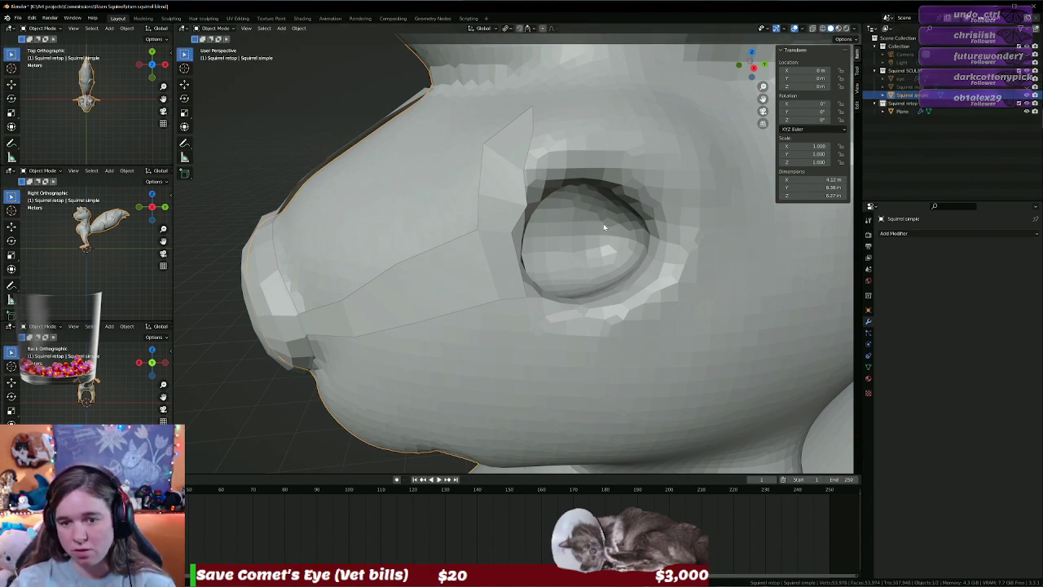
Select the face retopology plane on the squirrel head, briefly picking the Squirrel simple sculpt first.
middle_click_drag(570, 220, 590, 216)
scroll(590, 215, "down", 5)
scroll(495, 215, "down", 2)
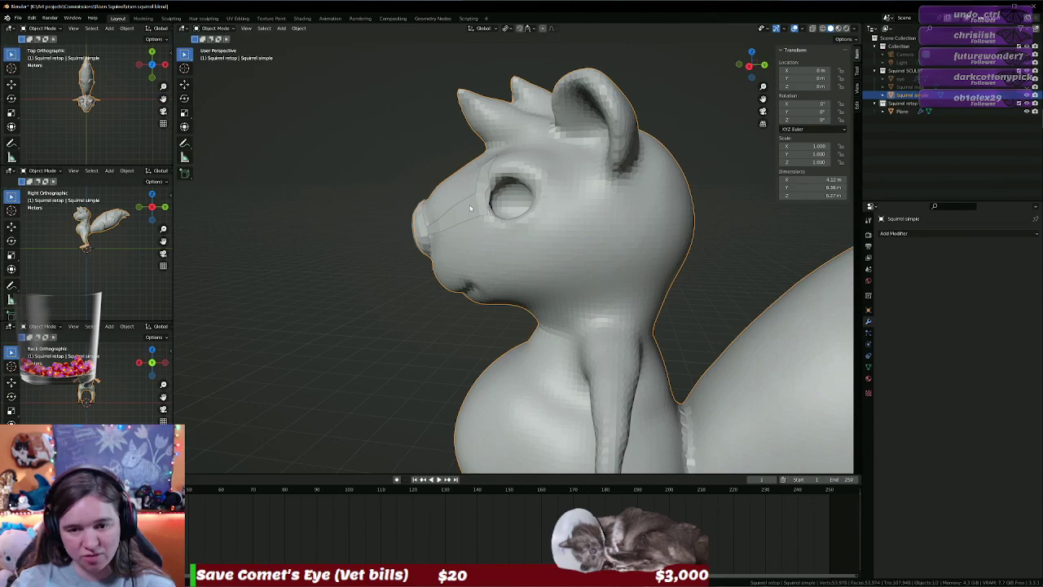
left_click(470, 206)
mouse_move(470, 206)
middle_mouse_down()
mouse_move(616, 234)
mouse_move(581, 172)
mouse_move(589, 181)
middle_mouse_up()
scroll(465, 225, "up", 2)
scroll(407, 242, "up", 3)
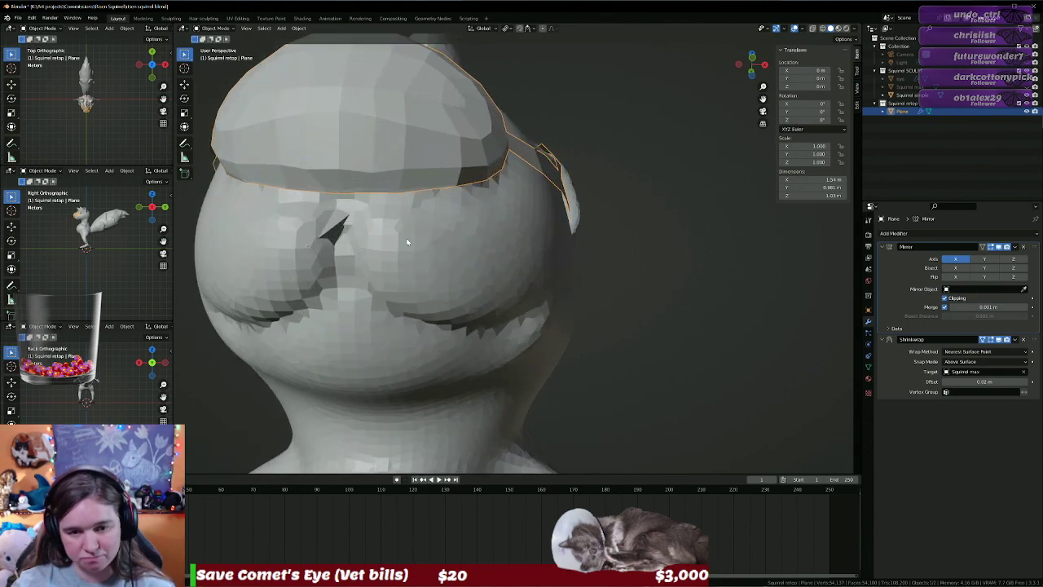
left_click(337, 222)
left_click(399, 138)
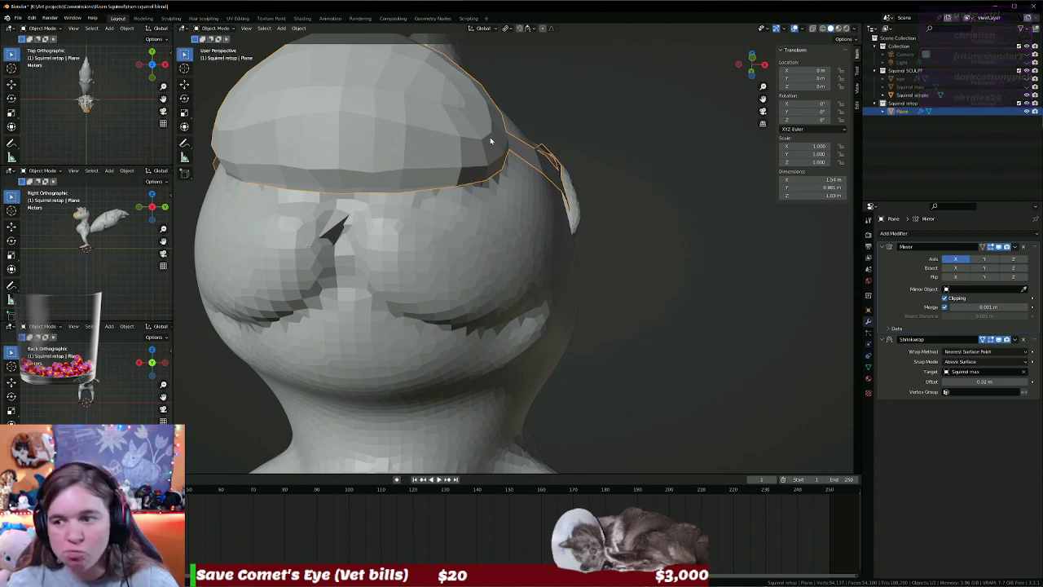
Frame the nose and eye and enter Edit Mode on the retopology plane.
middle_click_drag(511, 158, 515, 188)
scroll(445, 187, "up", 5)
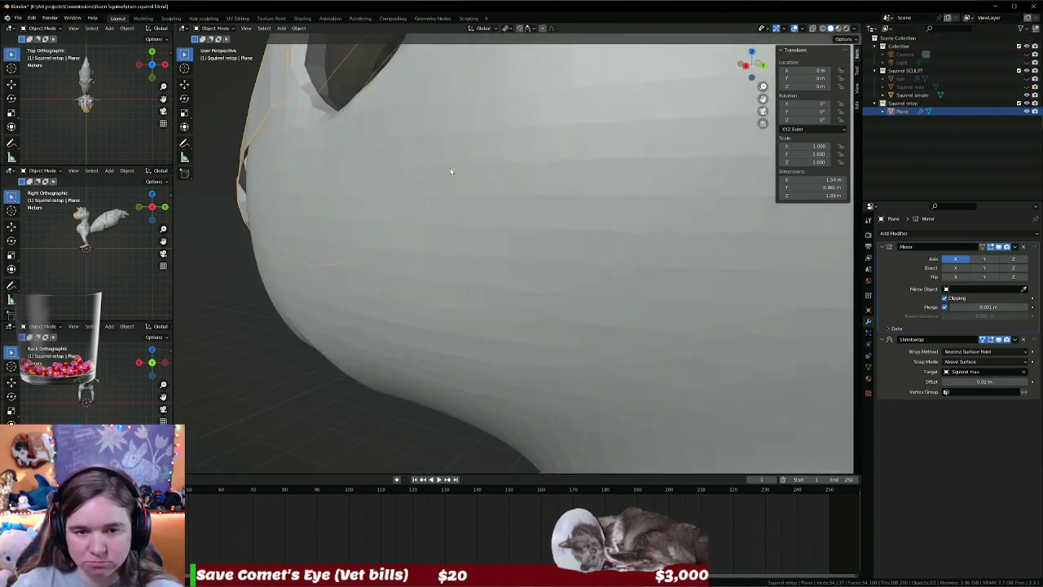
scroll(444, 161, "down", 5)
middle_click_drag(439, 153, 481, 152)
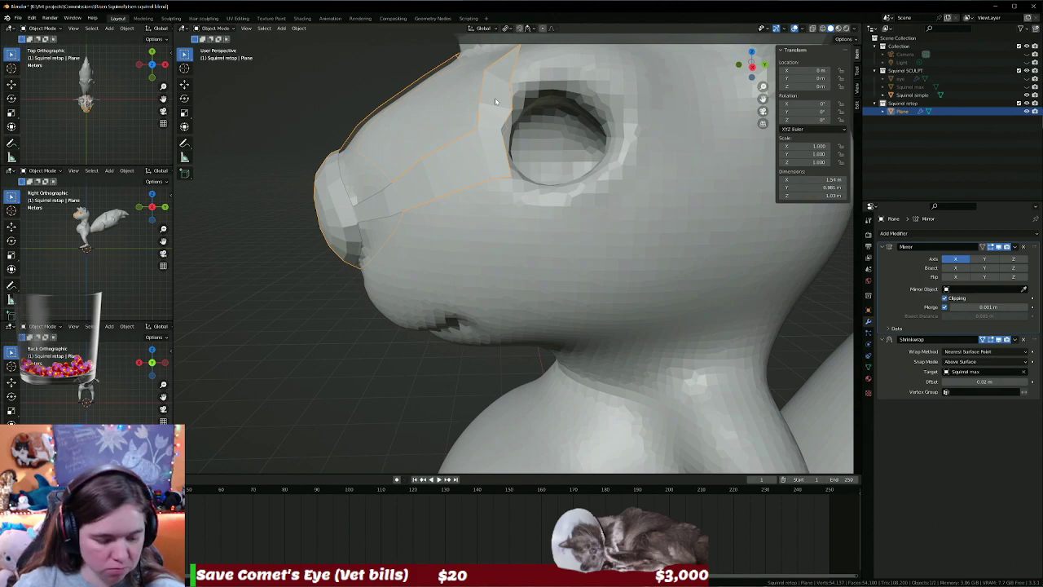
key("Tab")
Set the Shrinkwrap target to Squirrel simple.
middle_click_drag(494, 101, 451, 240)
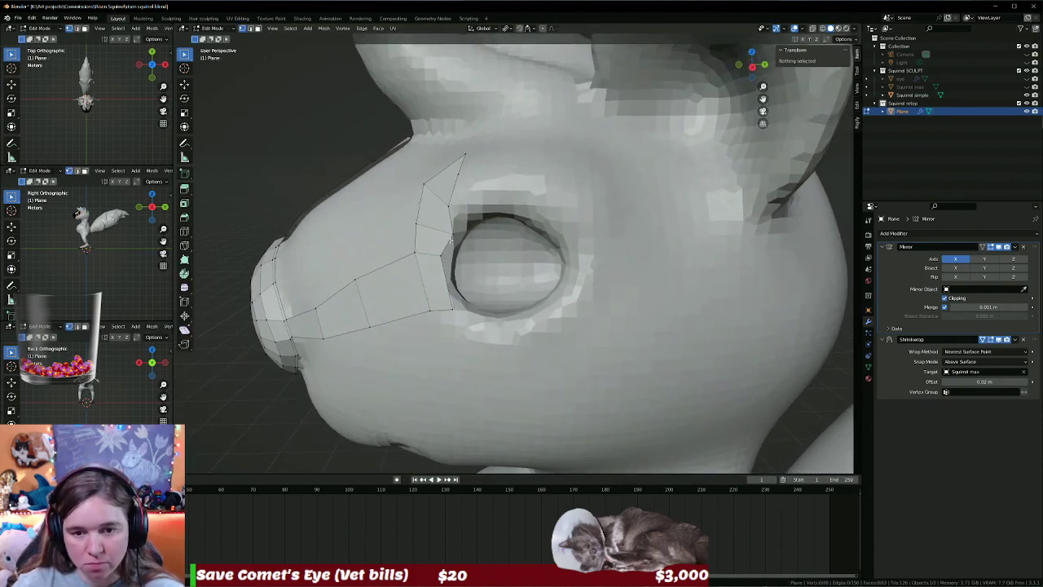
scroll(451, 240, "up", 3)
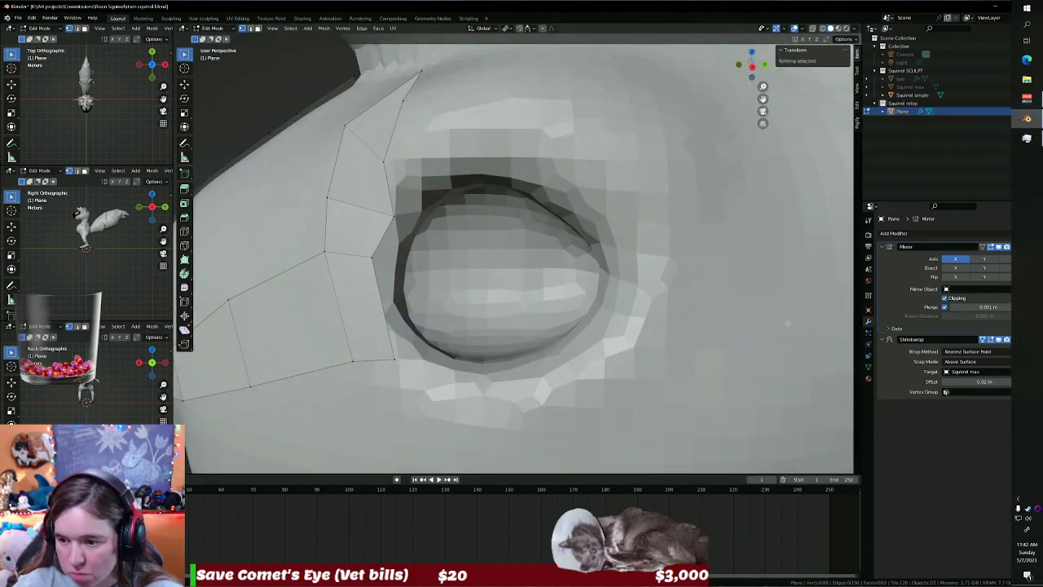
left_click(994, 371)
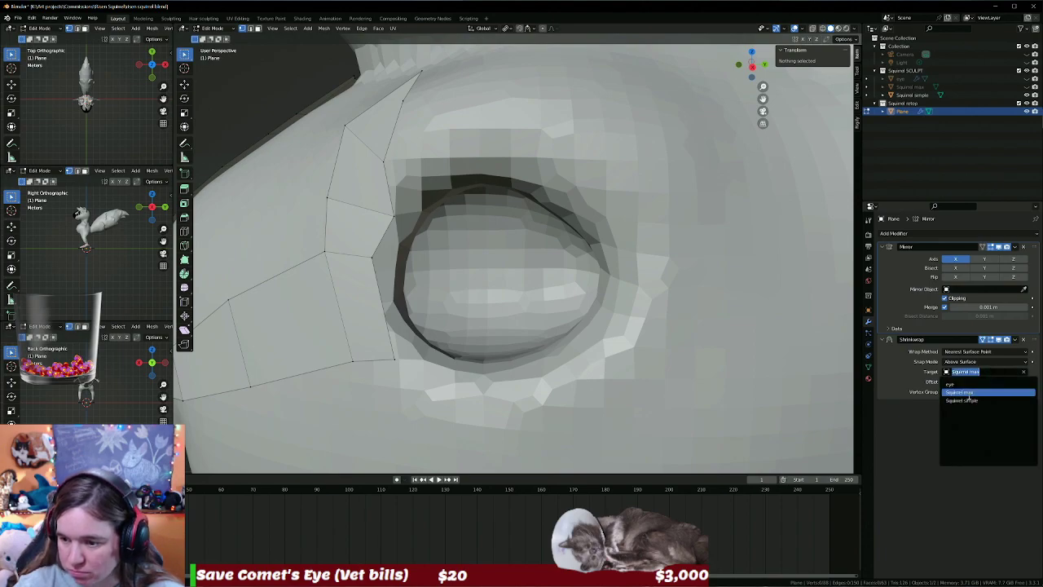
left_click(968, 401)
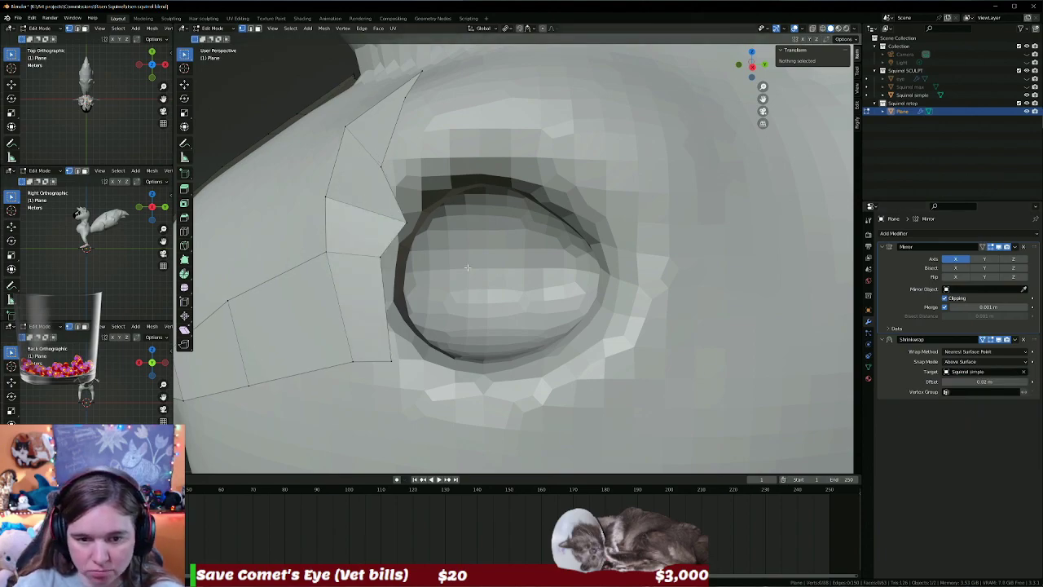
Move the eye-corner vertex closer to the eye socket.
middle_click_drag(467, 268, 451, 270)
left_click(416, 197)
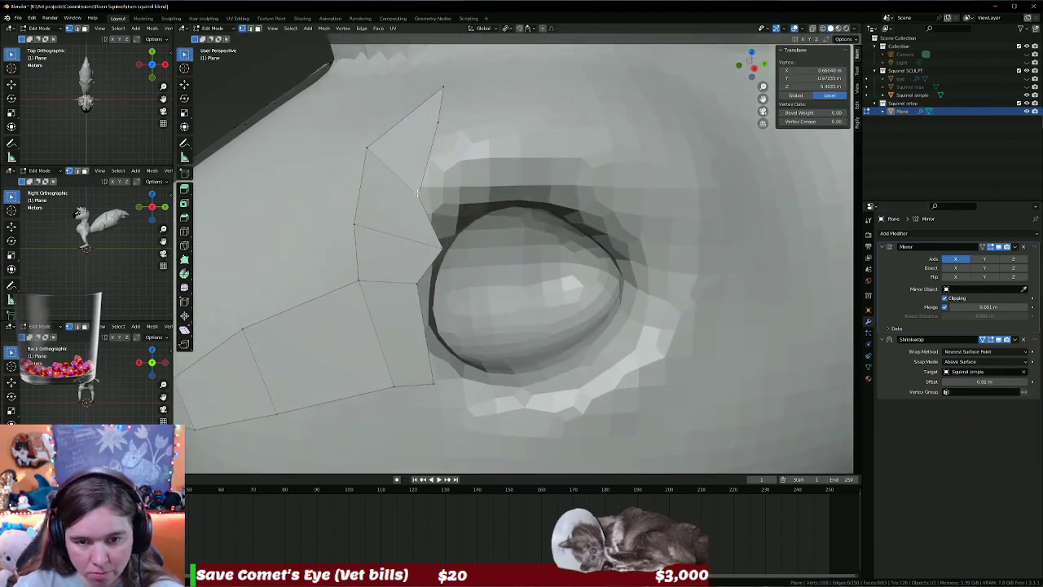
key("g")
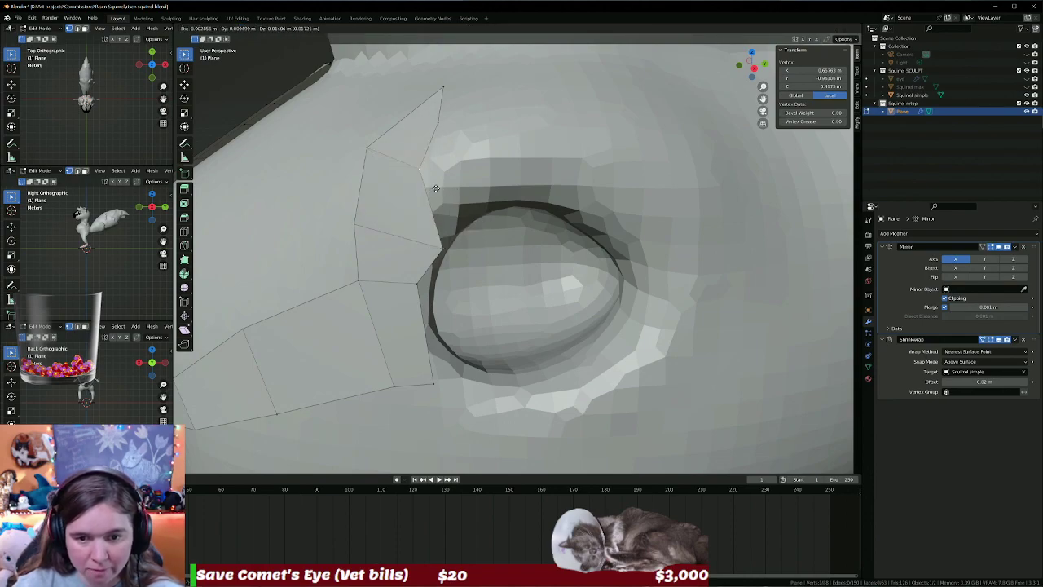
left_click(435, 189)
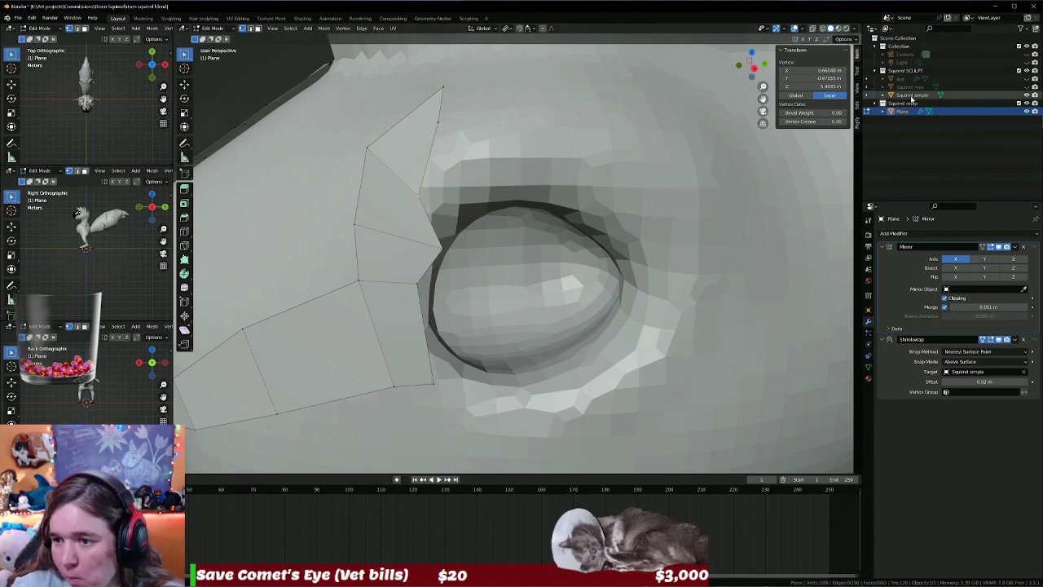
Toggle the sculpts' visibility, then set the Shrinkwrap target back to Squirrel max.
left_click(1026, 95)
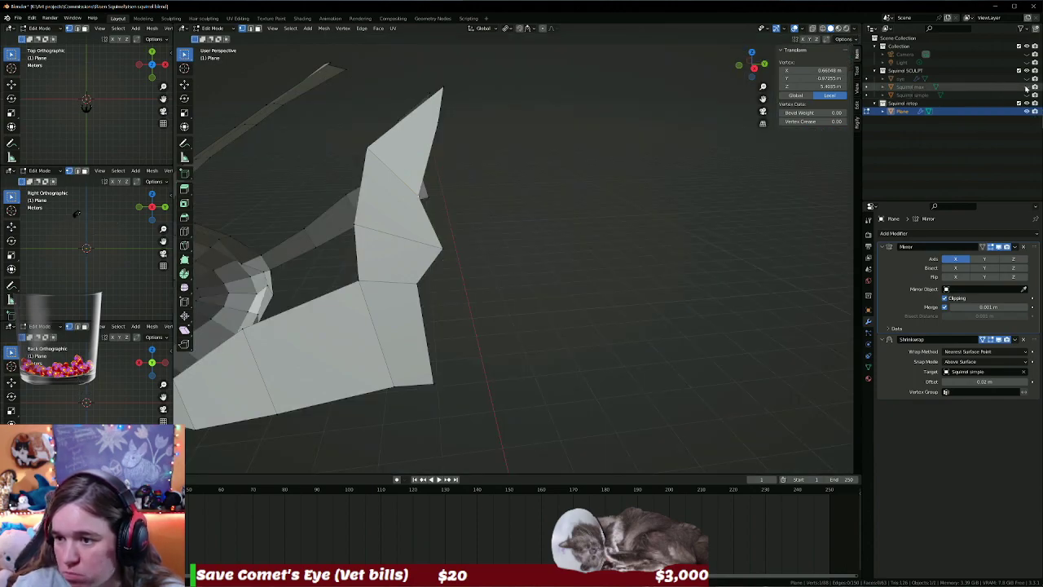
left_click(1027, 87)
left_click(1027, 87)
left_click(1027, 87)
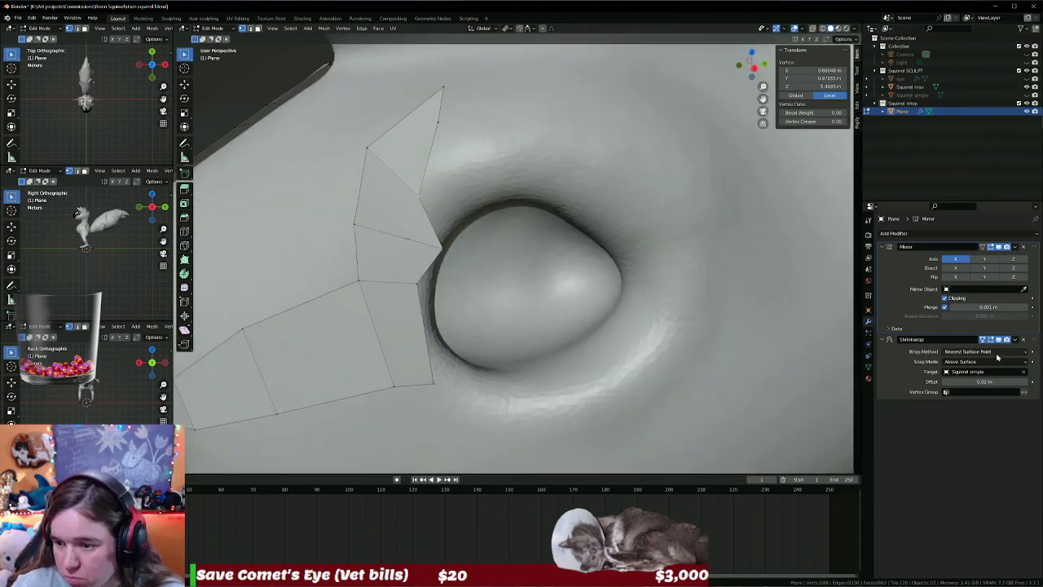
left_click(967, 372)
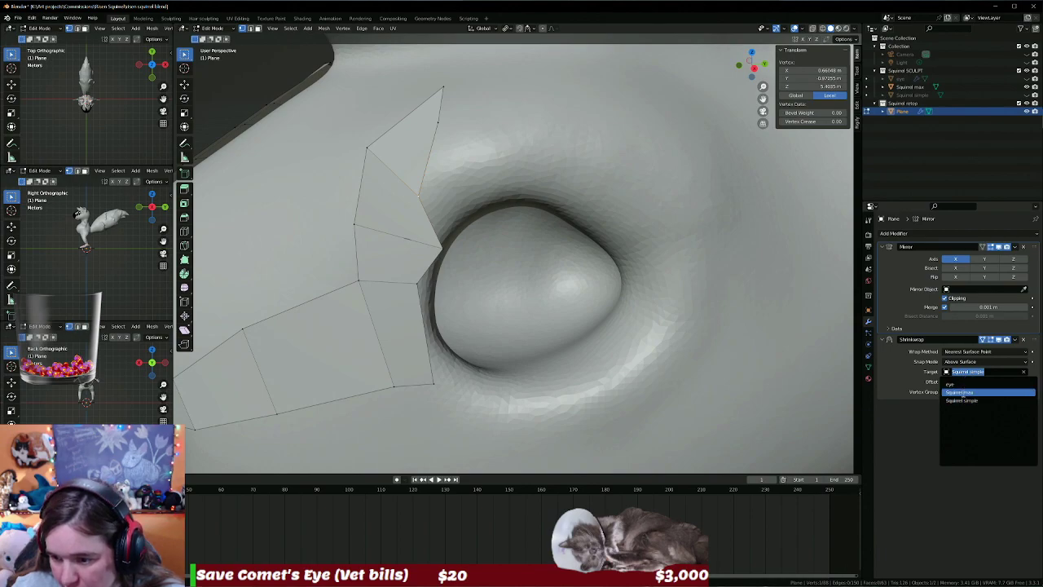
left_click(964, 394)
mouse_move(562, 248)
middle_mouse_down()
mouse_move(484, 215)
mouse_move(528, 221)
middle_mouse_up()
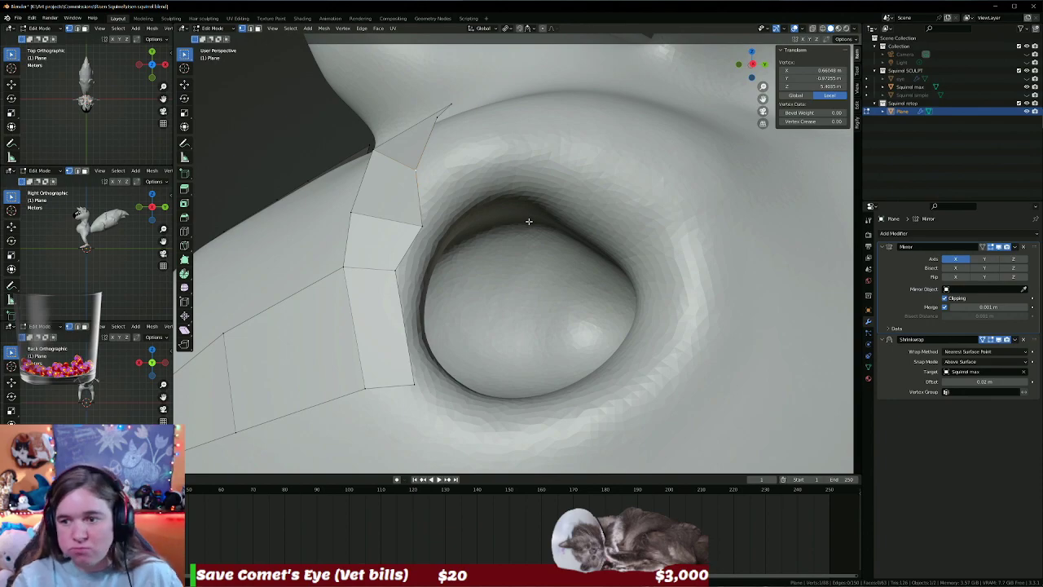
Rename the retopology object to 'Squirrel'.
double_click(907, 112)
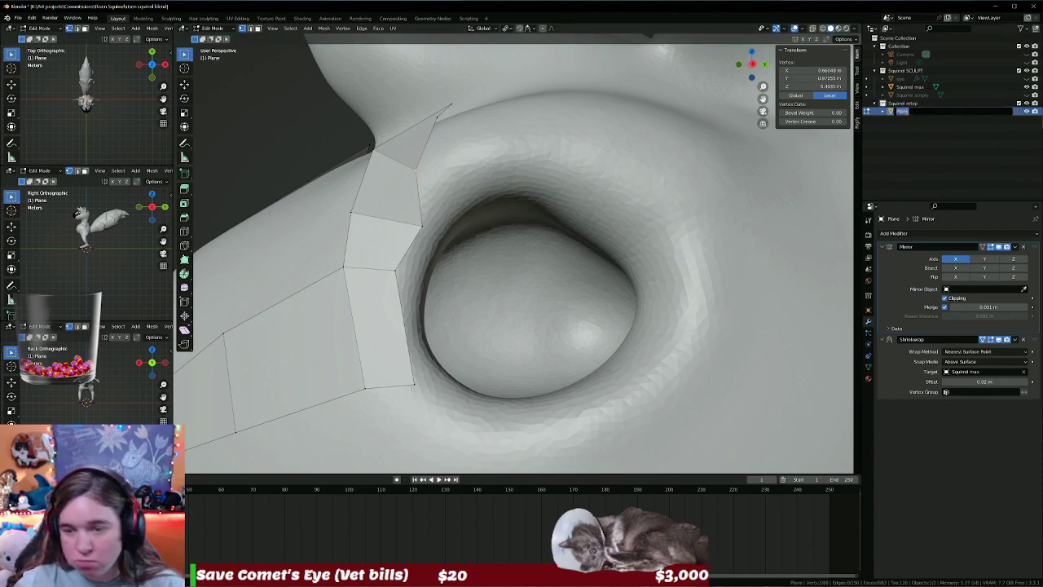
type("Squi")
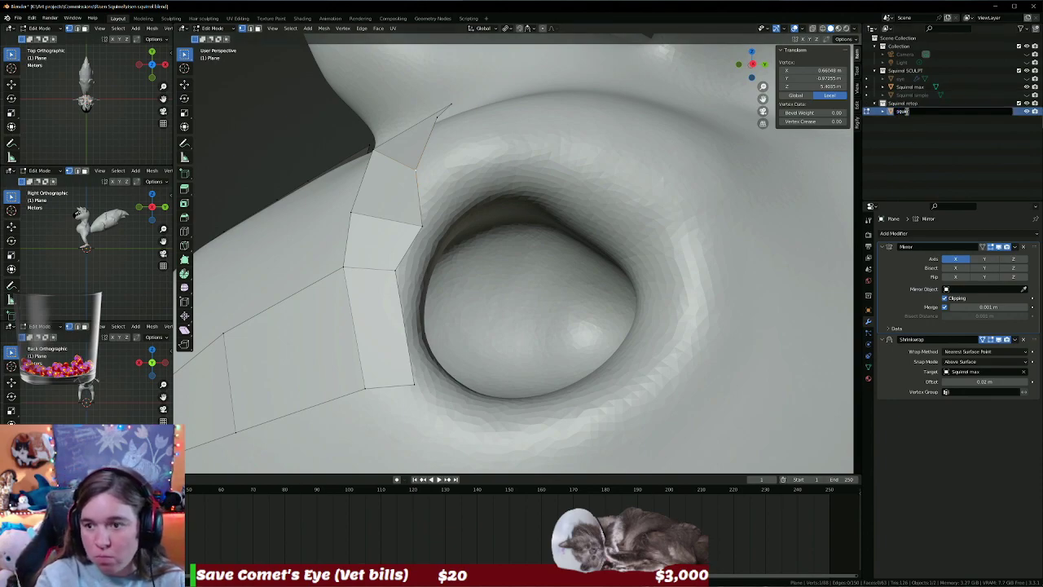
type("rrel")
key("Return")
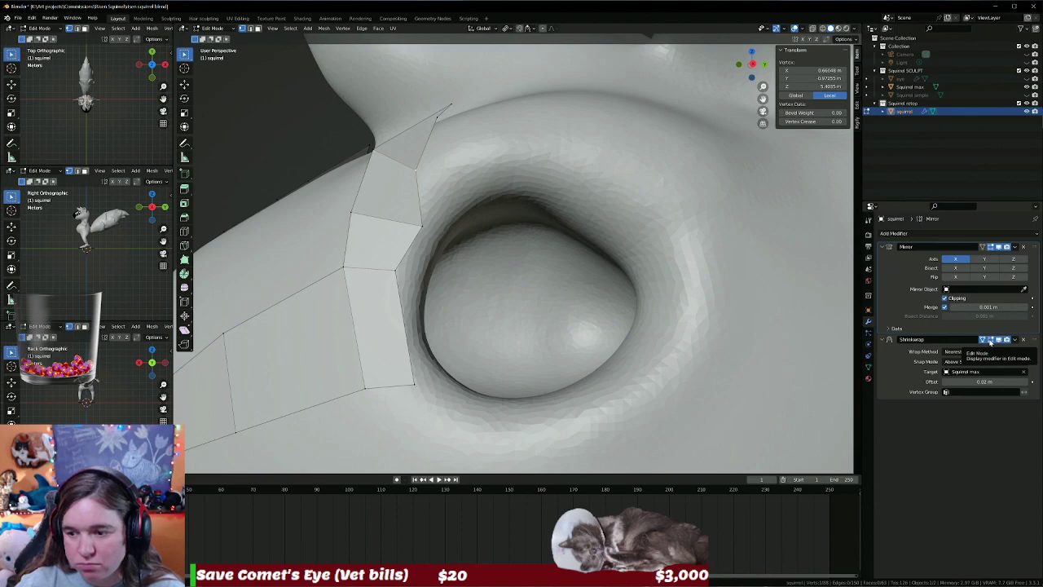
Enable the Shrinkwrap modifier's Edit Mode and On Cage display toggles.
left_click(990, 340)
mouse_move(461, 218)
middle_mouse_down()
mouse_move(396, 222)
mouse_move(556, 224)
mouse_move(412, 249)
mouse_move(309, 203)
mouse_move(277, 223)
mouse_move(554, 245)
middle_mouse_up()
scroll(397, 222, "down", 4)
scroll(412, 246, "up", 1)
left_click(990, 339)
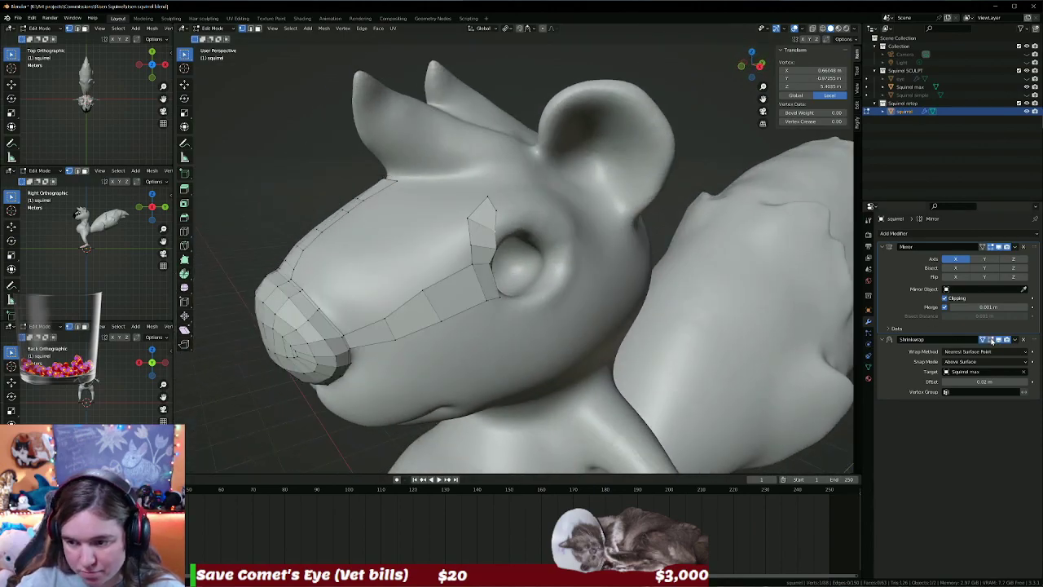
Move the vertex above the eye closer to the socket rim.
scroll(577, 264, "up", 3)
scroll(521, 249, "up", 3)
scroll(436, 227, "up", 2)
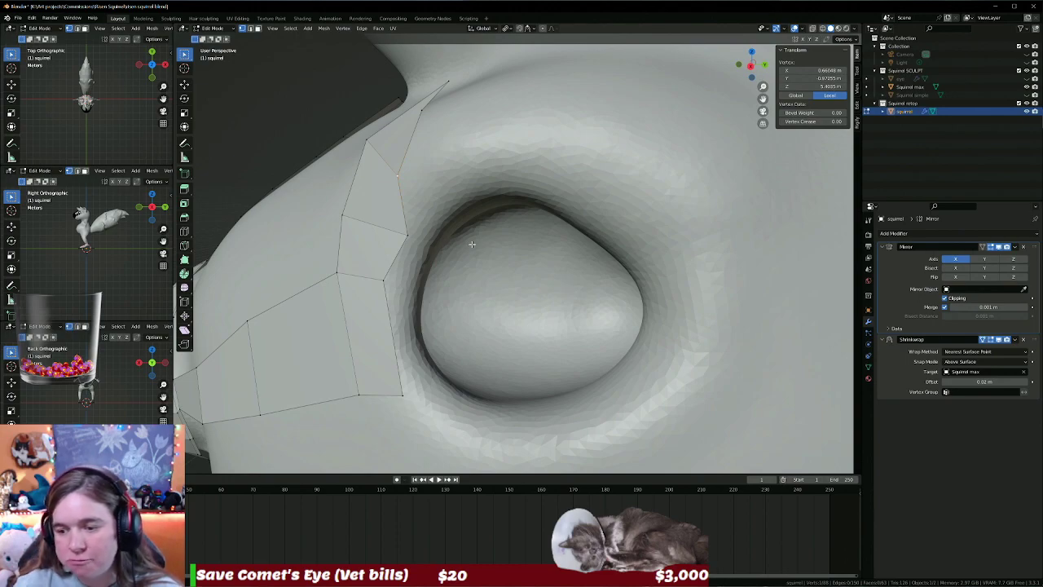
key("g")
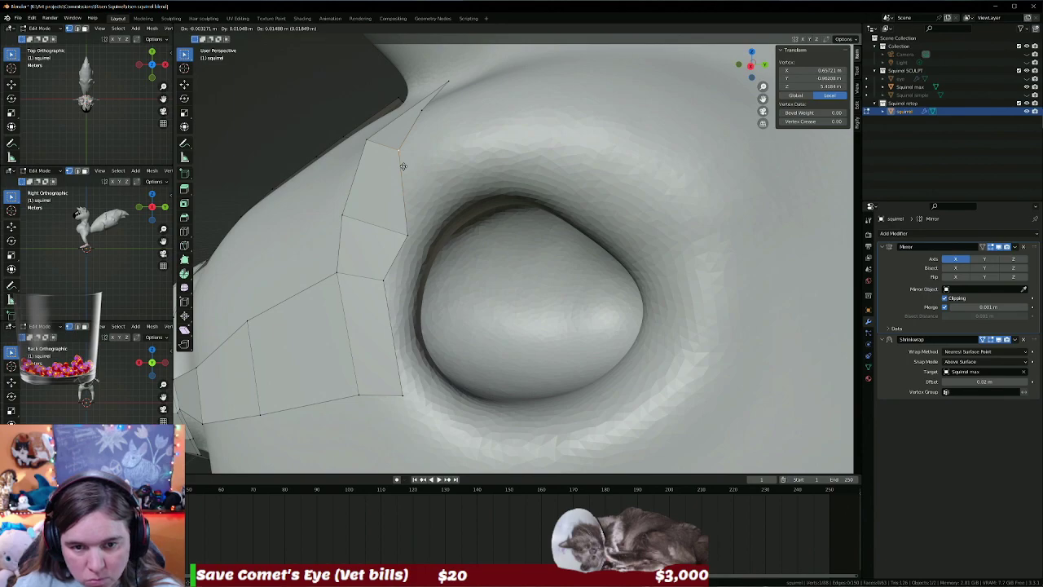
left_click(403, 166)
middle_click_drag(402, 167, 457, 179)
Delete the two faces beside the eye in face select mode.
key("3")
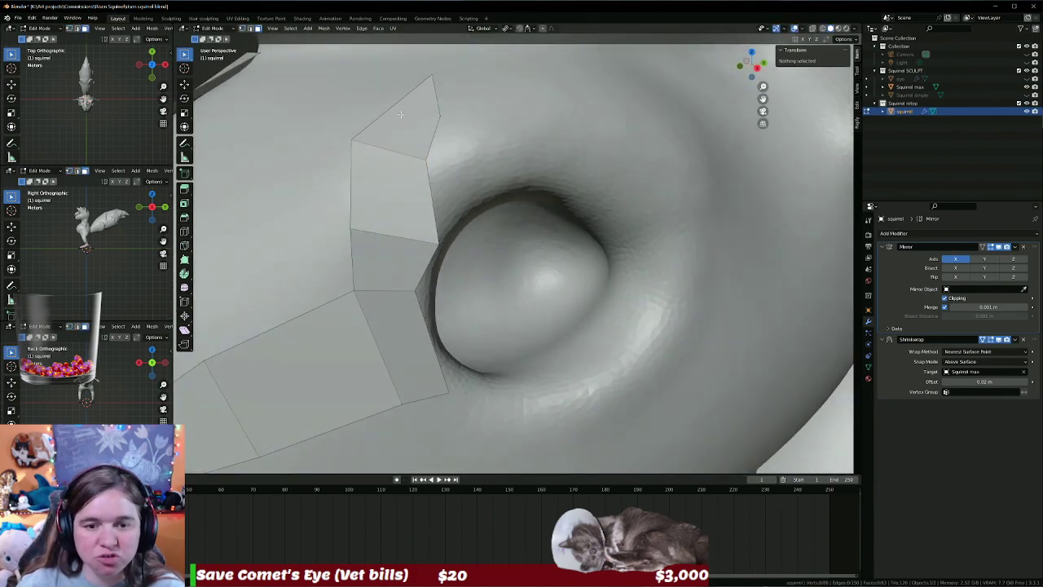
left_click(402, 115)
left_click(390, 189)
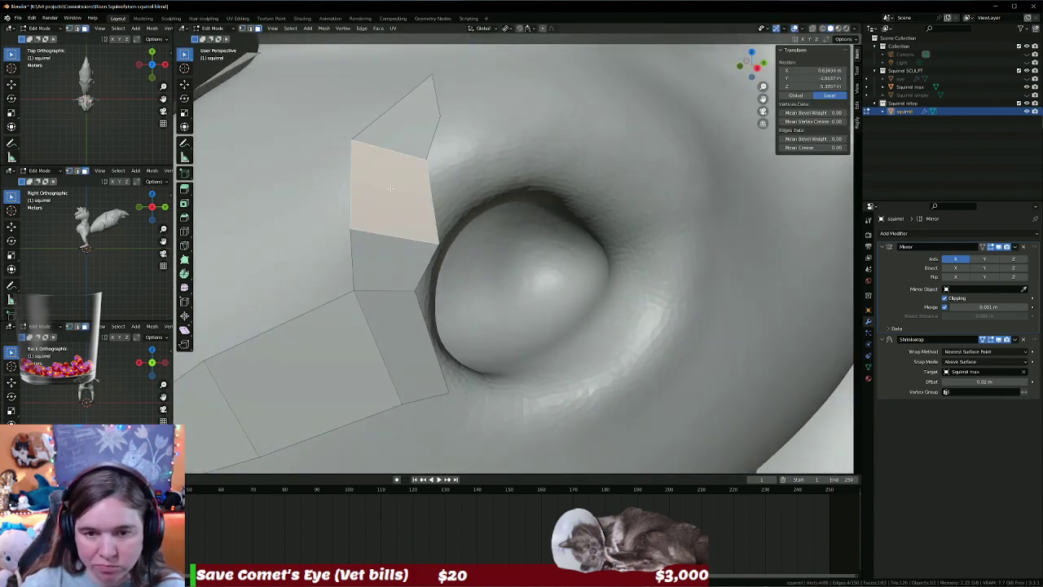
left_click(414, 134, "shift")
key("x")
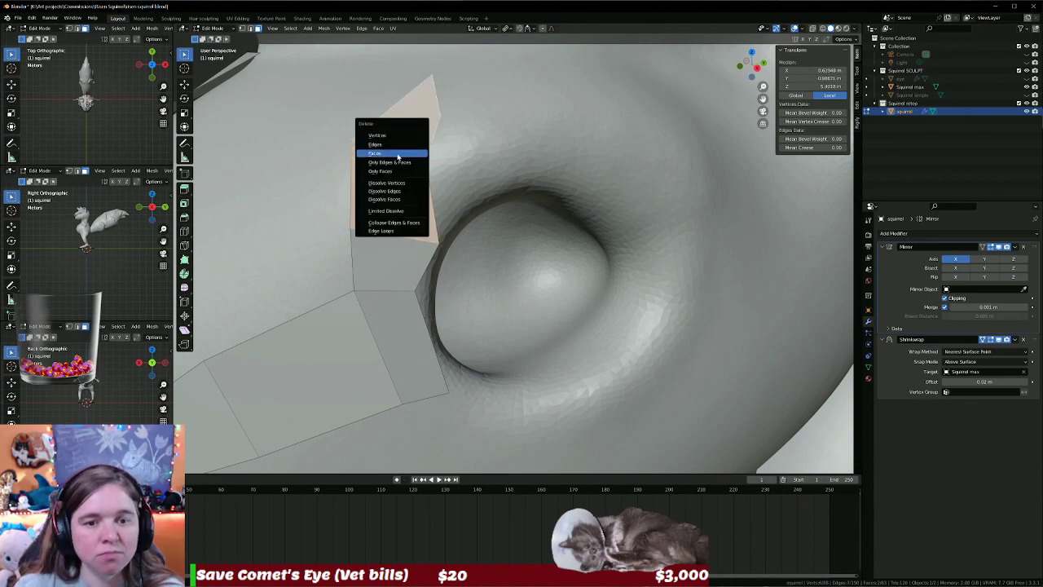
left_click(397, 154)
Reposition the corner vertex above the eye.
middle_click_drag(517, 275, 376, 171)
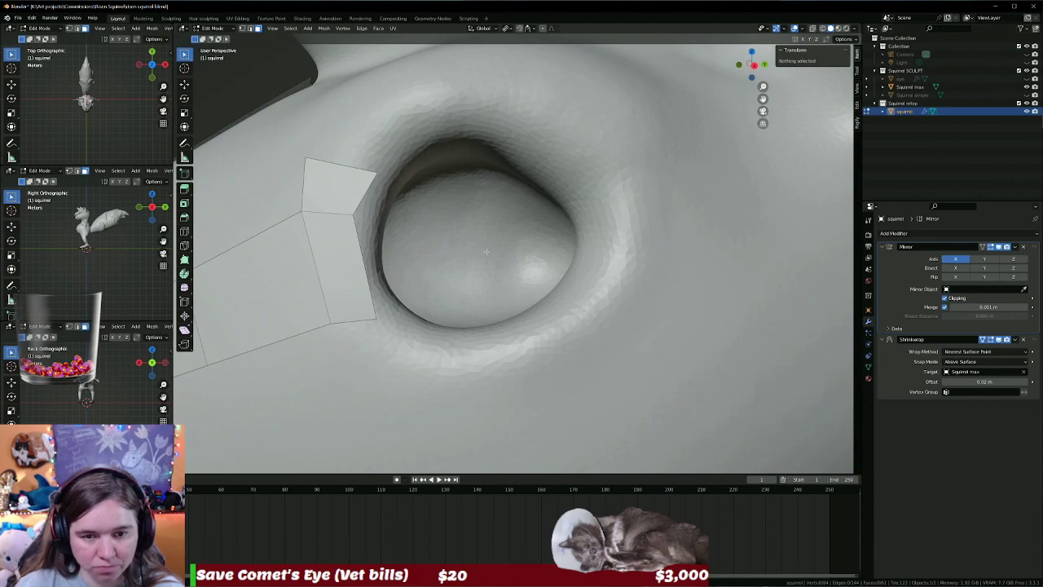
left_click(375, 171)
key("g")
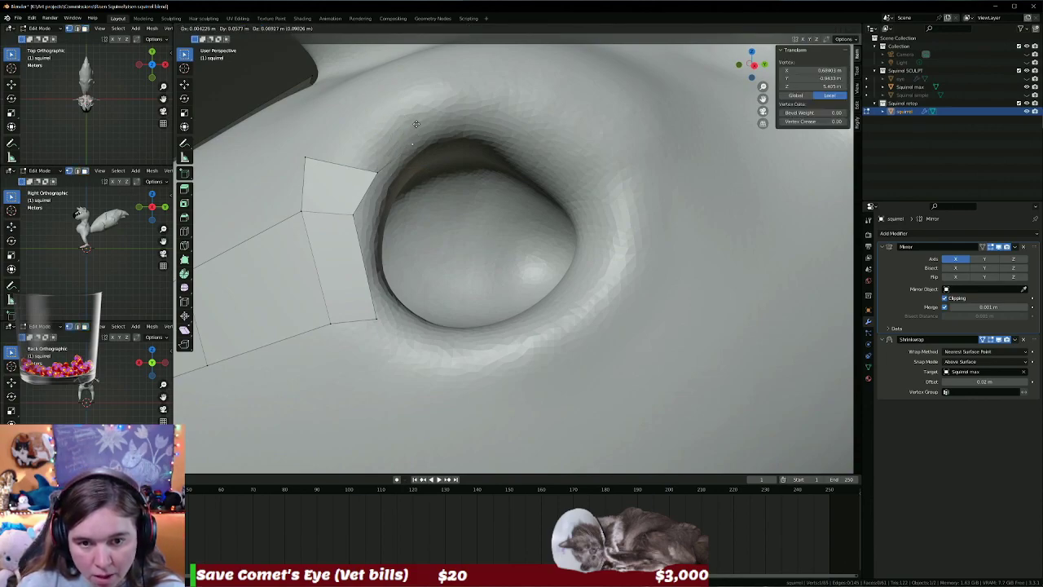
left_click(415, 124)
Extrude a vertex chain along the eye's upper rim and down its right side.
key("e")
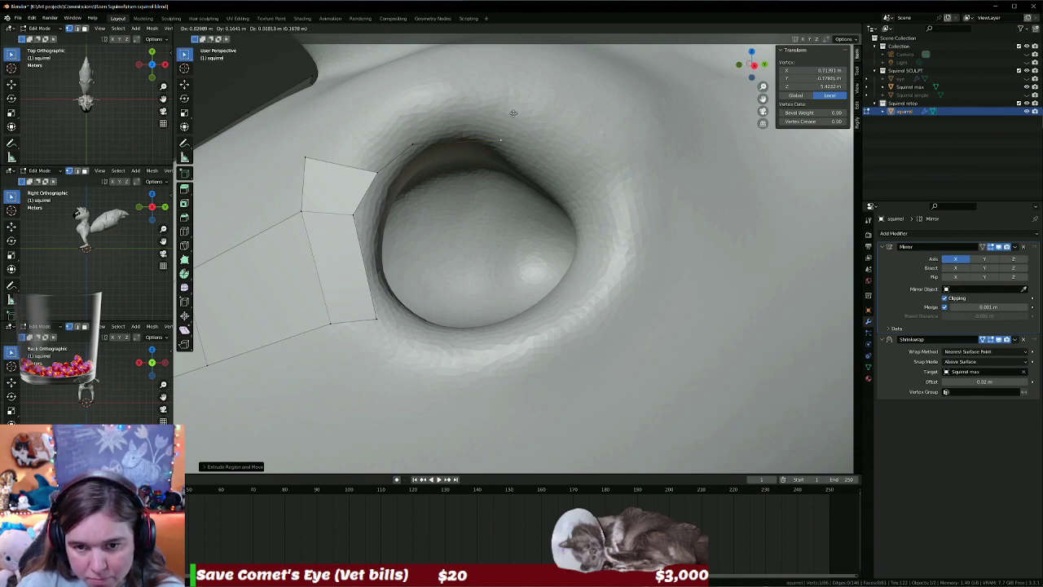
left_click(513, 113)
key("e")
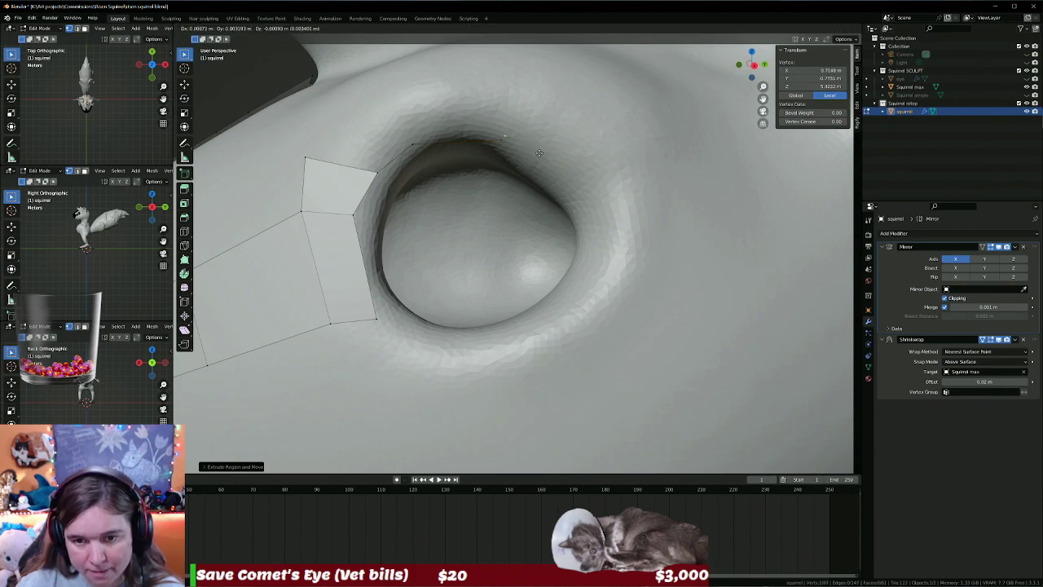
left_click(587, 187)
key("e")
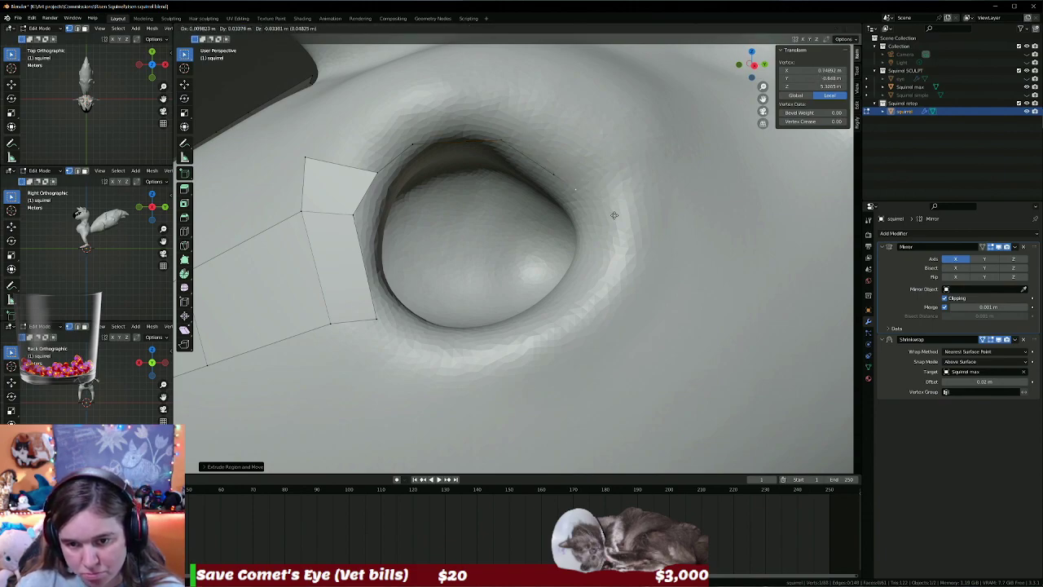
left_click(634, 263)
key("e")
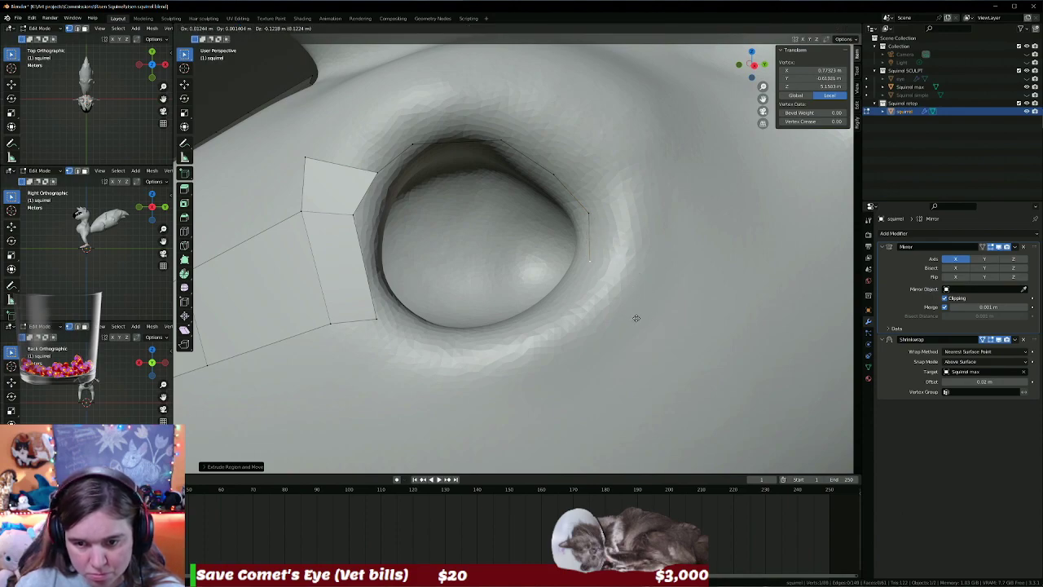
left_click(633, 328)
key("e")
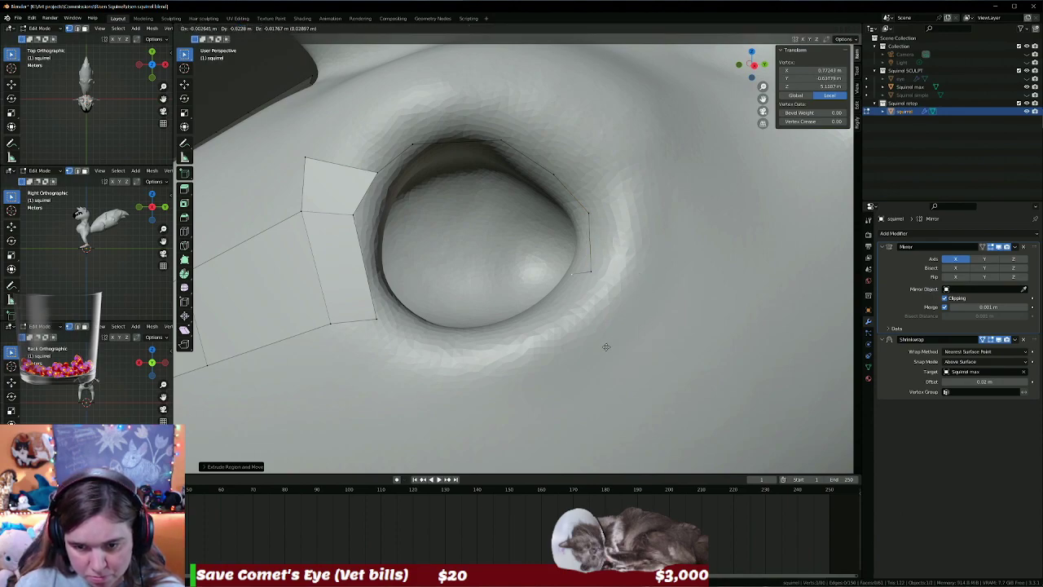
left_click(580, 311)
Continue the chain along the eye's lower rim, constraining one extrusion to the Y axis.
middle_click_drag(580, 311, 617, 314)
key("e")
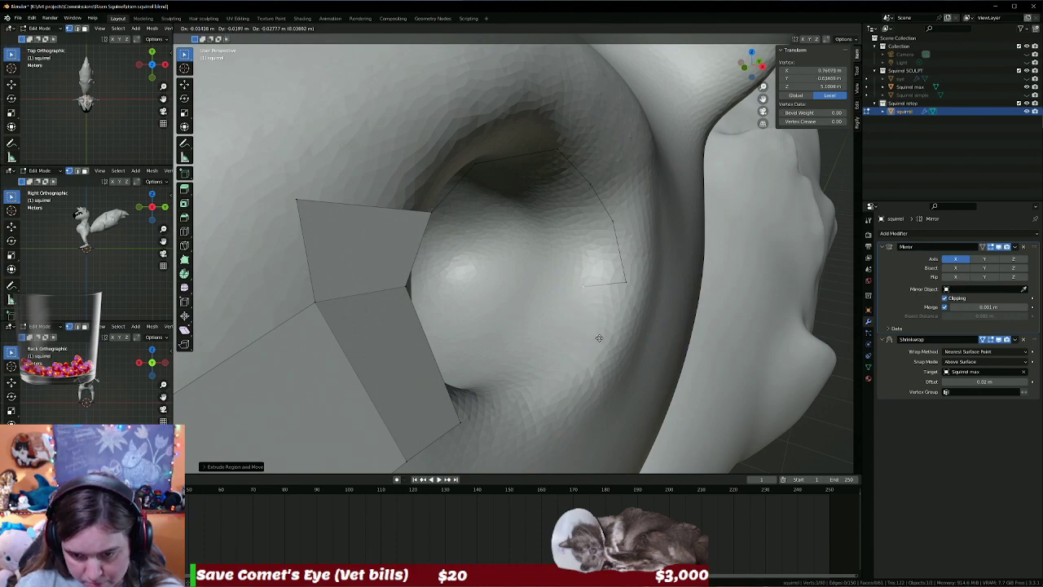
left_click(590, 363)
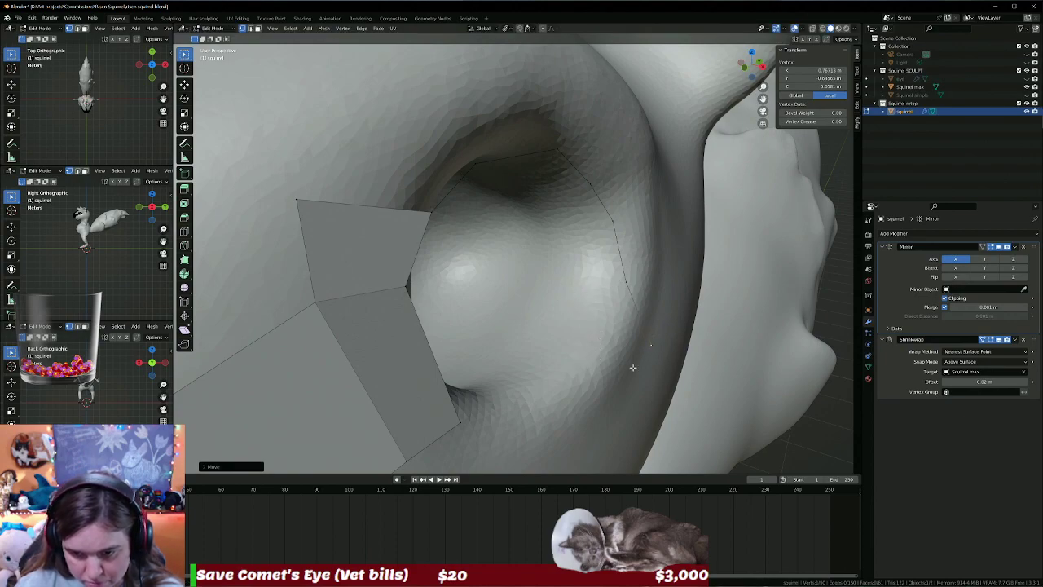
middle_click_drag(590, 362, 582, 355)
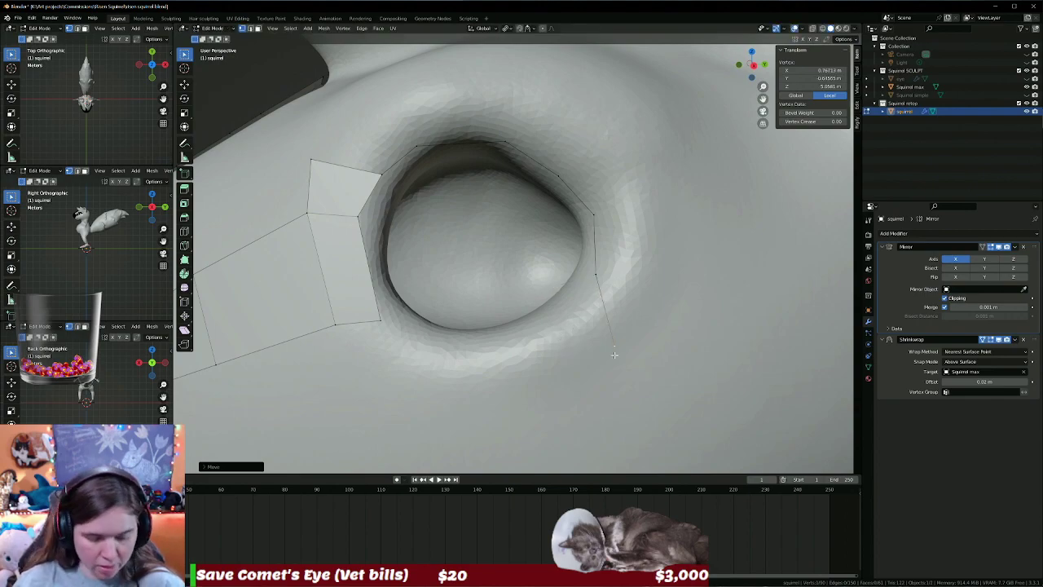
key("ctrl+z")
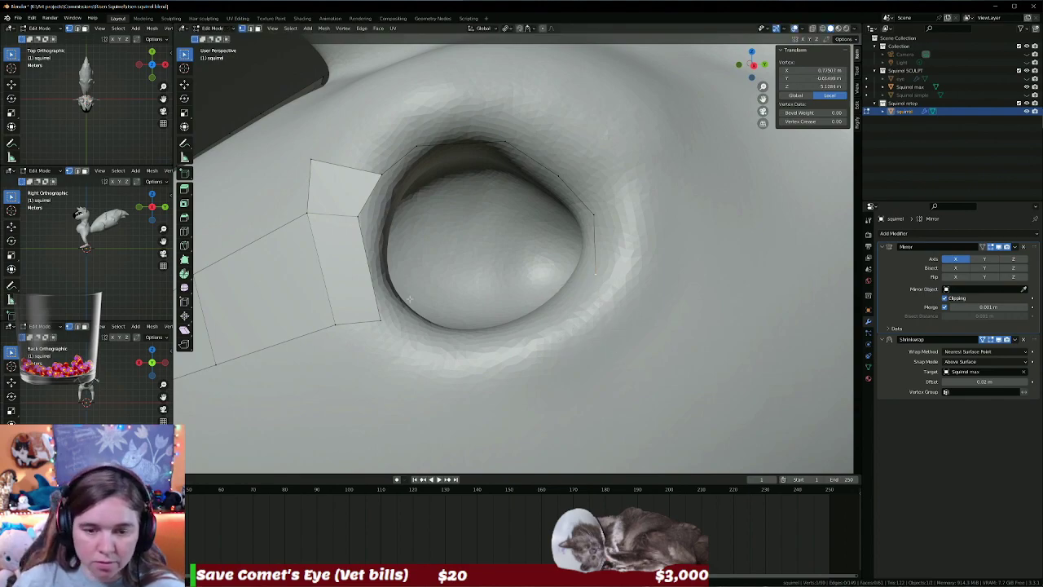
key("e")
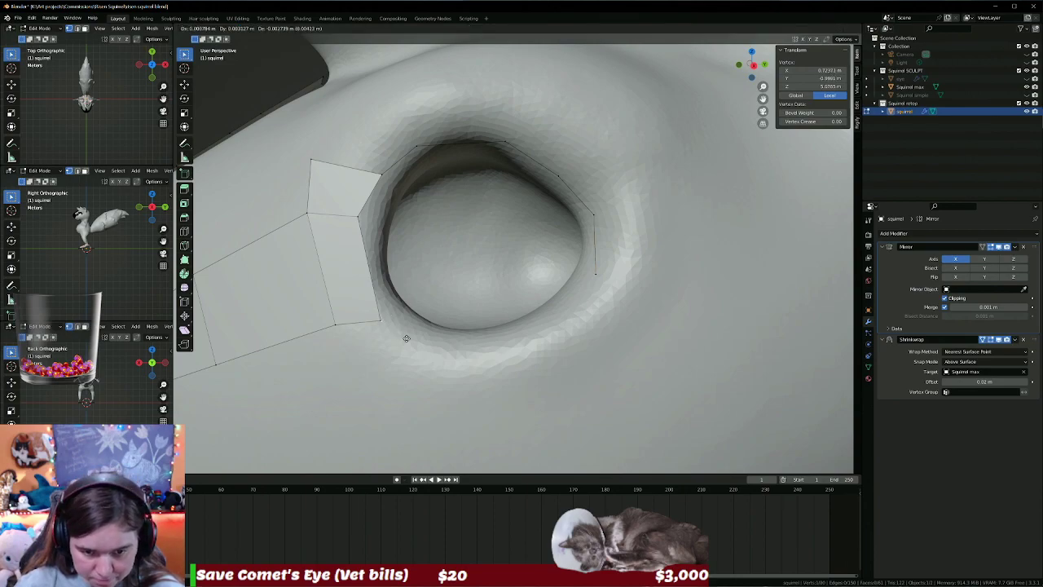
left_click(450, 364)
key("e")
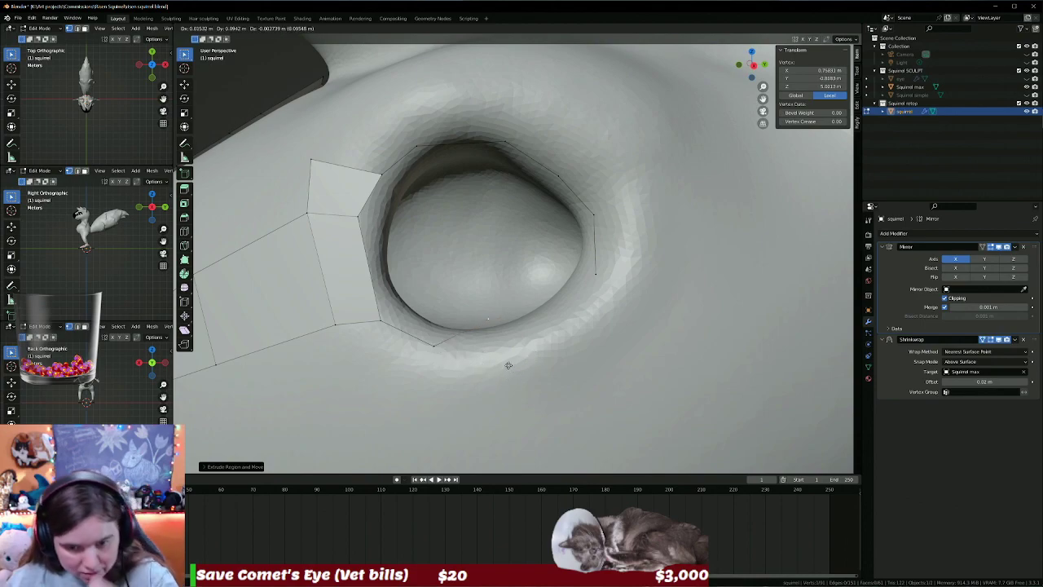
key("y")
key("y")
key("y")
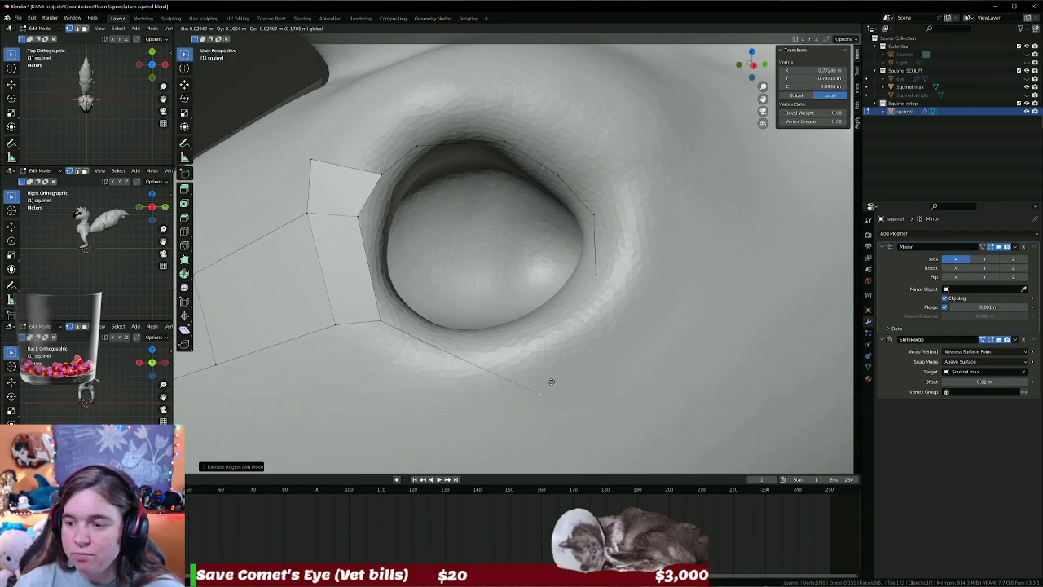
left_click(502, 356)
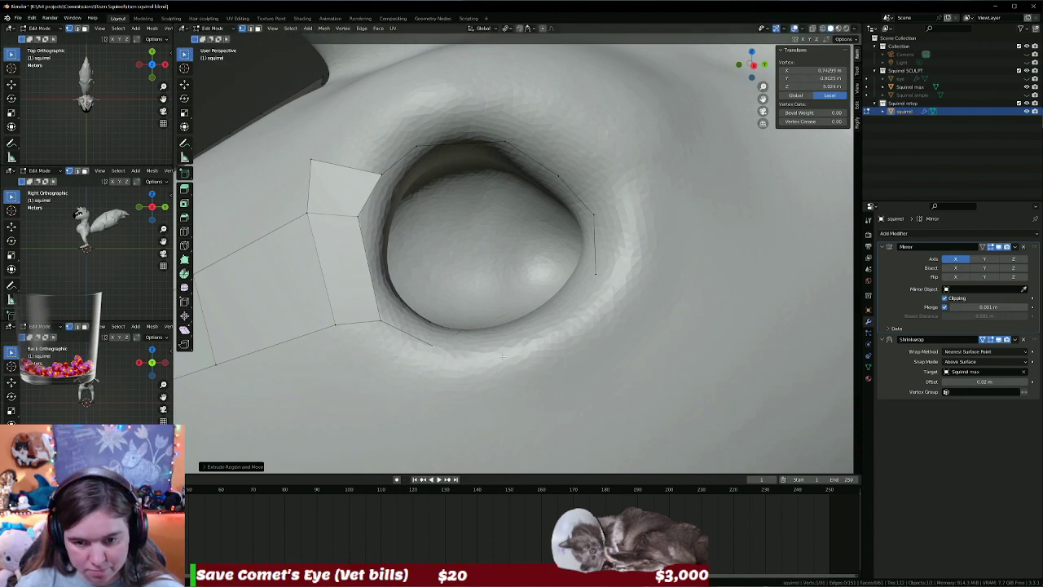
Start an outer loop by extruding from the quads' upper corner to above the eye.
mouse_move(458, 347)
middle_mouse_down()
mouse_move(513, 366)
mouse_move(467, 361)
middle_mouse_up()
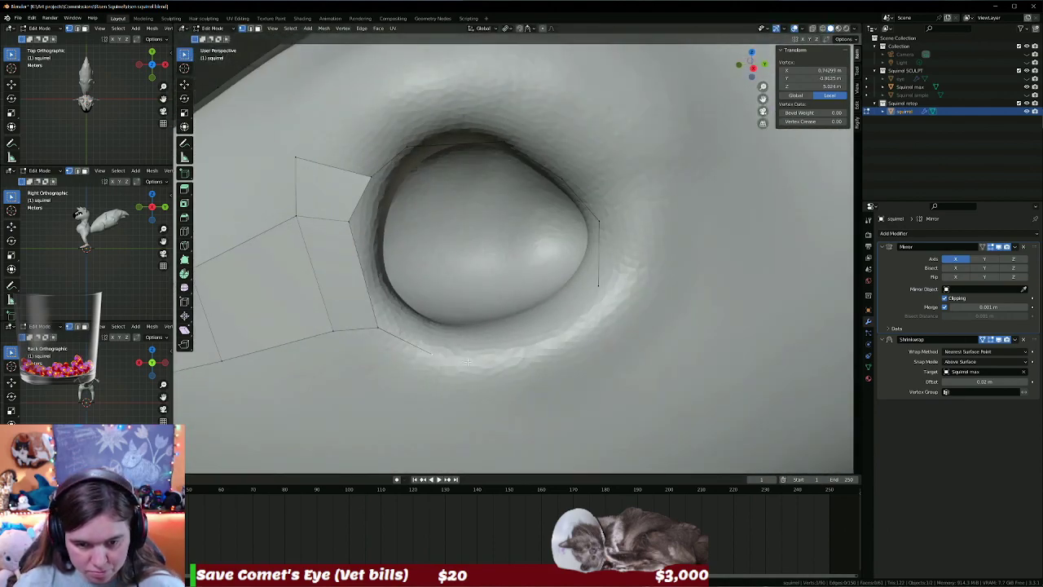
mouse_move(401, 209)
middle_mouse_down()
mouse_move(401, 121)
mouse_move(480, 225)
middle_mouse_up()
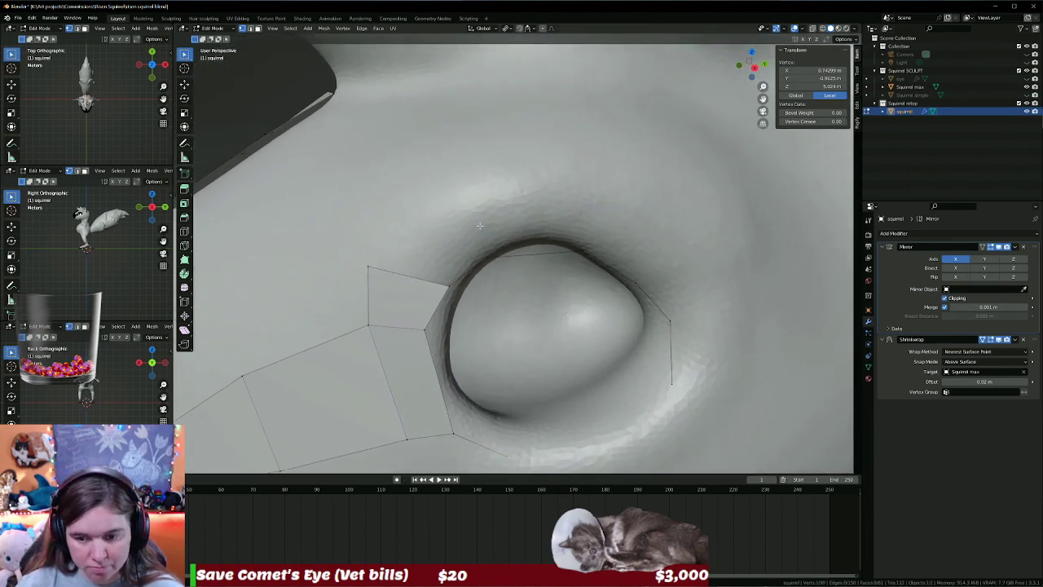
left_click(412, 254)
left_click_drag(367, 266, 416, 255)
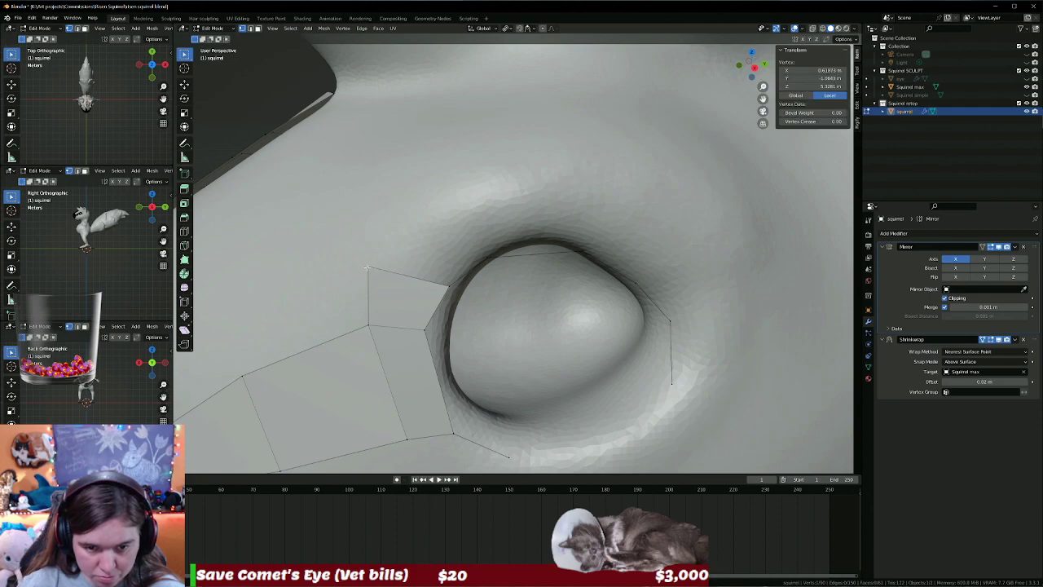
key("e")
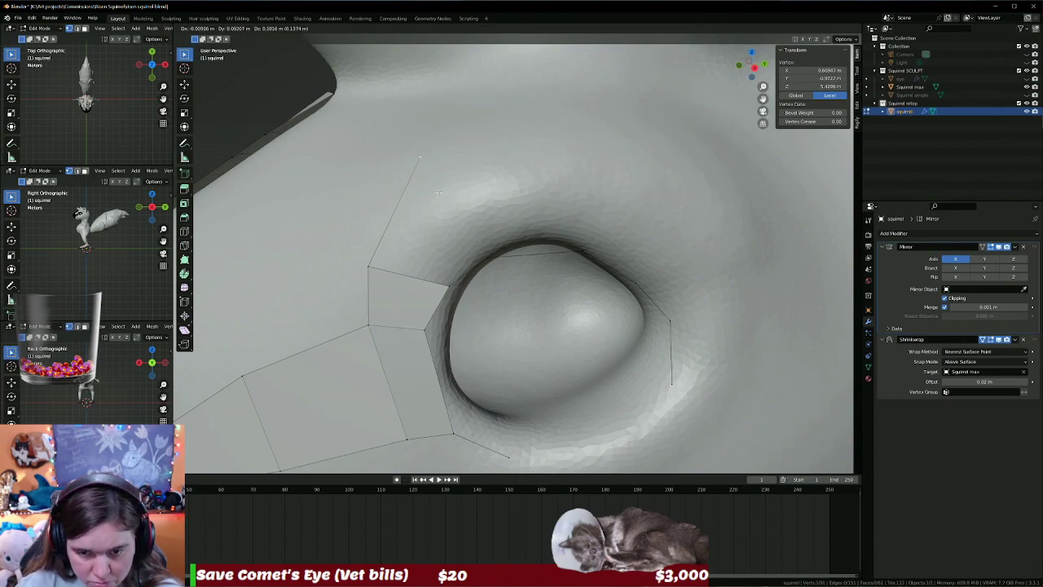
left_click(438, 193)
Extrude the outer loop across the brow and down the eye's right side.
key("e")
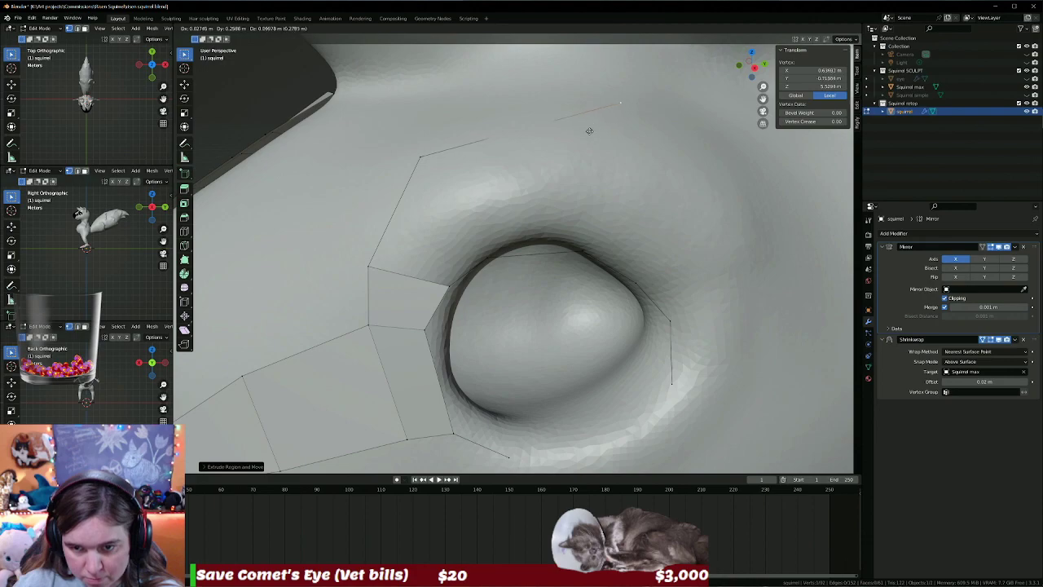
left_click(561, 133)
key("e")
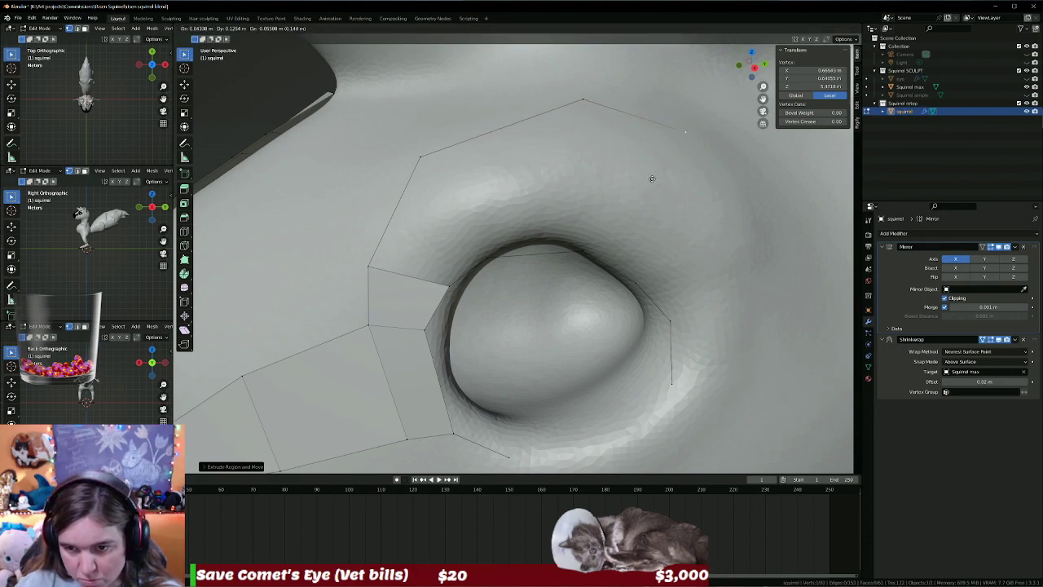
left_click(644, 174)
key("e")
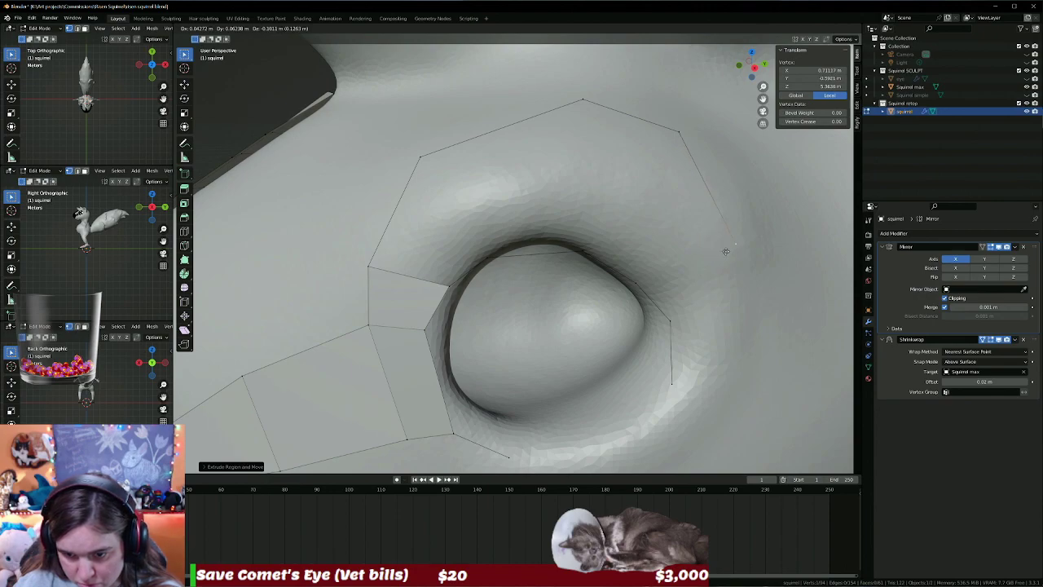
left_click(725, 251)
key("e")
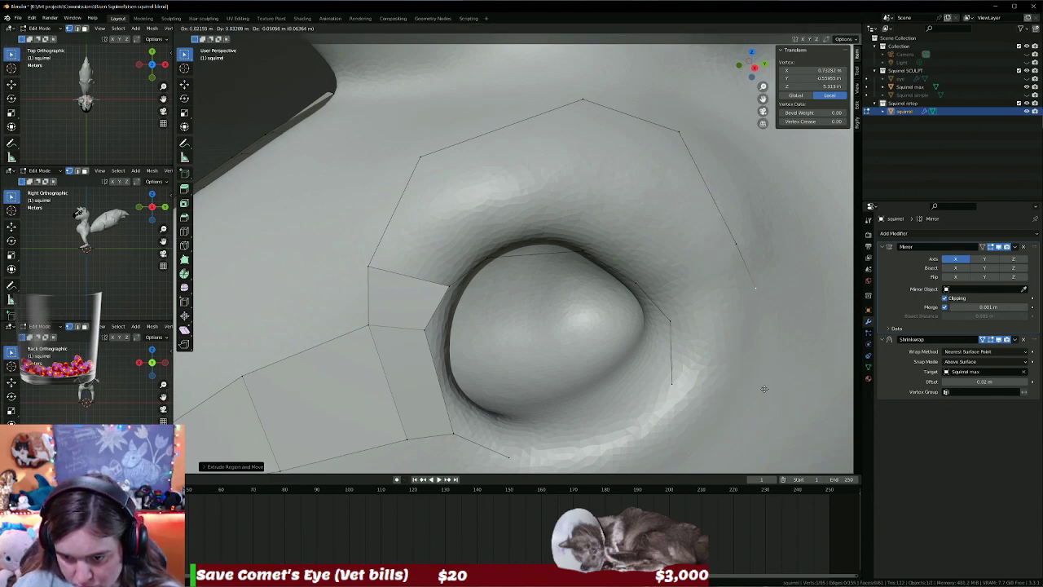
left_click(752, 455)
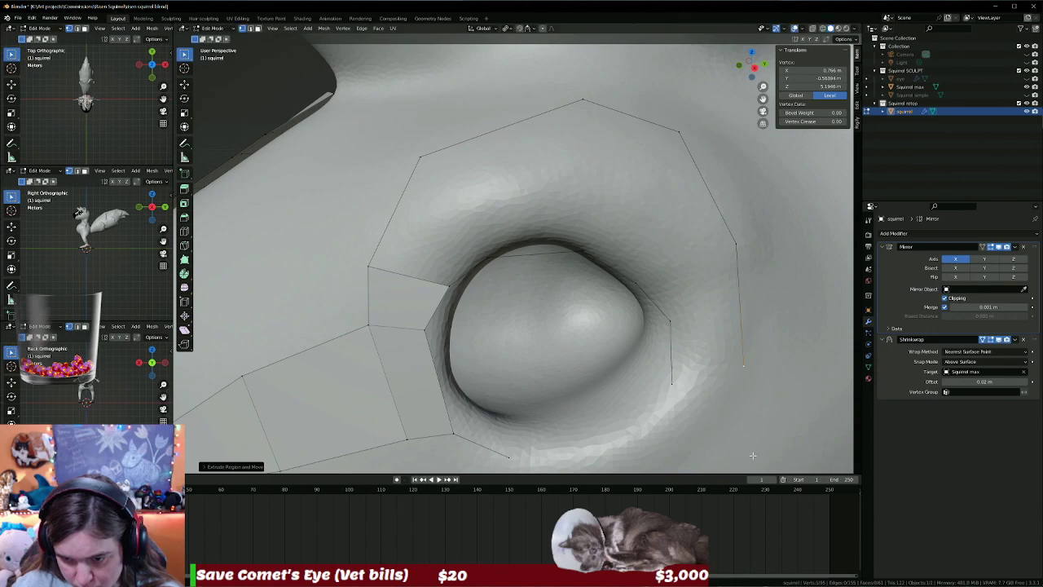
Adjust the vertex above the quads, undo the outer chain, and return to Object Mode.
left_click(421, 157)
key("g")
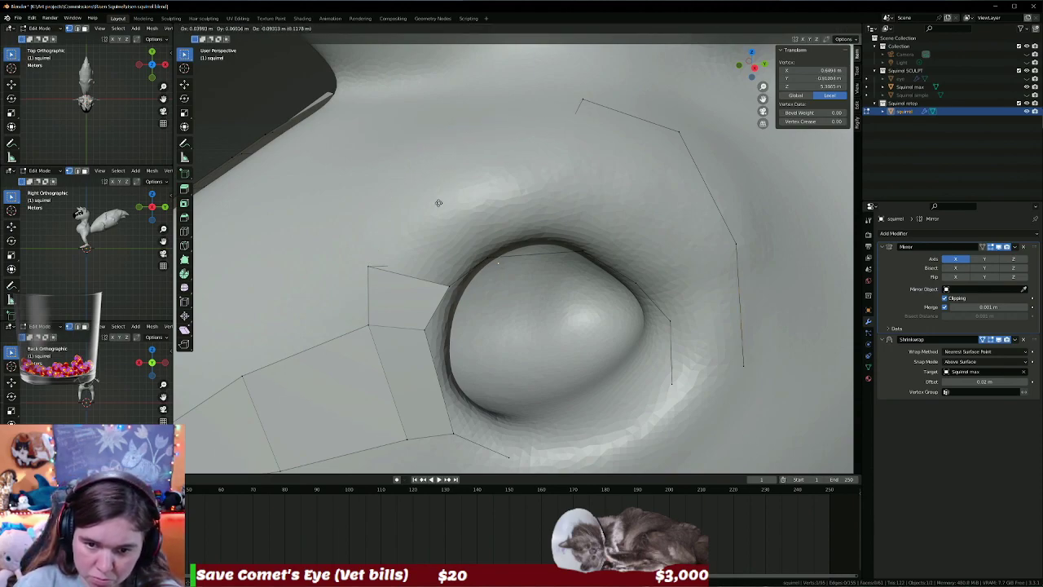
left_click(420, 170)
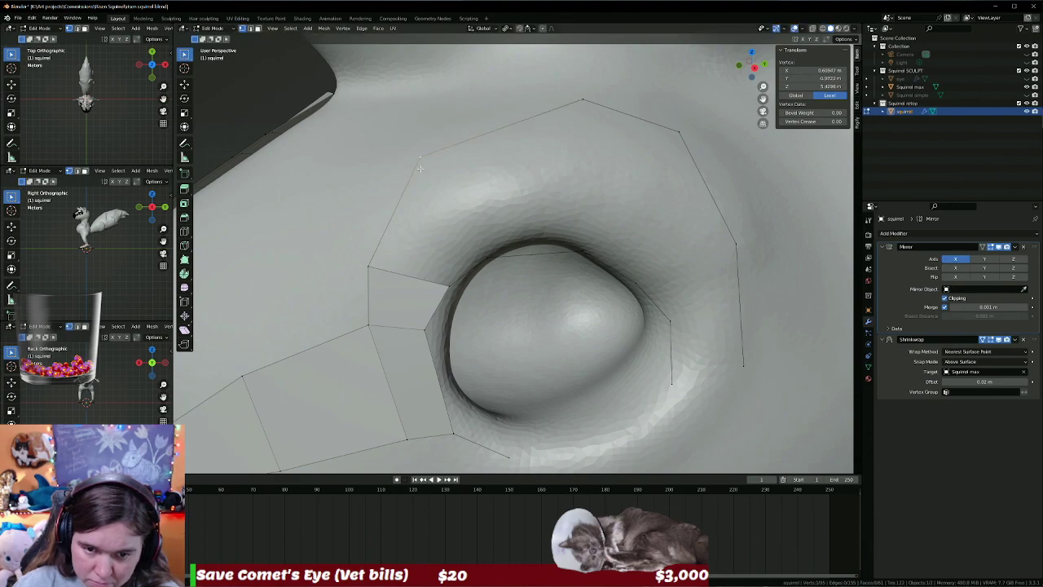
middle_click_drag(421, 170, 417, 171)
middle_click_drag(446, 154, 499, 195)
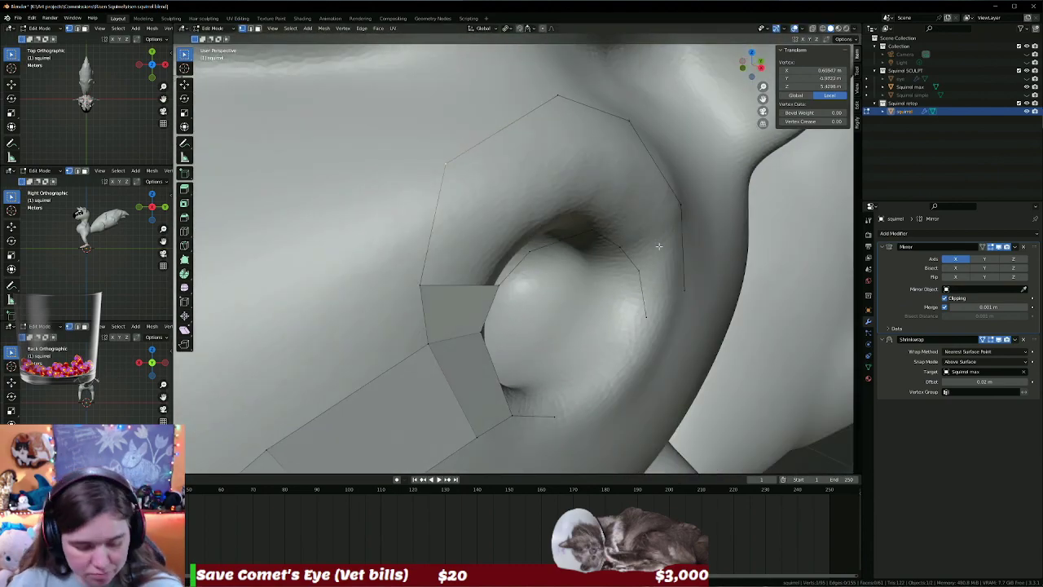
key("ctrl+z")
key("ctrl+z")
key("ctrl+z")
key("ctrl+z")
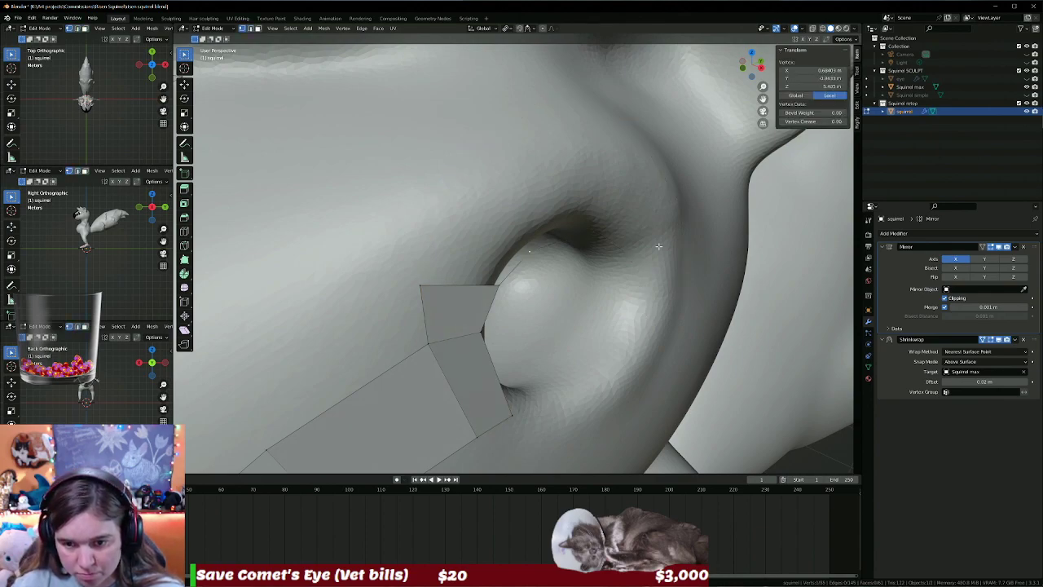
key("ctrl+z")
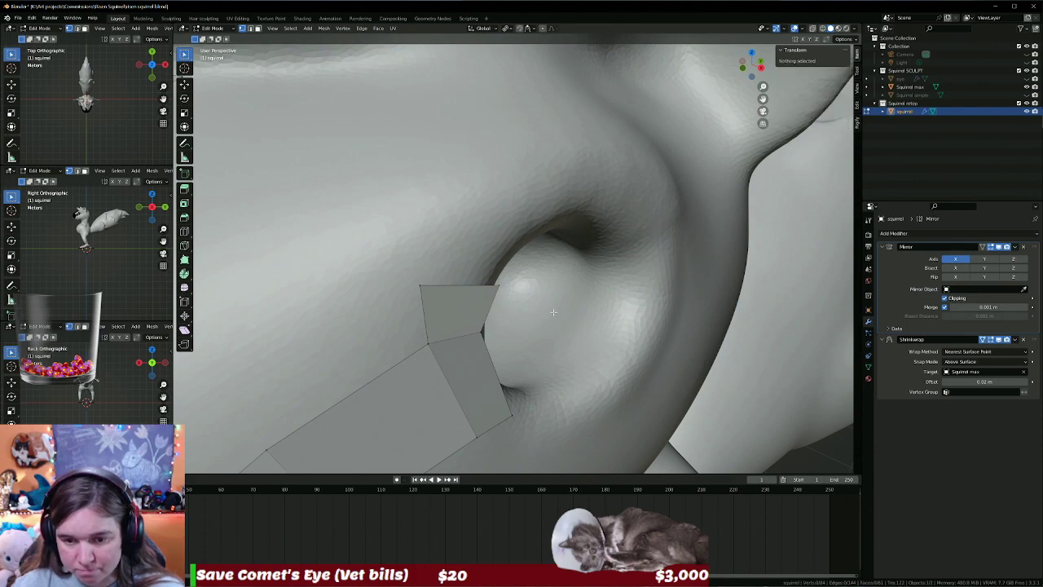
left_click(1015, 339)
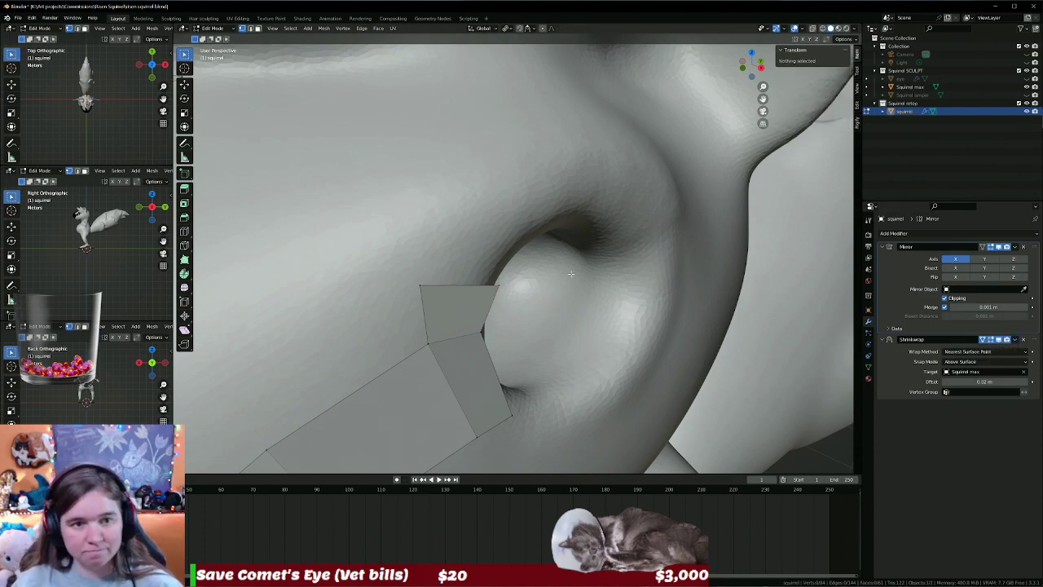
key("Tab")
Apply the Shrinkwrap modifier, leaving only Mirror on the retopology mesh.
scroll(564, 288, "down", 3)
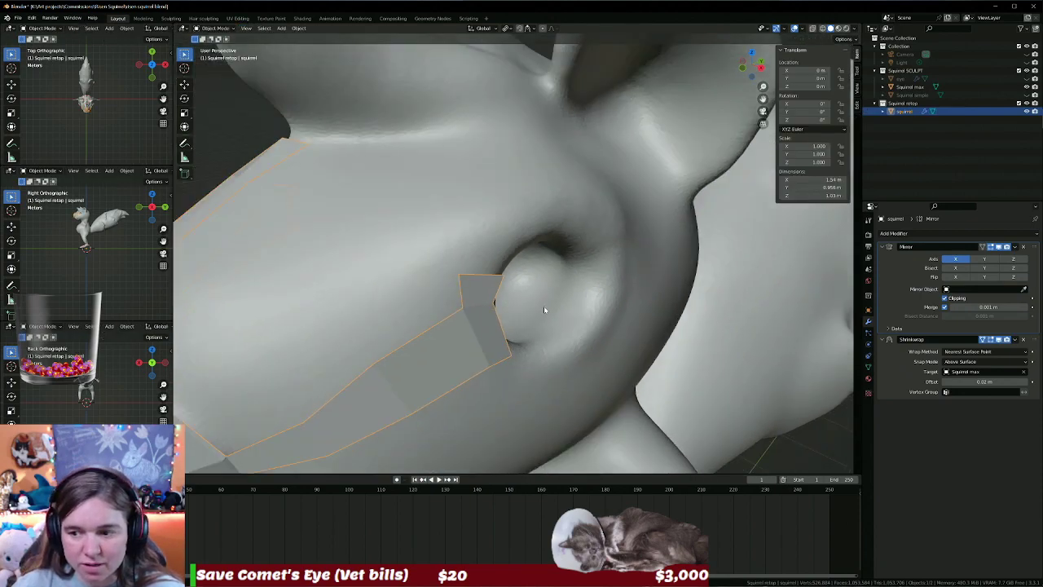
middle_click_drag(544, 306, 547, 254)
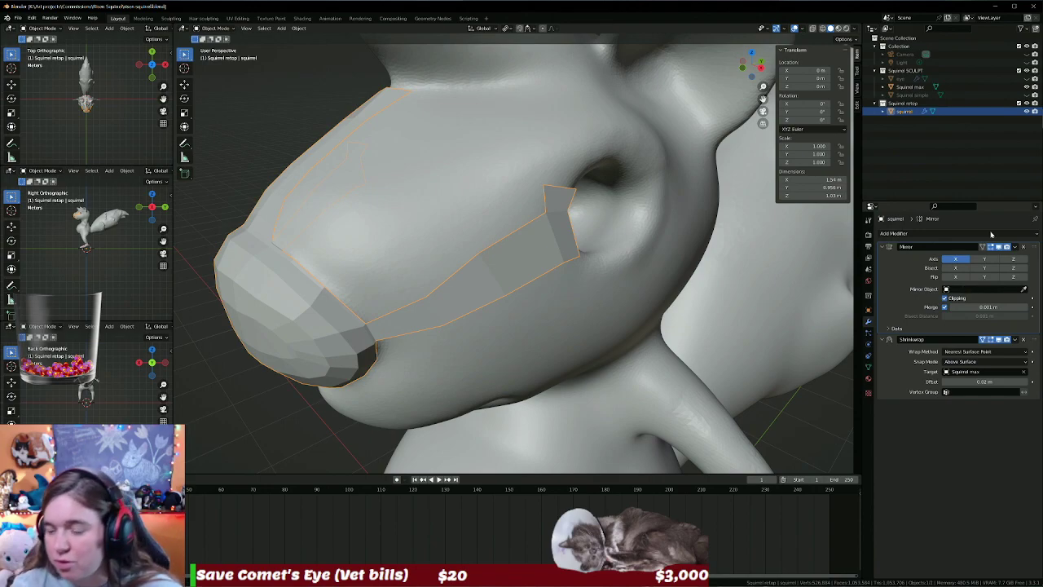
left_click(1015, 339)
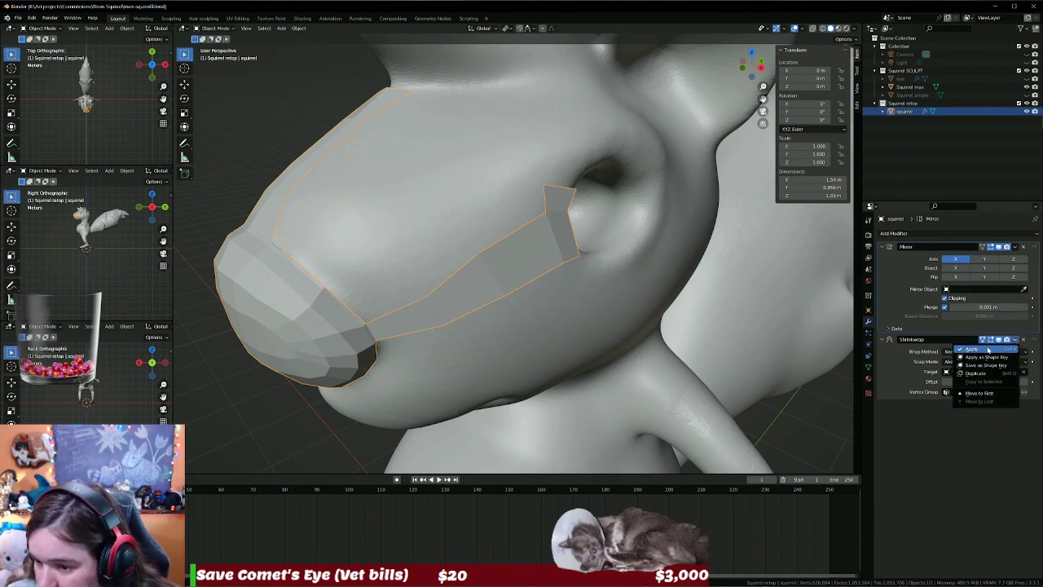
left_click(987, 349)
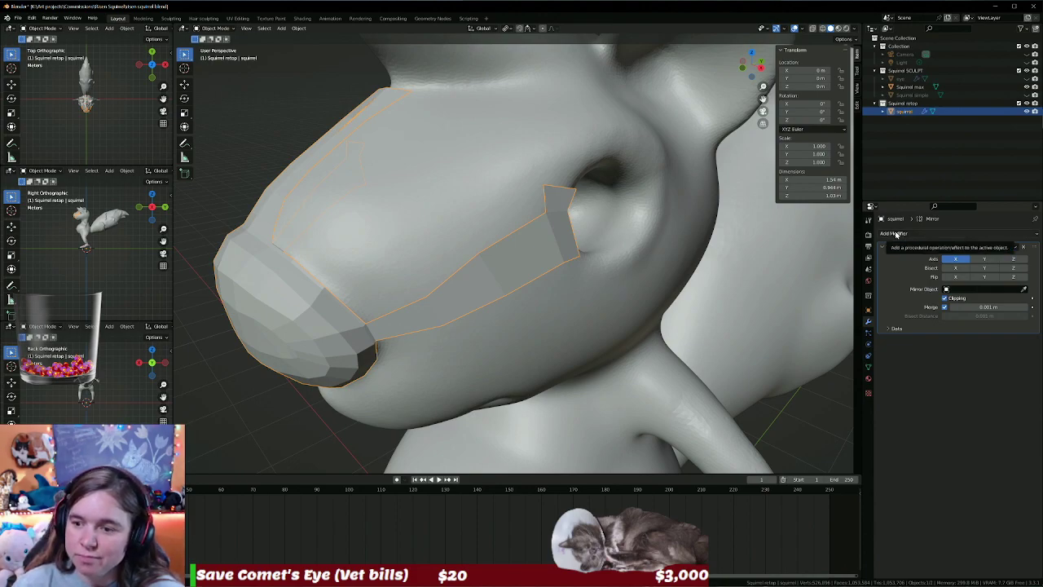
Dismiss the Add Modifier list and hide the squirrel meshes from the viewport.
left_click(896, 234)
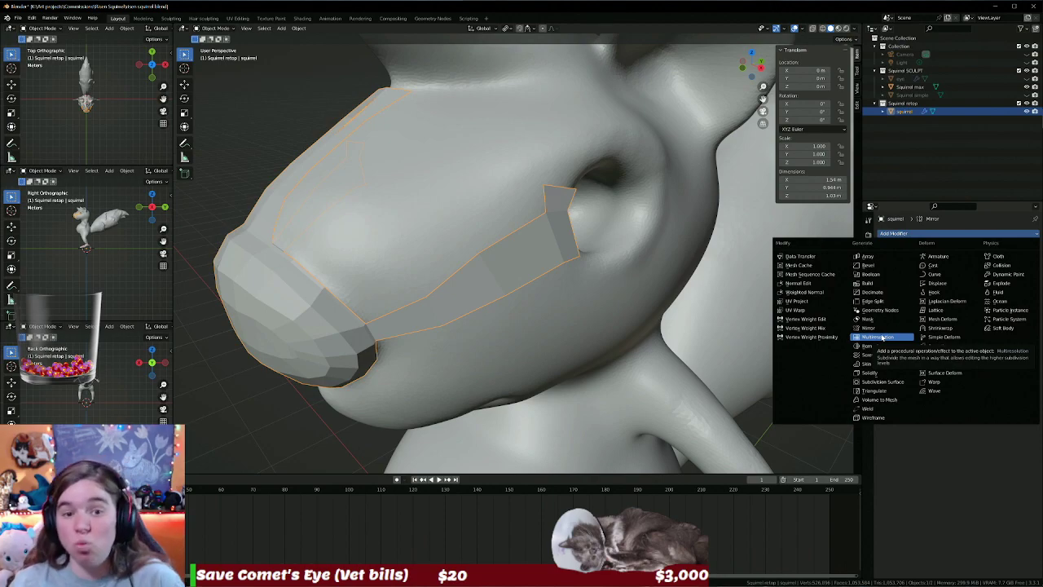
left_click(868, 328)
mouse_move(452, 146)
middle_mouse_down()
mouse_move(484, 186)
mouse_move(419, 209)
middle_mouse_up()
key("1")
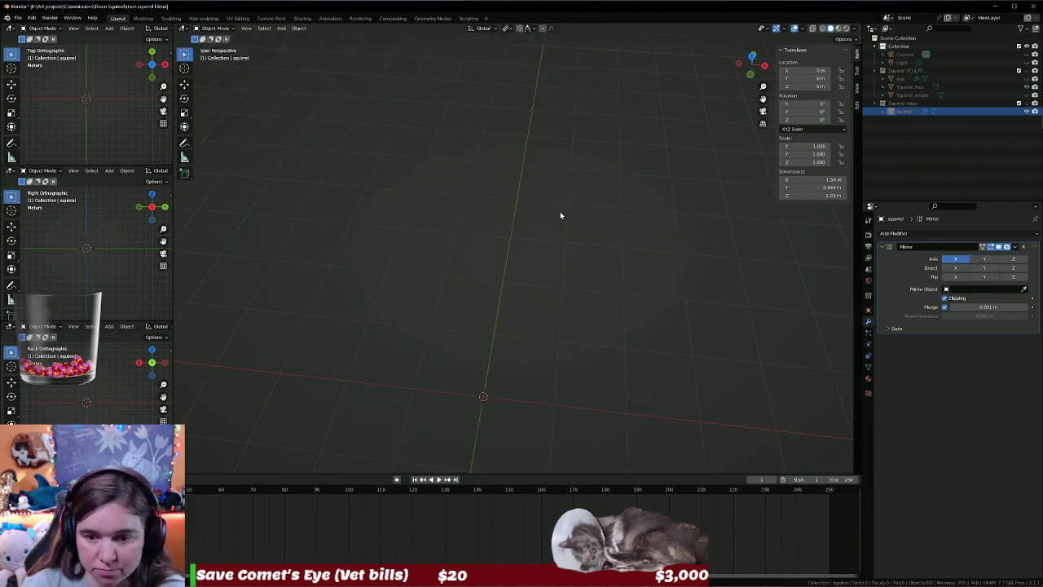
Show the retopology mesh and squirrel sculpt again and enter Edit Mode on the retopo mesh.
left_click(1026, 103)
left_click(1026, 71)
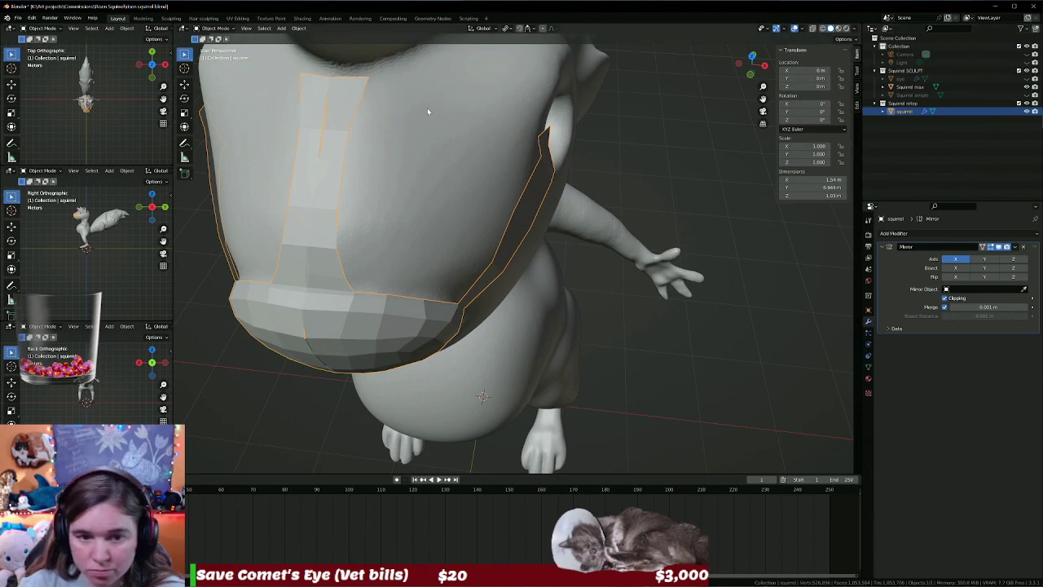
key("Tab")
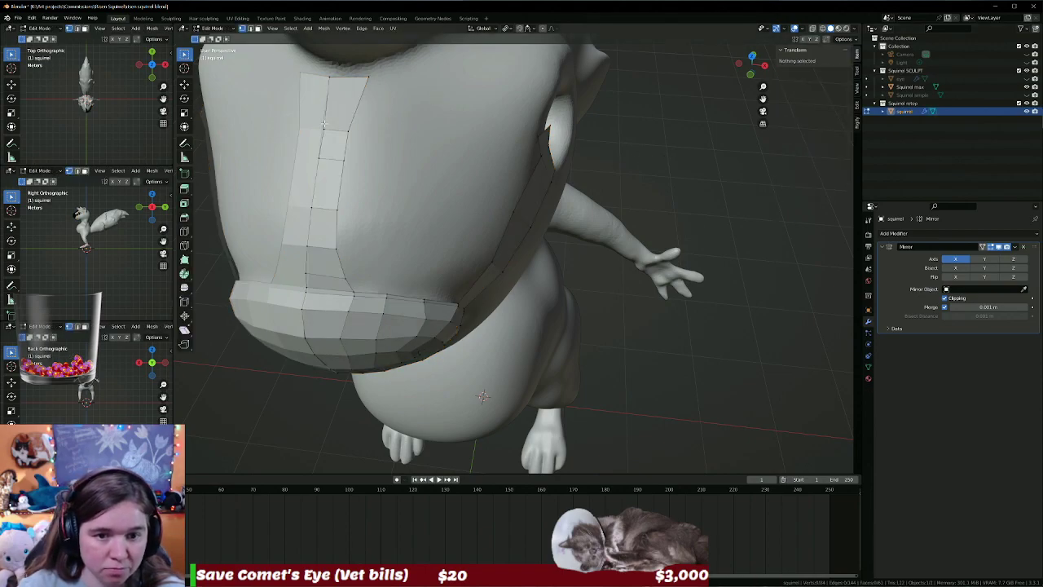
Select a belly centre-strip vertex and clear its X position to 0.
left_click(323, 128)
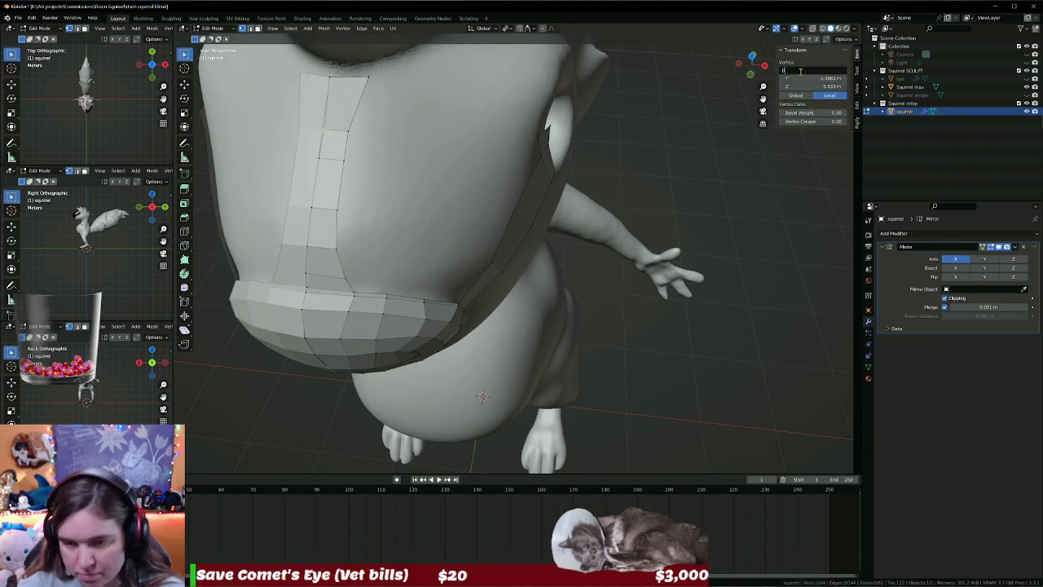
middle_click_drag(489, 212, 454, 233)
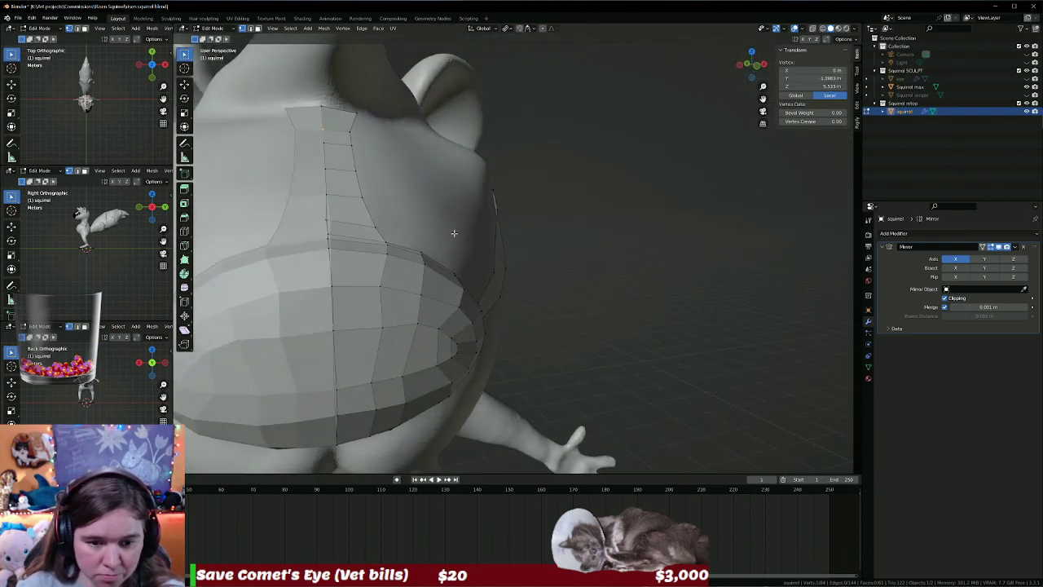
middle_click_drag(339, 243, 341, 255)
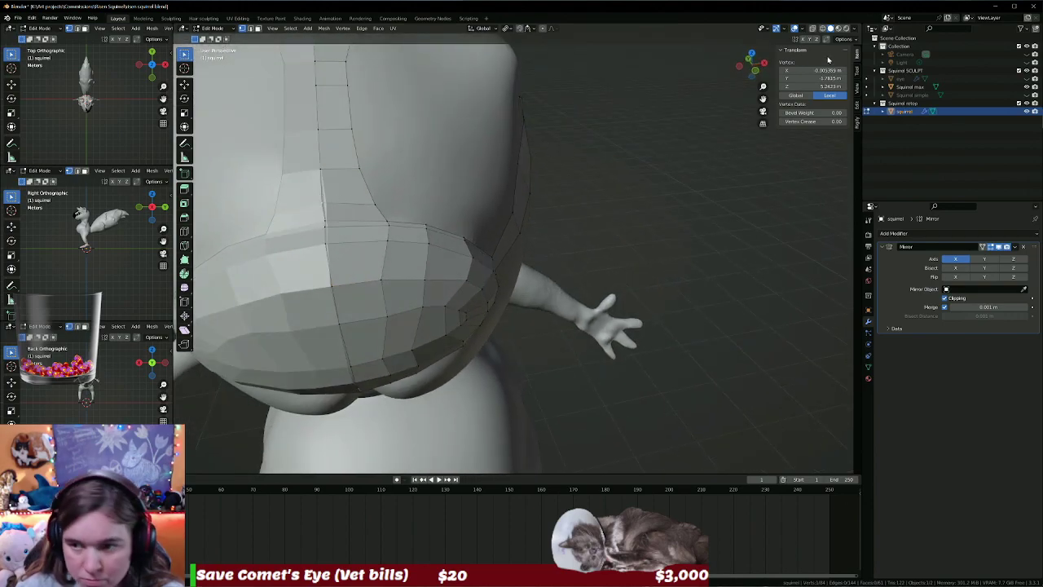
key("BackSpace")
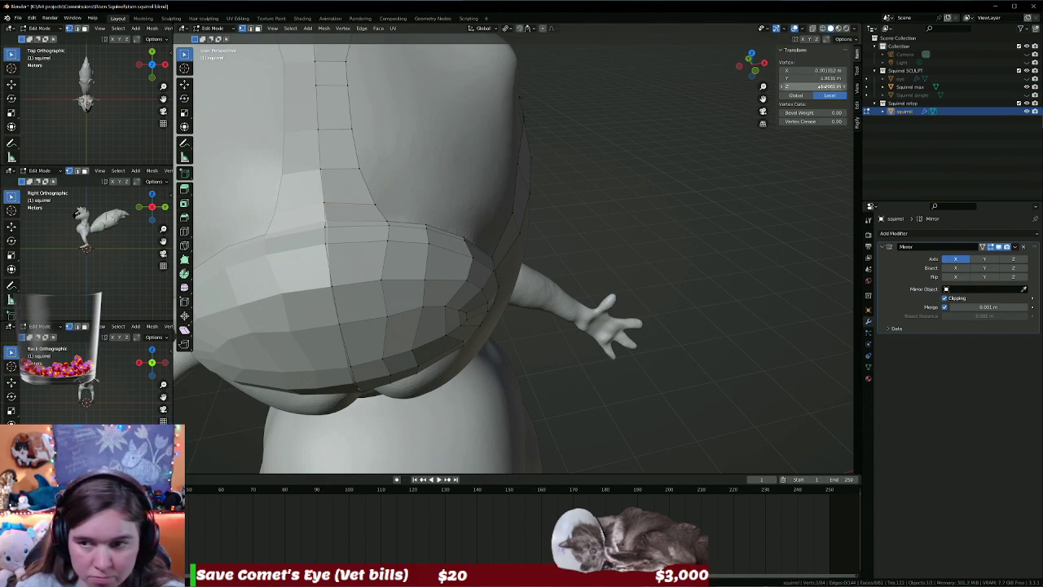
key("BackSpace")
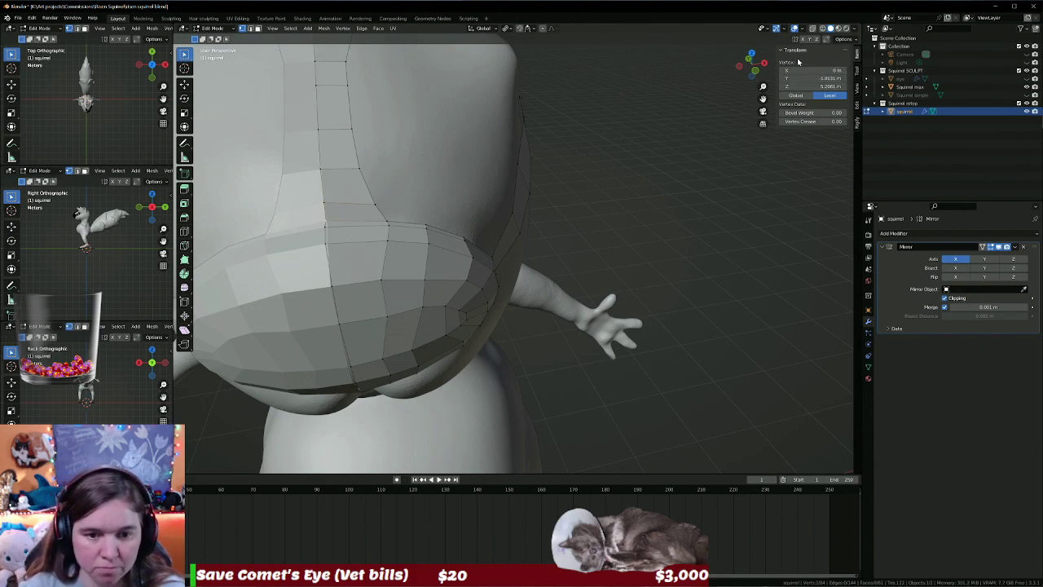
scroll(335, 234, "up", 2)
middle_click_drag(336, 233, 510, 255)
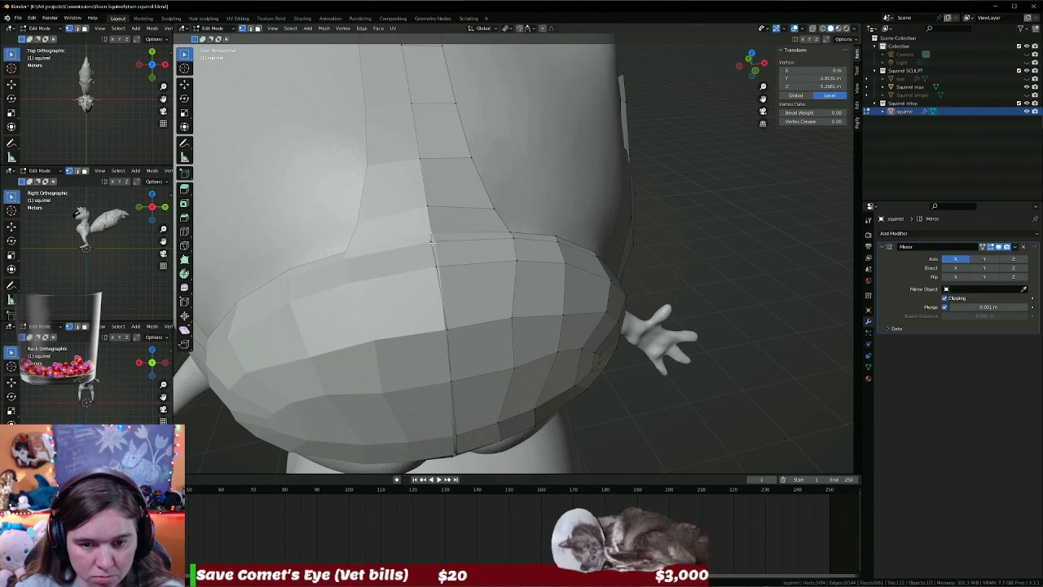
Set X = 0 for two lower centreline vertices, then for the next centreline vertex.
left_click(437, 269, "shift")
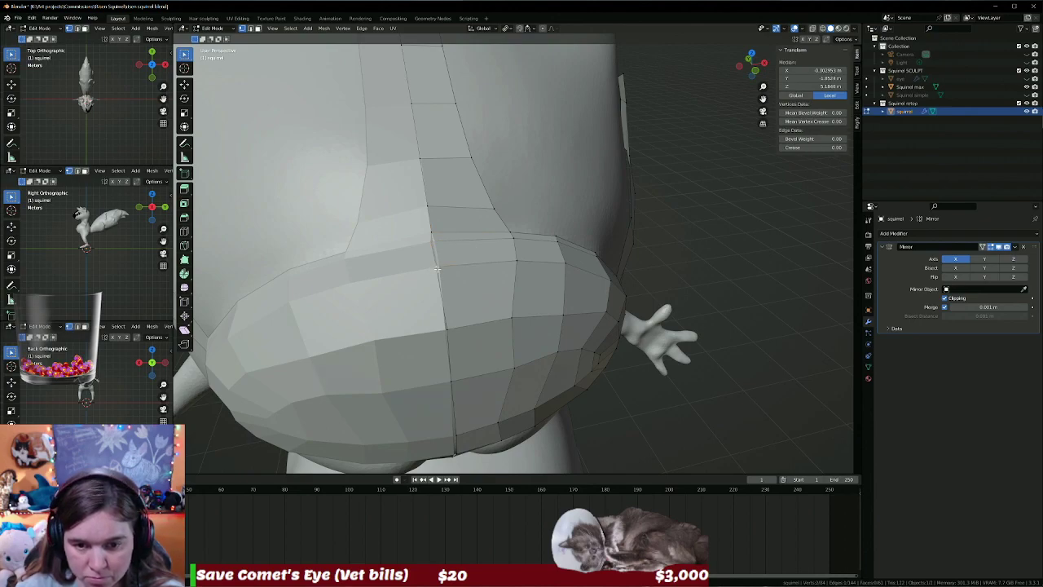
left_click(447, 328, "shift")
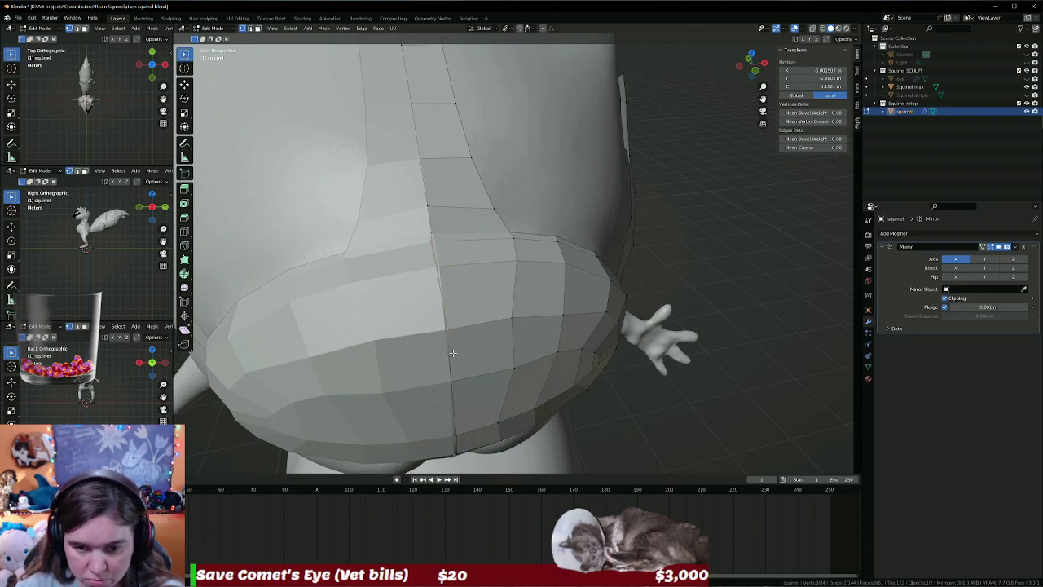
left_click(805, 70)
type("0")
key("Return")
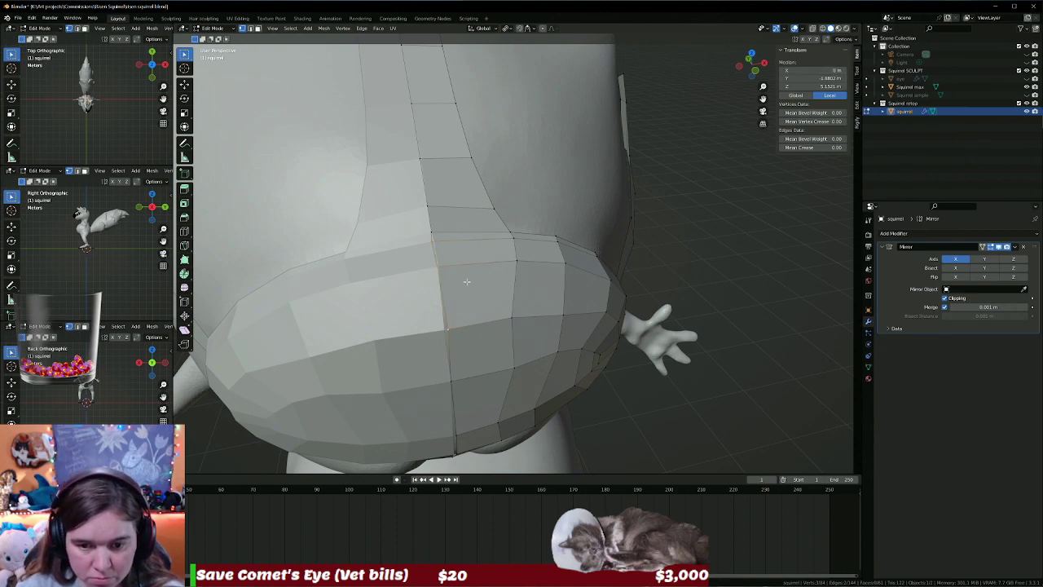
key("alt+a")
left_click(429, 238)
left_click(805, 70)
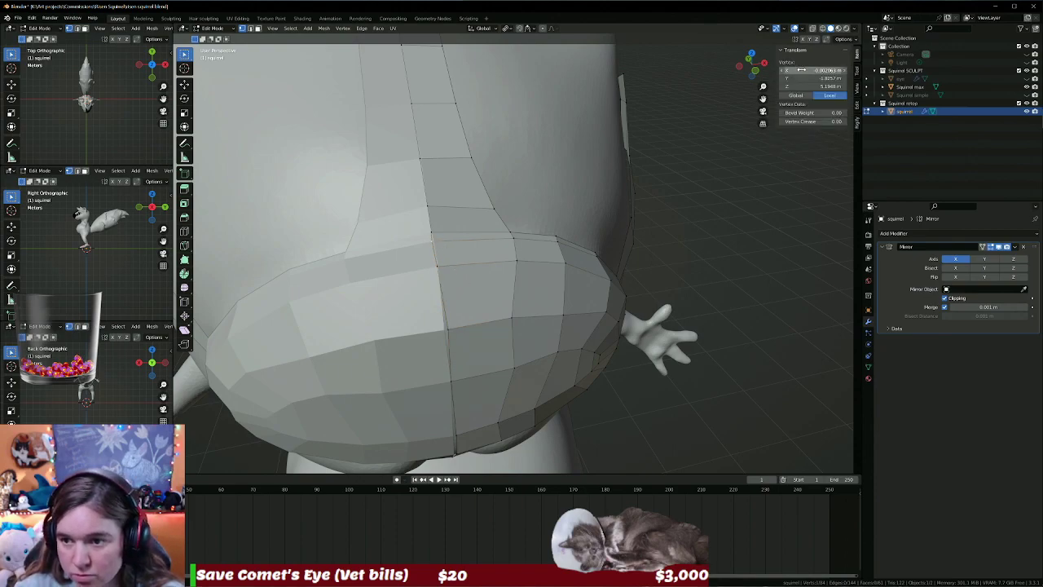
key("Return")
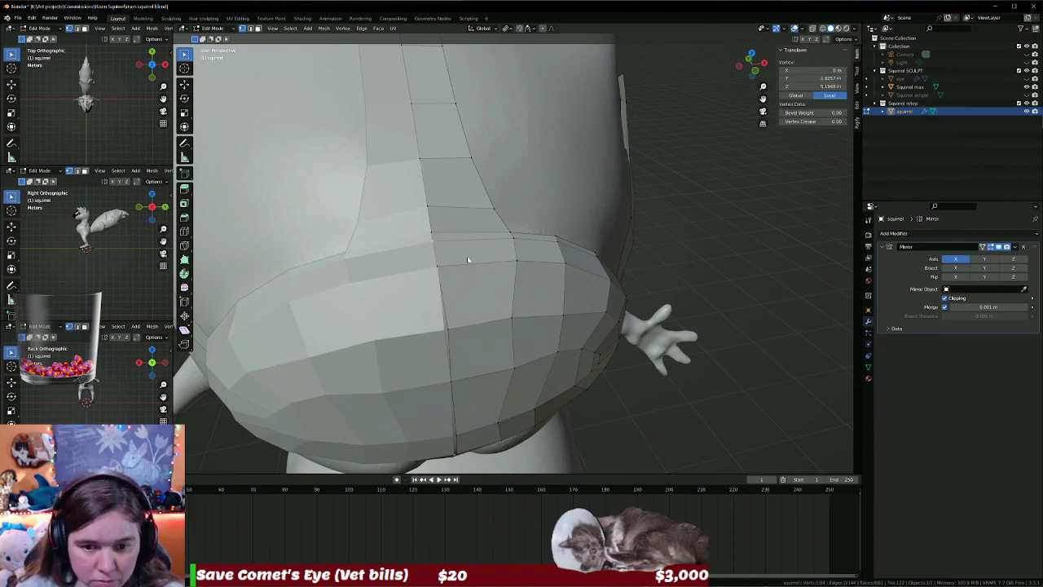
Set X = 0 for further centreline vertices, including those along the top of the head.
left_click(438, 270)
left_click(823, 70)
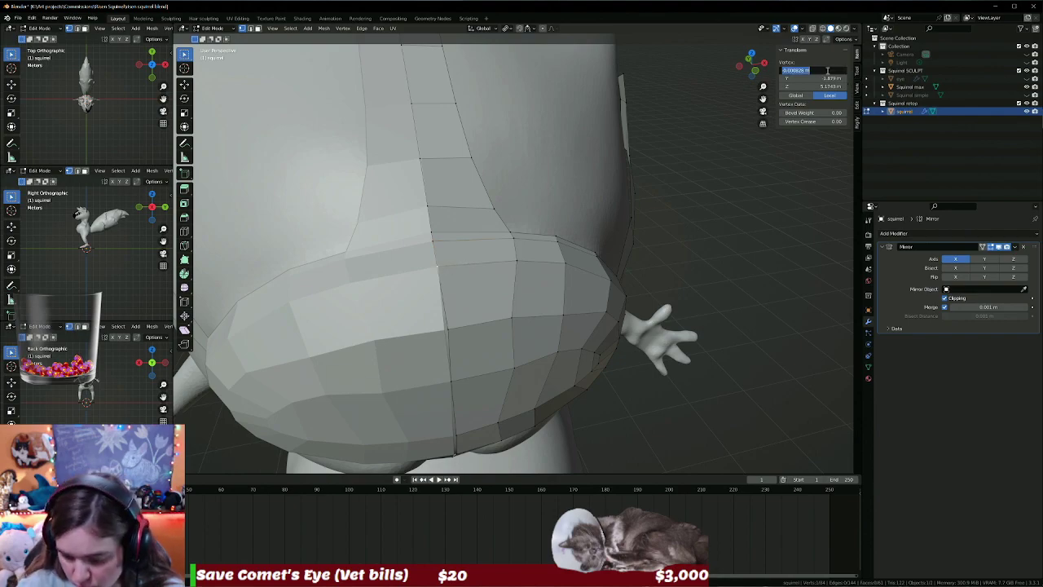
type("0")
key("Return")
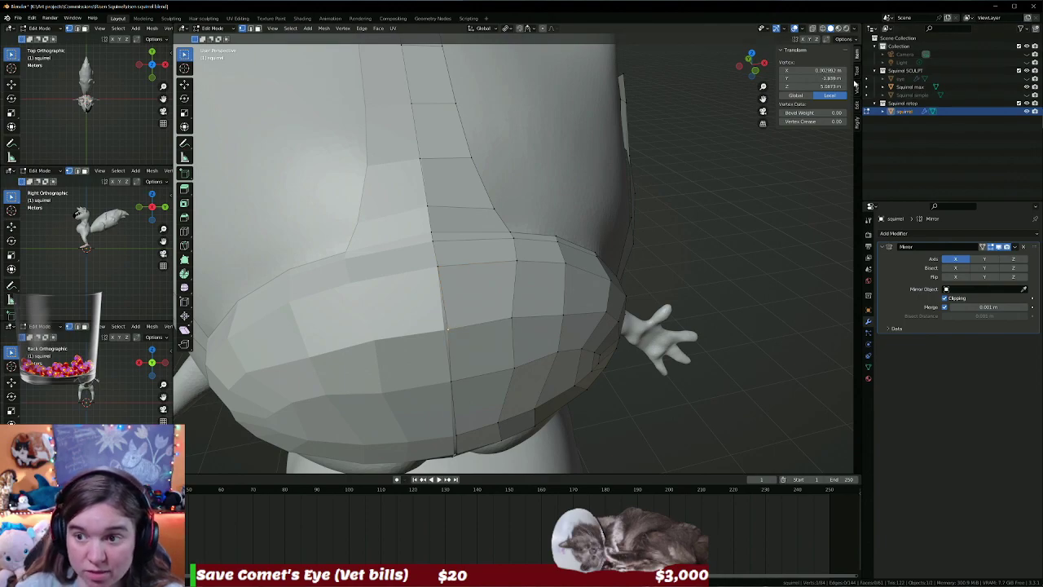
left_click(817, 71)
type("0")
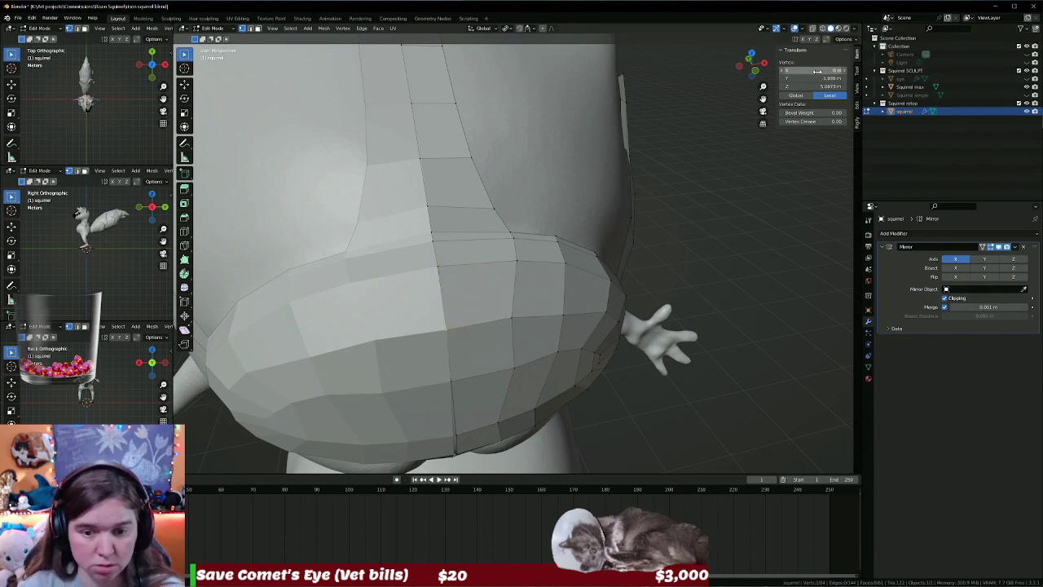
key("Return")
middle_click_drag(482, 415, 480, 173)
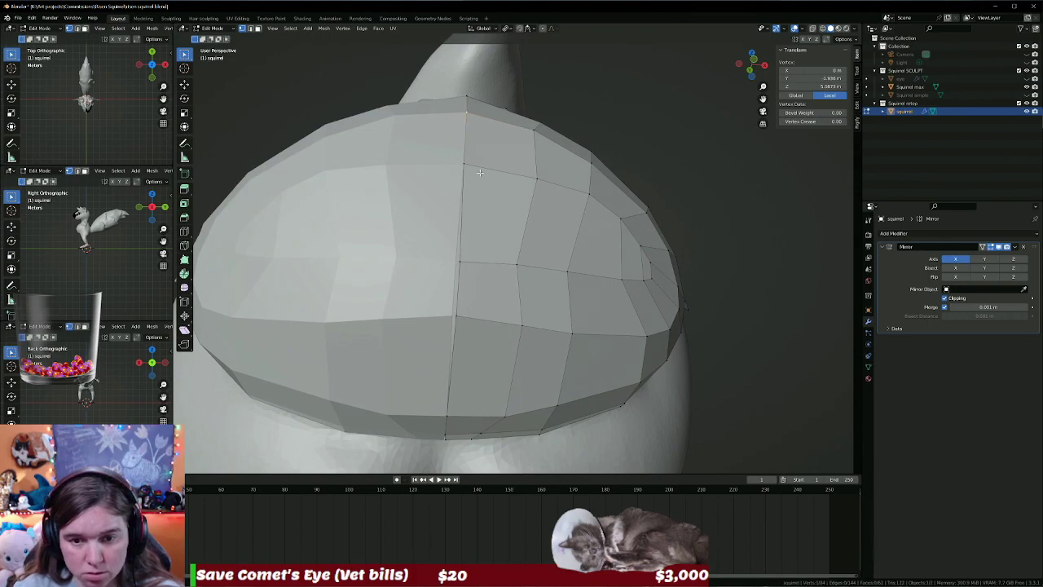
left_click(804, 69)
key("Return")
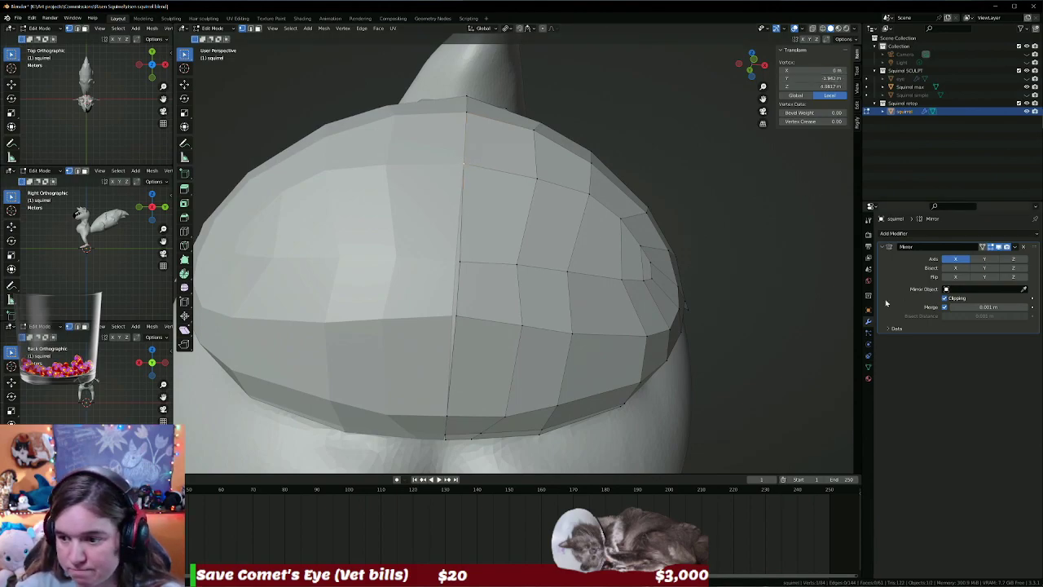
left_click(821, 68)
type("0")
key("Return")
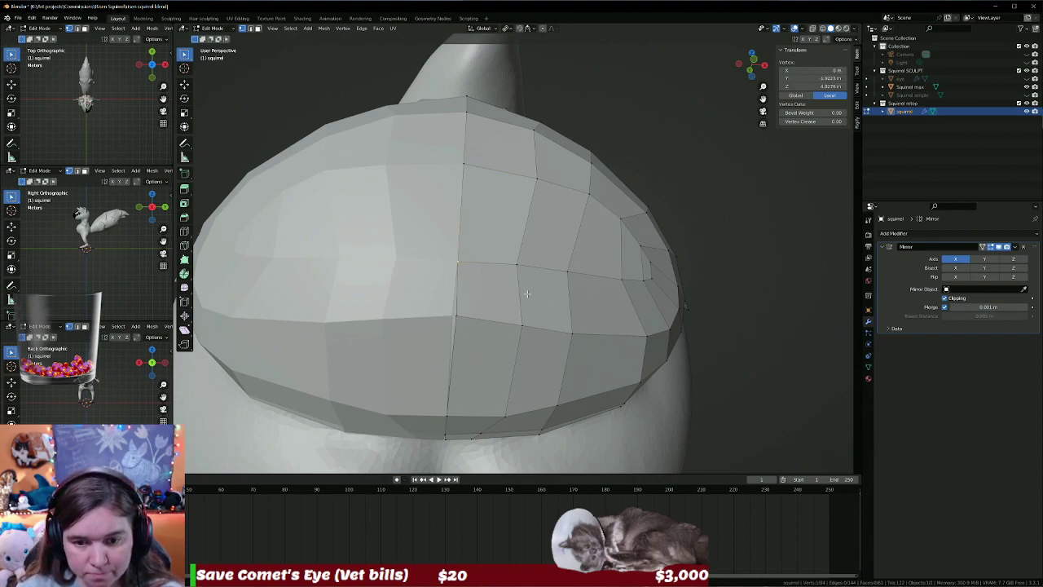
Set X = 0 for the remaining underside centreline vertices, then deselect all.
left_click(454, 316)
left_click(821, 71)
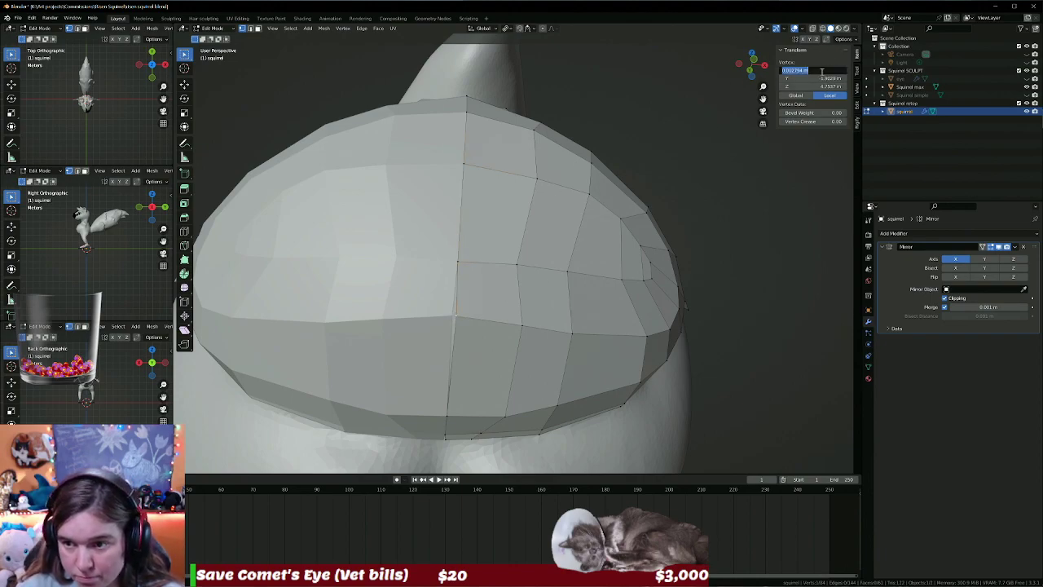
type("0")
key("Return")
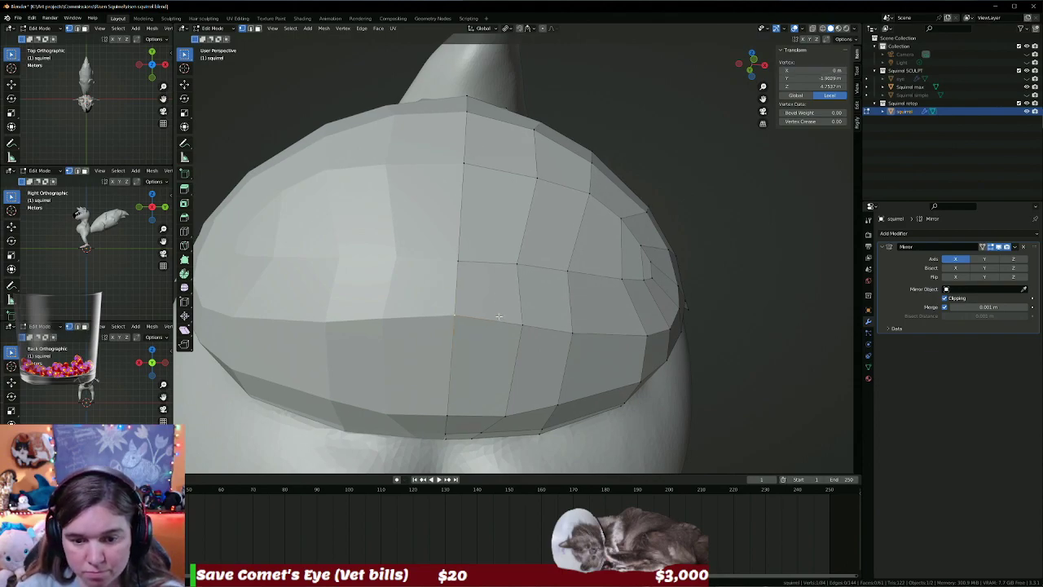
mouse_move(492, 293)
middle_mouse_down()
mouse_move(493, 246)
mouse_move(475, 255)
middle_mouse_up()
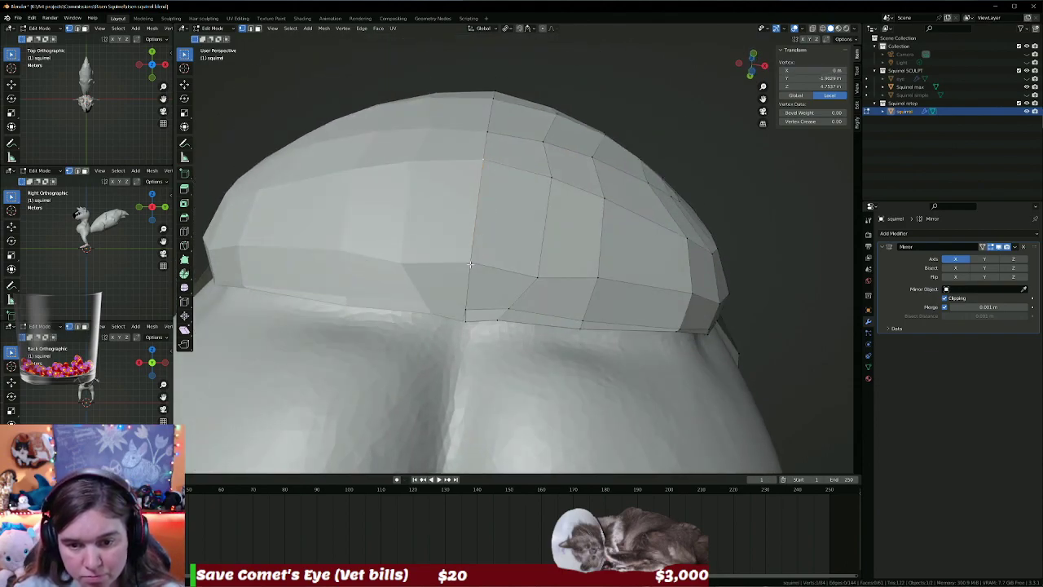
left_click(804, 70)
type("0")
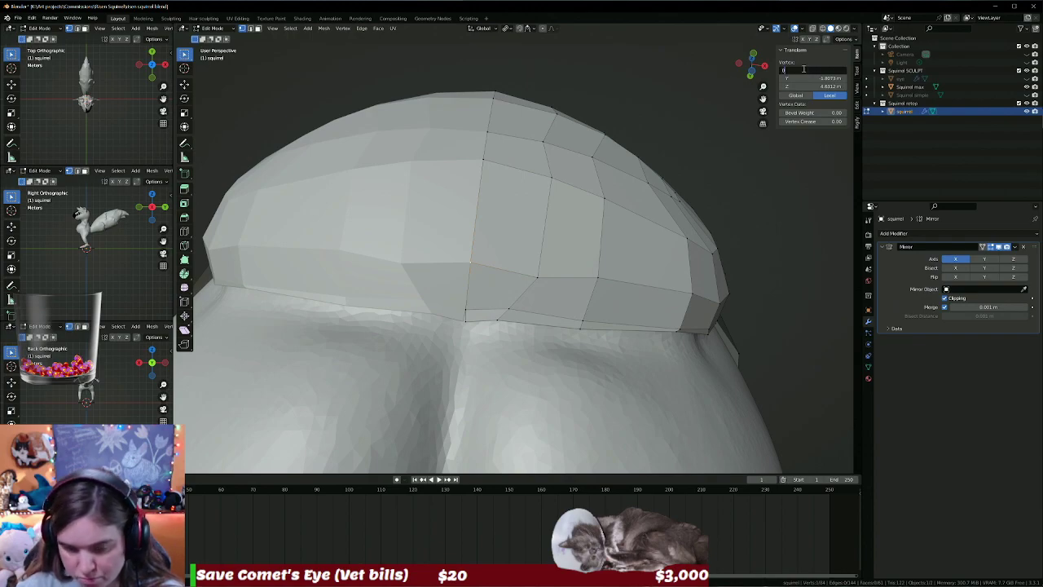
key("Return")
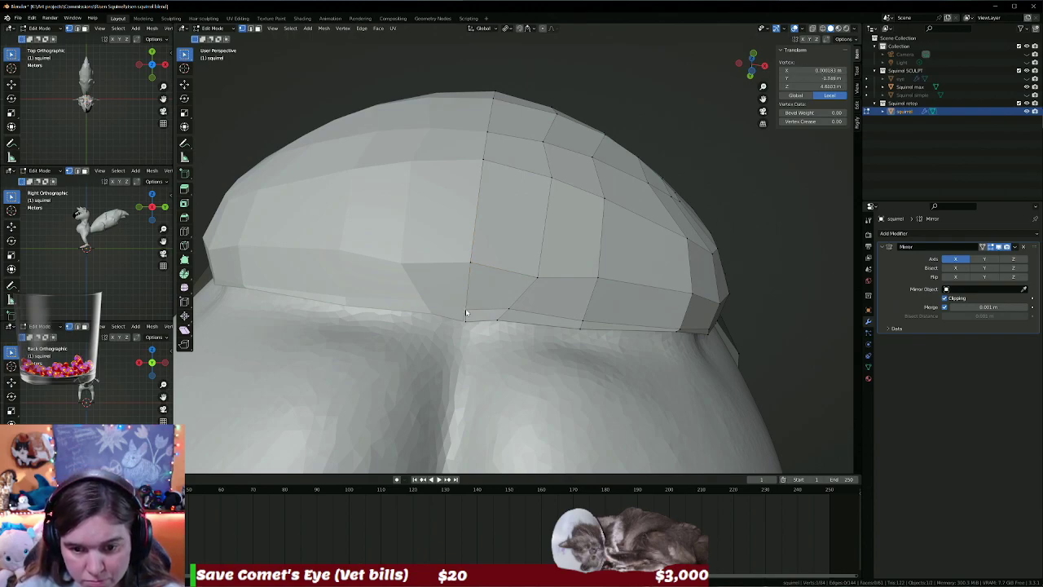
left_click(805, 70)
type("0")
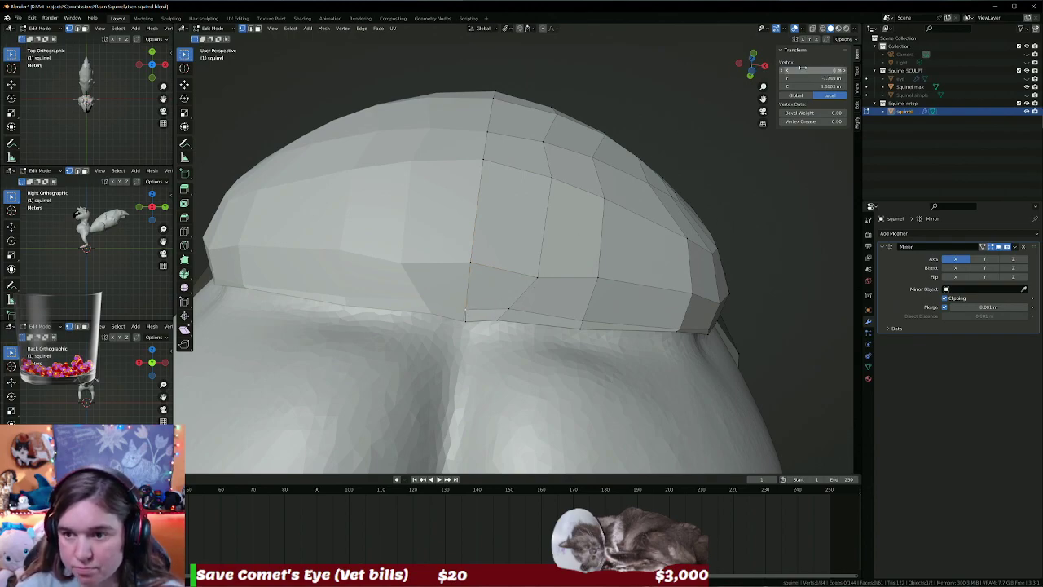
key("Return")
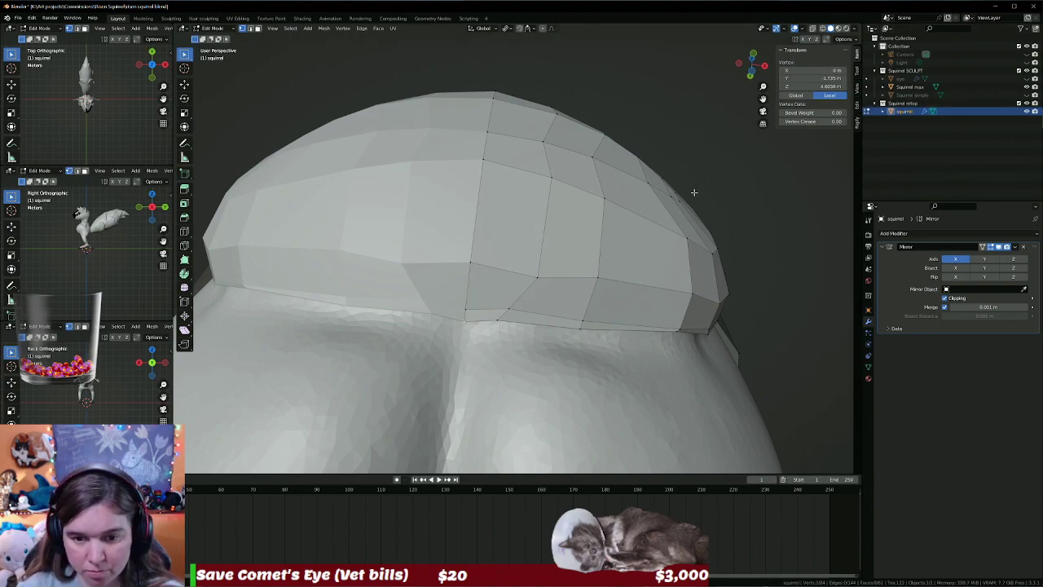
key("alt+a")
mouse_move(610, 228)
middle_mouse_down()
mouse_move(582, 271)
mouse_move(474, 331)
mouse_move(426, 285)
mouse_move(415, 291)
middle_mouse_up()
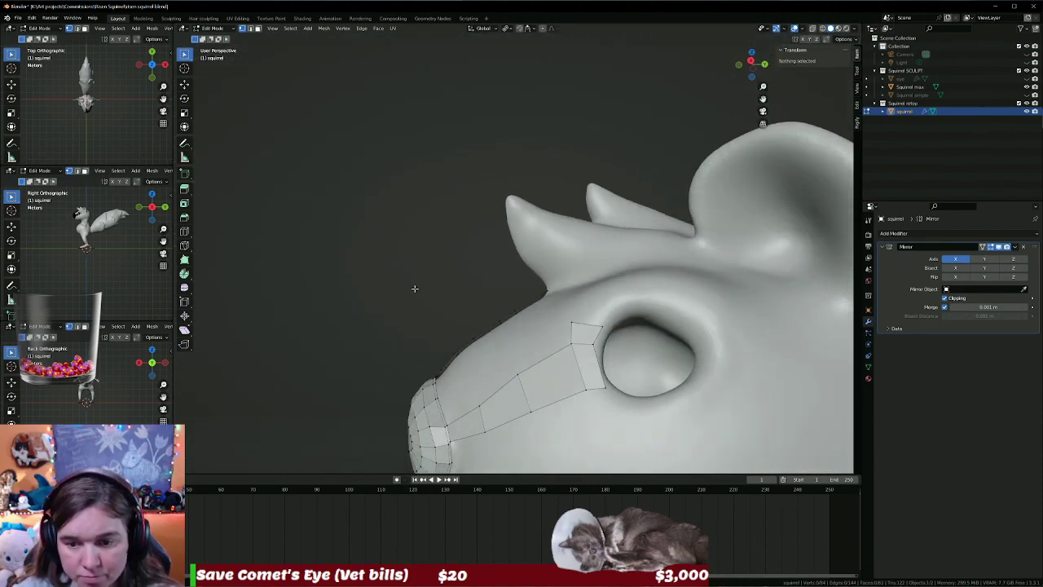
Add a Shrinkwrap modifier targeting Squirrel max, set to Above Surface with 0.02 m offset.
left_click(1033, 236)
middle_click_drag(428, 143, 419, 174)
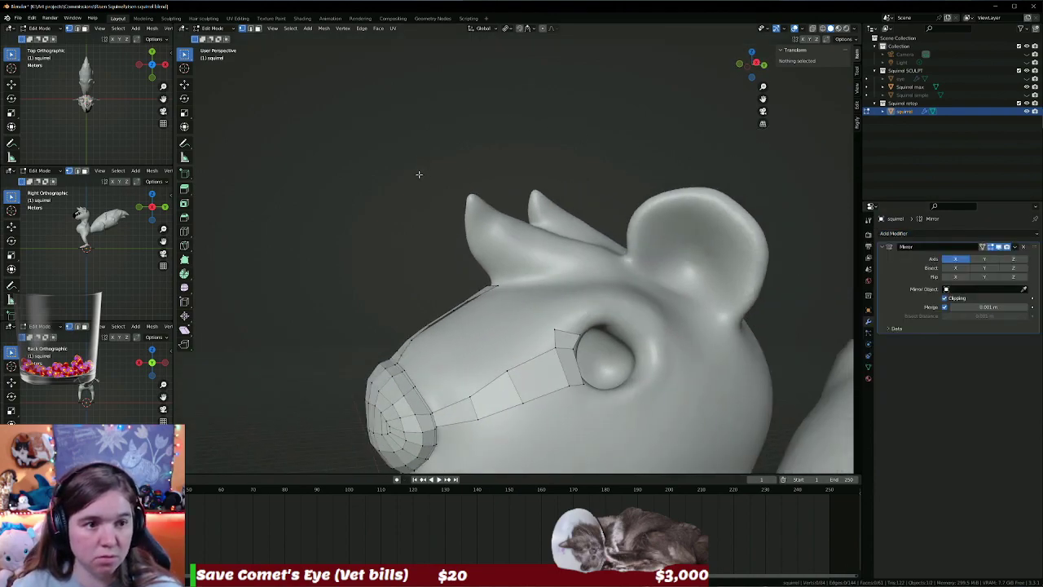
left_click(913, 234)
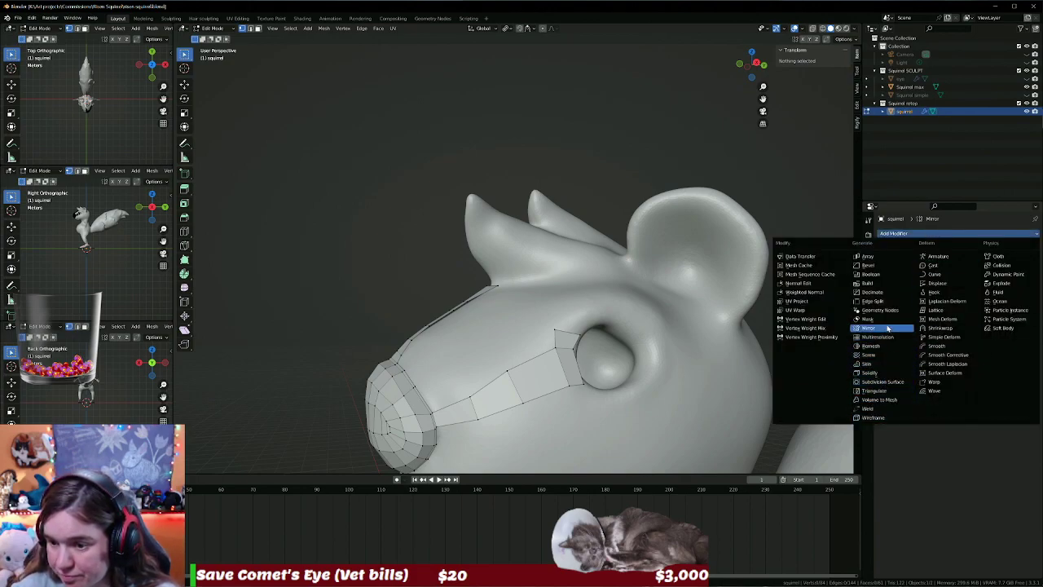
left_click(949, 329)
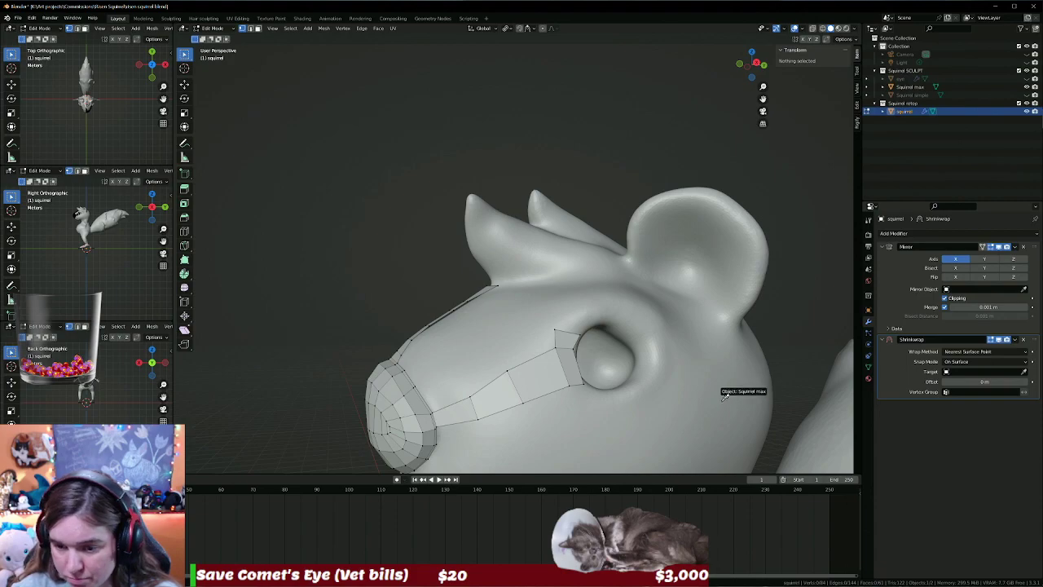
left_click(783, 371)
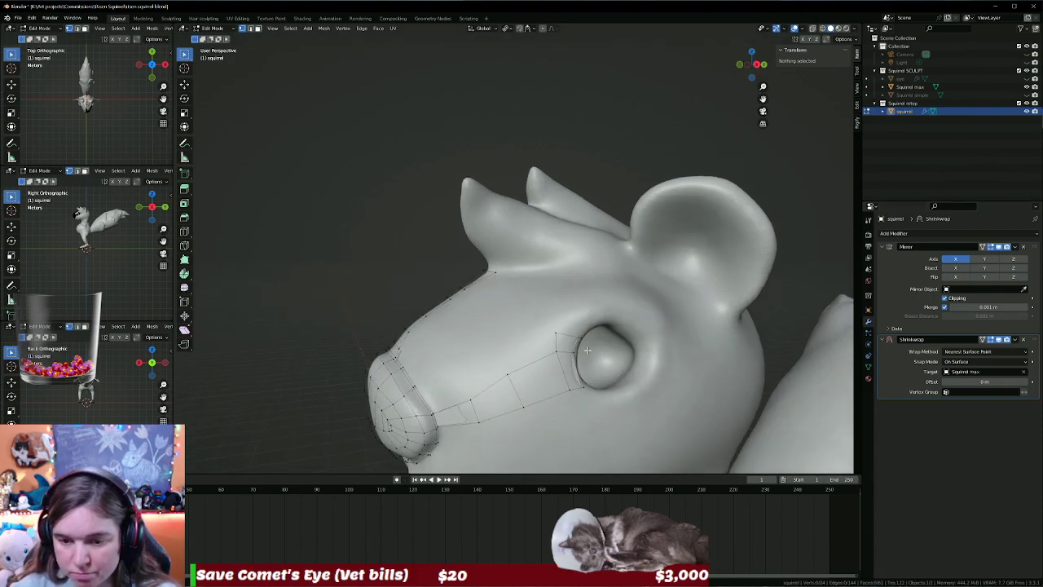
scroll(590, 352, "up", 2)
middle_click_drag(590, 357, 588, 299)
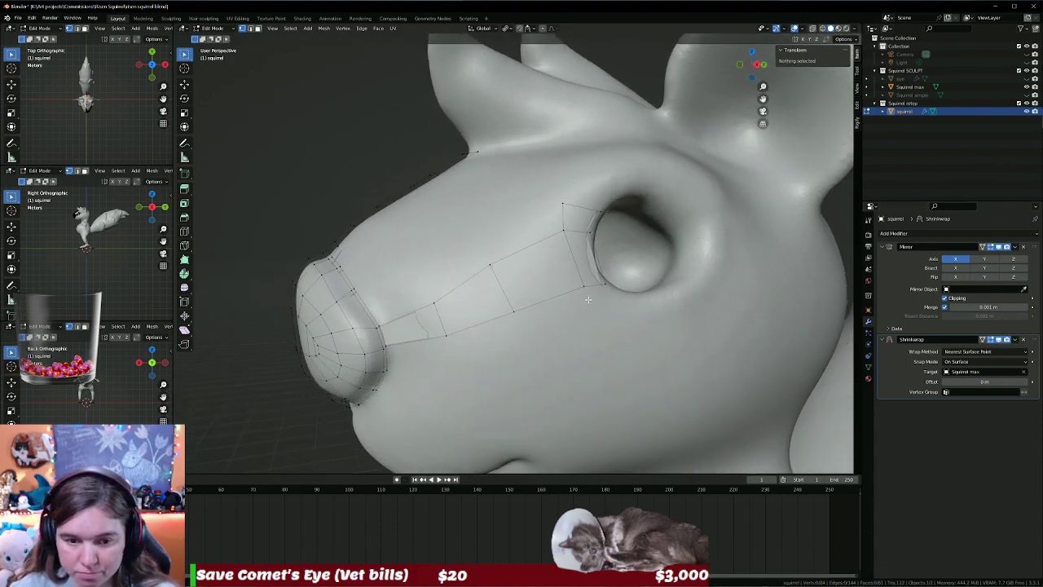
left_click(967, 362)
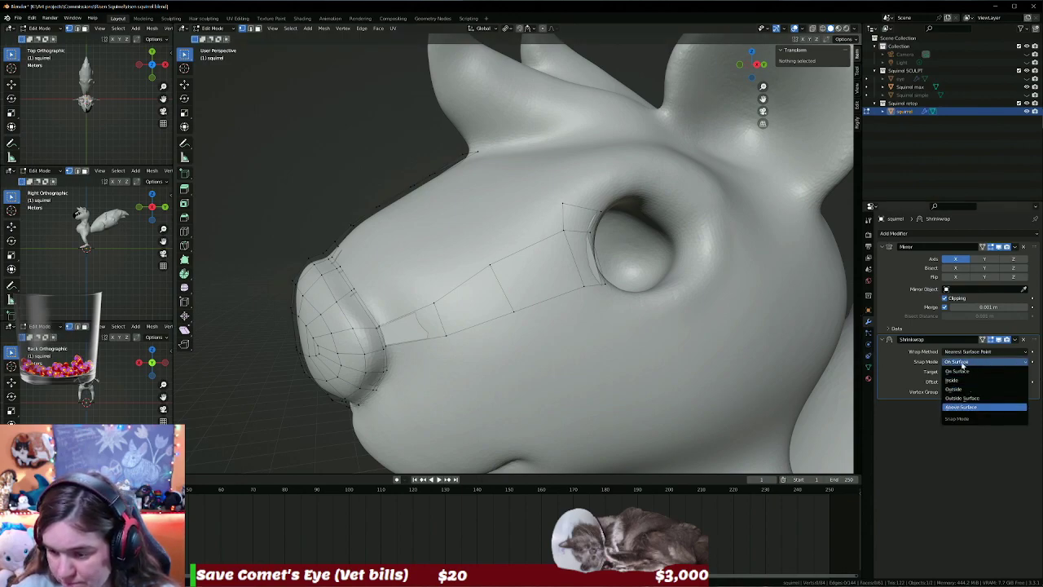
left_click(961, 407)
left_click(988, 381)
type("0.02")
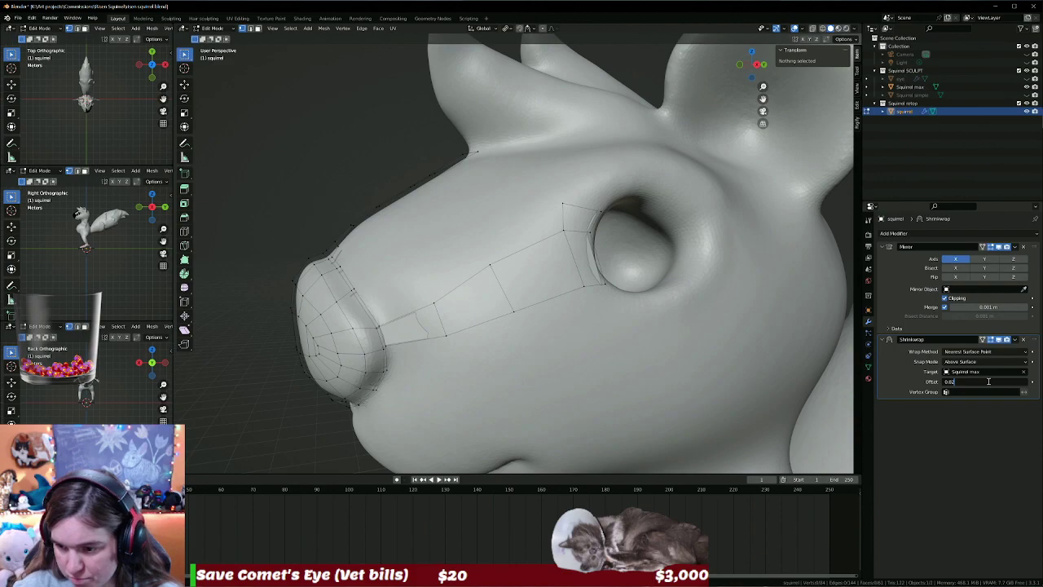
key("Return")
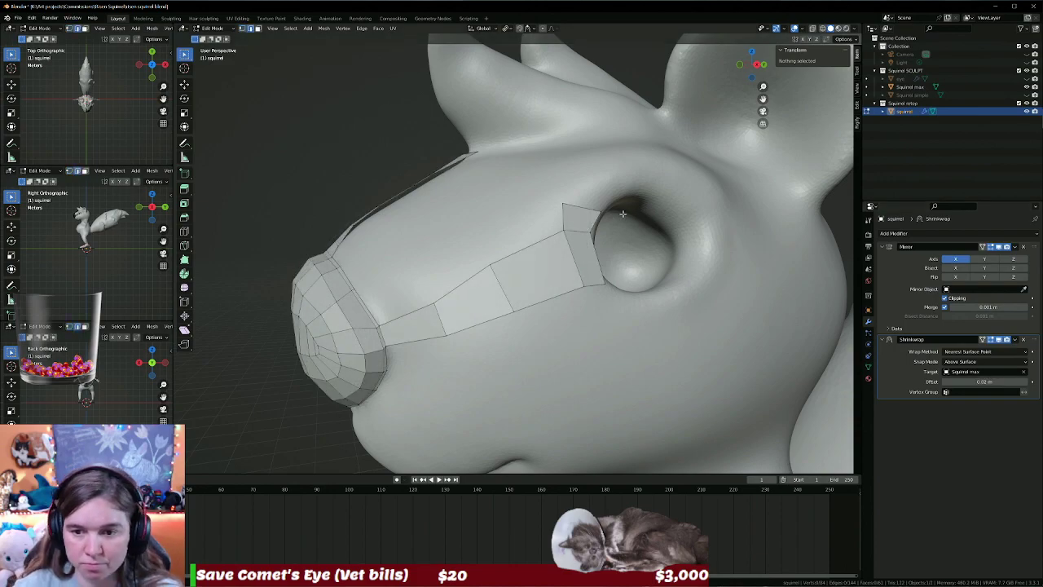
Extrude the strip's end edge up toward the brow, rotating and scaling it to follow the eye.
left_click(623, 213)
middle_click_drag(629, 210, 589, 219)
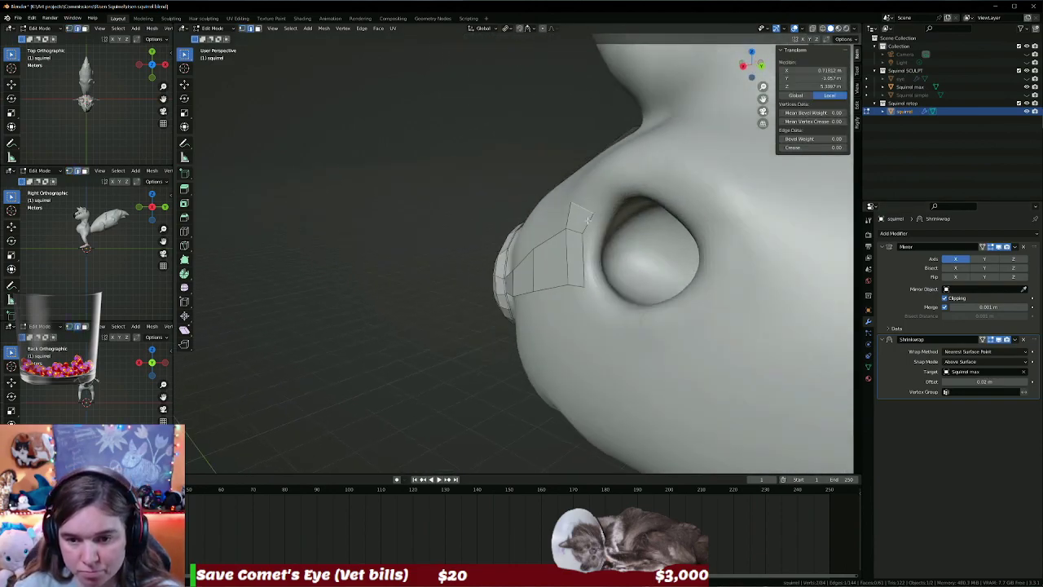
key("g")
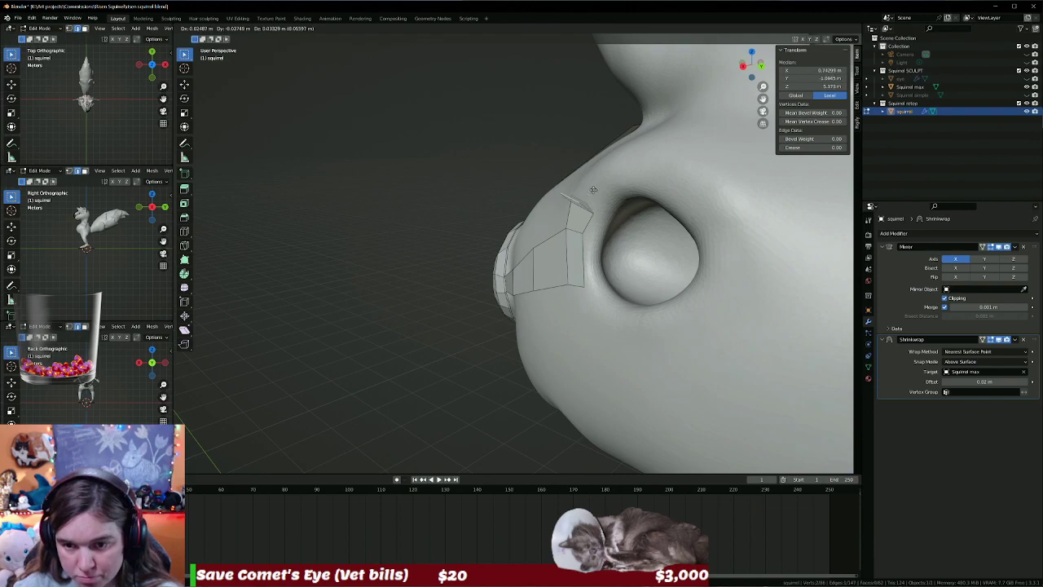
left_click(599, 198)
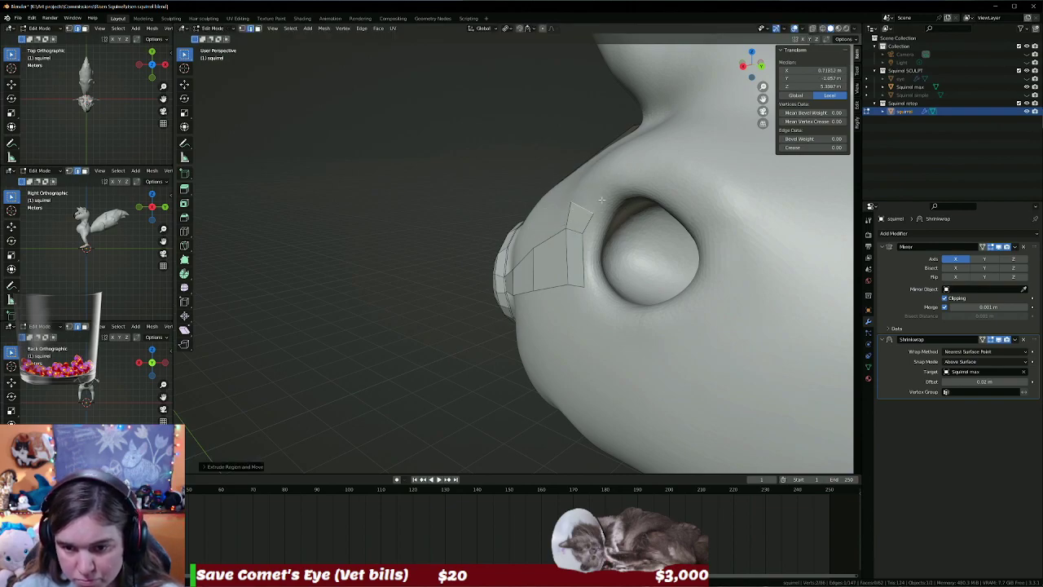
middle_click_drag(644, 224, 619, 191)
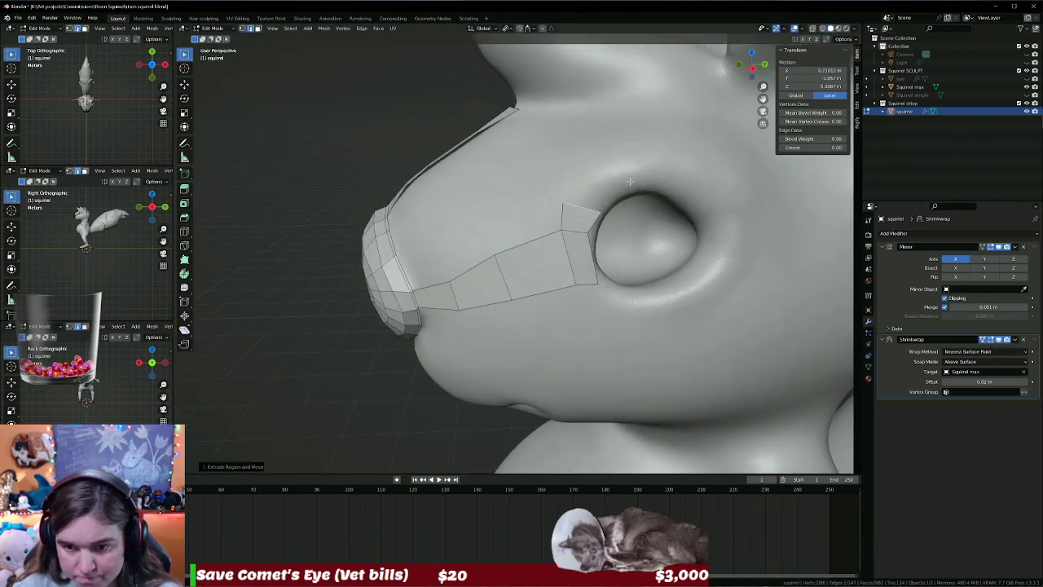
key("g")
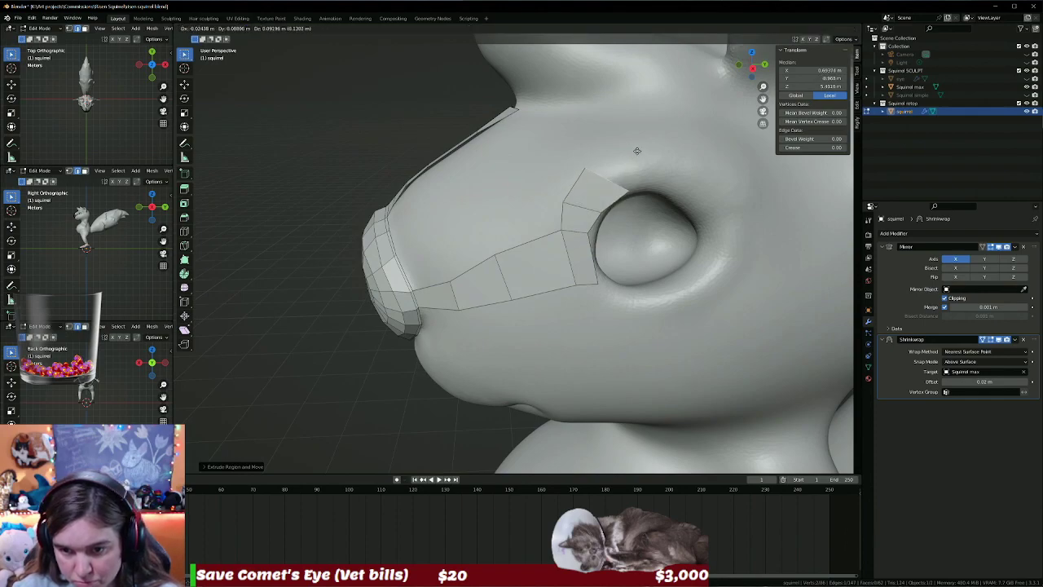
left_click(604, 157)
key("r")
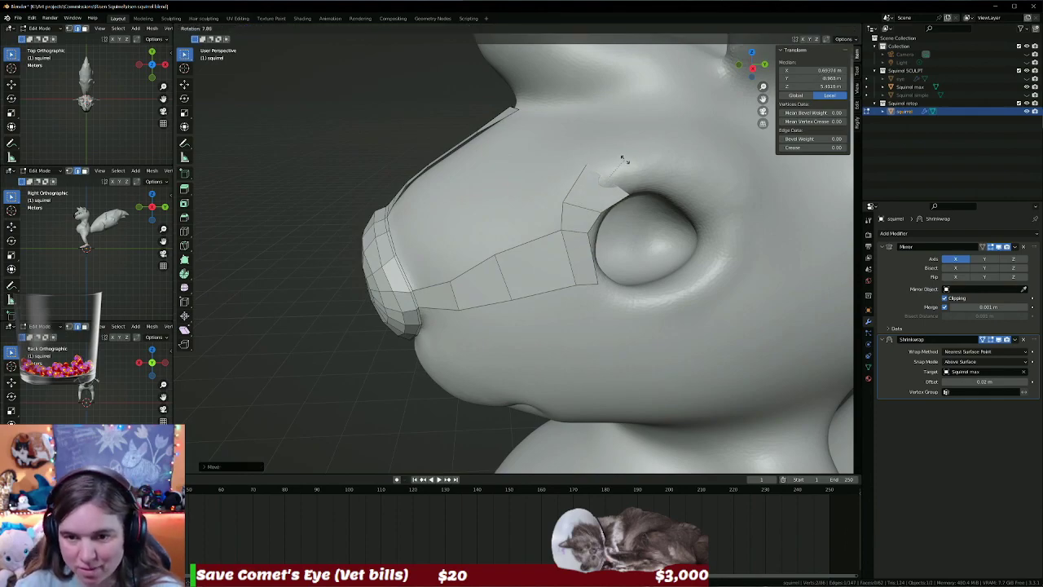
left_click(630, 161)
key("s")
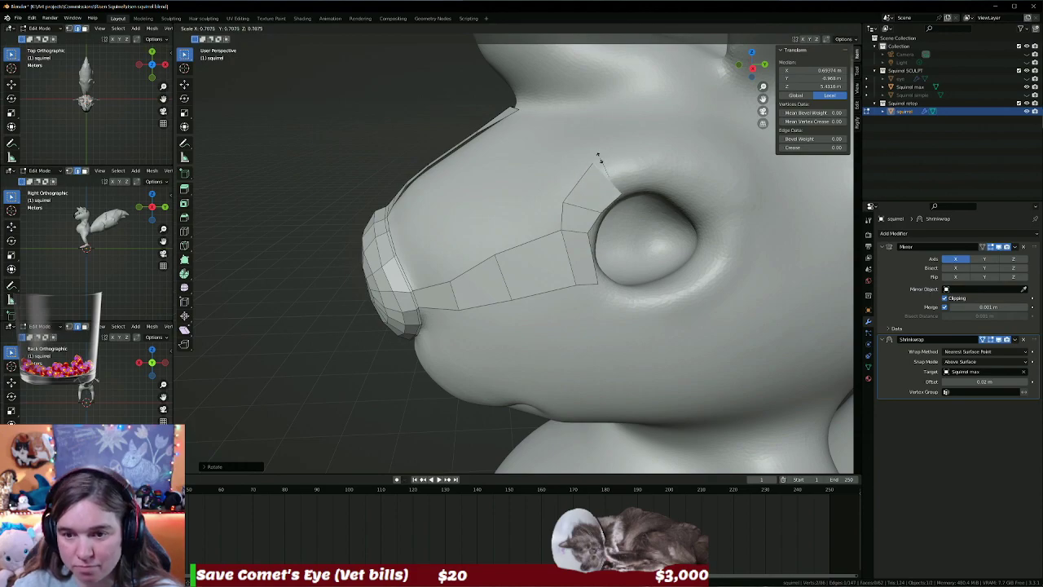
left_click(597, 161)
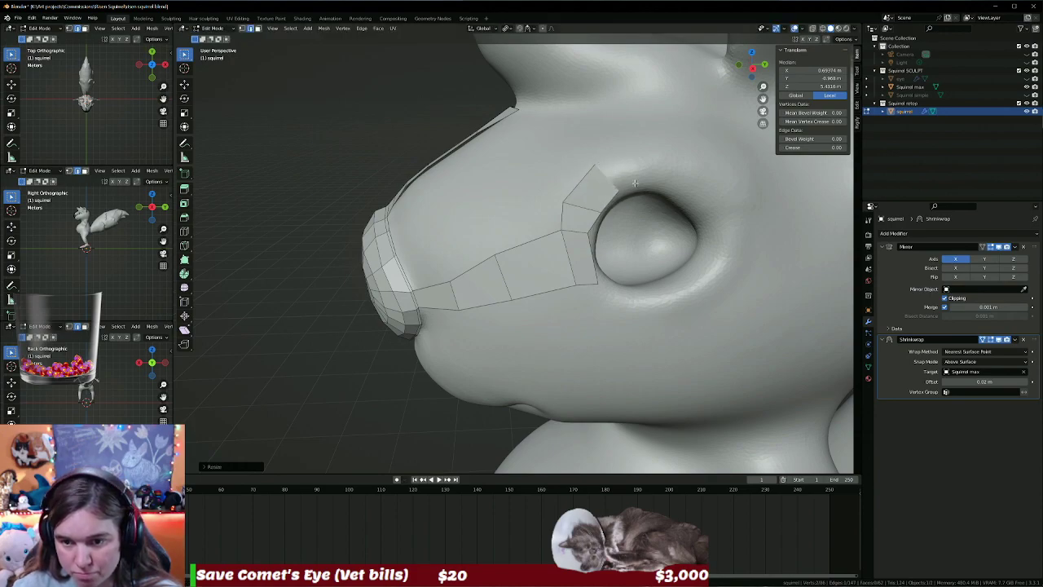
Pull the new quad's vertices onto the eye socket's front rim.
scroll(661, 205, "up", 2)
left_click(599, 178)
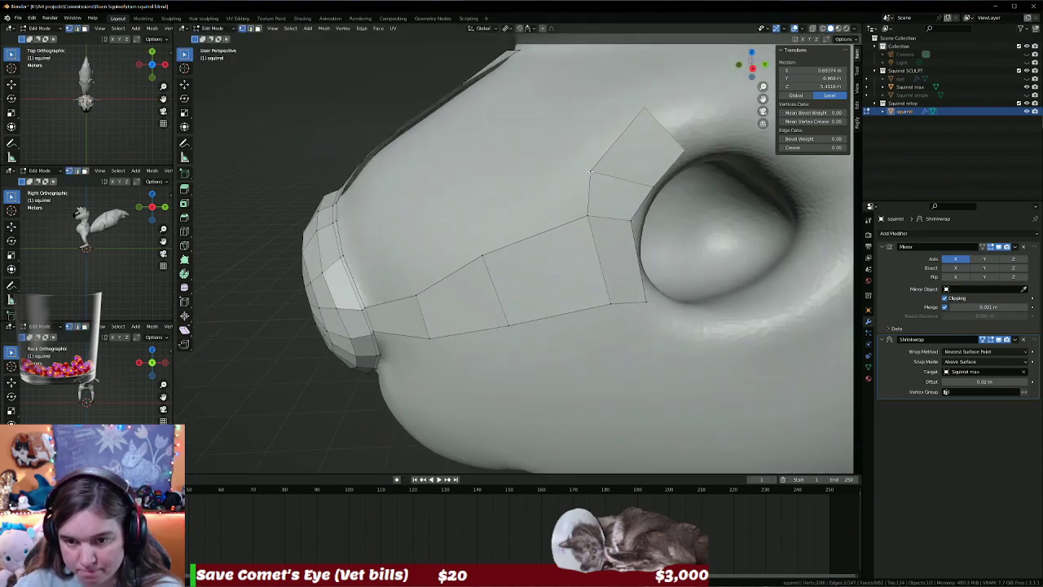
left_click_drag(591, 172, 604, 158)
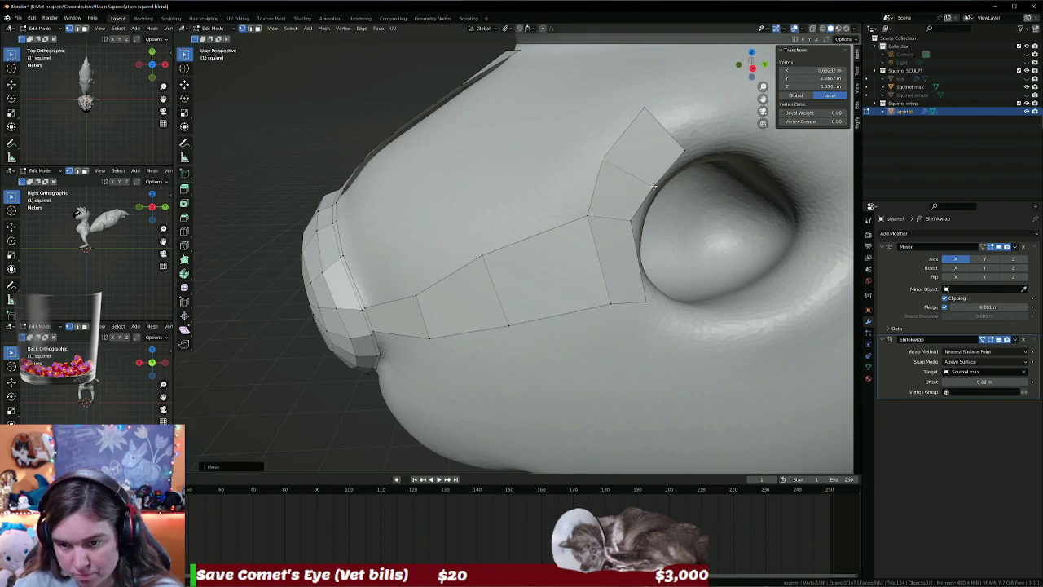
left_click_drag(653, 186, 644, 179)
left_click_drag(630, 221, 634, 219)
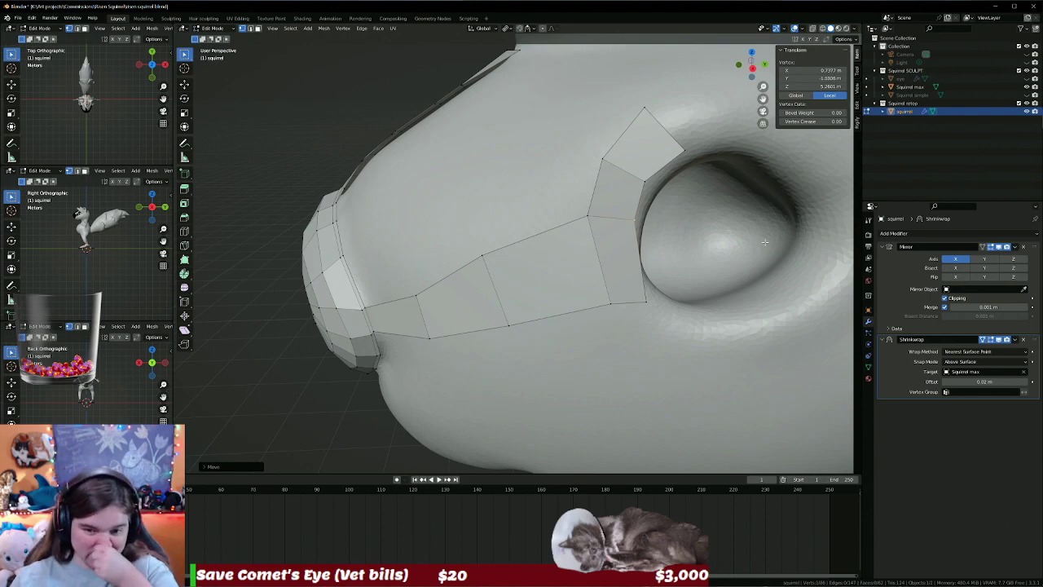
left_click_drag(484, 255, 491, 267)
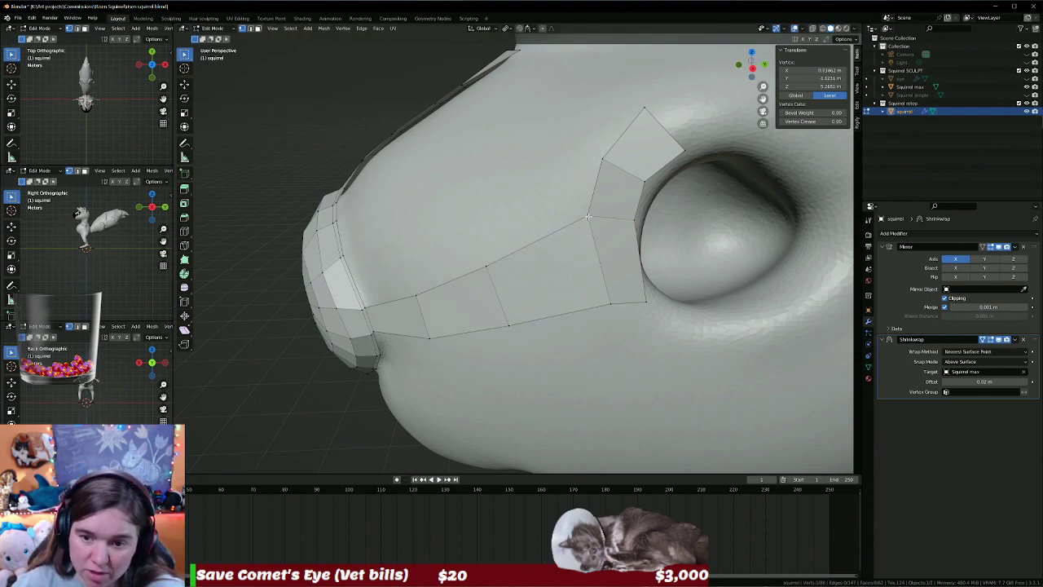
left_click_drag(589, 209, 592, 233)
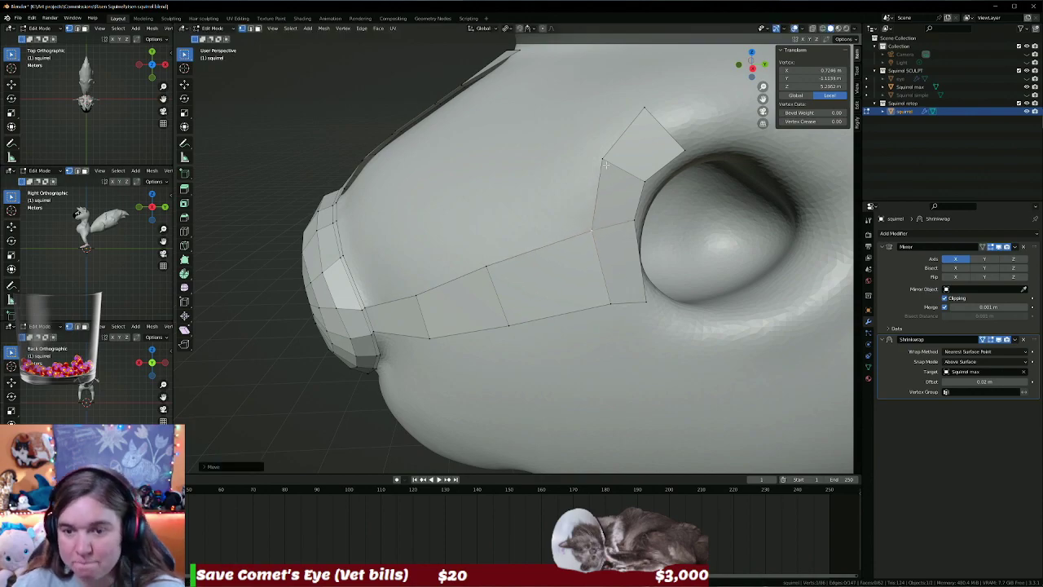
middle_click_drag(644, 303, 425, 307)
Add a quad from the top edge by the eye, rotated and scaled to the eye curve.
left_click(475, 290)
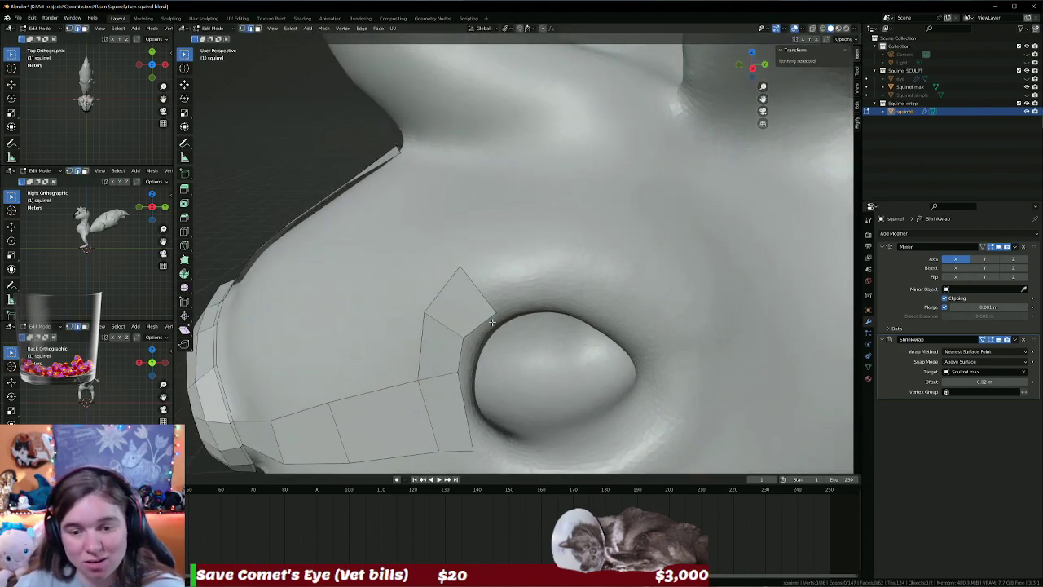
key("g")
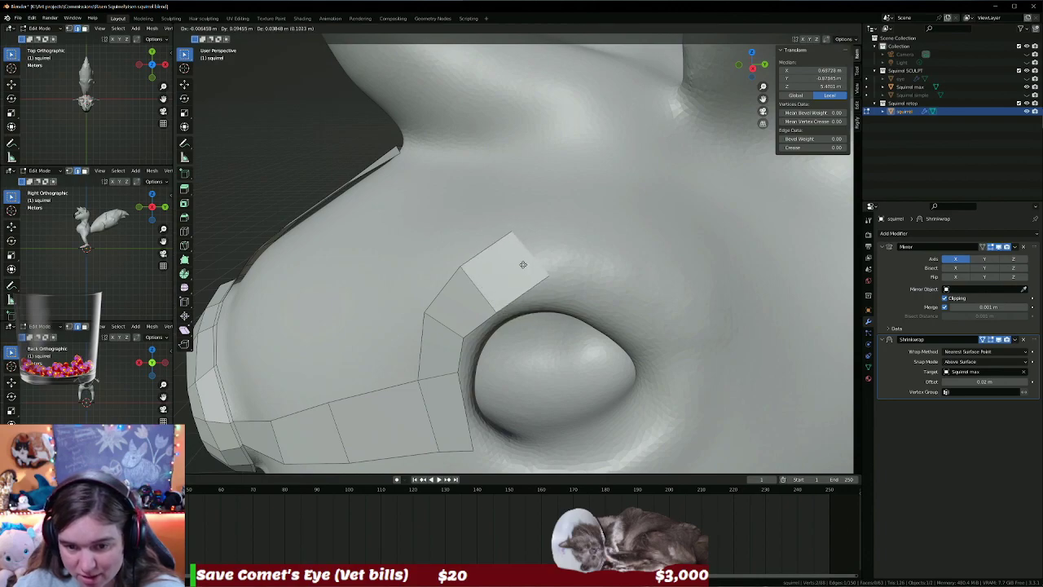
left_click(524, 271)
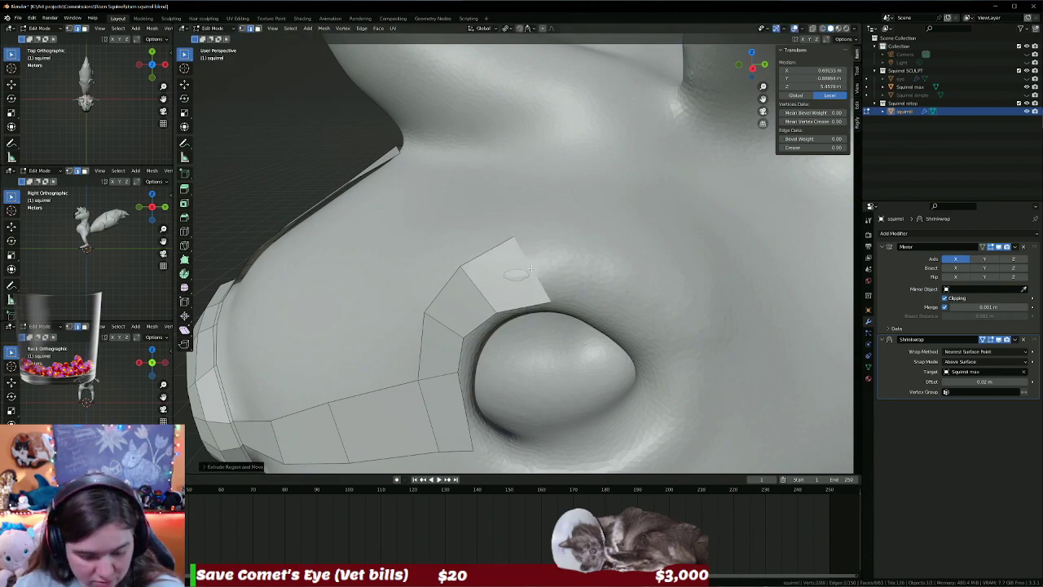
key("r")
left_click(599, 285)
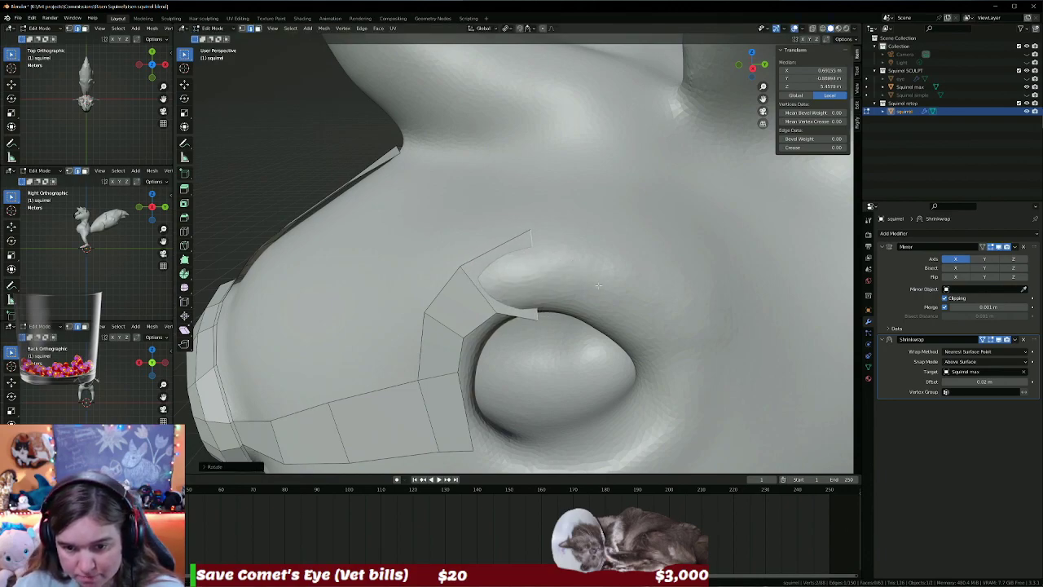
key("s")
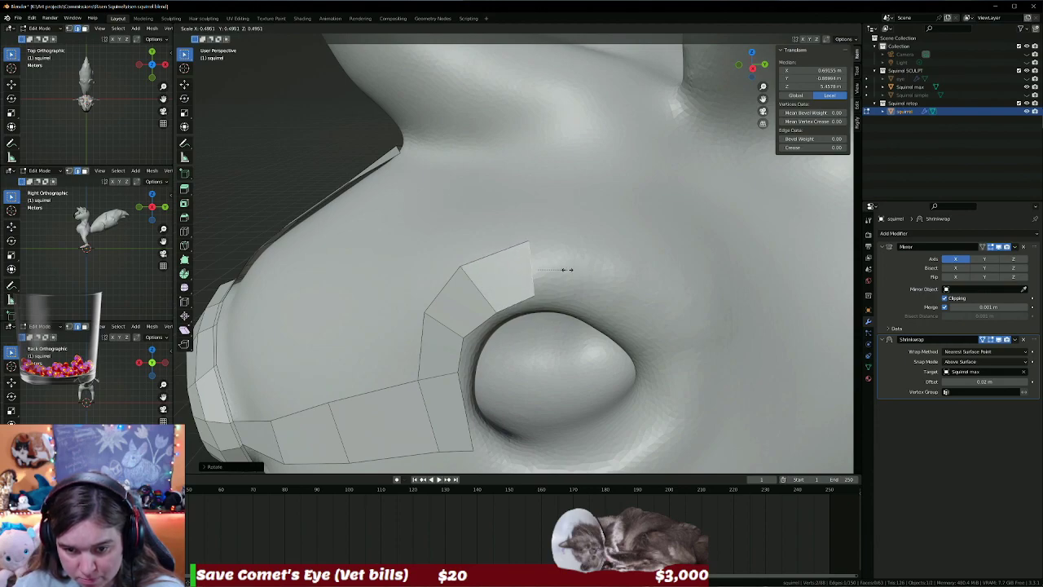
left_click(568, 270)
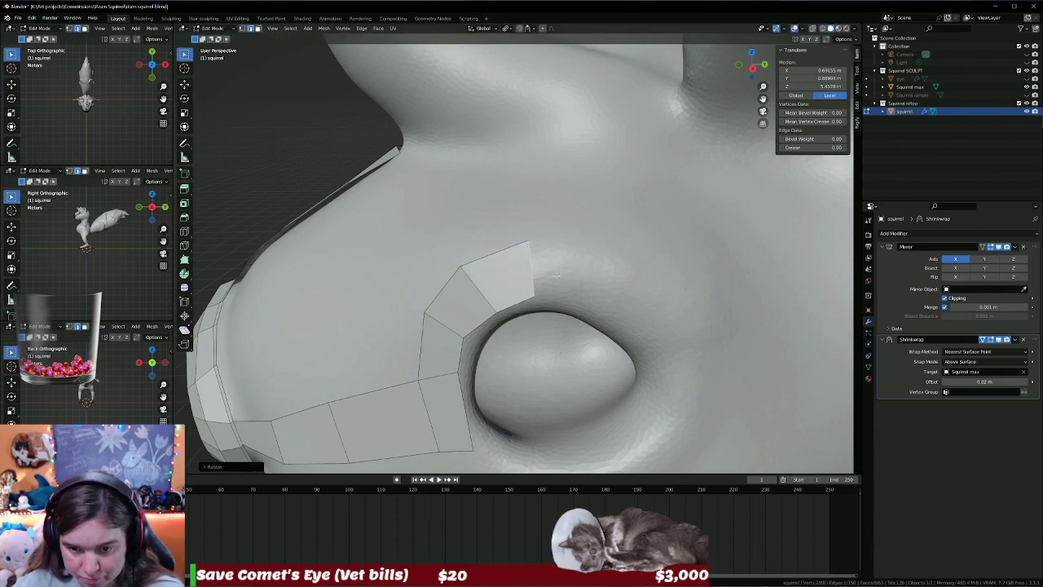
Extrude another quad along the eye's top, rotated and positioned over the rim.
key("e")
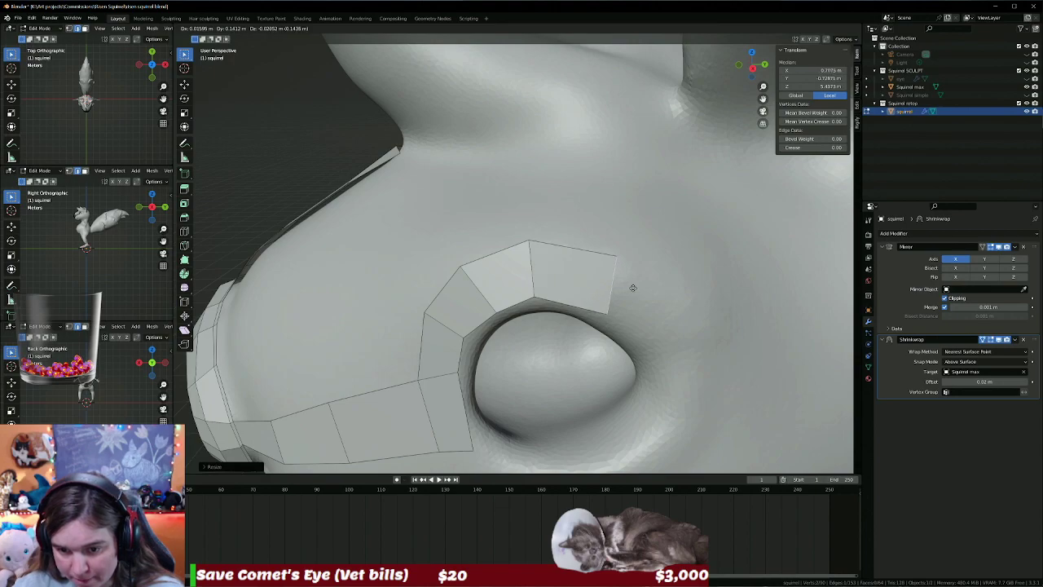
left_click(632, 286)
key("r")
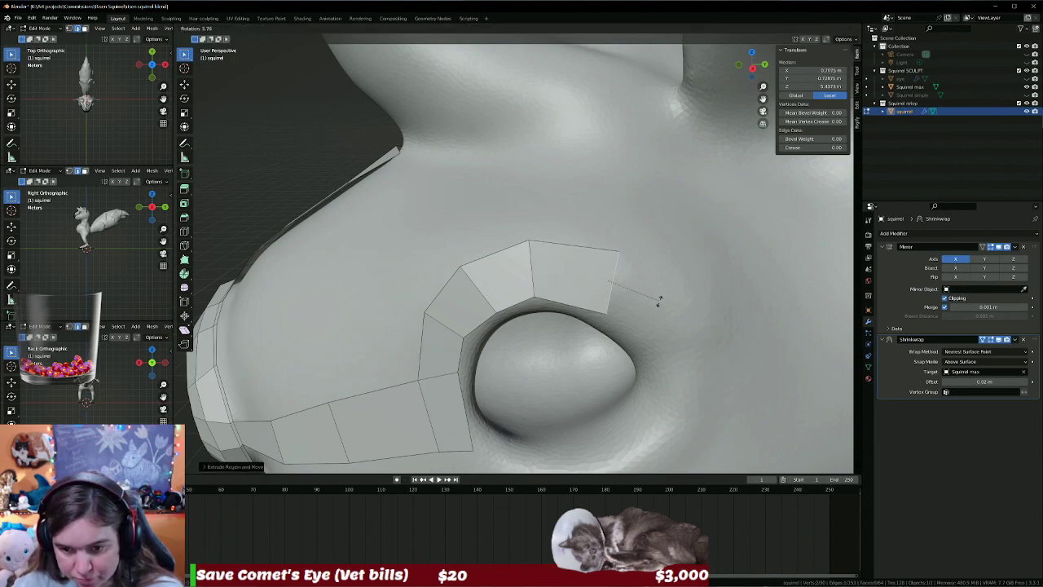
left_click(645, 332)
key("g")
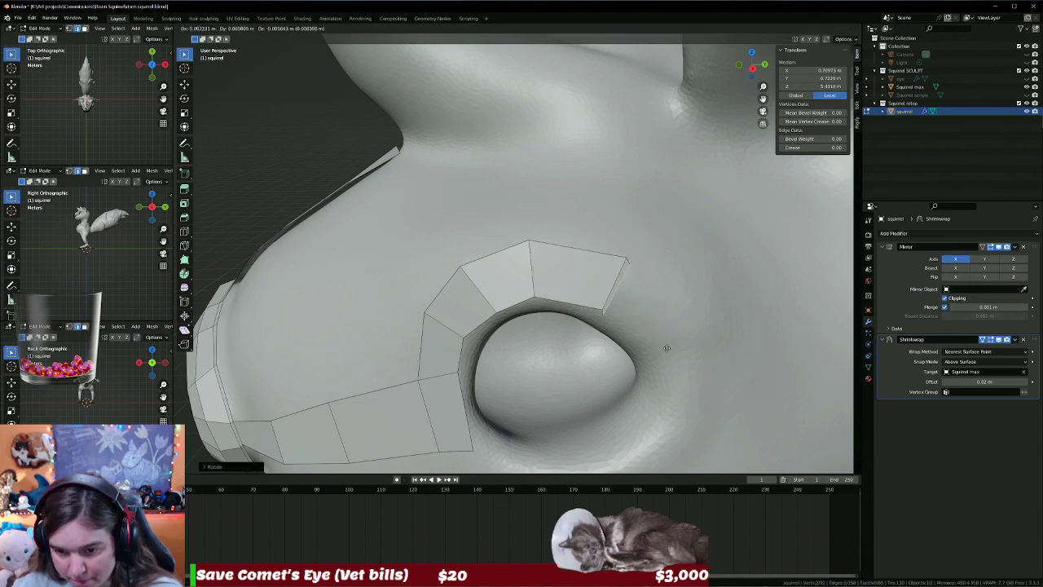
left_click(704, 367)
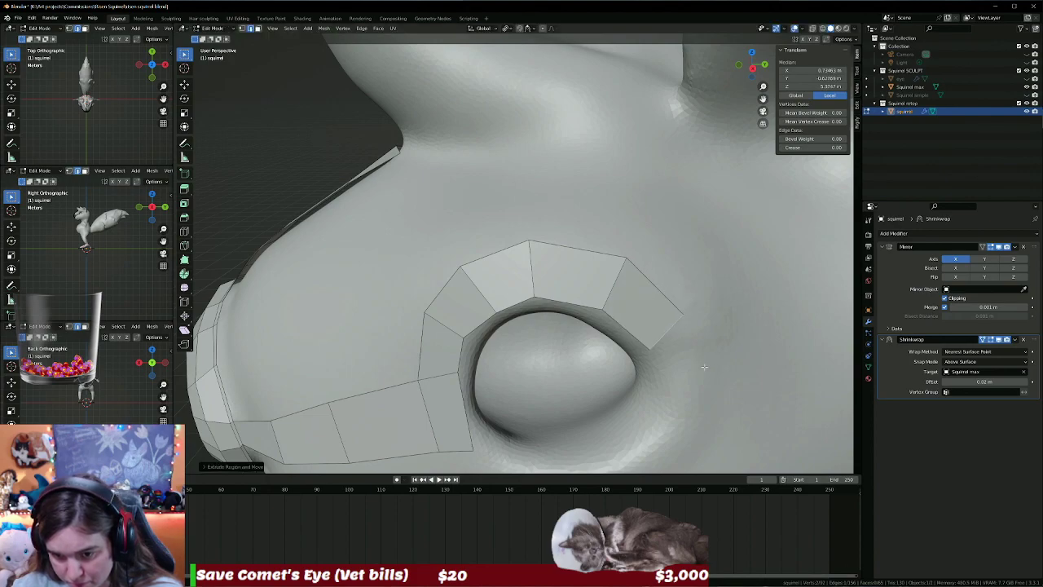
Extrude a quad down the back side of the eye and fit its end edge to the rim.
middle_click_drag(592, 392, 521, 238, "shift")
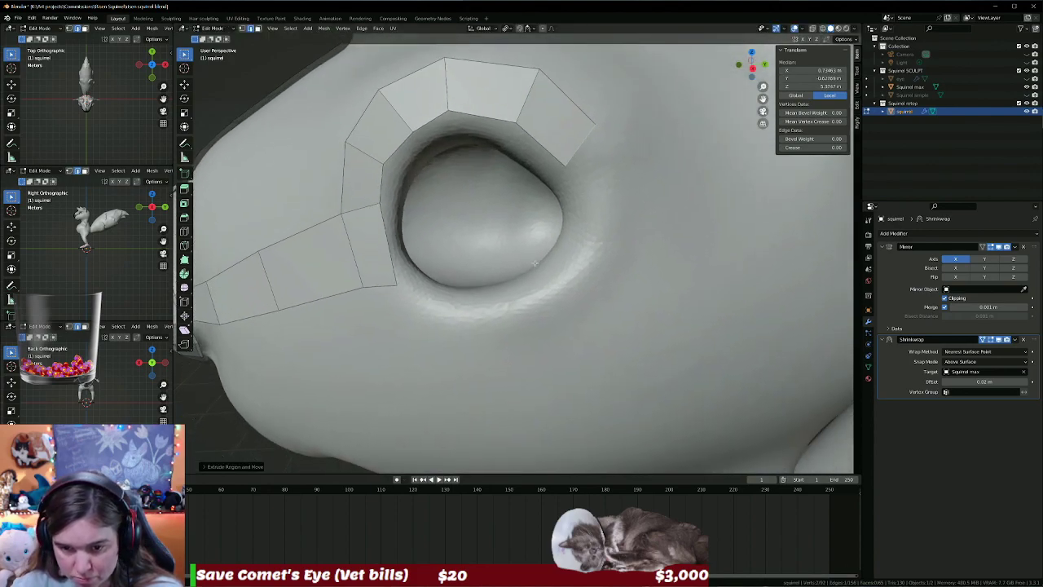
key("g")
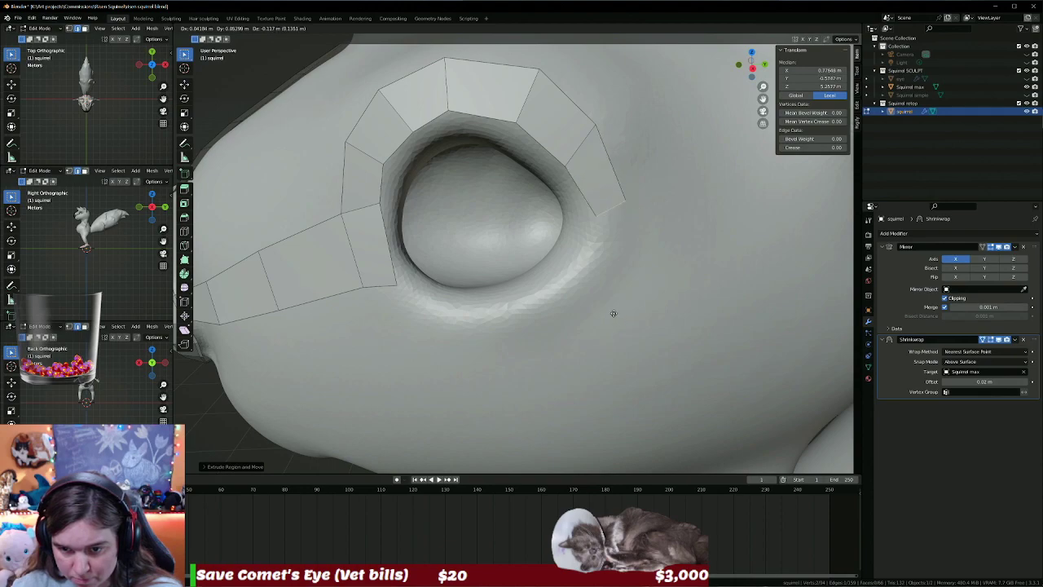
left_click(607, 371)
key("r")
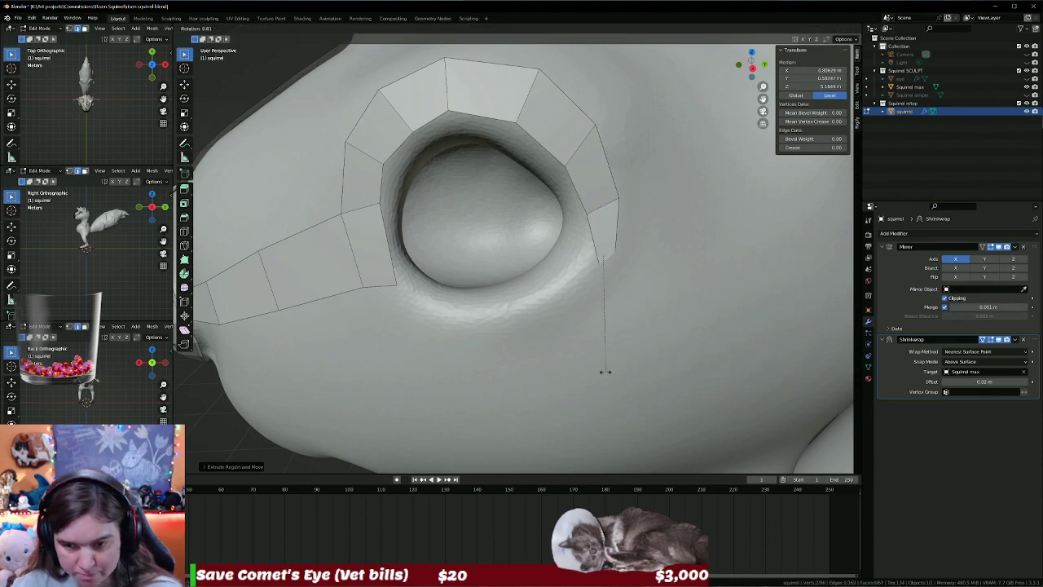
right_click(530, 287)
key("g")
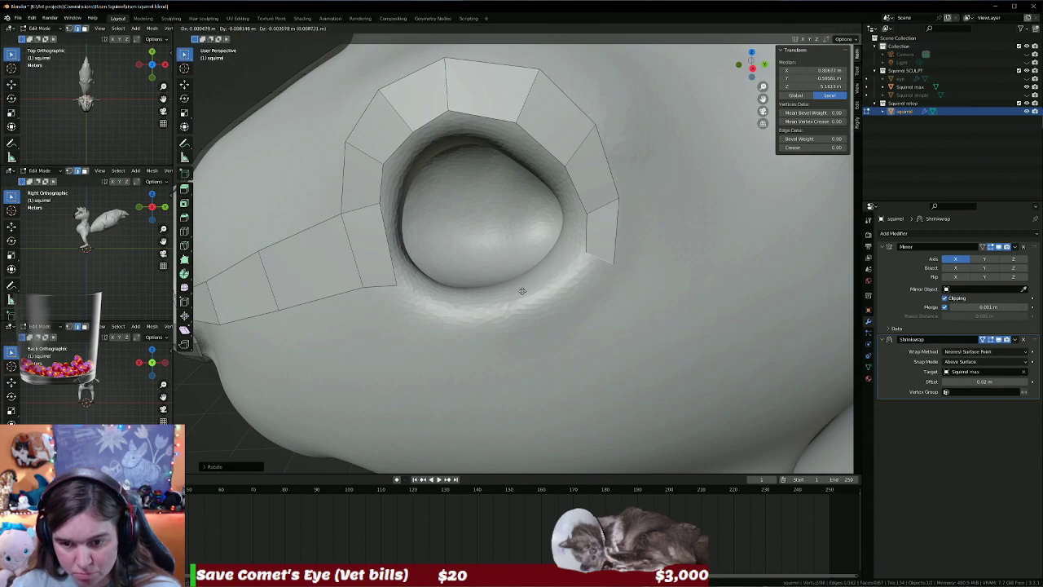
left_click(522, 303)
key("g")
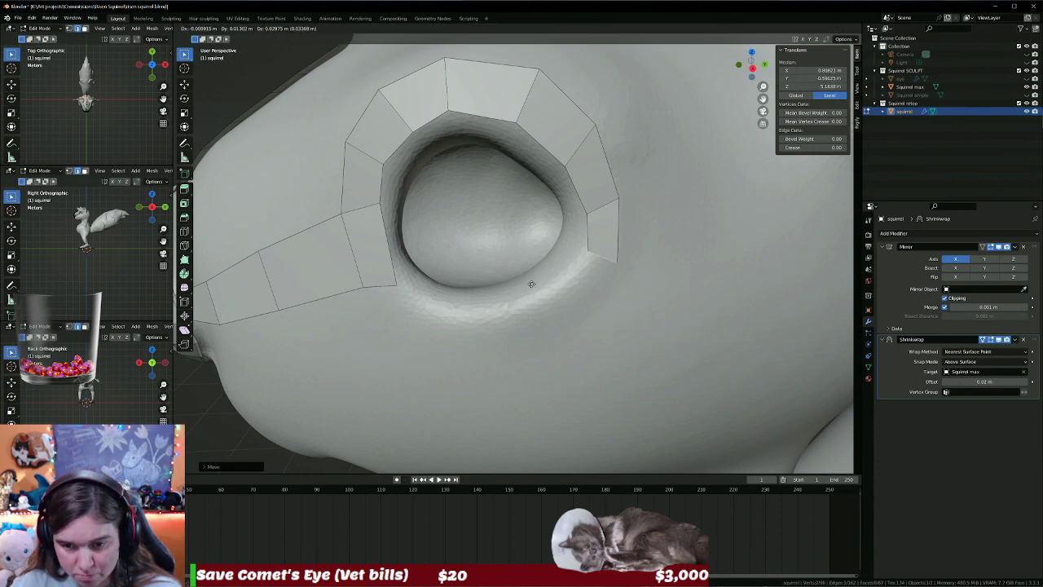
left_click(537, 295)
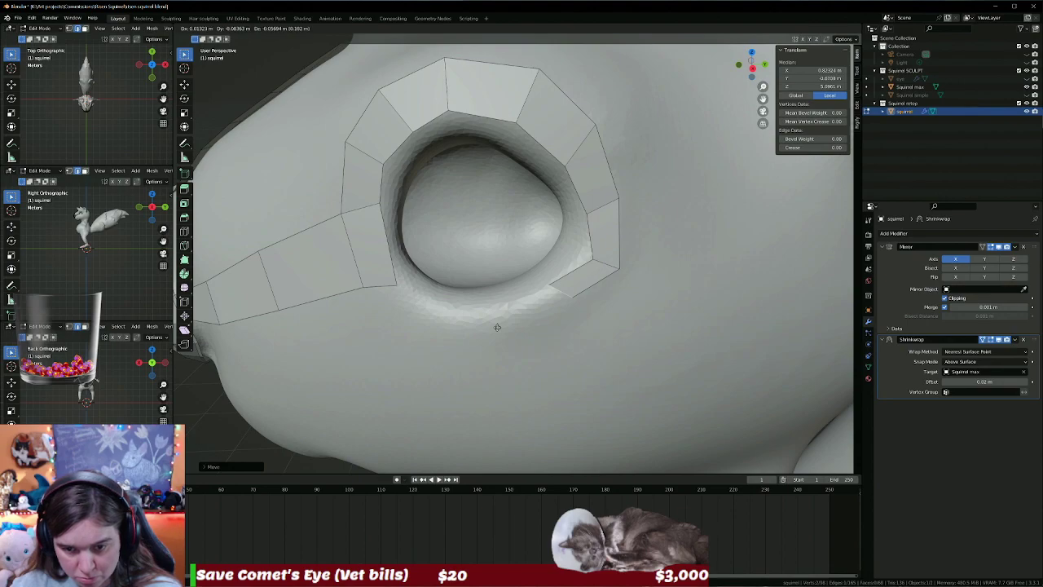
Place a new quad below the eye, rotated and moved along the lower rim, then adjust its vertices.
left_click(495, 331)
key("r")
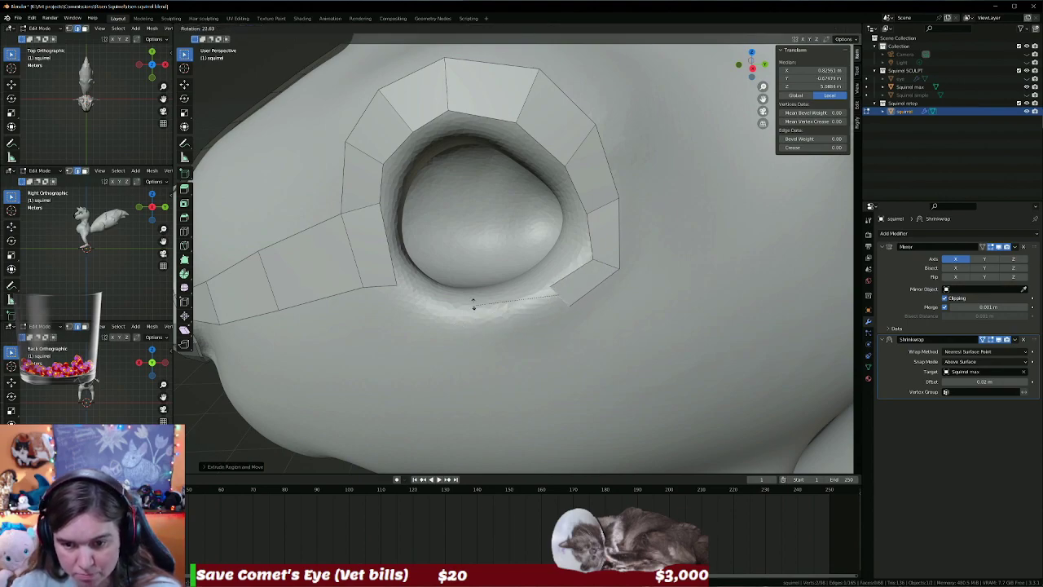
left_click(487, 275)
key("g")
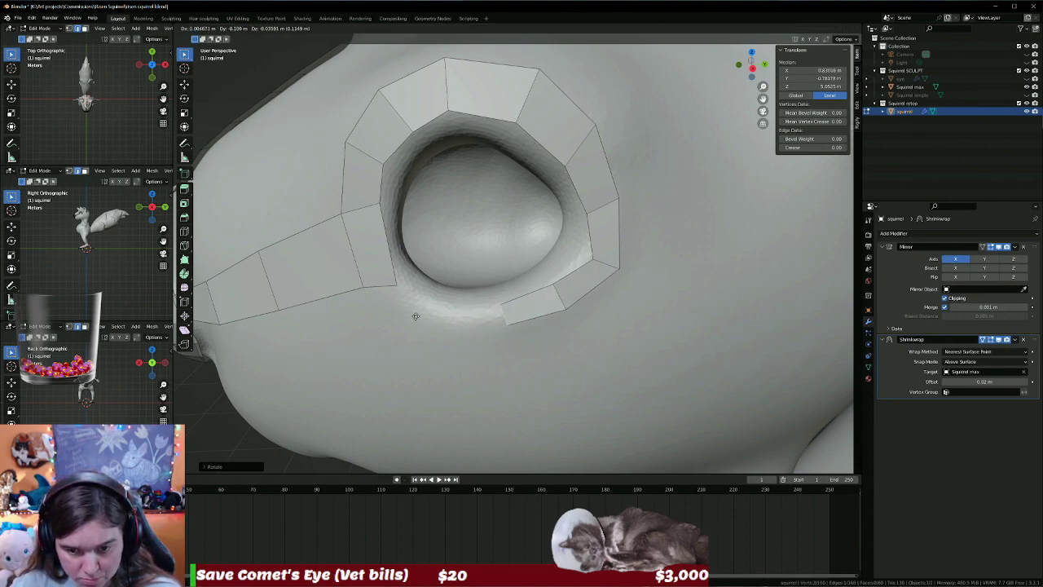
left_click(417, 316)
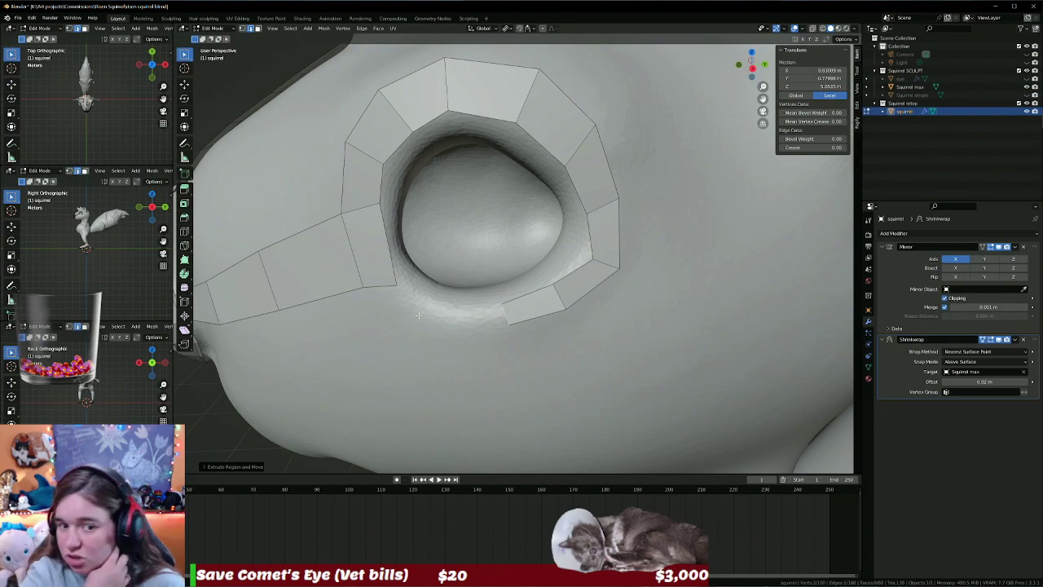
middle_click_drag(417, 316, 561, 247)
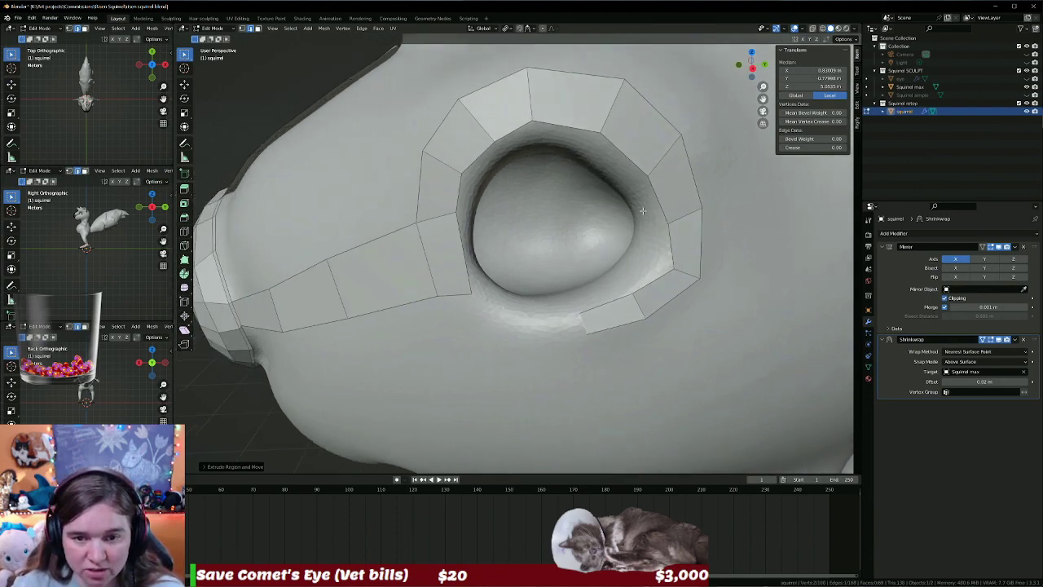
key("g")
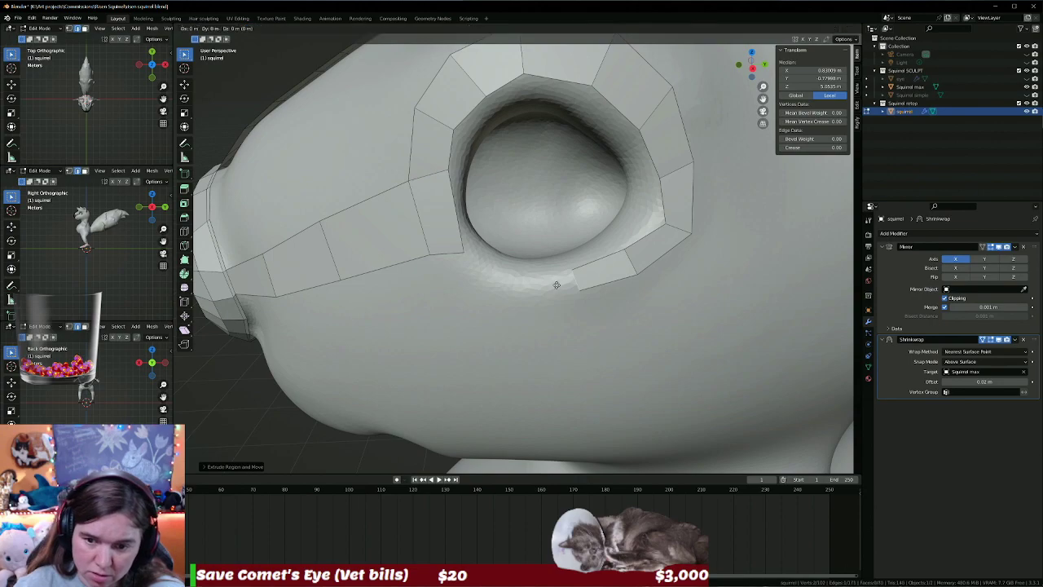
left_click(525, 287)
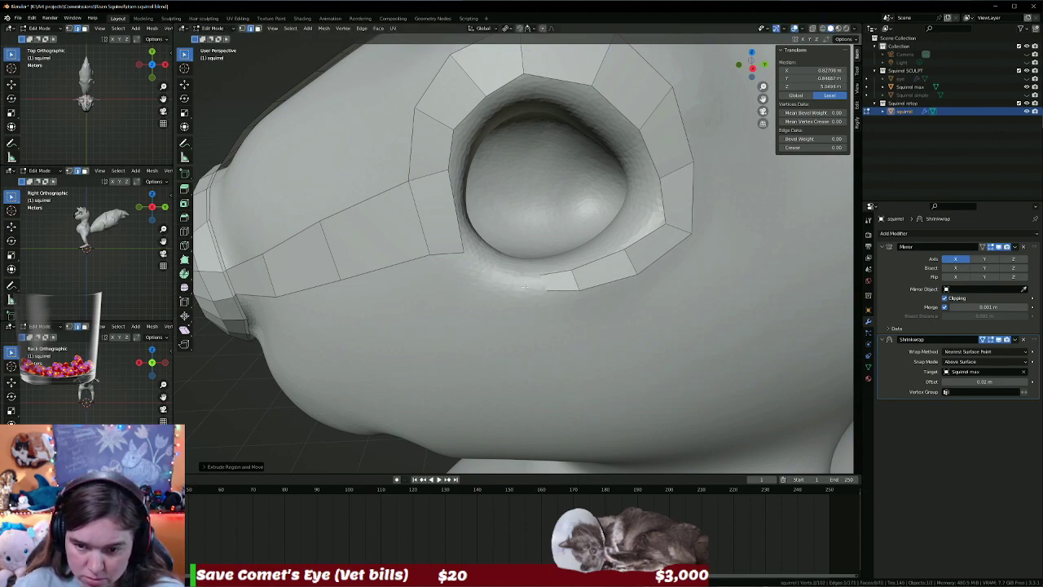
key("s")
left_click(526, 257)
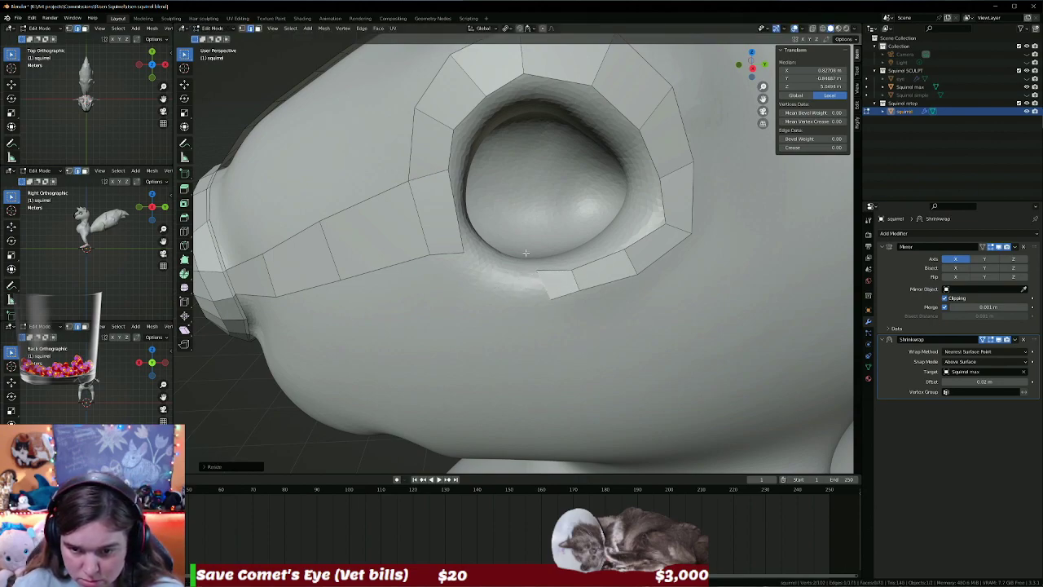
Scale the faces below the eye and extrude another face rotated along the lower rim.
left_click(577, 281)
key("s")
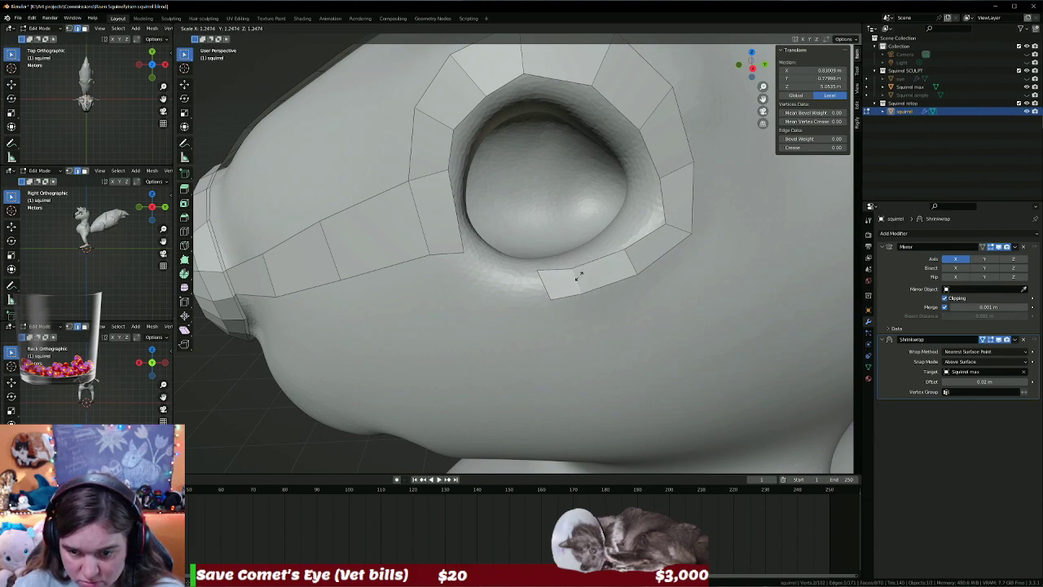
left_click(578, 276)
left_click(541, 281)
key("g")
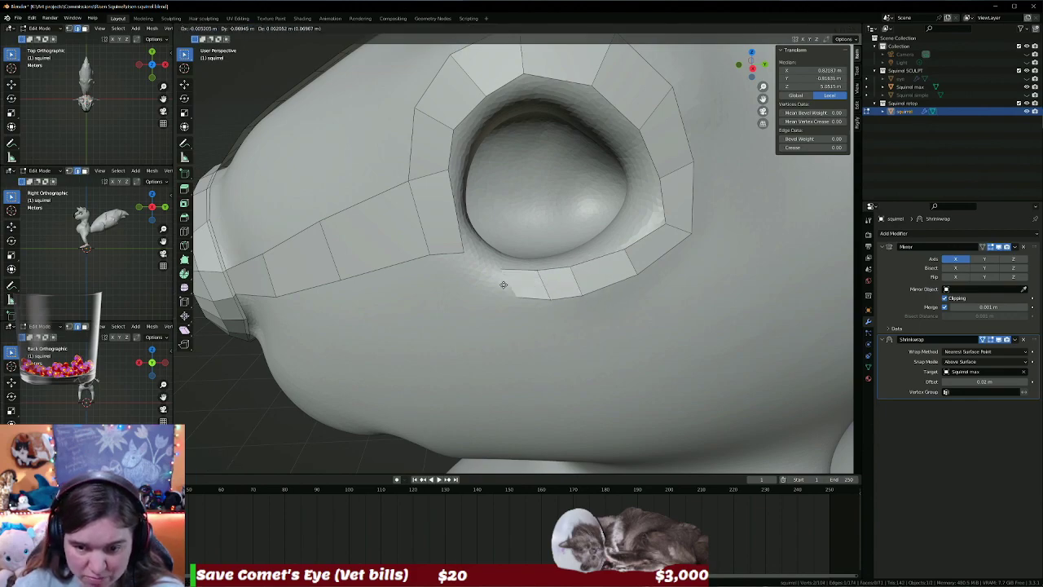
left_click(503, 281)
key("r")
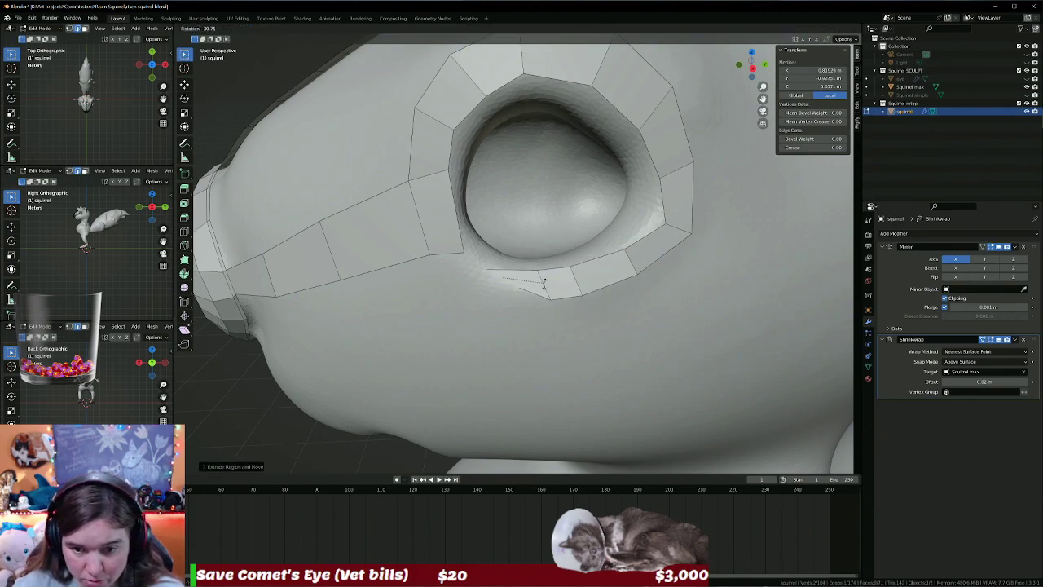
left_click(504, 304)
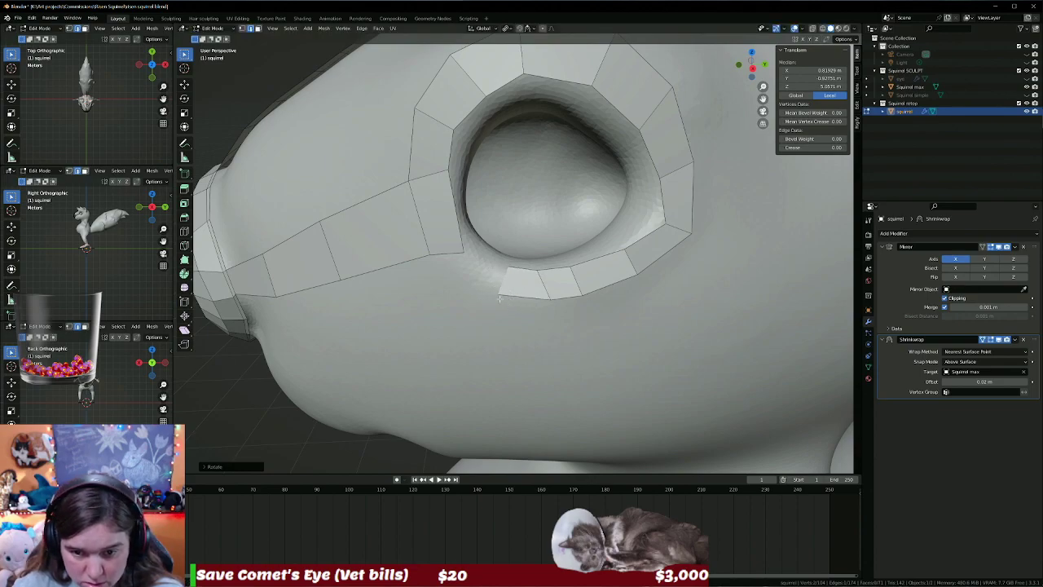
Rotate the newest face to the rim and move its corner vertex beside the neighbouring loop vertex.
scroll(495, 291, "up", 3)
middle_click_drag(495, 291, 513, 282)
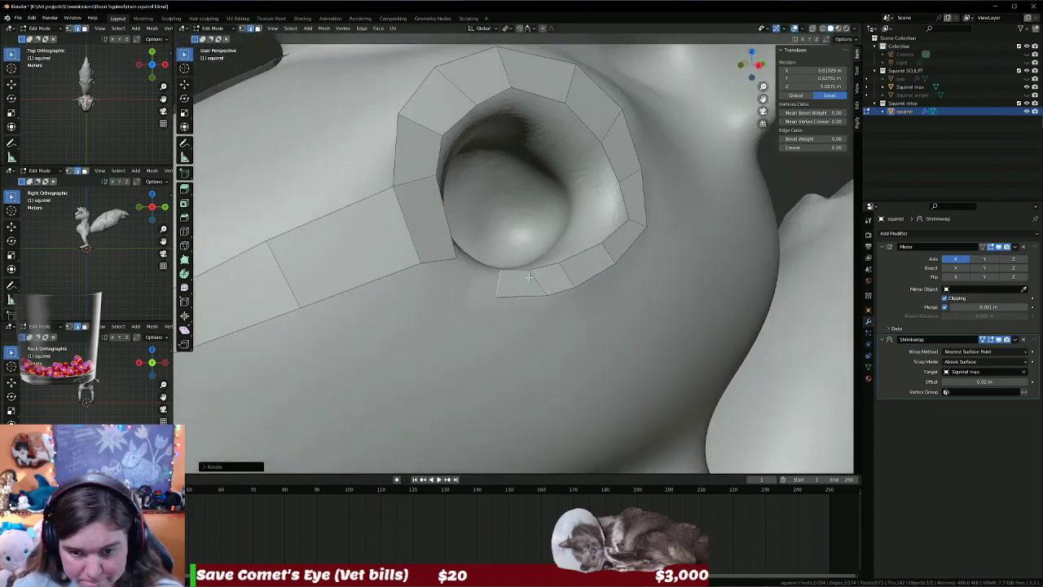
scroll(513, 283, "down", 3)
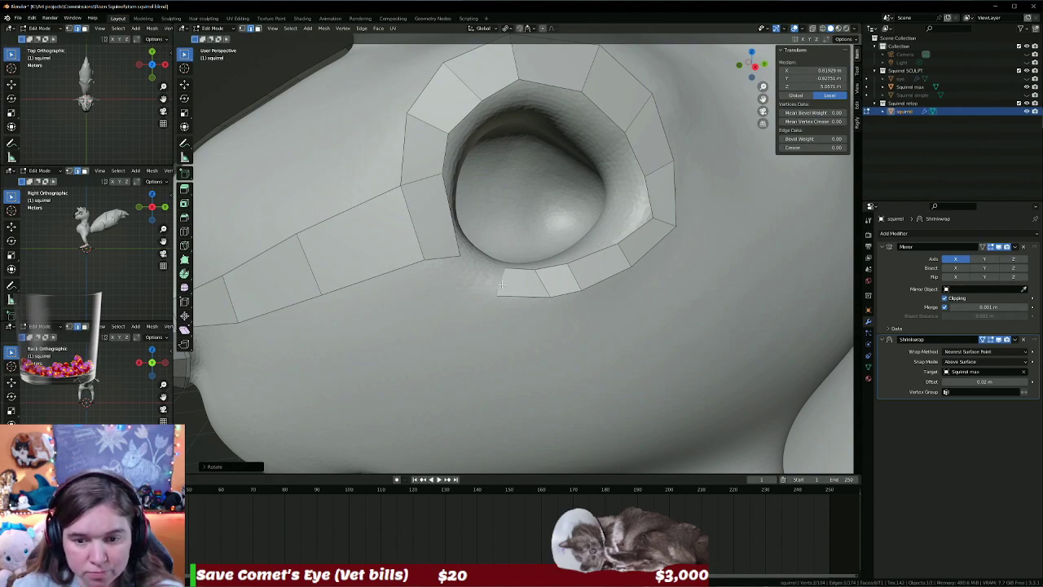
left_click(543, 281)
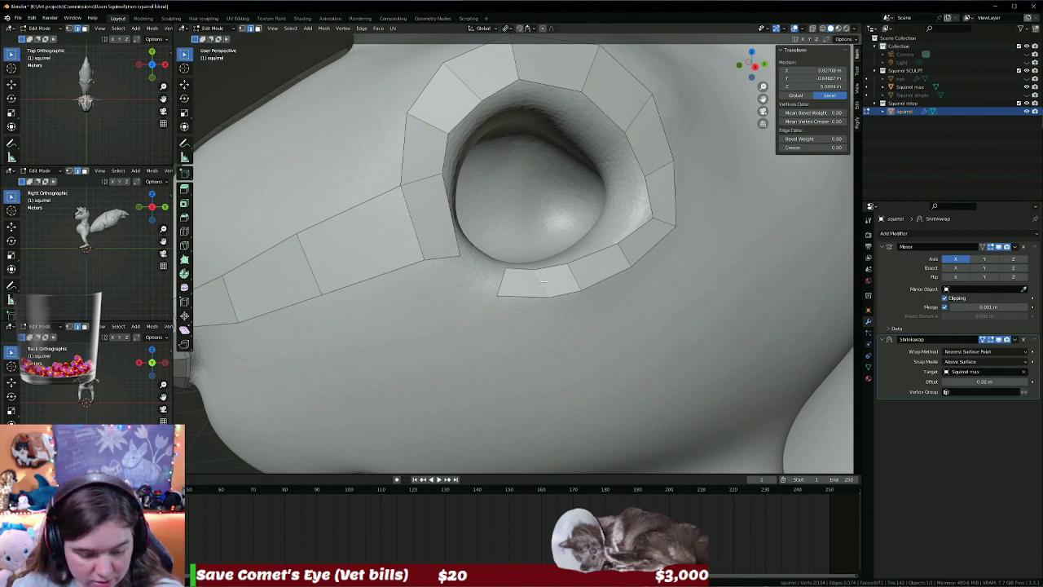
key("r")
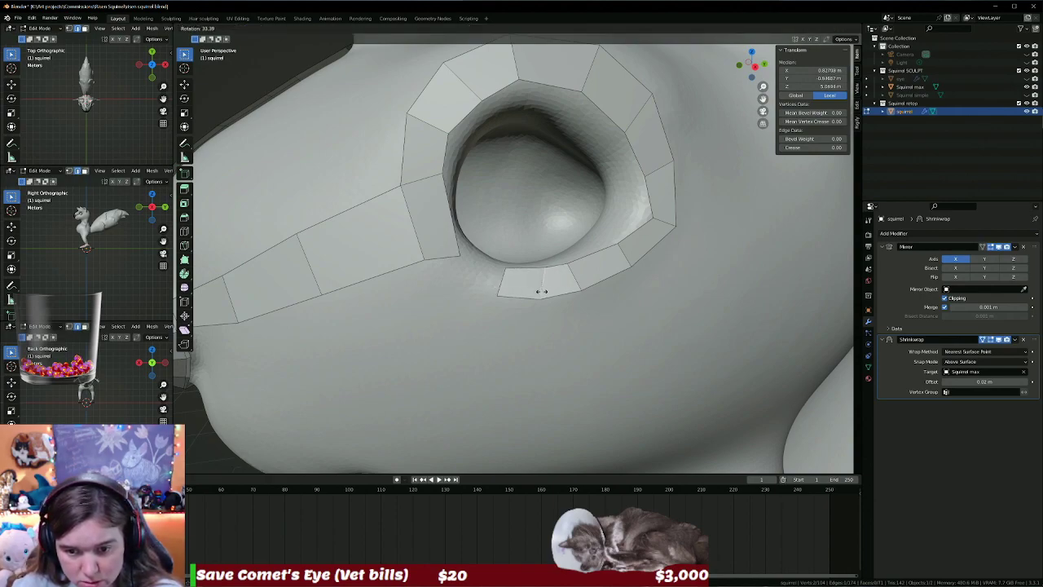
left_click(542, 291)
key("g")
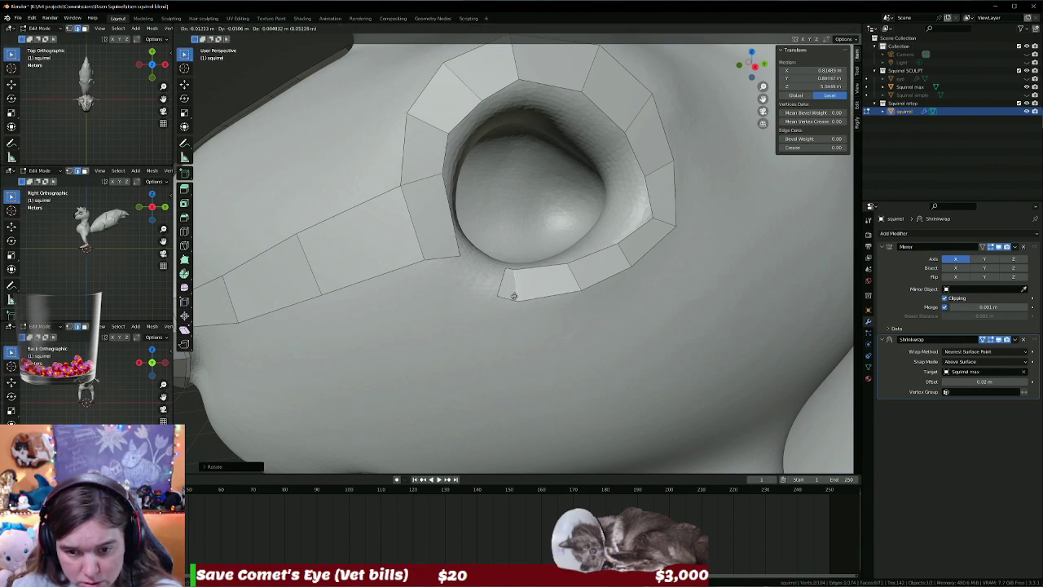
left_click(507, 291)
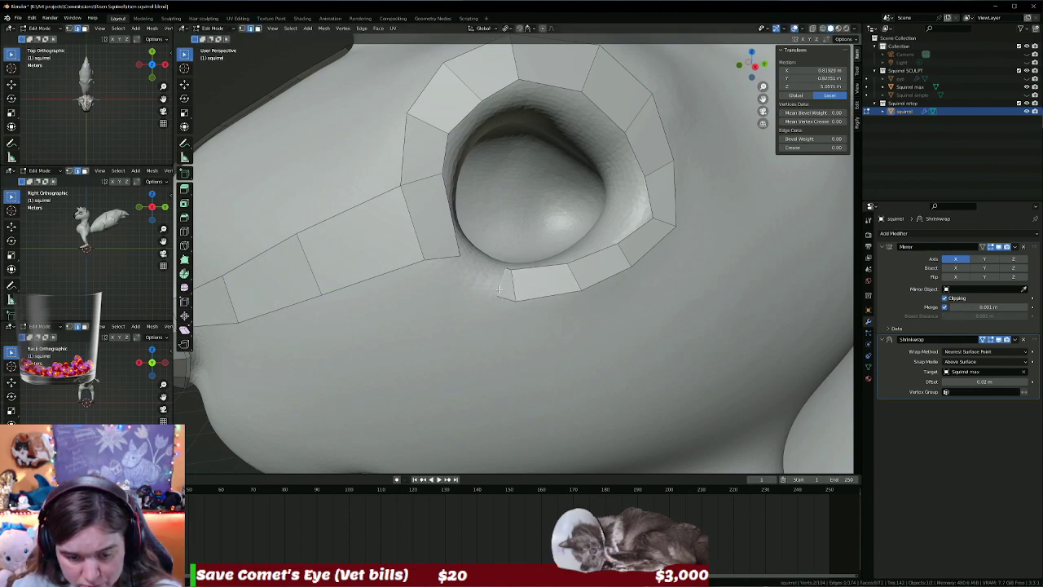
key("g")
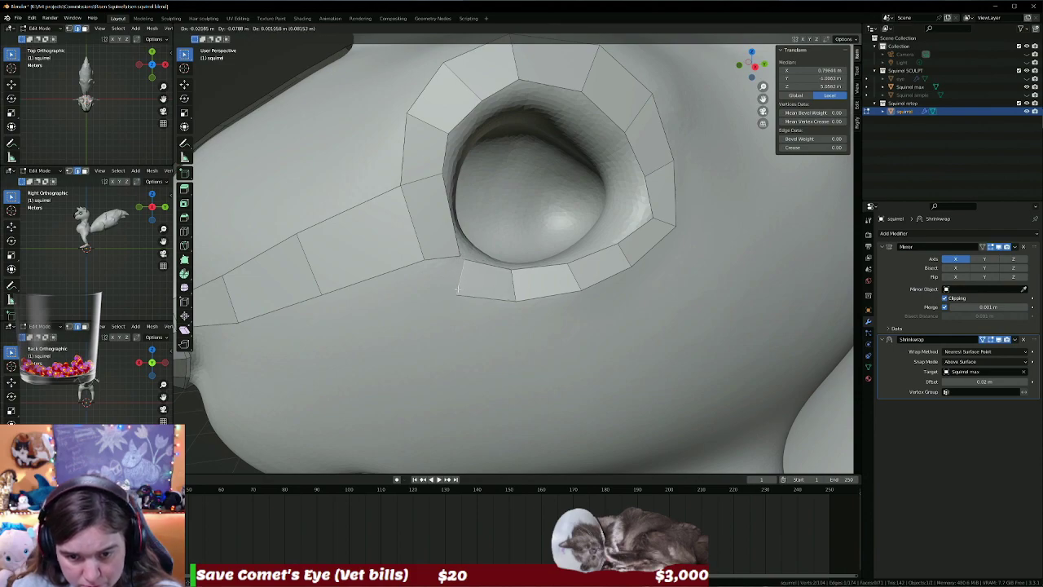
left_click(457, 288)
left_click(460, 261)
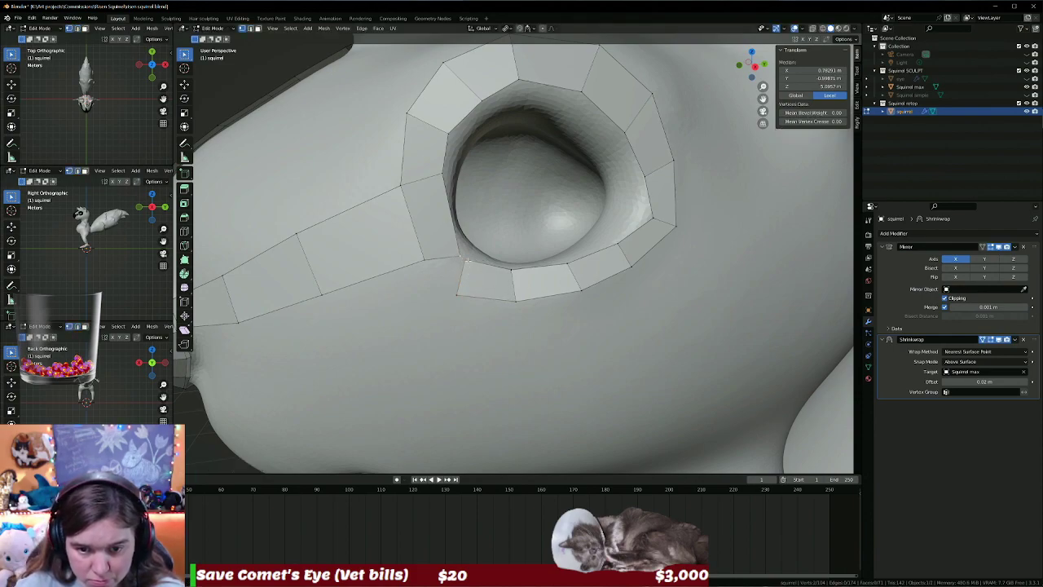
Merge two vertex pairs under the eye At Last to close the quad ring.
key("m")
left_click(499, 264)
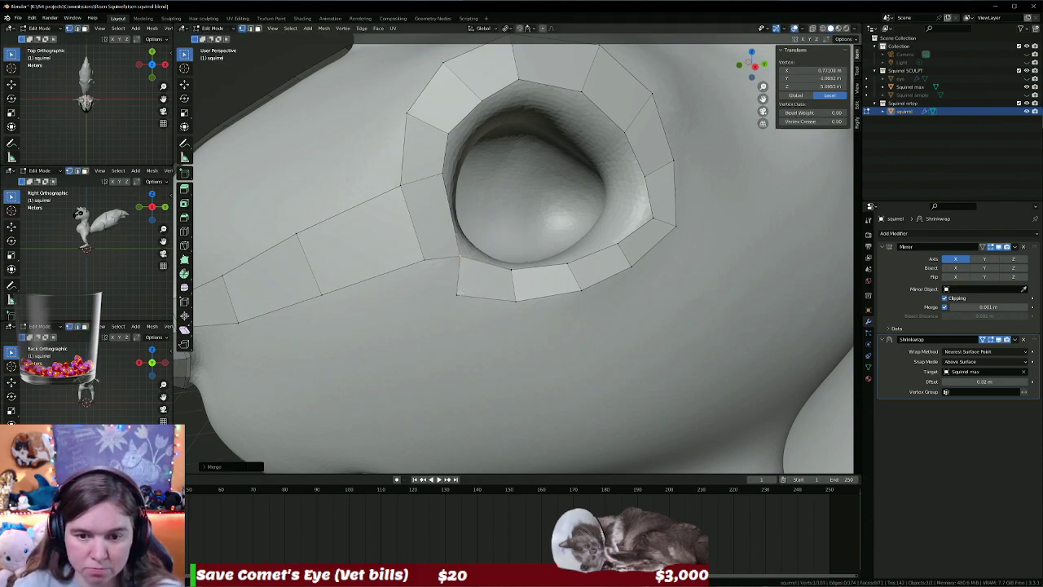
left_click(423, 259)
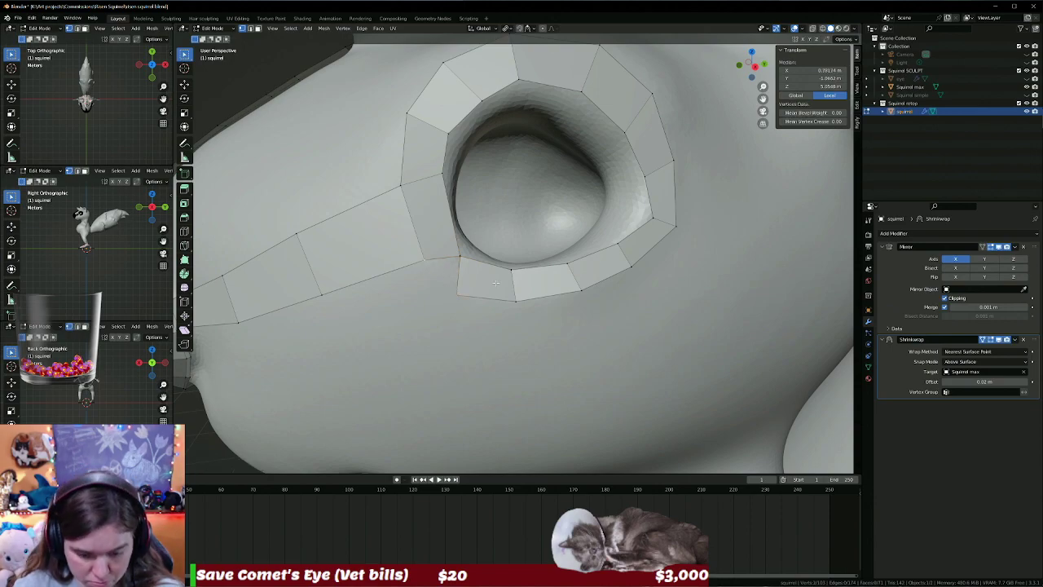
key("m")
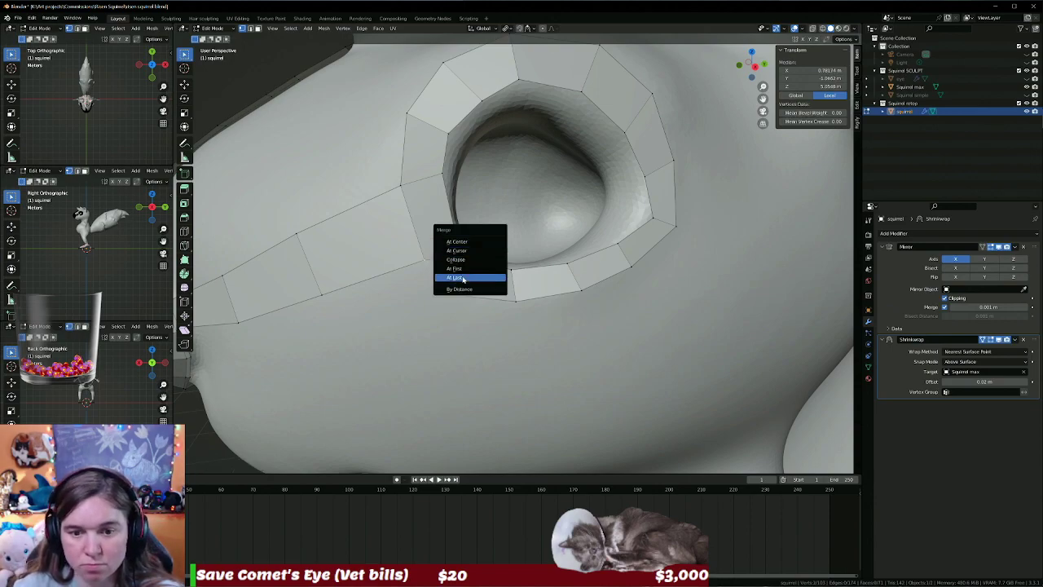
left_click(463, 279)
Move the lower-rim vertices to even out their spacing along the eye's lower edge.
key("g")
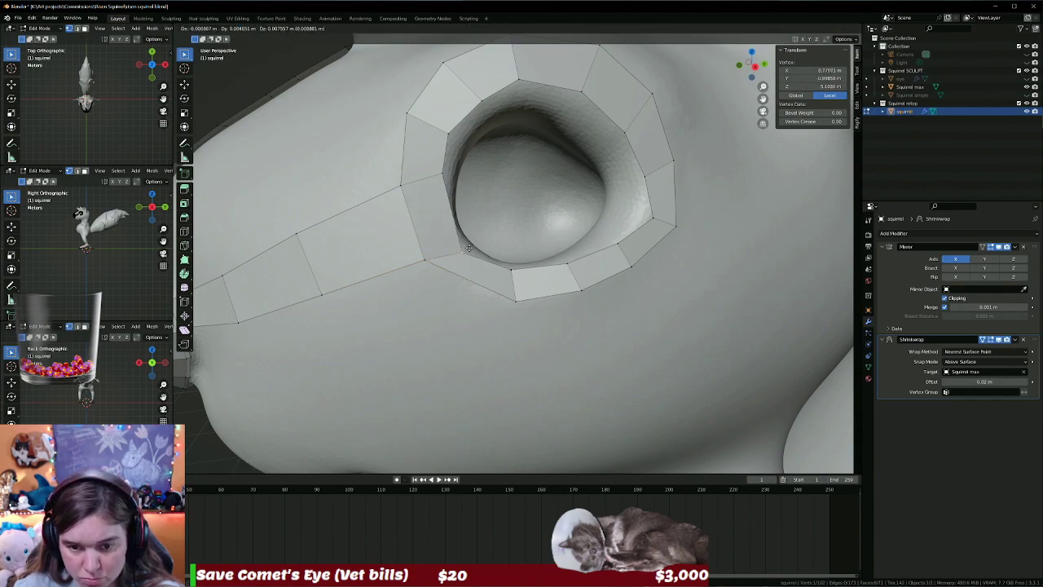
left_click(470, 238)
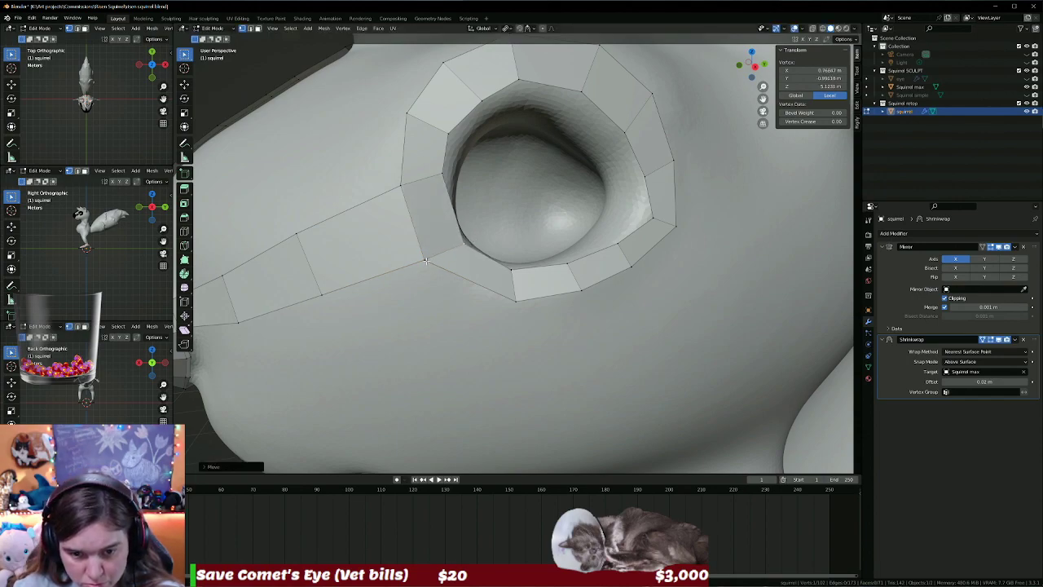
key("g")
left_click(428, 266)
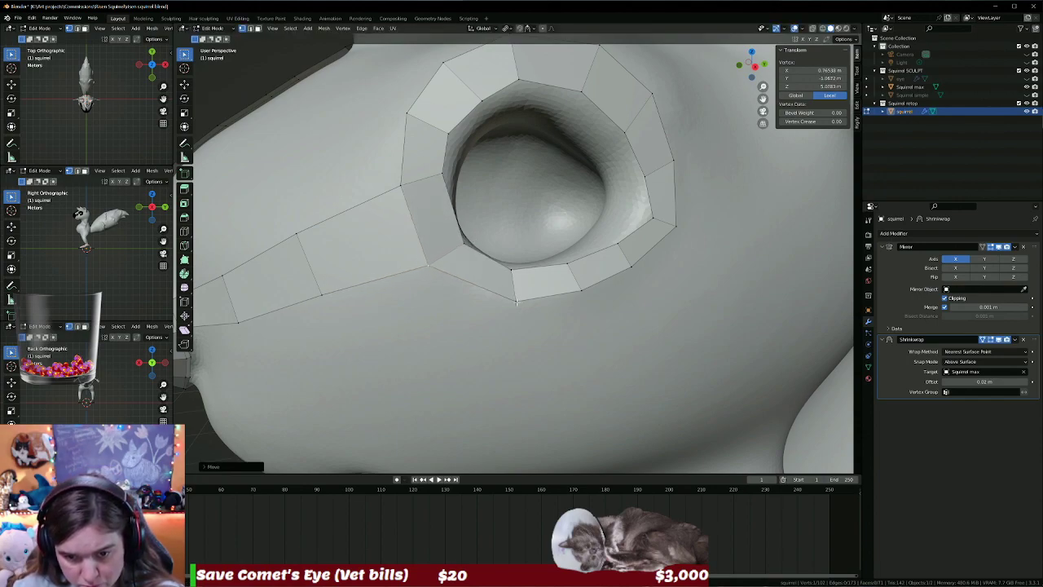
key("g")
left_click(495, 290)
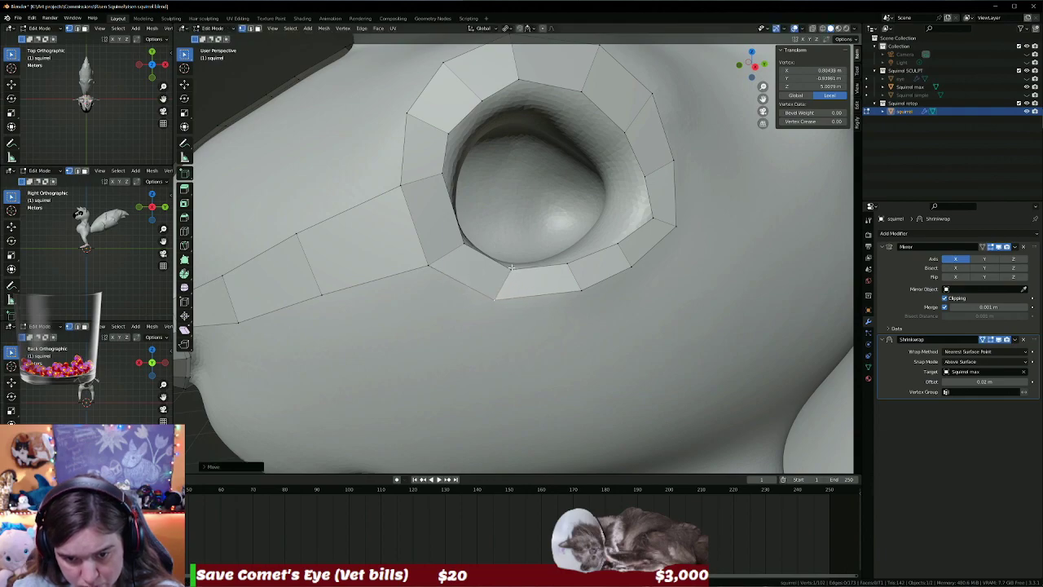
key("g")
left_click(507, 270)
Reposition the first eye-ring vertices outward so the ring fits the socket.
mouse_move(507, 270)
middle_mouse_down()
mouse_move(609, 277)
mouse_move(585, 267)
middle_mouse_up()
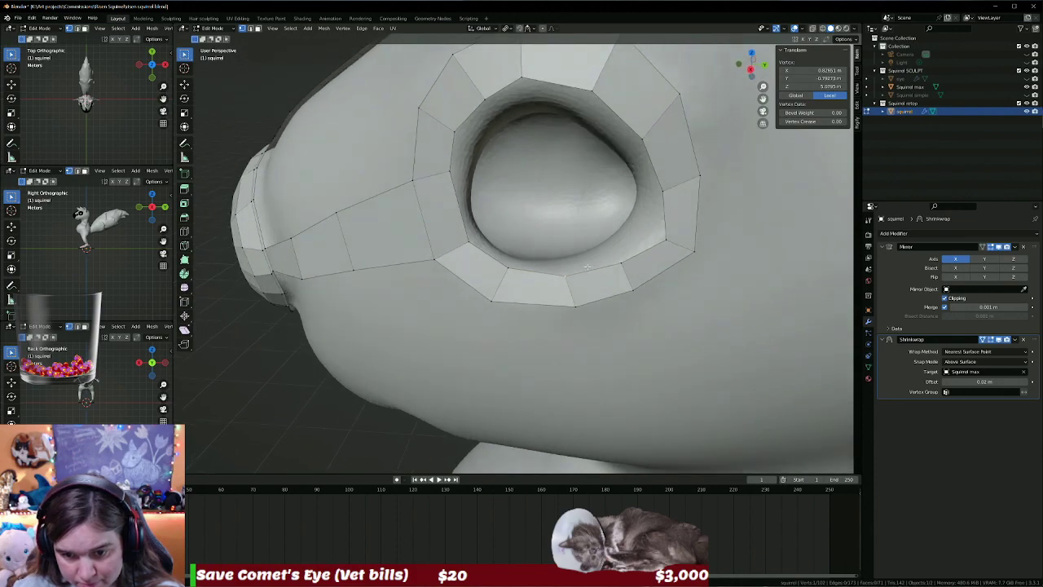
key("g")
left_click(585, 263)
left_click(620, 263)
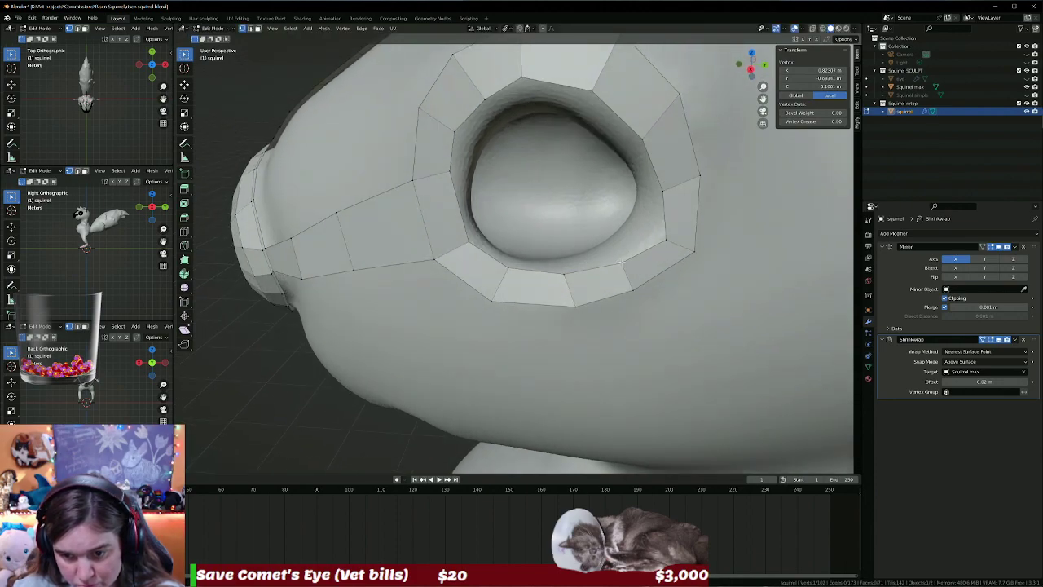
key("g")
left_click(690, 238)
left_click(664, 239)
key("g")
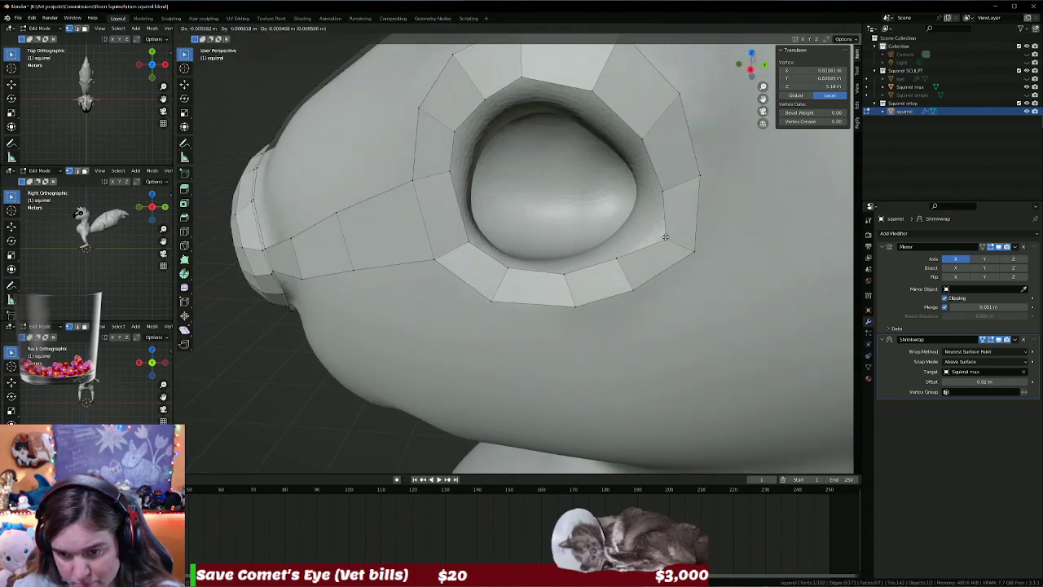
left_click(657, 183)
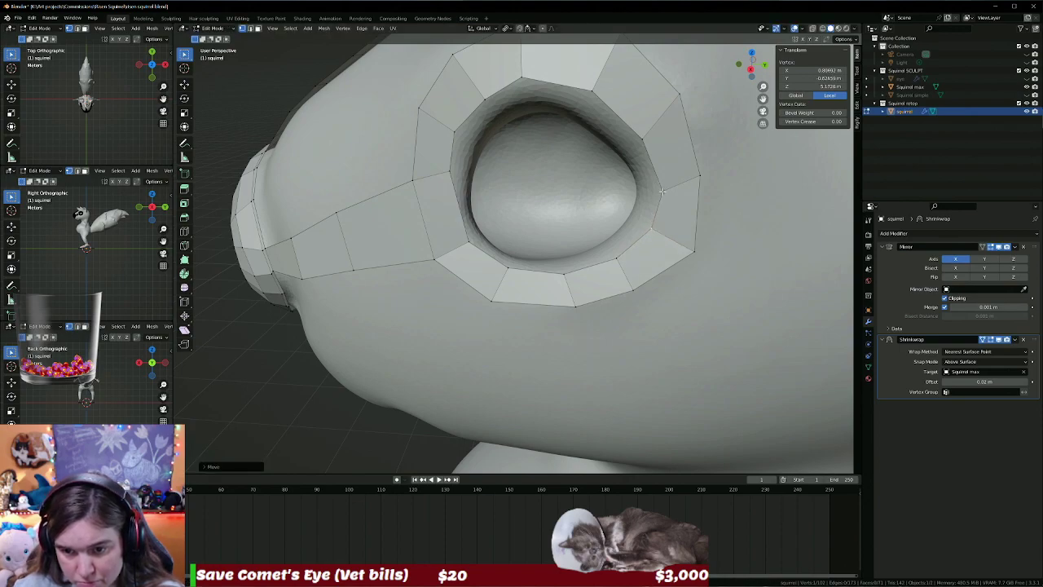
Tuck the remaining ring vertices, including those beside the eye, against the socket rim.
left_click(661, 189)
key("g")
left_click(659, 184)
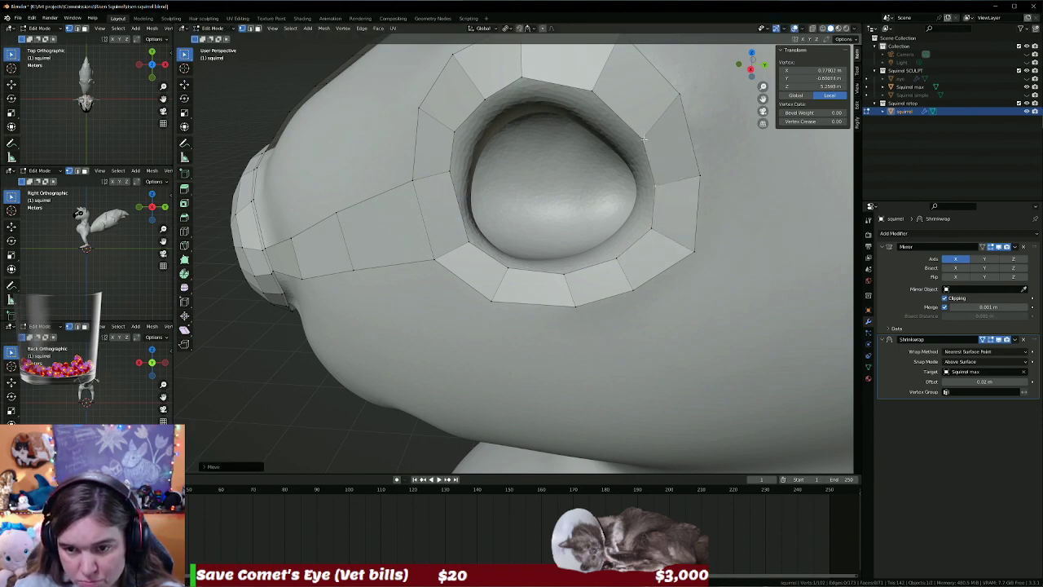
left_click(644, 140)
key("g")
left_click(579, 91)
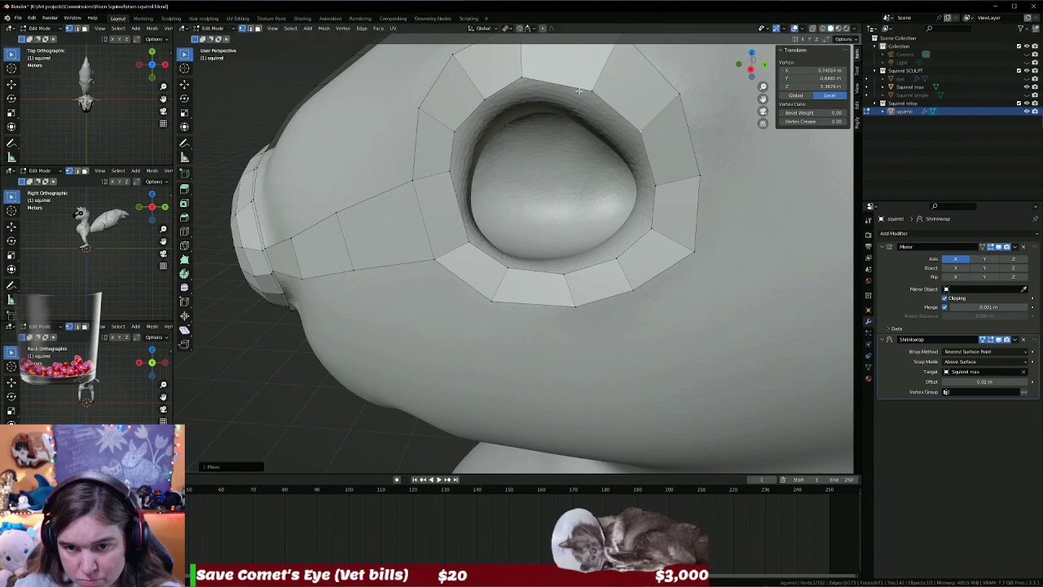
mouse_move(578, 90)
middle_mouse_down()
mouse_move(549, 236)
mouse_move(489, 310)
middle_mouse_up()
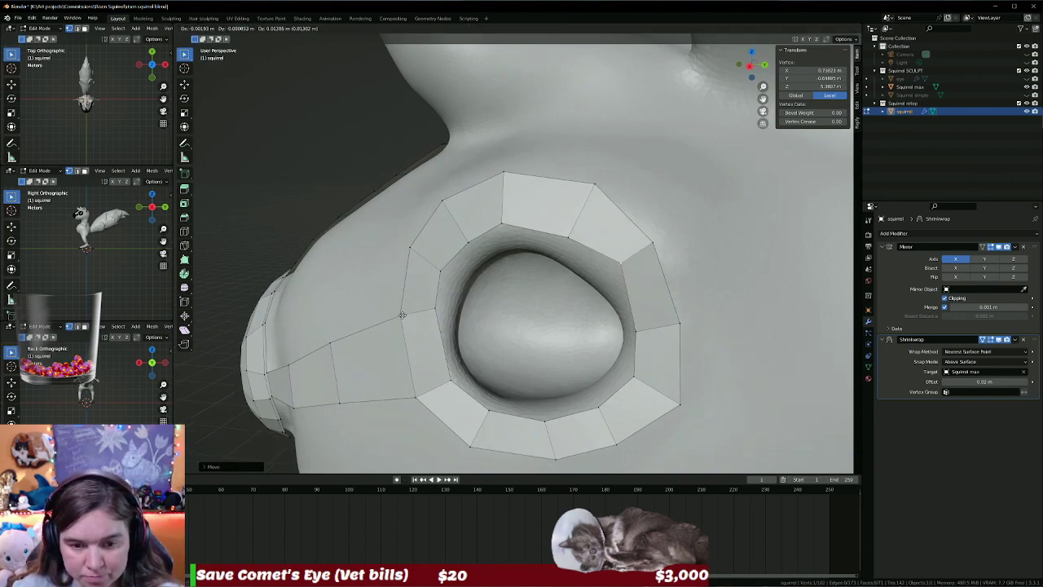
key("g")
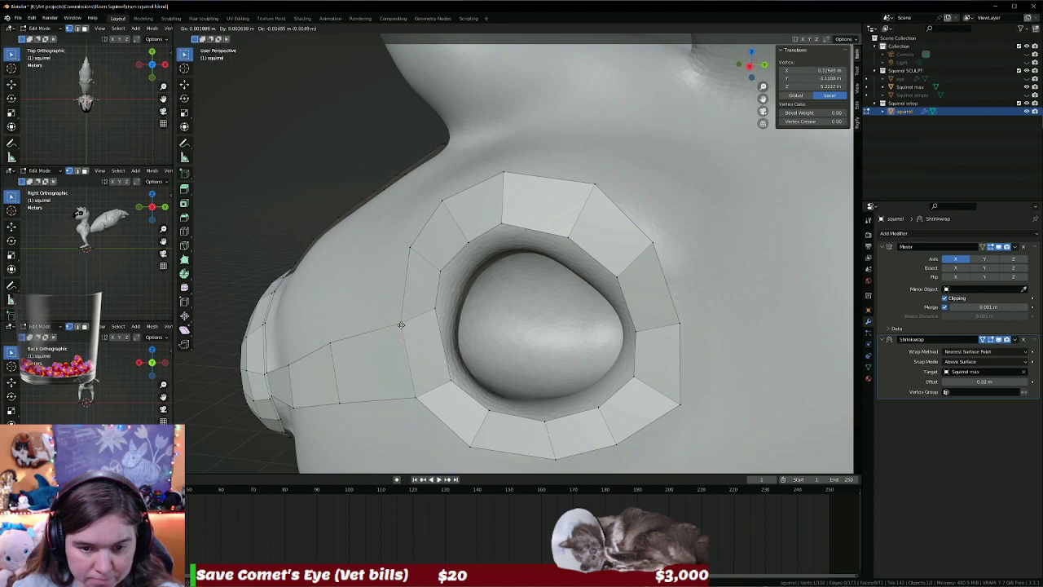
left_click(401, 330)
key("g")
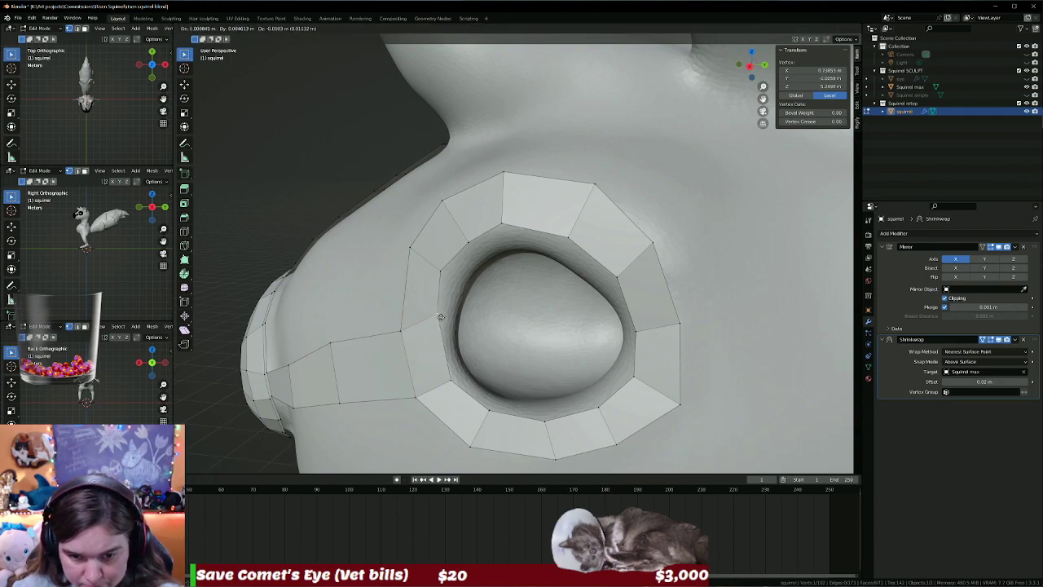
left_click(450, 276)
Clear the selection and Alt-select the inner edge loop around the eye.
middle_click_drag(450, 276, 514, 278)
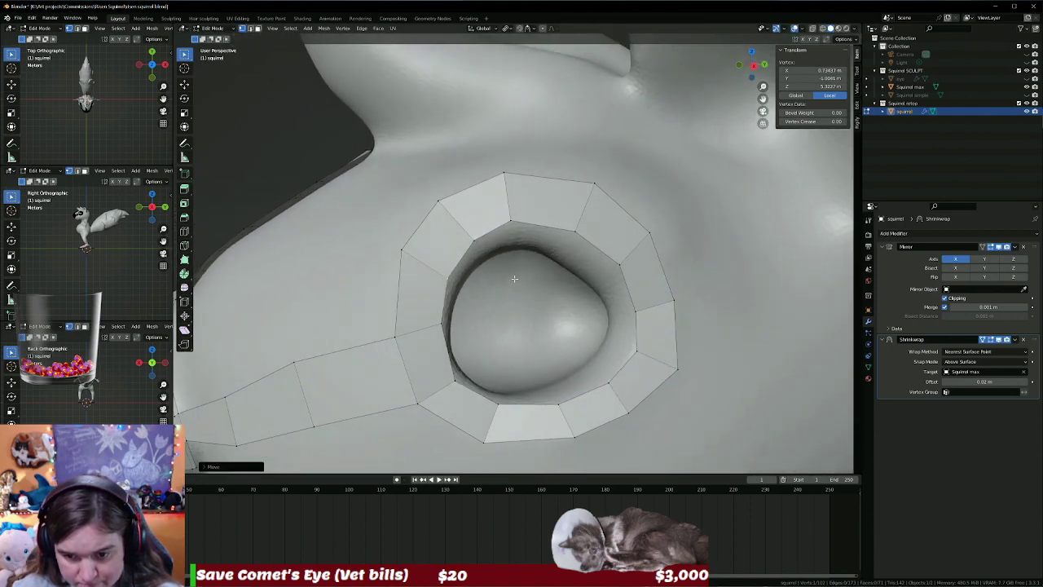
key("alt+a")
left_click(537, 224, "alt")
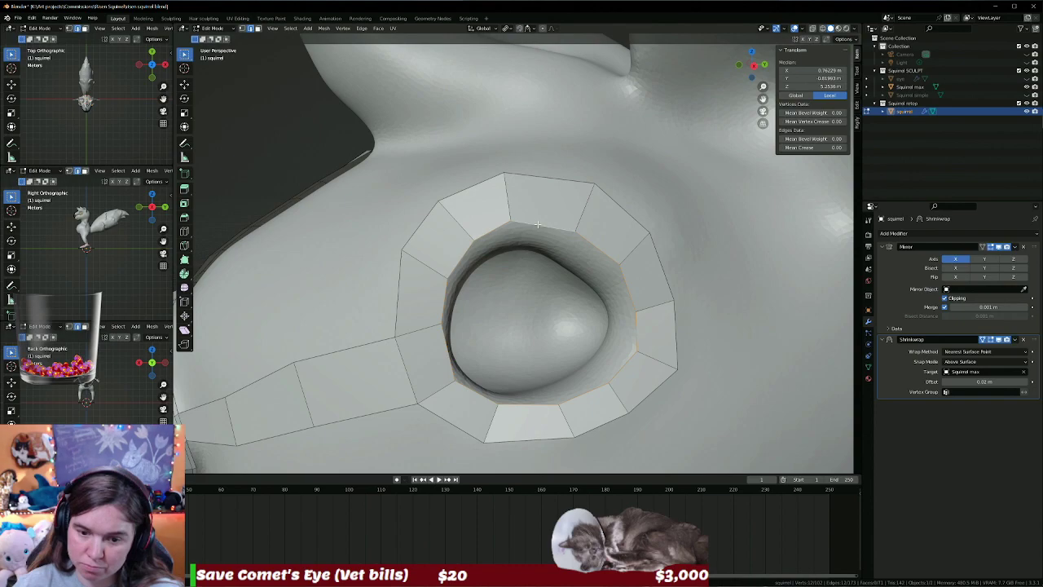
mouse_move(537, 224)
middle_mouse_down()
mouse_move(523, 311)
mouse_move(506, 308)
middle_mouse_up()
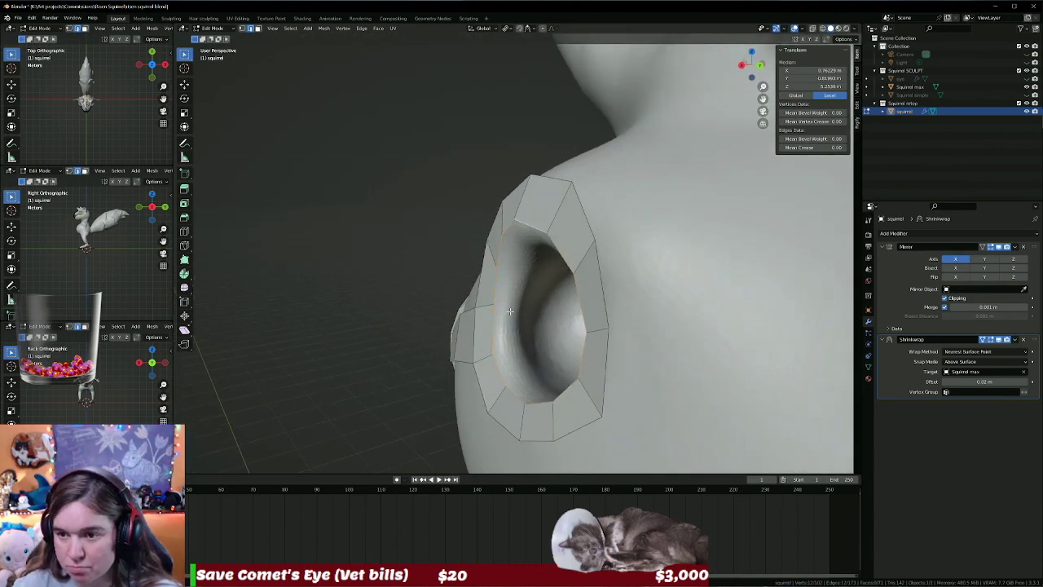
mouse_move(507, 326)
middle_mouse_down()
mouse_move(581, 330)
mouse_move(545, 316)
middle_mouse_up()
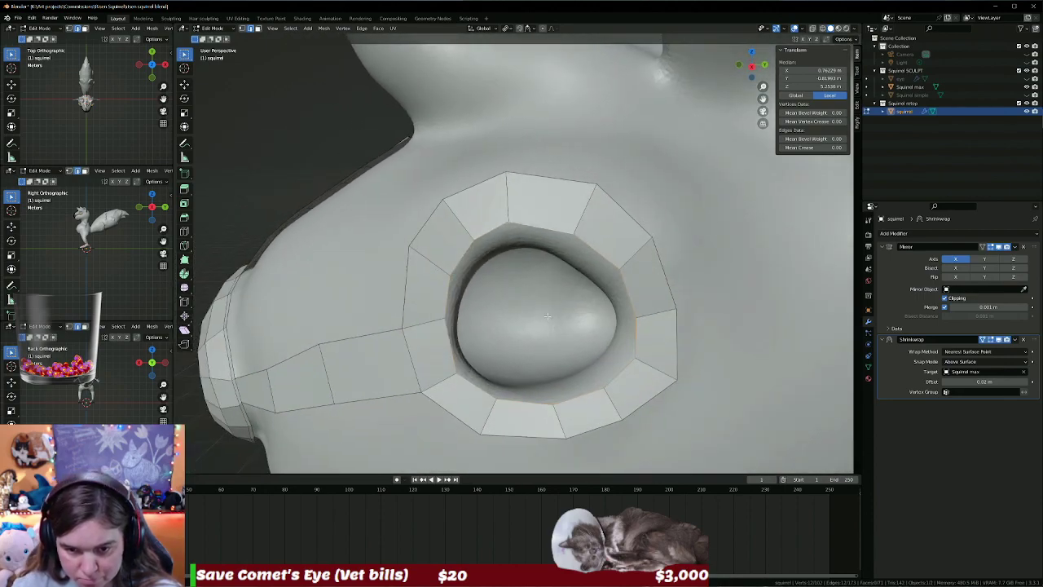
Scale the inner eye loop down slightly and turn on the Shrinkwrap edit-mode display.
key("g")
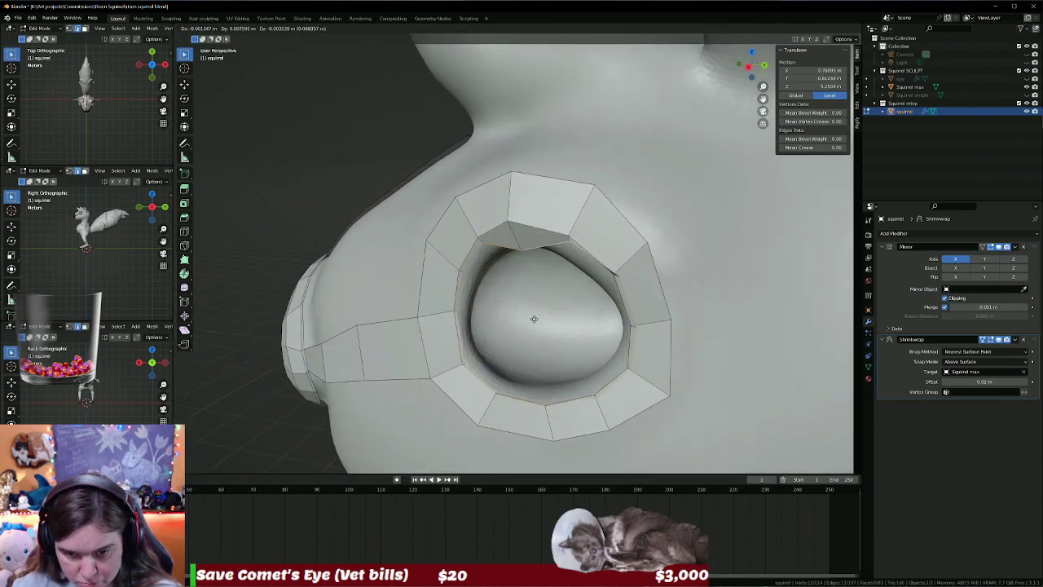
key("s")
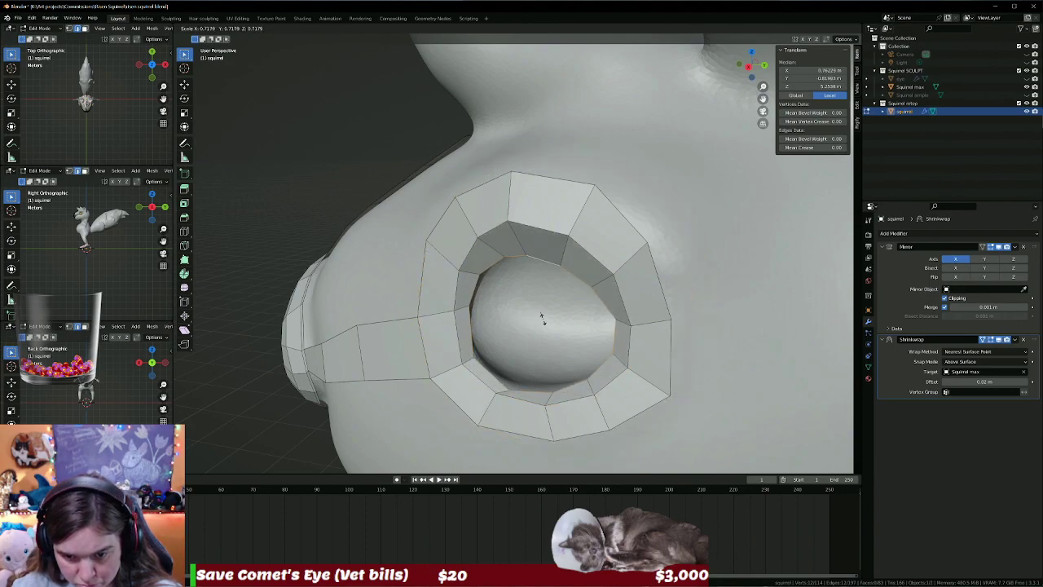
left_click(542, 319)
mouse_move(542, 319)
middle_mouse_down()
mouse_move(495, 329)
mouse_move(522, 324)
middle_mouse_up()
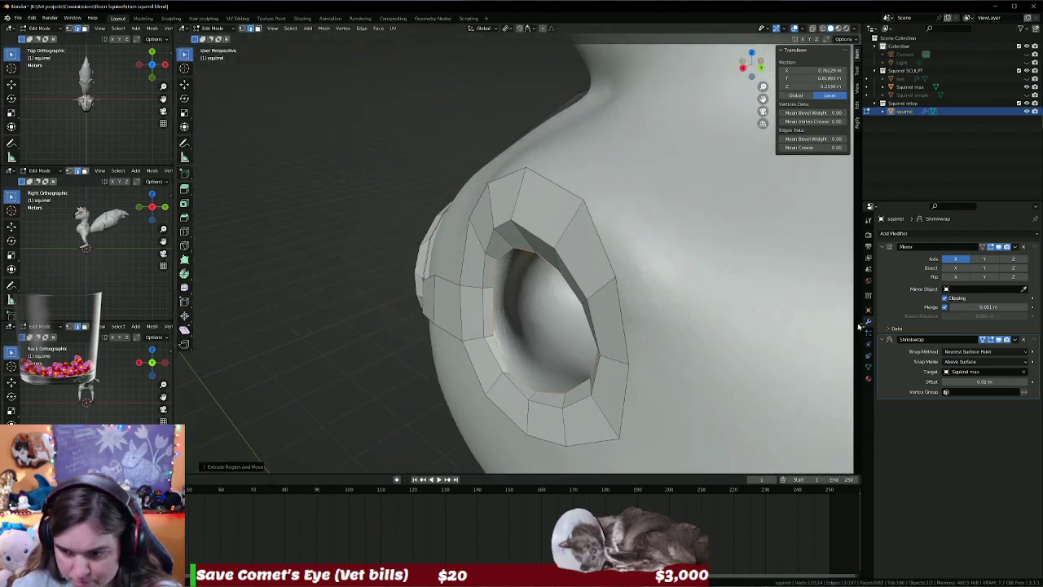
left_click(991, 342)
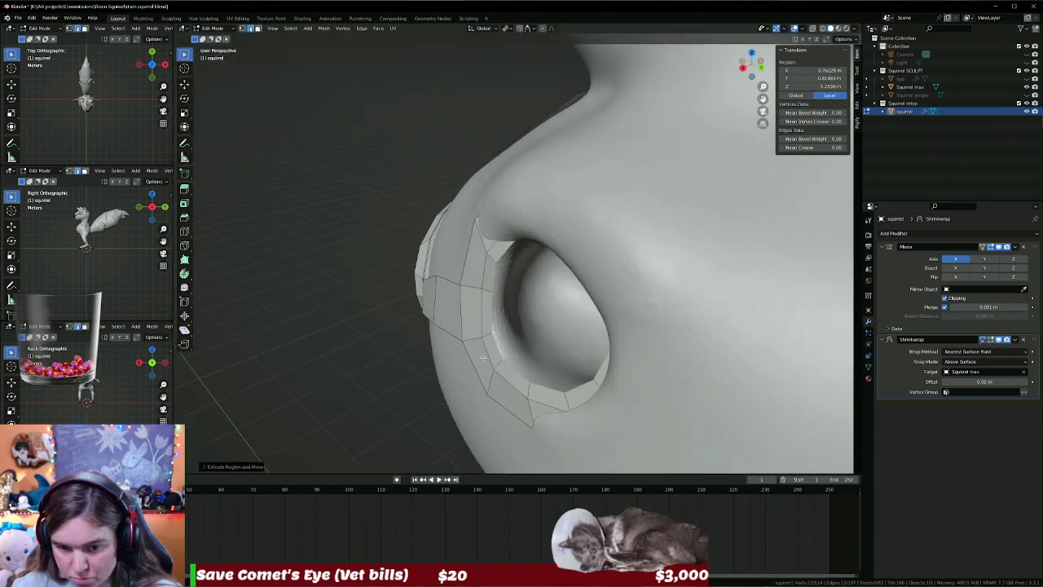
middle_click_drag(482, 357, 497, 346)
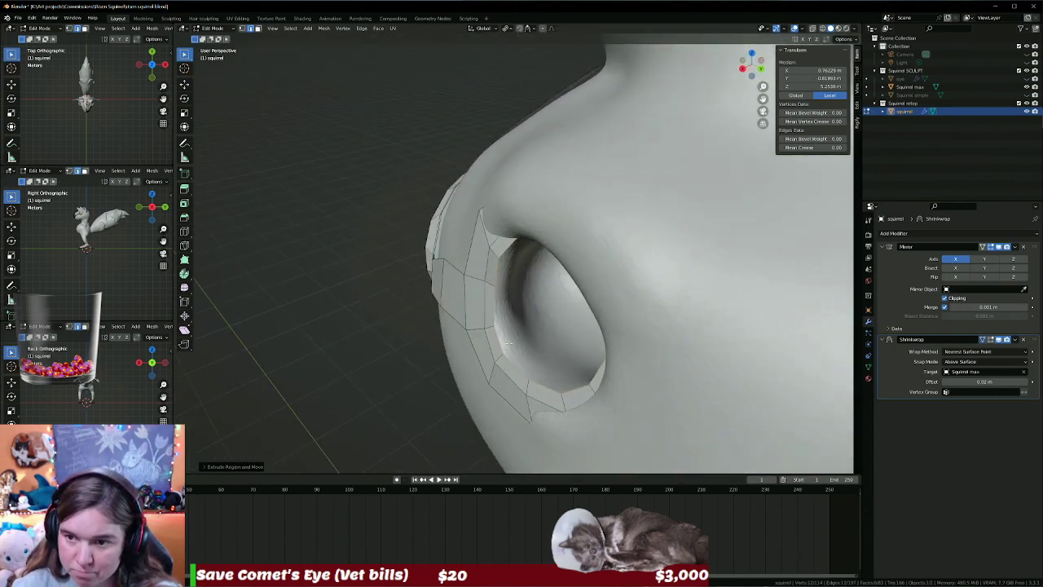
Extrude the inner loop inward into the socket, undoing a second extra extrusion.
key("e")
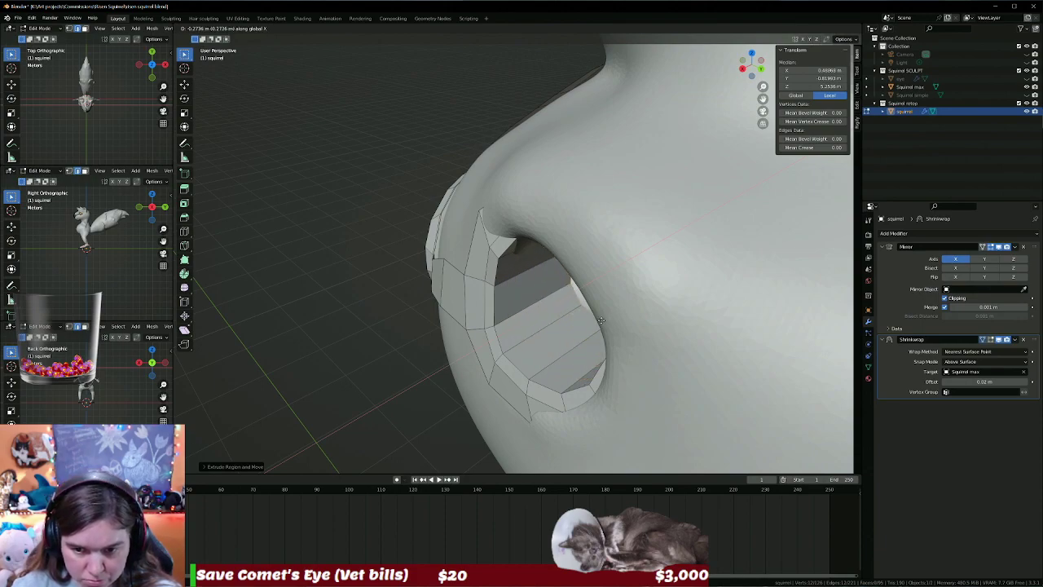
left_click(595, 325)
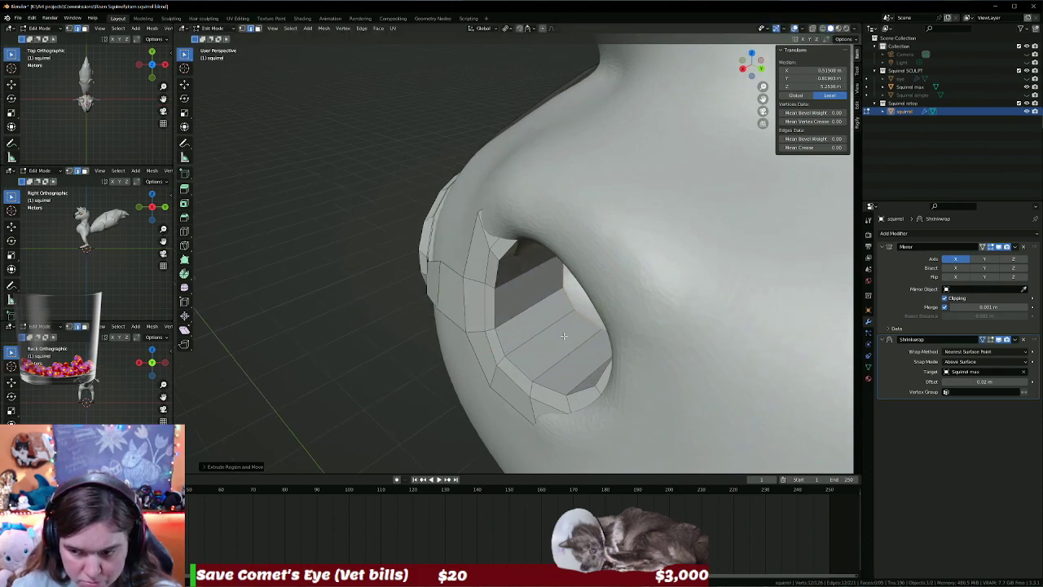
middle_click_drag(596, 324, 1000, 346)
left_click(992, 341)
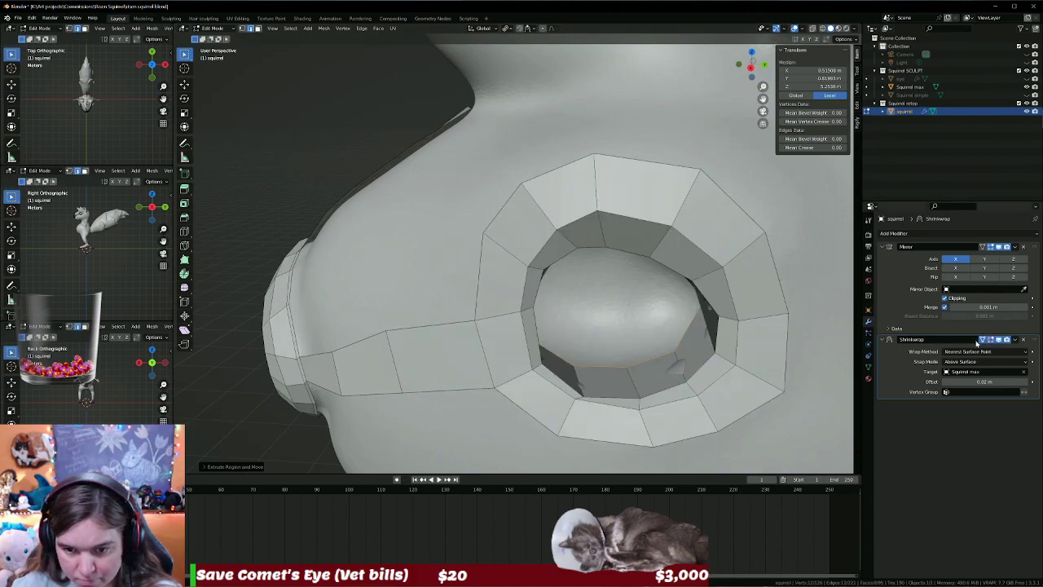
mouse_move(571, 326)
middle_mouse_down()
mouse_move(641, 359)
mouse_move(670, 345)
mouse_move(619, 320)
middle_mouse_up()
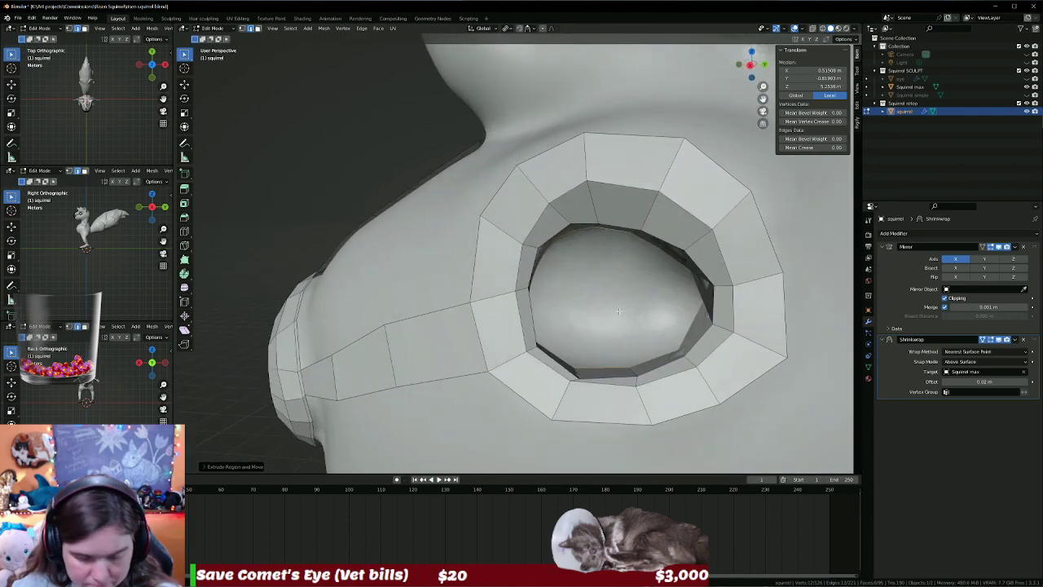
key("e")
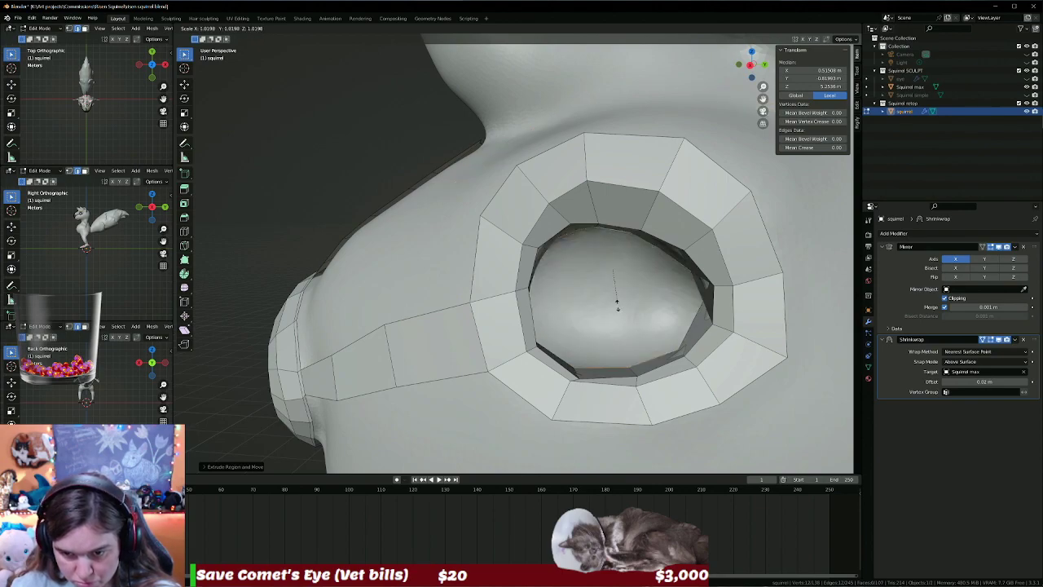
left_click(617, 304)
key("ctrl+z")
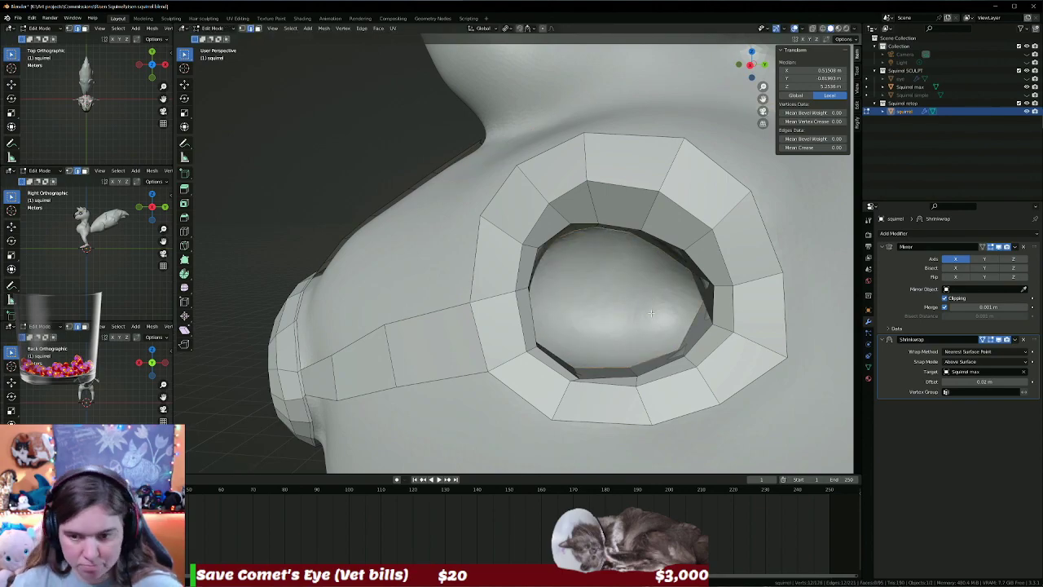
mouse_move(634, 282)
middle_mouse_down()
mouse_move(704, 341)
mouse_move(635, 310)
middle_mouse_up()
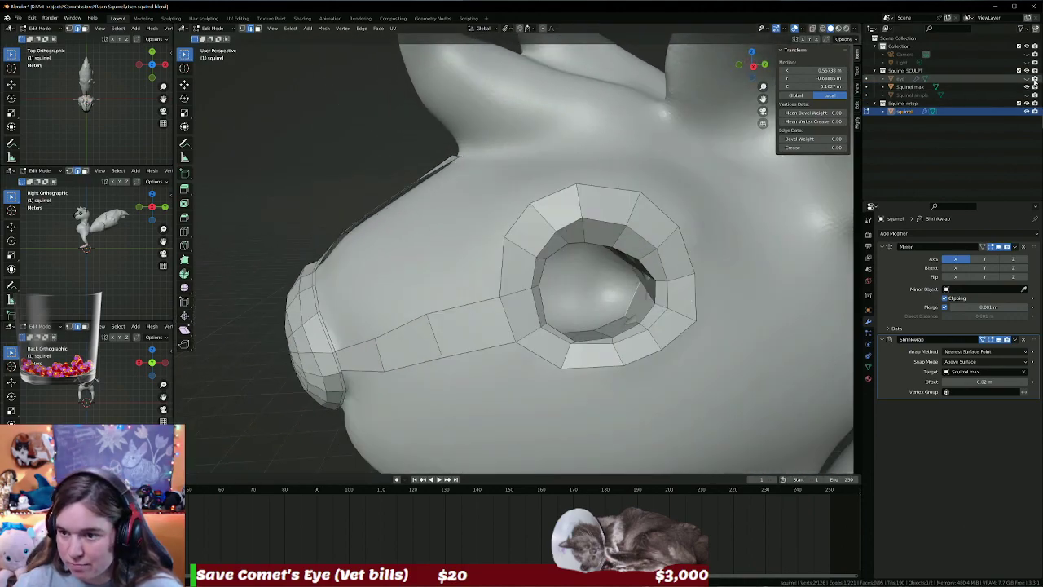
Show the eye object and nudge the first two top eye-ring vertices onto the socket.
left_click(1026, 78)
mouse_move(635, 294)
middle_mouse_down()
mouse_move(624, 275)
mouse_move(644, 303)
mouse_move(682, 311)
mouse_move(600, 300)
mouse_move(620, 303)
middle_mouse_up()
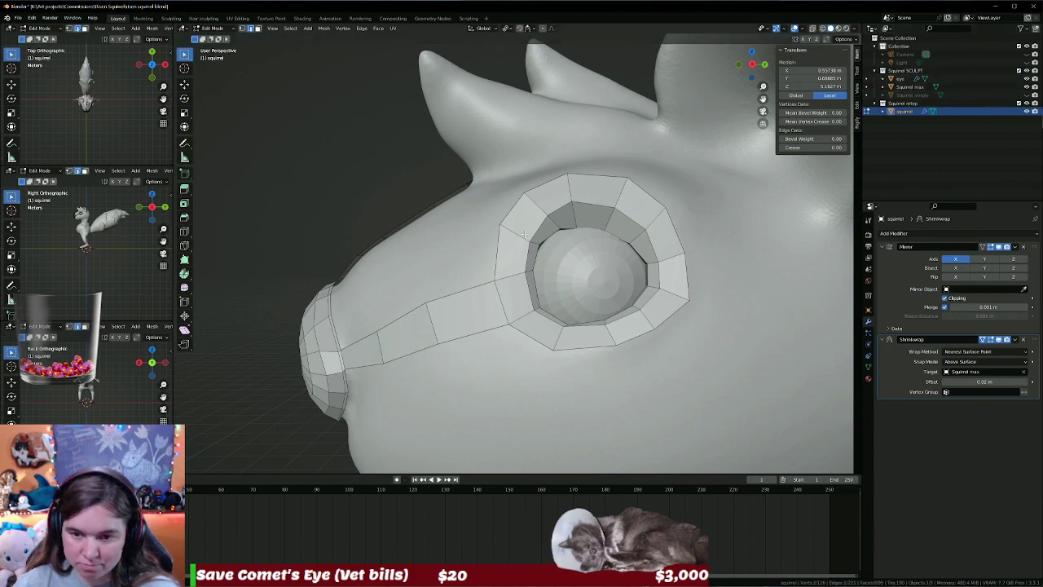
left_click(545, 219)
key("g")
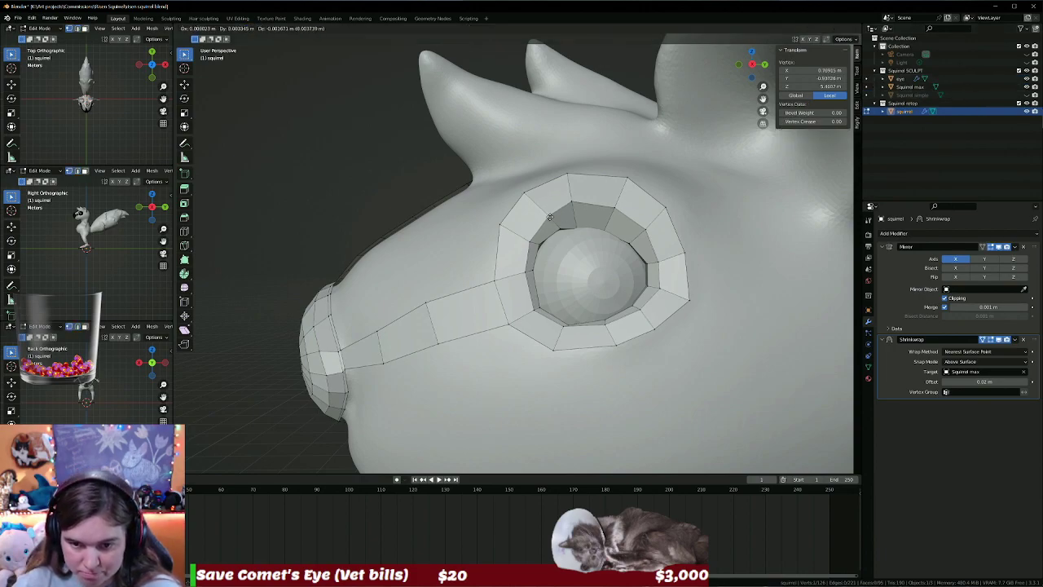
left_click(549, 218)
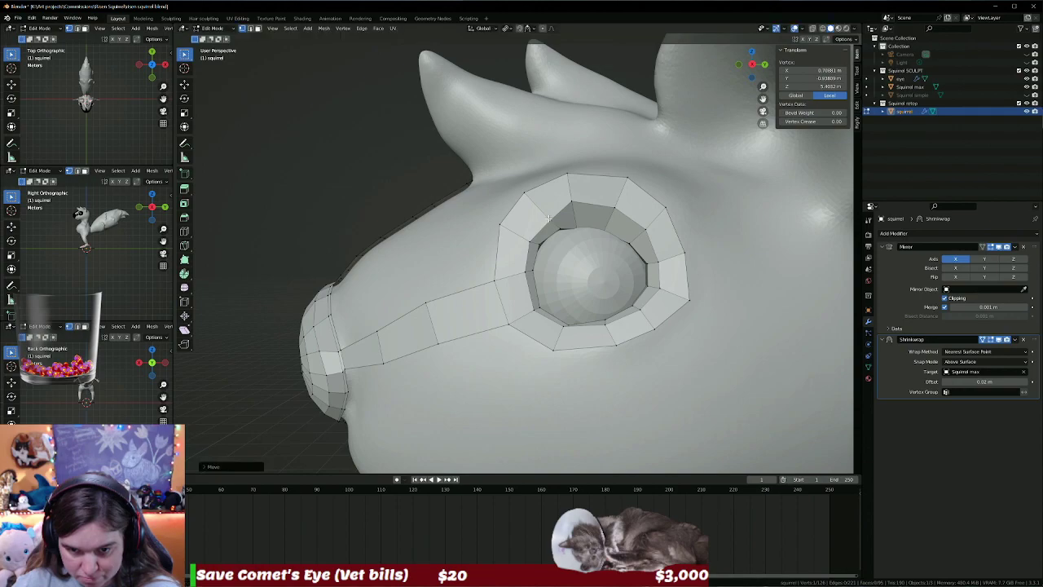
left_click(572, 206)
key("g")
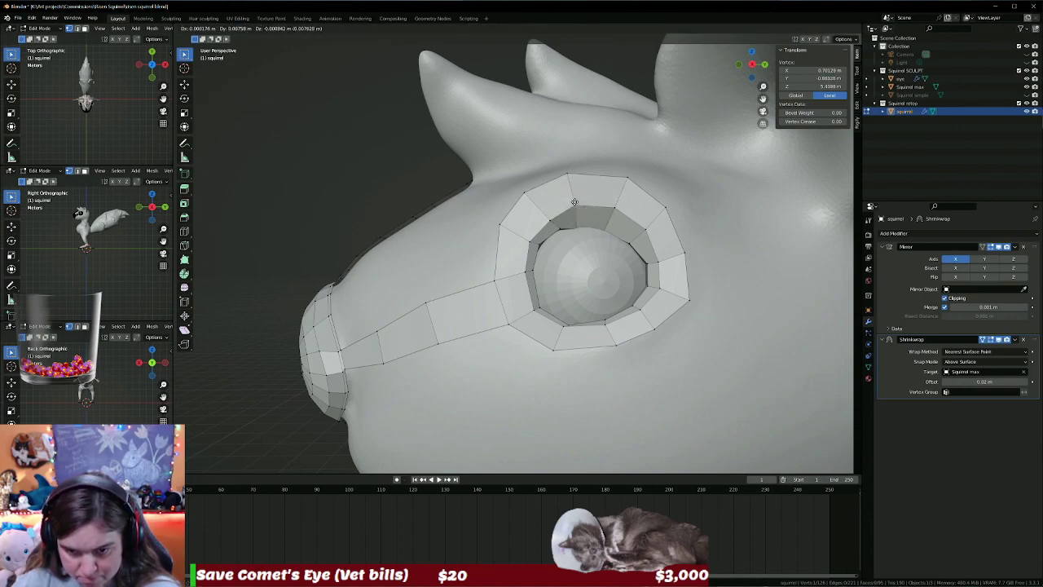
left_click(574, 202)
Adjust three more vertices above the eye to even out the arch.
left_click(617, 209)
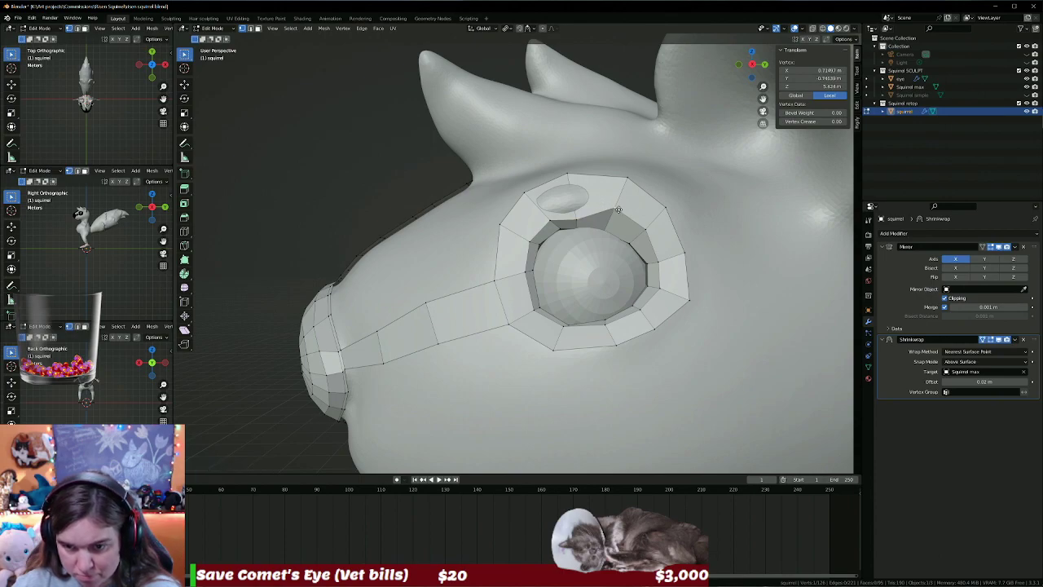
key("g")
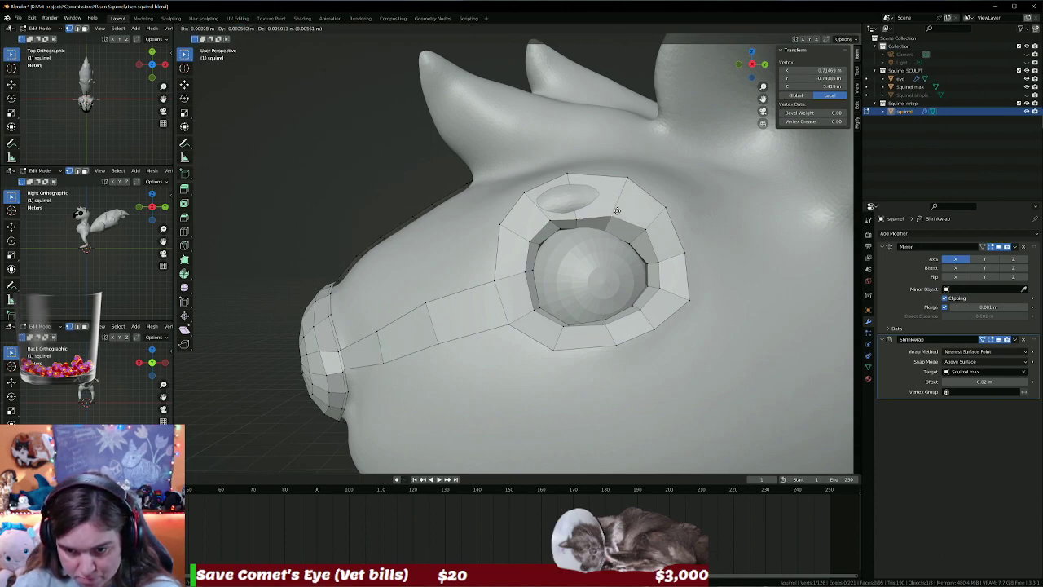
left_click(617, 210)
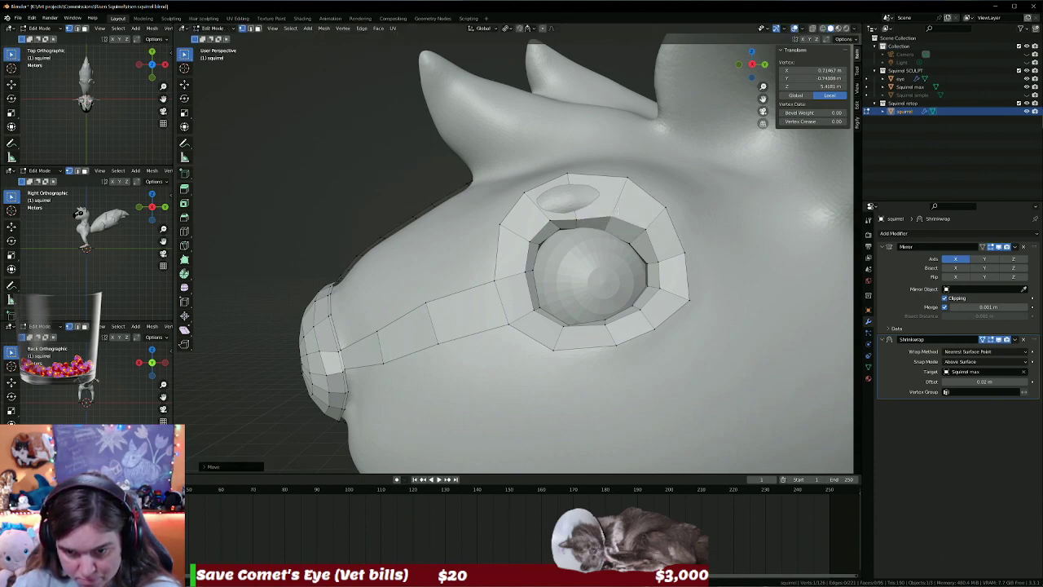
left_click(648, 228)
key("g")
left_click(643, 229)
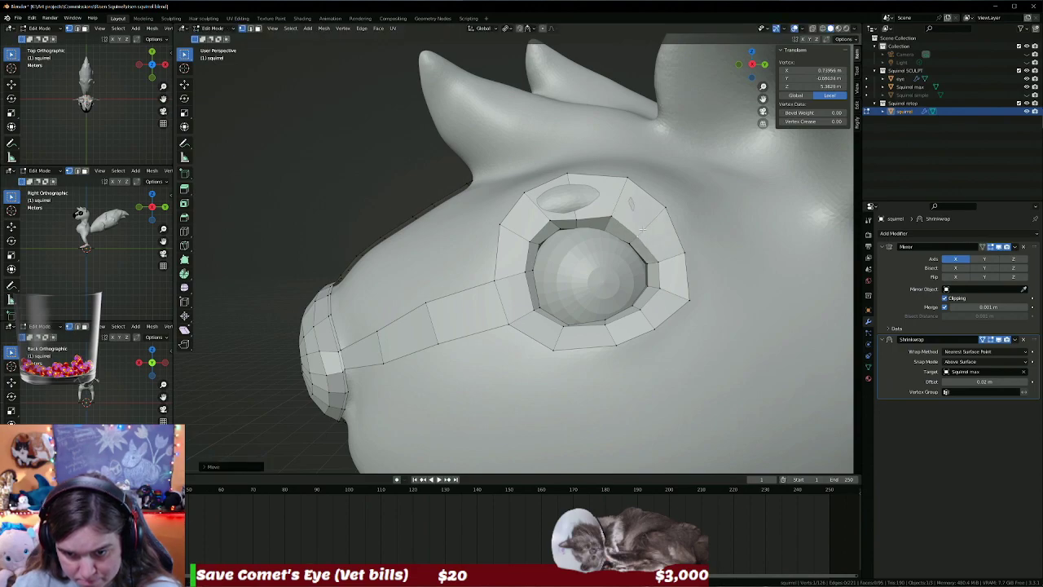
left_click(577, 219)
key("g")
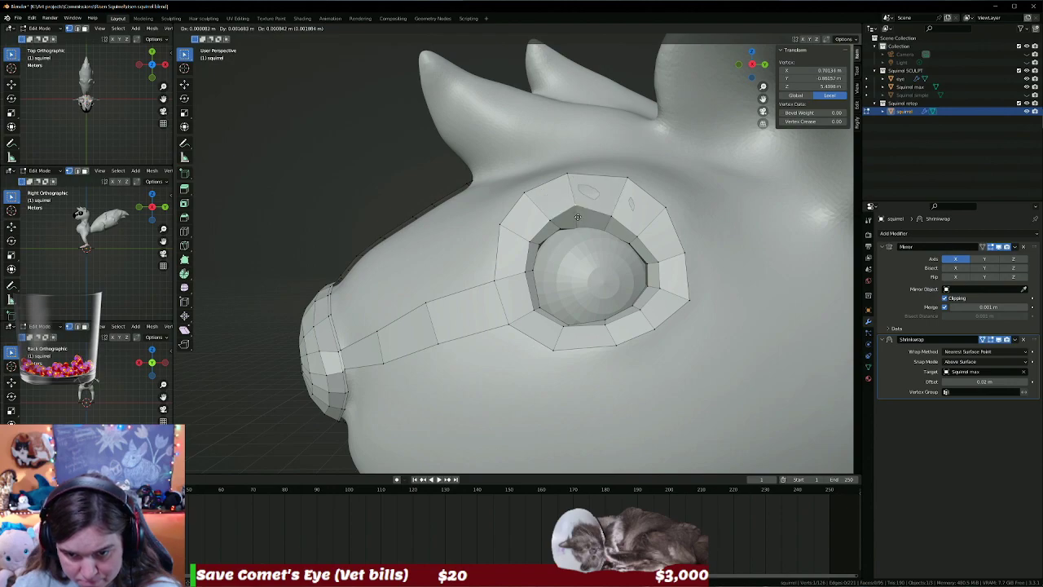
left_click(577, 216)
Zoom in, reposition a ring vertex above the eye, then slide and lower neighbouring vertices.
scroll(577, 216, "up", 2)
scroll(577, 216, "up", 2)
scroll(423, 343, "up", 2)
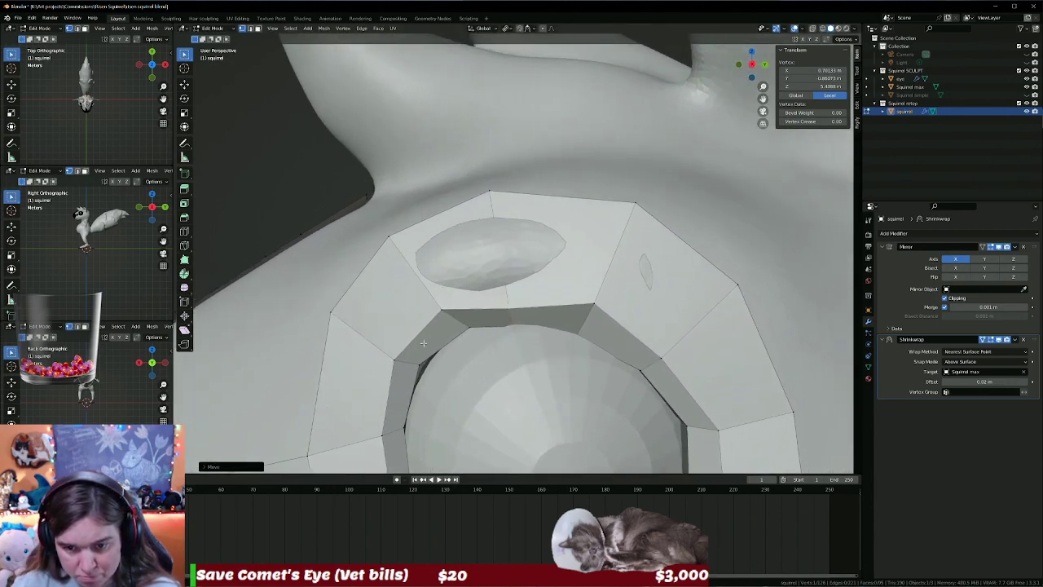
left_click(504, 304)
key("g")
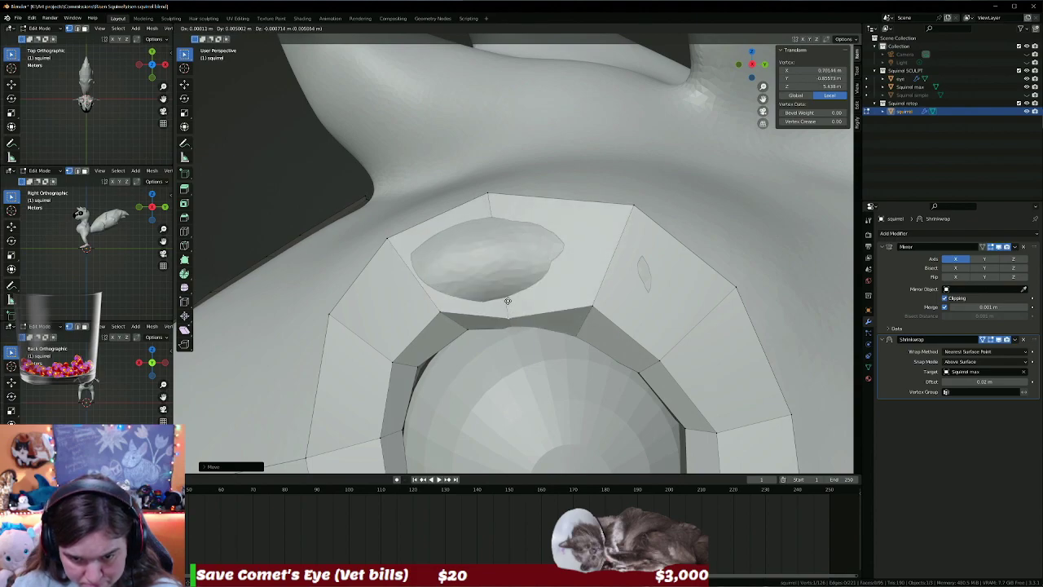
left_click(506, 299)
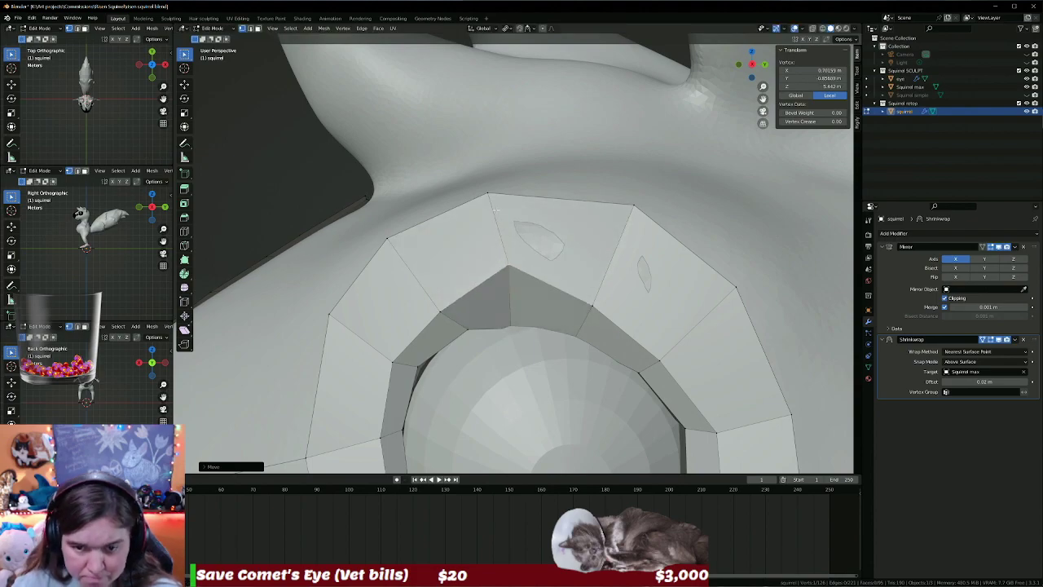
key("g")
key("g")
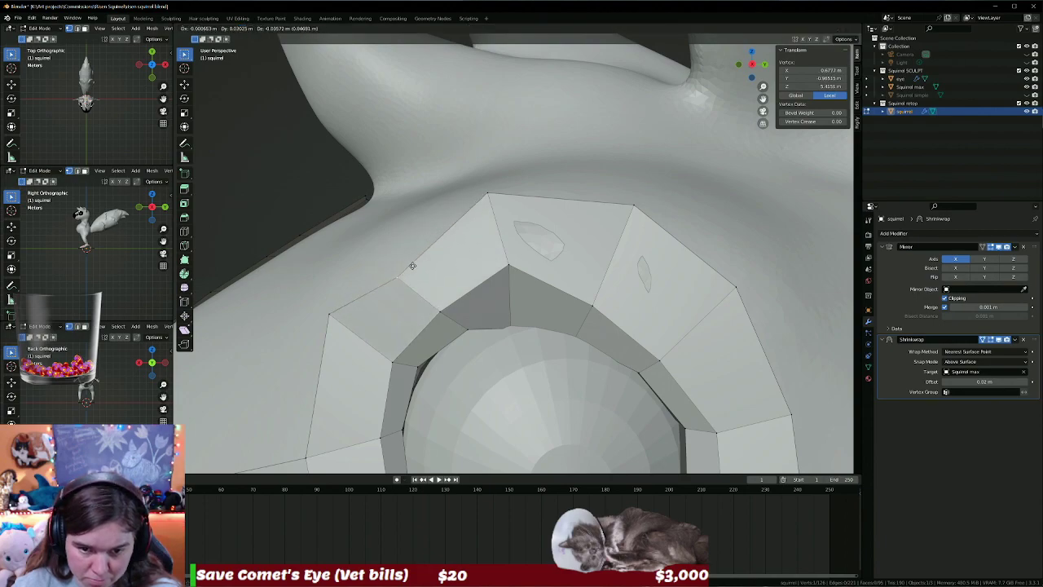
left_click(342, 306)
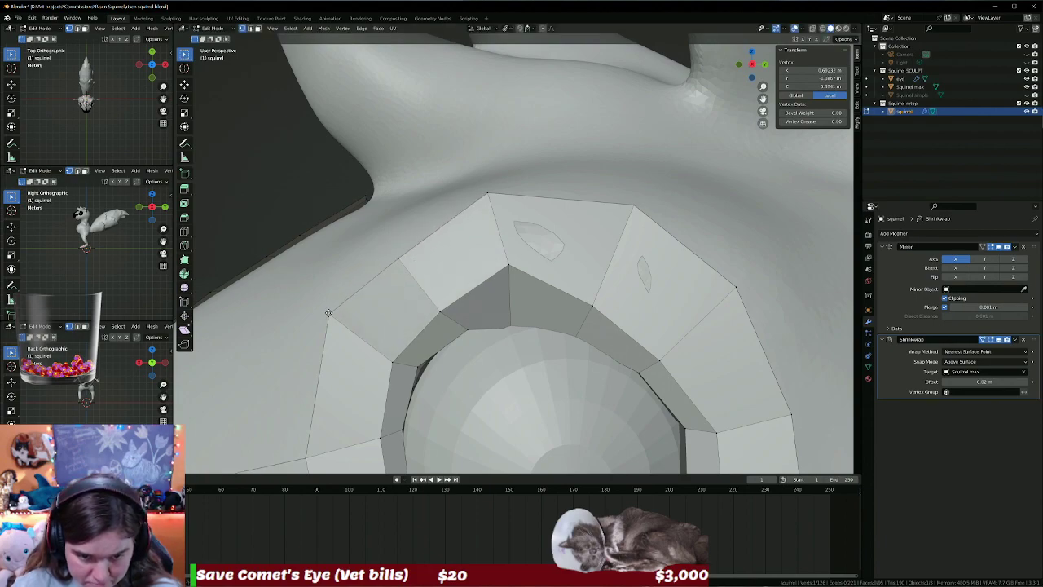
key("g")
left_click(341, 345)
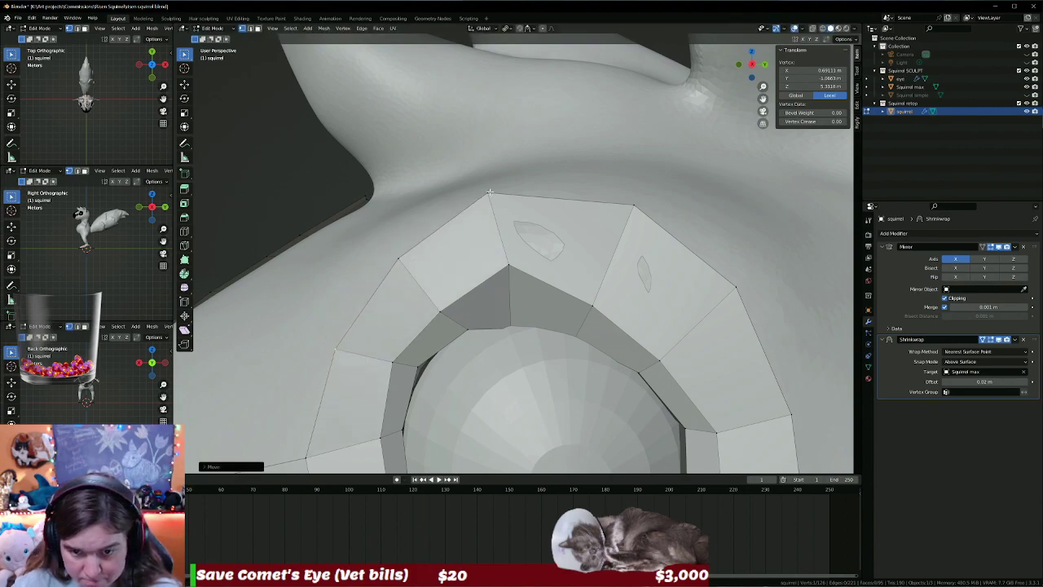
Move the top and top-right ring vertices so the faces unfold evenly.
left_click(490, 192)
key("g")
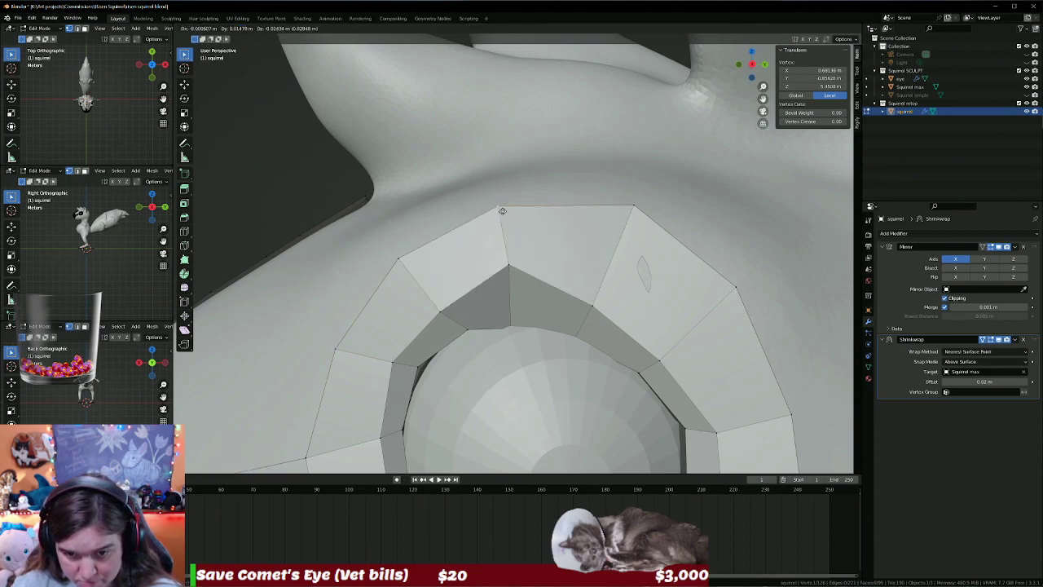
left_click(503, 210)
left_click(638, 206)
key("g")
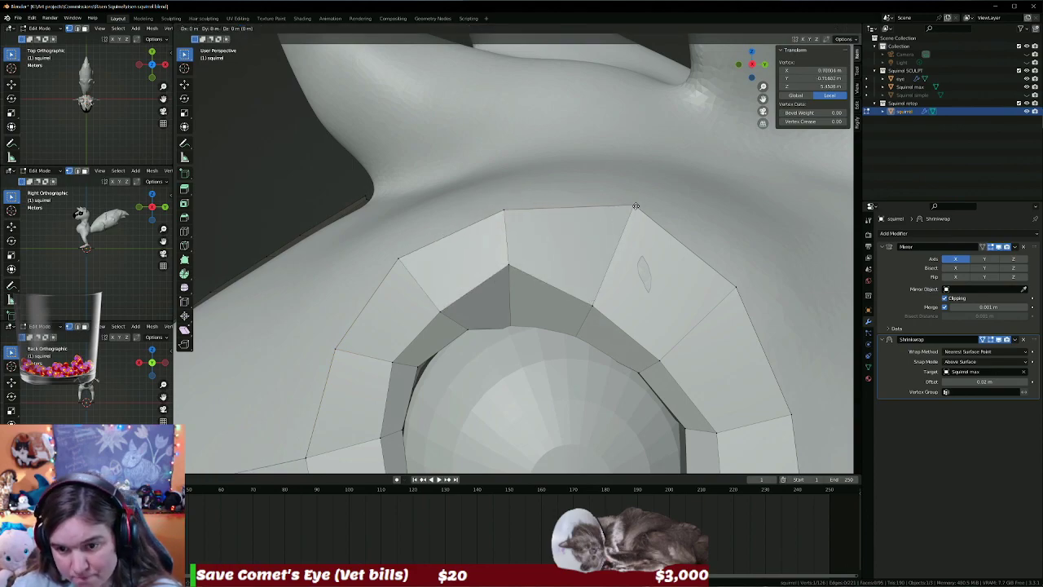
left_click(630, 211)
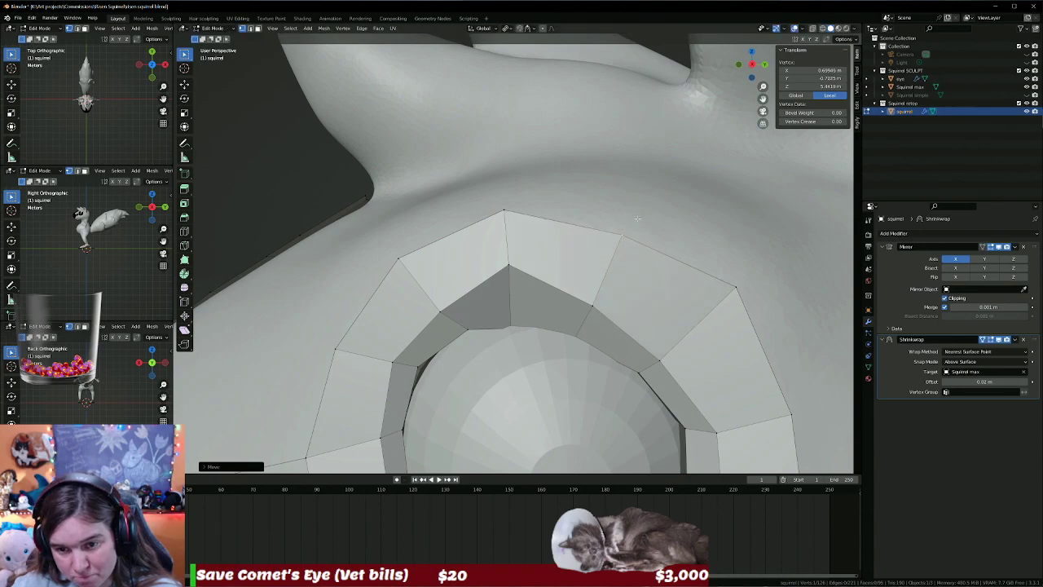
left_click(732, 284)
key("g")
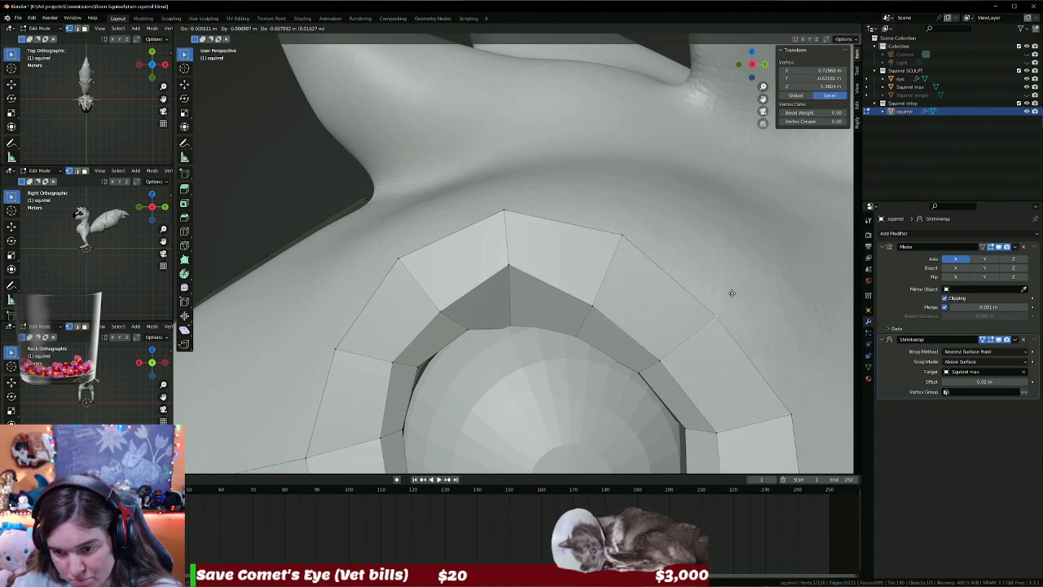
left_click(733, 293)
scroll(765, 320, "down", 3)
Slide the inner eye loop's top vertex along its edge to hug the eyeball.
middle_click_drag(766, 320, 511, 244)
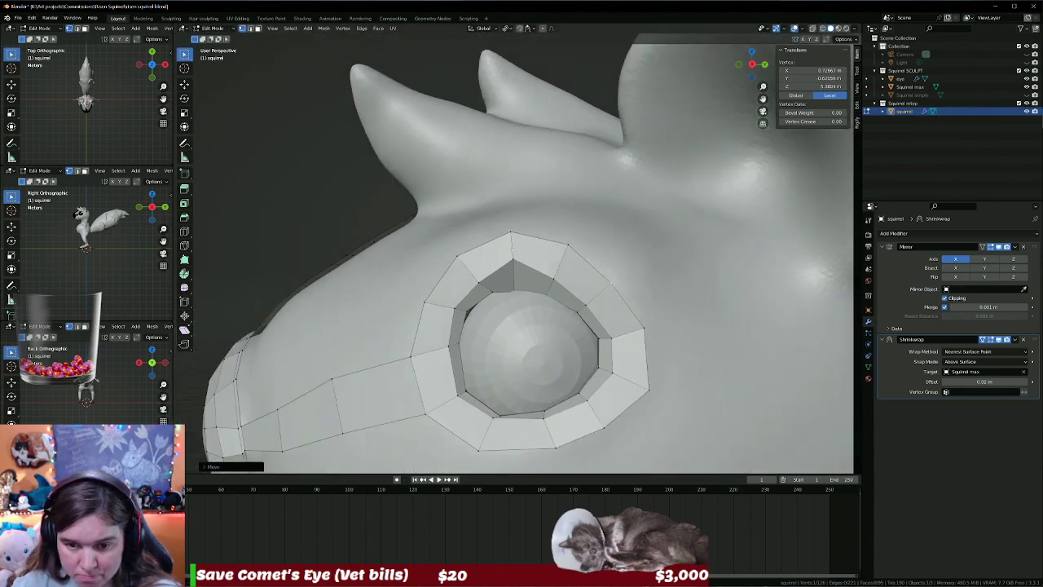
left_click(514, 257)
key("g")
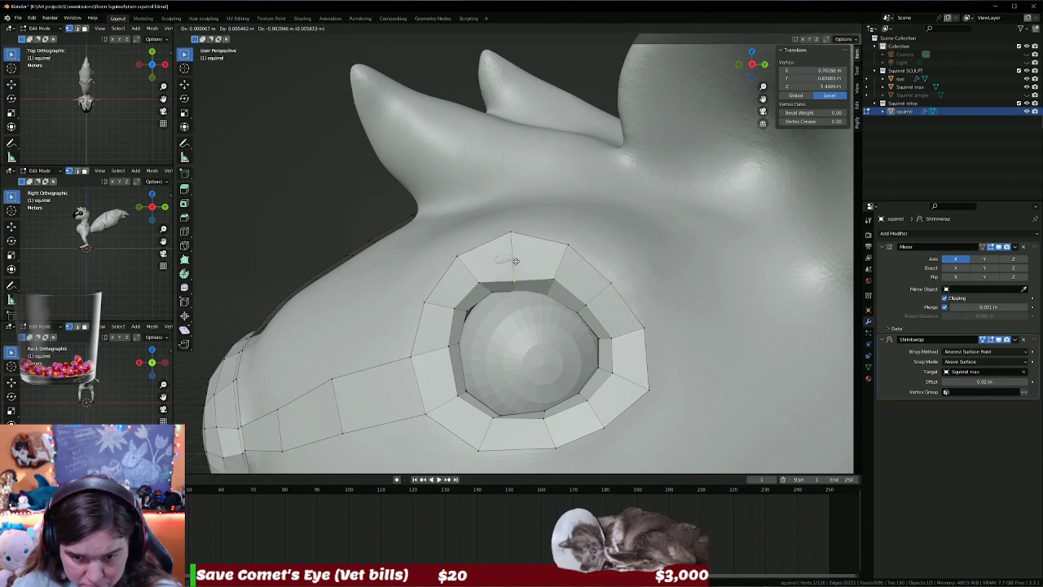
key("ctrl")
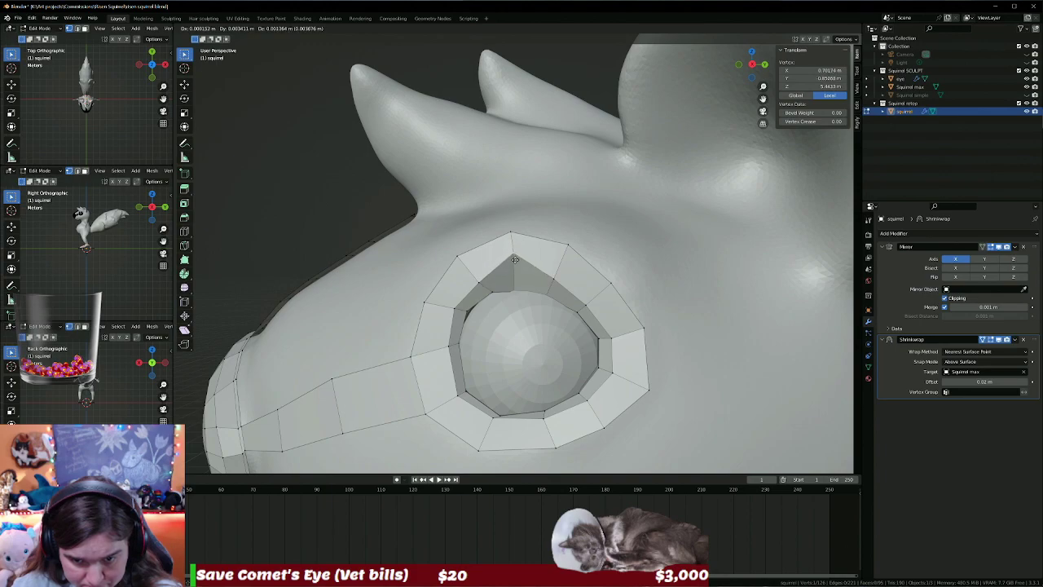
left_click(515, 259)
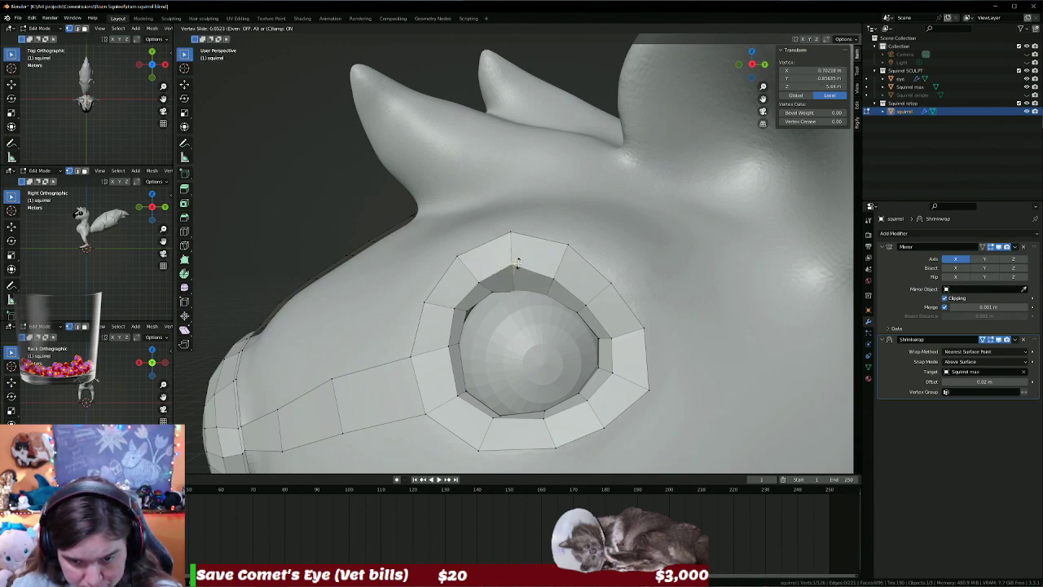
left_click(517, 262)
Reposition another eye-ring vertex, then deselect everything and orbit to the front.
scroll(689, 300, "down", 2)
mouse_move(636, 293)
middle_mouse_down()
mouse_move(689, 300)
mouse_move(576, 309)
middle_mouse_up()
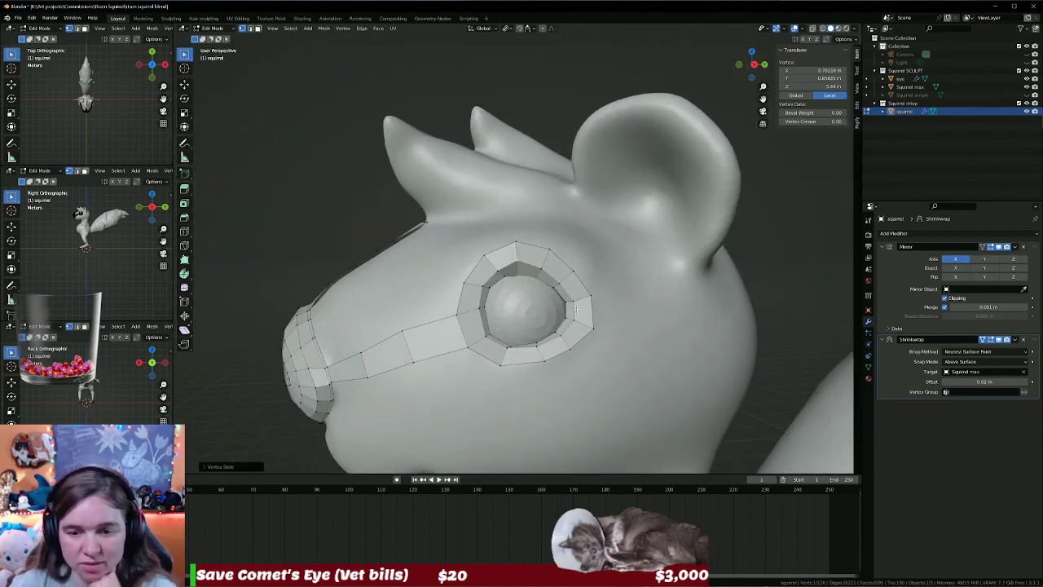
left_click(548, 287)
key("g")
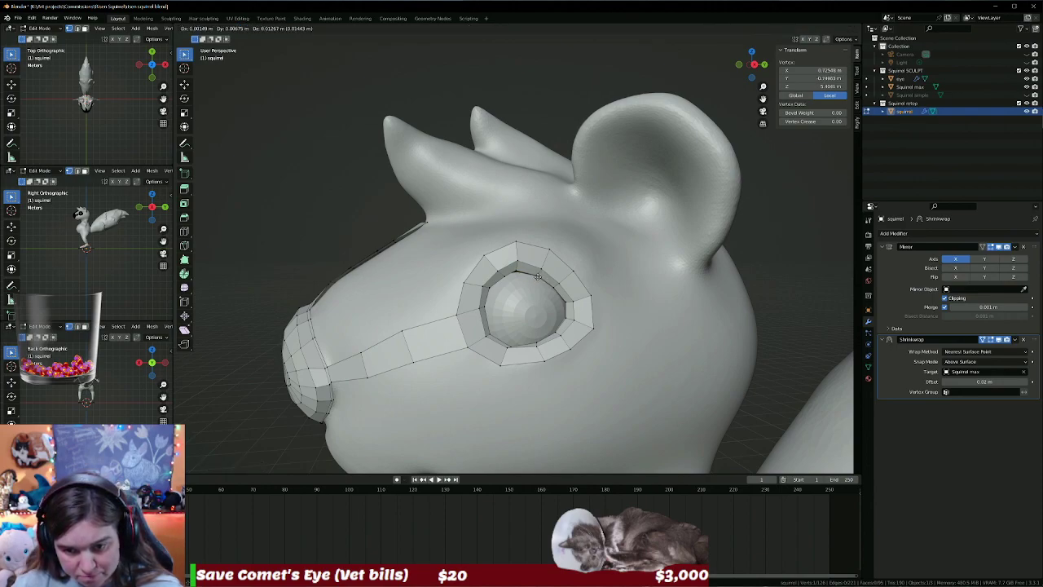
left_click(538, 276)
key("g")
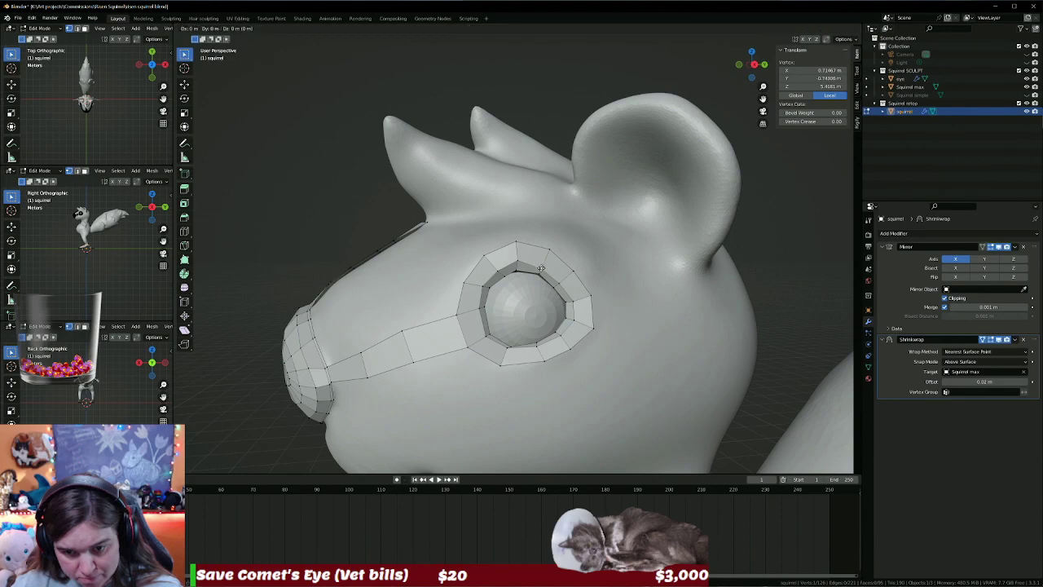
left_click(628, 281)
left_click(629, 281)
mouse_move(629, 282)
middle_mouse_down()
mouse_move(491, 289)
mouse_move(614, 305)
mouse_move(559, 274)
mouse_move(445, 280)
mouse_move(506, 325)
middle_mouse_up()
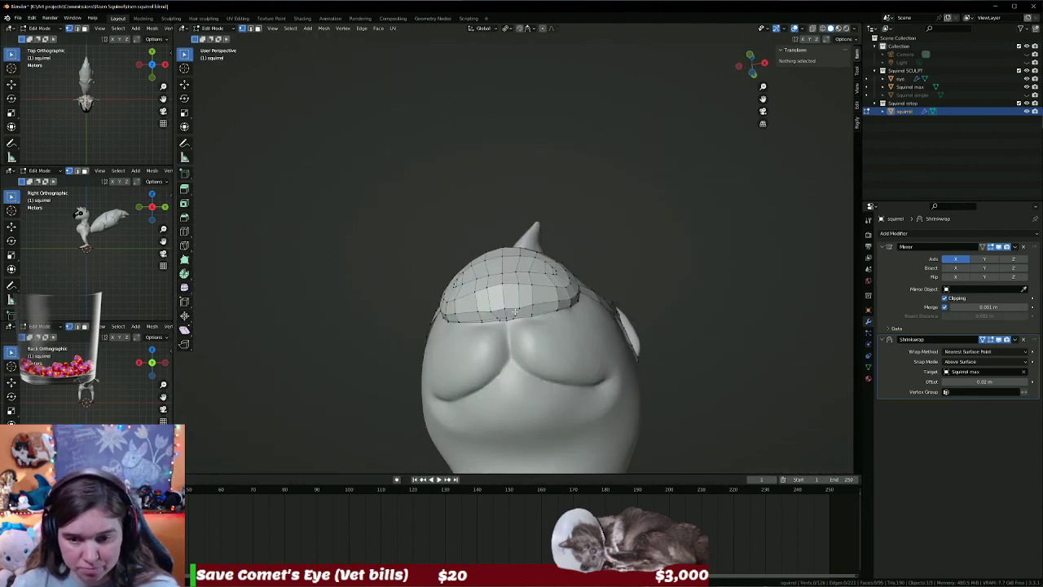
Pull the centre edge on the mesh's lower border down to lengthen the centreline strip.
left_click(507, 321)
key("g")
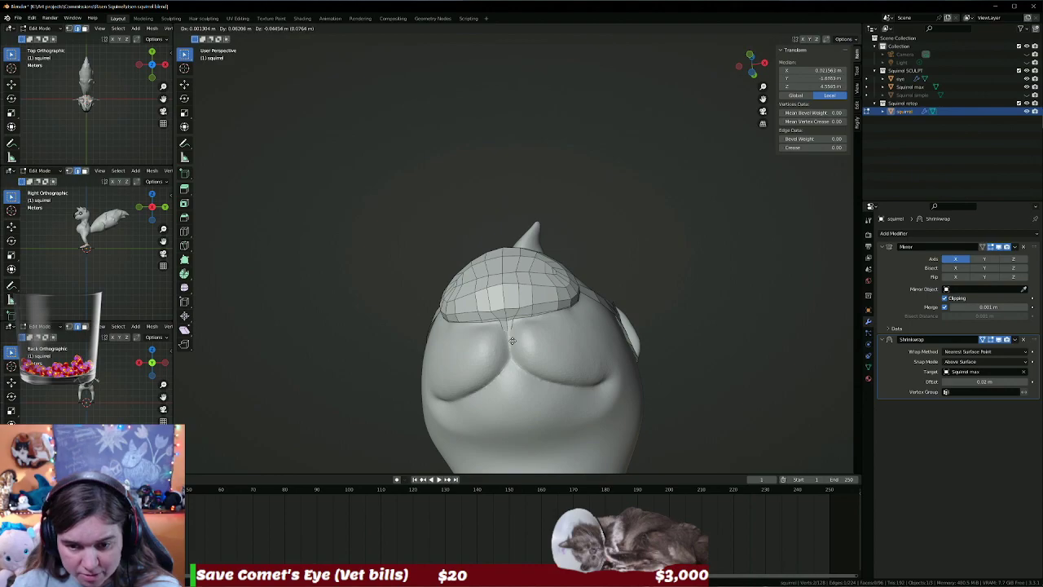
left_click(513, 341)
scroll(513, 340, "up", 1)
scroll(554, 326, "up", 1)
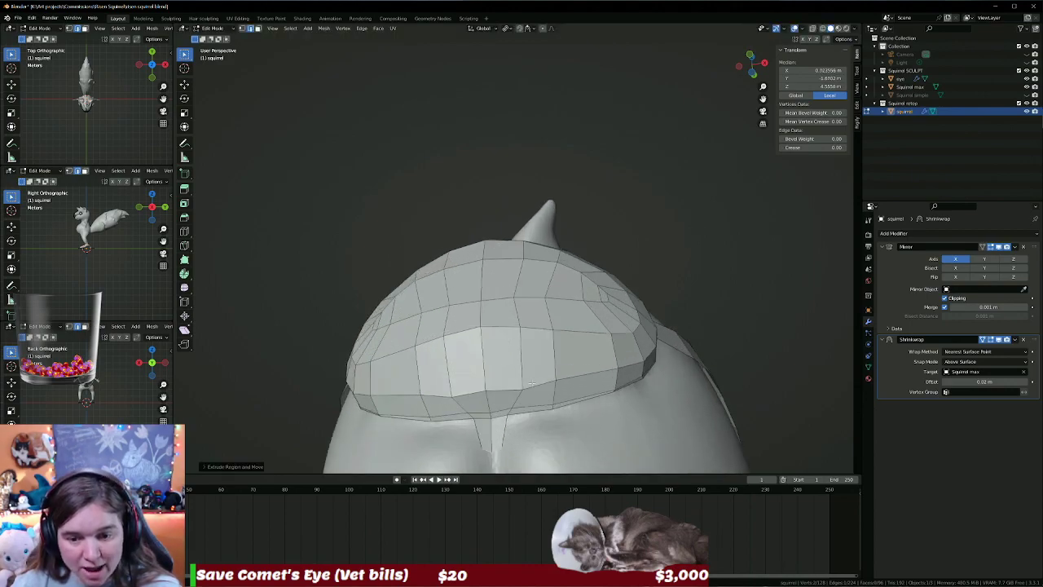
scroll(587, 317, "up", 2)
scroll(619, 308, "up", 2)
scroll(619, 309, "down", 2)
scroll(621, 302, "down", 2)
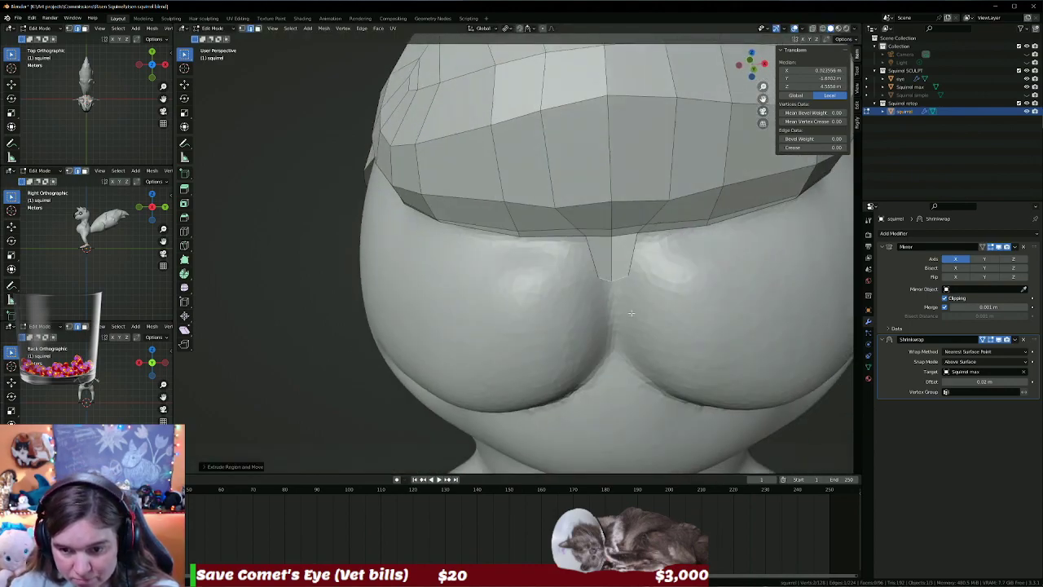
scroll(624, 290, "down", 1)
In front view, move the strip's bottom vertex into place and select its bottom edge.
left_click(626, 275)
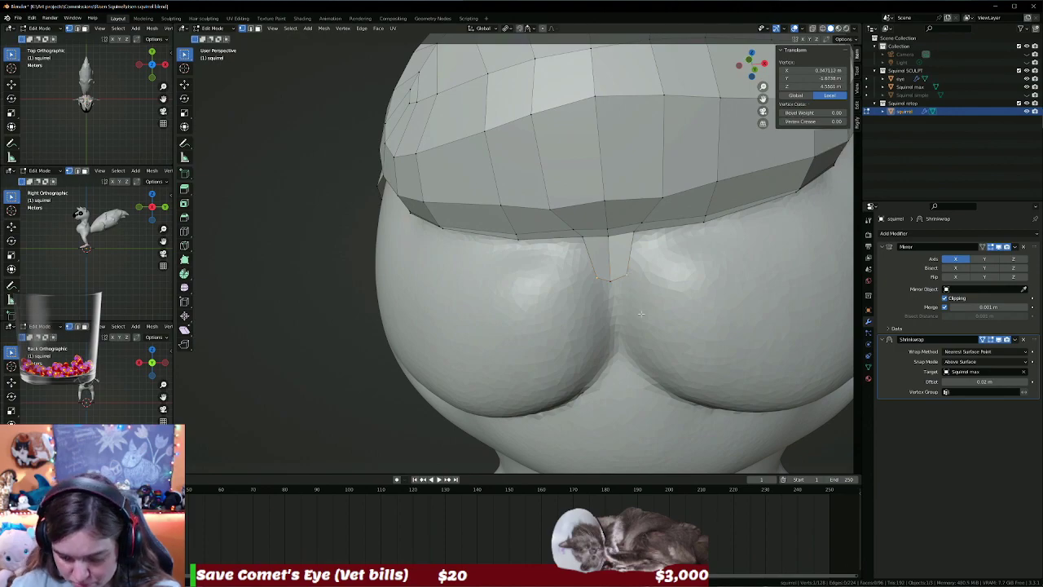
key("KP_1")
middle_click_drag(613, 297, 524, 296, "shift")
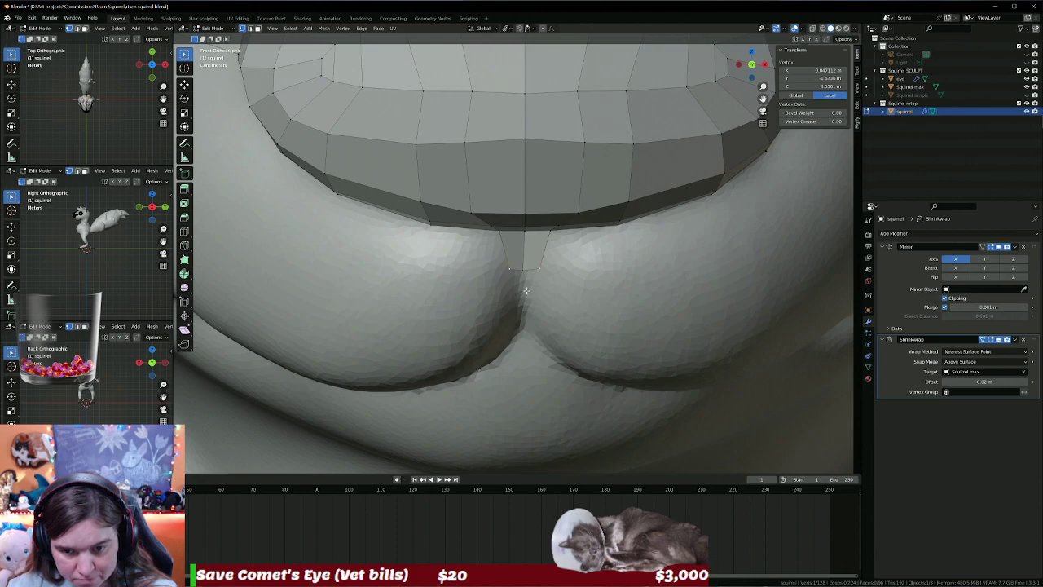
key("g")
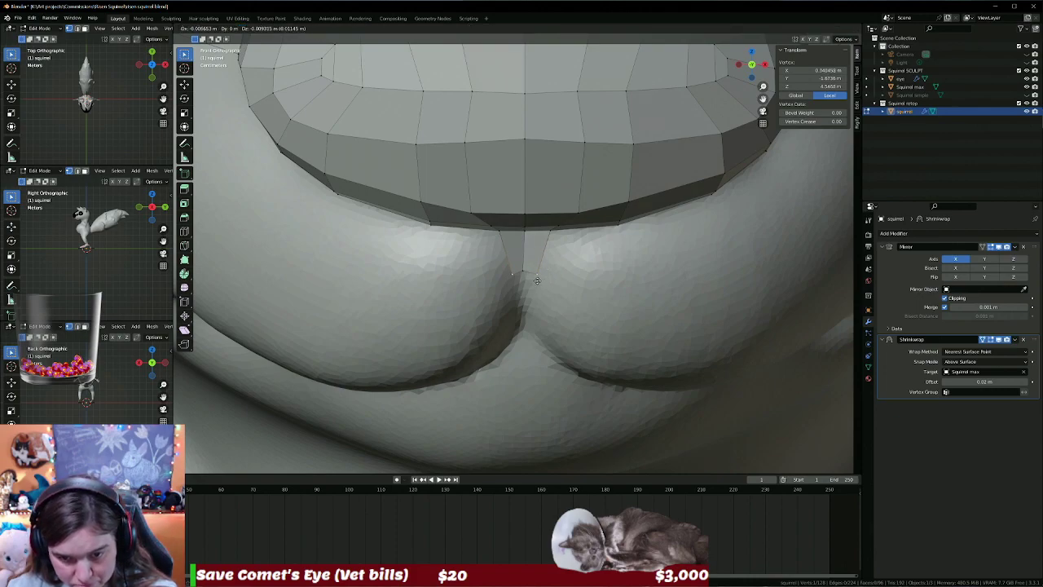
left_click(539, 278)
left_click(527, 272, "shift")
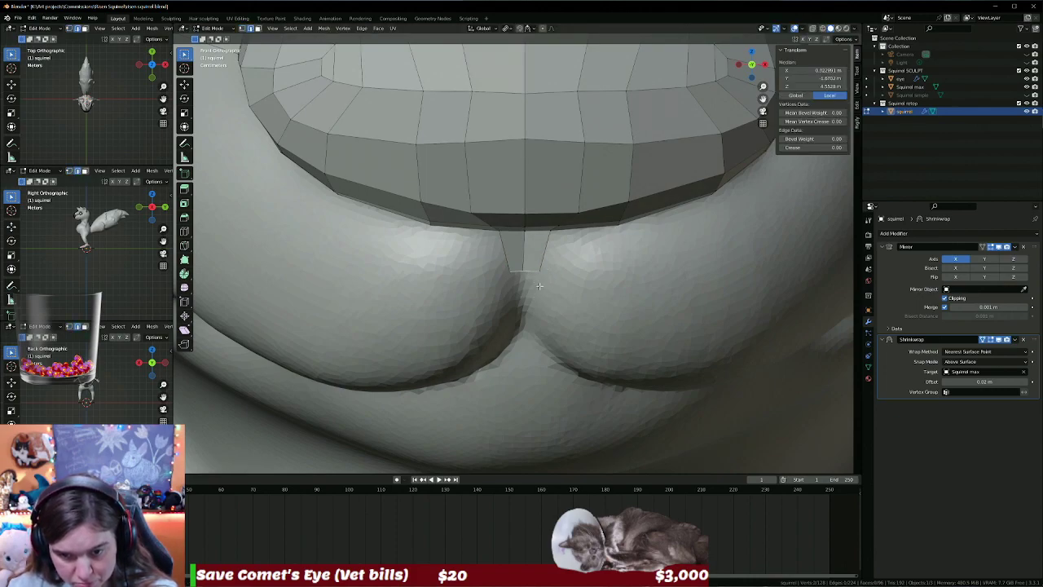
middle_click_drag(540, 286, 538, 306)
key("KP_1")
scroll(539, 309, "up", 1)
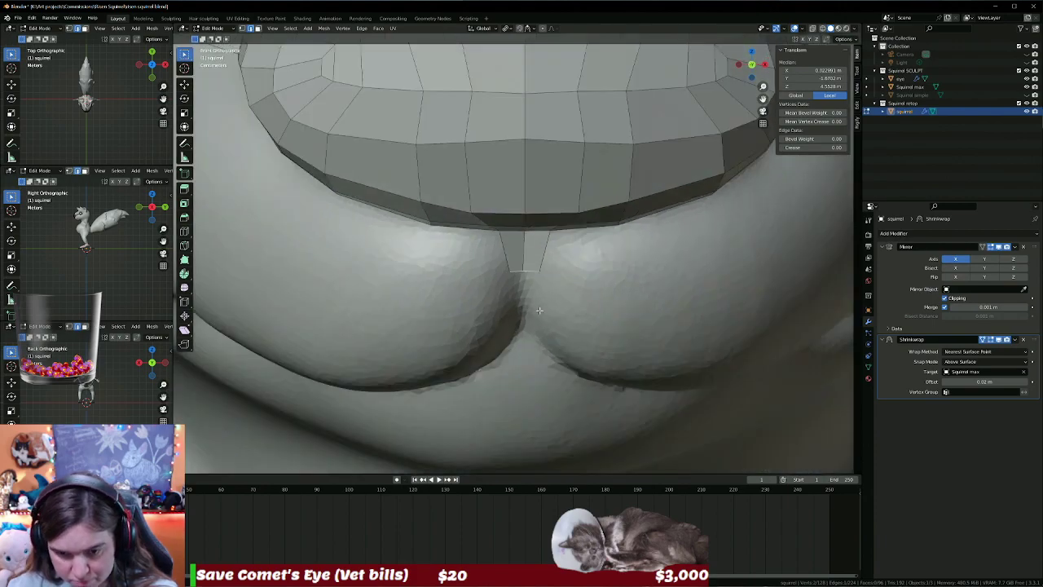
Extrude the bottom edge down toward the nose tip, adding new strip faces.
key("e")
left_click(528, 351)
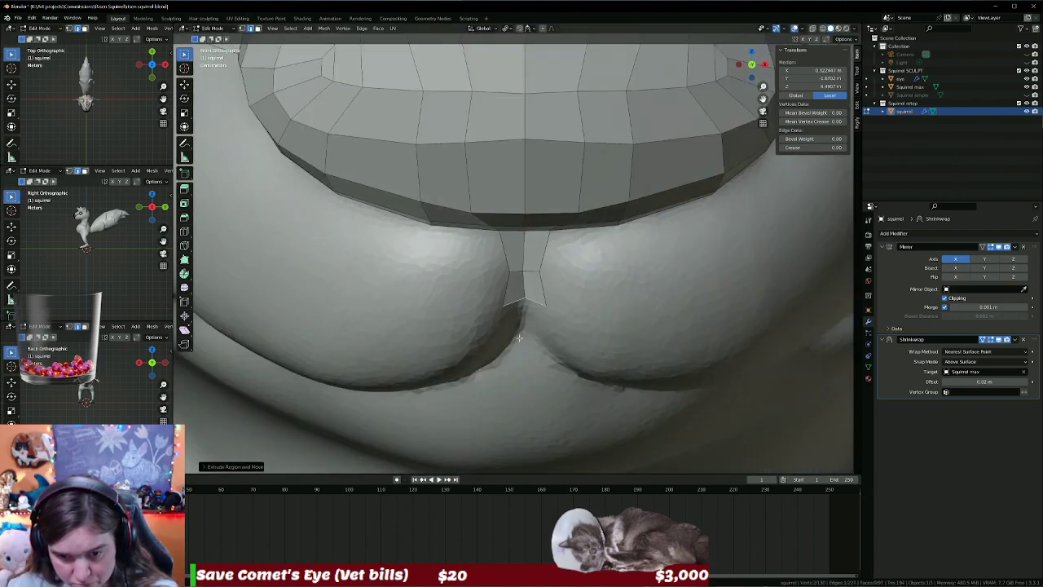
key("g")
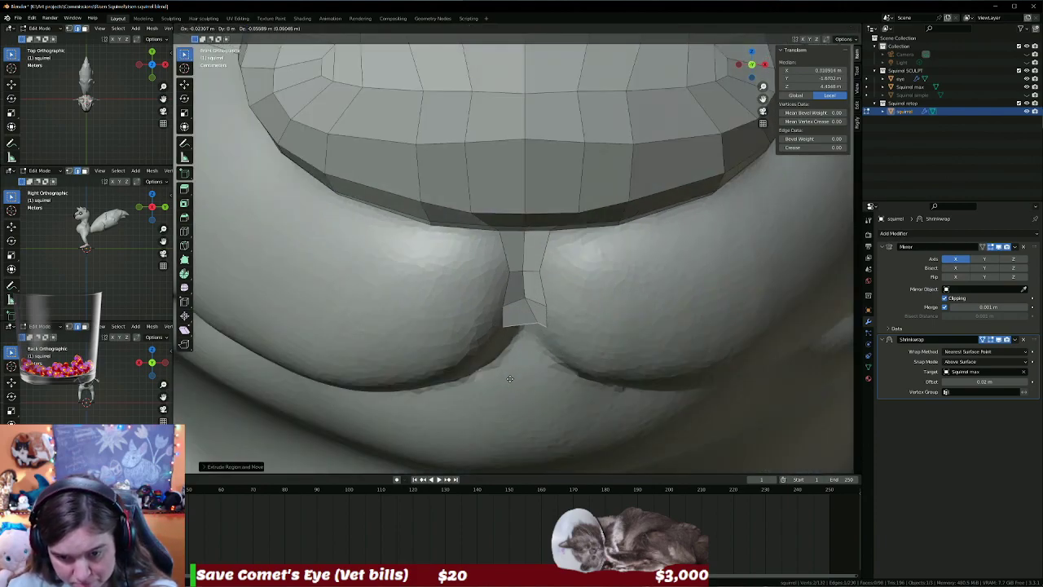
left_click(511, 381)
middle_click_drag(520, 383, 545, 335)
left_click(545, 334)
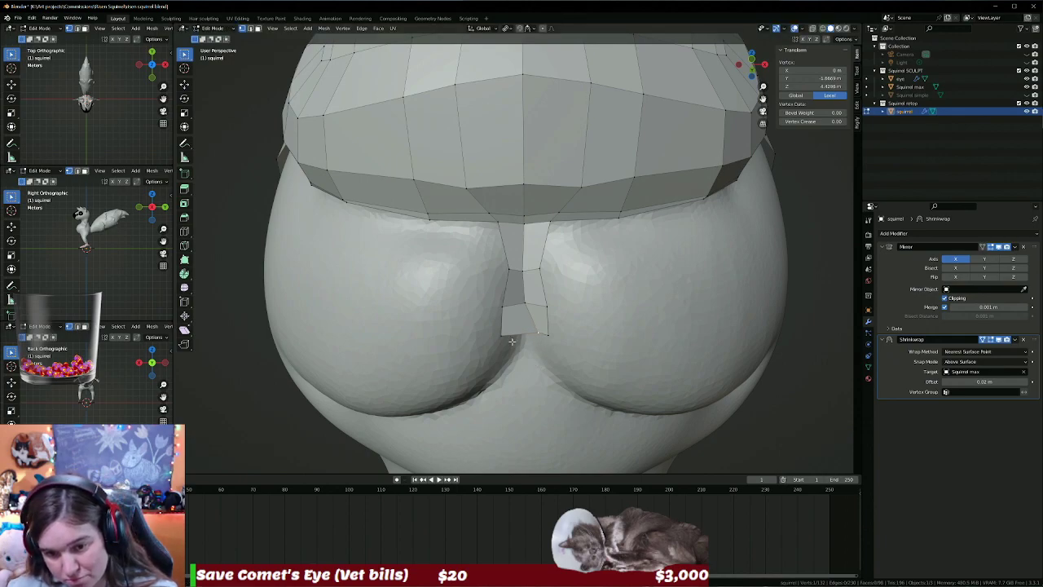
mouse_move(576, 347)
middle_mouse_down()
mouse_move(574, 260)
mouse_move(575, 293)
middle_mouse_up()
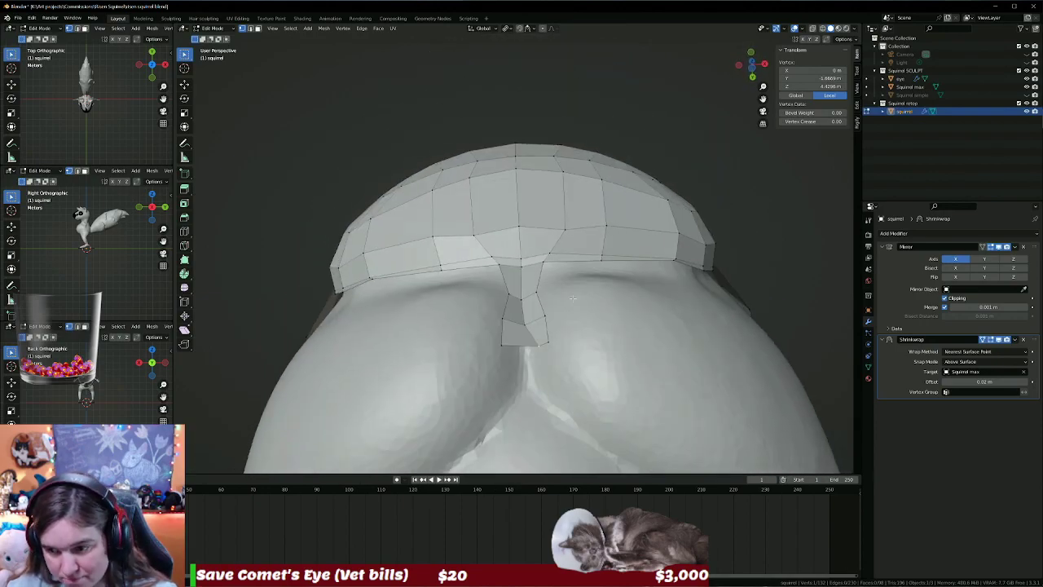
Enable Shrinkwrap on-cage display, pull a spiky vertex back onto the surface, and raise the nose vertex along Z.
left_click(993, 340)
mouse_move(554, 367)
middle_mouse_down()
mouse_move(552, 379)
mouse_move(477, 388)
mouse_move(491, 373)
middle_mouse_up()
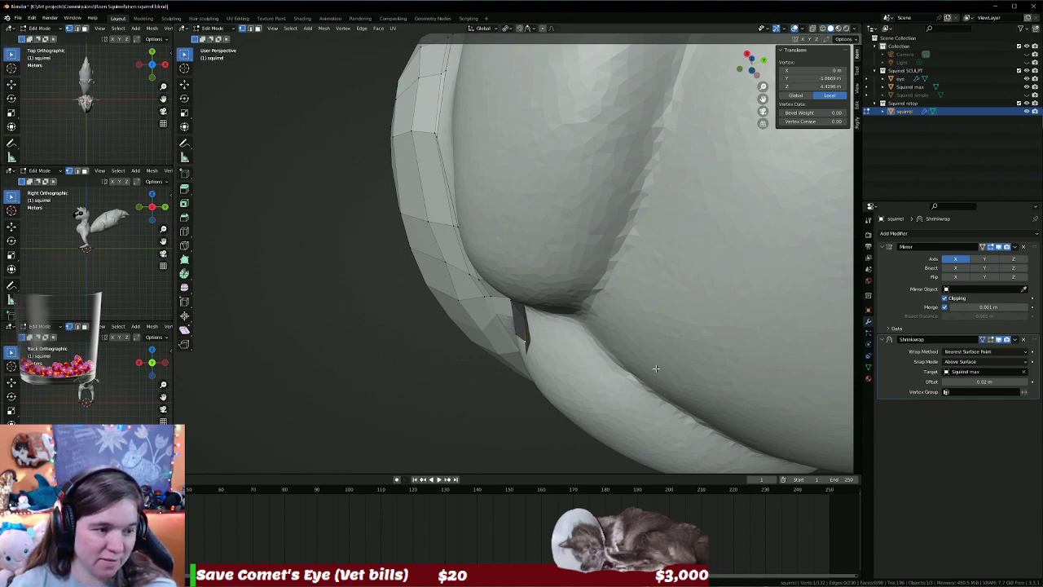
middle_click_drag(672, 381, 554, 326)
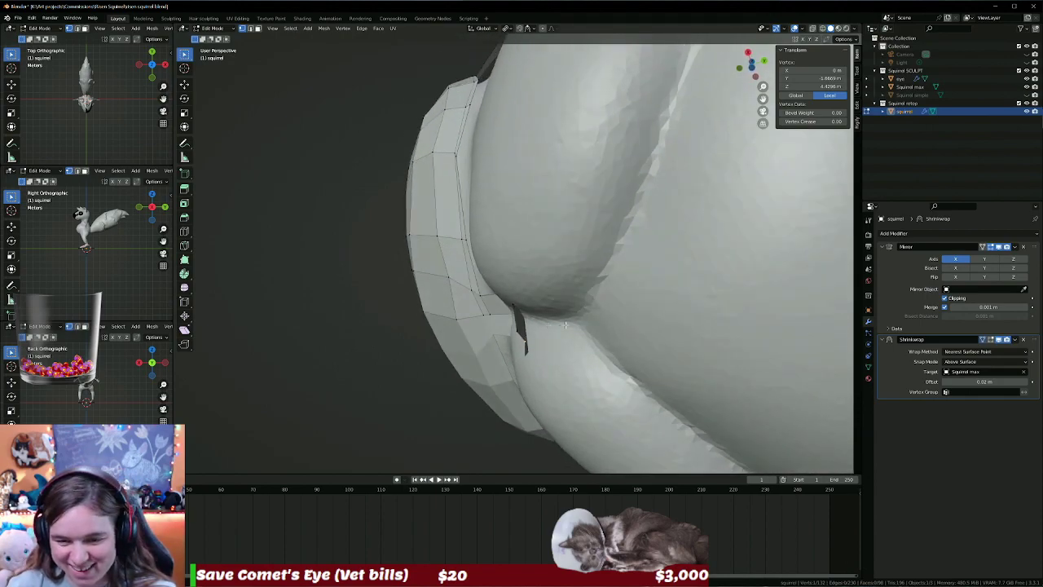
key("g")
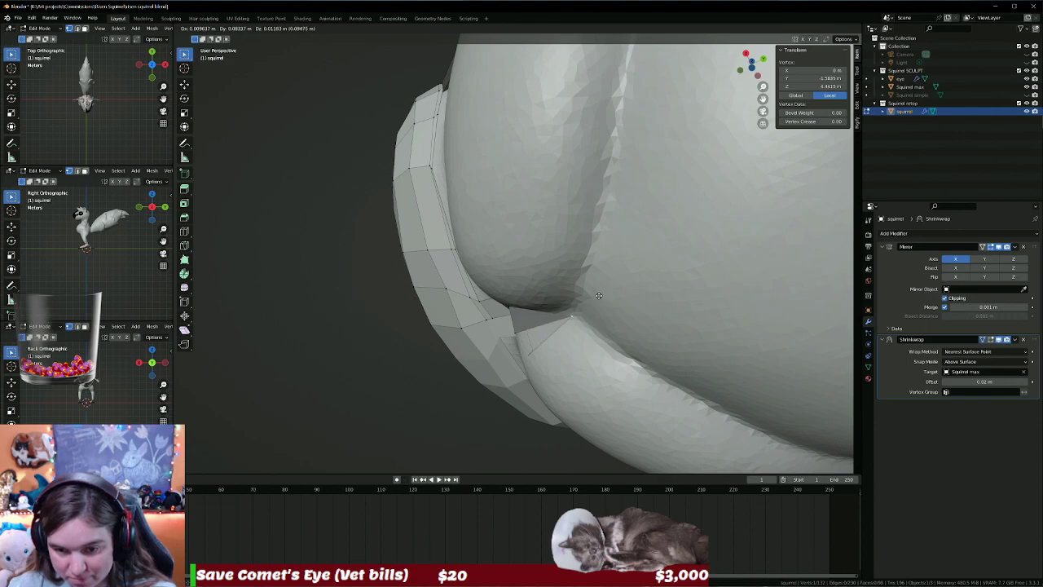
left_click(599, 295)
middle_click_drag(599, 295, 618, 341)
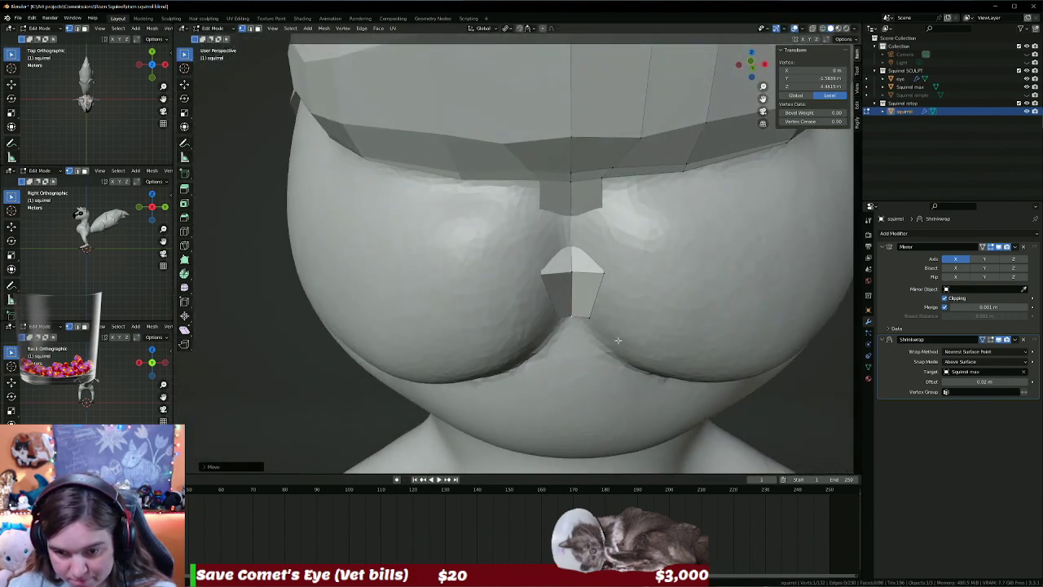
key("g")
key("z")
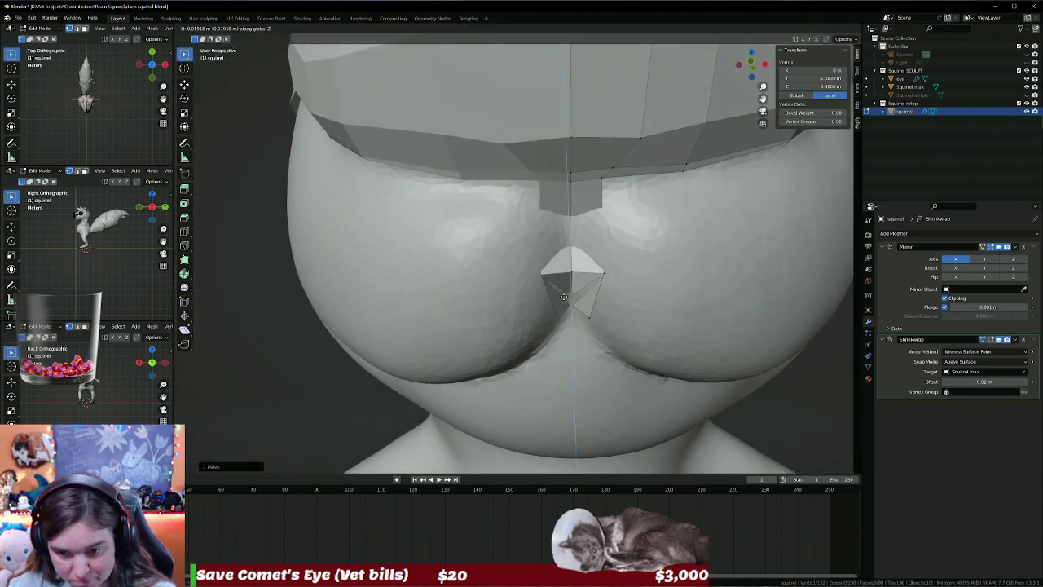
left_click(562, 294)
Refine the nose-tip vertex along Y and upward in front view, check the snapped strip, and clear the selection.
mouse_move(617, 309)
middle_mouse_down()
mouse_move(652, 301)
mouse_move(613, 321)
middle_mouse_up()
key("g")
key("y")
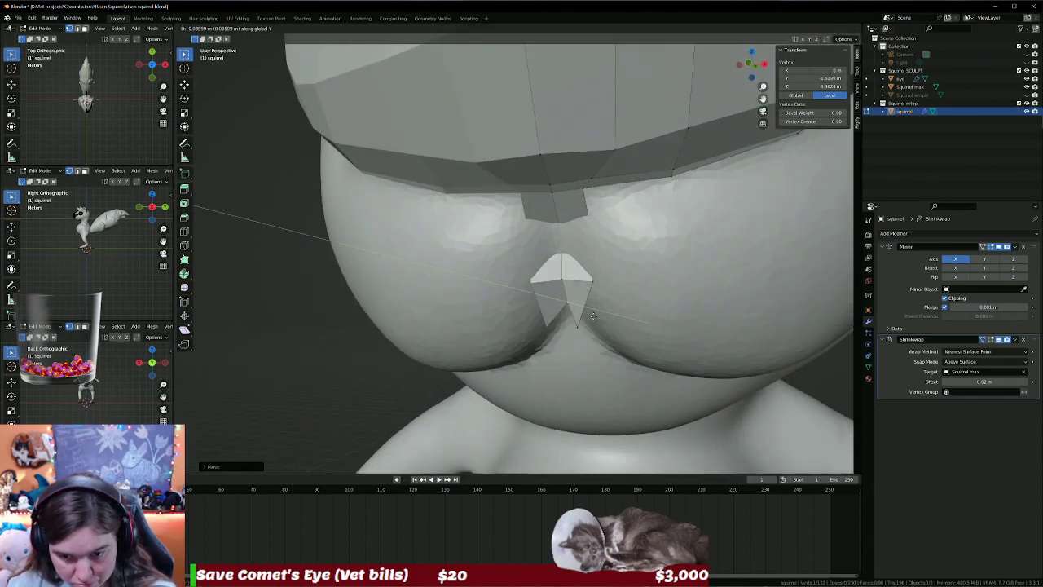
left_click(592, 317)
middle_click_drag(577, 327, 637, 323)
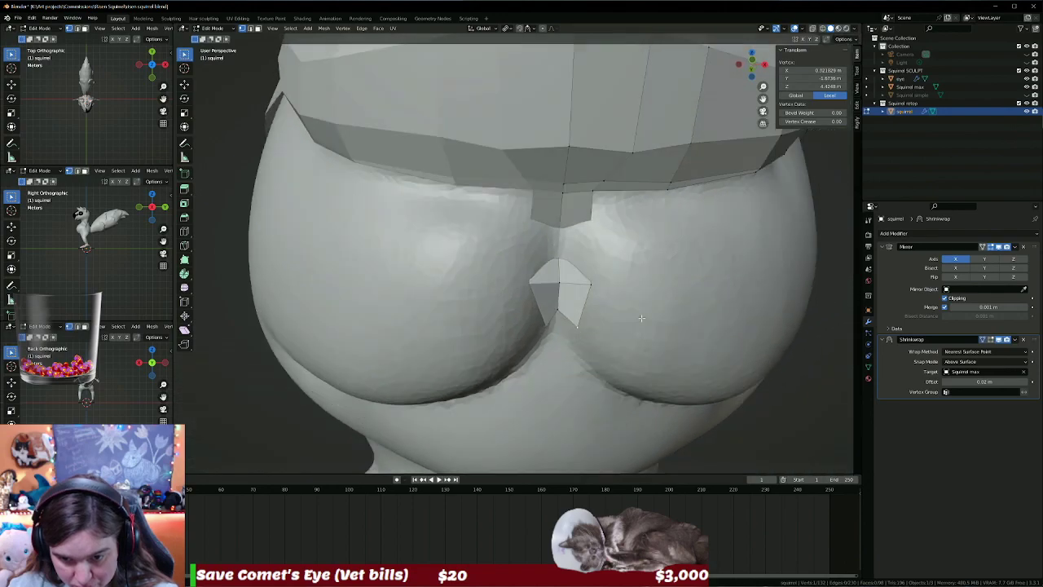
key("KP_1")
key("g")
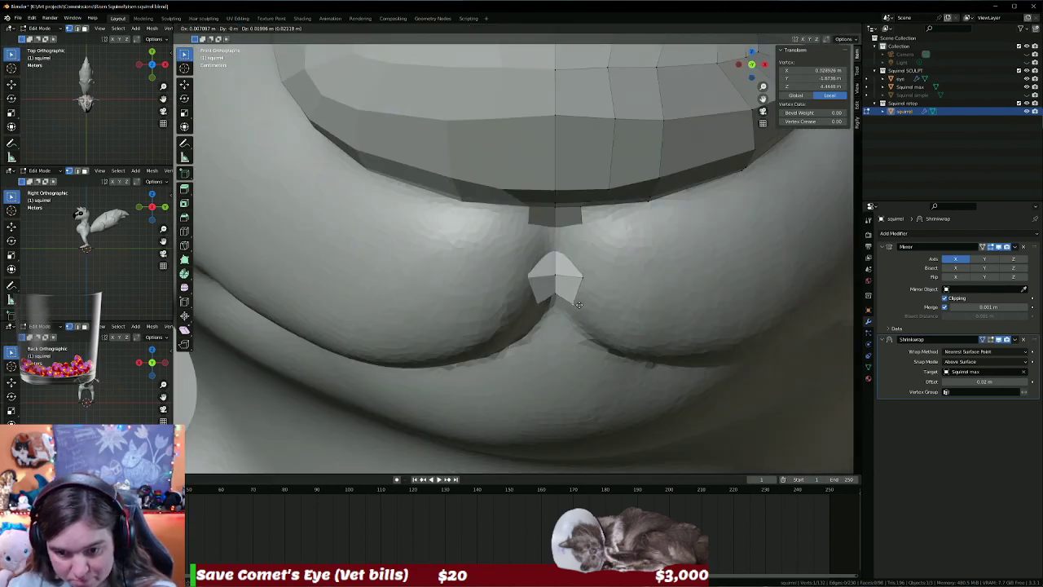
left_click(578, 277)
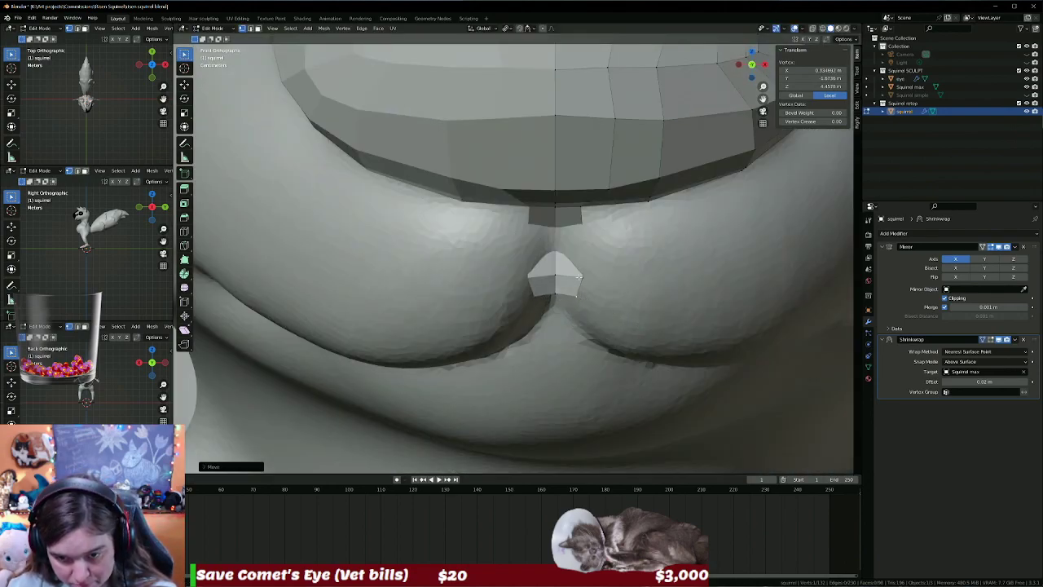
left_click(990, 339)
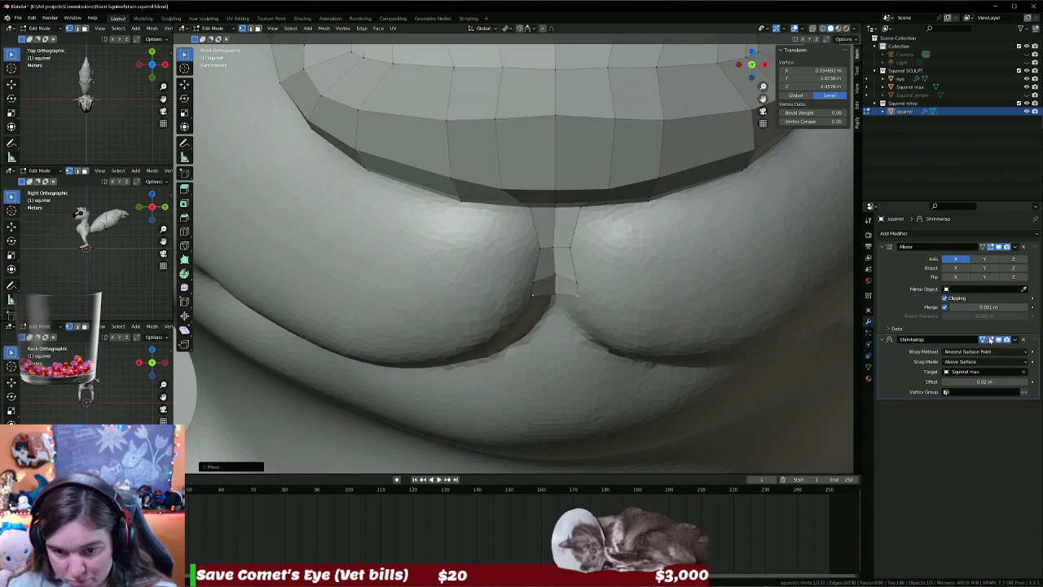
middle_click_drag(586, 309, 570, 304)
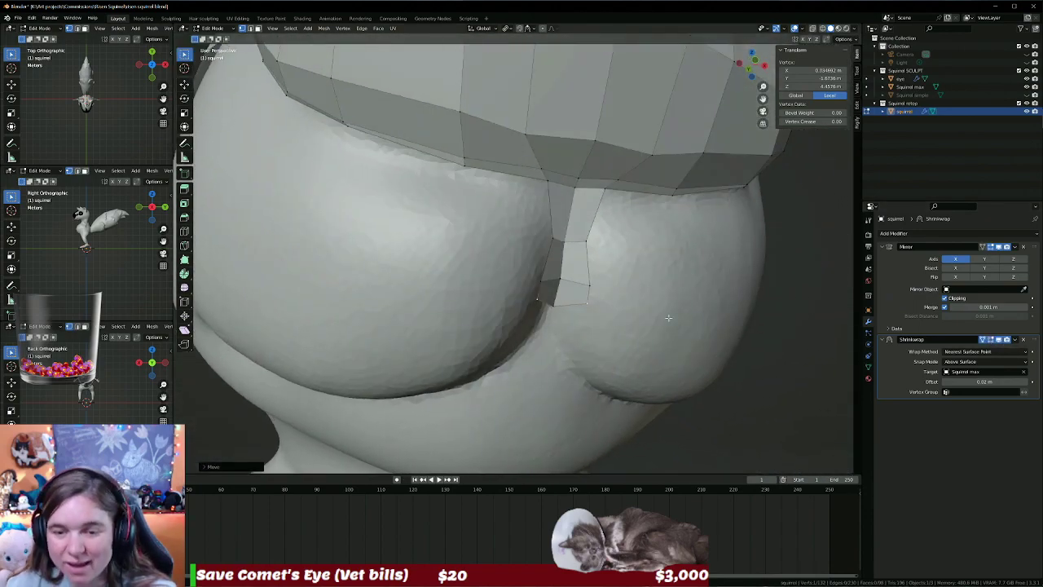
mouse_move(571, 305)
middle_mouse_down()
mouse_move(662, 328)
mouse_move(623, 319)
middle_mouse_up()
key("alt+a")
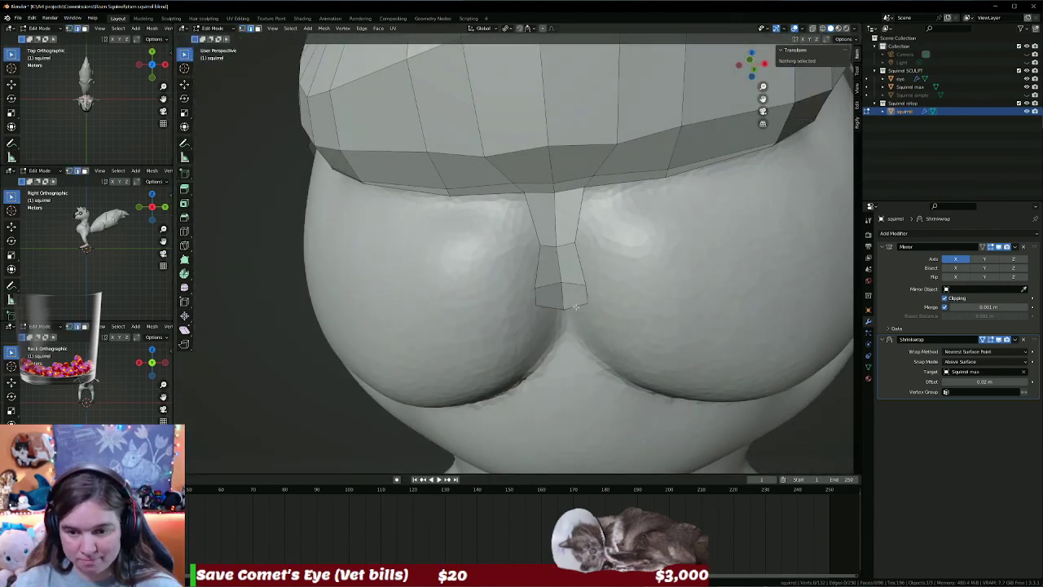
Pull the nose strip's bottom edge and its end vertex downward into better positions.
left_click(576, 306)
key("g")
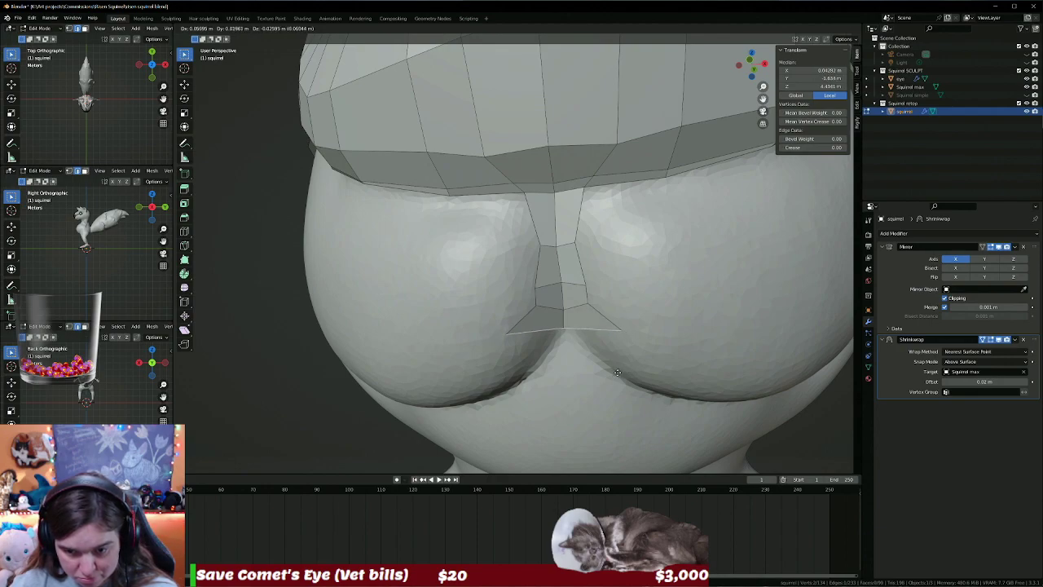
left_click(617, 372)
left_click(619, 332)
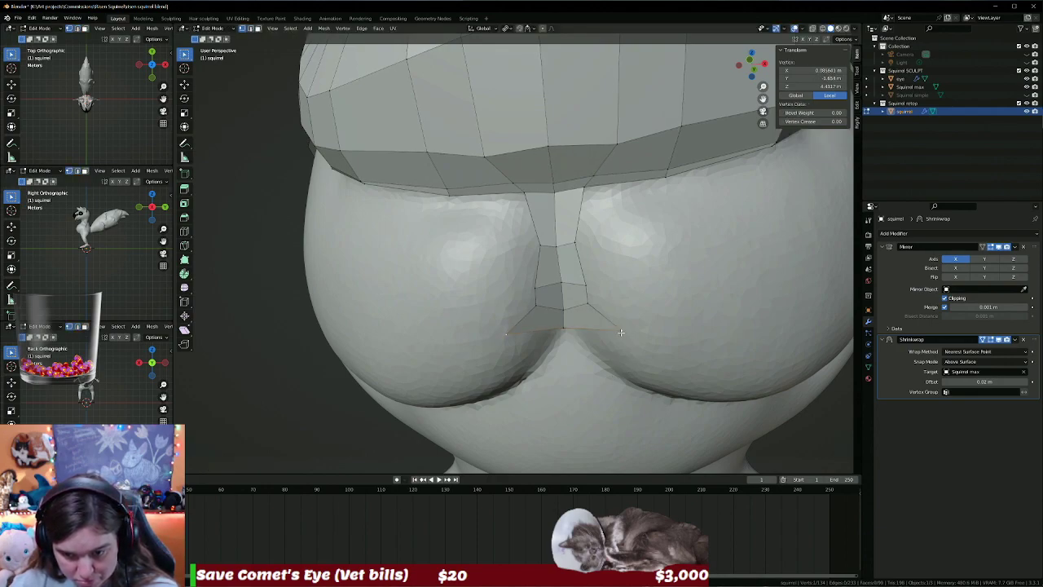
key("g")
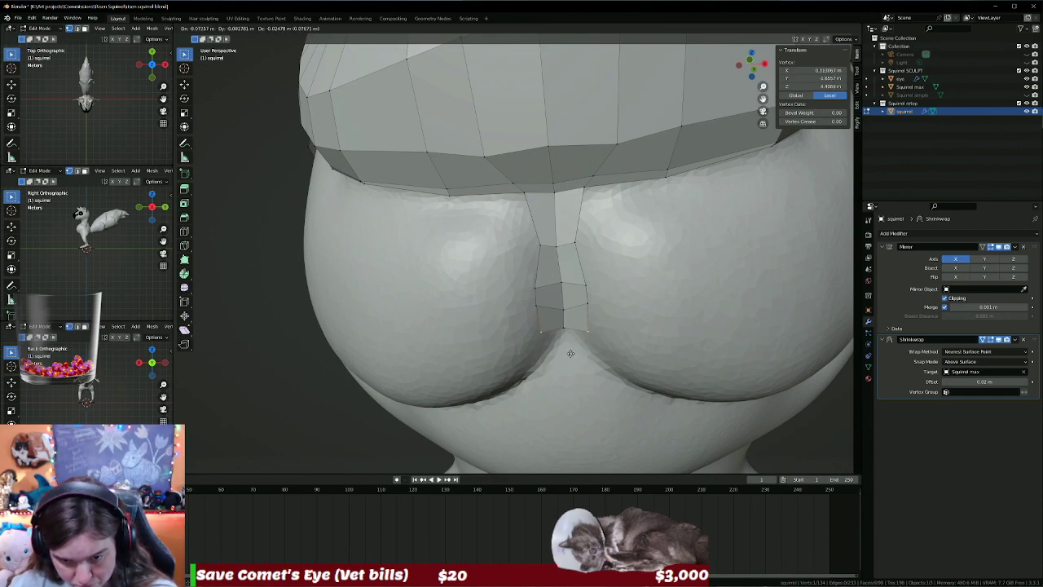
left_click(575, 348)
Extrude the strip's bottom centre vertex downward into a new face below the nose.
middle_click_drag(575, 348, 581, 379)
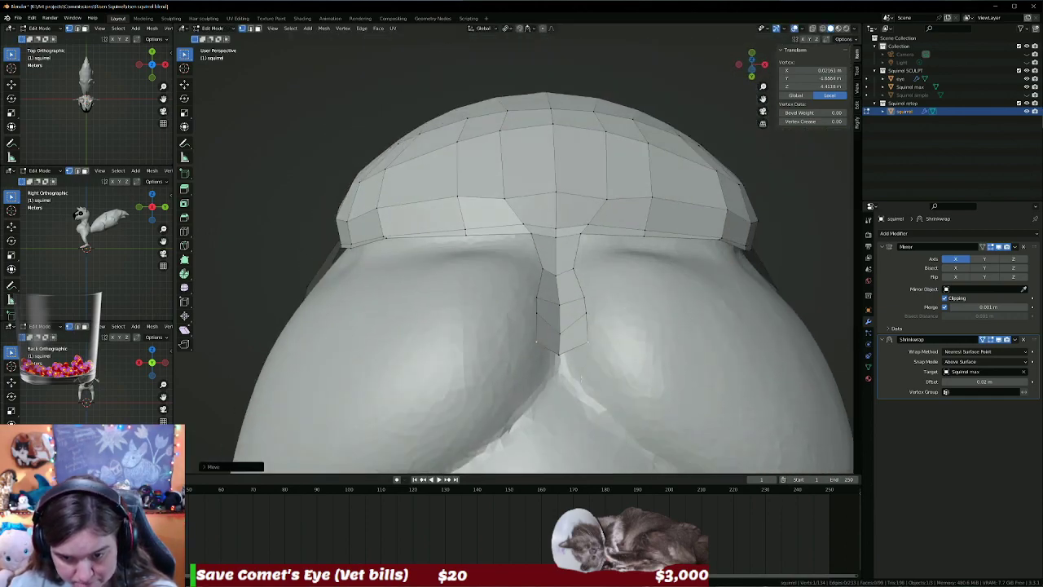
left_click(558, 356)
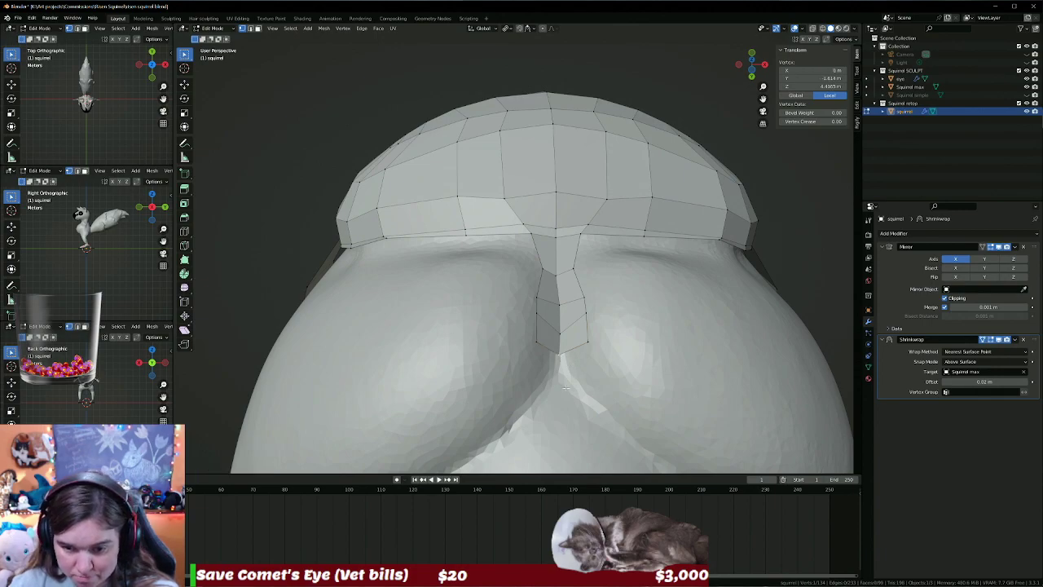
middle_click_drag(558, 356, 565, 419)
middle_click_drag(578, 379, 585, 390)
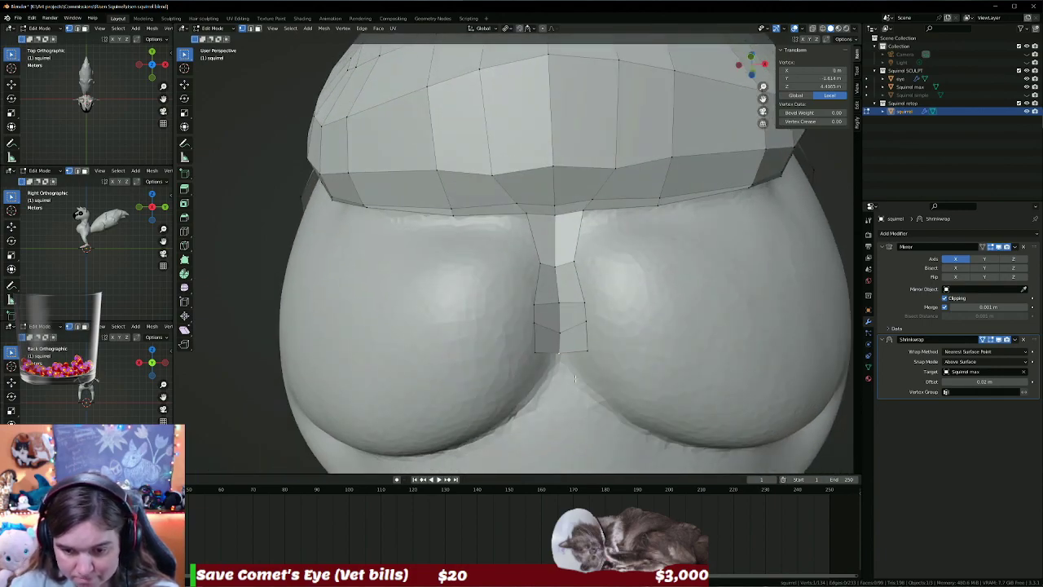
key("g")
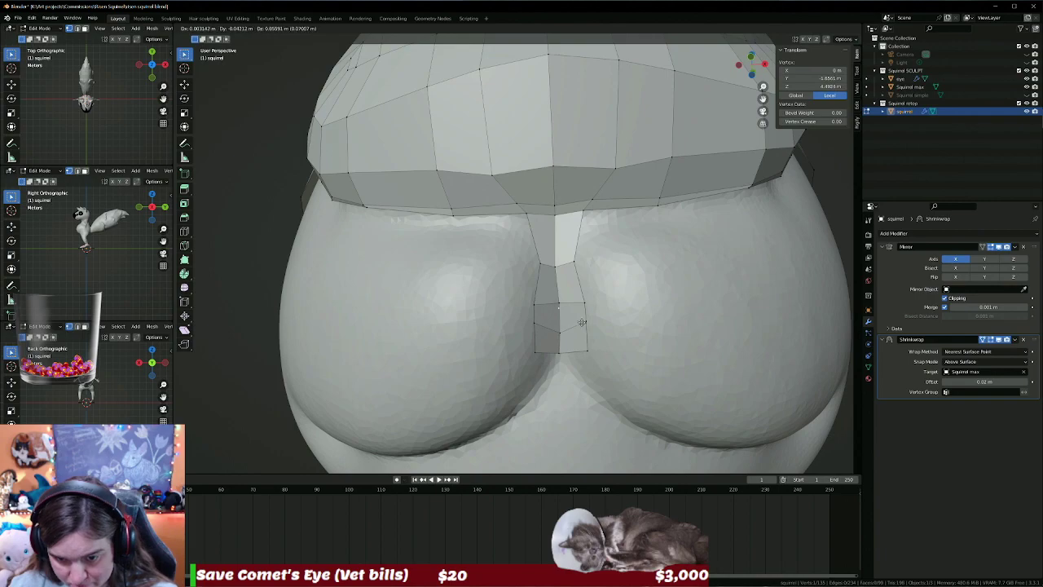
left_click(577, 399)
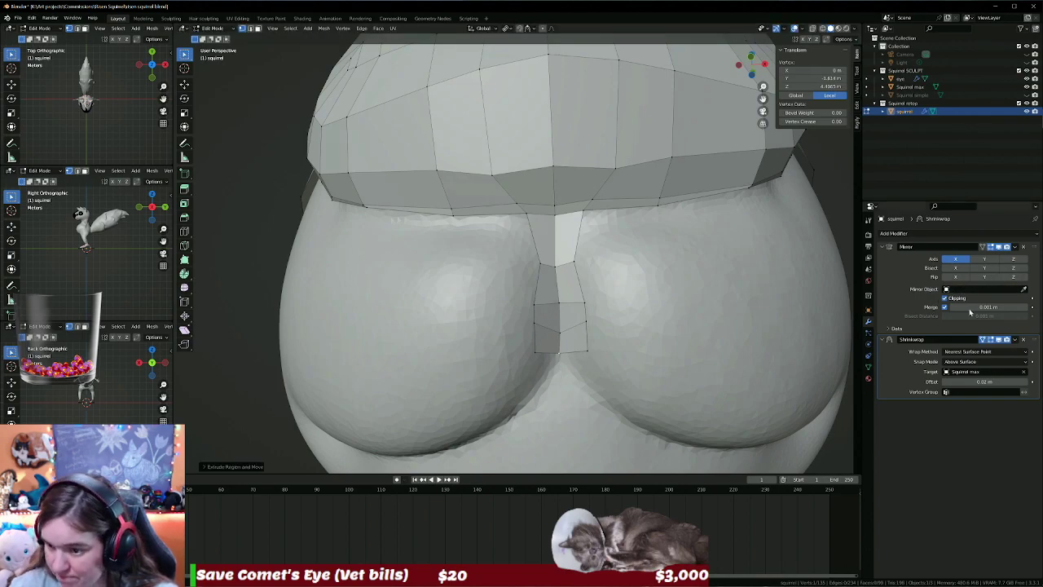
With snapping to the sculpt toggled, extrude one more step below the nose, adjust its vertex, then deselect.
left_click(992, 341)
mouse_move(671, 407)
middle_mouse_down()
mouse_move(641, 374)
mouse_move(564, 399)
mouse_move(555, 366)
middle_mouse_up()
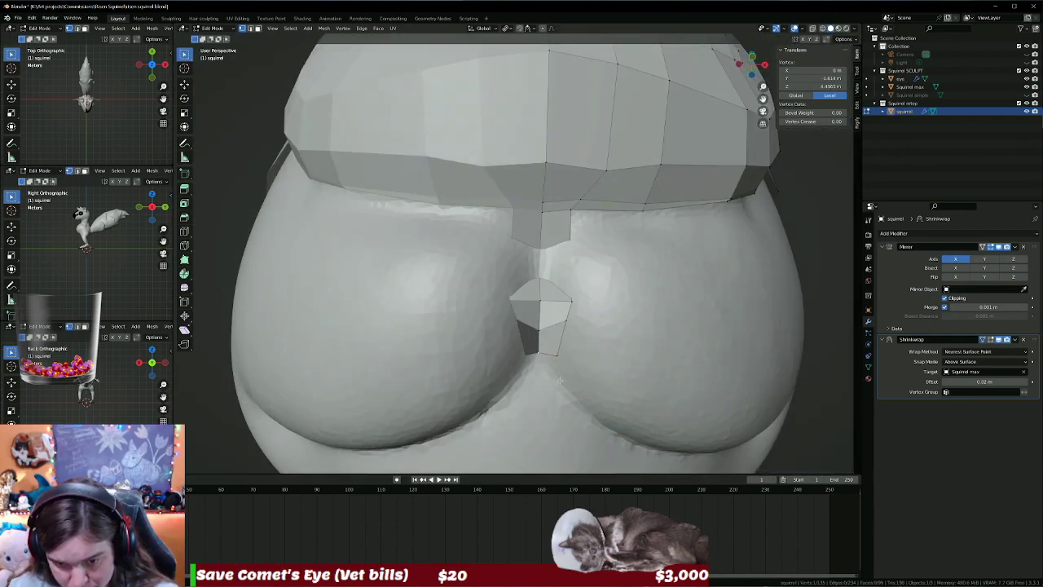
key("g")
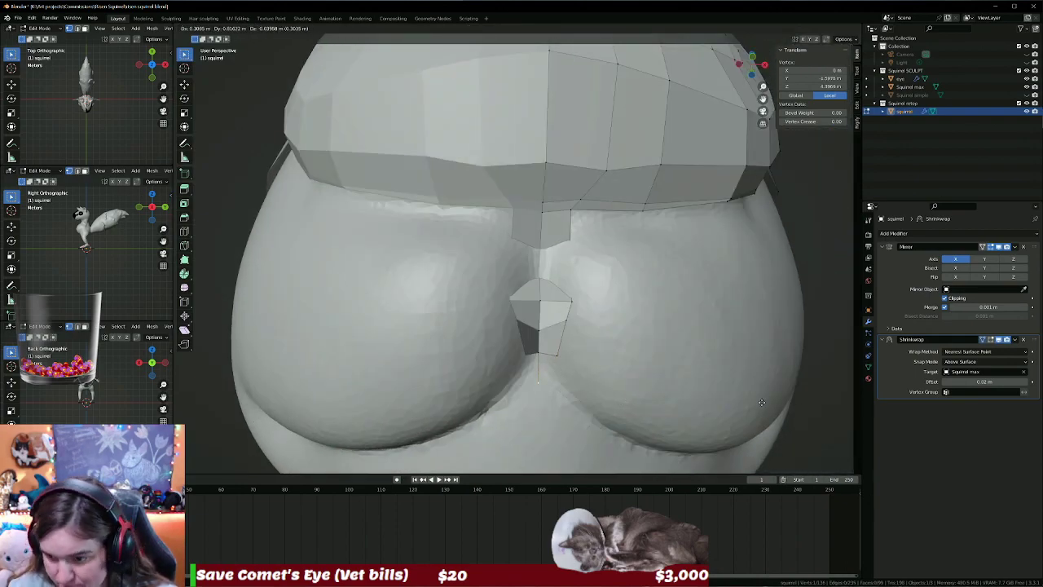
left_click(690, 409)
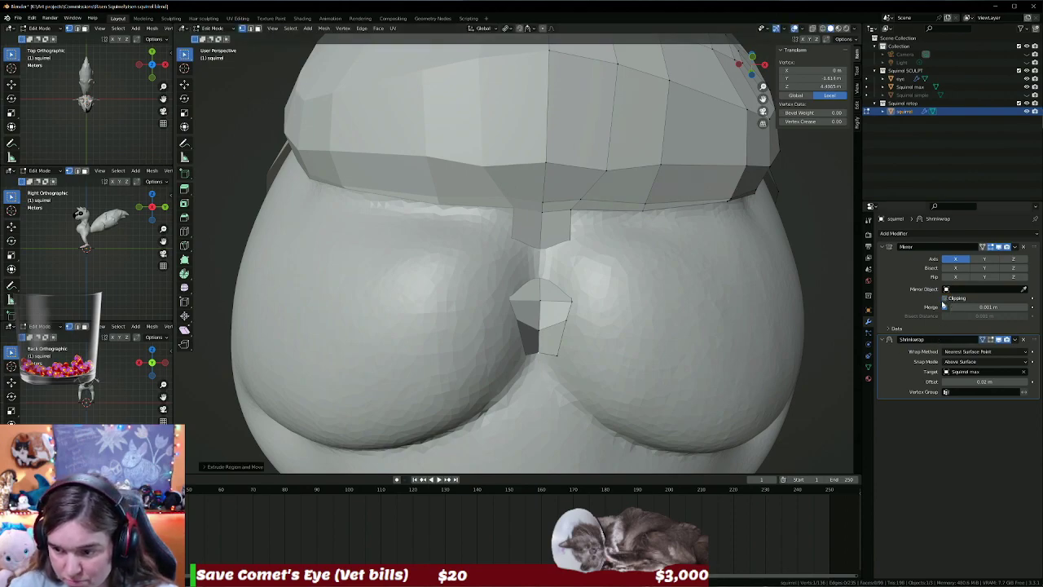
key("g")
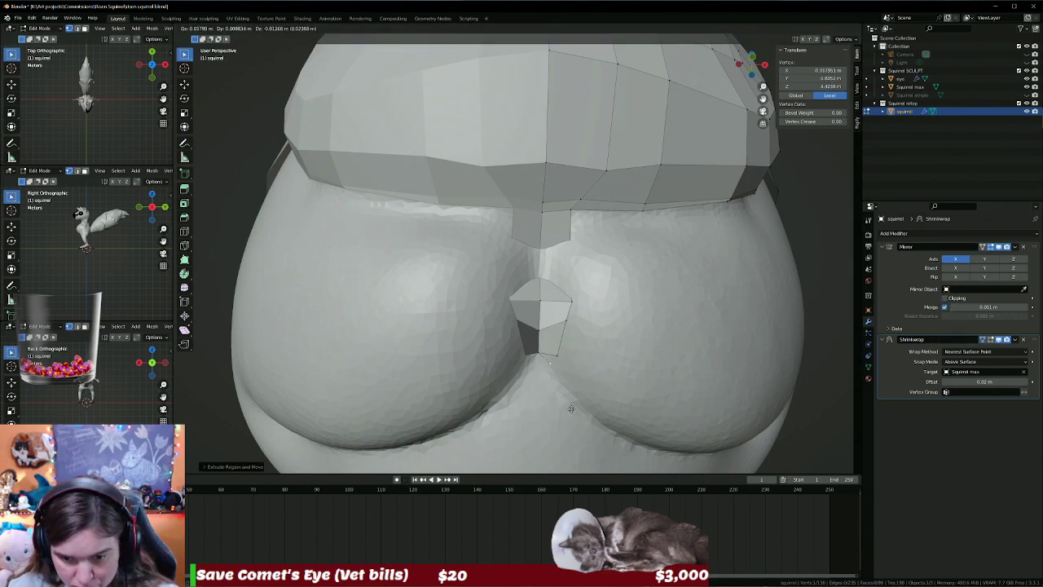
left_click(575, 420)
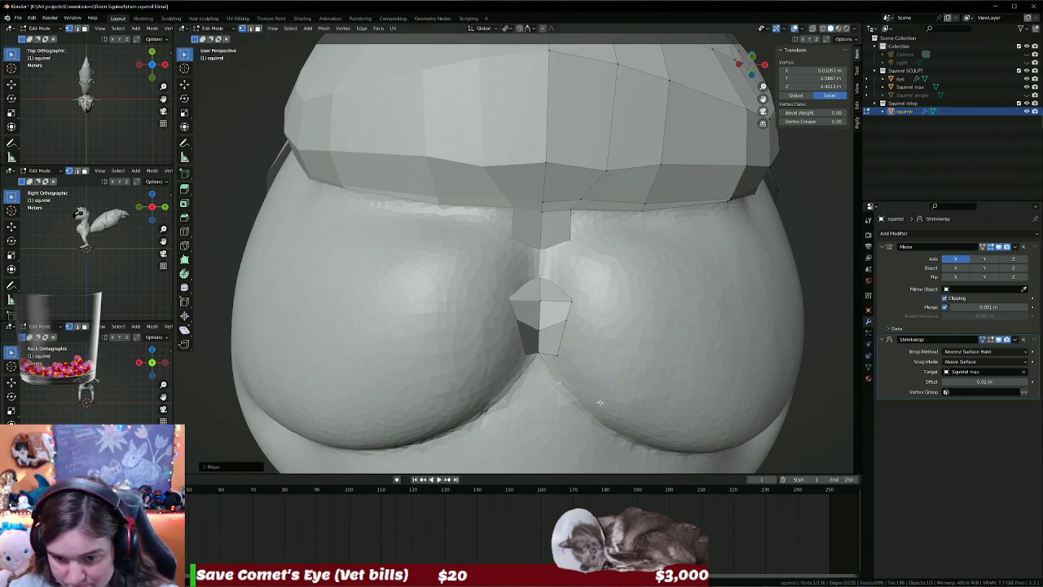
middle_click_drag(600, 402, 598, 407)
left_click(599, 406)
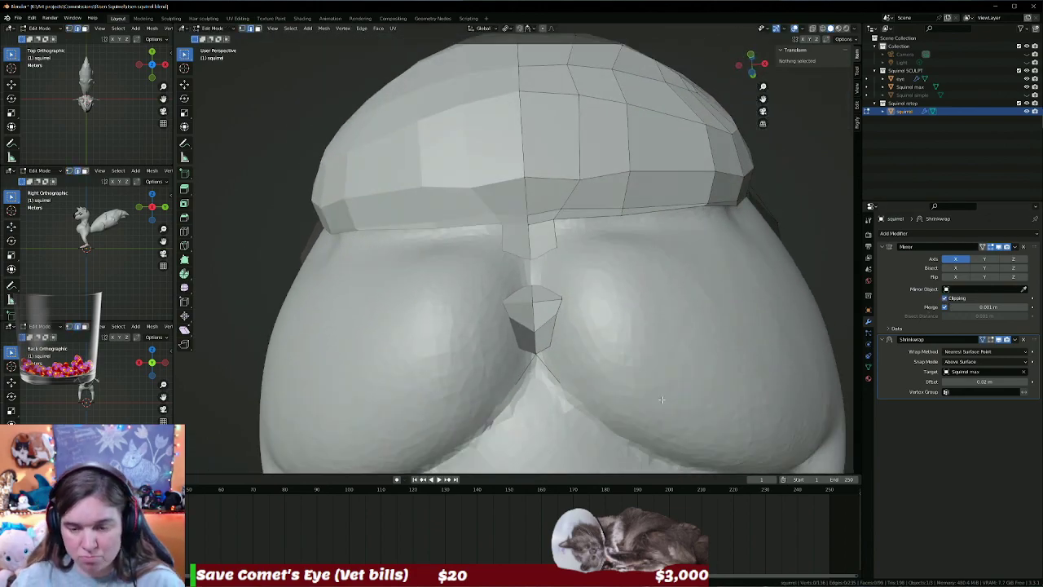
In vertex mode, extrude a vertex below the nose toward the cheek and fill a face, then undo the fill.
key("1")
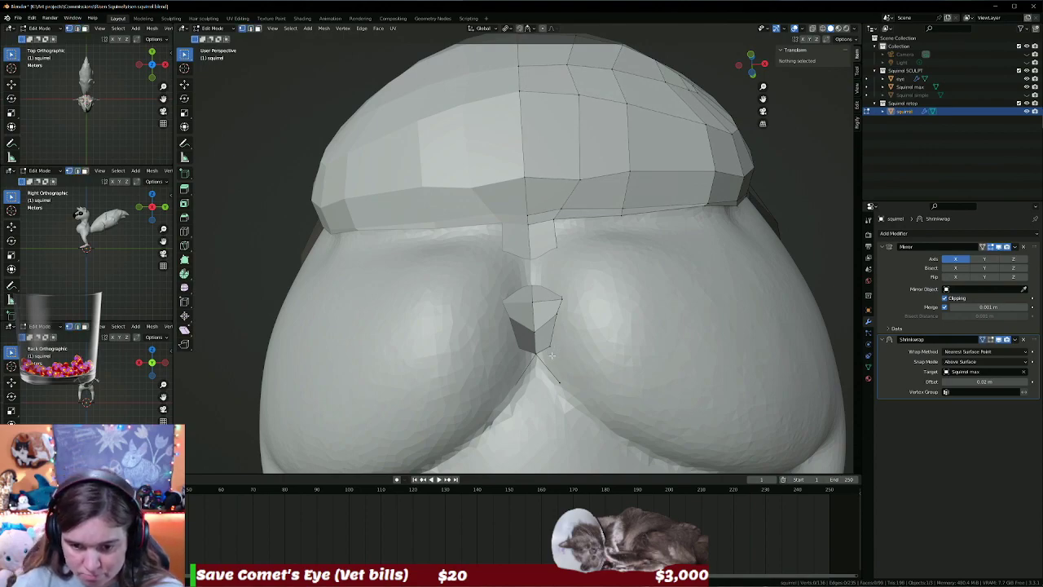
left_click(551, 346)
key("g")
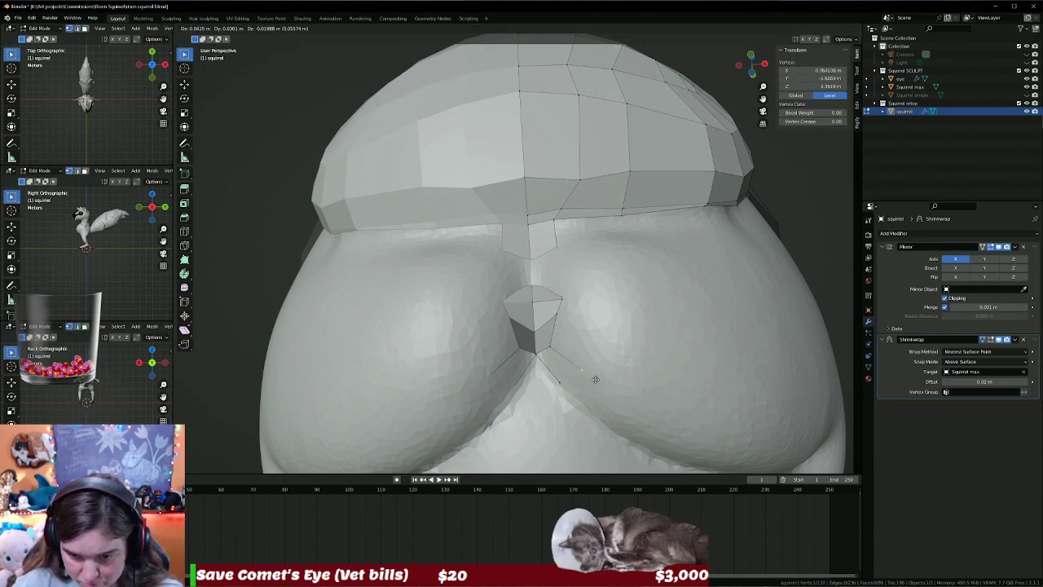
left_click(593, 379)
left_click(562, 359, "shift")
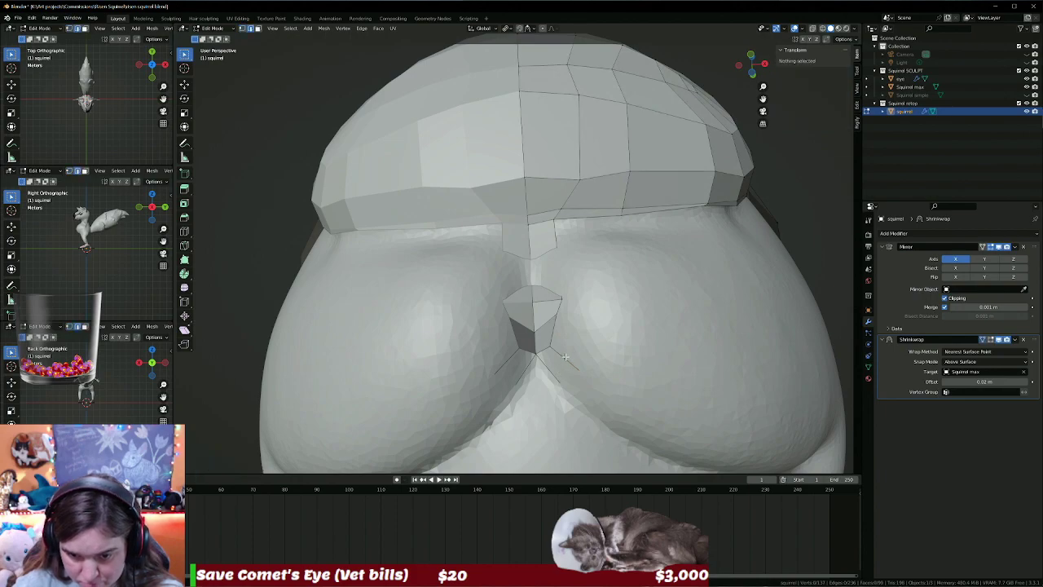
left_click(545, 368, "shift")
key("f")
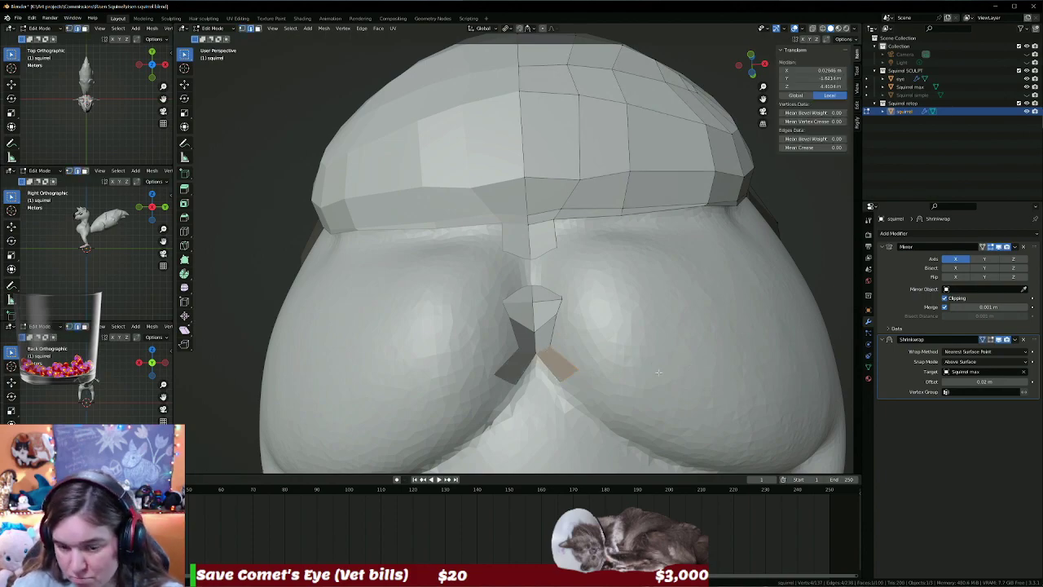
key("ctrl+z")
Extrude the edge twice along the underside of the cheek to start the crease strip.
mouse_move(693, 309)
middle_mouse_down()
mouse_move(779, 147)
mouse_move(712, 235)
mouse_move(586, 264)
mouse_move(591, 307)
middle_mouse_up()
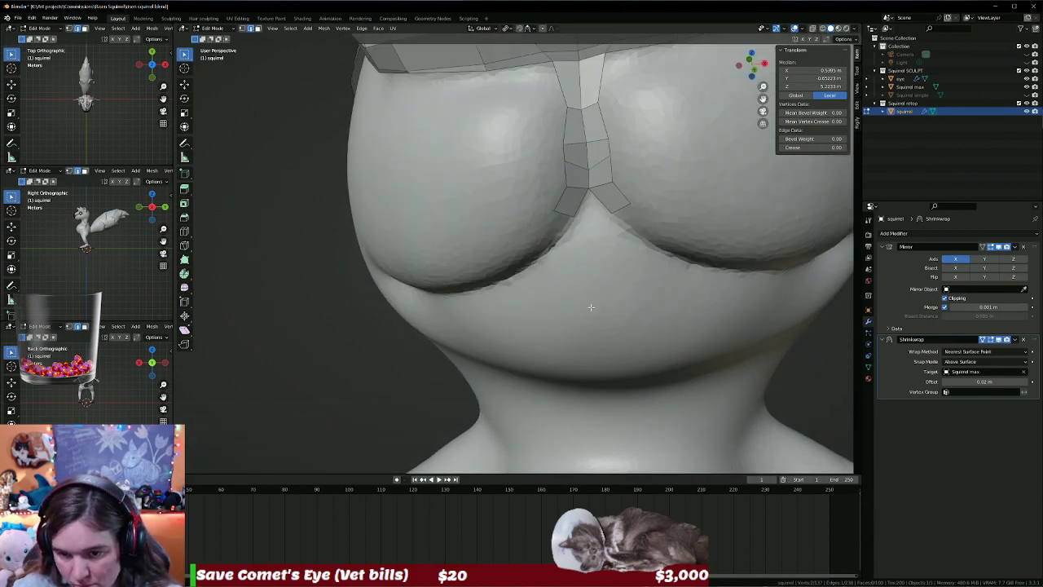
key("e")
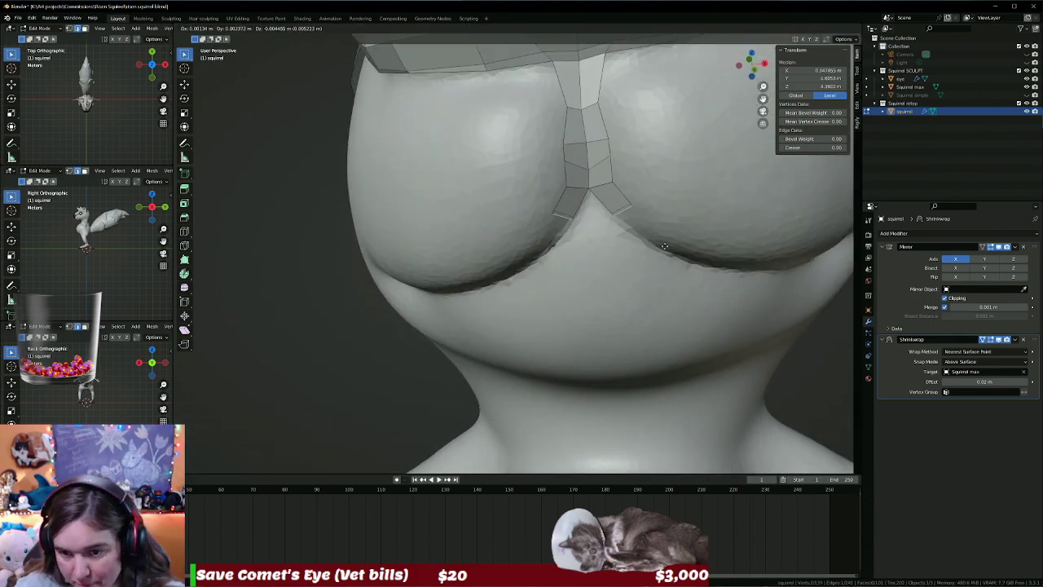
left_click(697, 258)
mouse_move(693, 275)
middle_mouse_down()
mouse_move(728, 241)
mouse_move(657, 271)
mouse_move(568, 348)
middle_mouse_up()
key("g")
left_click(708, 222)
key("g")
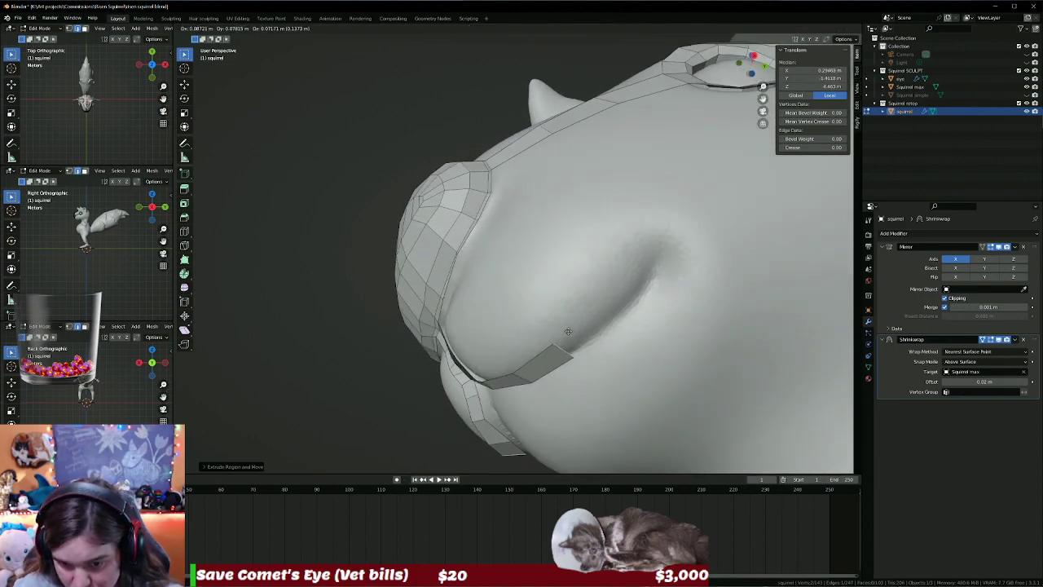
Extrude several more crease-strip segments around the snout lobe, bending them upward toward the back of the cheek.
left_click(567, 331)
key("e")
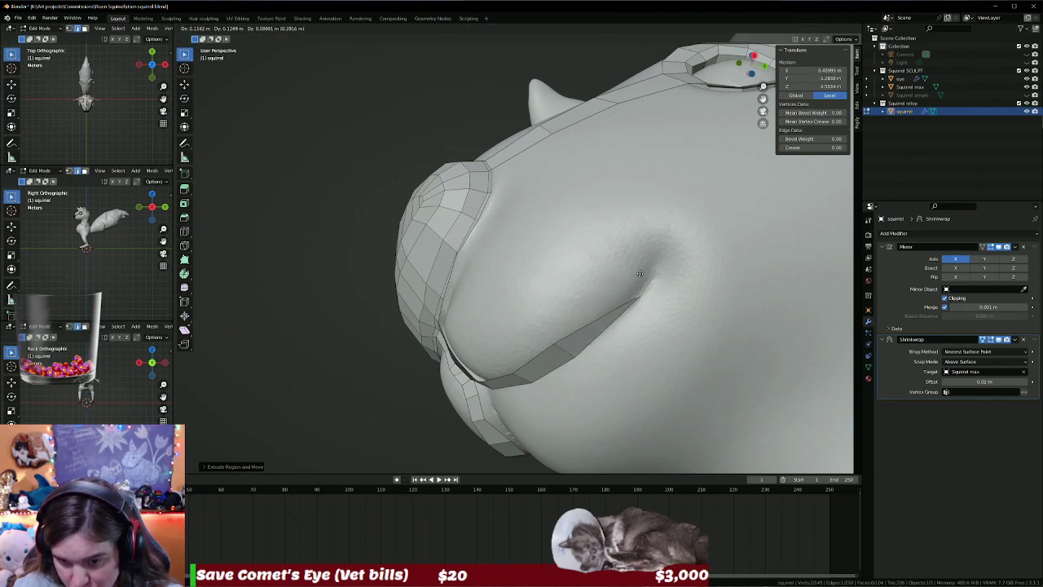
left_click(638, 274)
key("e")
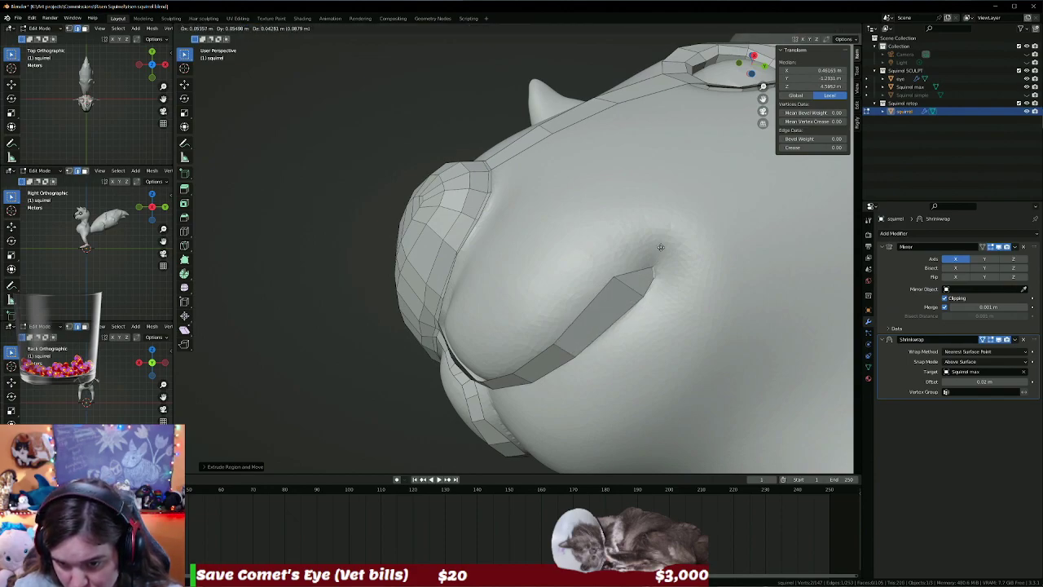
left_click(662, 244)
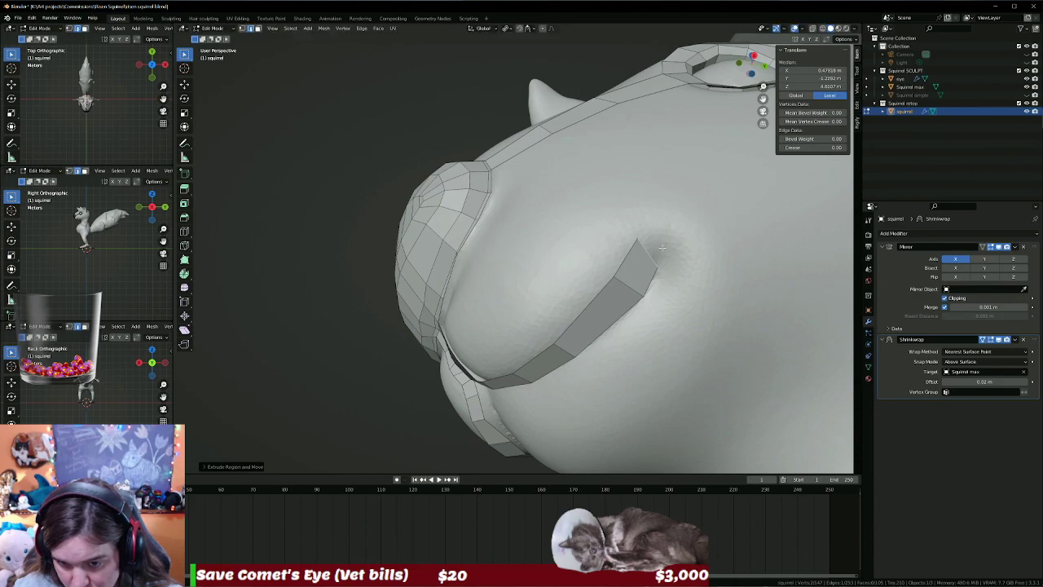
mouse_move(663, 245)
middle_mouse_down()
mouse_move(738, 263)
mouse_move(654, 282)
middle_mouse_up()
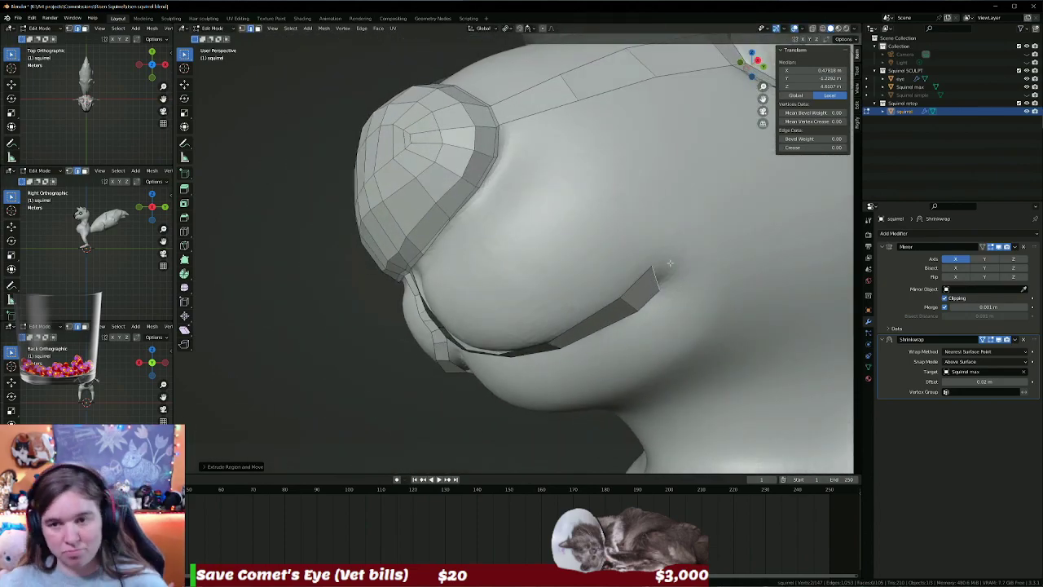
middle_click_drag(686, 261, 693, 244)
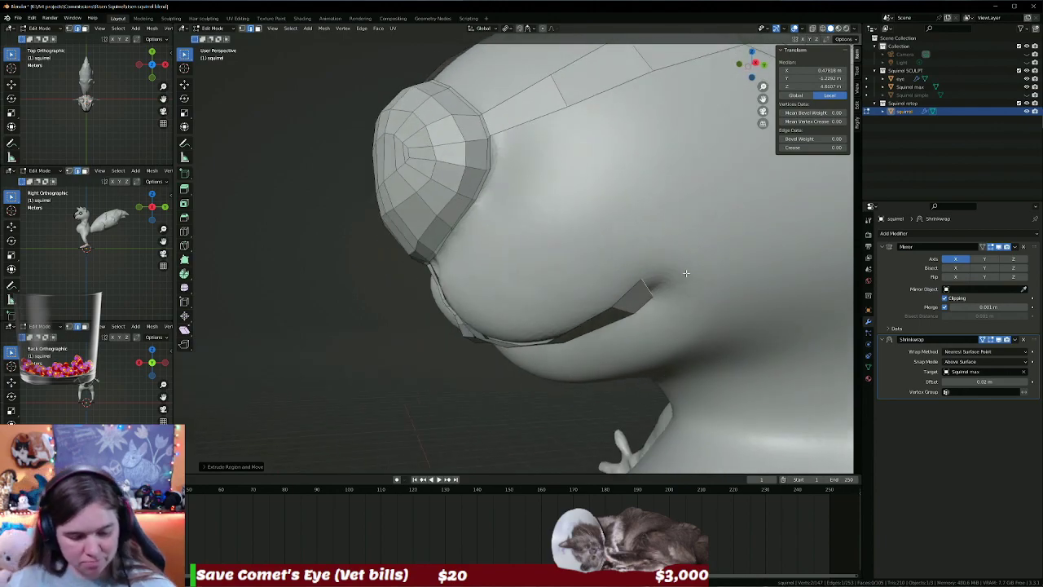
key("e")
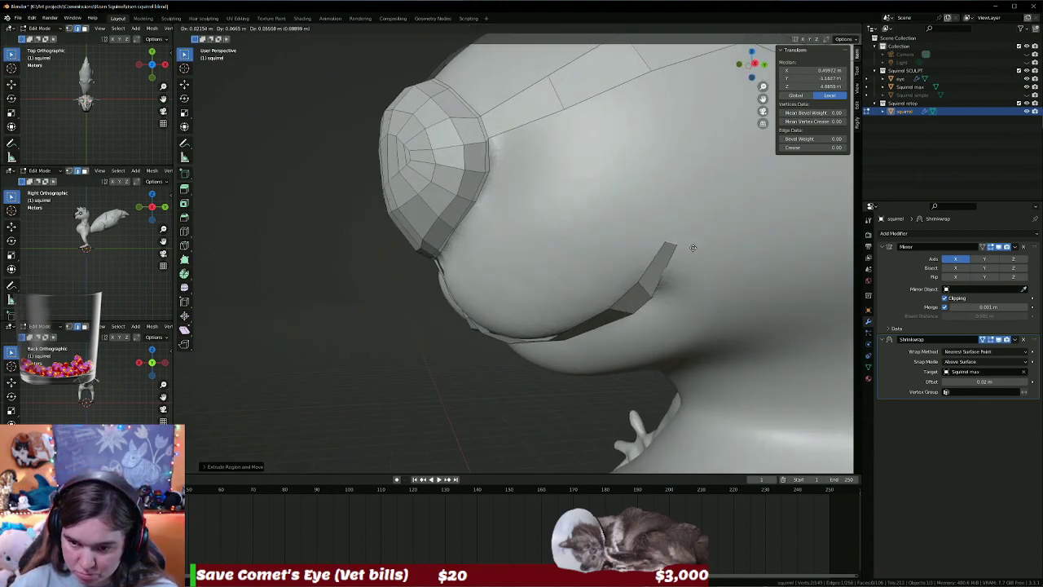
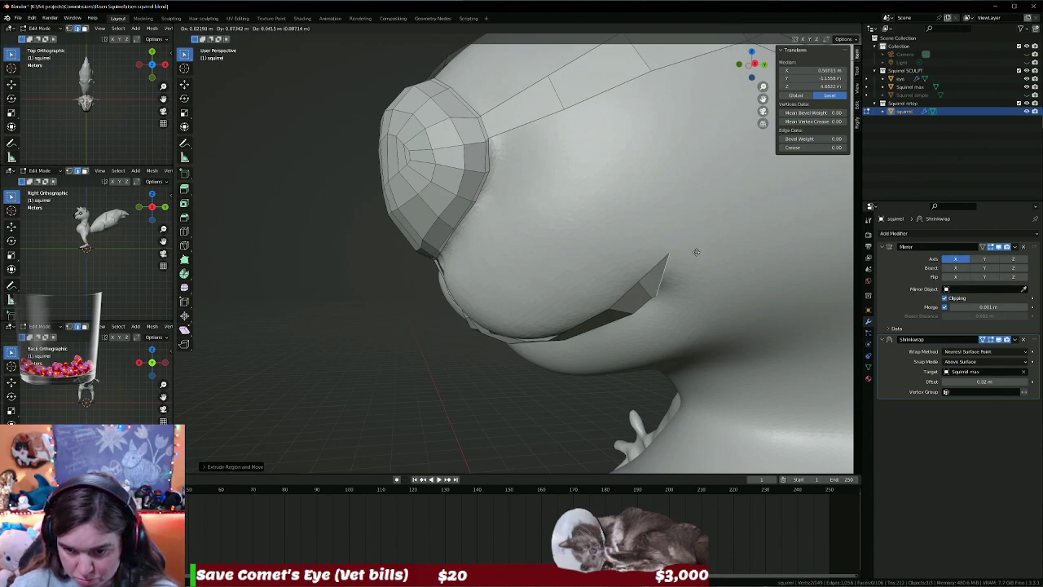
Extrude the strip's tip edge into a new cheek face, then rotate and scale it down.
left_click(690, 255)
mouse_move(691, 255)
middle_mouse_down()
mouse_move(452, 298)
mouse_move(559, 272)
middle_mouse_up()
key("e")
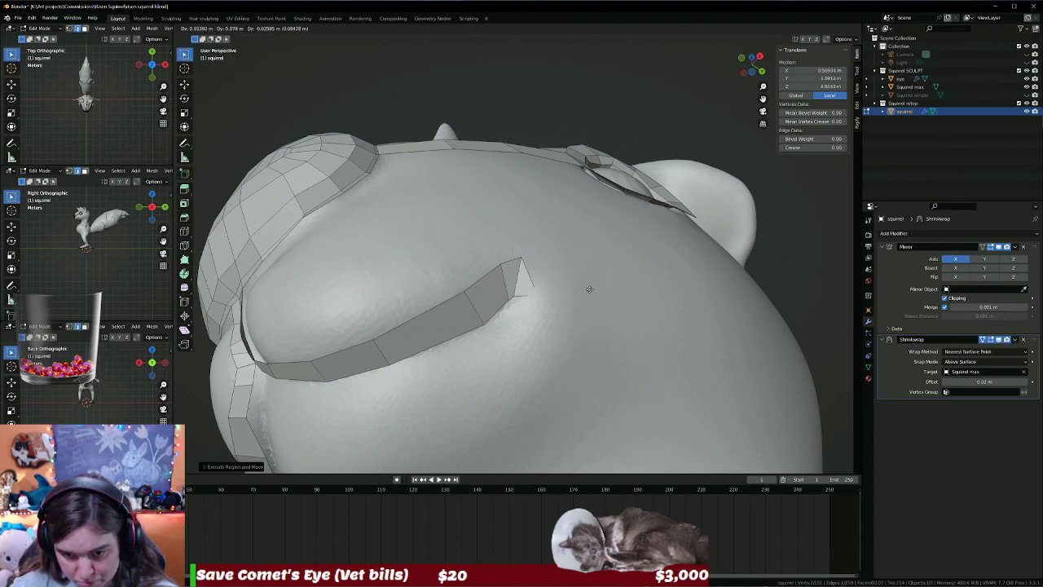
key("r")
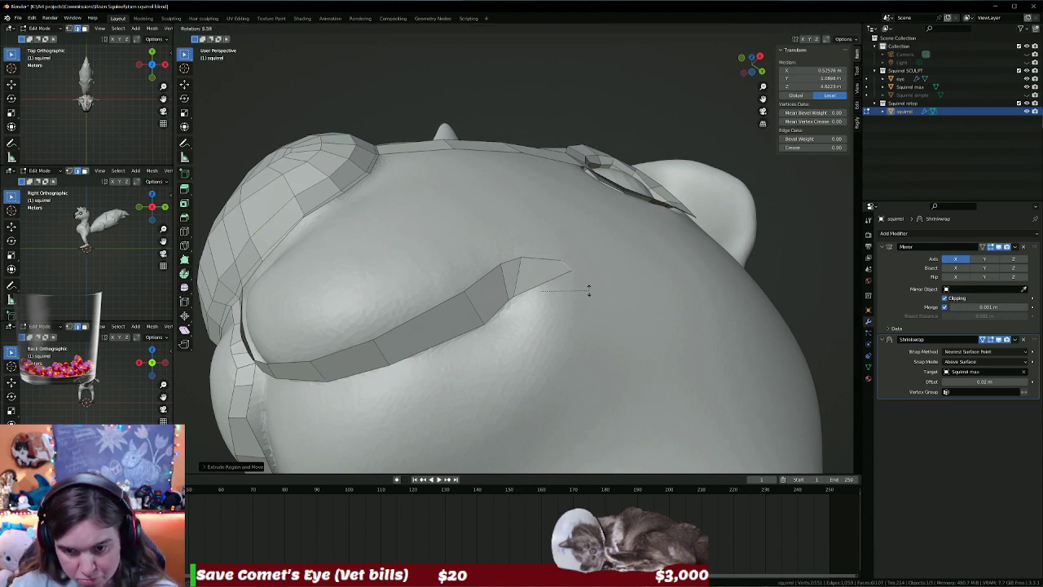
left_click(562, 311)
middle_click_drag(562, 311, 558, 316)
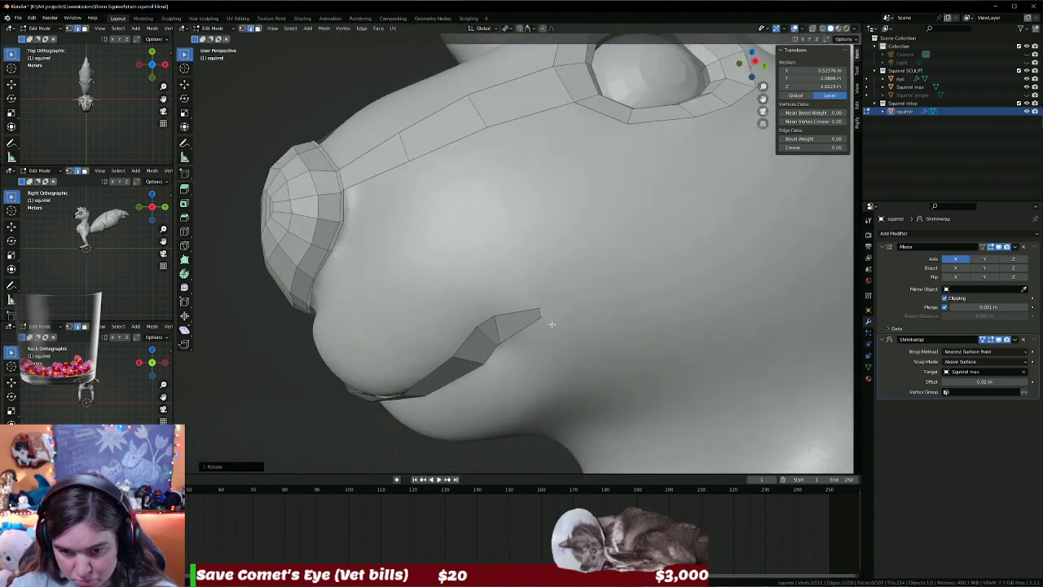
key("s")
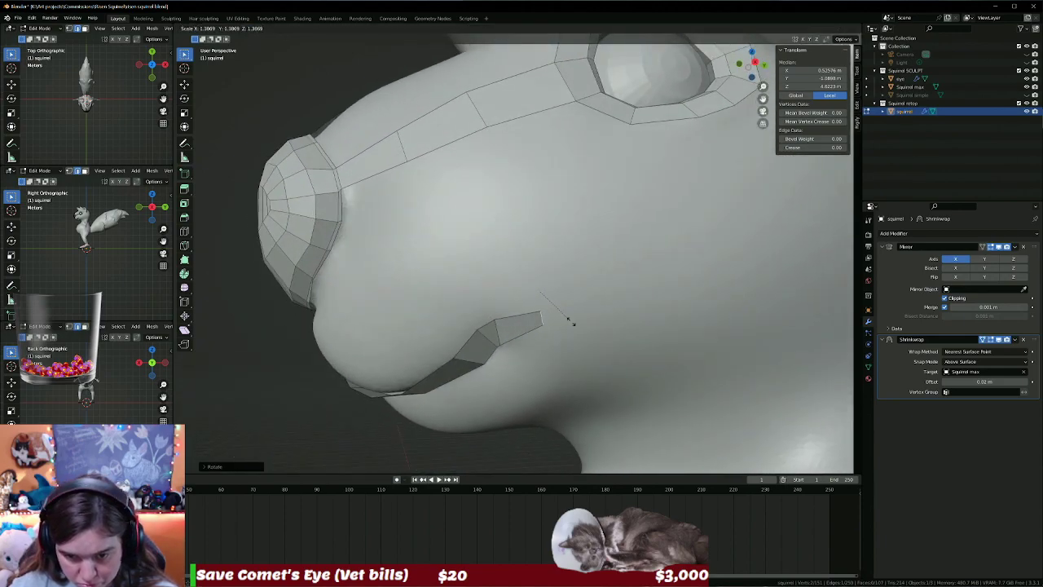
Move the new flap's tip vertex so it sits on the cheek sculpt.
left_click(542, 312)
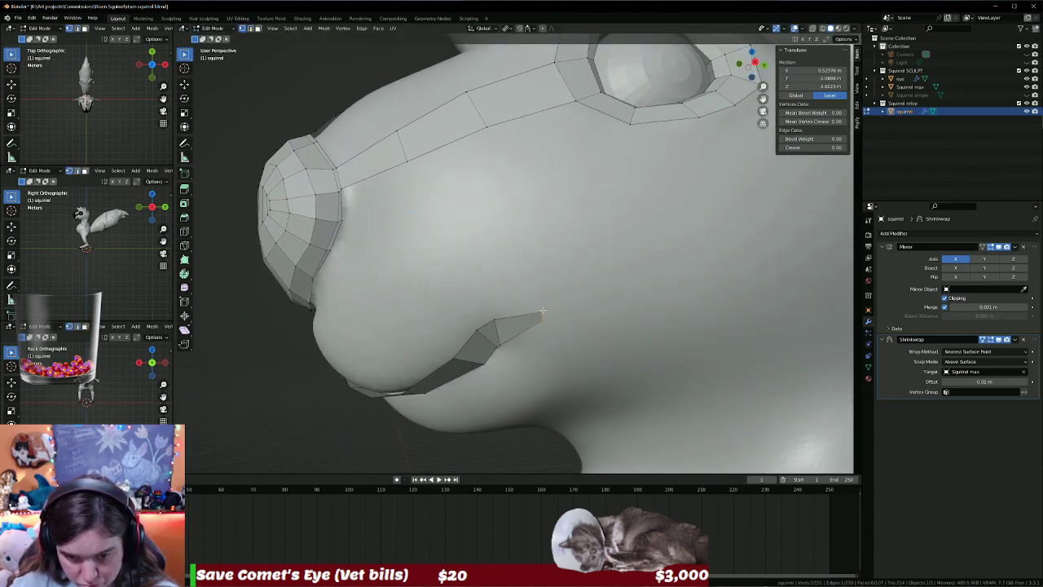
left_click_drag(539, 312, 537, 315)
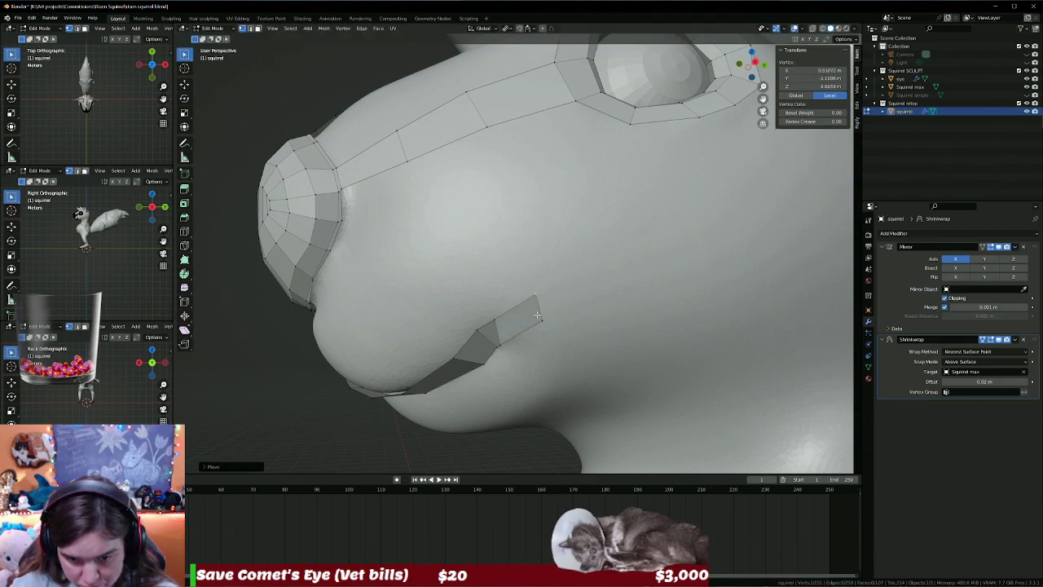
key("g")
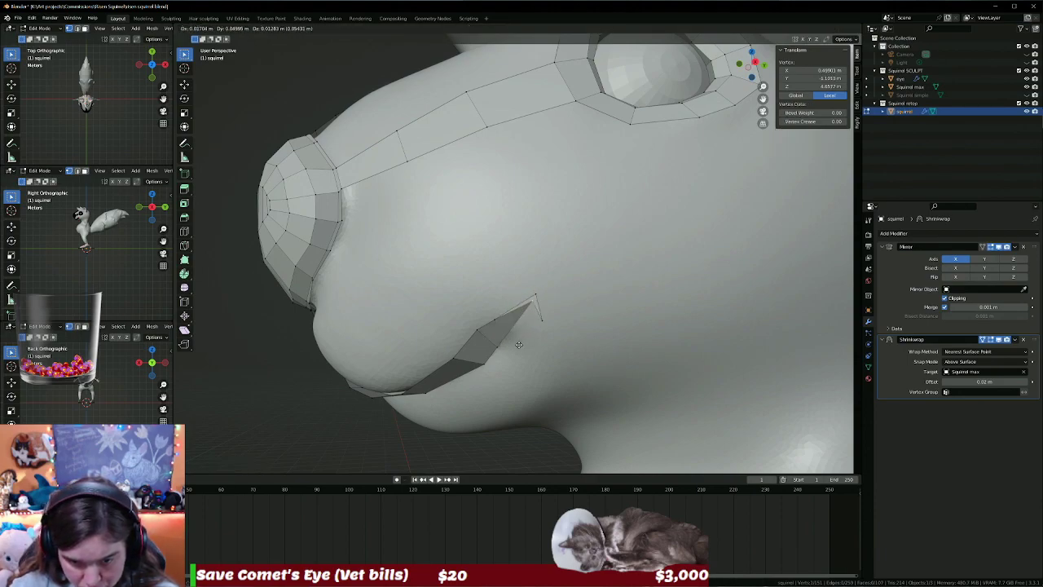
left_click(516, 346)
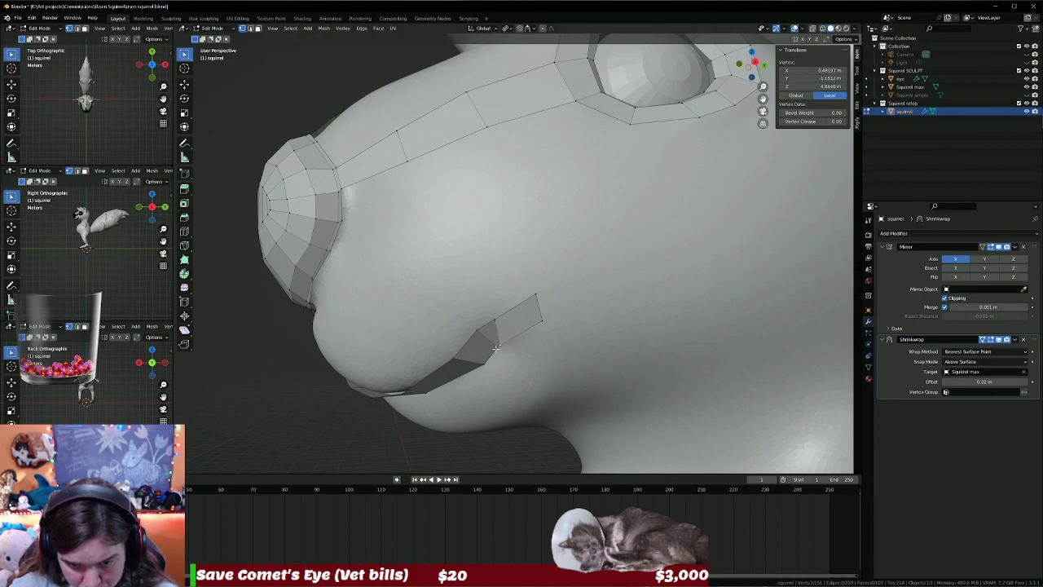
key("g")
left_click(481, 331)
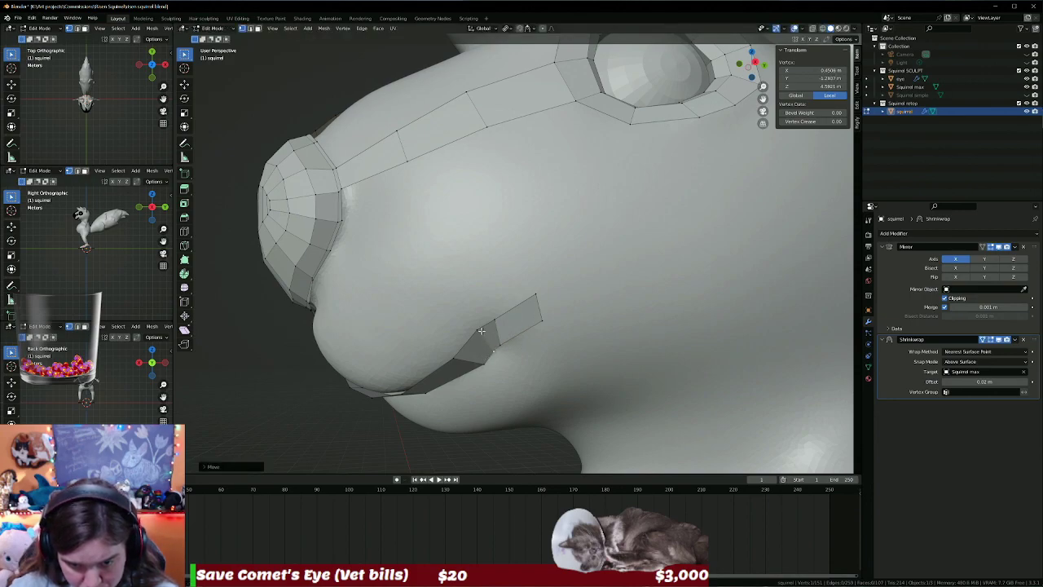
Clear the selection and pick the flap vertex beside the strip.
key("g")
key("Escape")
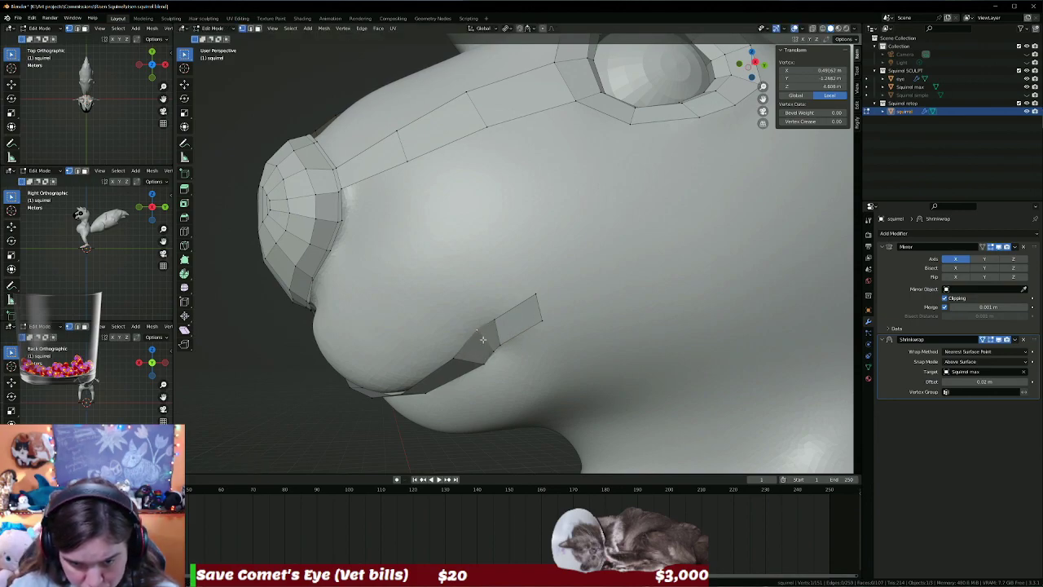
key("alt+a")
left_click(484, 339)
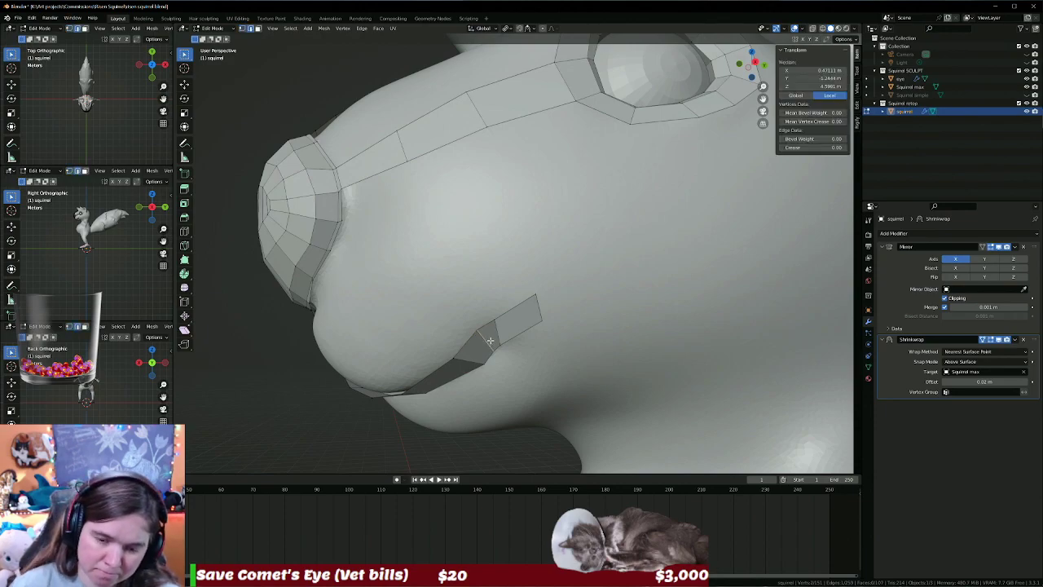
Delete the small flap face, leaving a gap in the strip.
key("x")
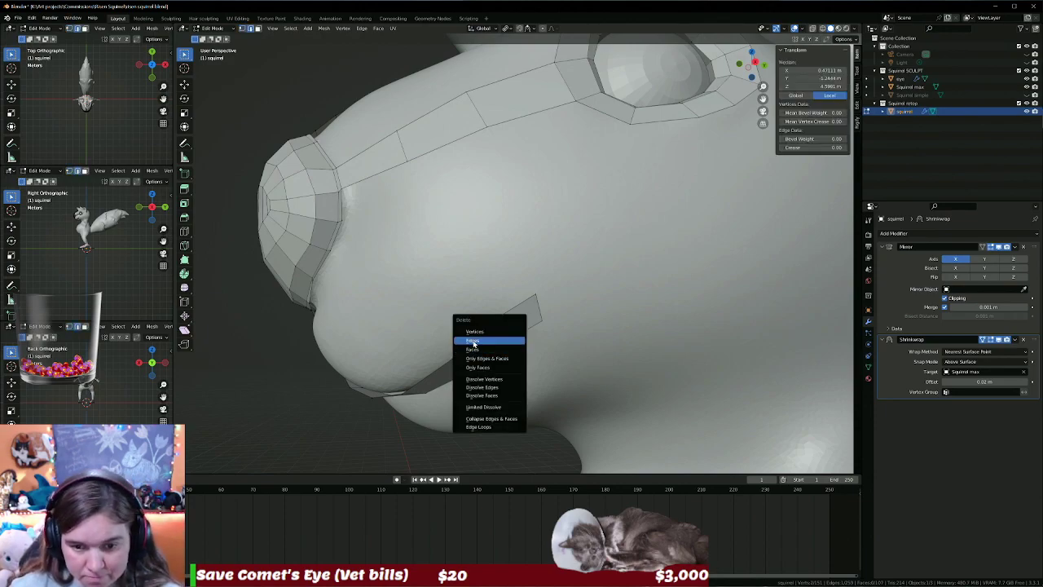
left_click(476, 340)
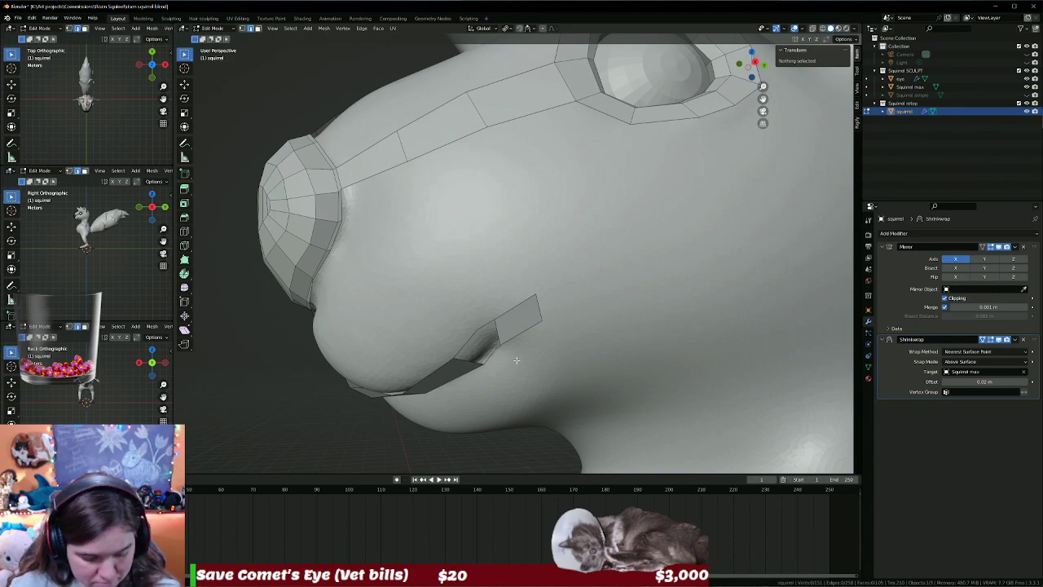
key("ctrl+z")
left_click(489, 342)
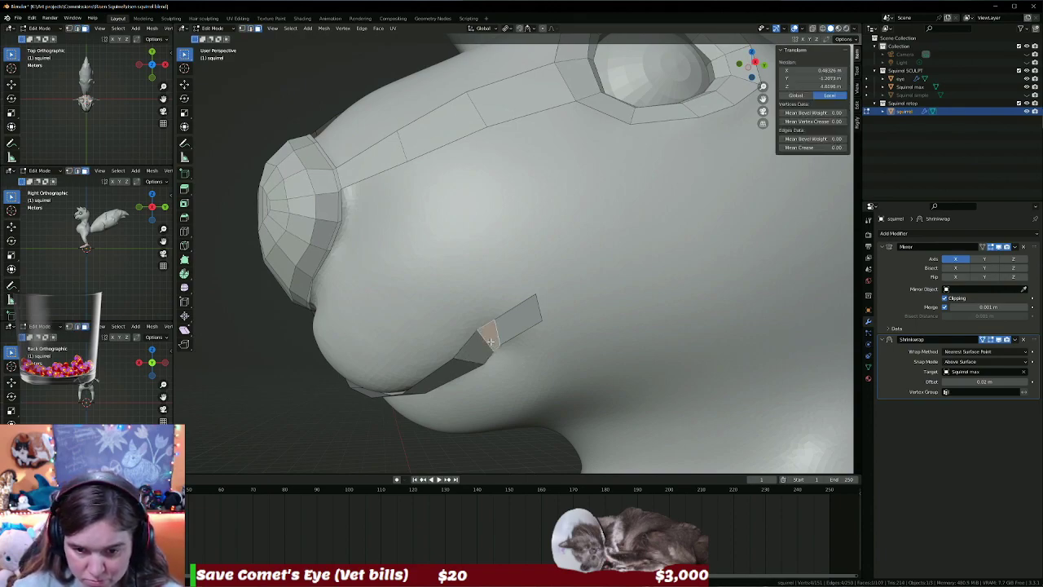
key("x")
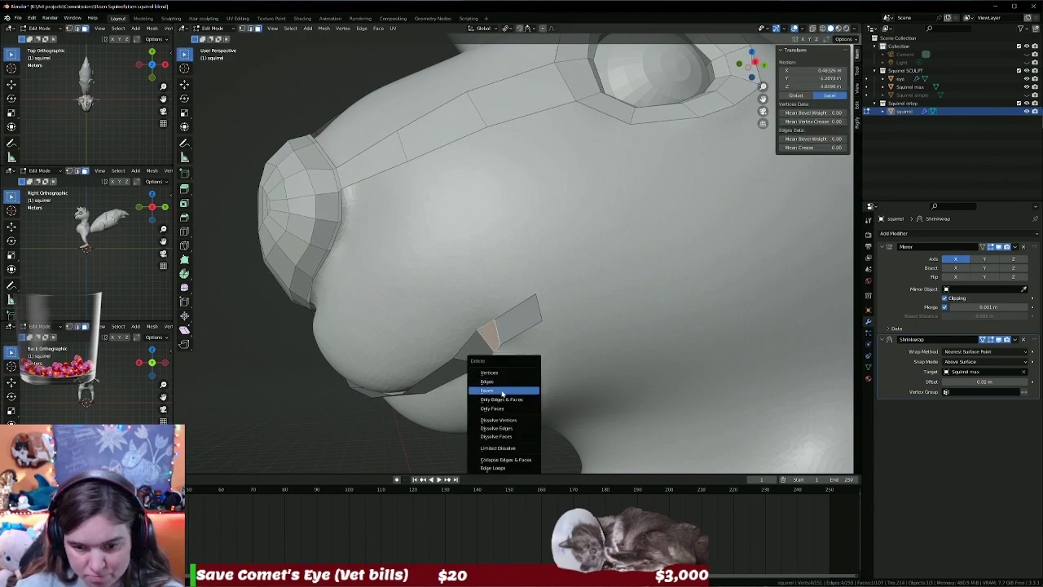
left_click(525, 391)
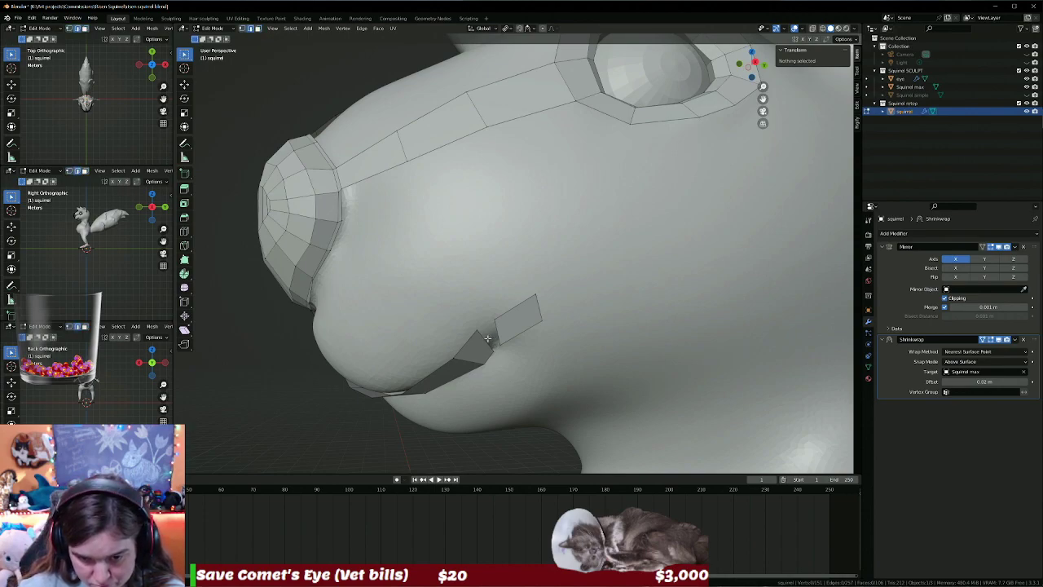
Merge the two vertices beside the gap into a single vertex.
left_click(484, 336)
key("m")
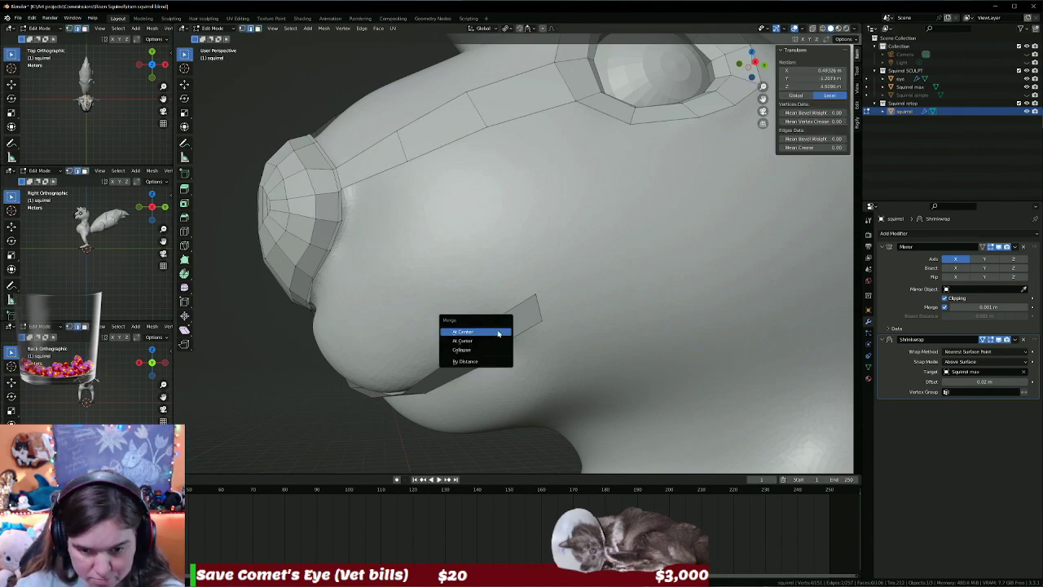
left_click(467, 348)
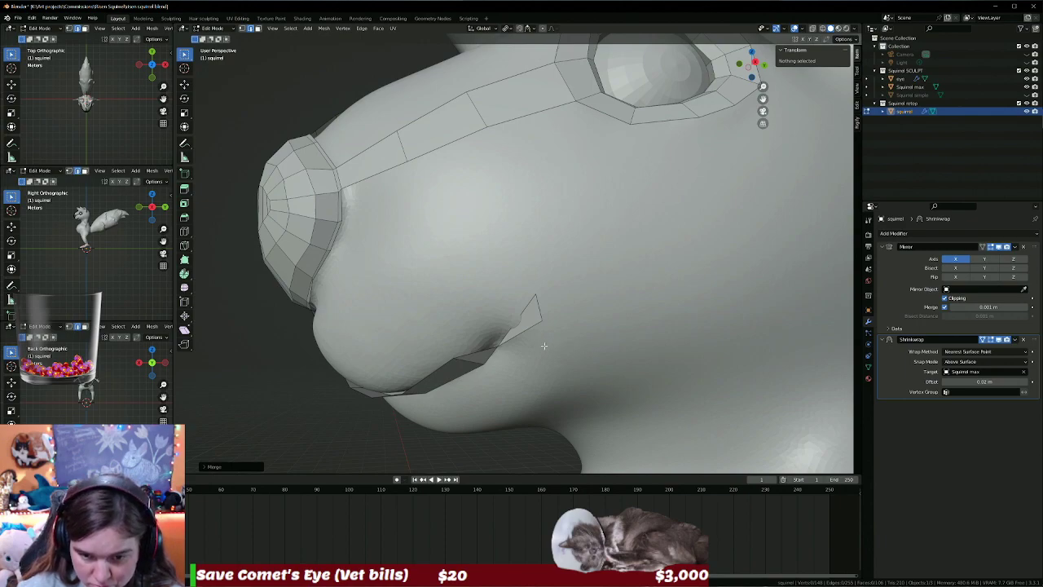
key("ctrl+z")
key("1")
left_click(479, 328)
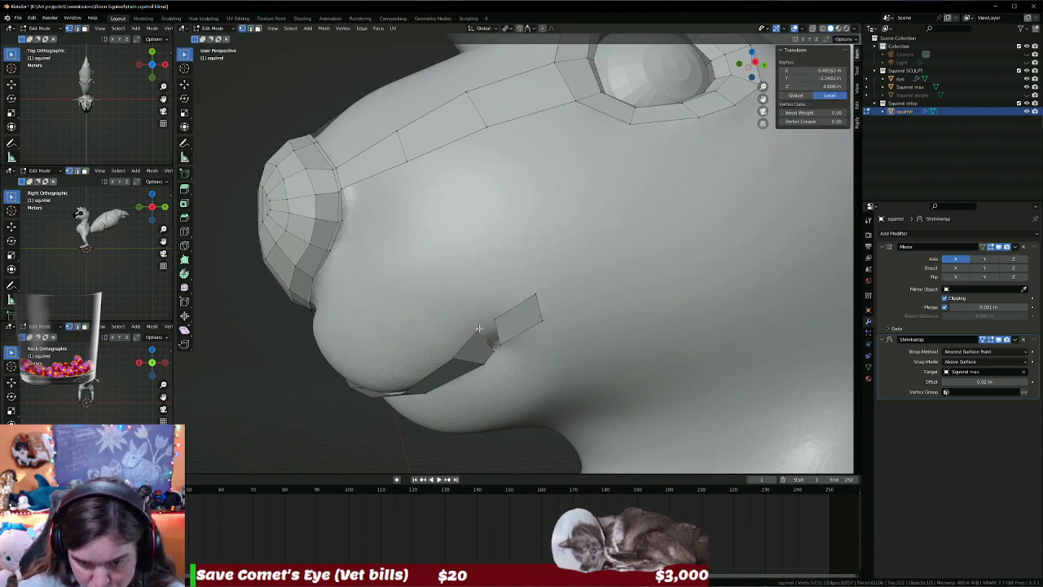
left_click(497, 318, "shift")
key("m")
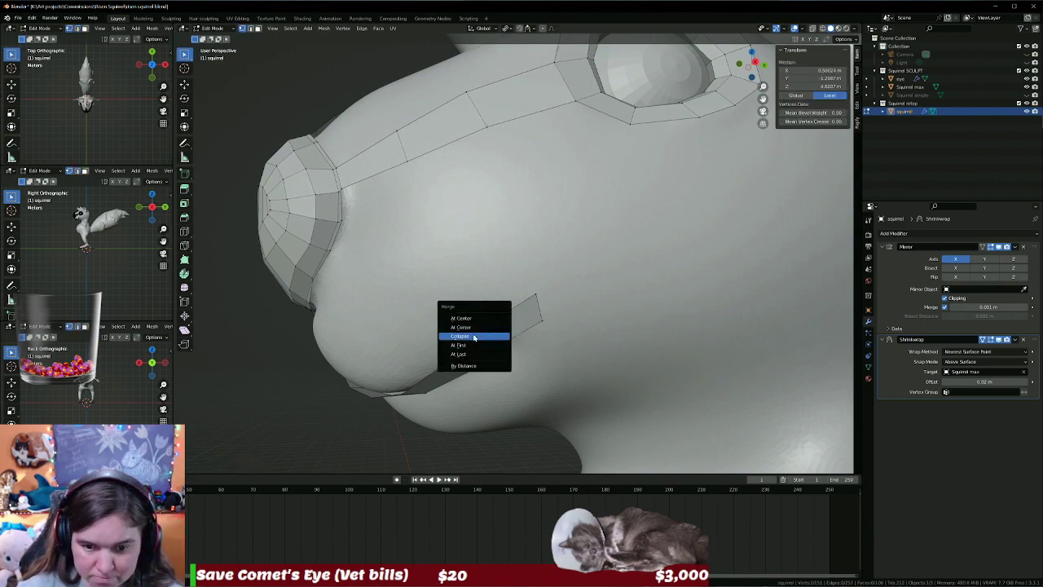
left_click(463, 318)
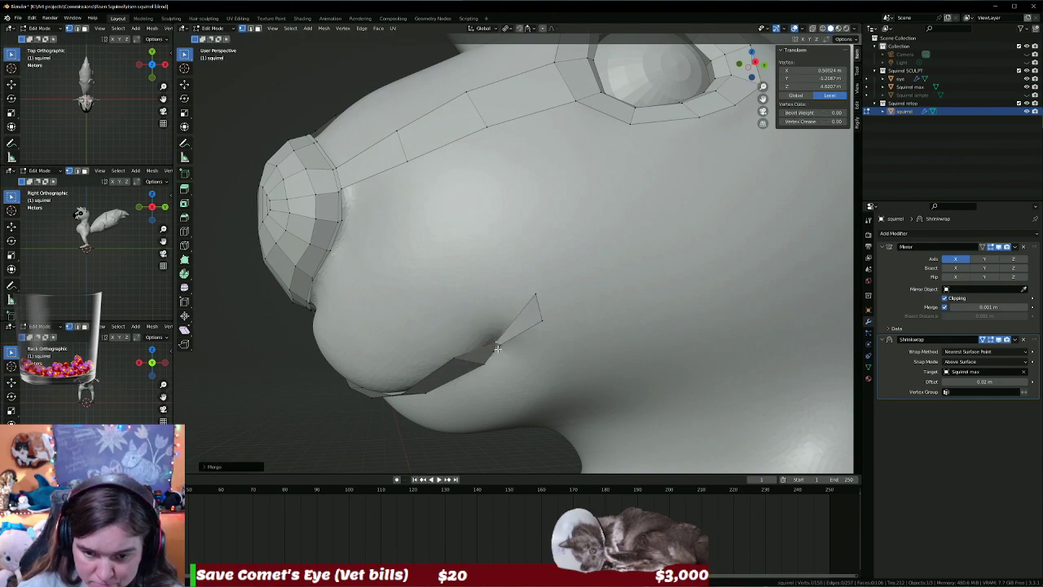
Fill the gap with a new face and merge the flap's stray vertices.
middle_click_drag(531, 347, 530, 305)
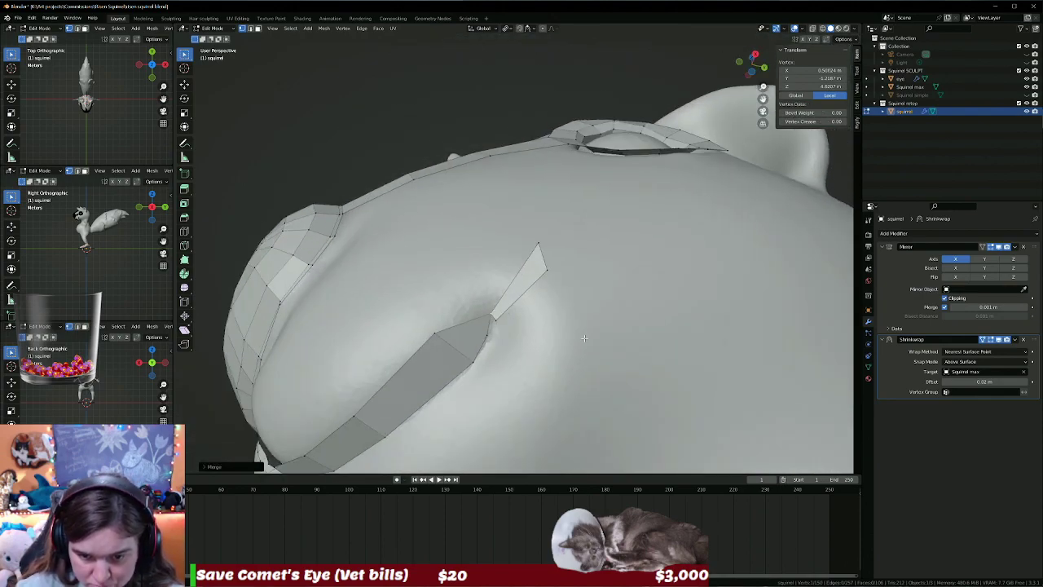
key("f")
middle_click_drag(584, 337, 478, 320)
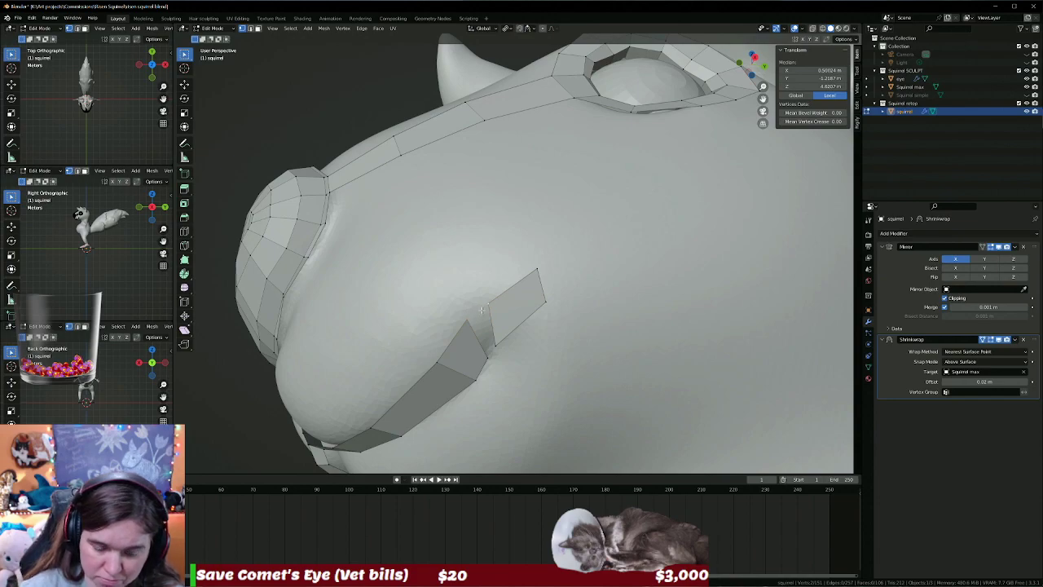
key("m")
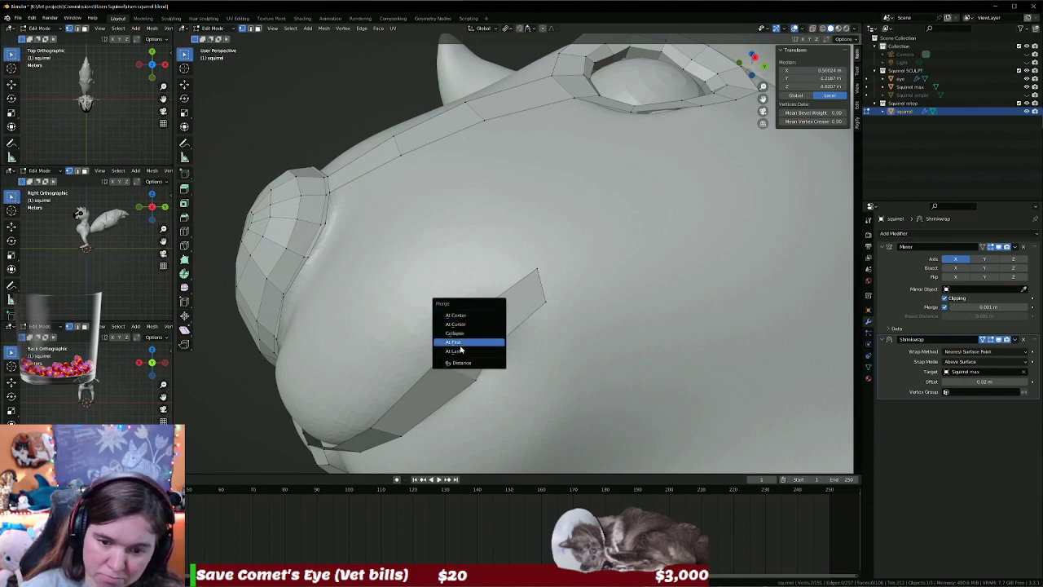
left_click(461, 351)
left_click(492, 353)
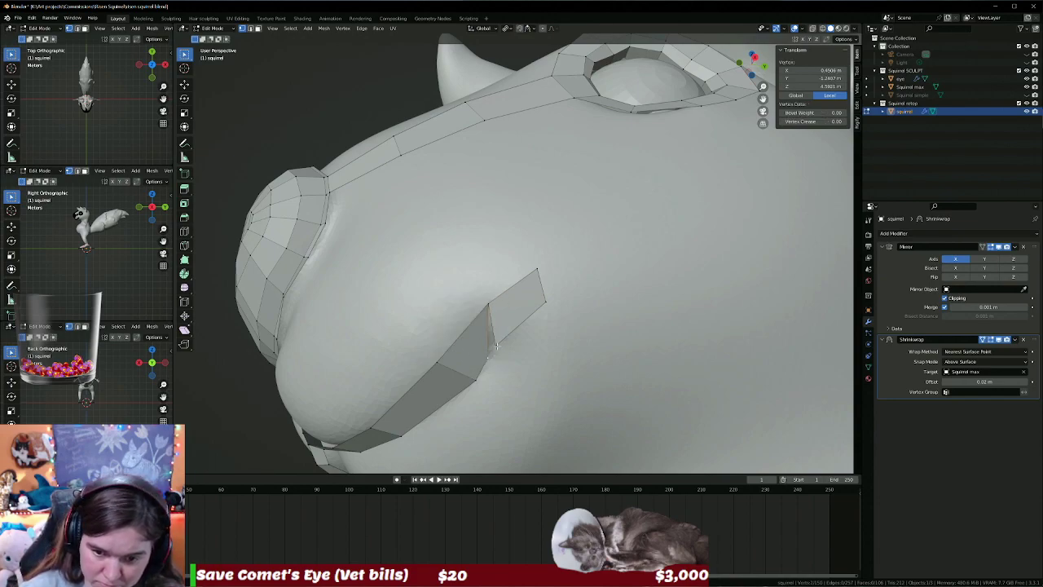
key("m")
left_click(495, 352)
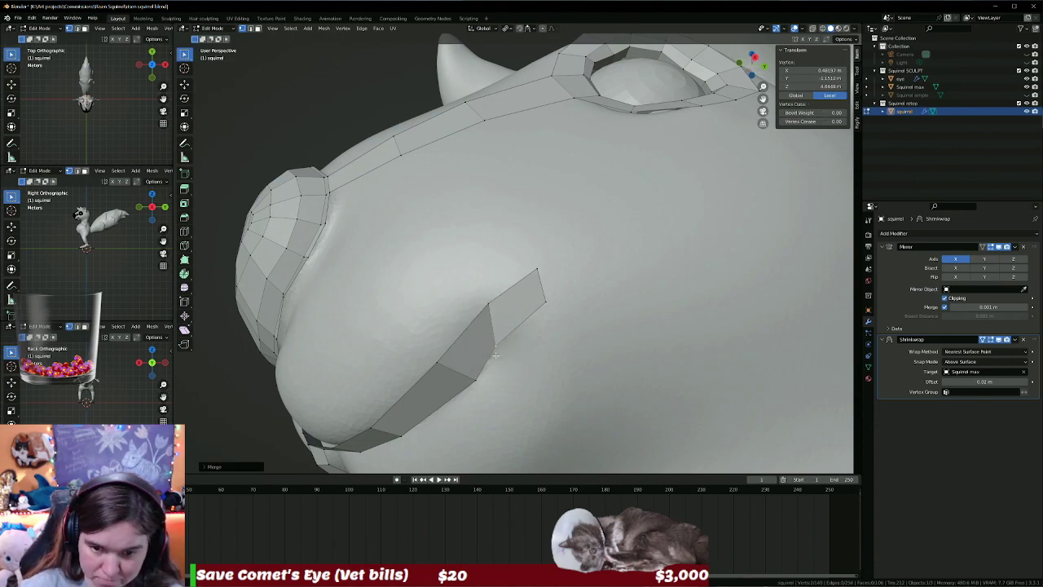
Move the strip's end vertices onto the cheek sculpt, then deselect everything.
middle_click_drag(495, 352, 567, 380)
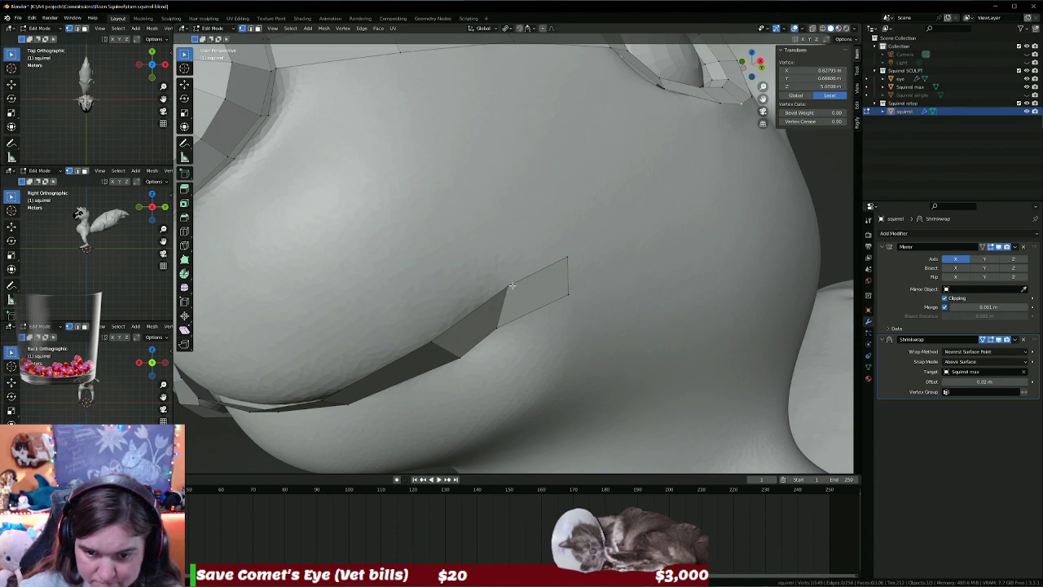
key("g")
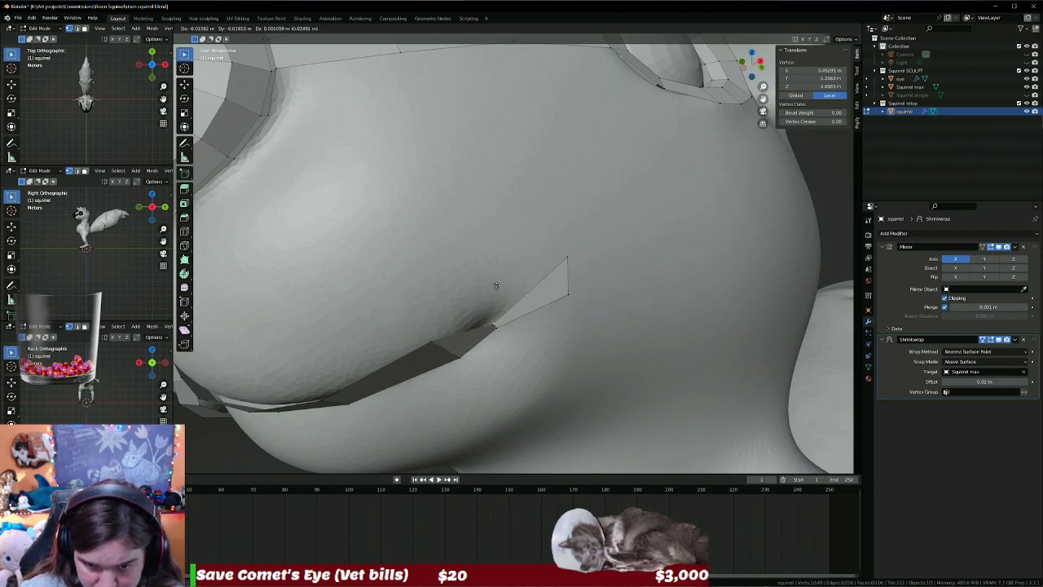
left_click(497, 283)
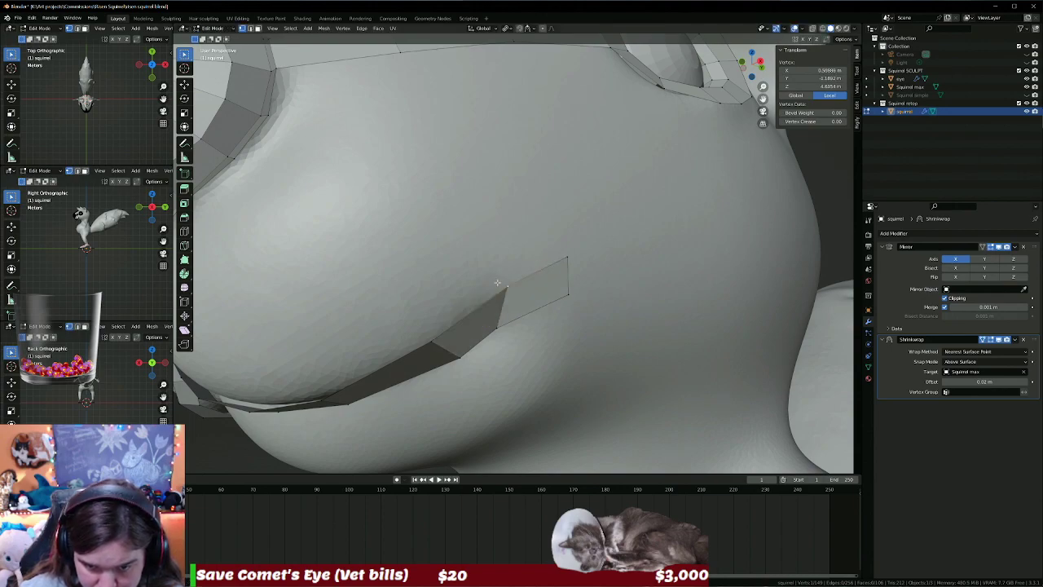
mouse_move(464, 326)
middle_mouse_down()
mouse_move(473, 282)
mouse_move(430, 260)
middle_mouse_up()
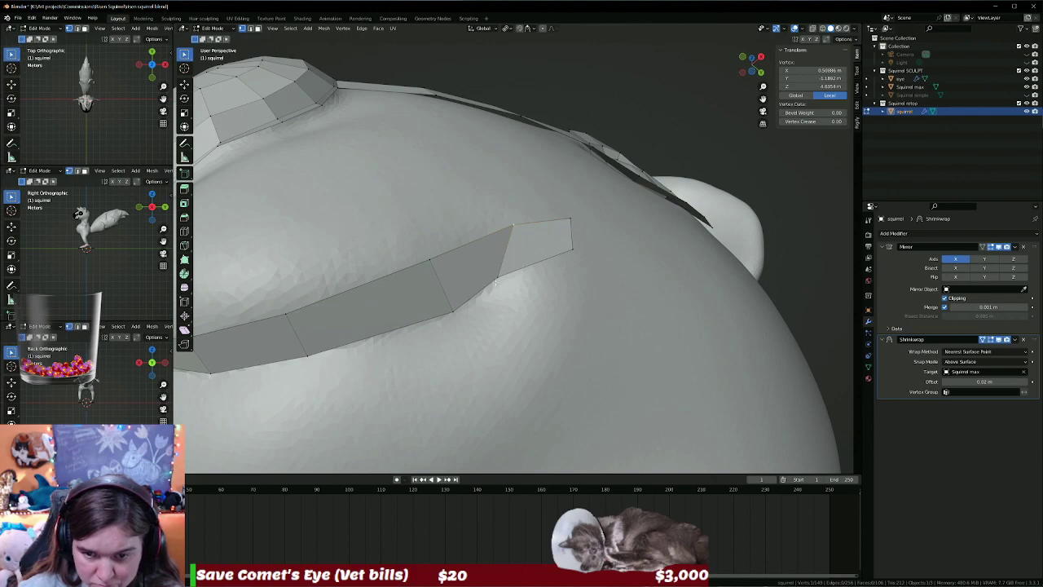
key("g")
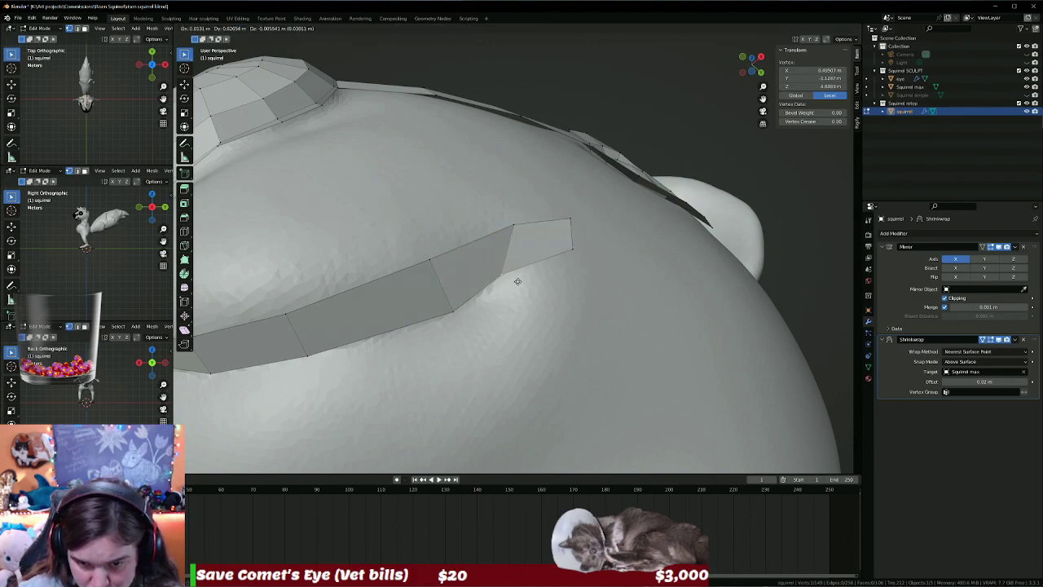
left_click(527, 283)
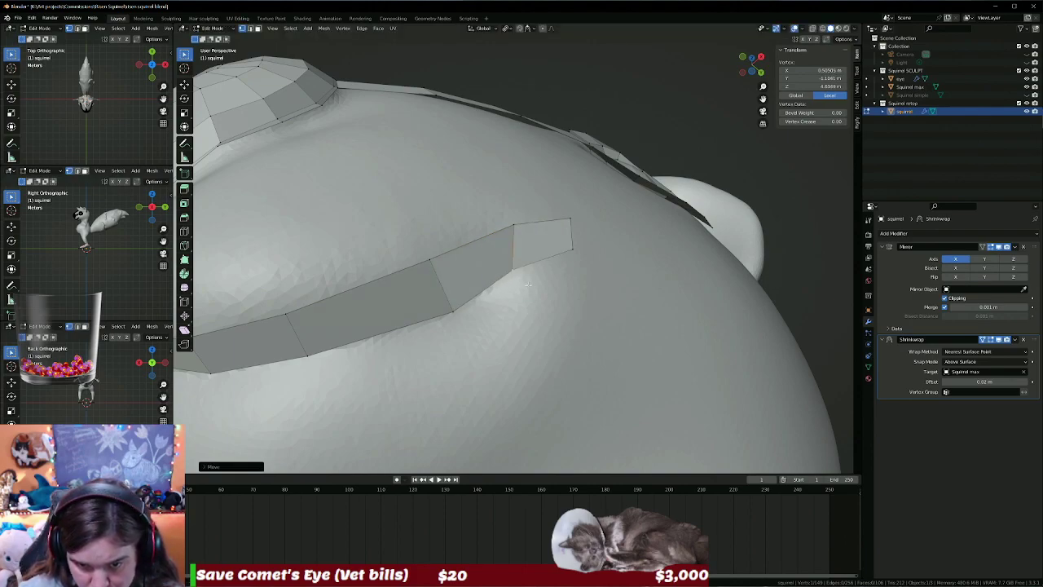
mouse_move(576, 220)
middle_mouse_down()
mouse_move(523, 296)
mouse_move(420, 328)
mouse_move(565, 317)
middle_mouse_up()
key("alt+a")
Extrude the selected upper-lip seam edges into a new row of faces.
left_click(420, 329)
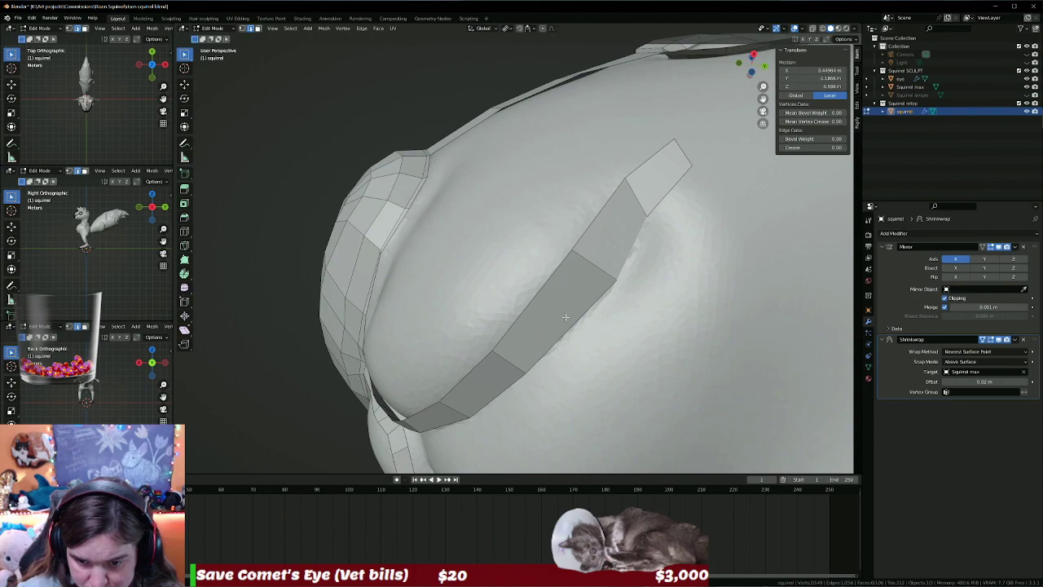
left_click(518, 370)
left_click(502, 390)
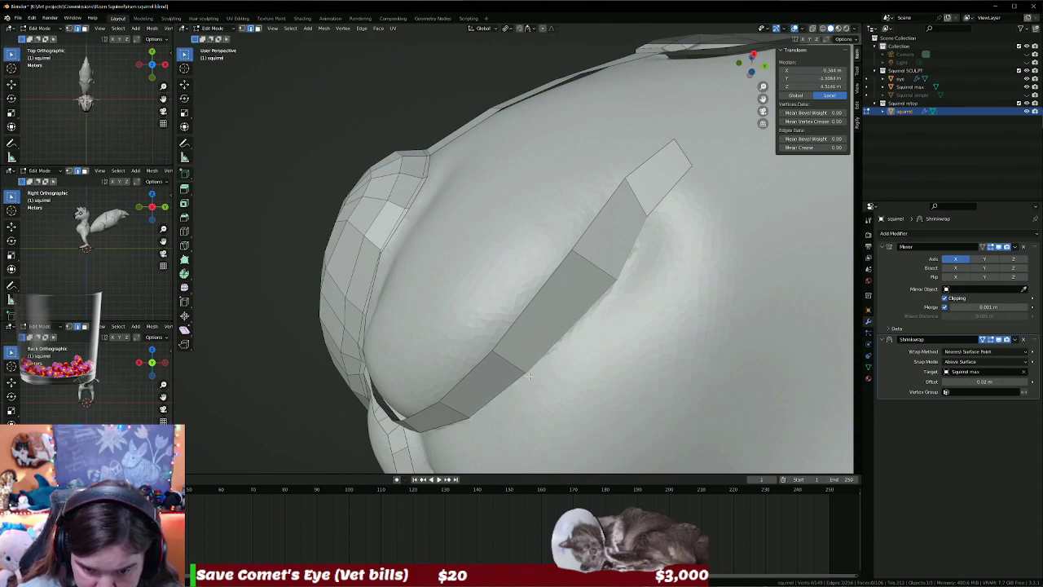
middle_click_drag(502, 390, 507, 284)
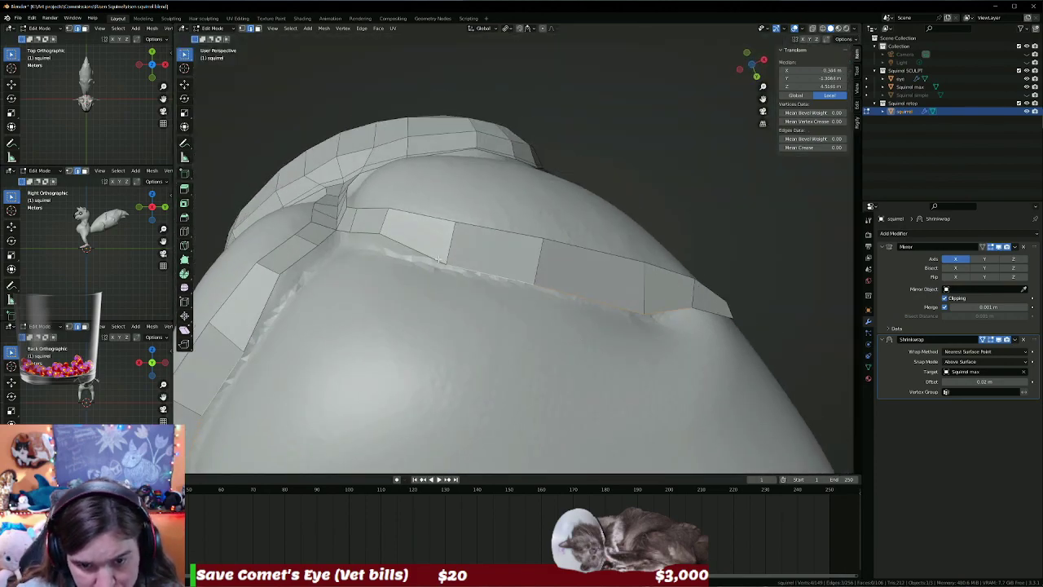
left_click(436, 266)
left_click(371, 246)
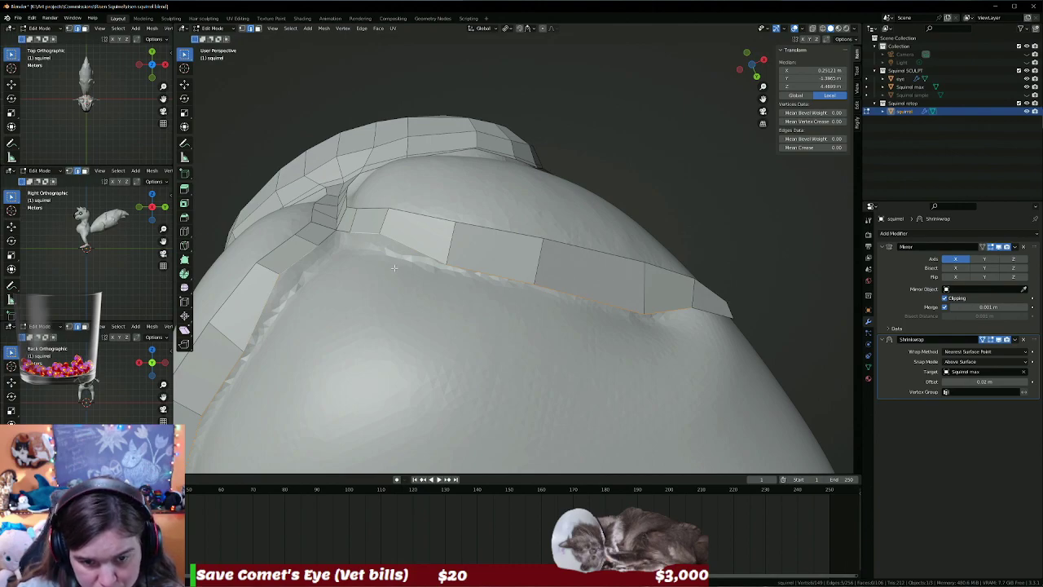
key("g")
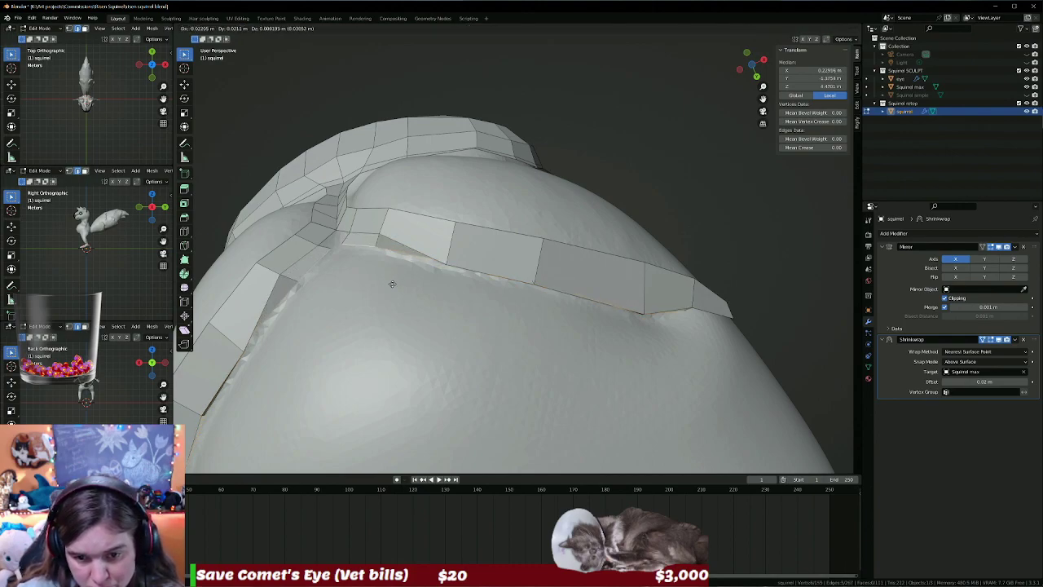
left_click(400, 281)
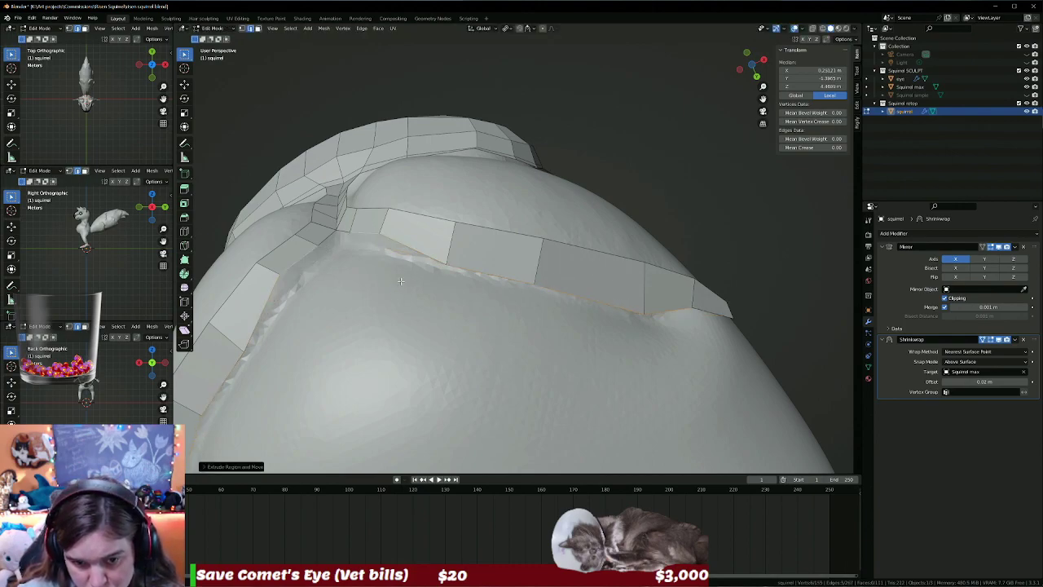
Extrude the single edge at the strip's end into another face.
mouse_move(439, 284)
middle_mouse_down()
mouse_move(440, 326)
mouse_move(455, 295)
middle_mouse_up()
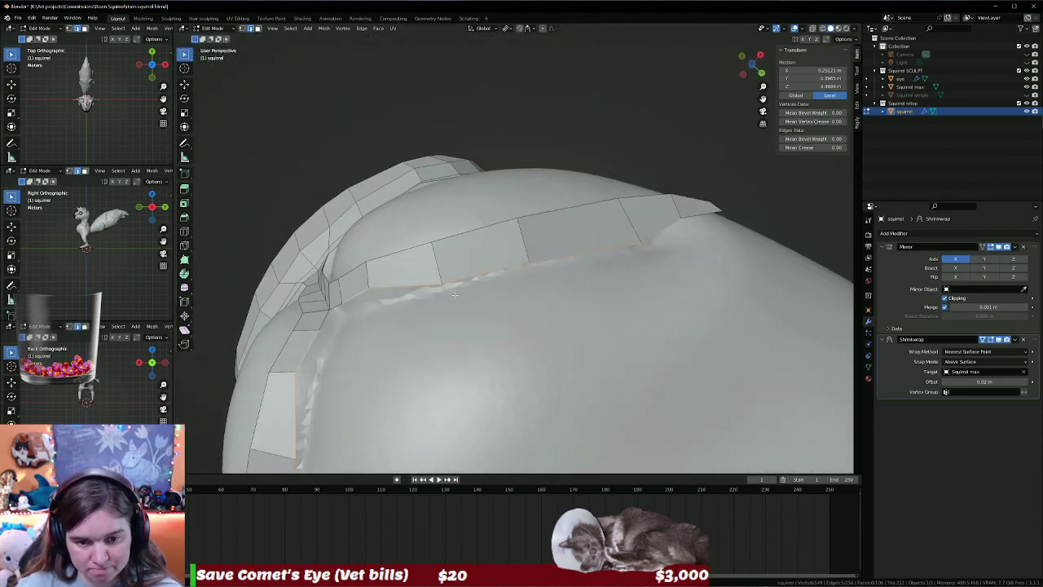
left_click(356, 293)
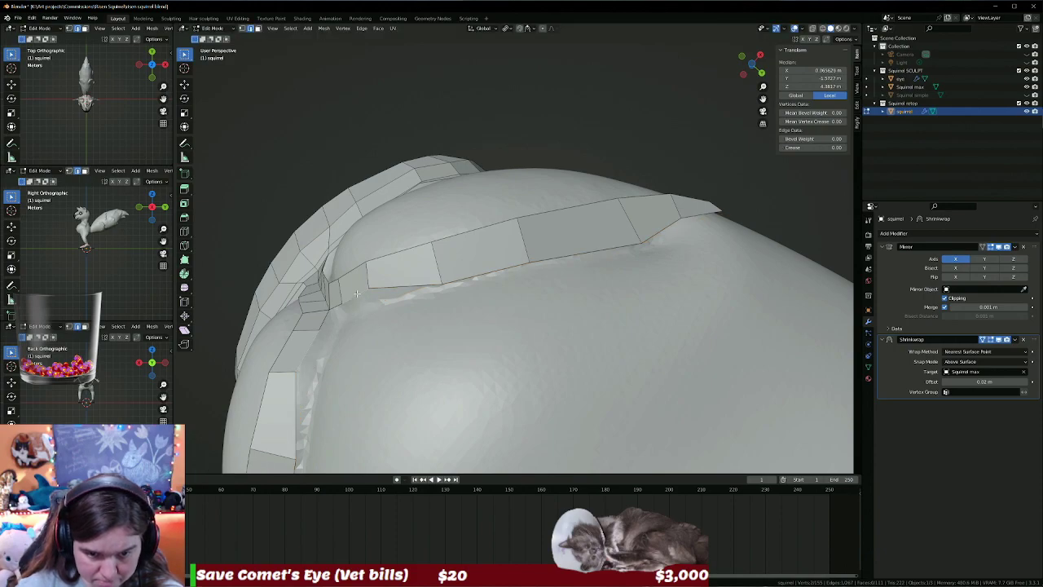
left_click(420, 314, "alt")
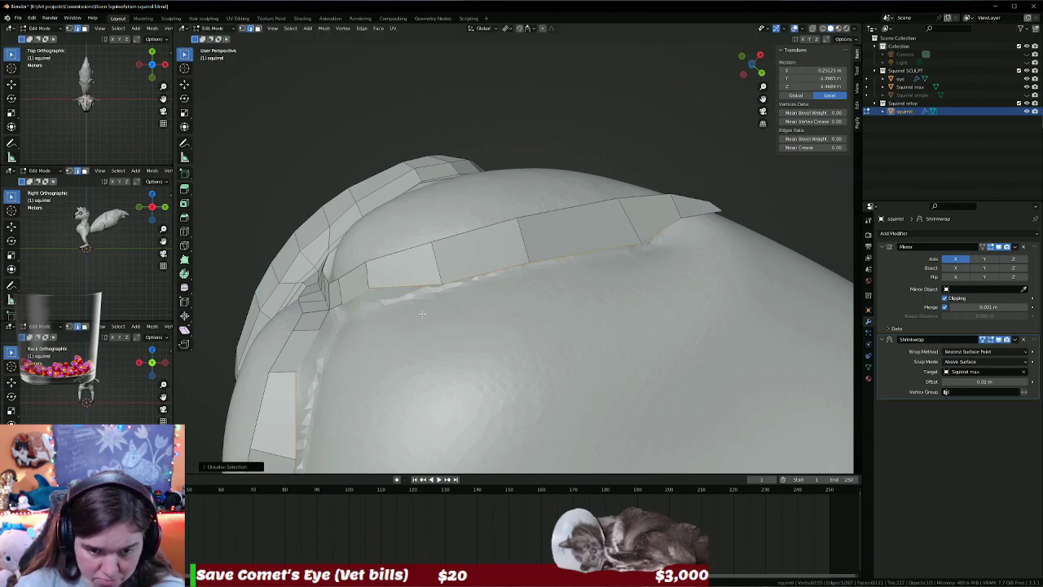
left_click(361, 297)
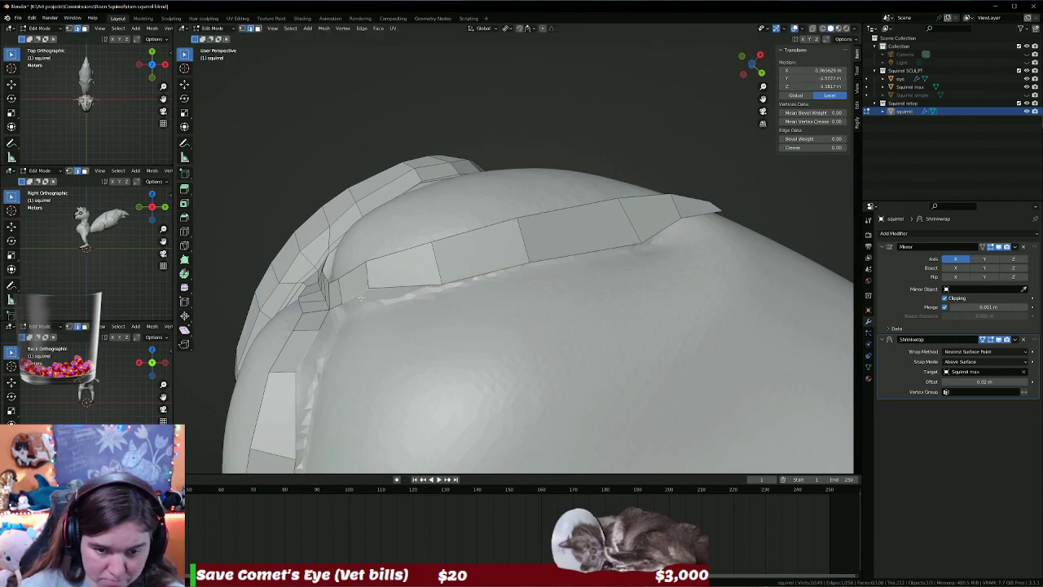
key("g")
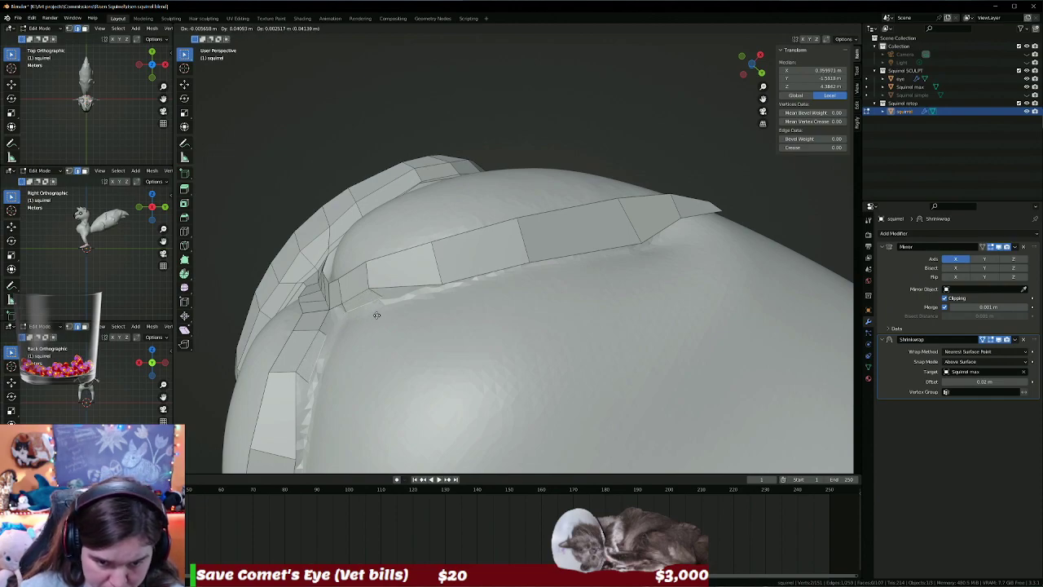
left_click(378, 318)
Reposition the junction vertex where the strip meets the muzzle loops.
middle_click_drag(377, 317, 371, 293)
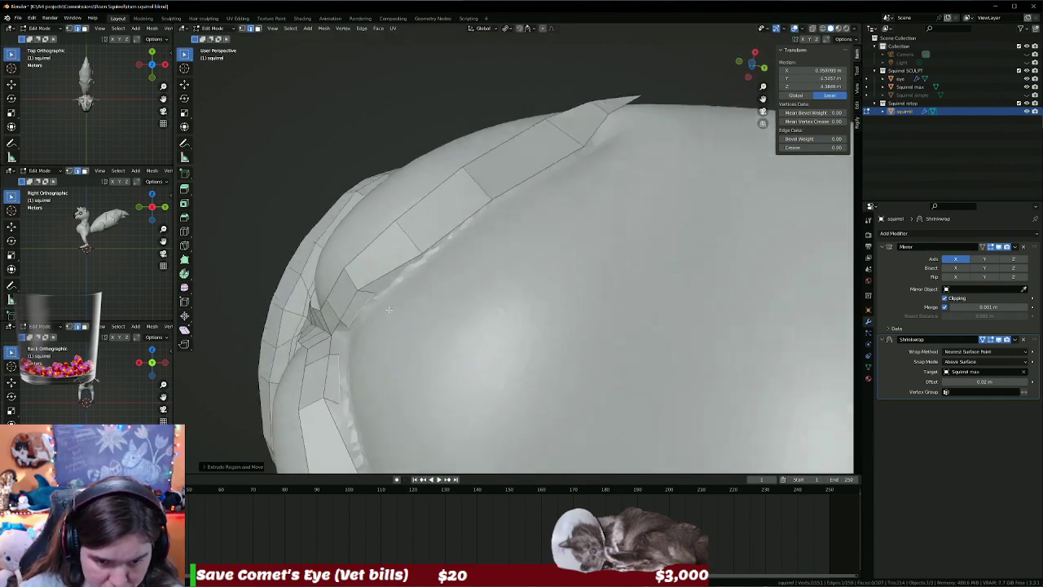
scroll(366, 284, "up", 4)
scroll(384, 347, "down", 4)
middle_click_drag(384, 346, 325, 344)
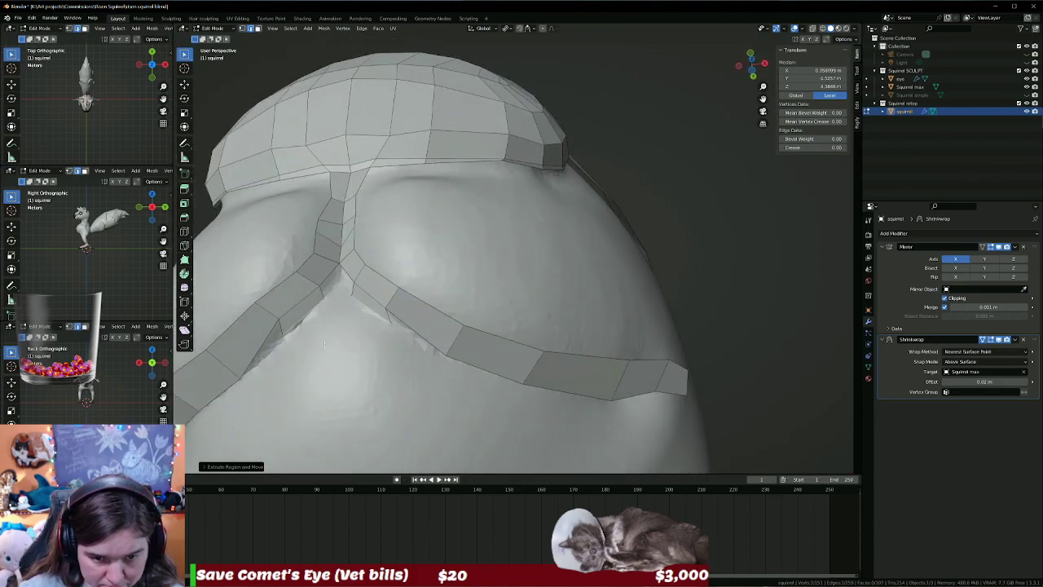
key("1")
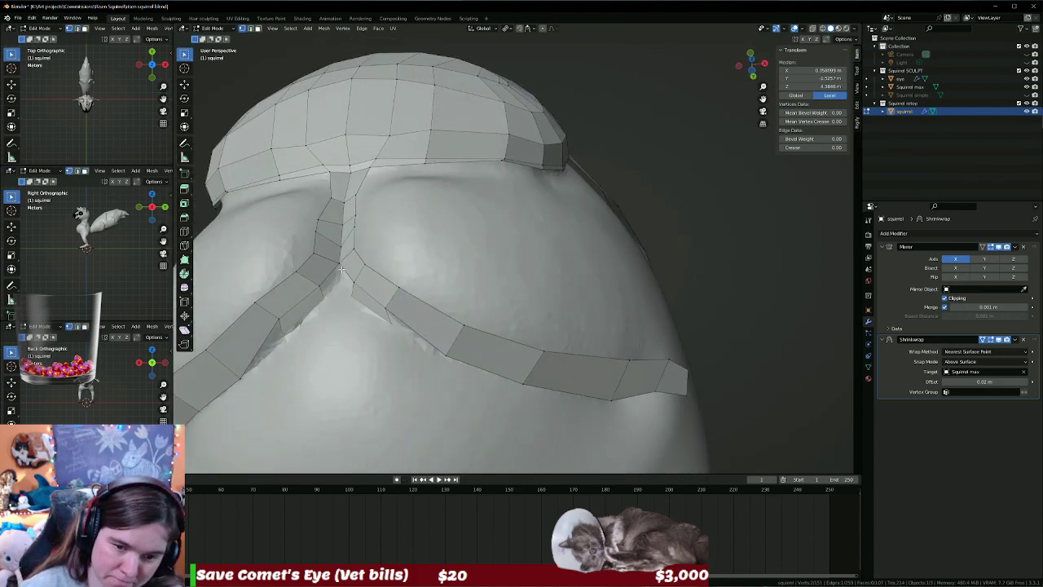
left_click(341, 260)
key("g")
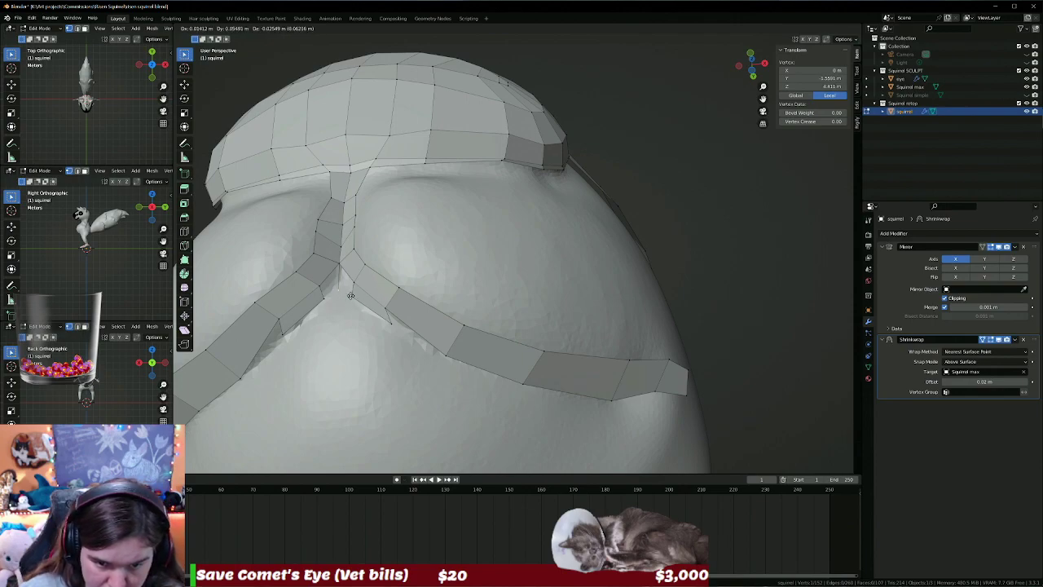
left_click(350, 295)
left_click(338, 277, "shift")
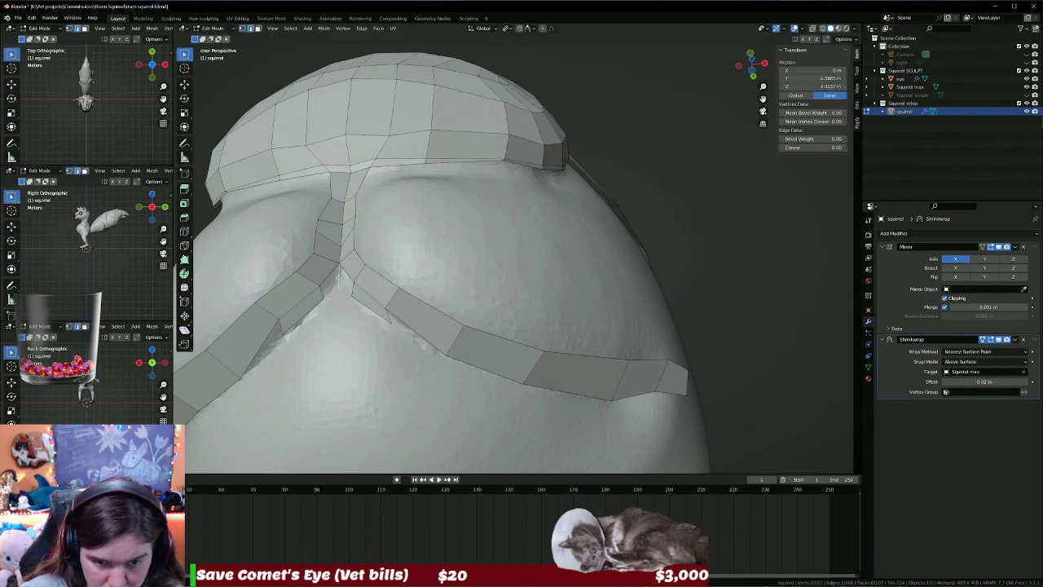
left_click(359, 294, "shift")
key("ctrl+z")
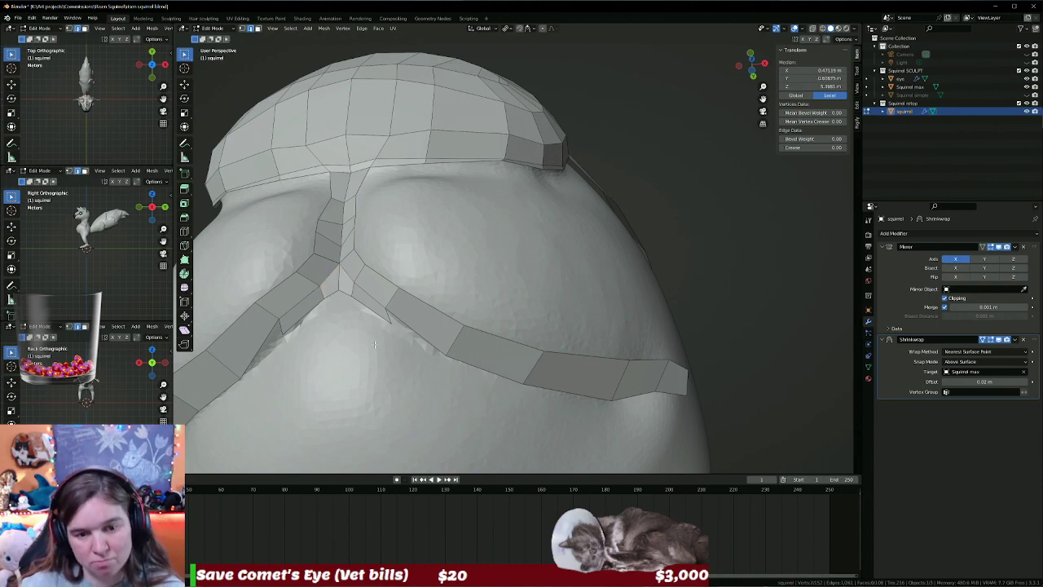
Nudge a nearby strip vertex onto the sculpt beside the junction.
middle_click_drag(368, 336, 377, 324)
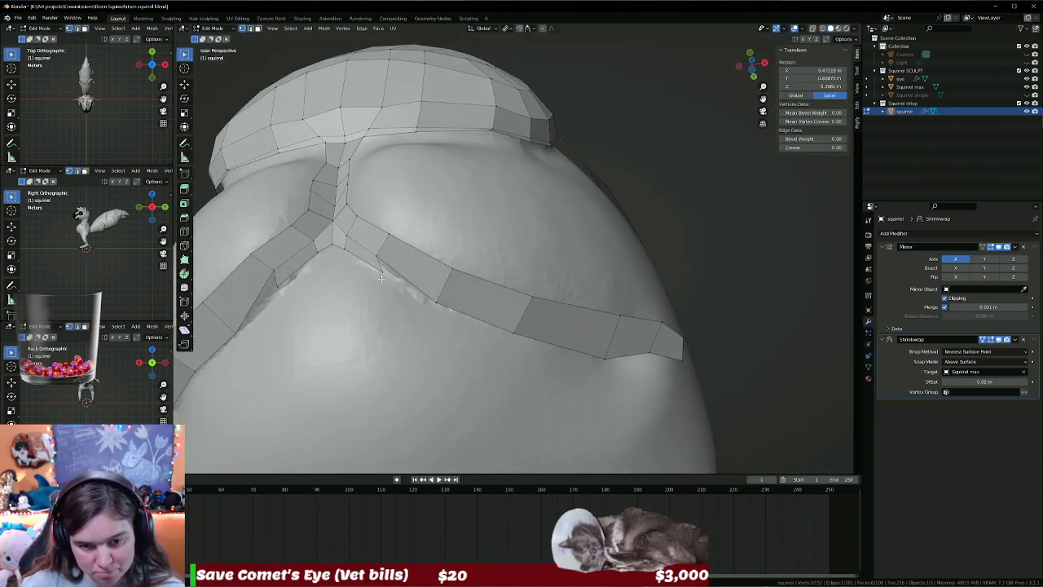
left_click(382, 277)
middle_click_drag(383, 277, 402, 281)
key("g")
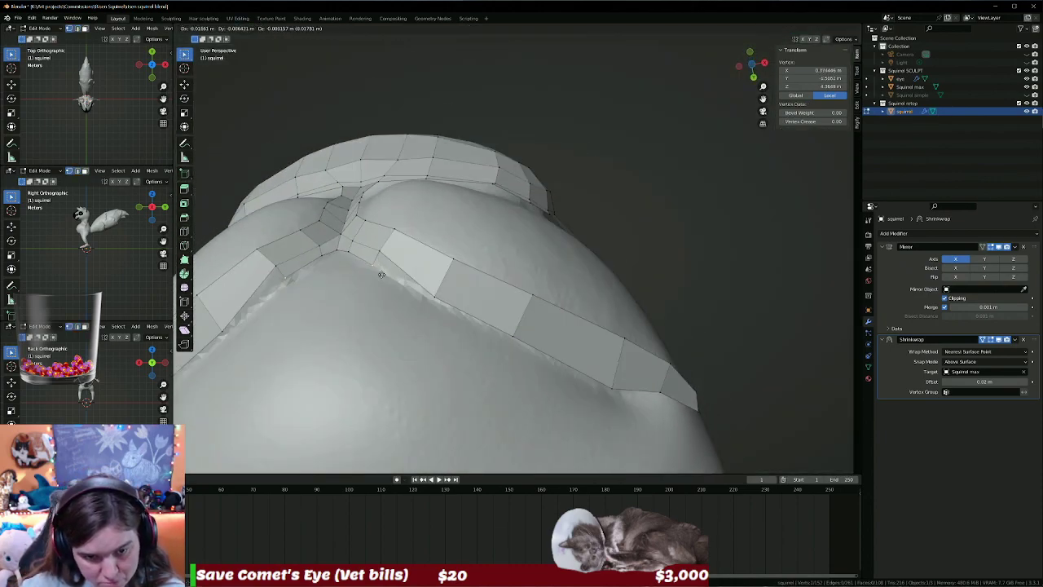
left_click(381, 280)
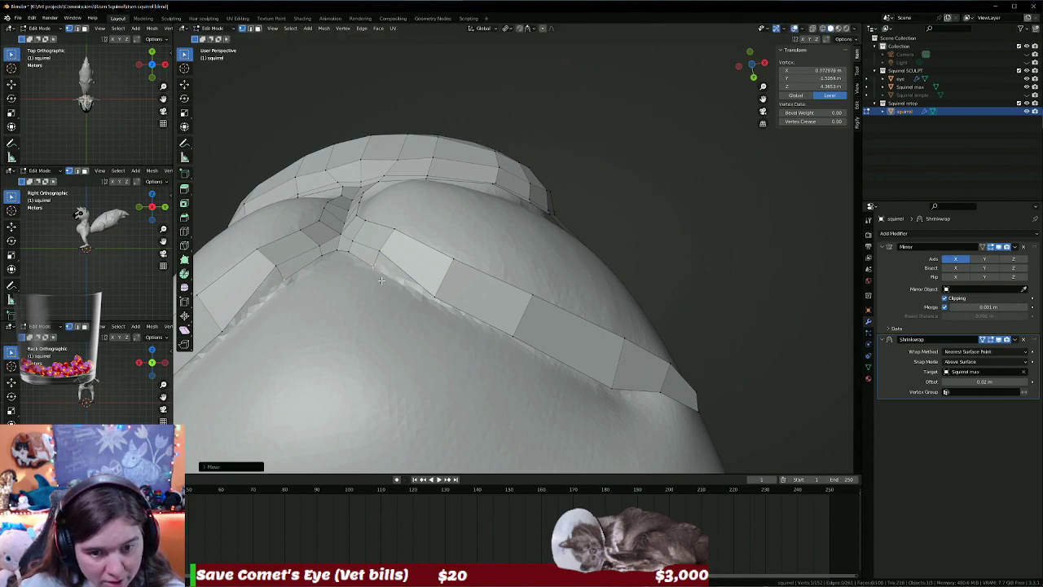
Extrude new vertices from the strip's end vertex along the seam.
left_click(375, 263, "shift")
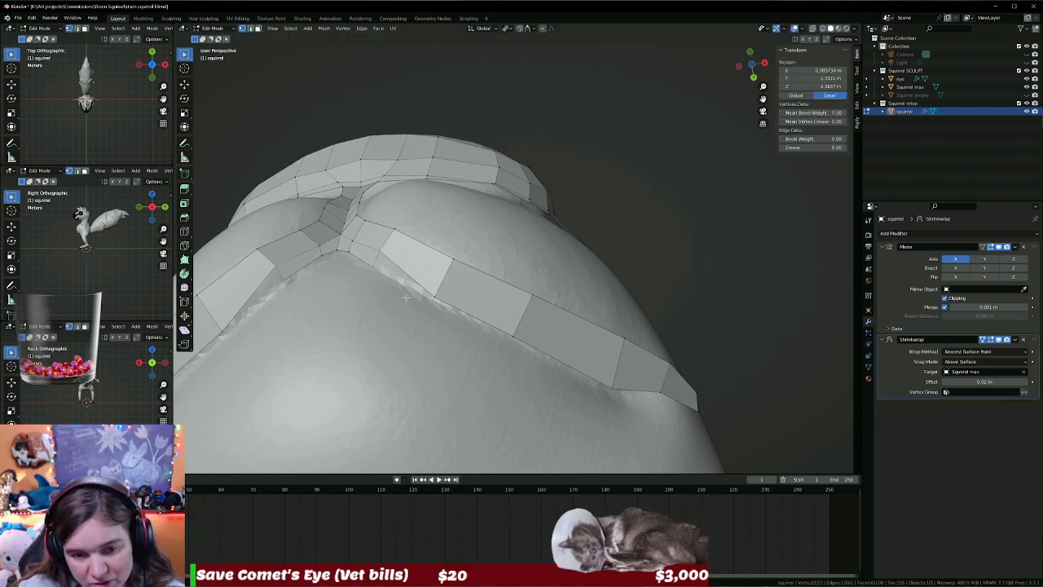
left_click(373, 270)
middle_click_drag(381, 271, 411, 310)
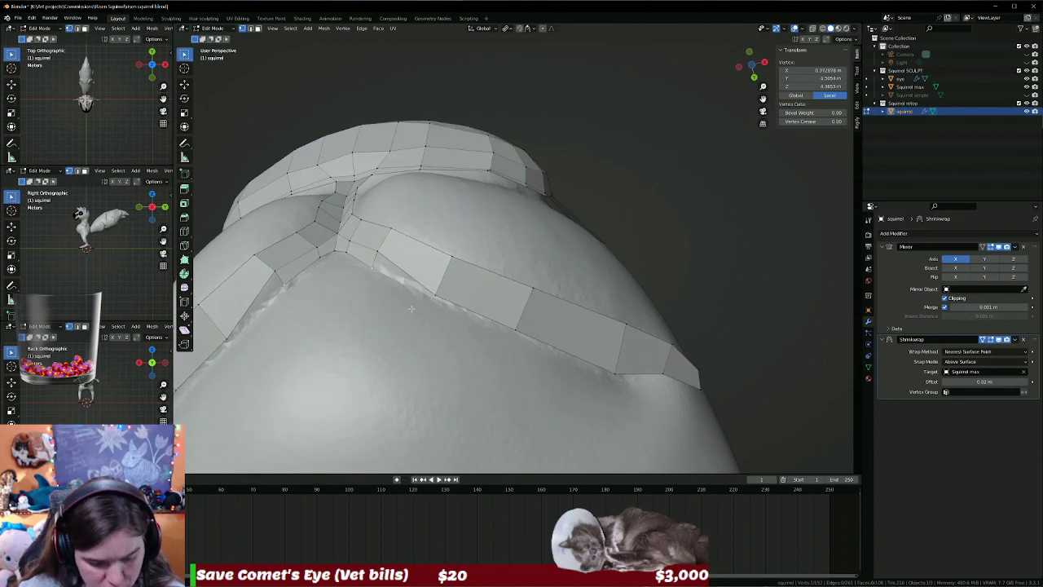
key("g")
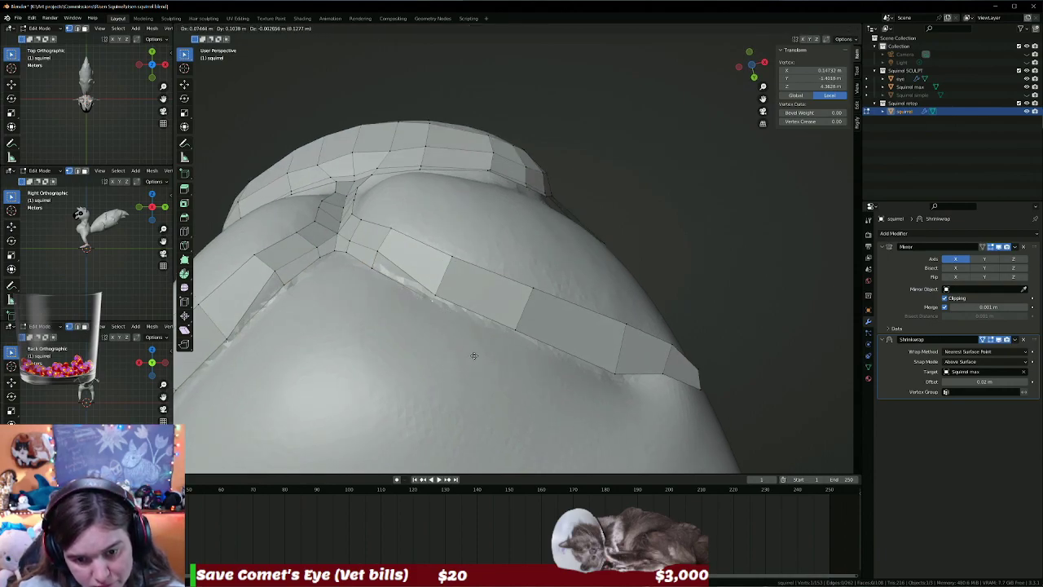
left_click(469, 361)
key("g")
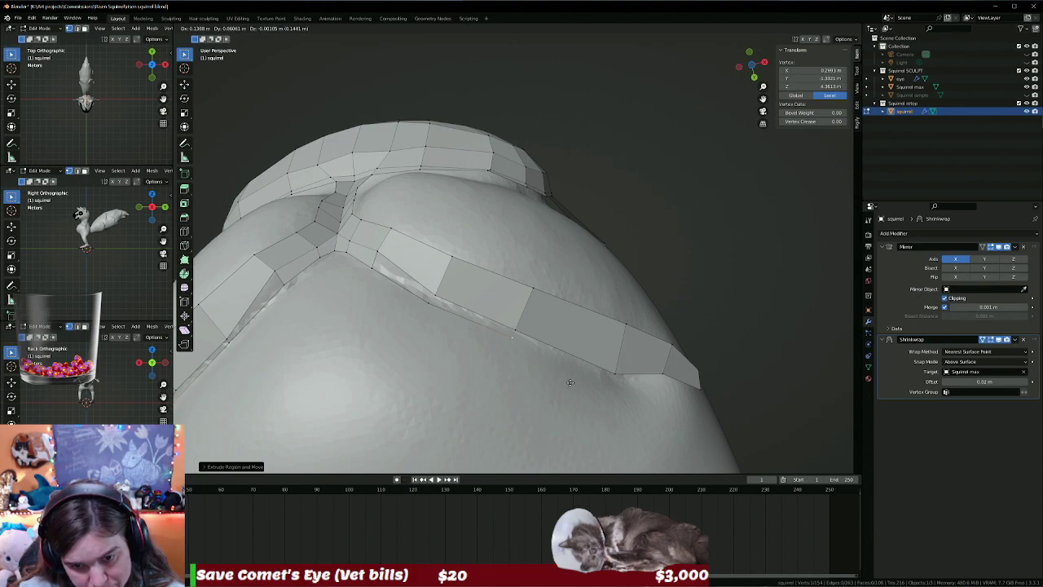
Place the extruded vertices along the seam and up the cheek, fitting them to the sculpt.
left_click(716, 404)
mouse_move(716, 404)
middle_mouse_down()
mouse_move(531, 387)
mouse_move(464, 349)
middle_mouse_up()
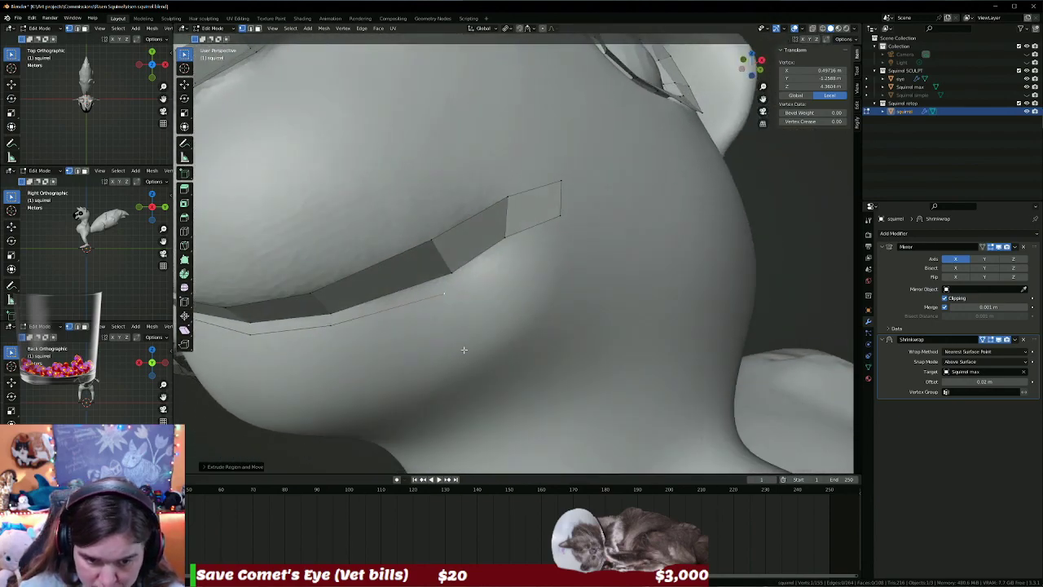
key("g")
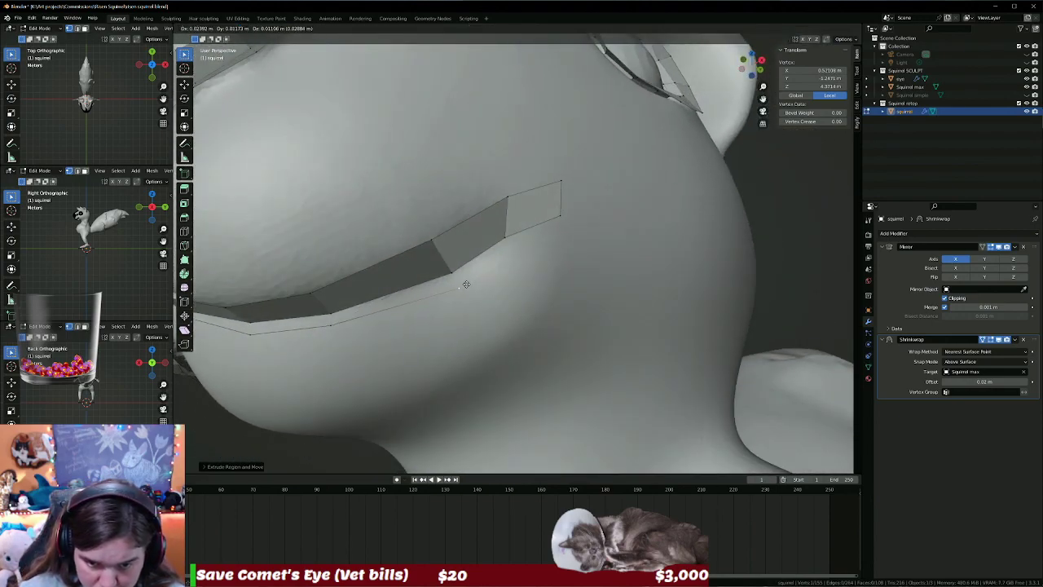
left_click(464, 284)
middle_click_drag(465, 284, 484, 282)
key("g")
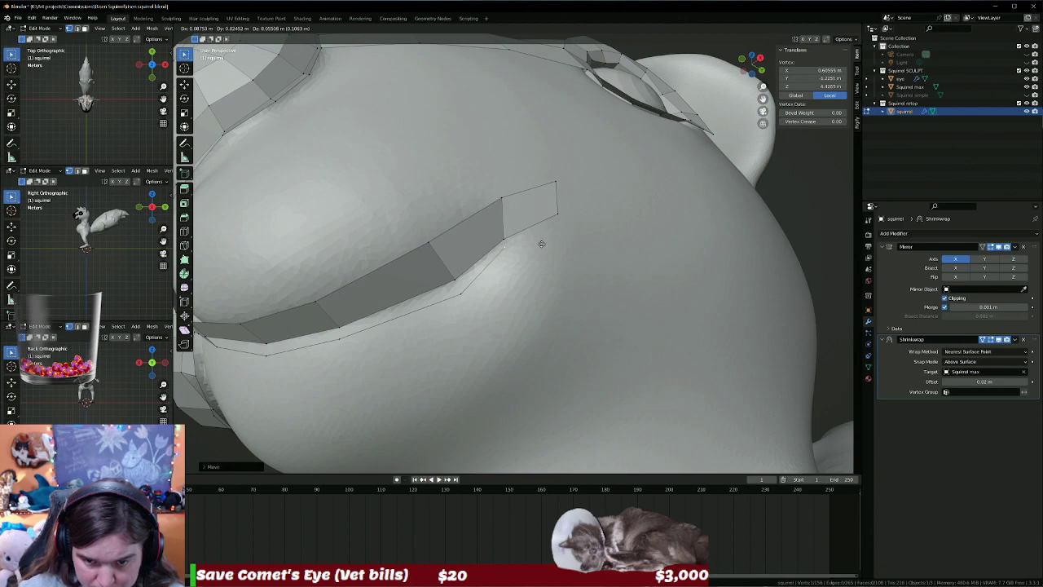
left_click(542, 243)
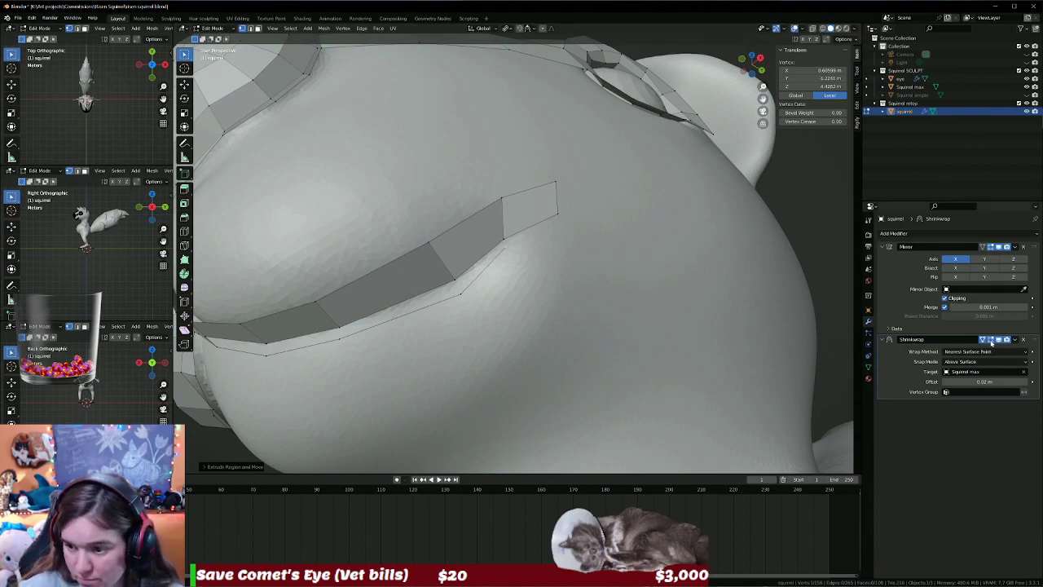
mouse_move(593, 286)
middle_mouse_down()
mouse_move(438, 322)
mouse_move(475, 350)
middle_mouse_up()
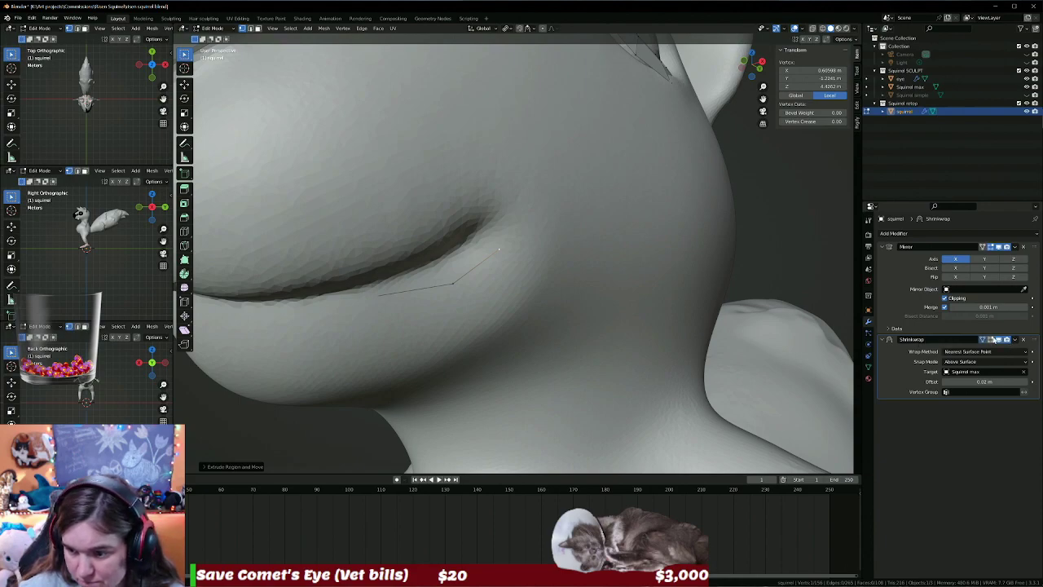
Turn off the Shrinkwrap modifier's edit-mode display and close its dropdown unchanged.
left_click(999, 339)
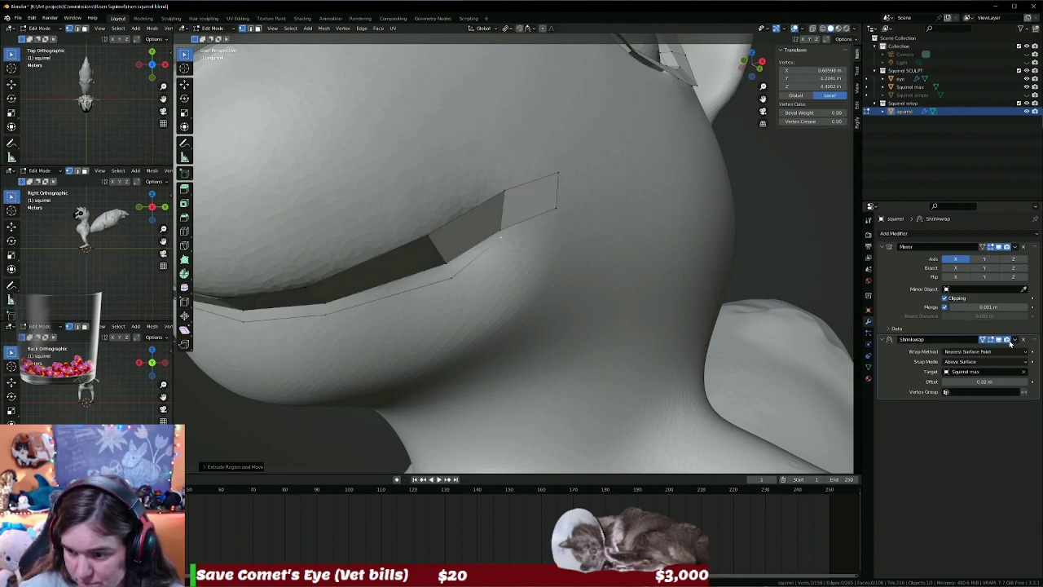
left_click(1016, 339)
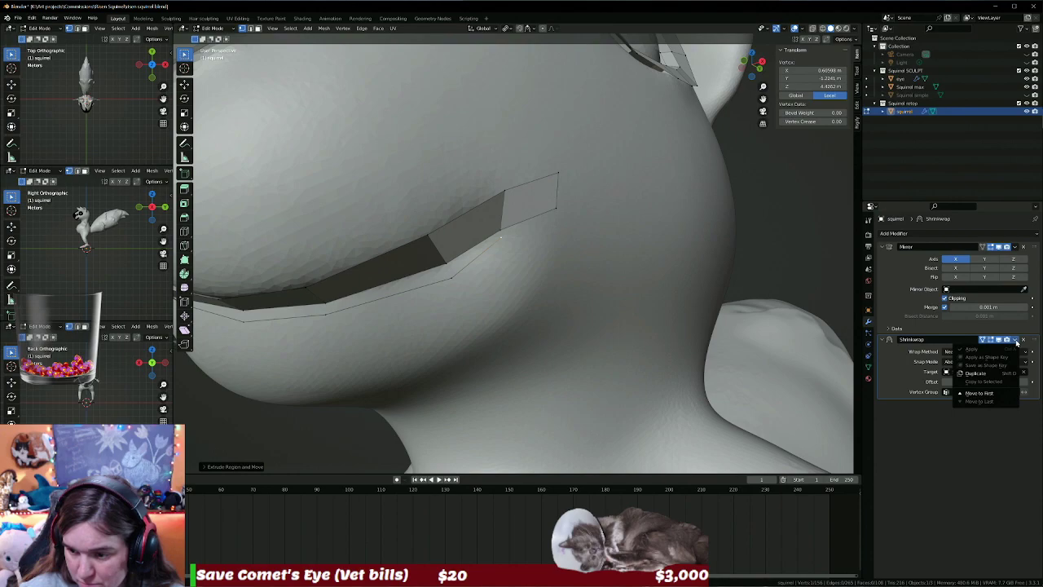
left_click(1016, 340)
middle_click_drag(484, 346, 382, 258)
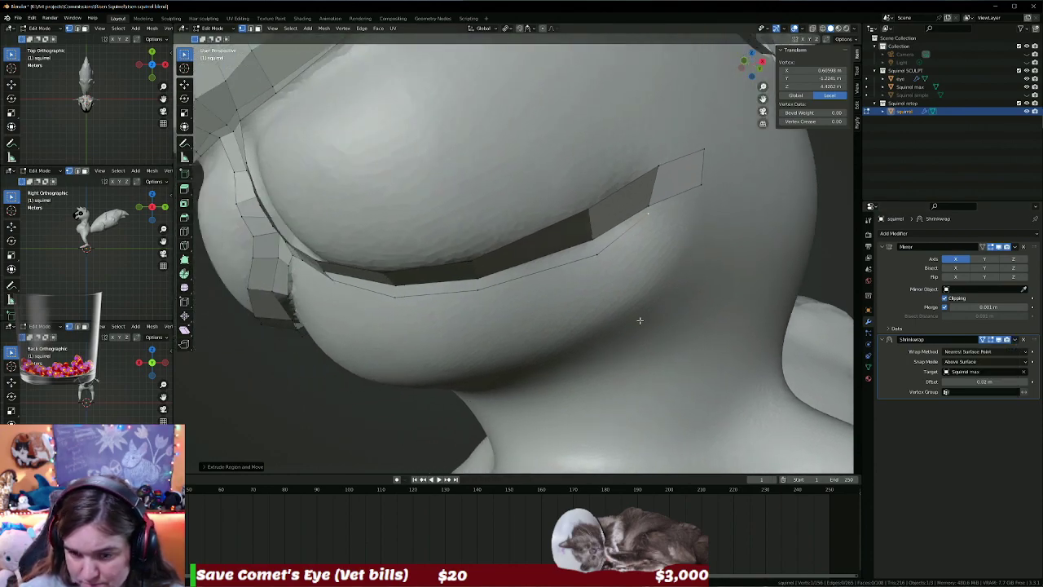
key("alt+a")
left_click(433, 266)
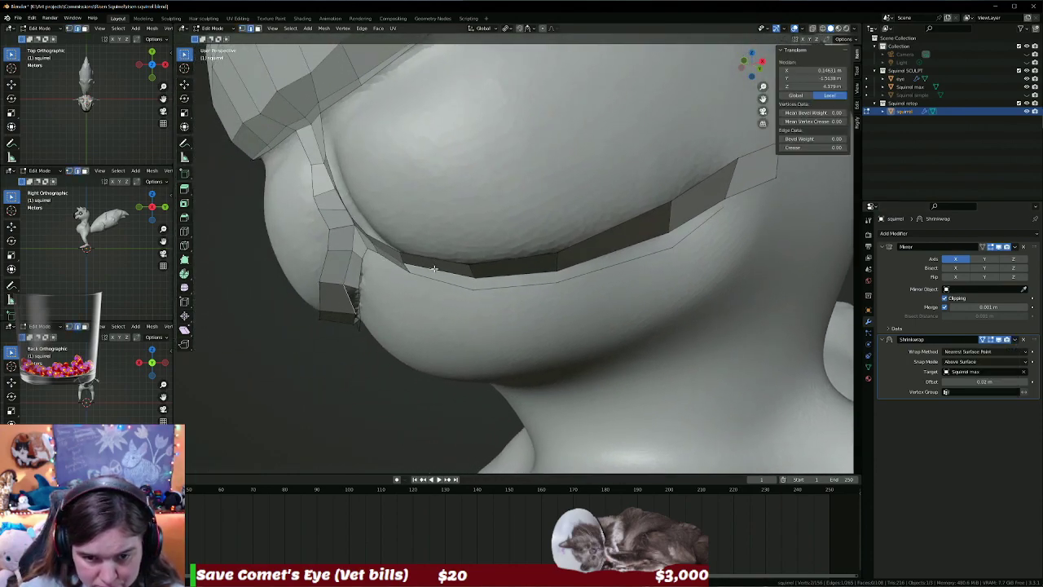
left_click(437, 279, "alt")
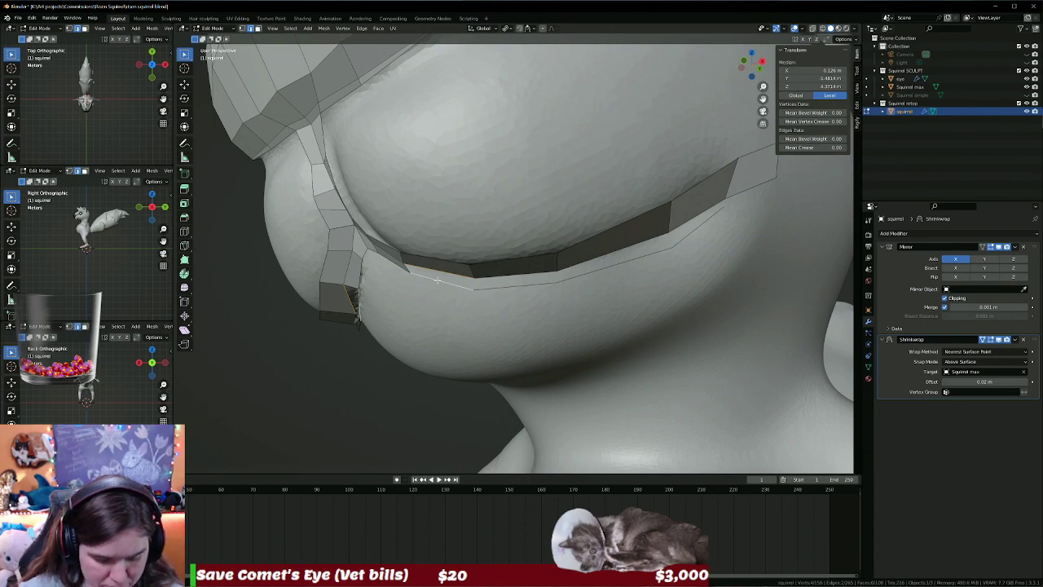
left_click(499, 284)
middle_click_drag(500, 288, 533, 283)
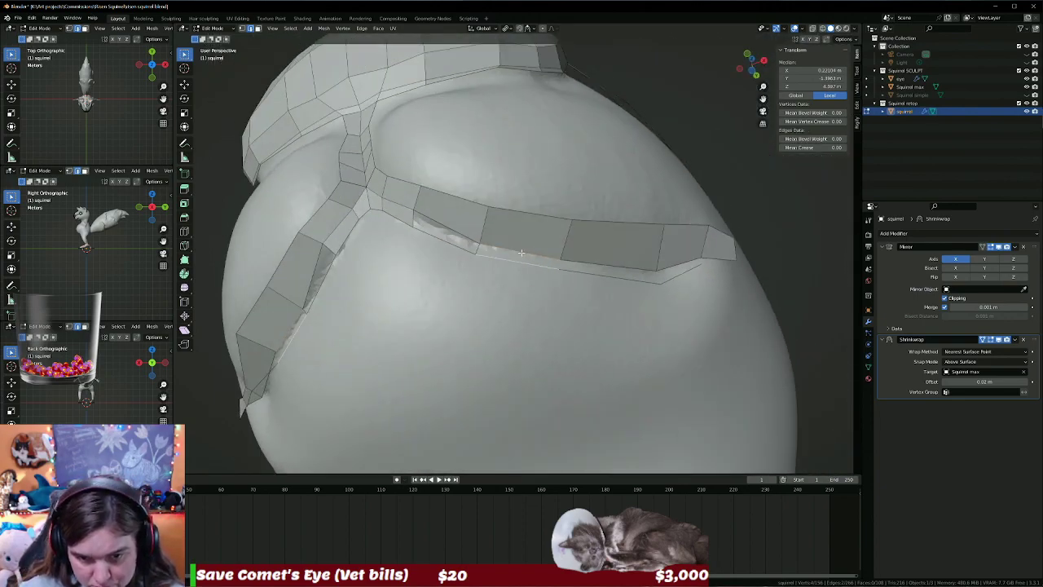
left_click(516, 281, "alt")
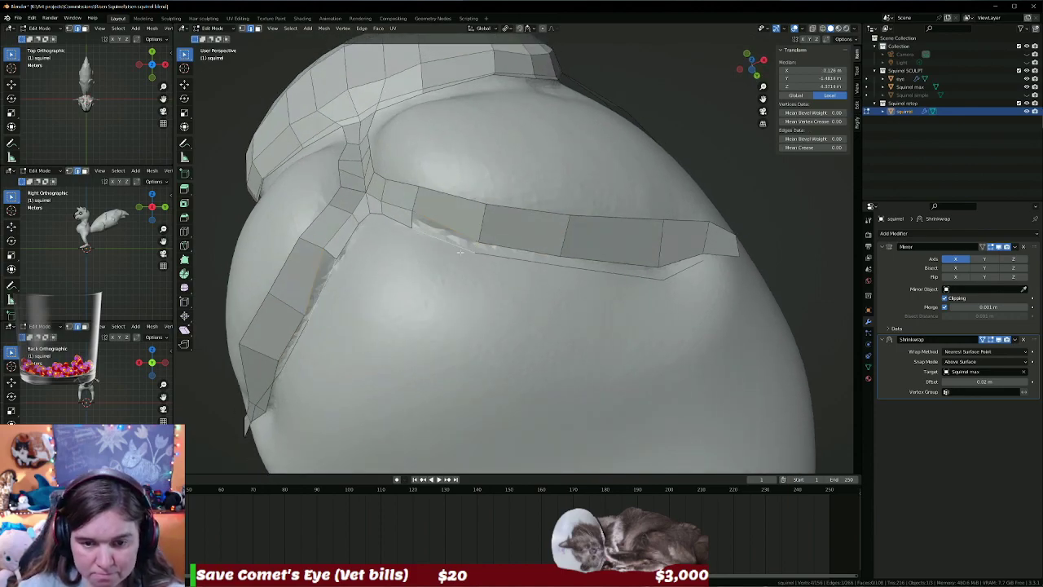
left_click(441, 226)
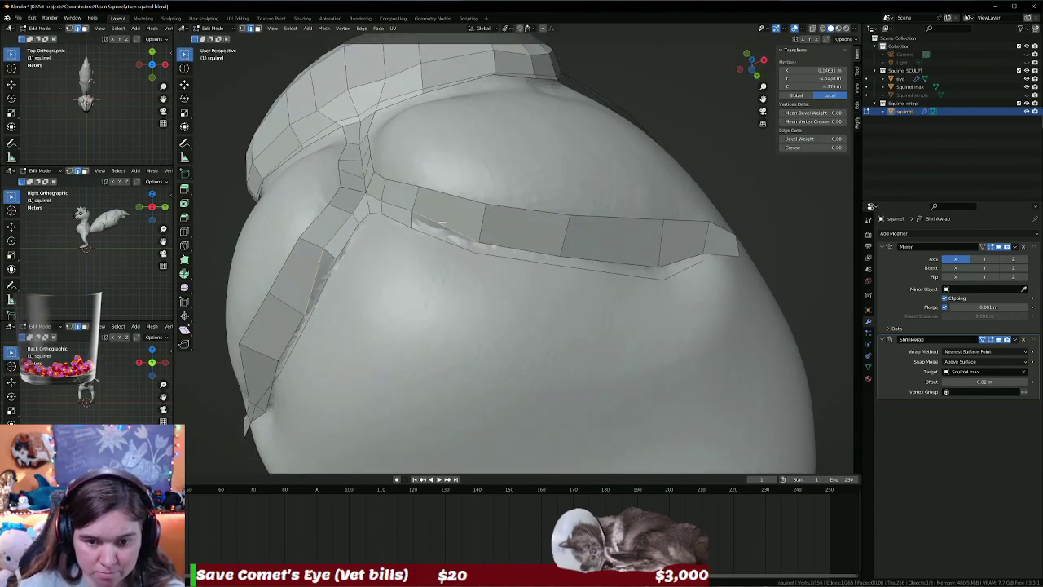
left_click(432, 234, "alt")
middle_click_drag(464, 249, 460, 257)
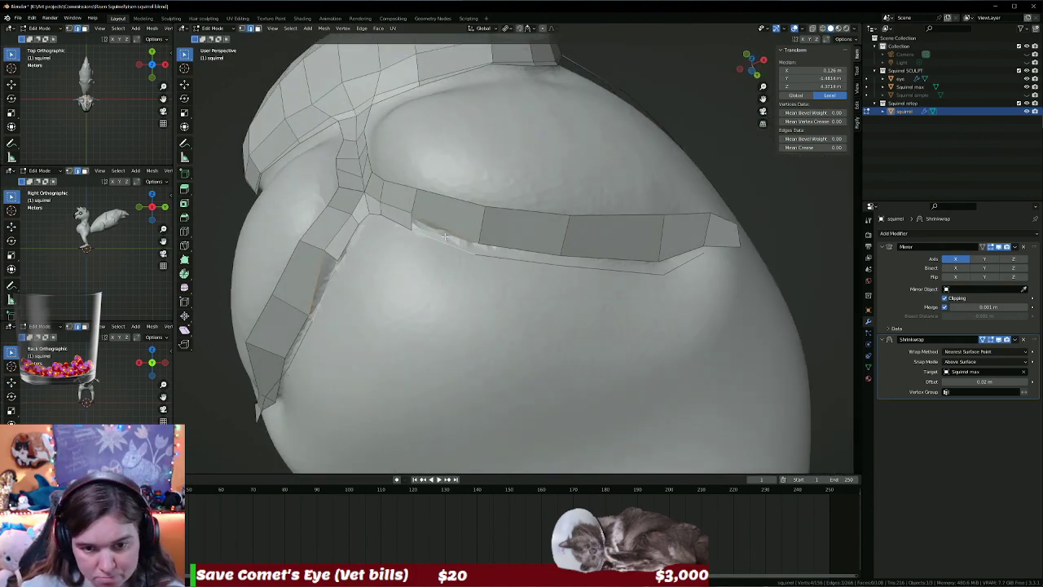
middle_click_drag(465, 239, 448, 252)
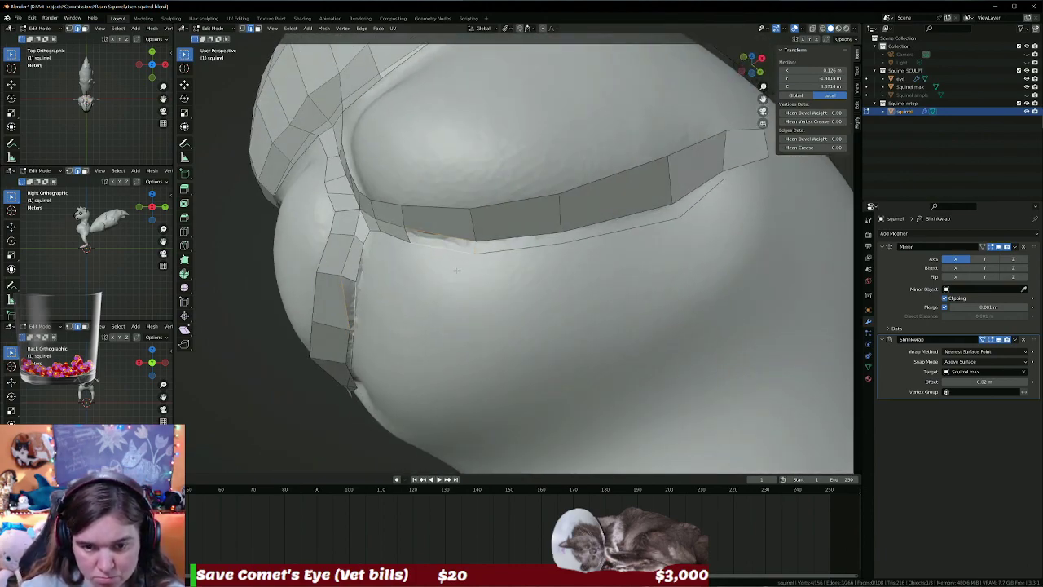
key("alt+a")
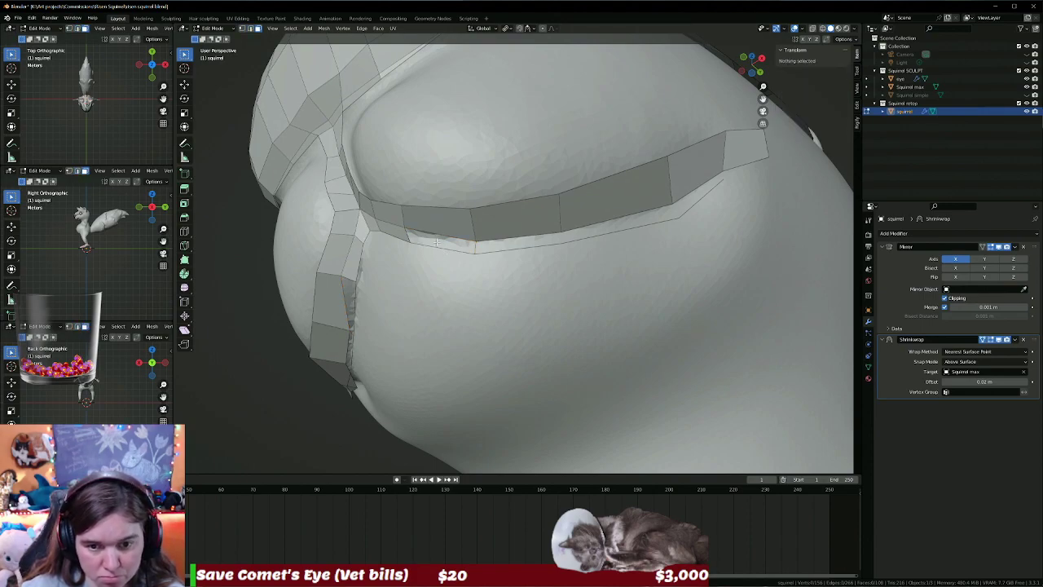
left_click(481, 248)
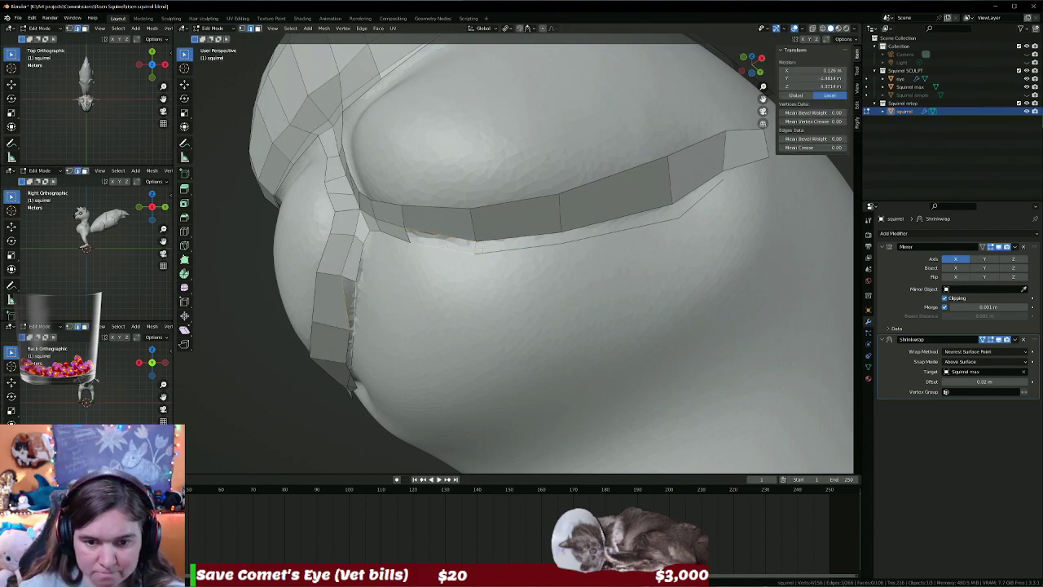
middle_click_drag(425, 268, 444, 265)
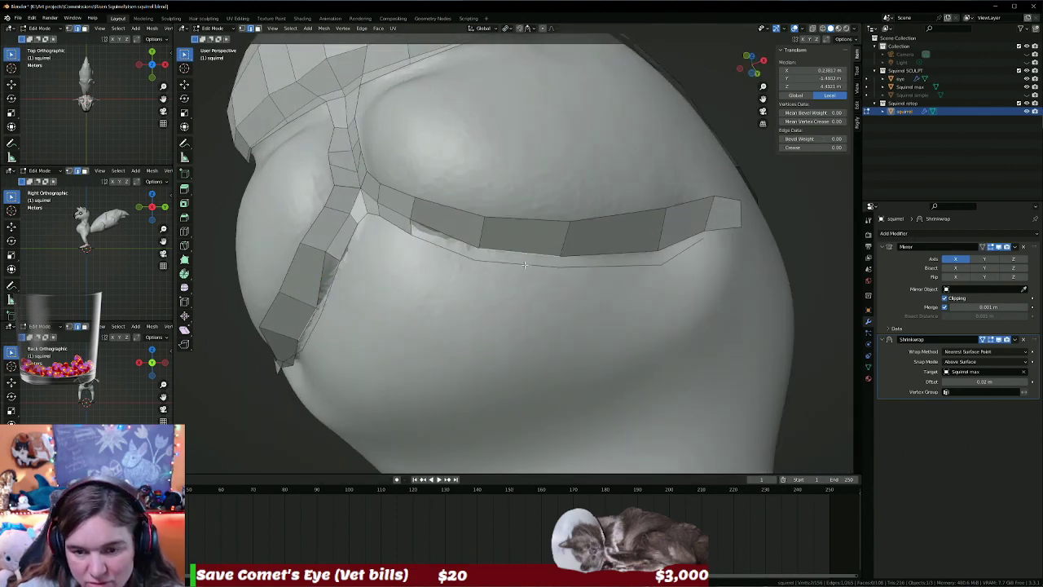
left_click(524, 265, "alt")
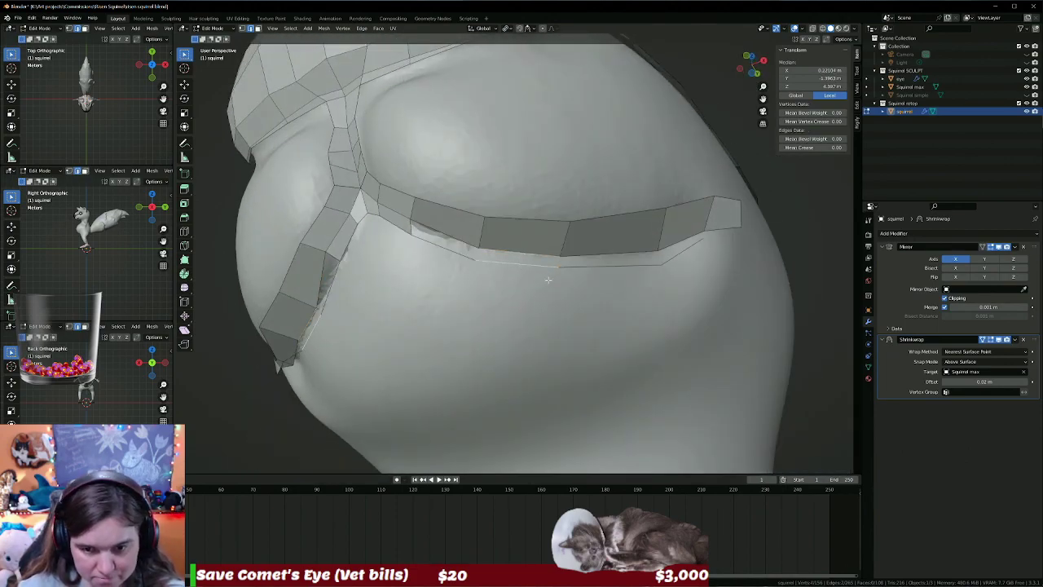
left_click(514, 253)
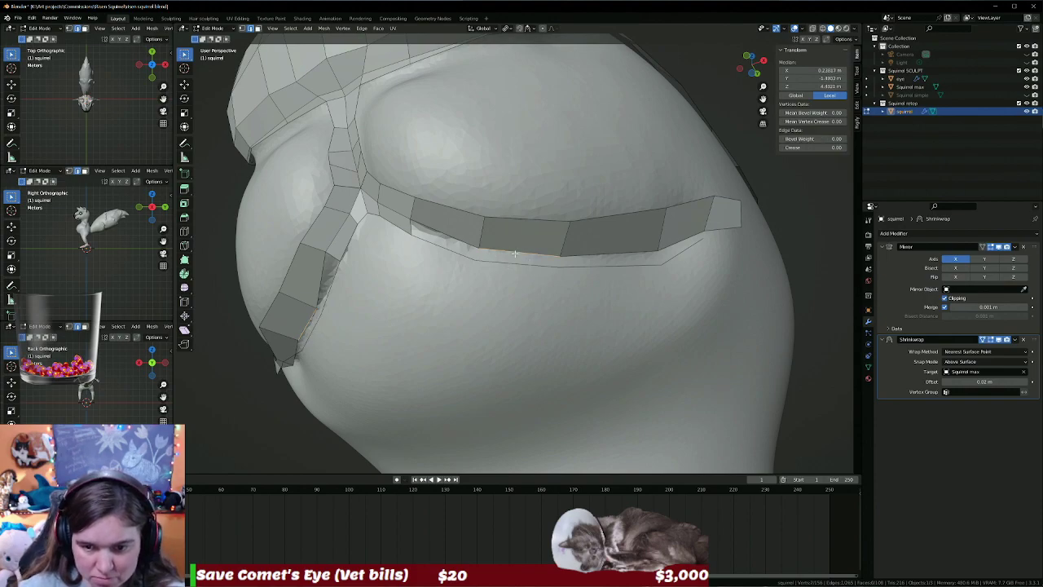
left_click(438, 236, "alt")
Try out edge selections along the strip's lower boundary and end, then clear them.
right_click(440, 247)
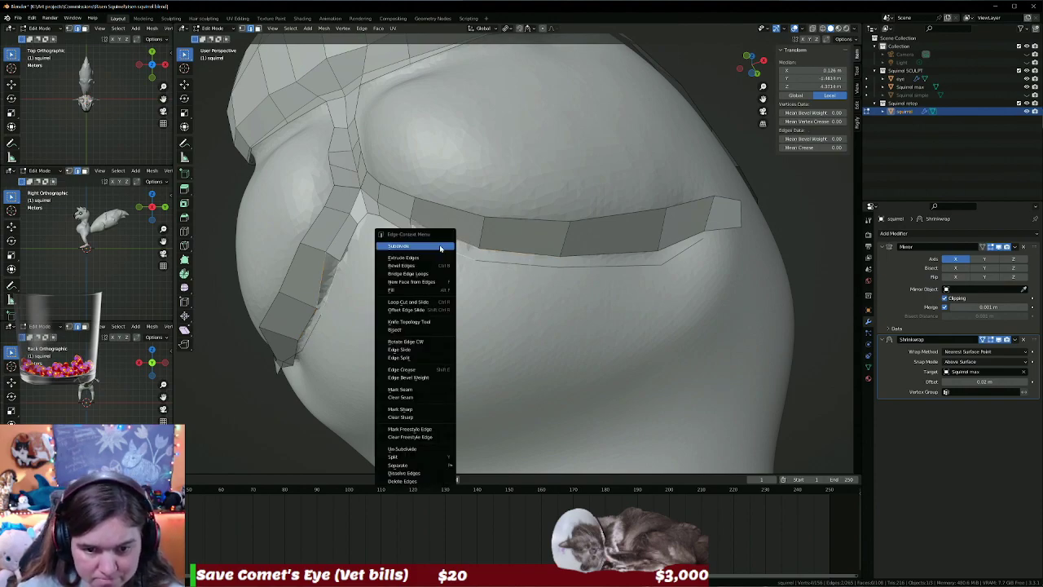
key("Escape")
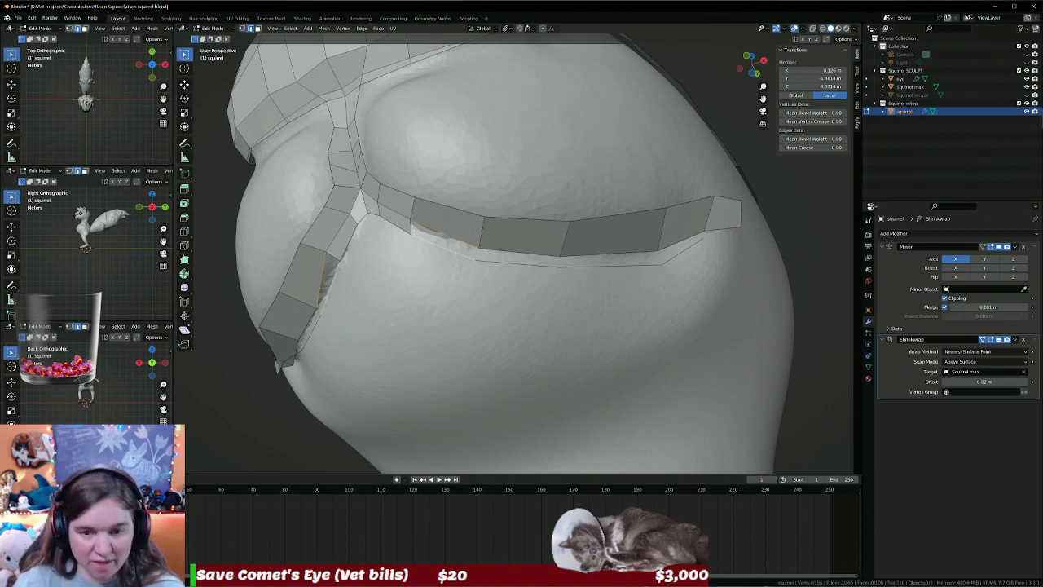
left_click(522, 258, "alt")
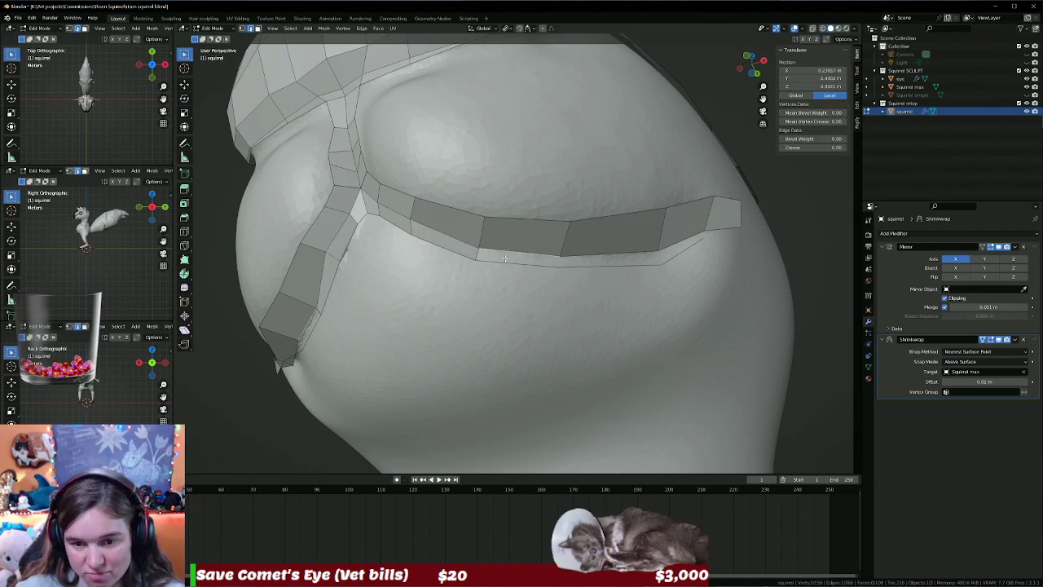
left_click(595, 255, "alt")
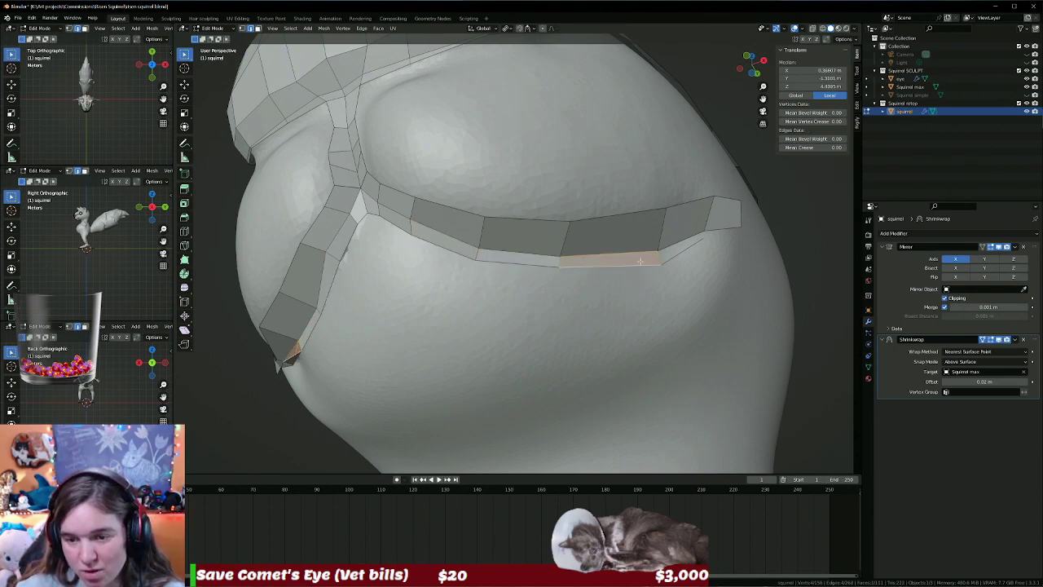
middle_click_drag(641, 261, 605, 276)
left_click(683, 216, "shift")
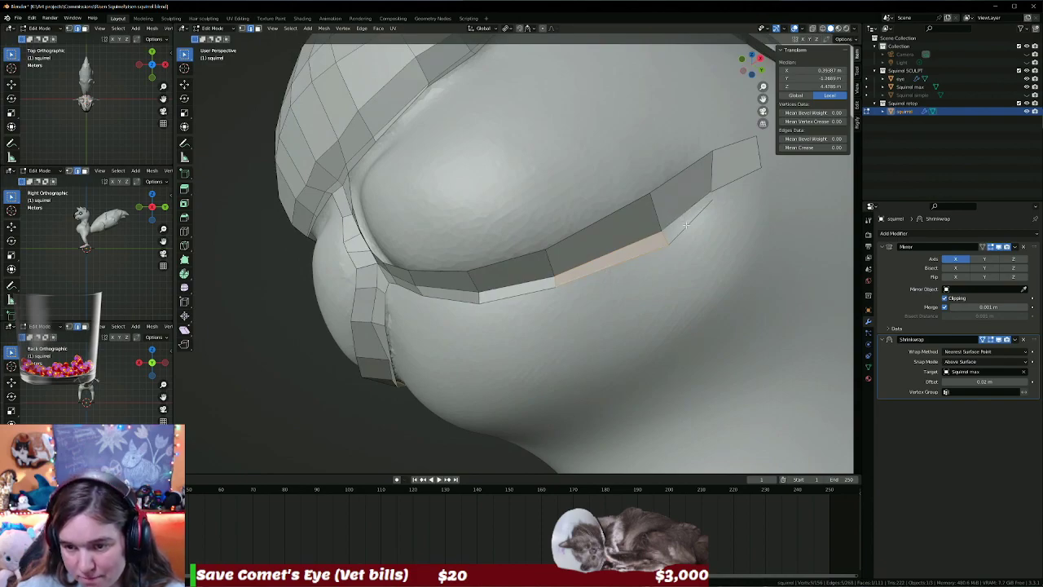
left_click(692, 224, "shift")
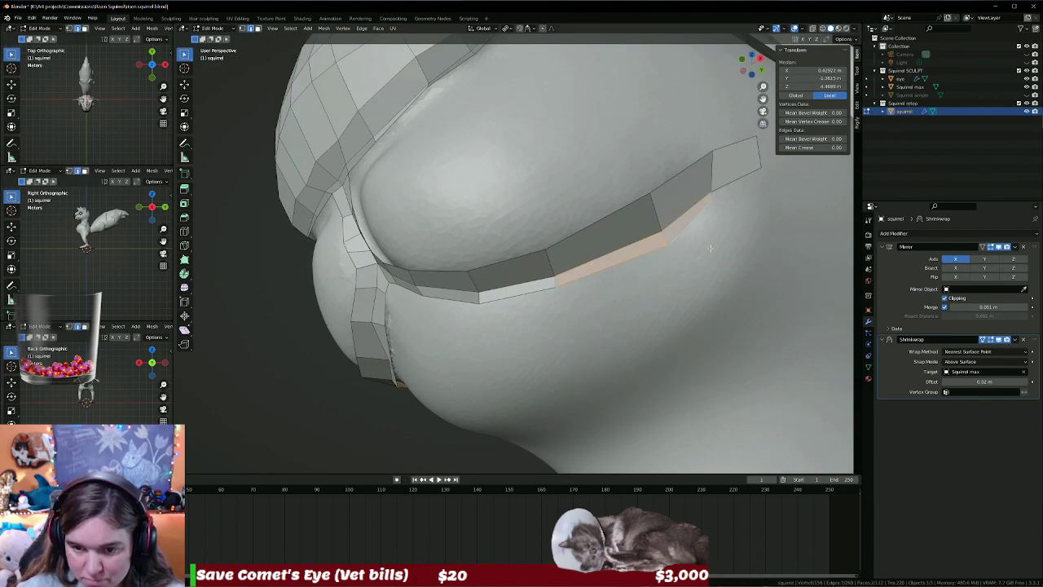
key("alt+a")
left_click(694, 271, "alt")
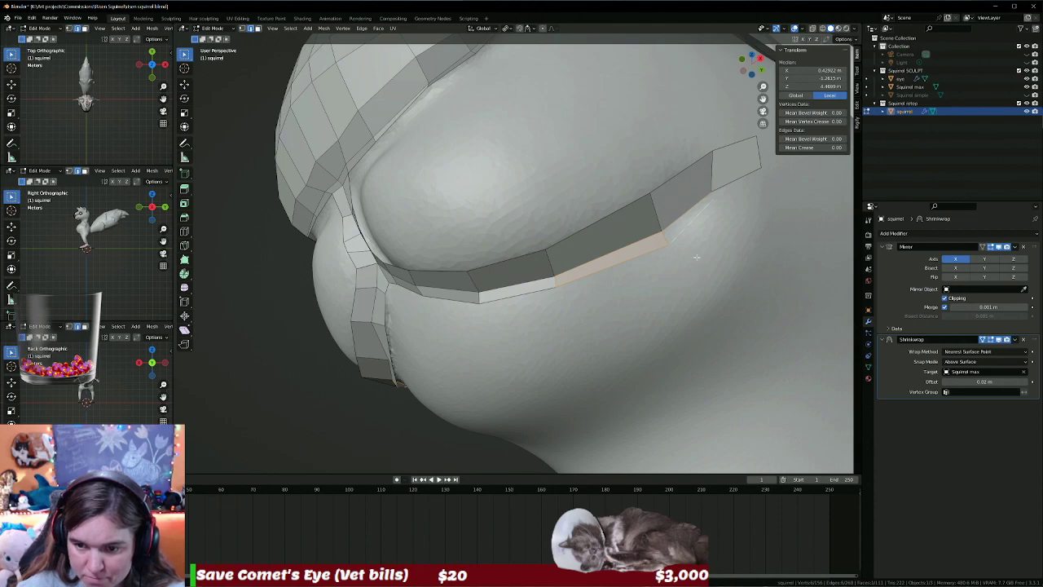
left_click(687, 227)
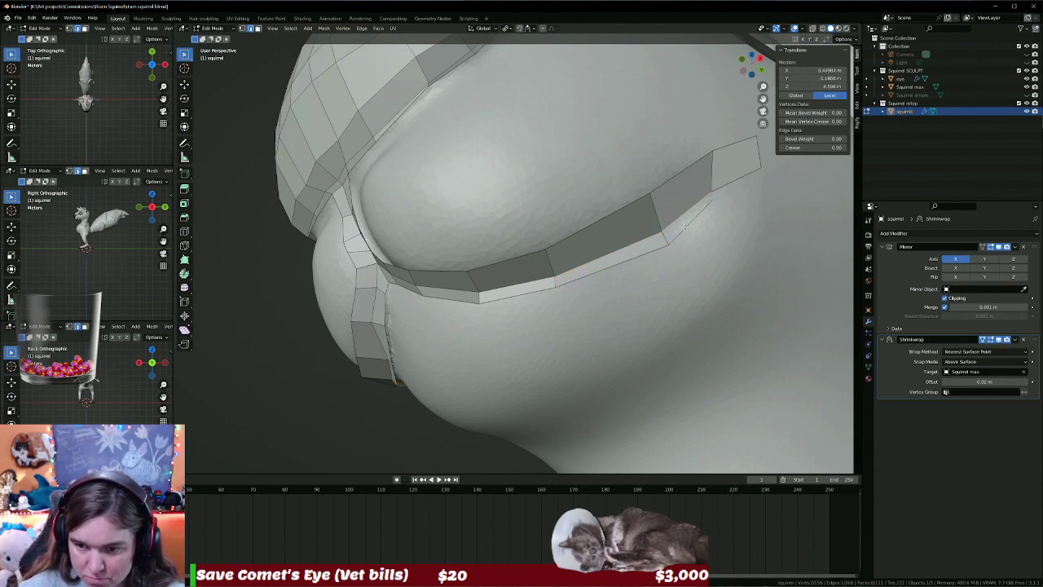
key("alt+a")
mouse_move(707, 259)
middle_mouse_down()
mouse_move(733, 265)
mouse_move(598, 233)
mouse_move(271, 242)
mouse_move(297, 283)
mouse_move(372, 284)
mouse_move(432, 200)
middle_mouse_up()
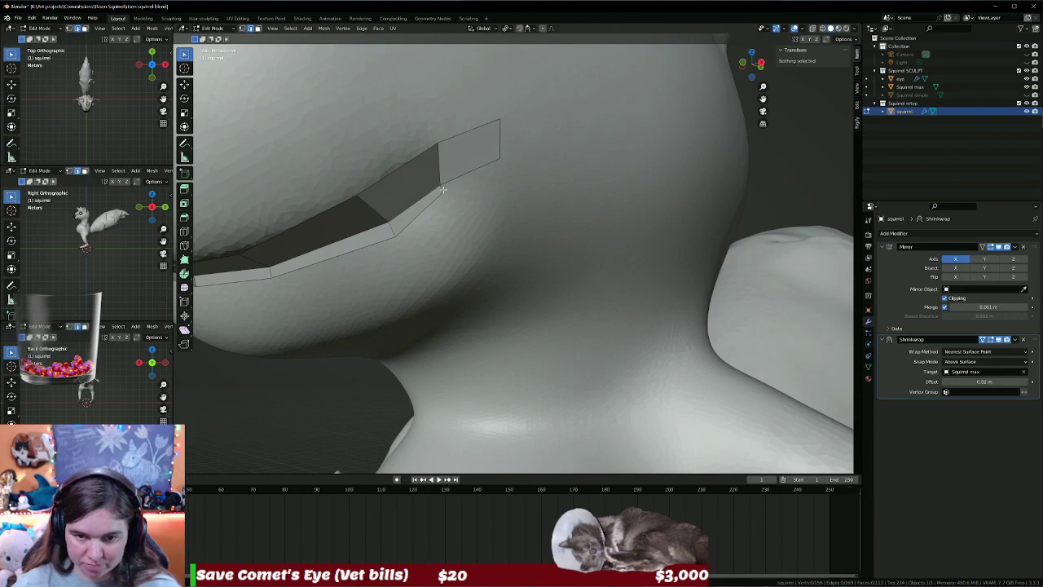
In vertex mode, move the strip's end vertex up and right and fill a face beside it.
left_click(442, 189)
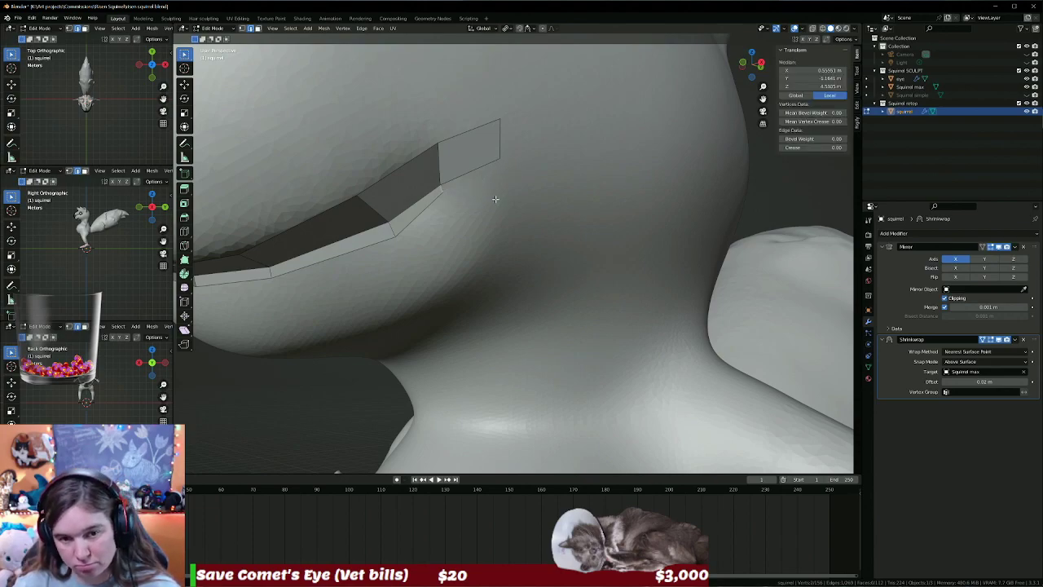
key("1")
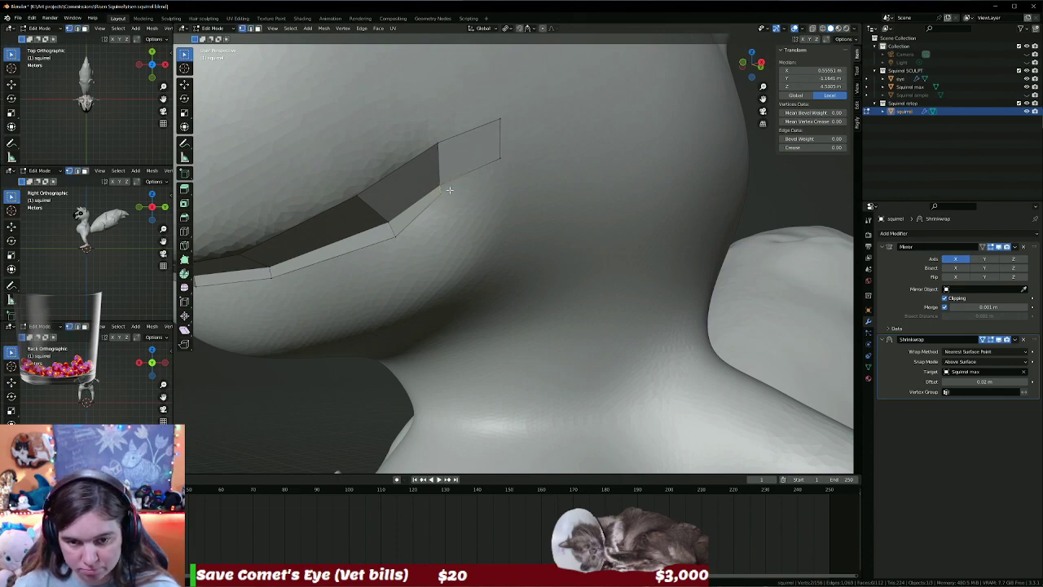
left_click(444, 193)
key("g")
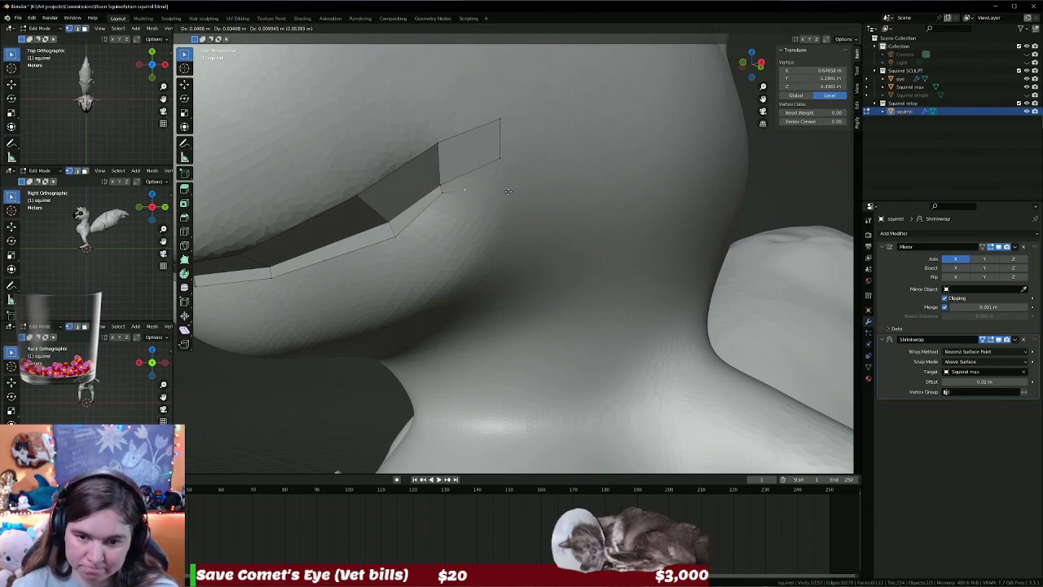
left_click(554, 189)
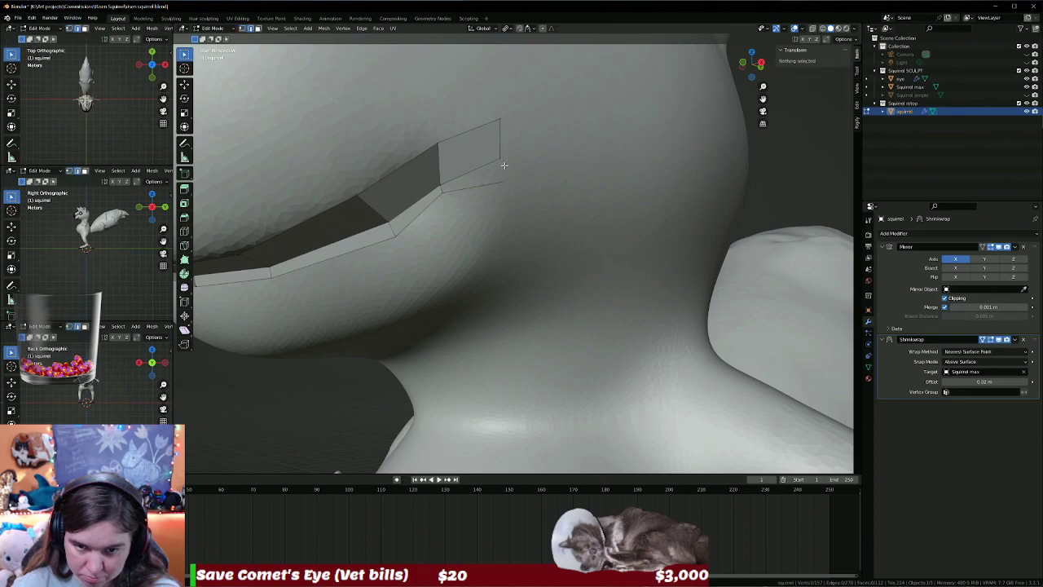
key("f")
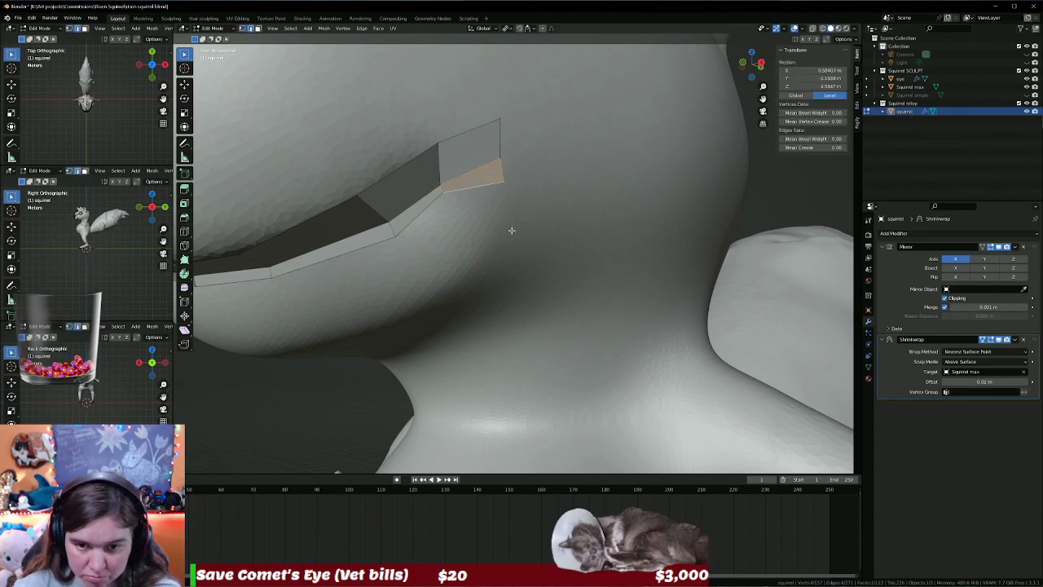
key("alt+a")
scroll(511, 231, "down", 5)
mouse_move(511, 231)
middle_mouse_down()
mouse_move(524, 238)
mouse_move(460, 270)
middle_mouse_up()
scroll(461, 270, "up", 3)
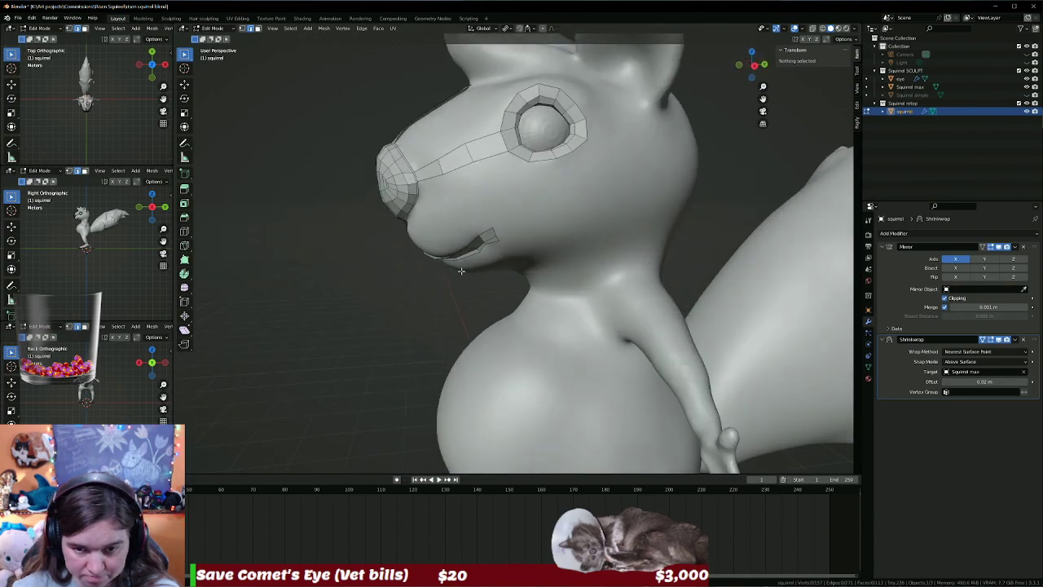
Extrude the mouth-corner edge toward the cheek and rotate the new faces.
left_click(493, 231)
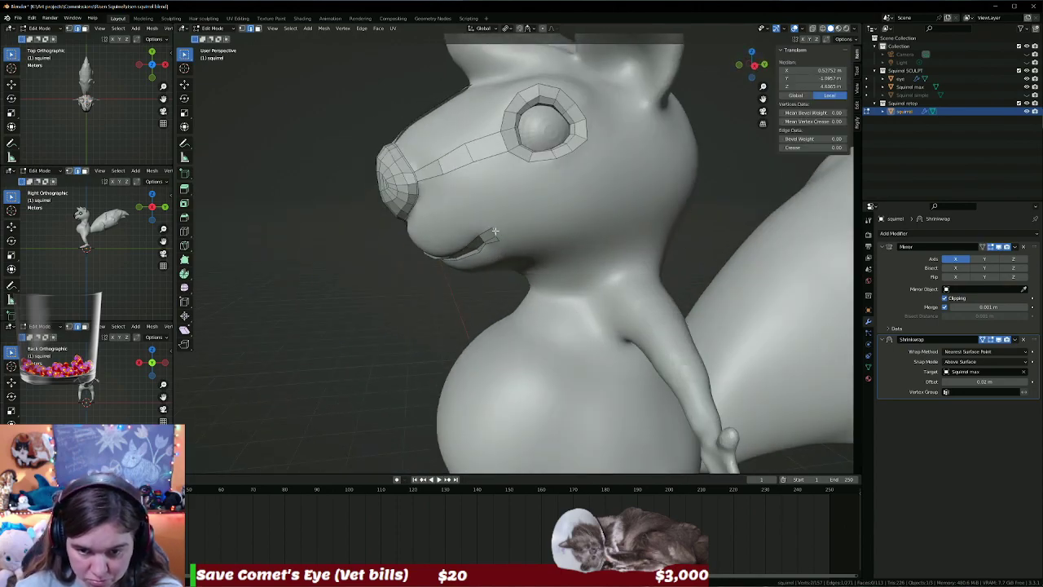
middle_click_drag(531, 218, 538, 214)
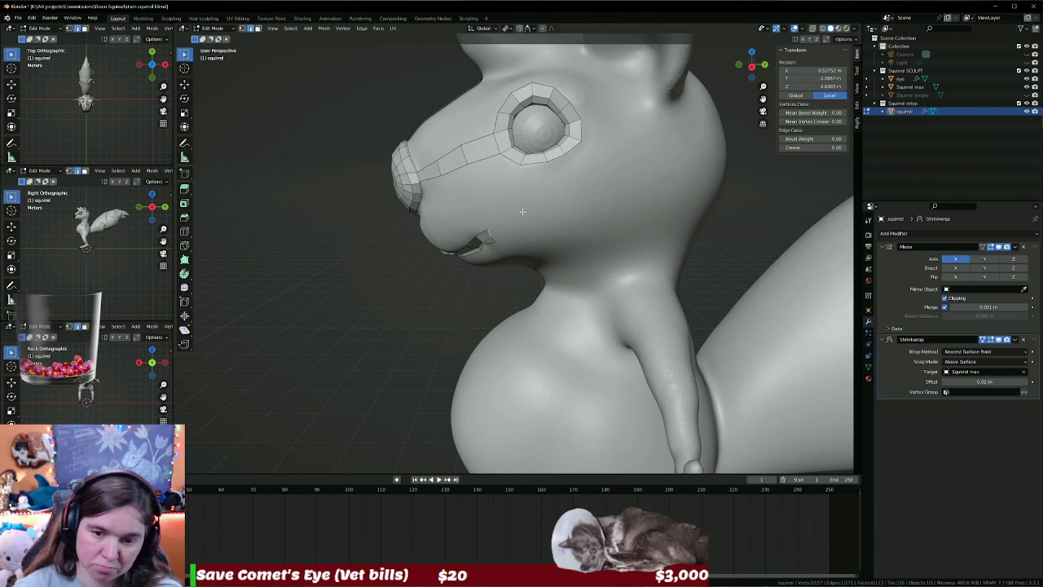
key("g")
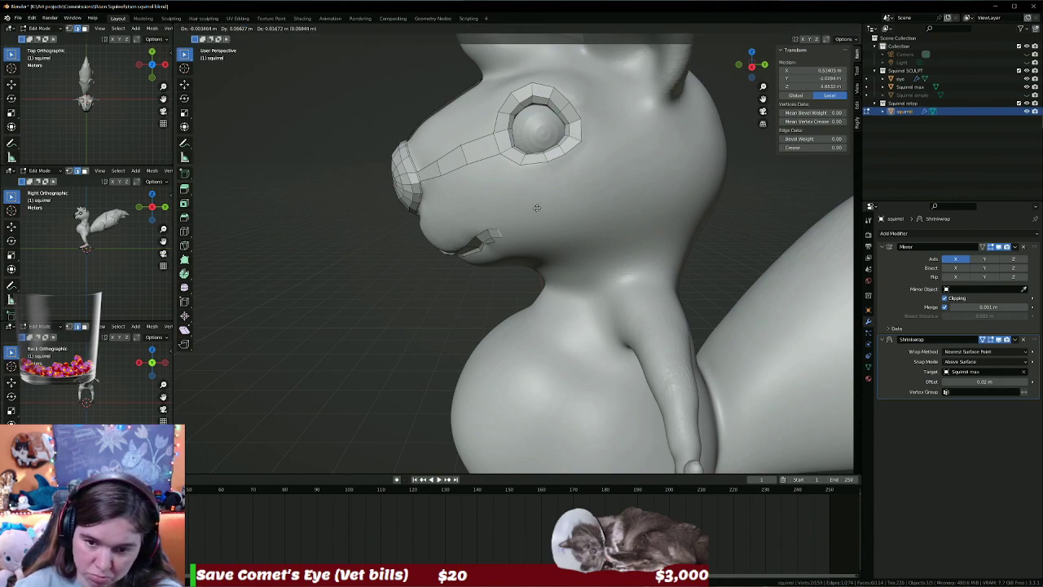
left_click(539, 197)
key("r")
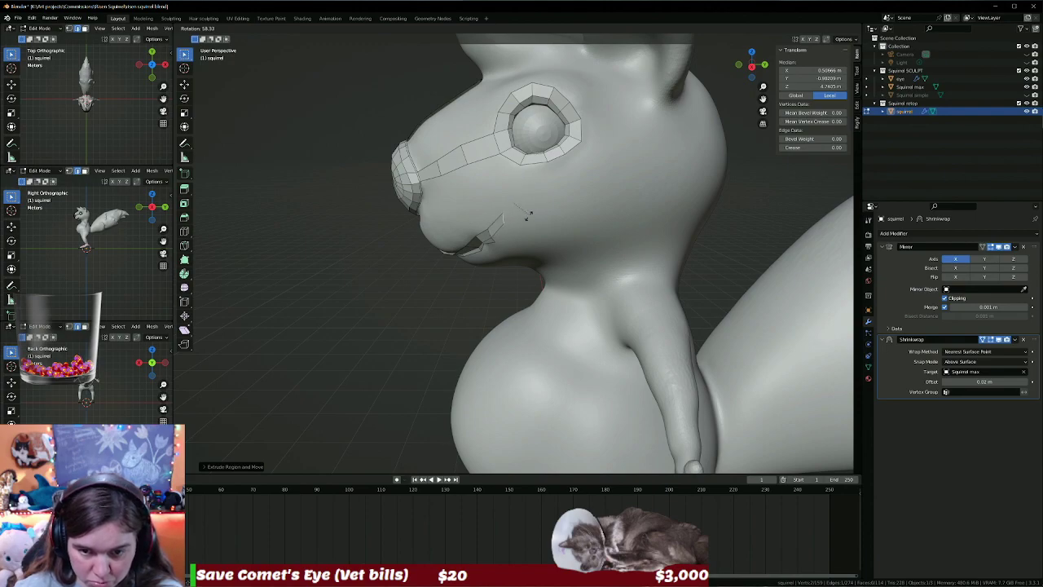
left_click(516, 202)
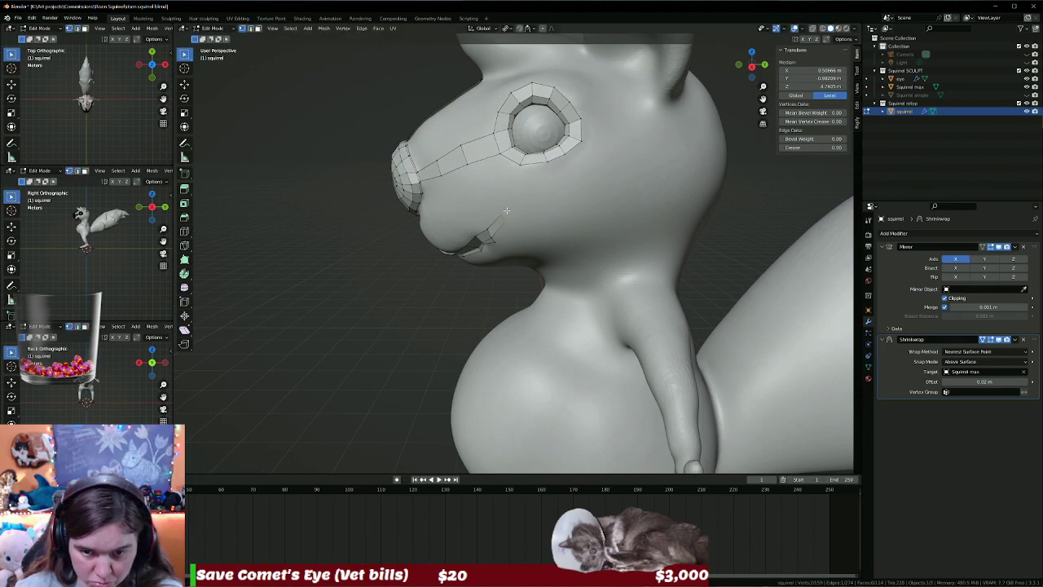
scroll(526, 244, "up", 3)
scroll(535, 282, "up", 2)
scroll(534, 283, "down", 3)
Reposition two vertices of the new cheek faces up and left.
left_click(575, 256)
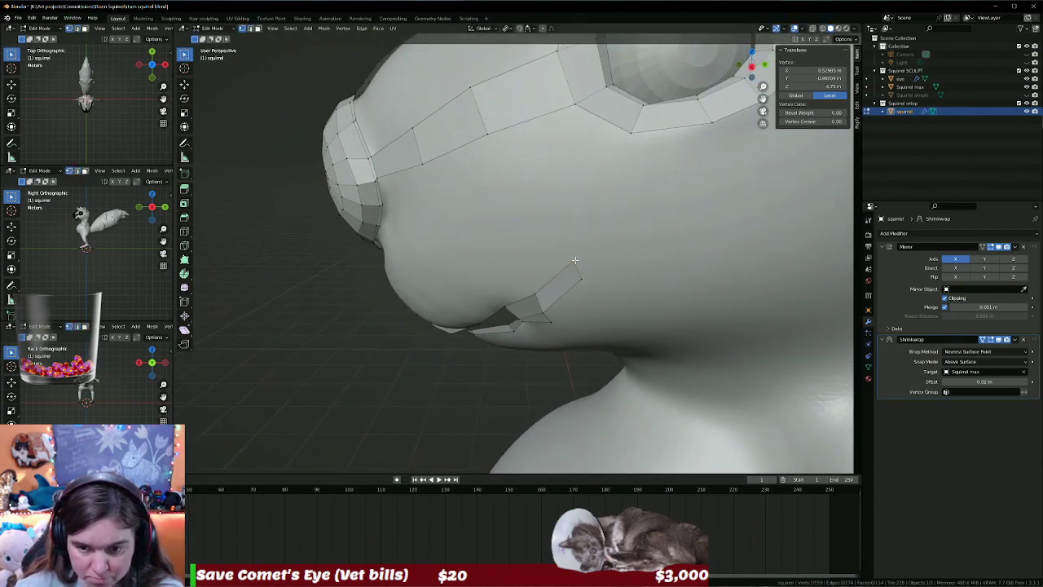
key("g")
left_click(555, 250)
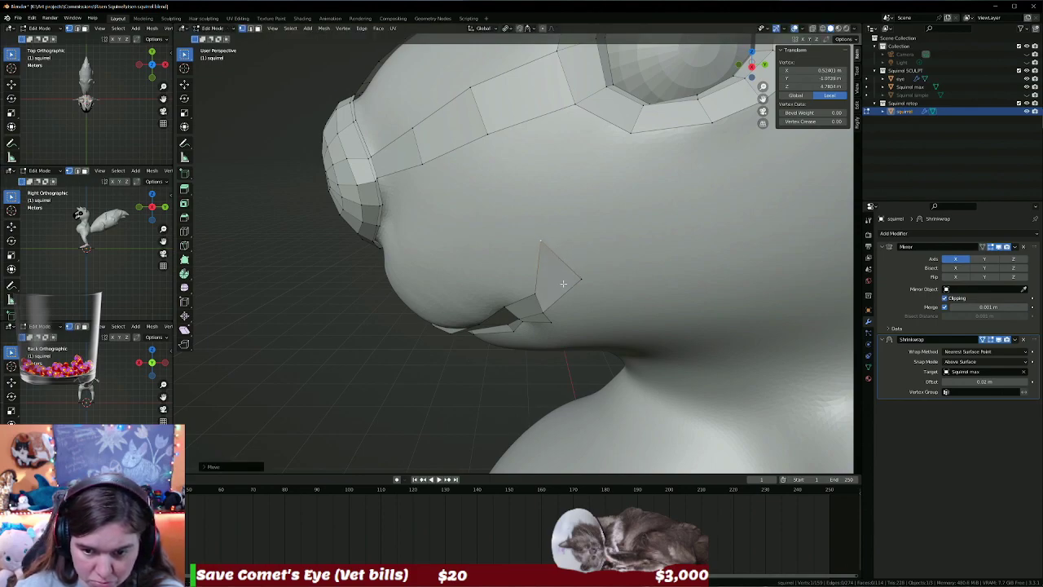
left_click(533, 294)
key("g")
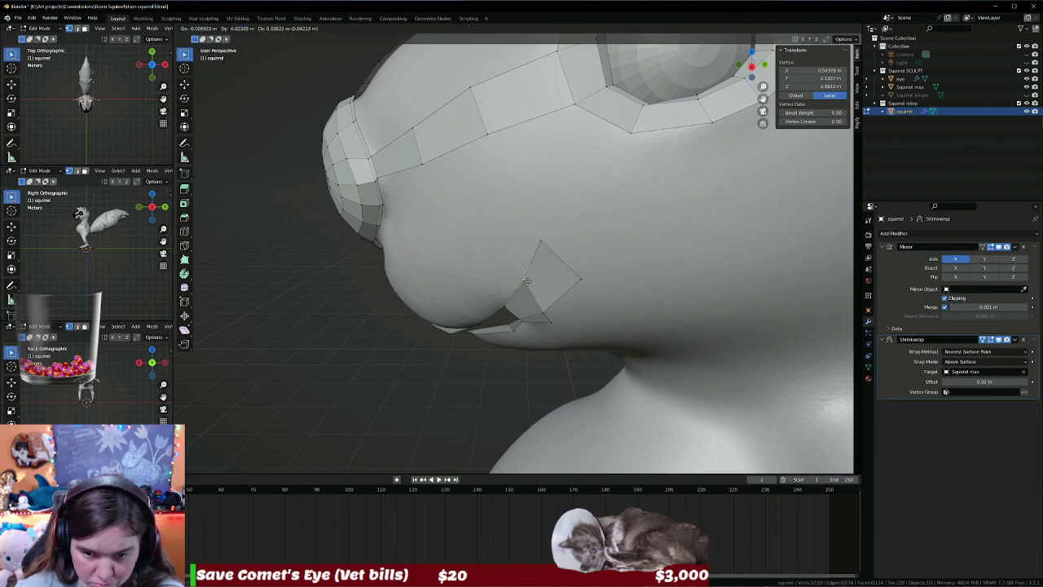
left_click(529, 283)
Extend the cheek flap's tip vertex further up the cheek.
left_click(581, 278)
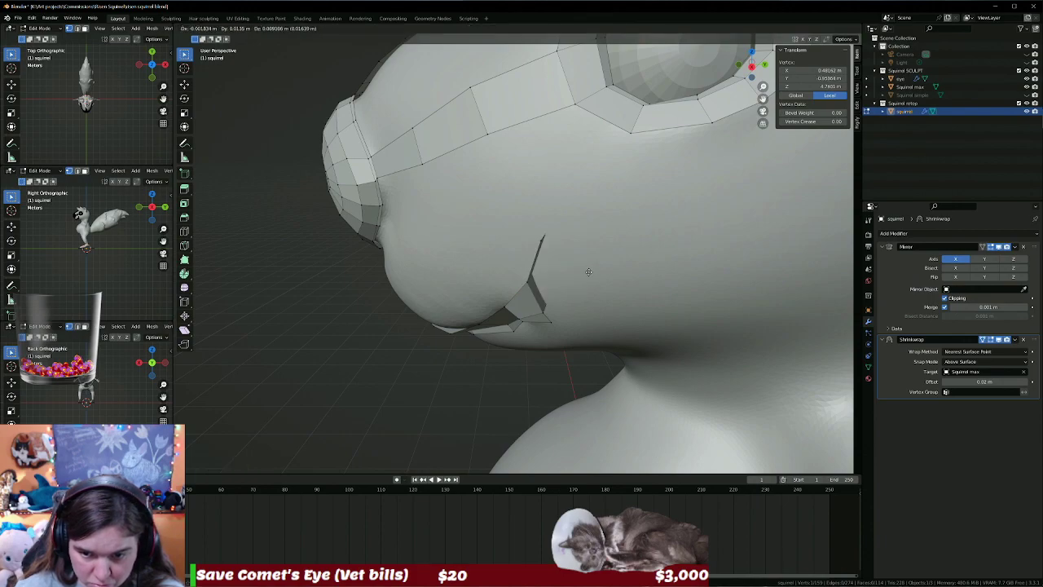
key("g")
key("Escape")
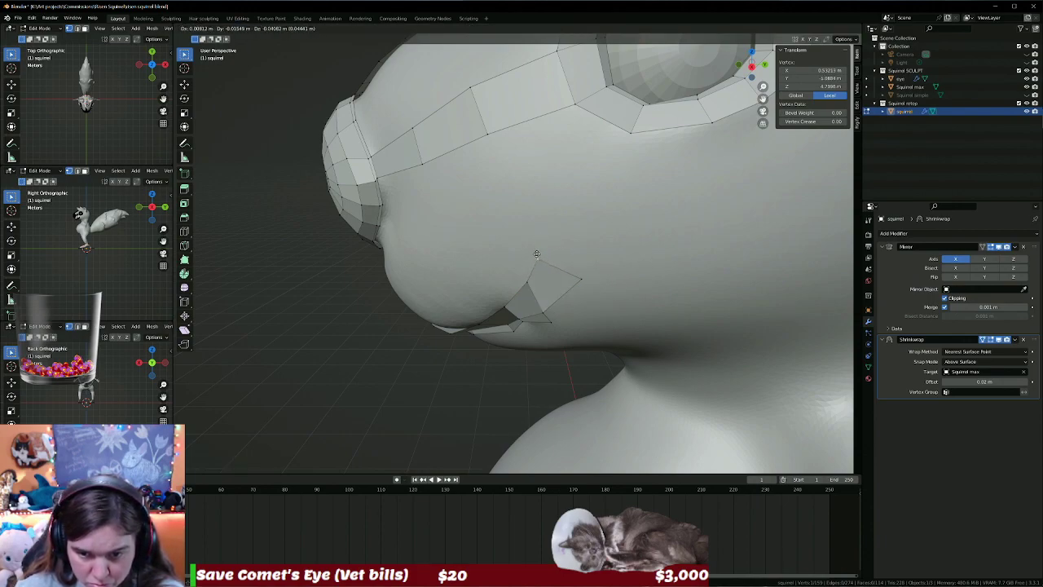
left_click(553, 266)
left_click(553, 267)
key("g")
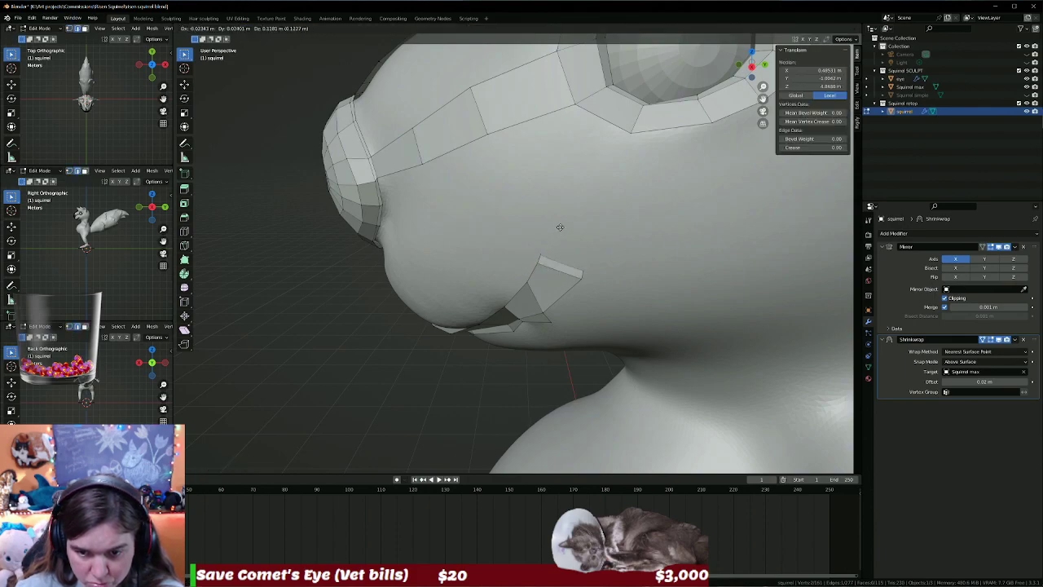
left_click(575, 268)
Inspect the mouth corner from below, then return to Object Mode.
middle_click_drag(613, 274, 603, 204)
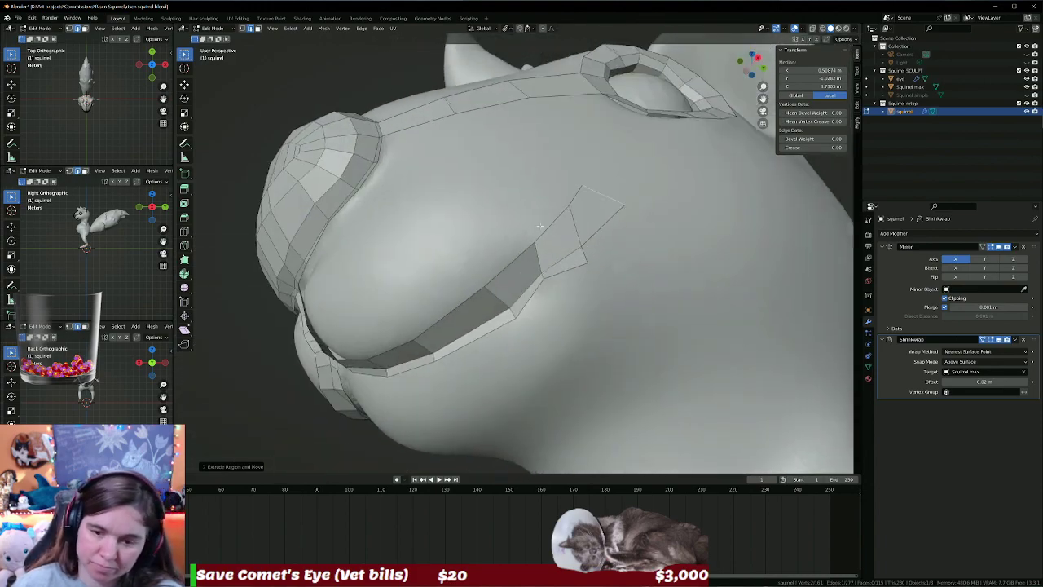
left_click(990, 341)
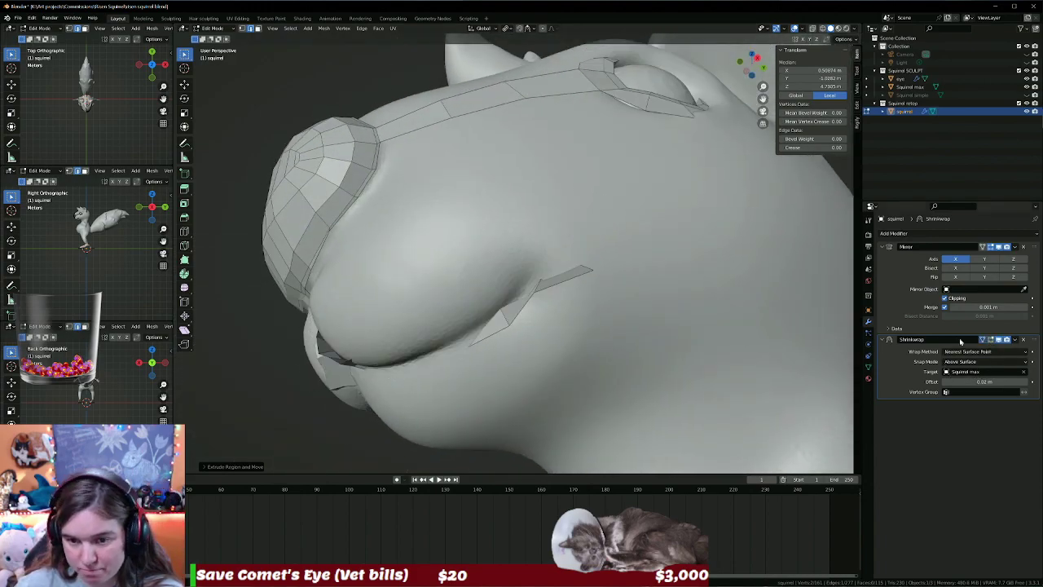
scroll(542, 264, "up", 5)
mouse_move(542, 264)
middle_mouse_down()
mouse_move(498, 312)
mouse_move(554, 345)
mouse_move(502, 361)
mouse_move(558, 347)
middle_mouse_up()
scroll(619, 339, "down", 3)
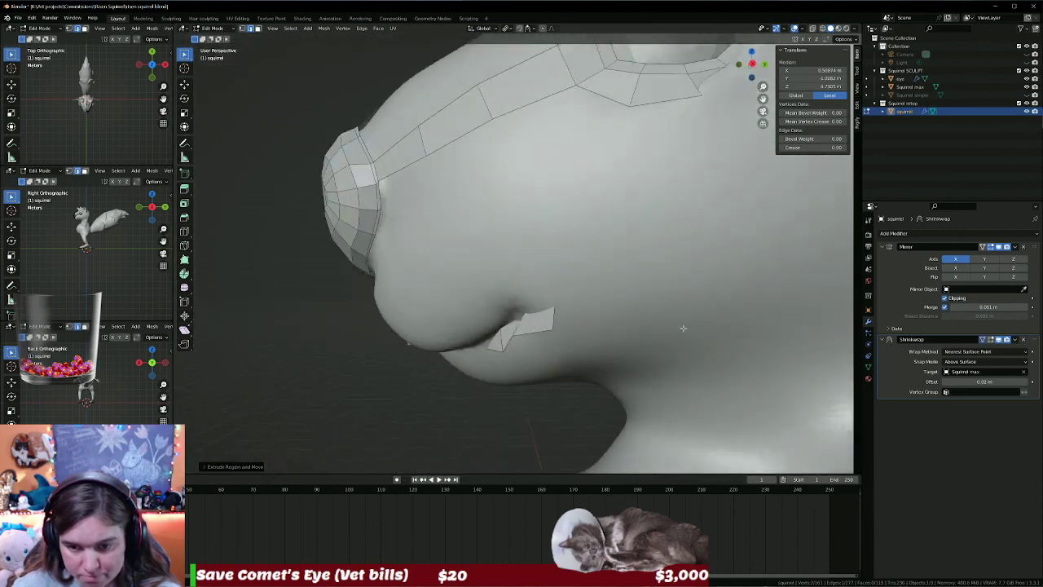
scroll(675, 332, "down", 3)
scroll(675, 331, "down", 4)
scroll(680, 313, "up", 2)
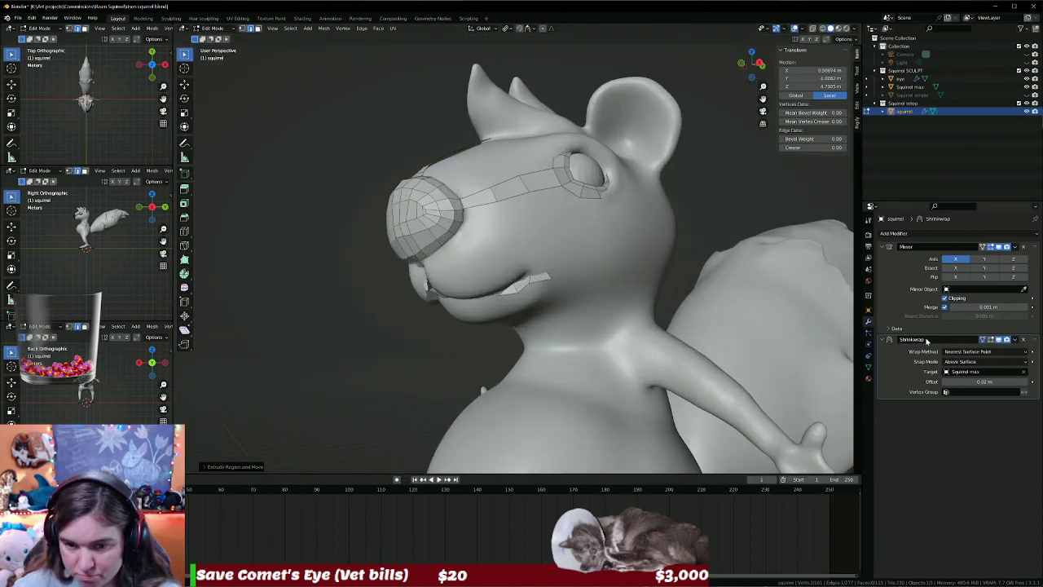
key("Tab")
Apply the retopo mesh's existing Shrinkwrap modifier.
middle_click_drag(561, 299, 563, 286)
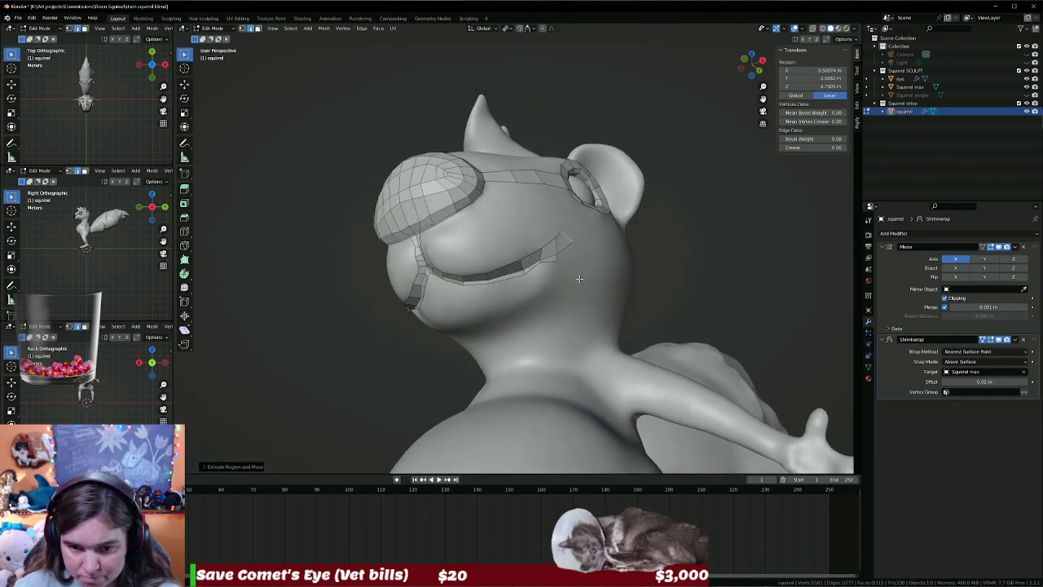
left_click(1015, 339)
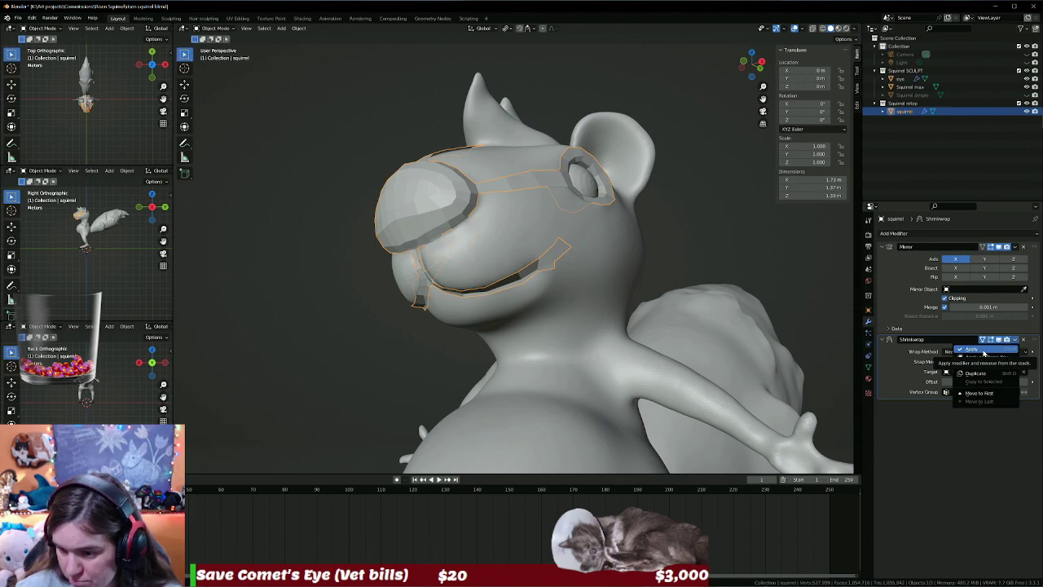
left_click(984, 353)
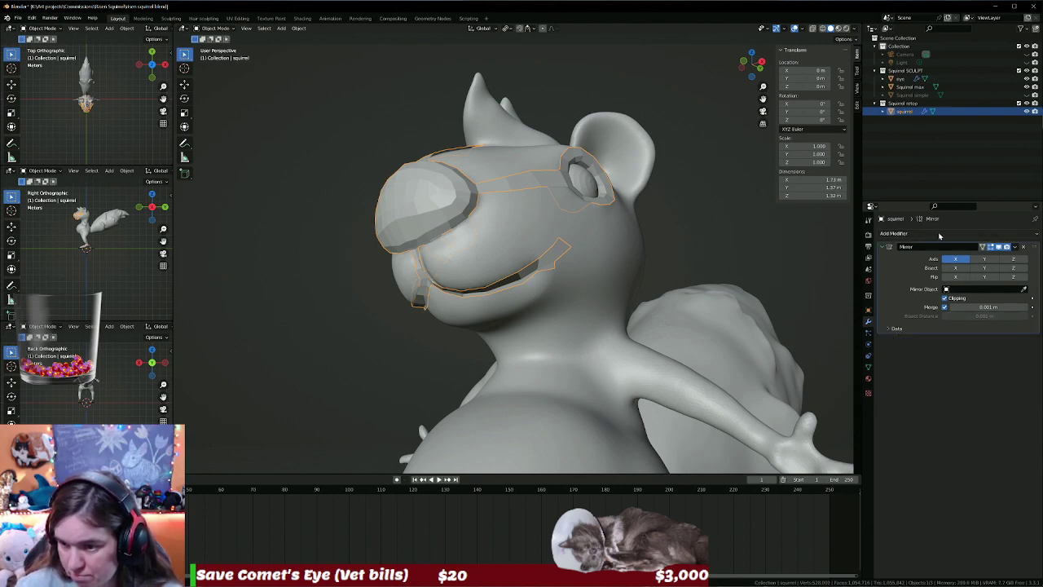
Add a Shrinkwrap in Above Surface mode with 0.02 m offset, targeting Squirrel max.
left_click(903, 234)
left_click(868, 327)
left_click(886, 233)
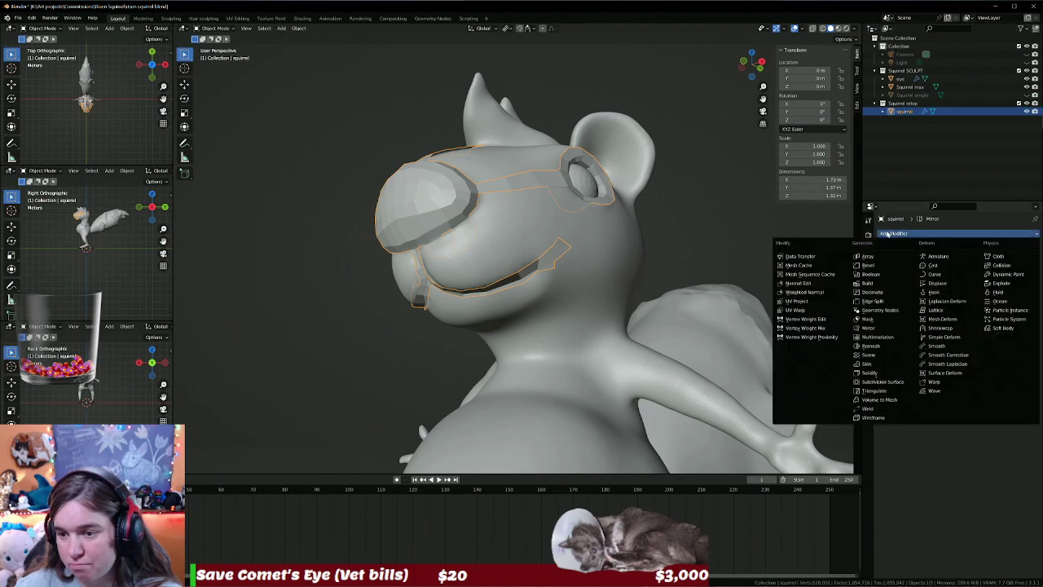
left_click(942, 328)
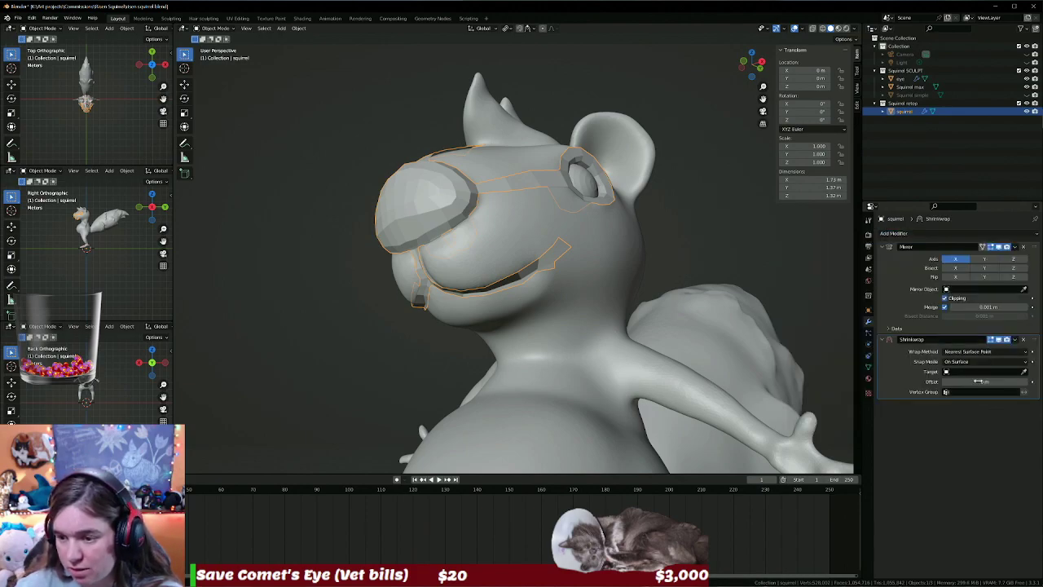
left_click(967, 352)
left_click(964, 361)
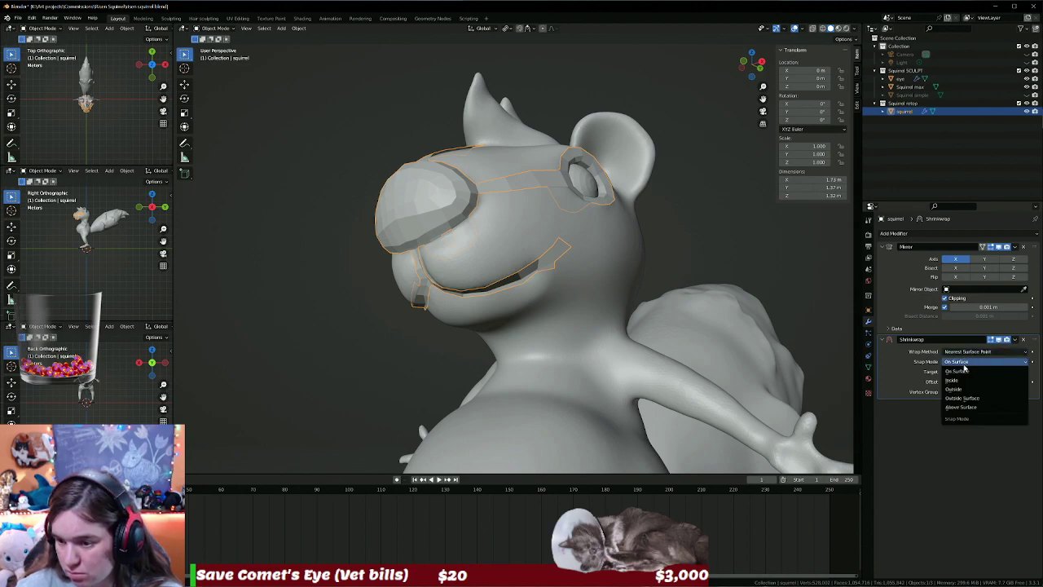
left_click(961, 406)
left_click(990, 381)
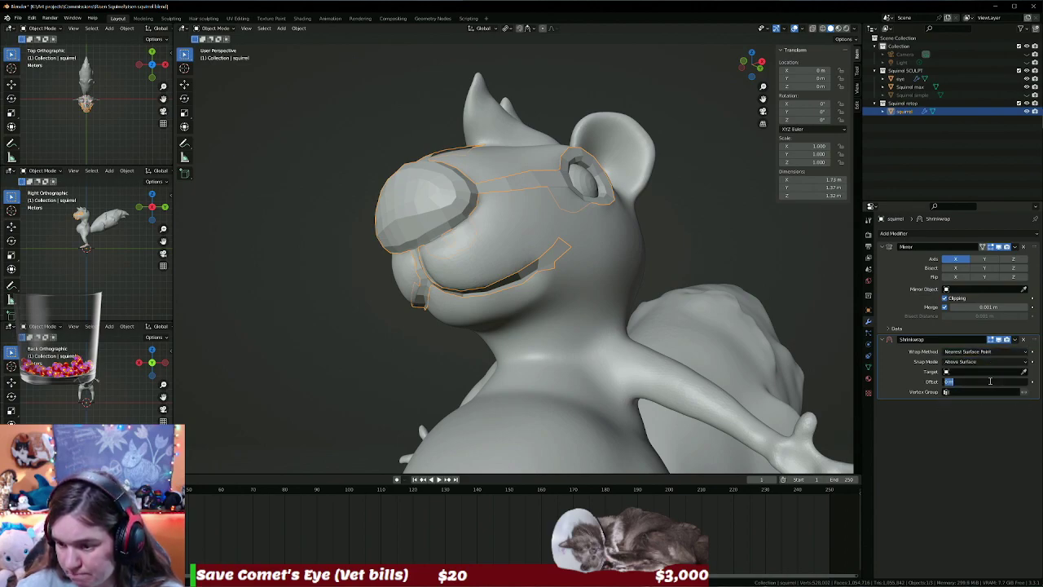
type(".02")
key("Return")
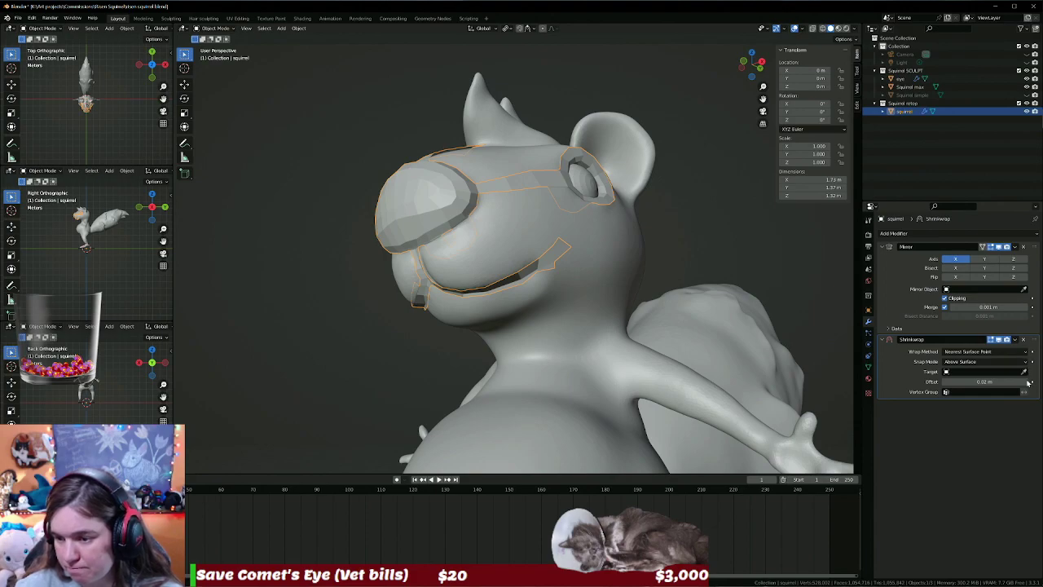
left_click(1024, 371)
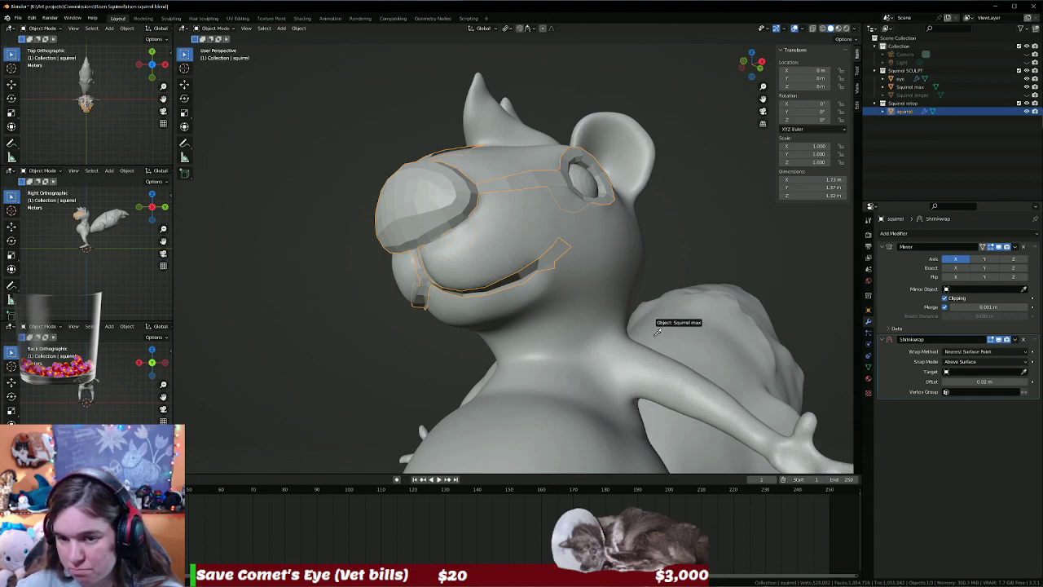
left_click(584, 325)
left_click(573, 325)
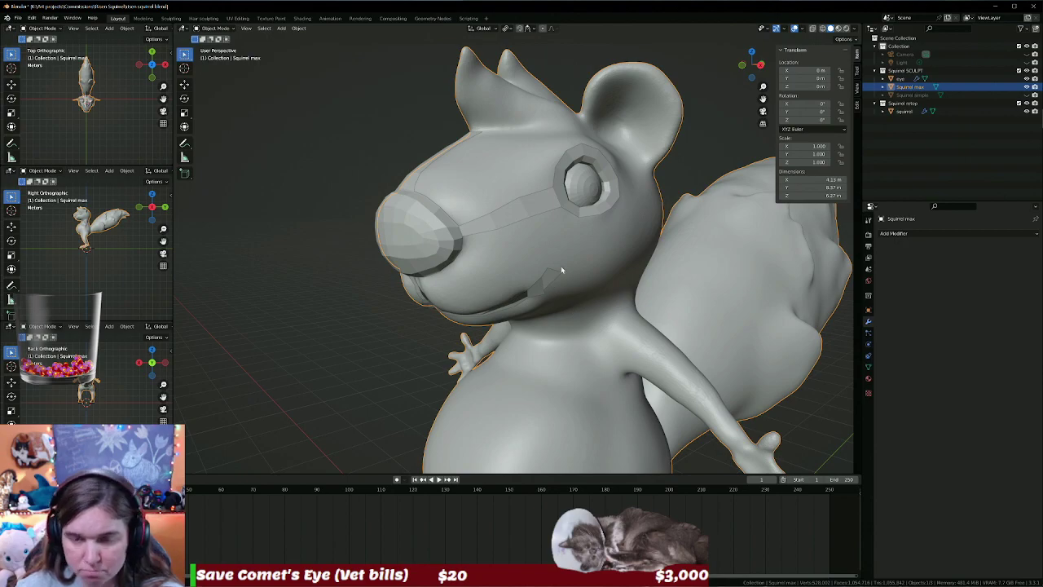
Toggle Squirrel max in and out of Edit Mode, then select the retopo mesh and enter Edit Mode.
key("Tab")
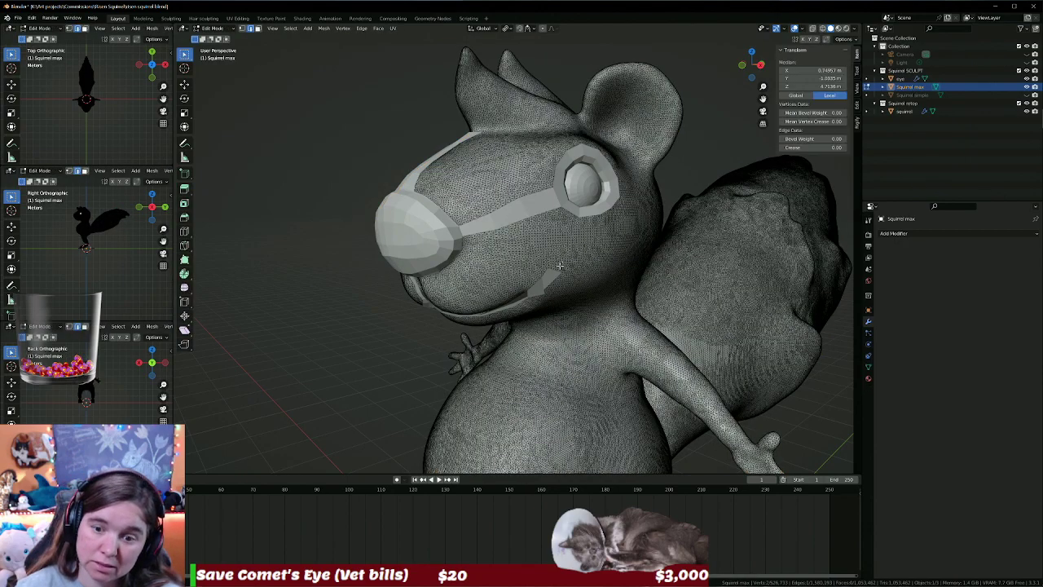
key("Tab")
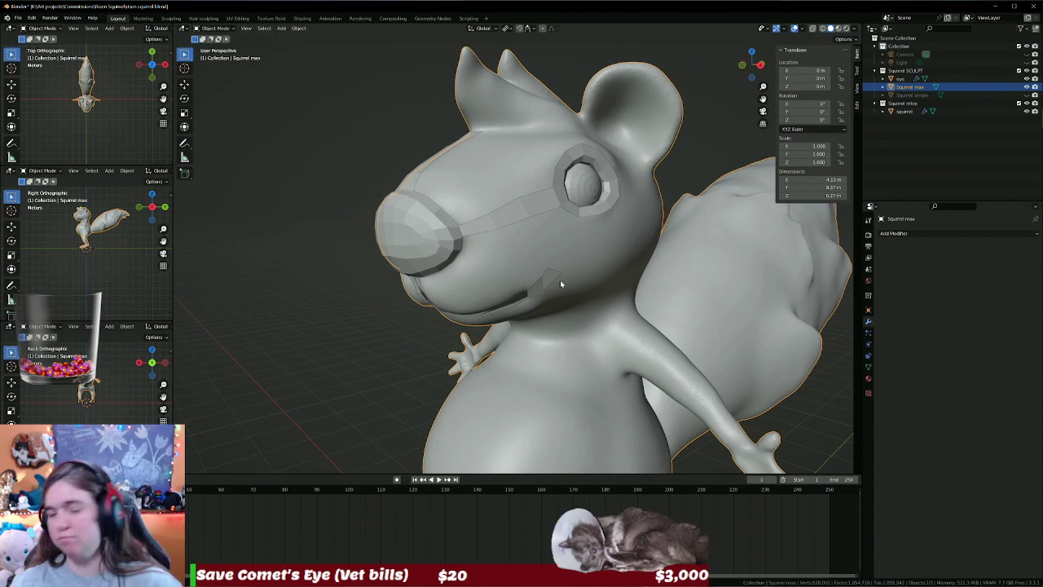
left_click(513, 216)
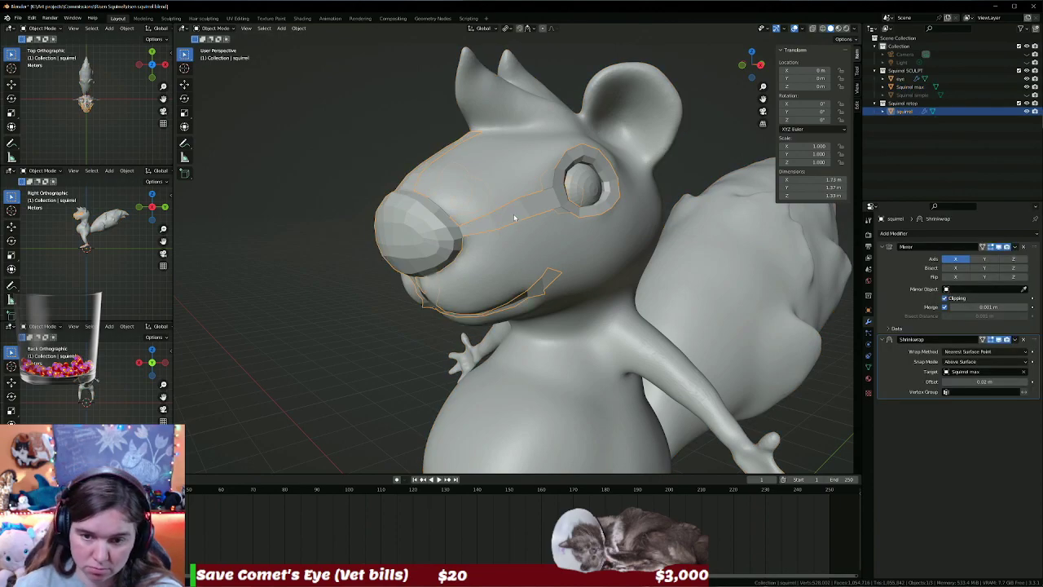
key("Tab")
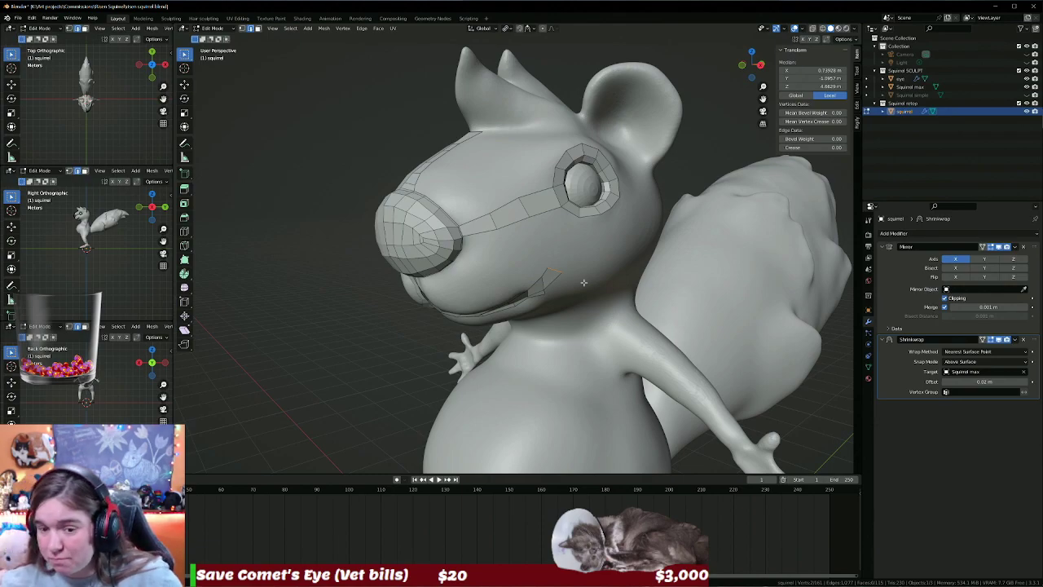
Attempt extruding the flap up the cheek, cancel both tries, and re-enter Edit Mode.
scroll(585, 261, "up", 4)
scroll(586, 242, "up", 2)
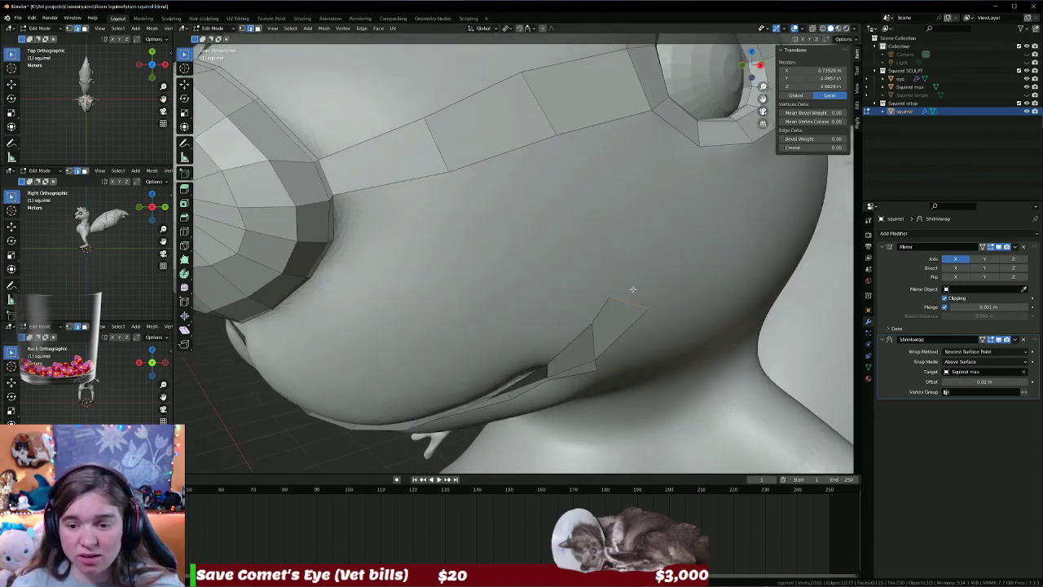
mouse_move(673, 321)
middle_mouse_down()
mouse_move(642, 288)
mouse_move(516, 298)
middle_mouse_up()
key("g")
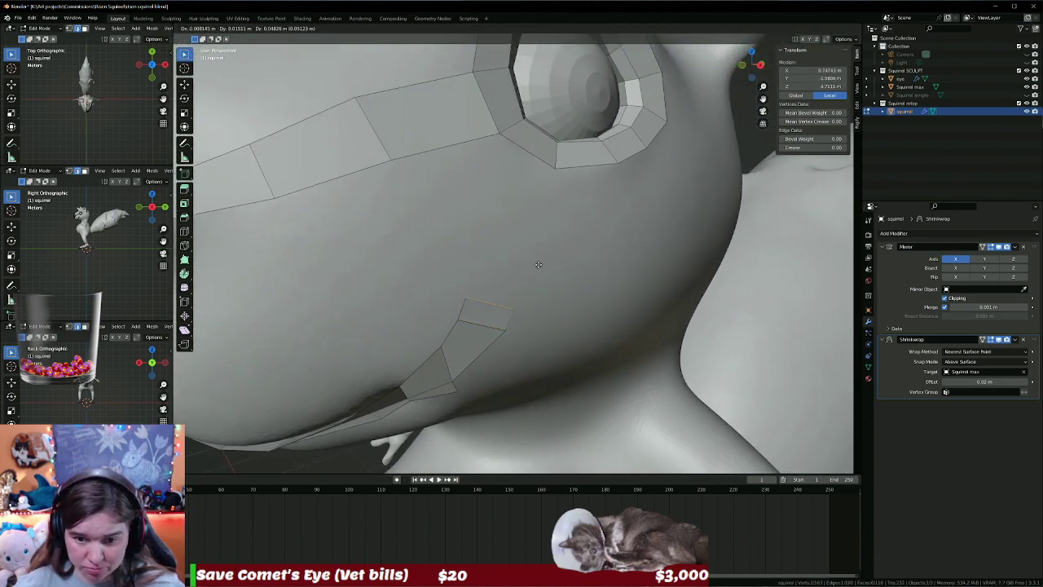
right_click(541, 258)
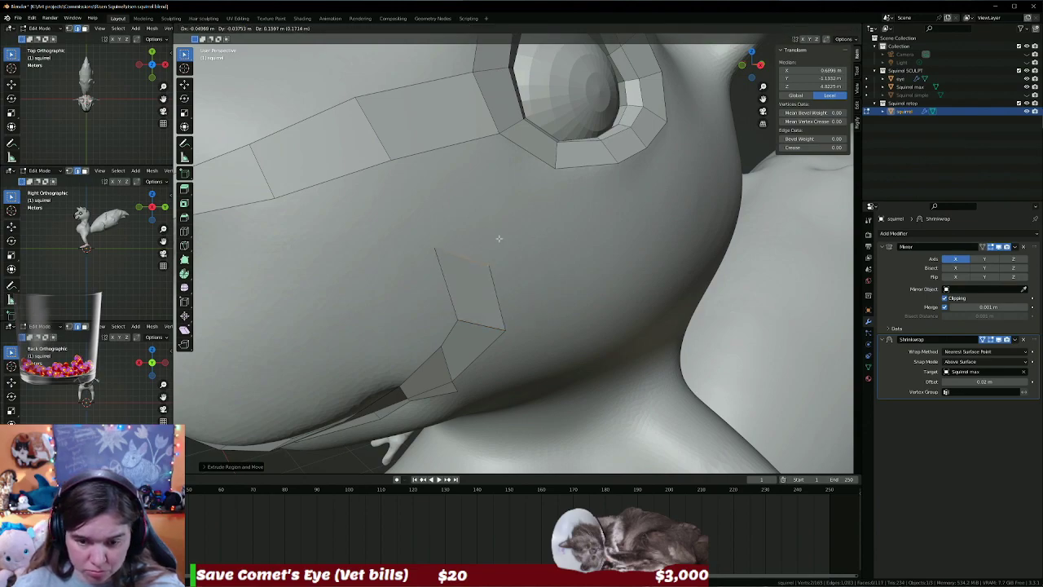
key("e")
right_click(531, 249)
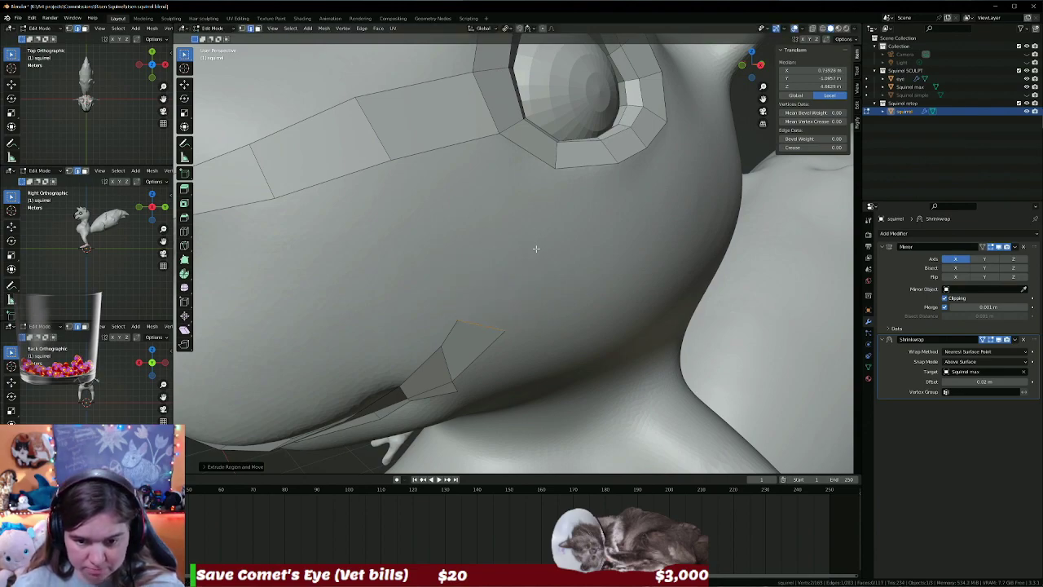
key("Tab")
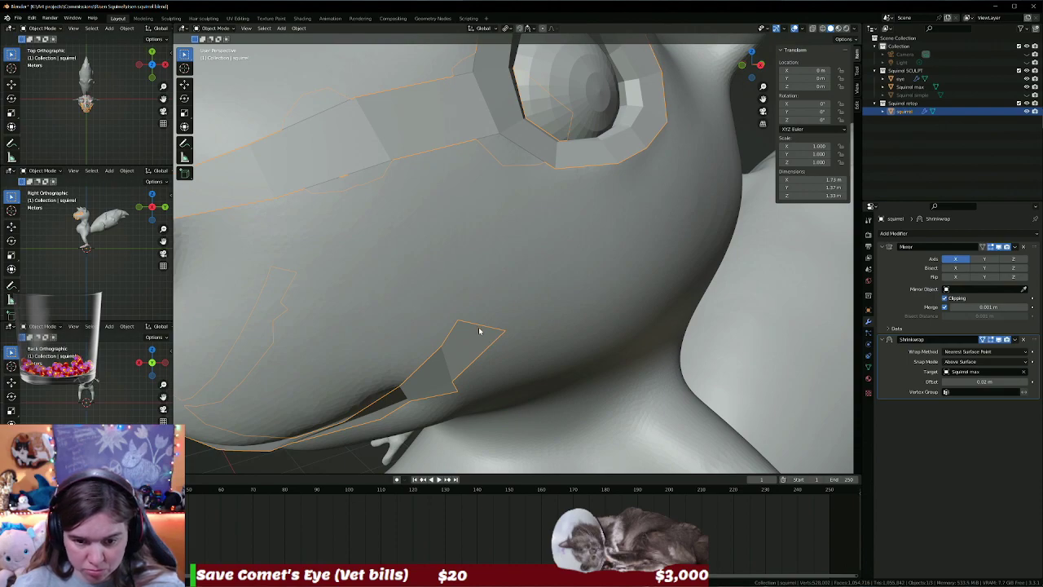
key("Tab")
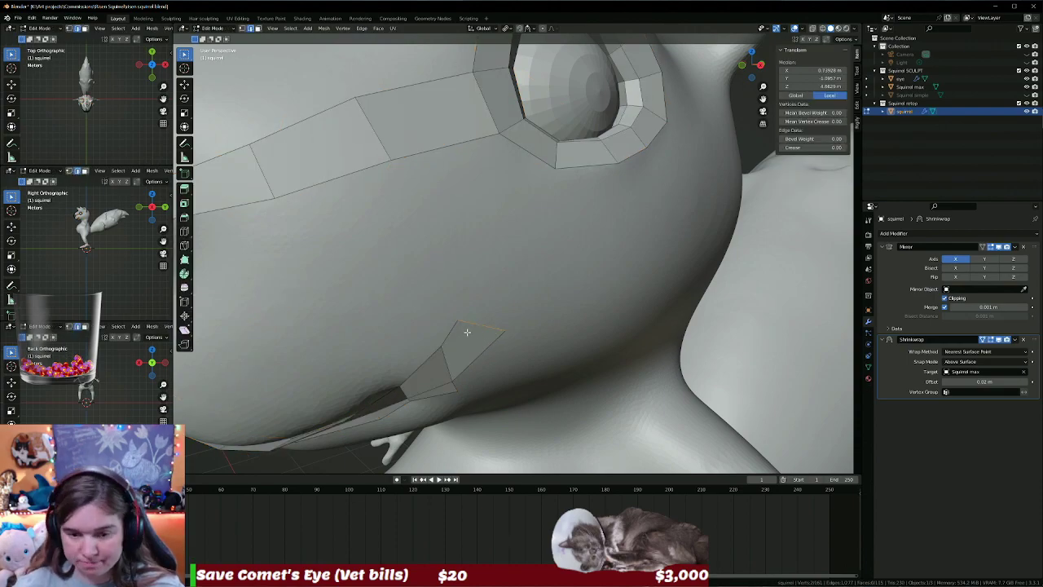
Extrude the cheek edge into a new face, rotating and moving it into place.
key("e")
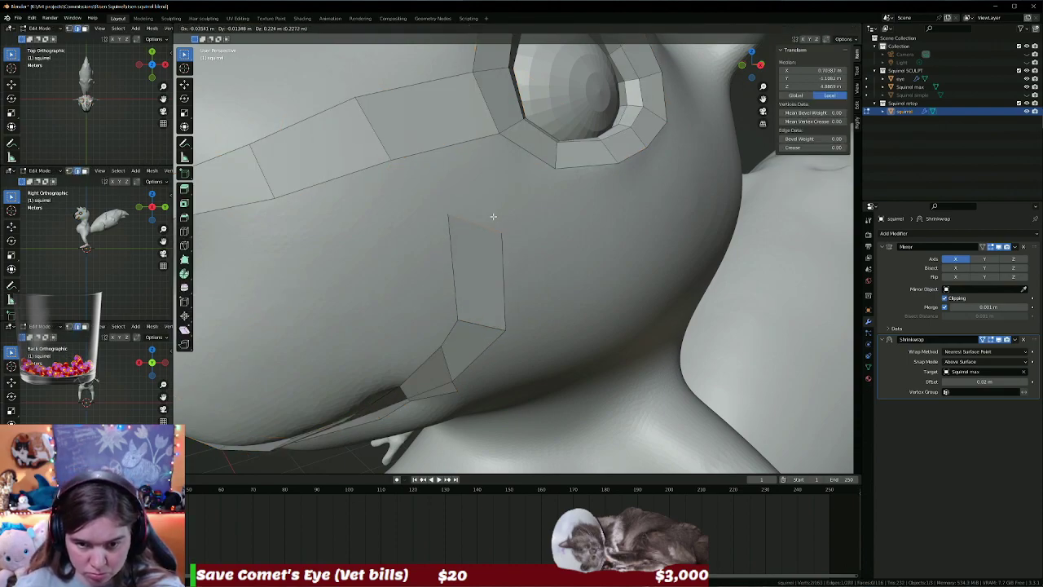
left_click(499, 213)
key("r")
left_click(480, 185)
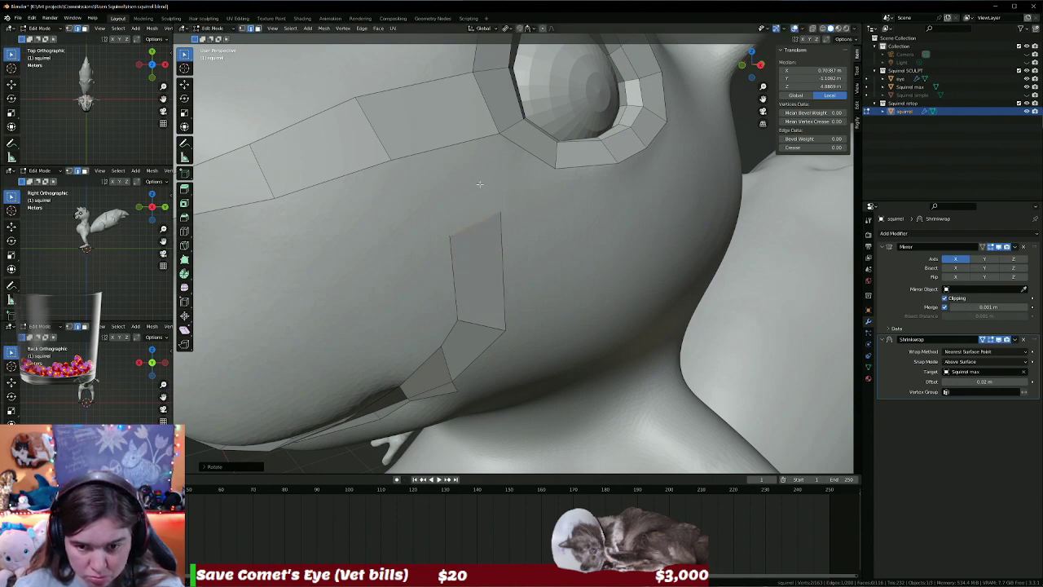
key("g")
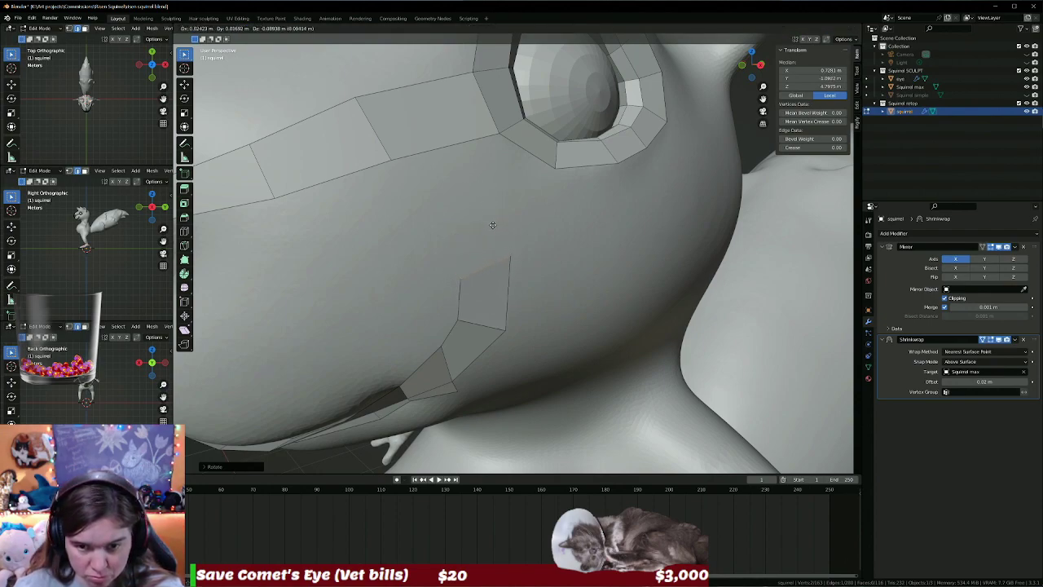
left_click(491, 226)
Extrude two more faces up the cheek to just below the eye loop.
key("e")
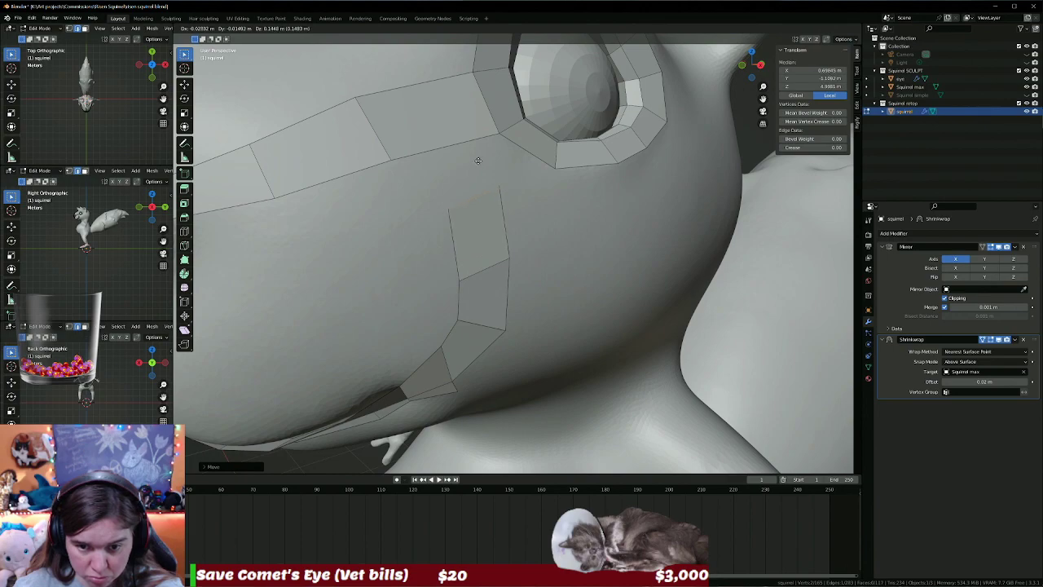
left_click(478, 159)
key("e")
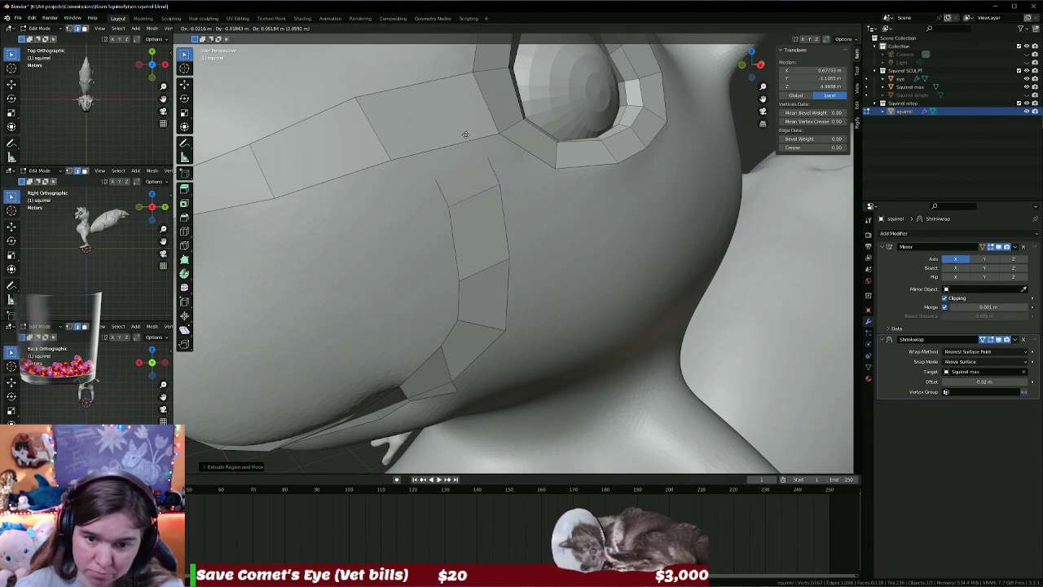
left_click(485, 140)
left_click(486, 151)
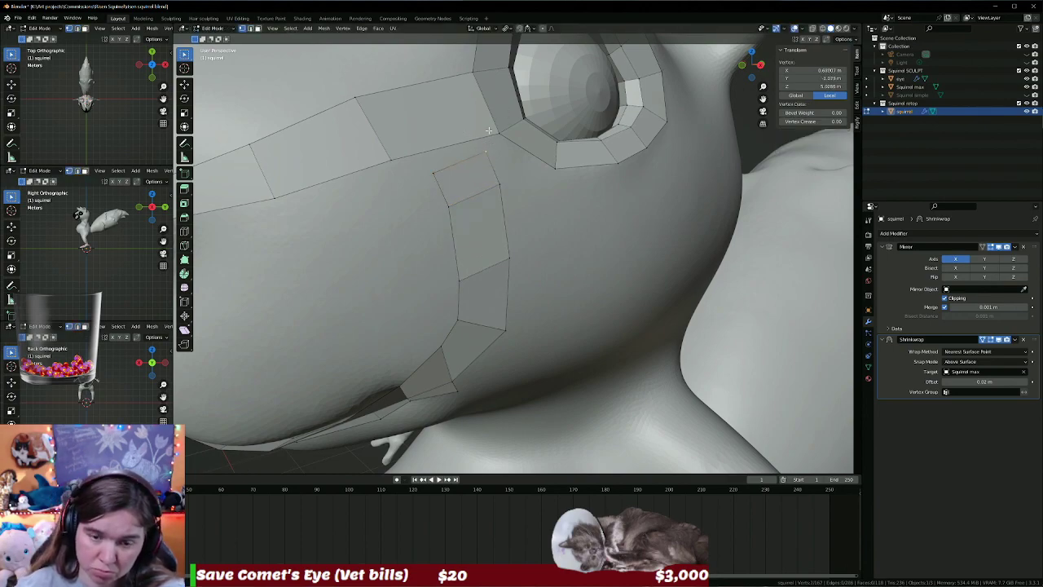
scroll(504, 148, "down", 3)
scroll(505, 148, "down", 2)
mouse_move(505, 148)
middle_mouse_down()
mouse_move(440, 180)
mouse_move(510, 202)
middle_mouse_up()
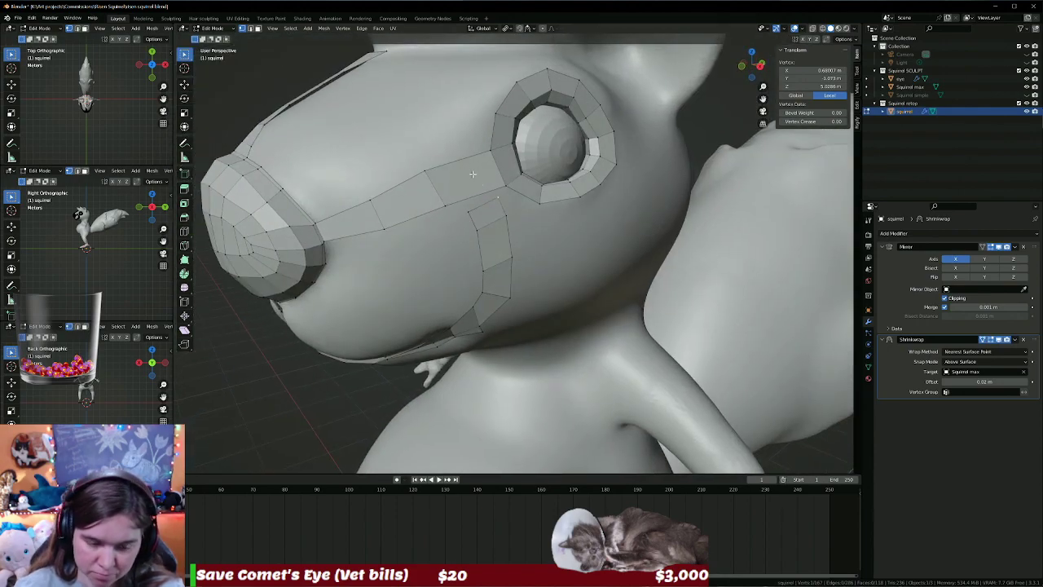
left_click(456, 218)
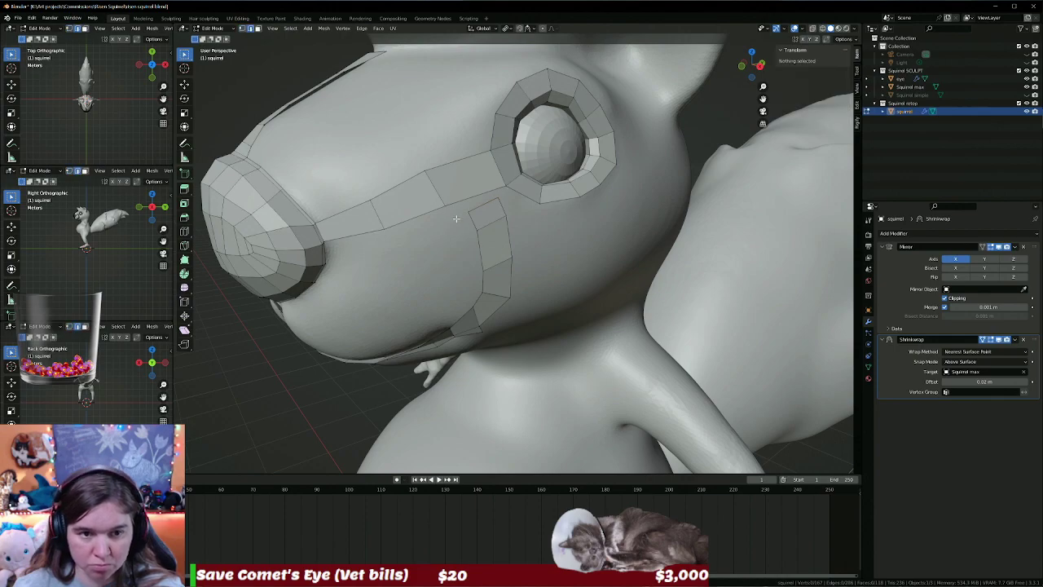
Add a centred loop cut through the muzzle strip and merge two vertex pairs where the strips meet.
left_click(455, 165)
right_click(482, 185)
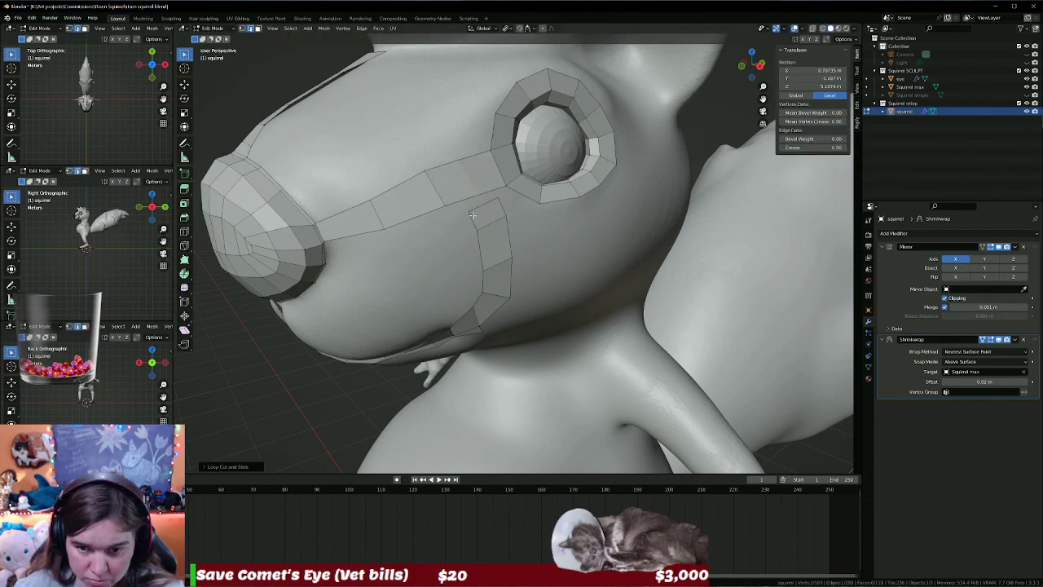
key("1")
left_click(469, 213)
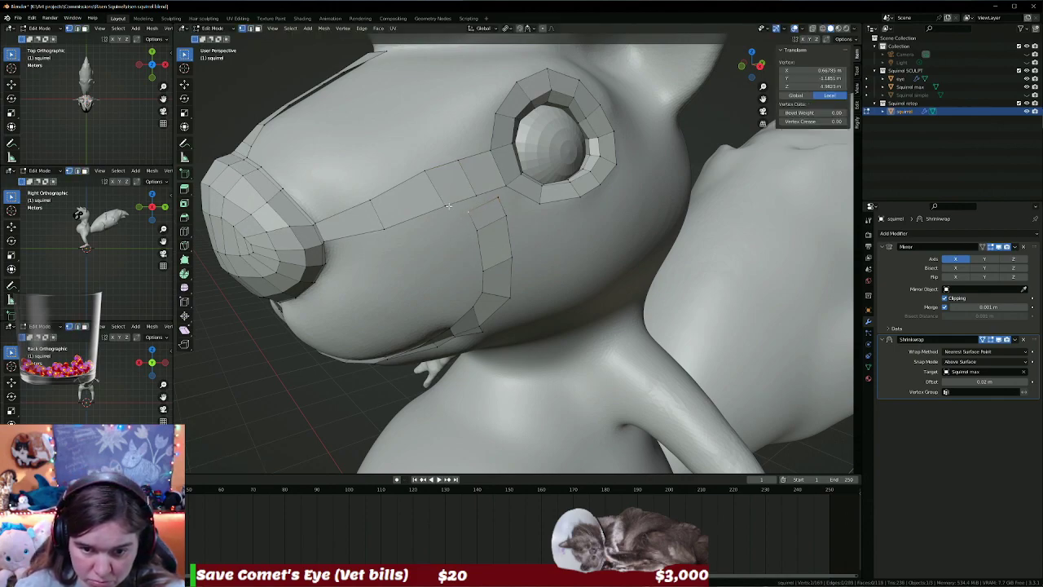
left_click(448, 206, "shift")
key("m")
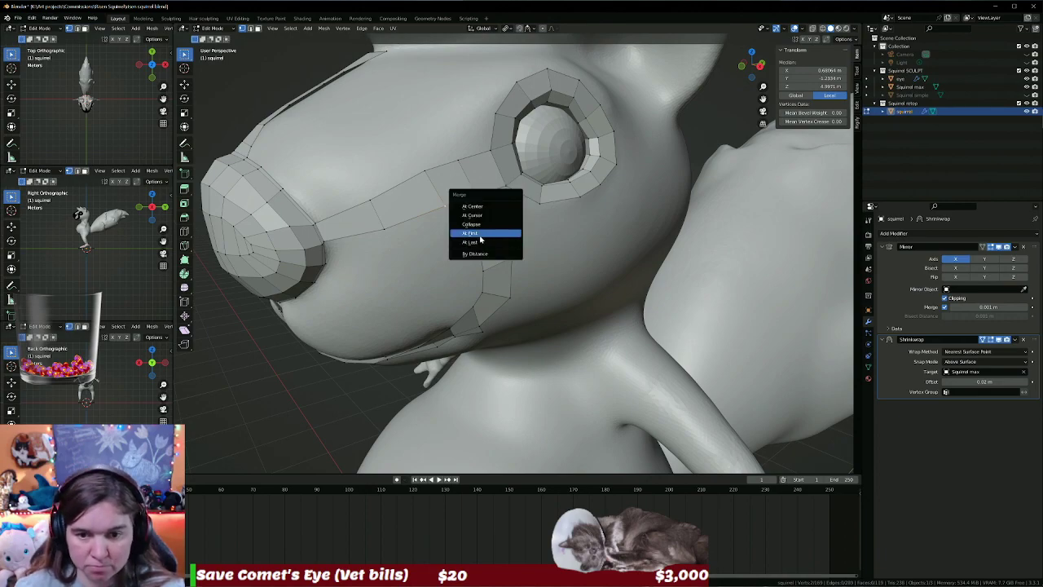
left_click(479, 238)
left_click(483, 194)
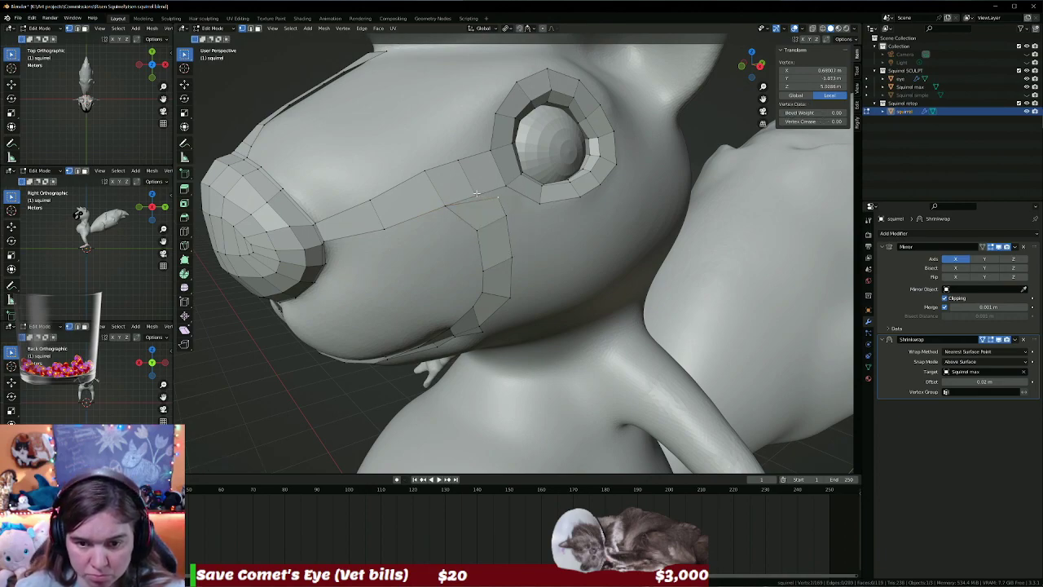
left_click(497, 198, "shift")
key("m")
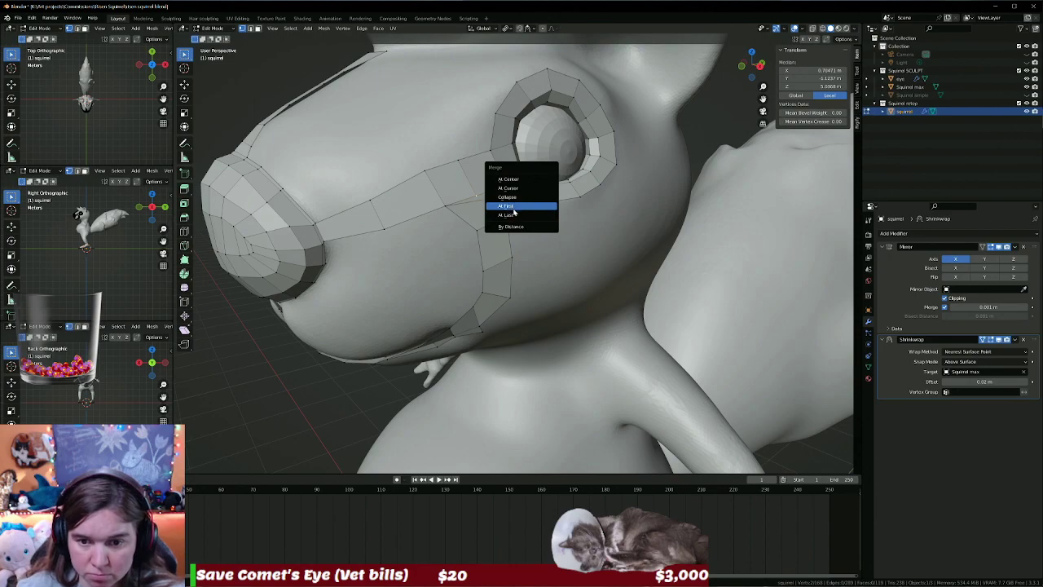
left_click(514, 215)
Adjust vertices near the eye and cheek, then merge the whole mesh By Distance.
key("g")
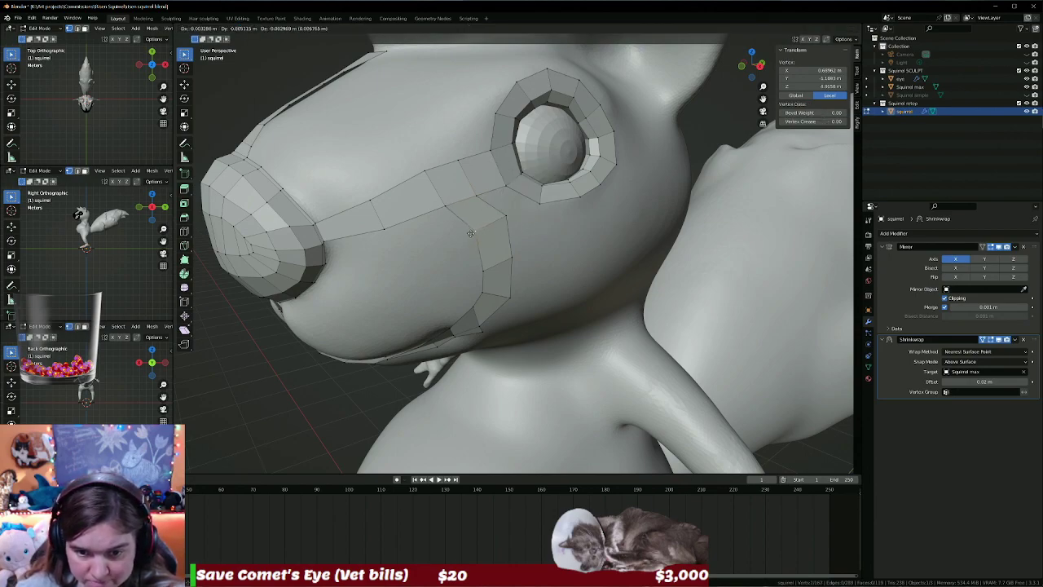
left_click(475, 255)
key("g")
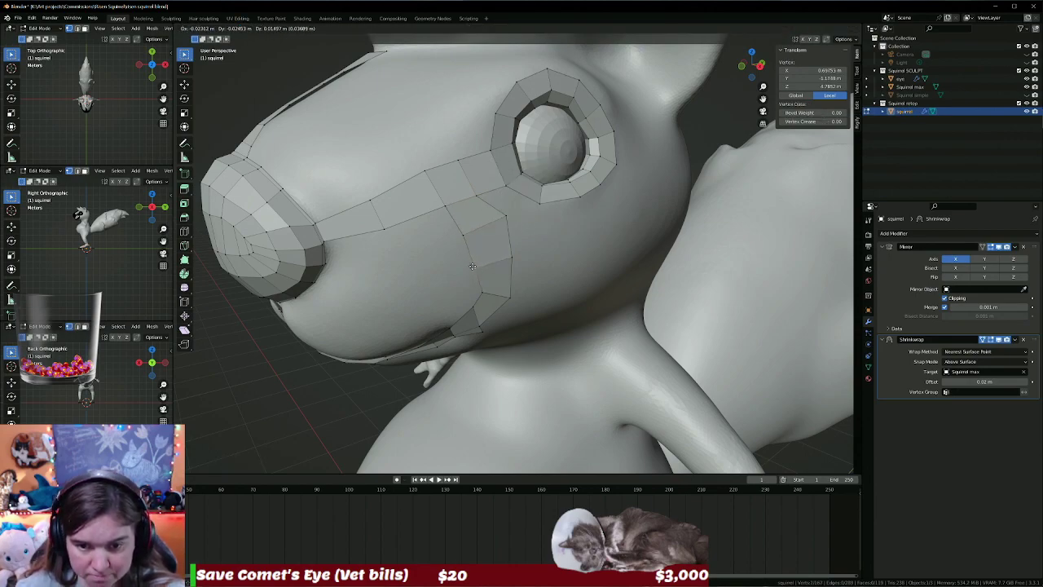
left_click(476, 265)
key("g")
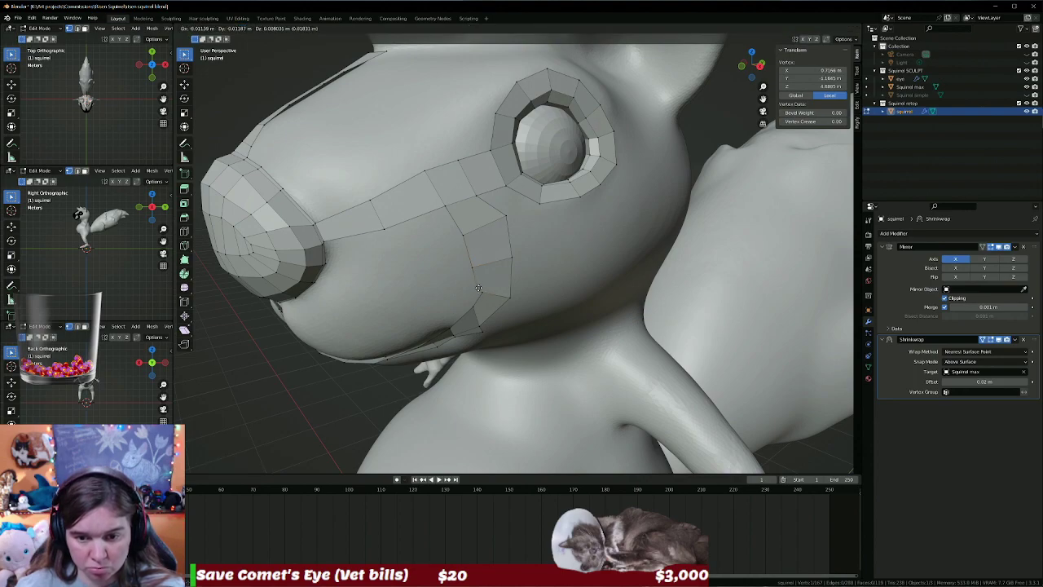
left_click(478, 279)
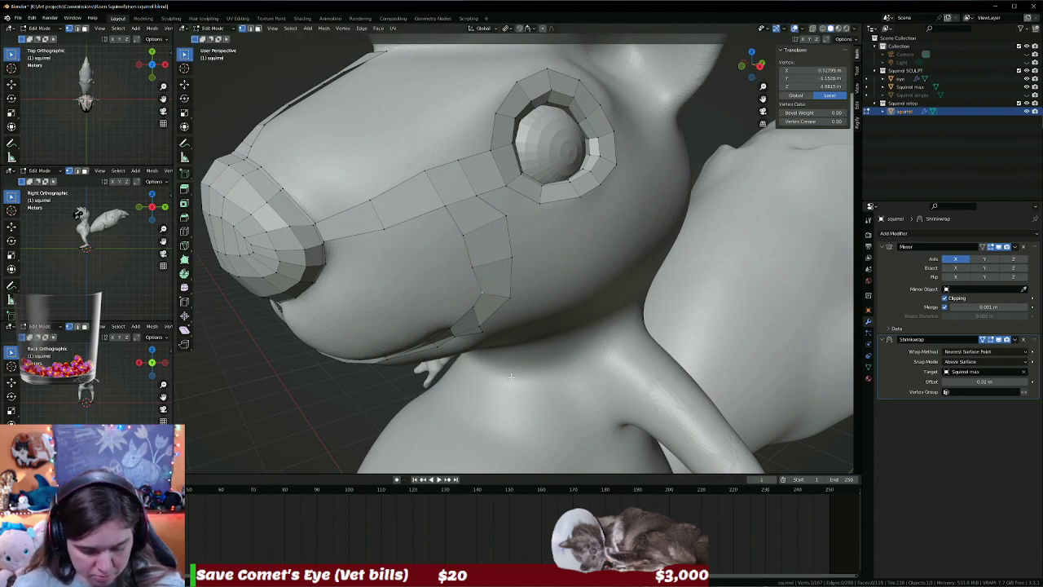
key("a")
key("m")
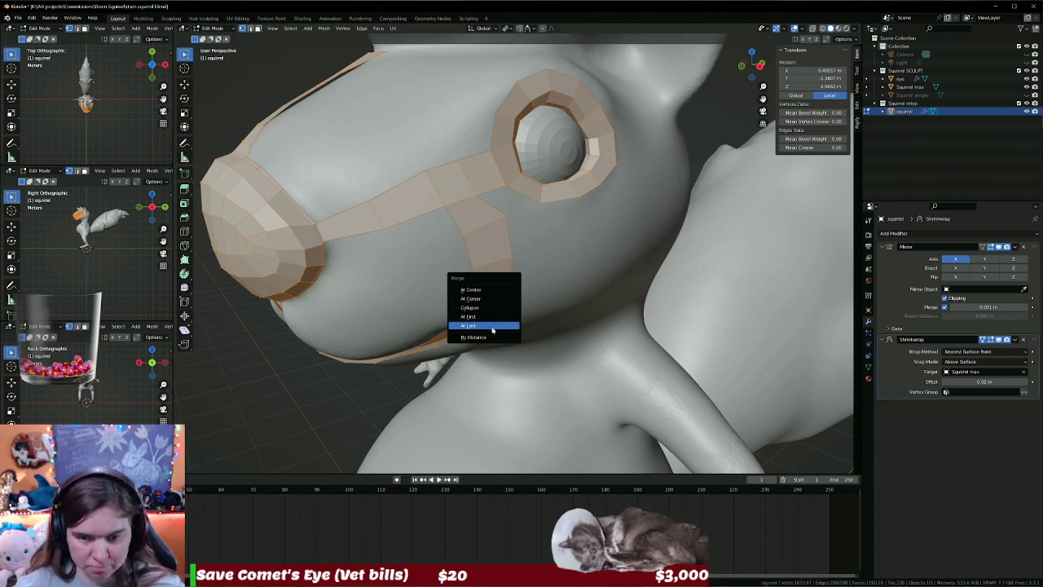
left_click(479, 337)
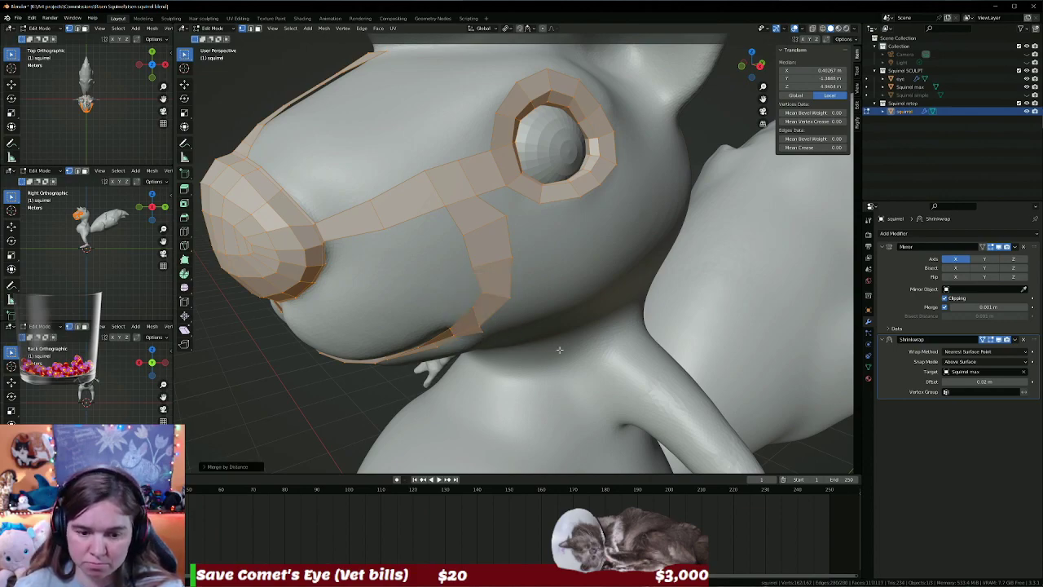
Fine-tune cheek-strip vertex positions toward the eye, then deselect all.
left_click(481, 291)
key("g")
left_click(504, 299)
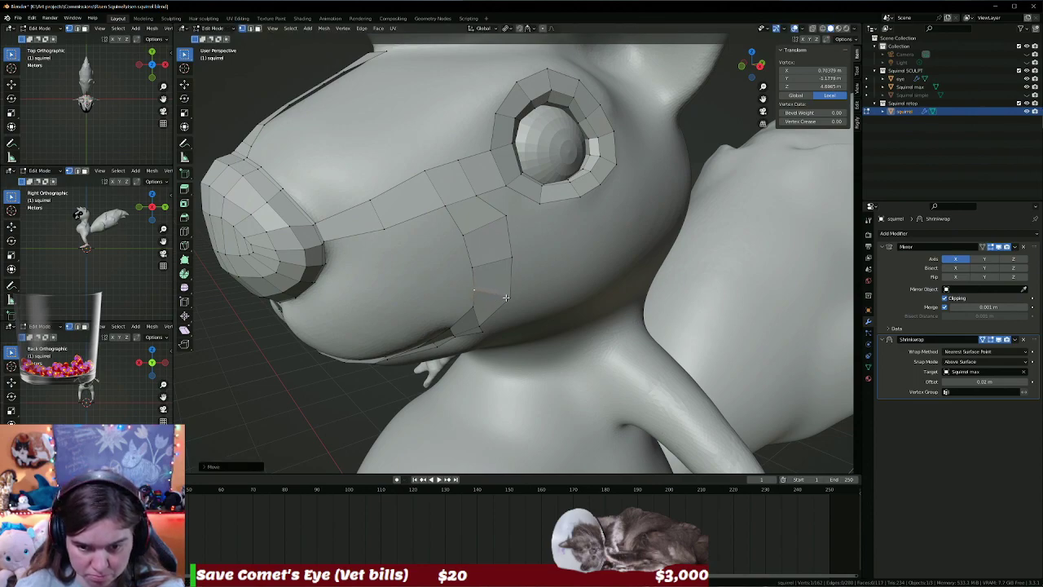
key("g")
left_click(509, 289)
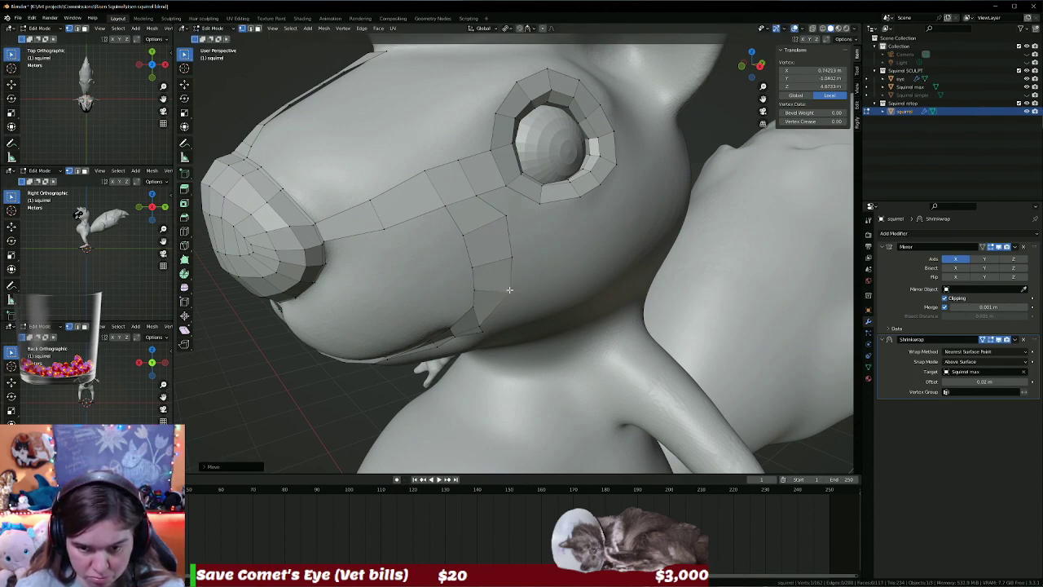
key("g")
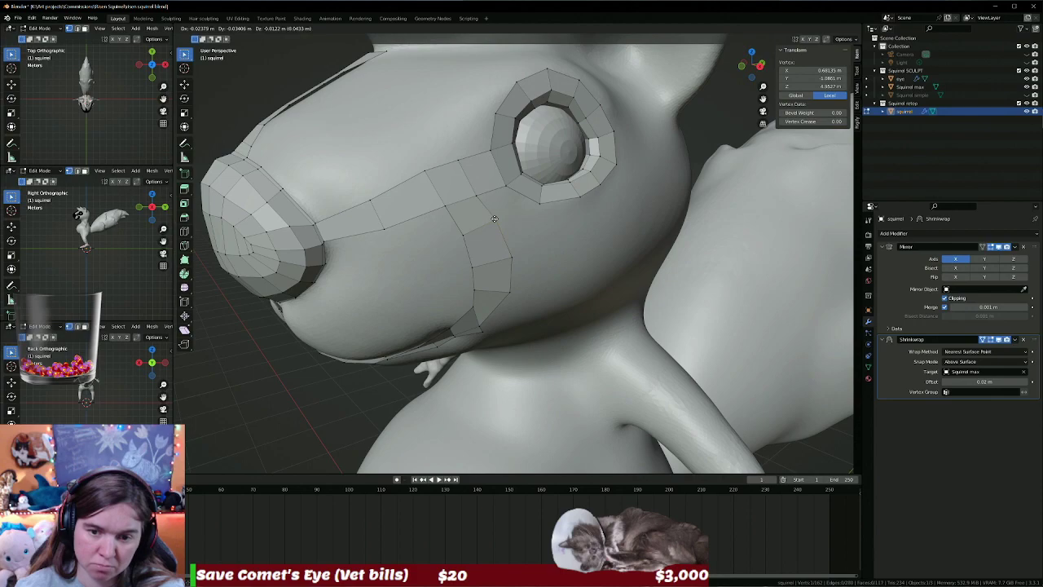
left_click(495, 217)
key("alt+a")
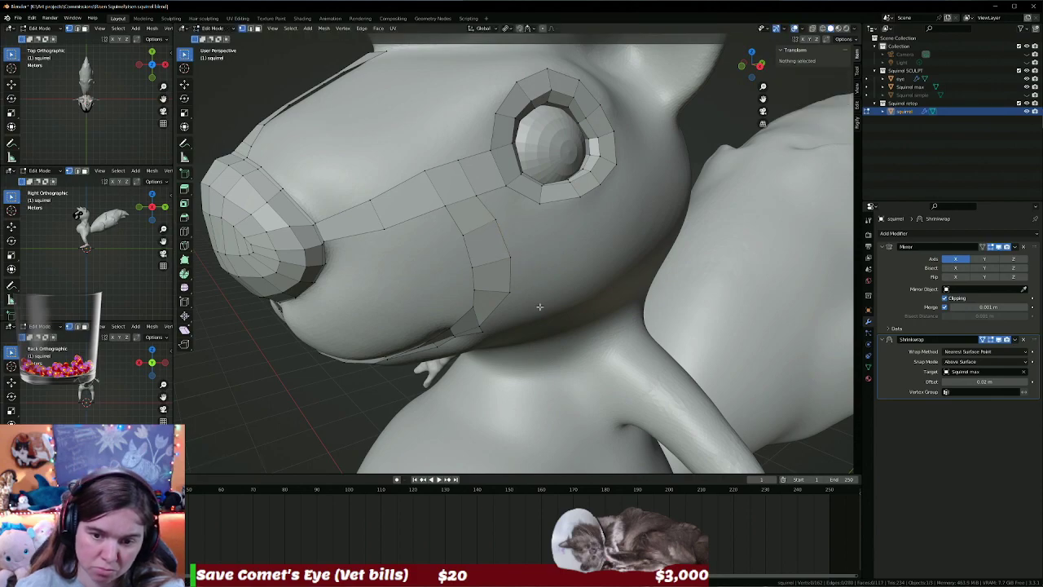
mouse_move(511, 256)
middle_mouse_down()
mouse_move(452, 236)
mouse_move(471, 284)
mouse_move(442, 334)
mouse_move(386, 316)
mouse_move(520, 314)
mouse_move(447, 241)
mouse_move(534, 300)
mouse_move(444, 321)
mouse_move(481, 296)
mouse_move(417, 299)
mouse_move(328, 281)
middle_mouse_up()
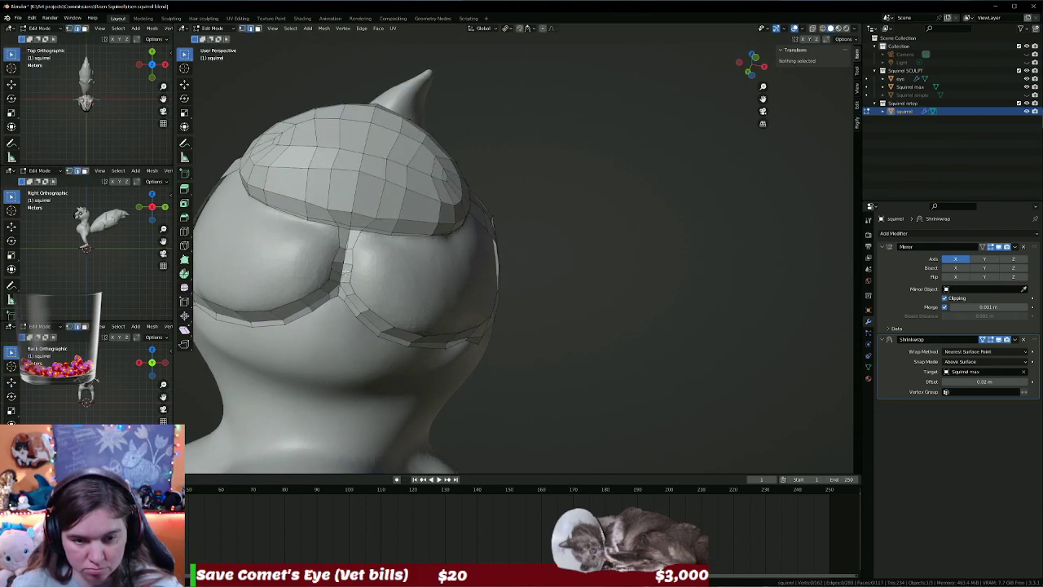
Dissolve an unwanted edge on the retopo mesh with Ctrl+X.
left_click(357, 270)
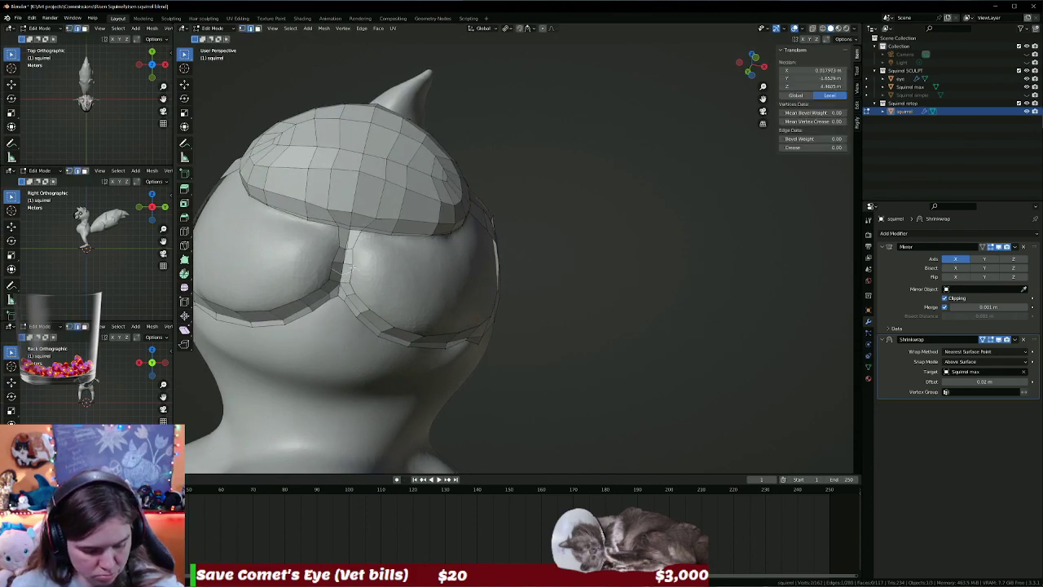
key("ctrl+x")
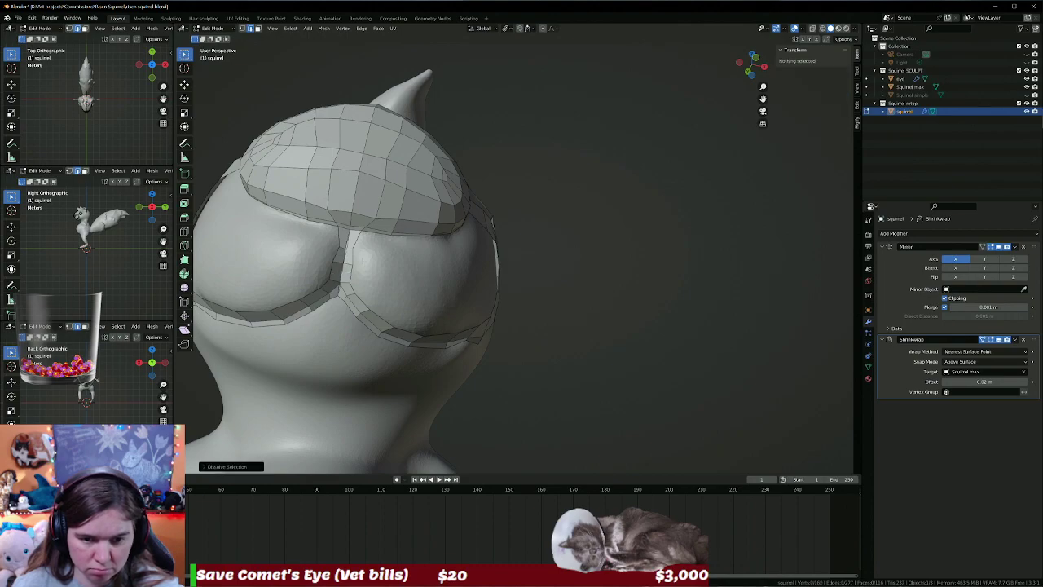
middle_click_drag(358, 267, 489, 277)
scroll(521, 281, "up", 3)
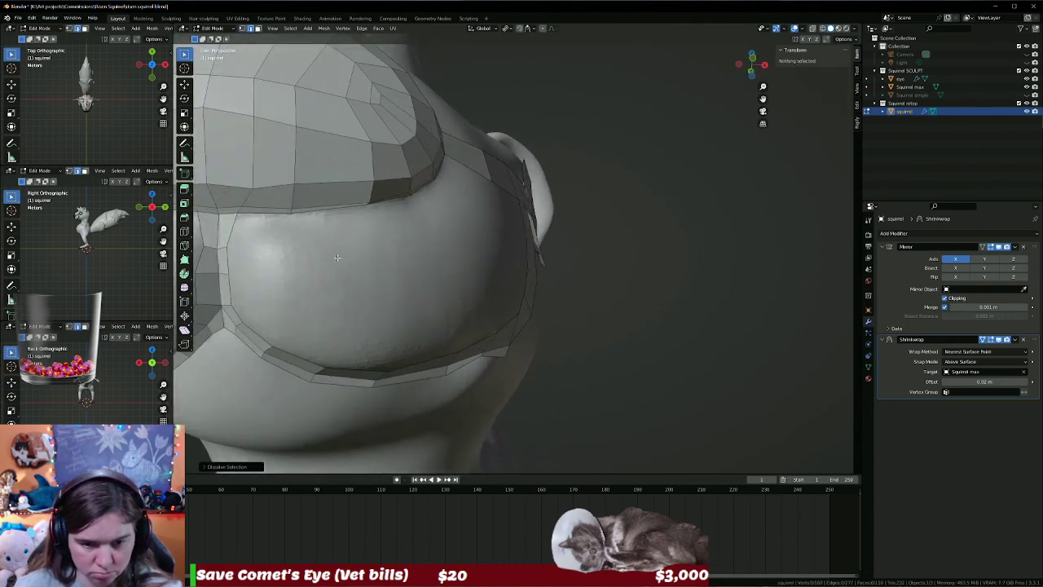
scroll(555, 283, "down", 1)
scroll(483, 291, "up", 1)
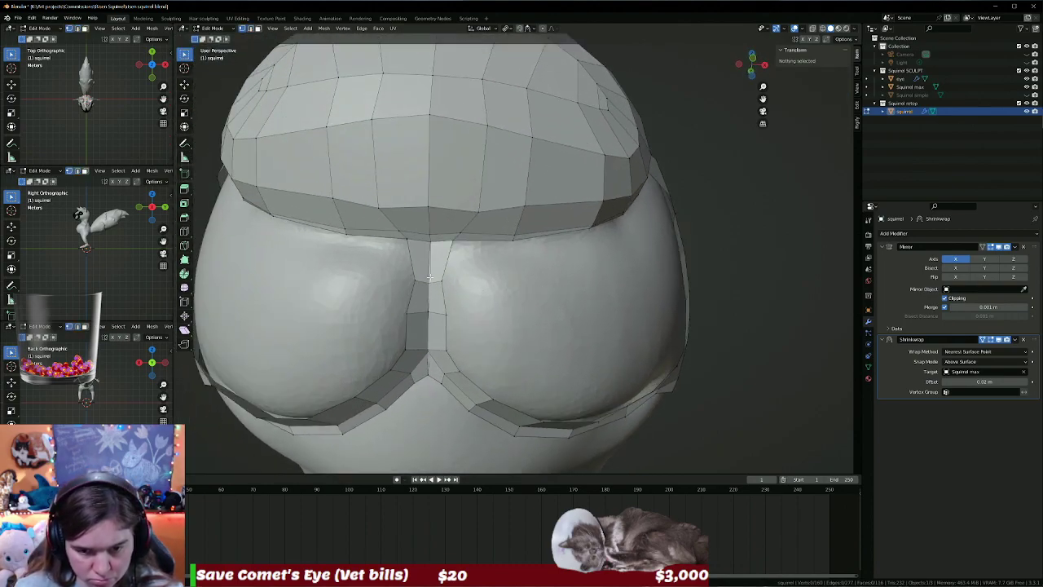
Hide the Squirrel max sculpt in the Outliner, leaving only the retopo mesh and eyes.
left_click(429, 277)
mouse_move(454, 289)
middle_mouse_down()
mouse_move(466, 238)
mouse_move(375, 314)
middle_mouse_up()
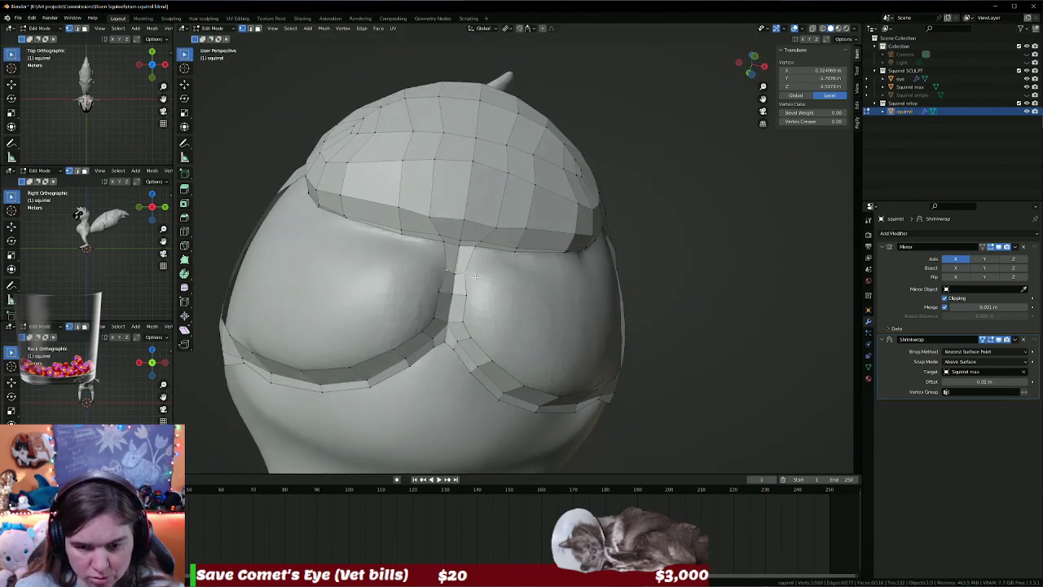
scroll(313, 336, "up", 5)
scroll(313, 335, "down", 4)
scroll(313, 335, "down", 3)
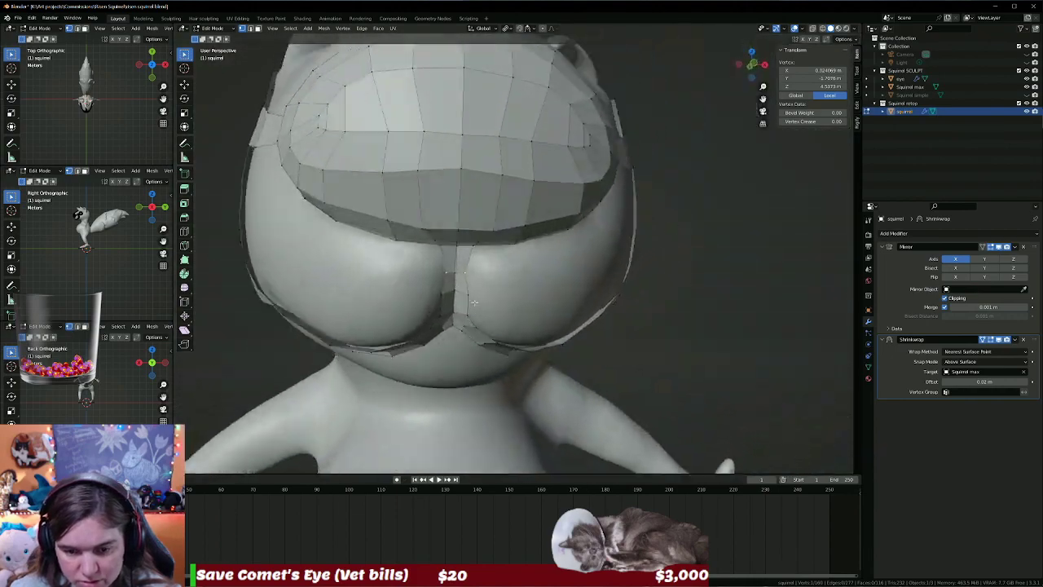
scroll(313, 335, "down", 2)
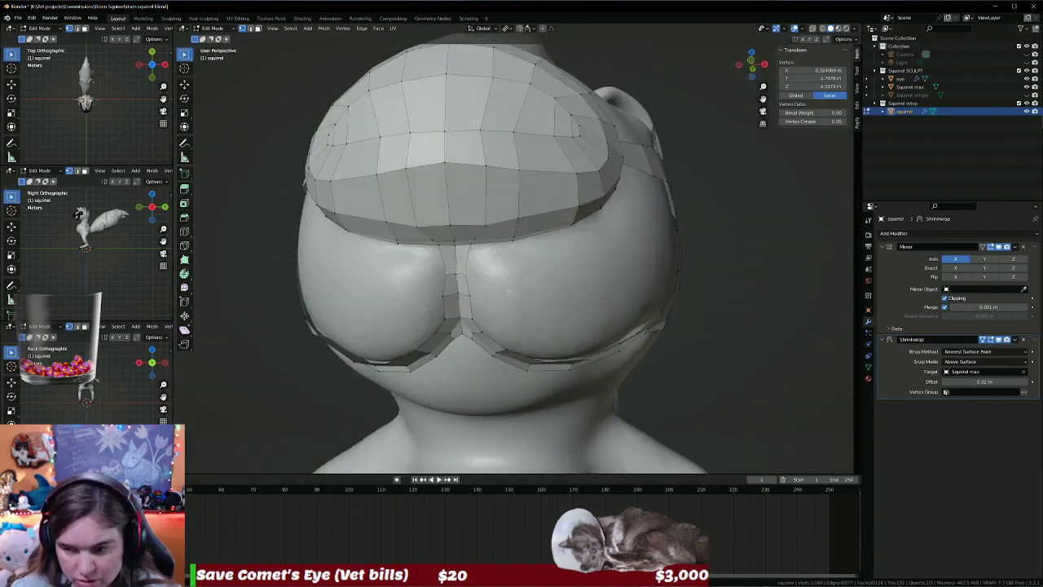
left_click(1026, 86)
middle_click_drag(567, 247, 543, 236)
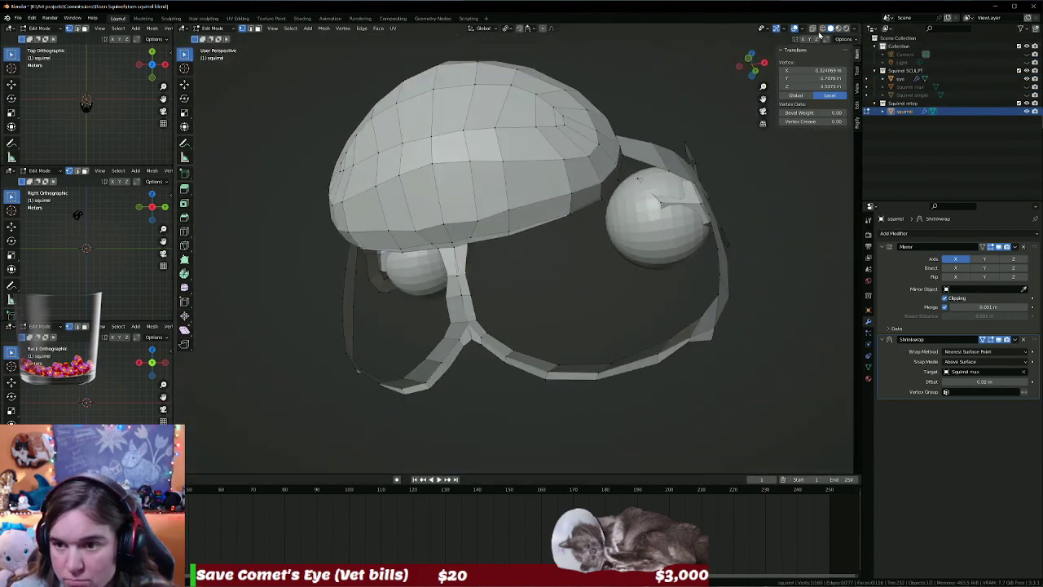
Turn on X-ray and set the first selected centre-line vertex to X = 0.
left_click(813, 30)
middle_click_drag(533, 275, 521, 275)
scroll(478, 317, "up", 2)
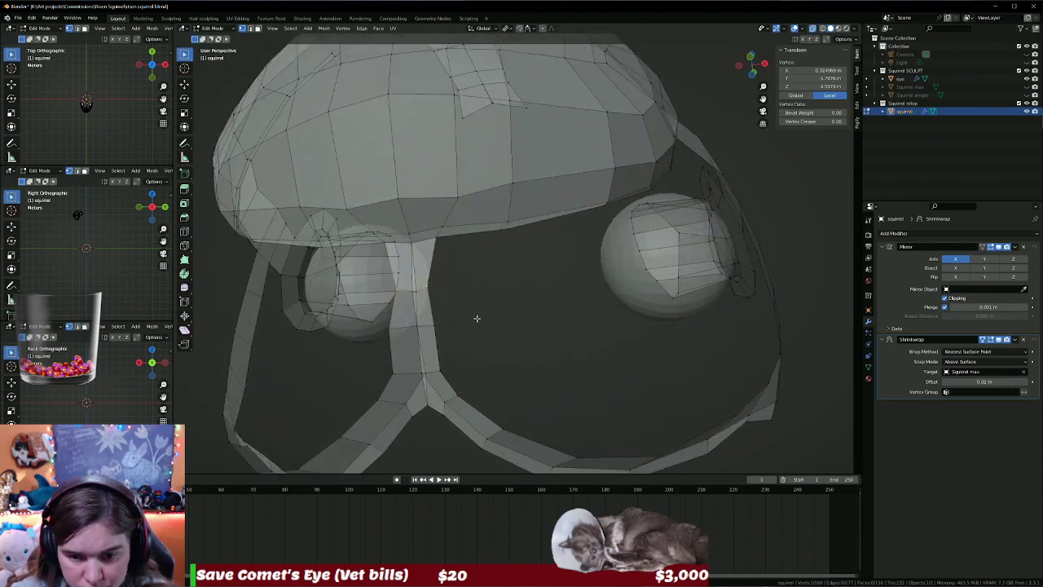
middle_click_drag(478, 317, 561, 262)
scroll(523, 291, "up", 1)
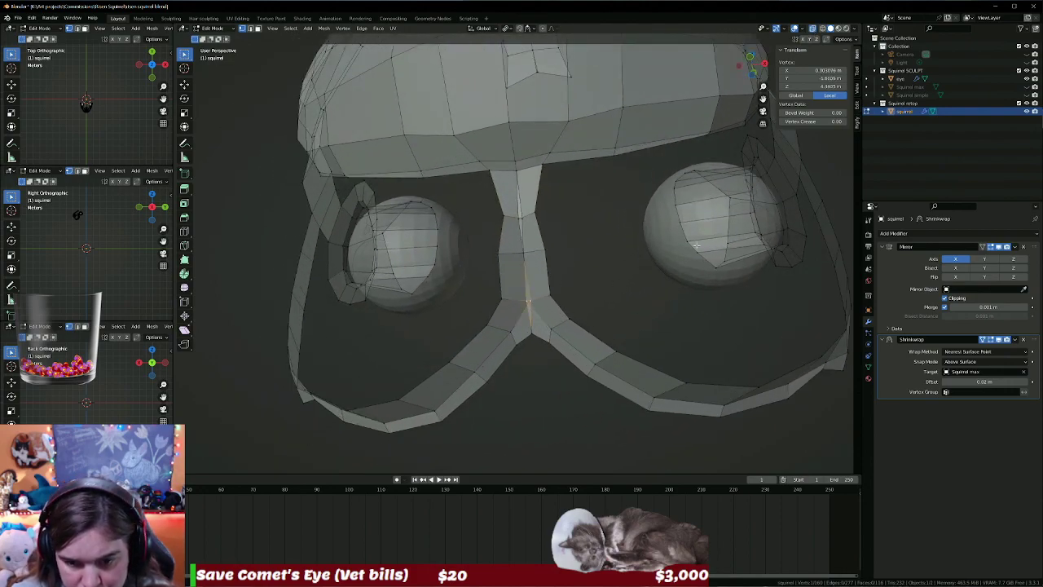
left_click(826, 70)
type("0")
key("Return")
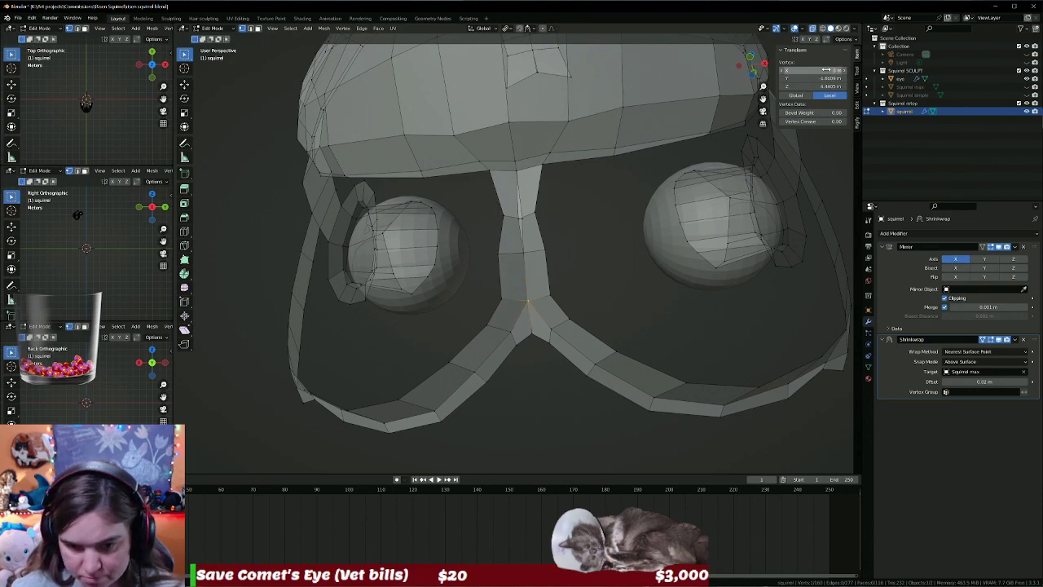
Set the centre vertex between the eyes and one on the head top to X = 0.
left_click(519, 218)
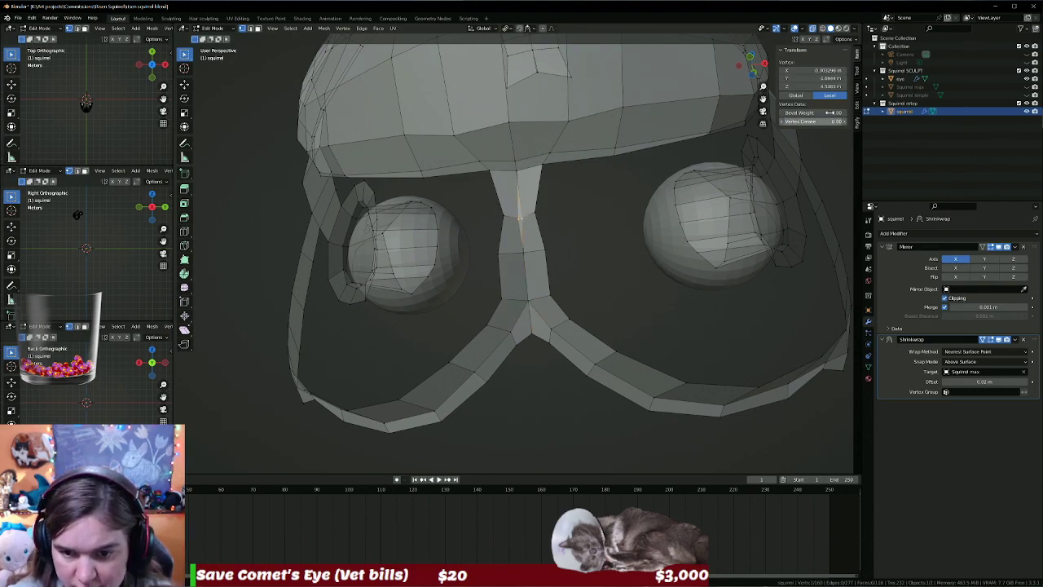
left_click(828, 71)
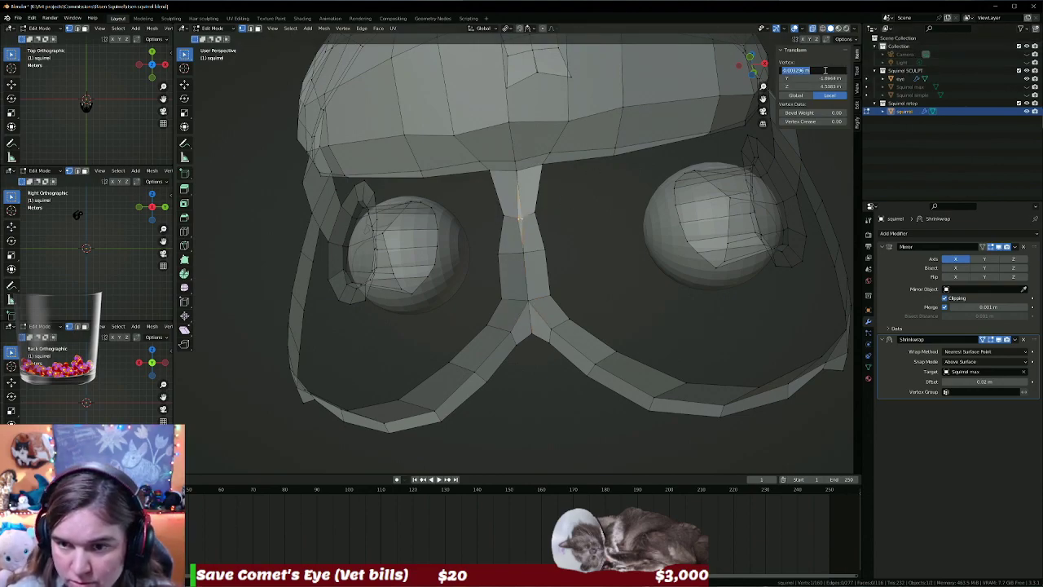
type("0")
key("Return")
middle_click_drag(570, 103, 540, 105)
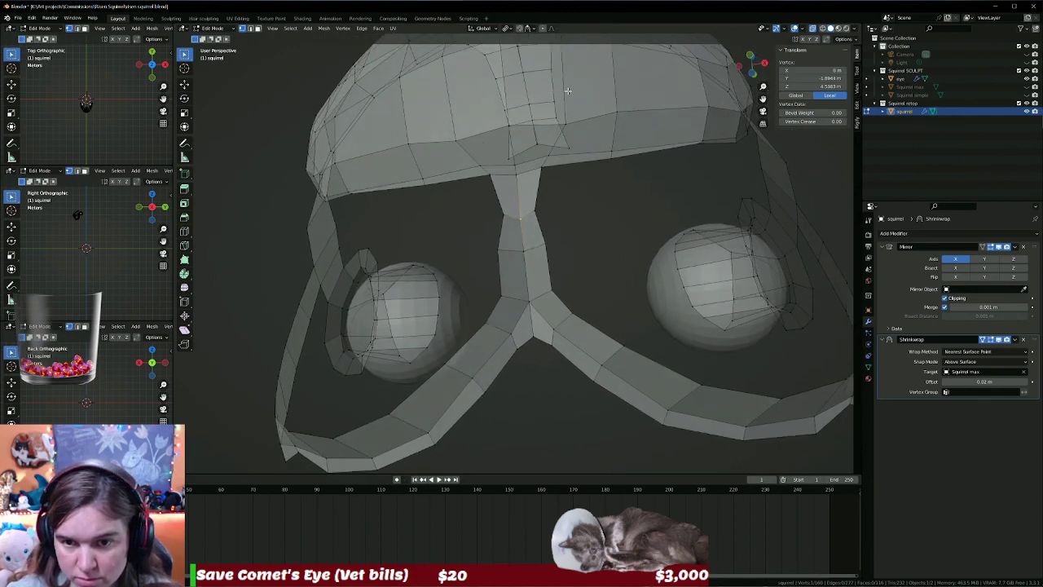
left_click(537, 117)
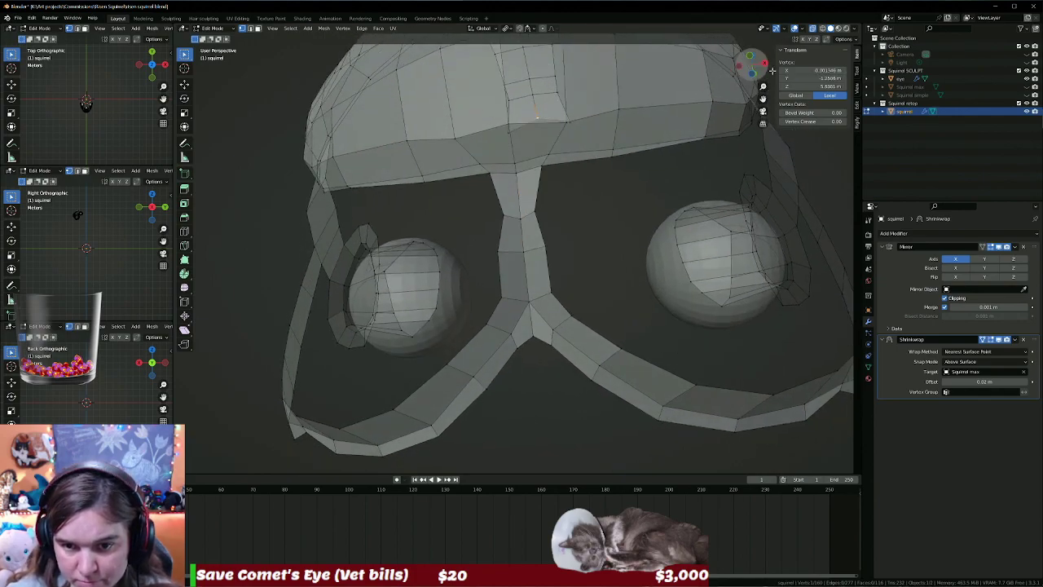
left_click(813, 71)
key("Return")
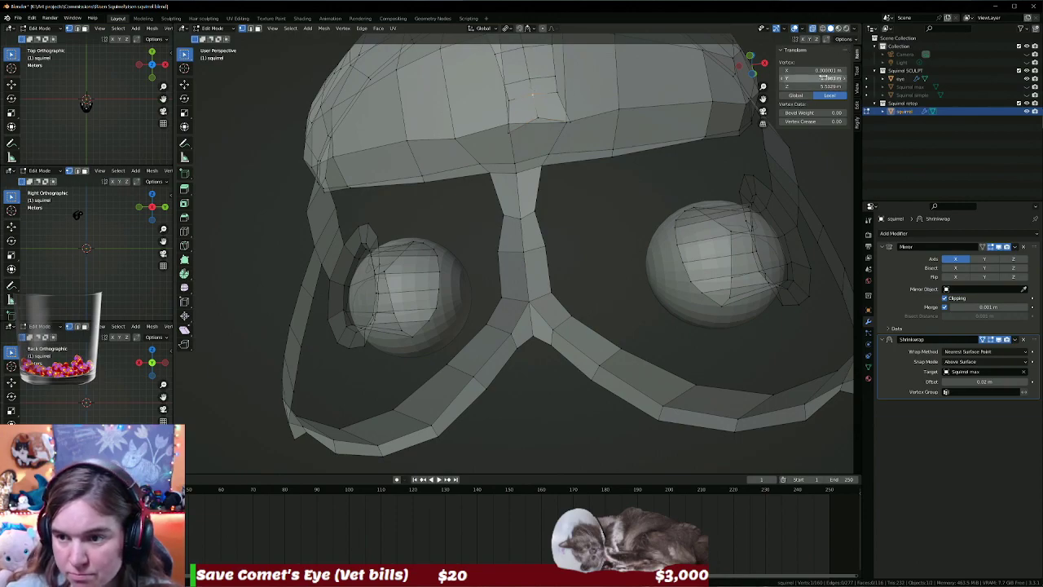
Zero the X position of the remaining head-top centre-line vertices.
left_click(831, 71)
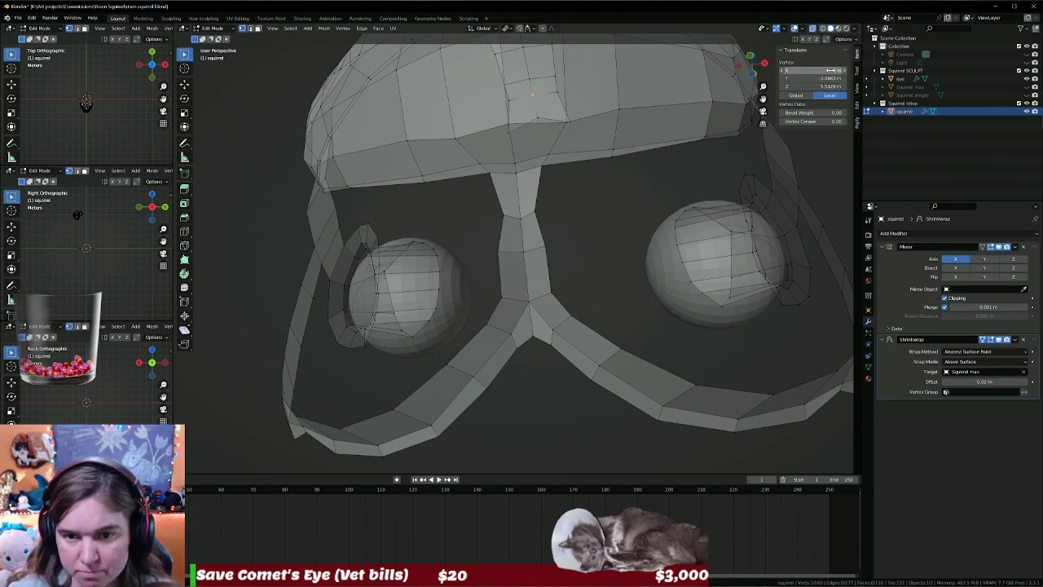
key("Return")
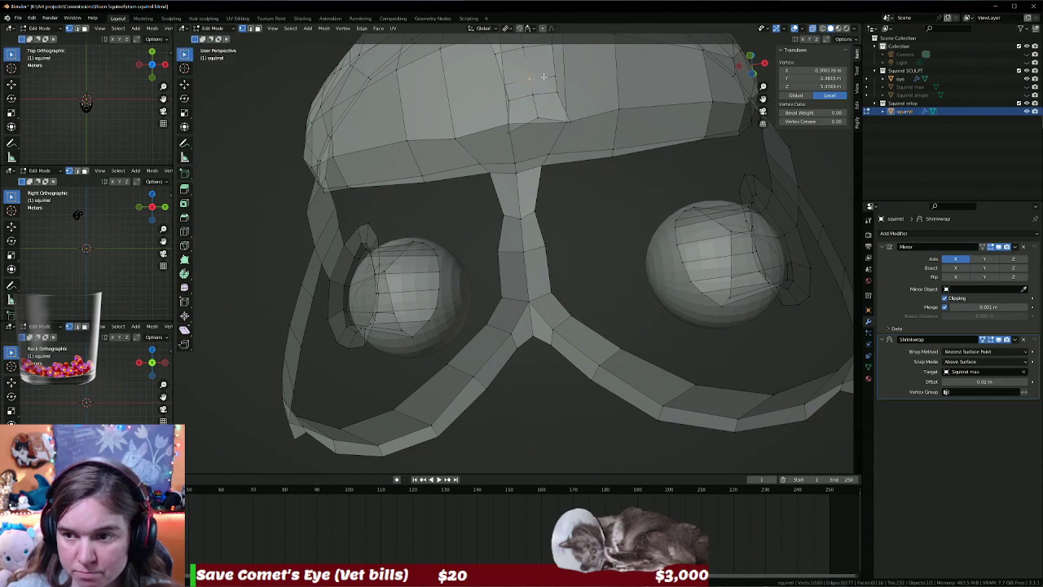
left_click(822, 70)
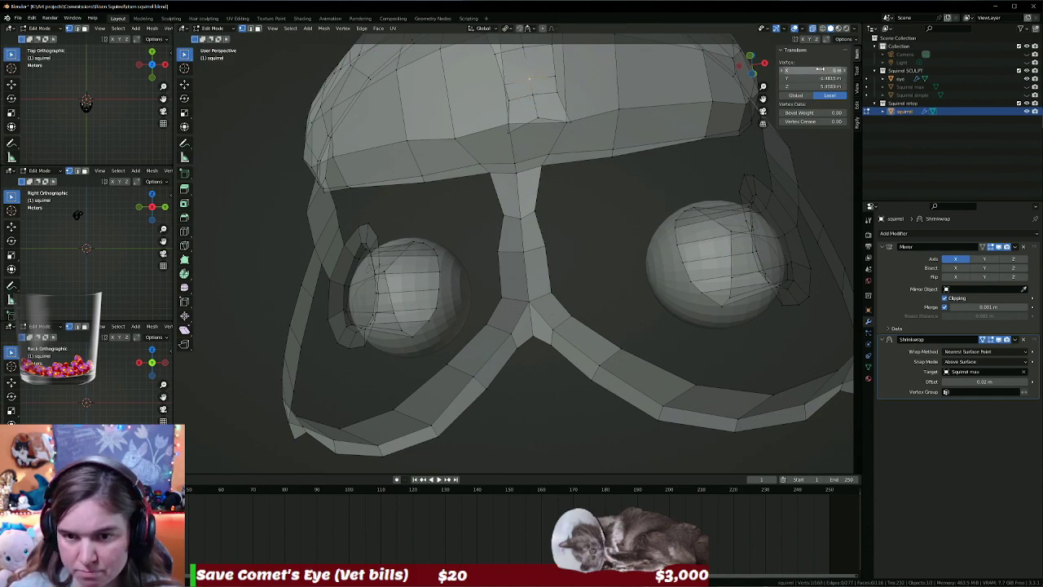
key("Return")
middle_click_drag(560, 151, 565, 210)
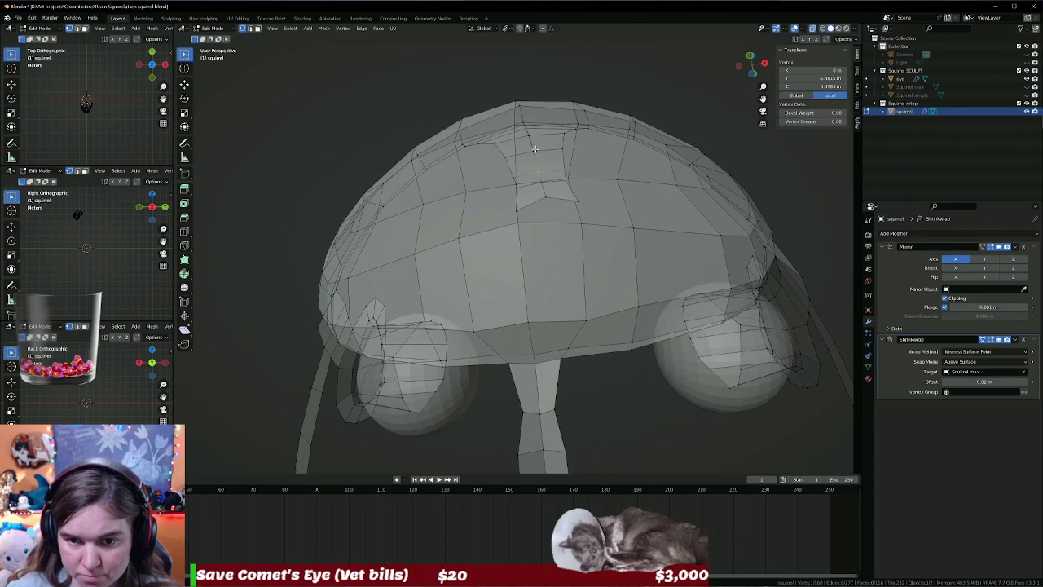
left_click(824, 71)
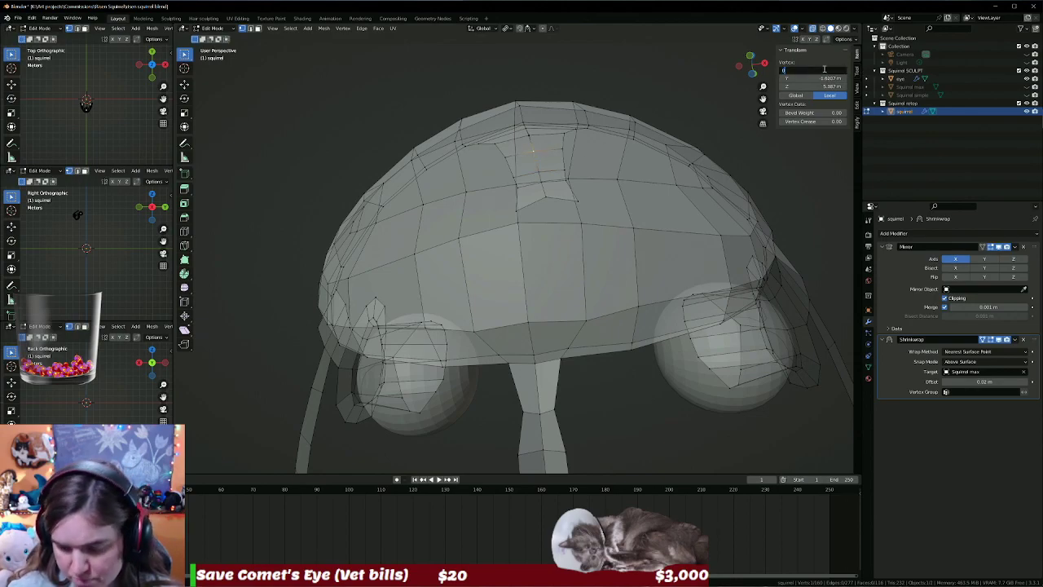
key("Return")
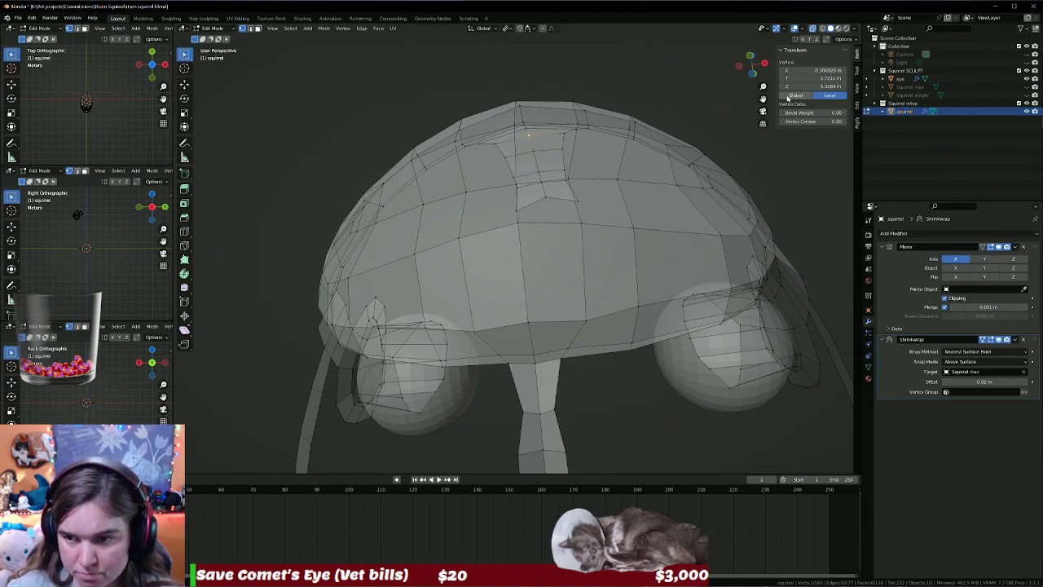
type("0")
key("Return")
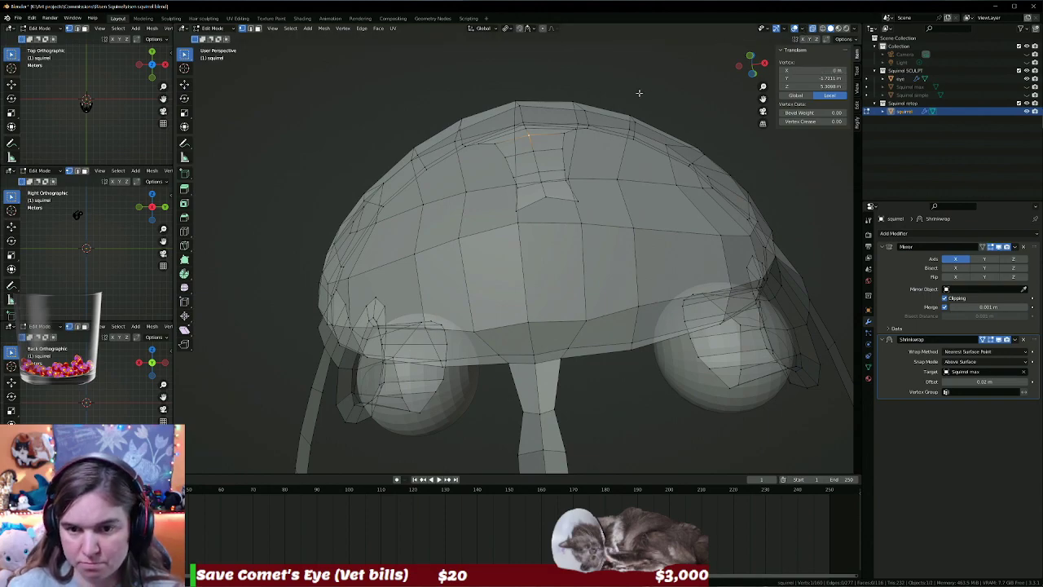
middle_click_drag(595, 82, 593, 169)
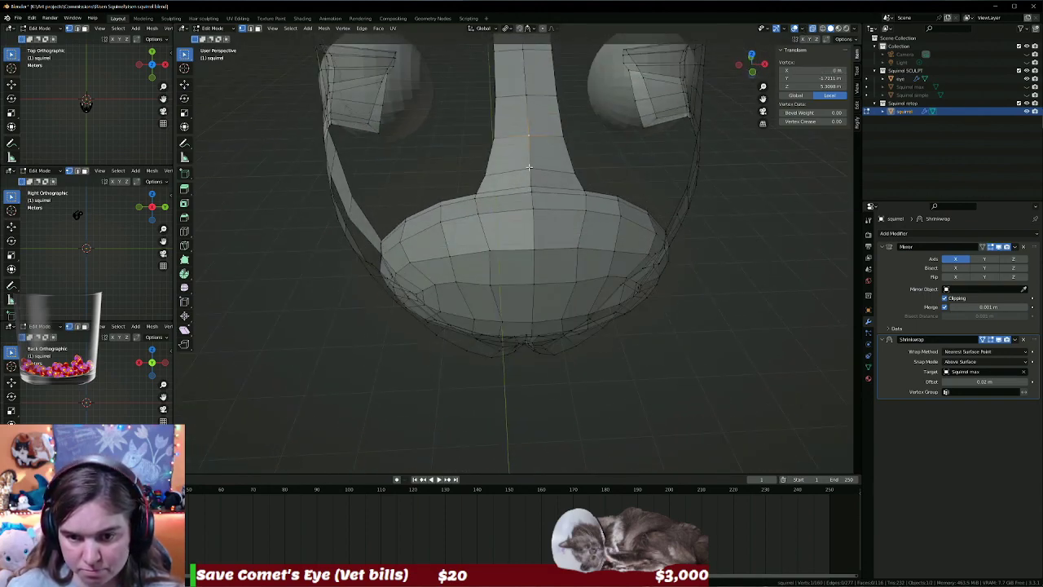
Set the muzzle centre-line vertices to X = 0 in local coordinates.
left_click(814, 70)
type("000002")
key("Return")
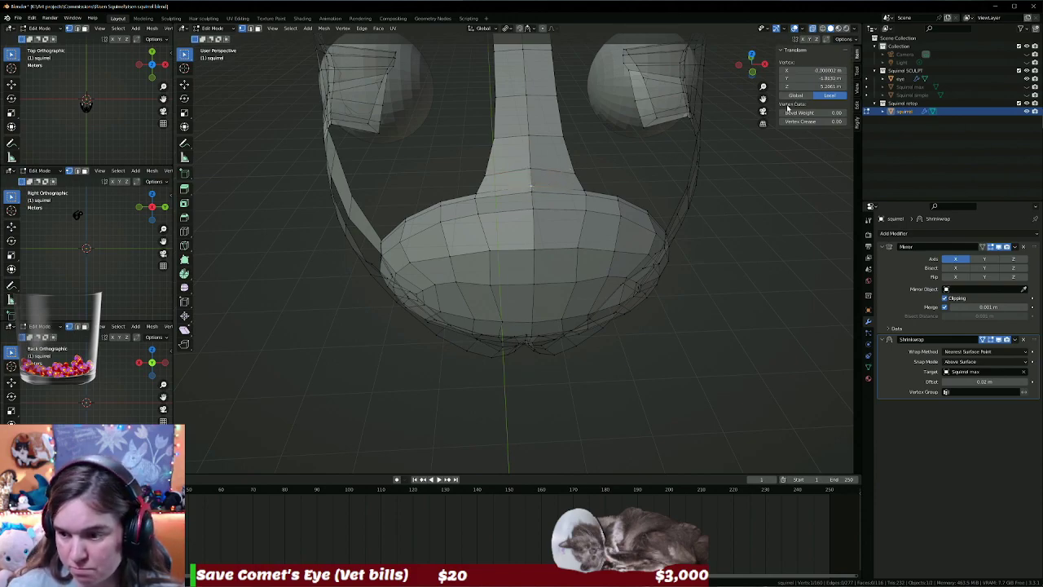
left_click(822, 96)
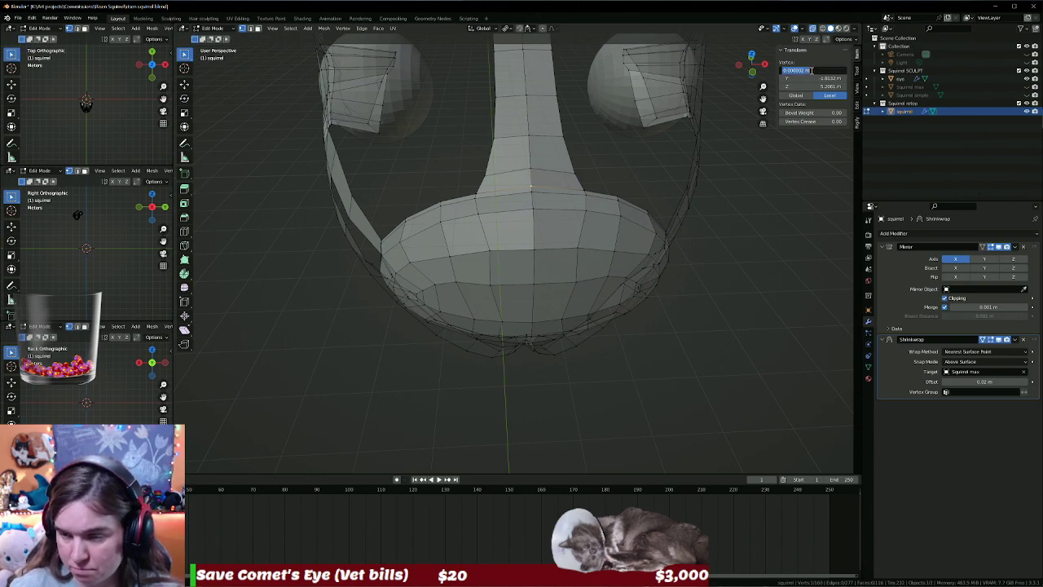
type("0")
key("Return")
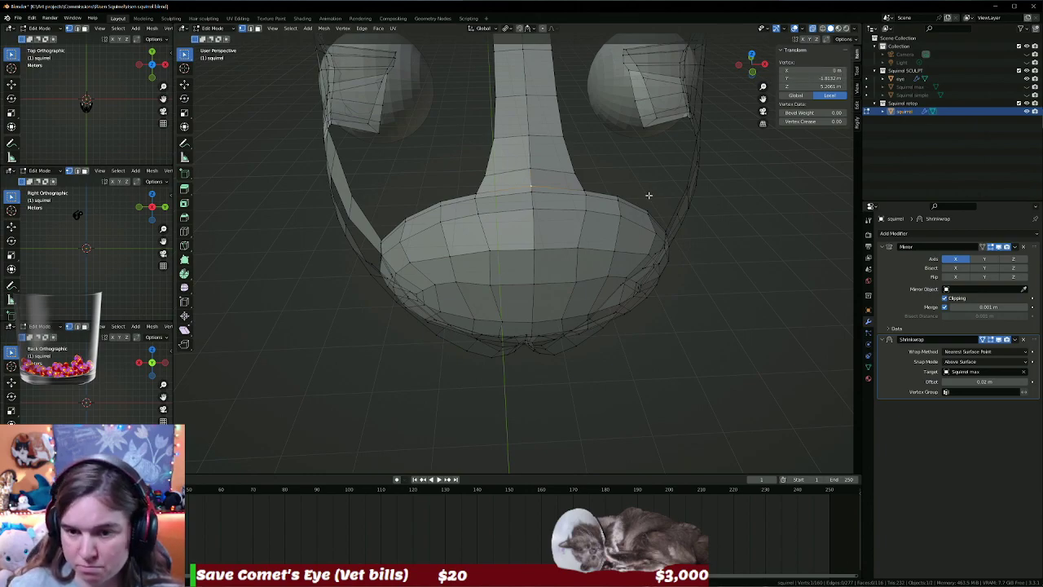
left_click(822, 70)
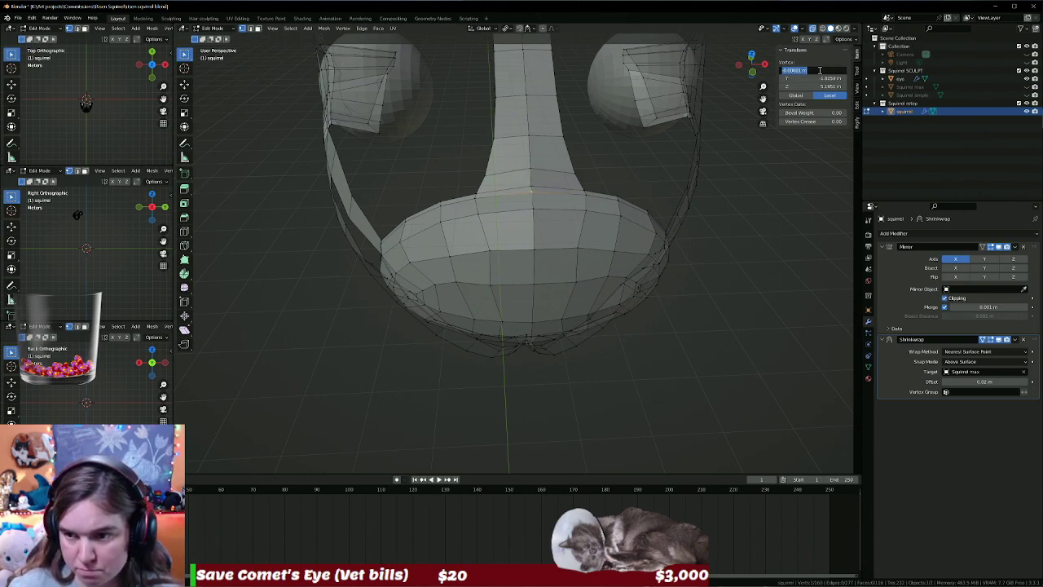
key("Return")
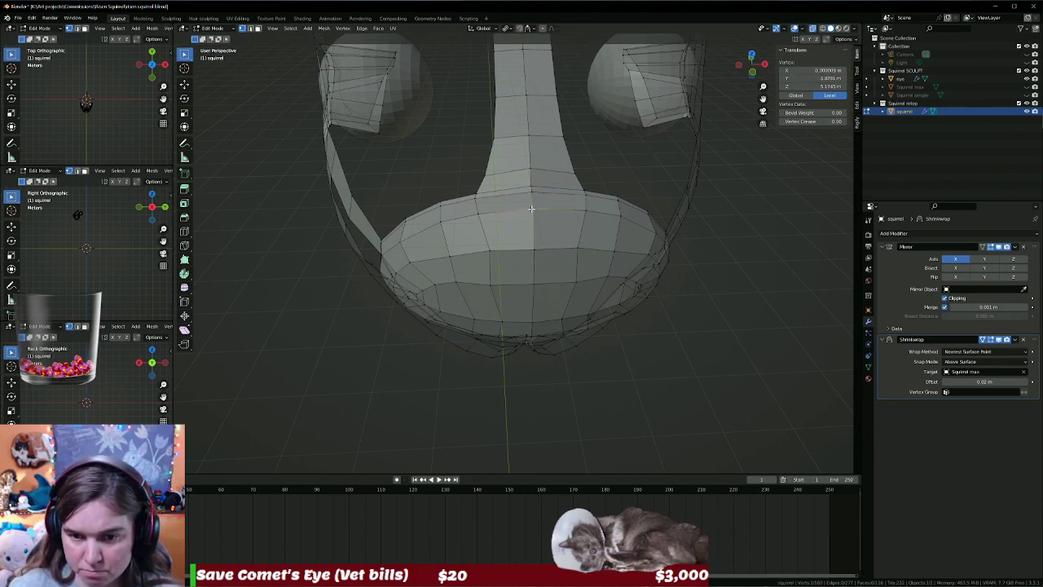
left_click(825, 70)
key("Return")
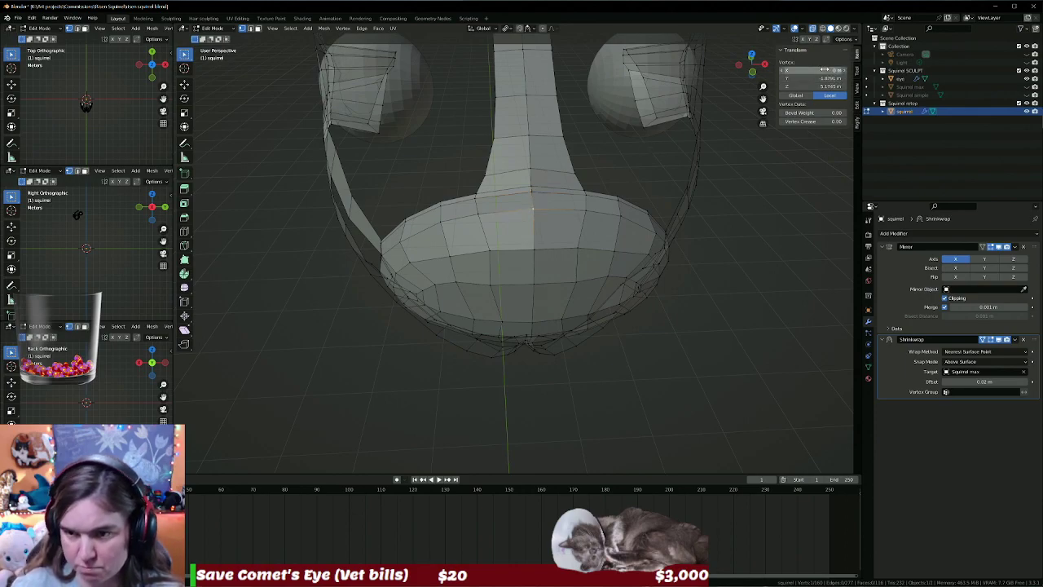
Clear the vertex selection and unhide the Squirrel max sculpt in the Outliner.
left_click(534, 249)
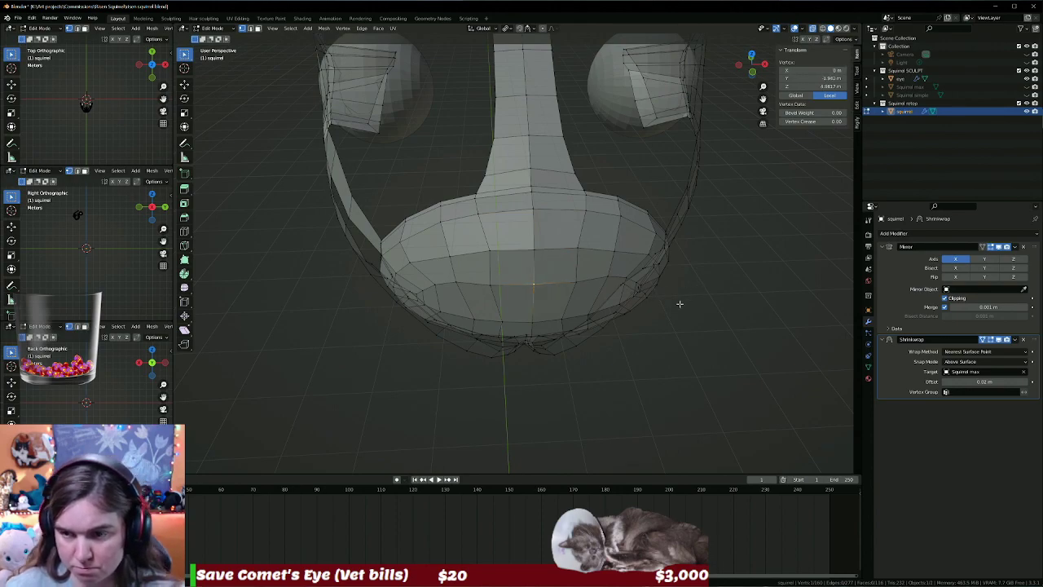
mouse_move(680, 303)
middle_mouse_down()
mouse_move(548, 256)
mouse_move(545, 273)
mouse_move(628, 251)
mouse_move(663, 256)
mouse_move(643, 266)
mouse_move(636, 246)
mouse_move(626, 260)
mouse_move(638, 260)
middle_mouse_up()
left_click(627, 251)
middle_click_drag(732, 239, 746, 220)
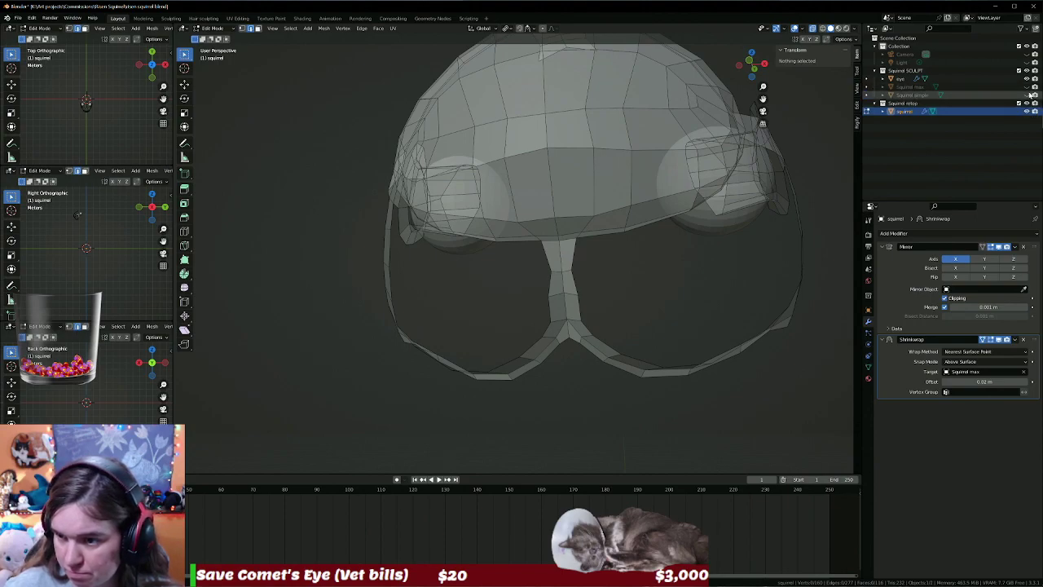
left_click(1026, 86)
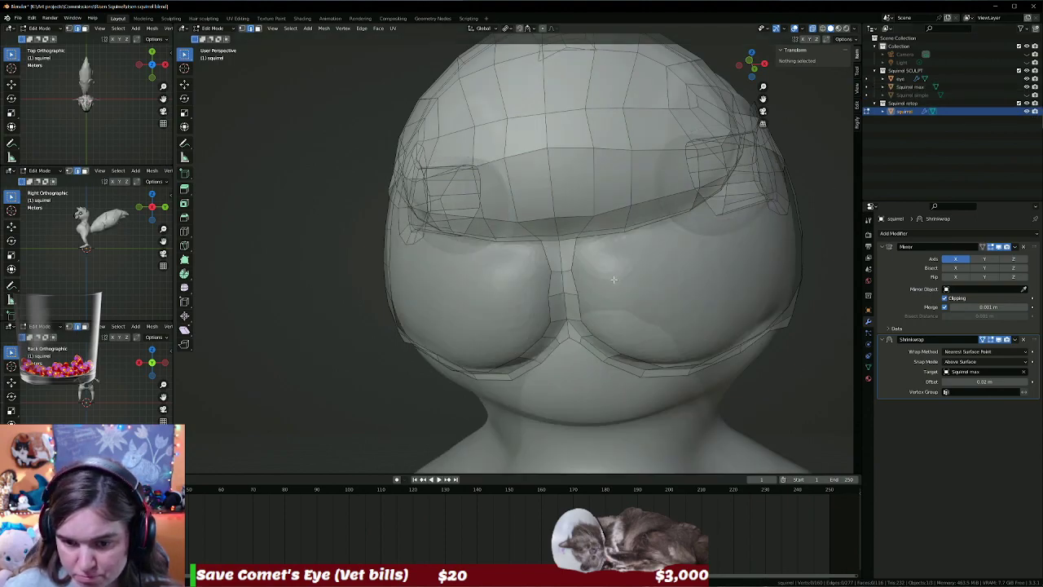
middle_click_drag(613, 280, 708, 202)
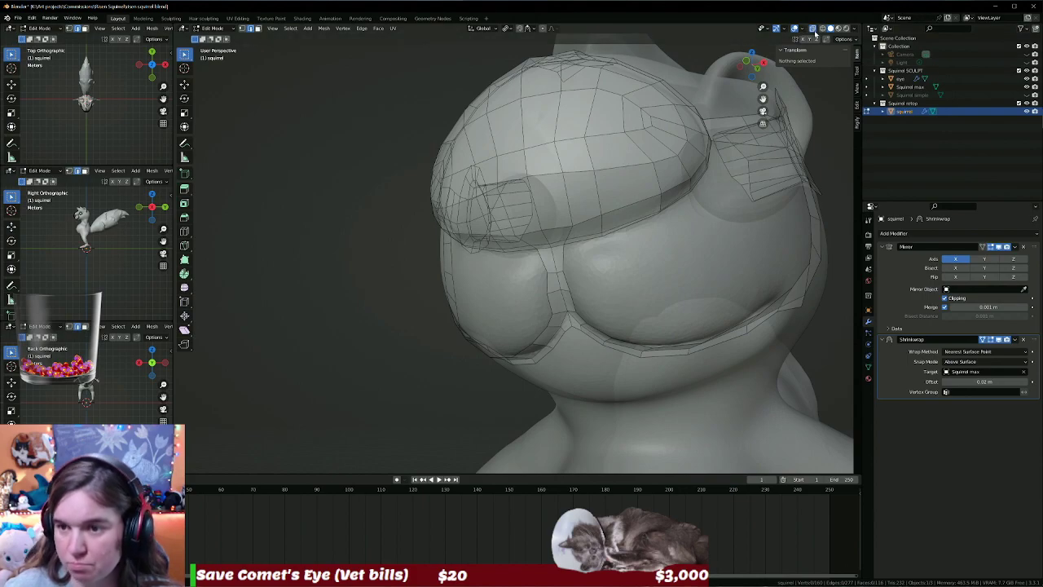
Enable the Shrinkwrap modifier's edit-mode display with X-ray on, wrapping the retopo mesh onto the head.
left_click(812, 27)
mouse_move(619, 244)
middle_mouse_down()
mouse_move(682, 236)
mouse_move(821, 36)
middle_mouse_up()
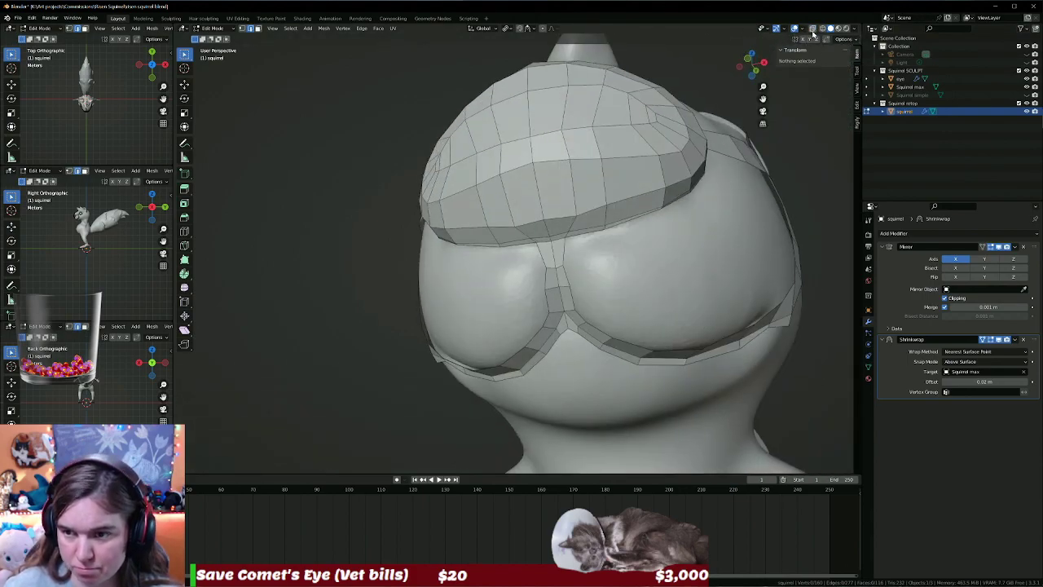
left_click(813, 29)
mouse_move(782, 98)
middle_mouse_down()
mouse_move(749, 203)
mouse_move(764, 93)
mouse_move(763, 104)
middle_mouse_up()
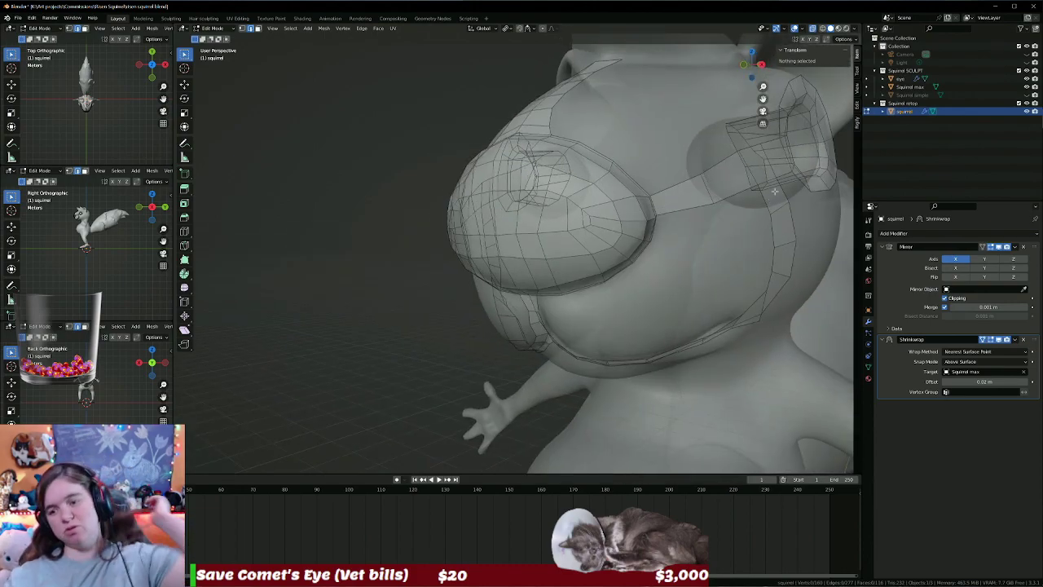
left_click(983, 339)
left_click(982, 339)
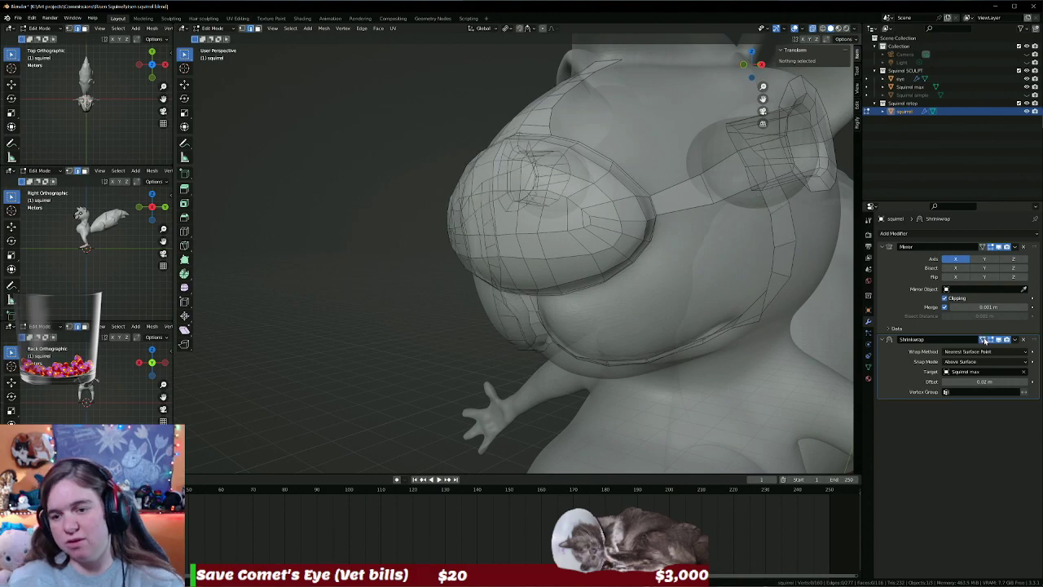
left_click(983, 339)
middle_click_drag(823, 342, 811, 337)
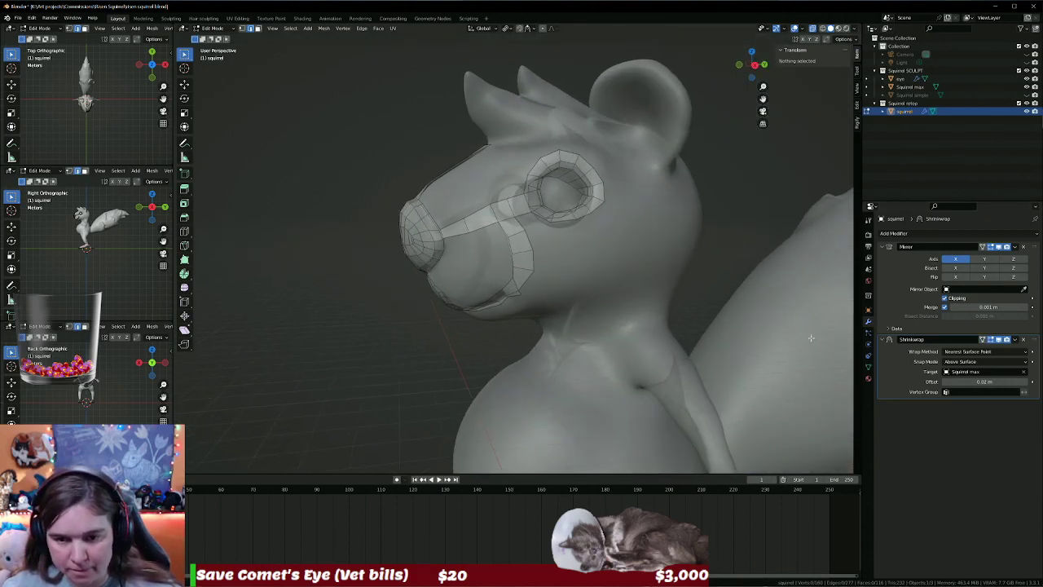
Slide a vertex on the loop under the eye twice along the X axis.
scroll(389, 274, "up", 2)
scroll(389, 274, "up", 2)
scroll(390, 274, "up", 2)
scroll(389, 274, "up", 3)
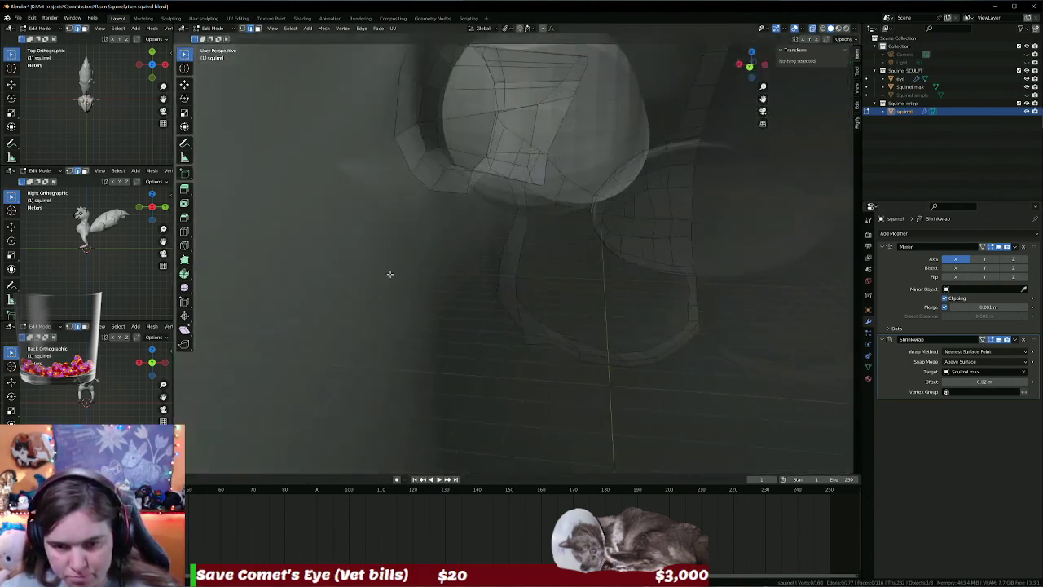
scroll(390, 274, "down", 2)
scroll(410, 272, "down", 1)
scroll(489, 236, "down", 1)
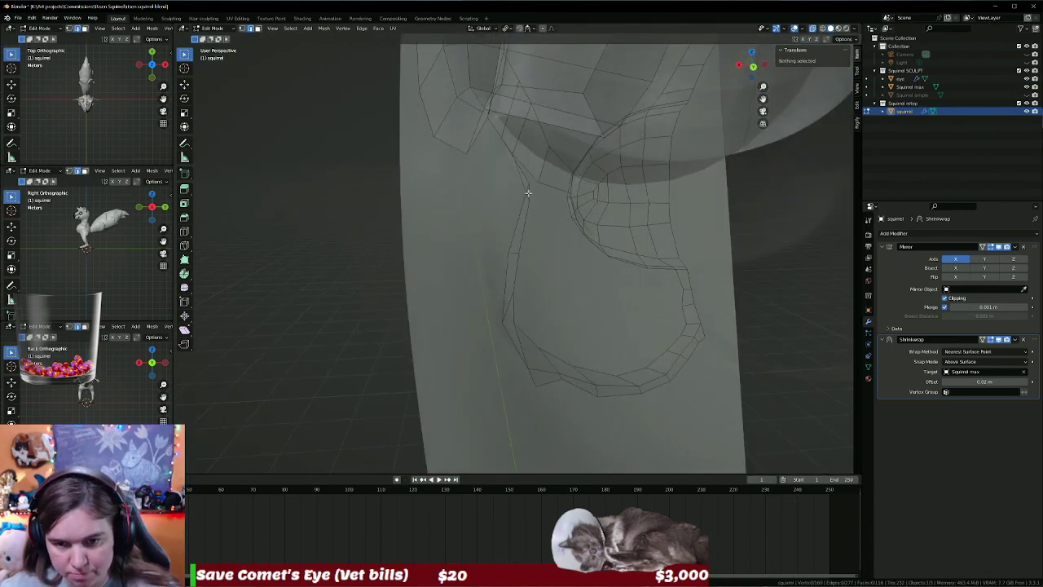
left_click(530, 192)
key("g")
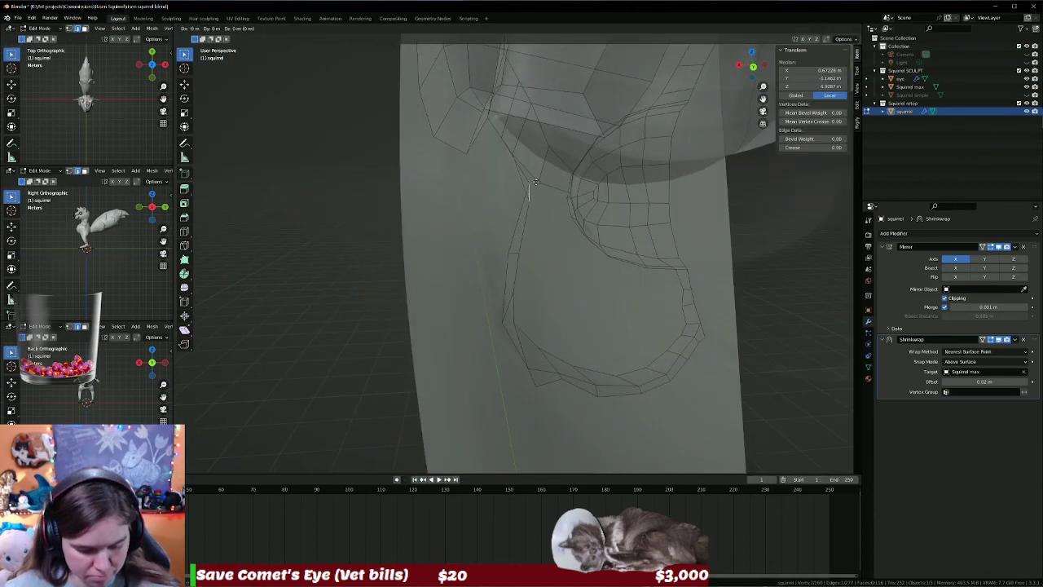
key("x")
left_click(508, 182)
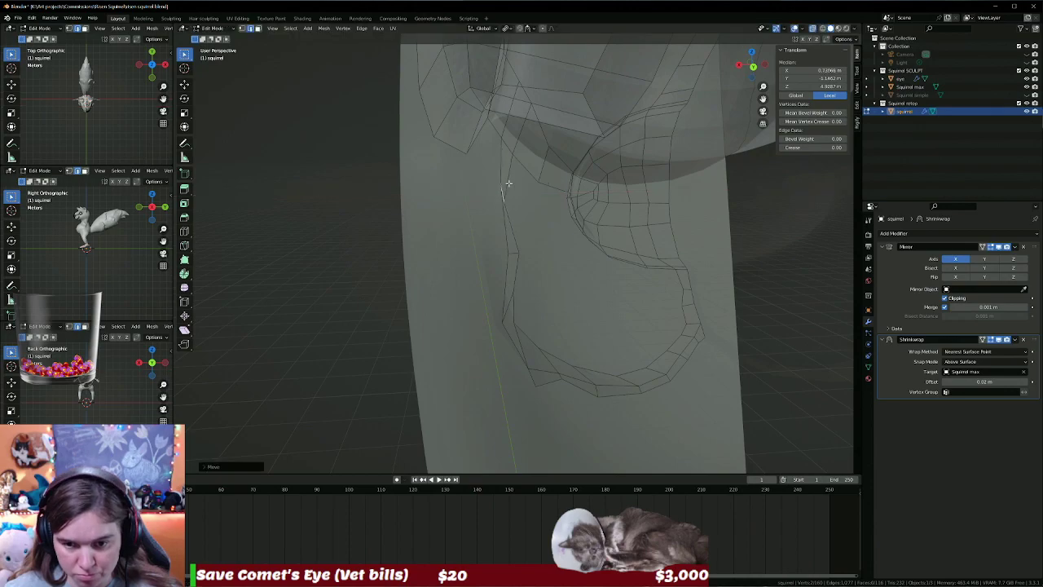
key("g")
key("x")
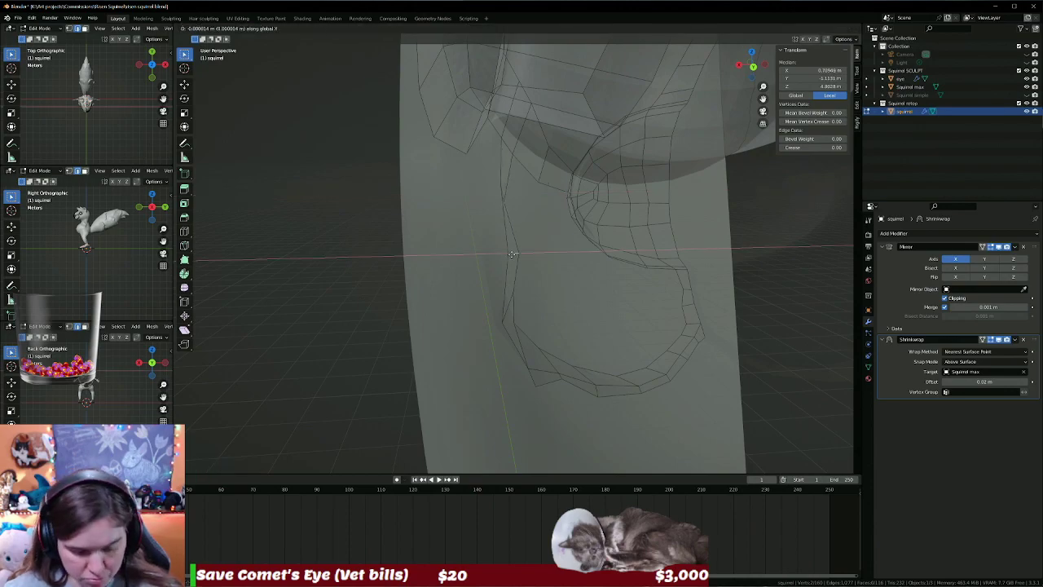
left_click(489, 251)
Deselect all, toggle the Shrinkwrap edit-mode display, and turn X-ray off.
key("alt+a")
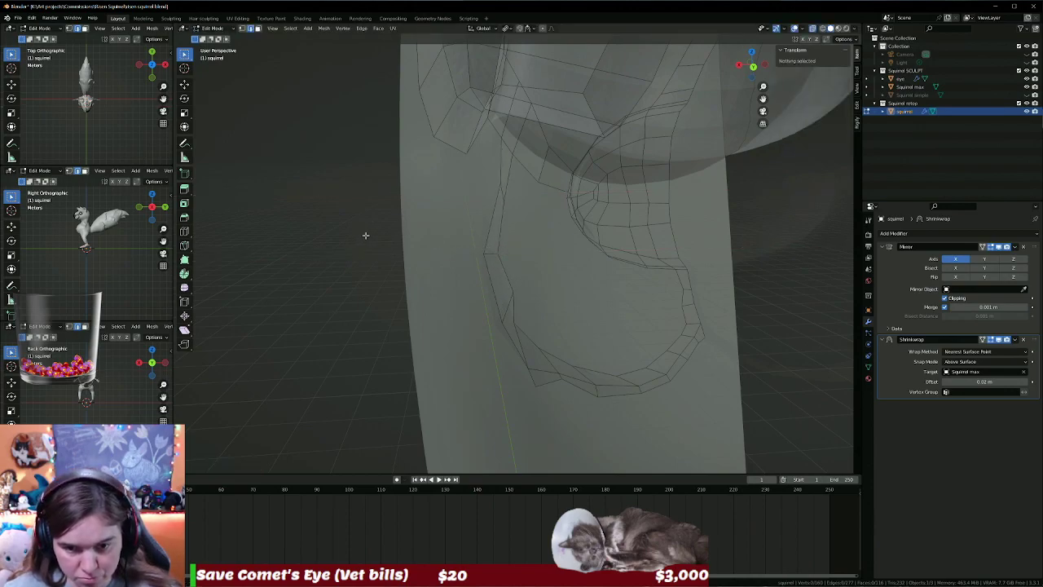
mouse_move(366, 235)
middle_mouse_down()
mouse_move(414, 233)
mouse_move(419, 256)
mouse_move(533, 221)
mouse_move(738, 218)
middle_mouse_up()
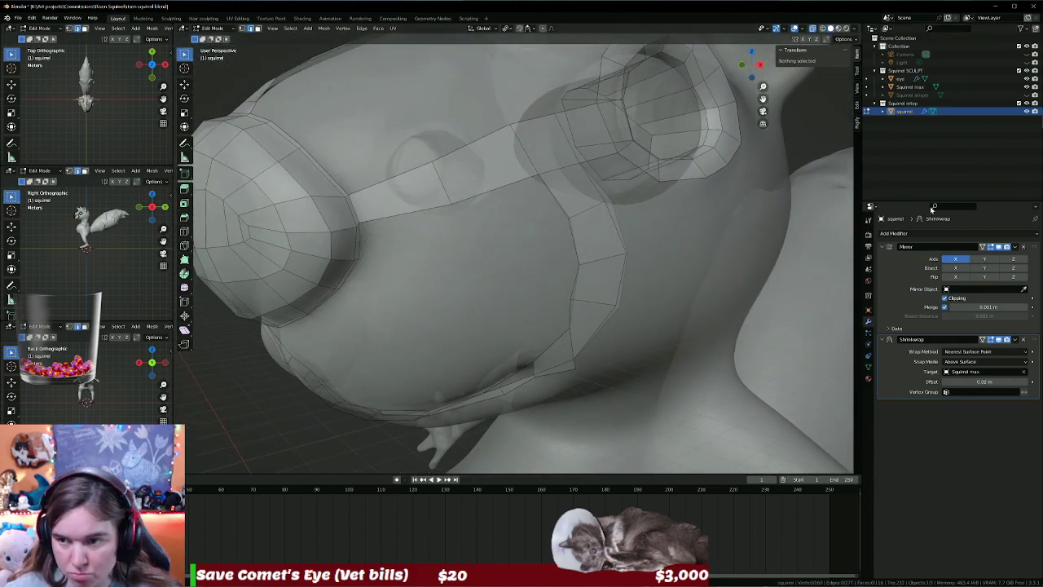
left_click(984, 339)
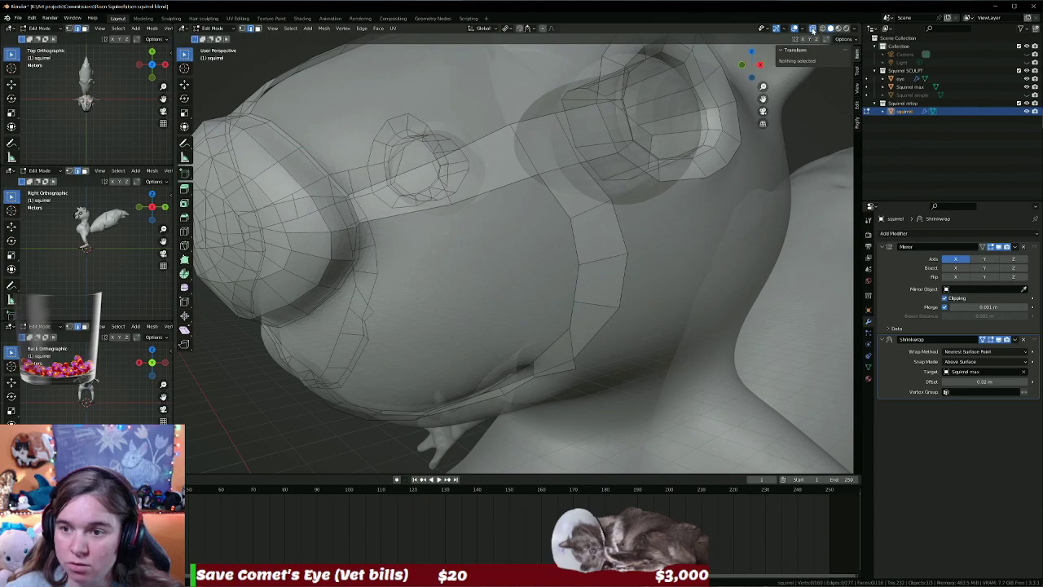
left_click(813, 29)
mouse_move(570, 269)
middle_mouse_down()
mouse_move(624, 269)
mouse_move(522, 276)
mouse_move(591, 238)
mouse_move(603, 168)
mouse_move(581, 223)
mouse_move(533, 250)
mouse_move(564, 218)
mouse_move(548, 201)
middle_mouse_up()
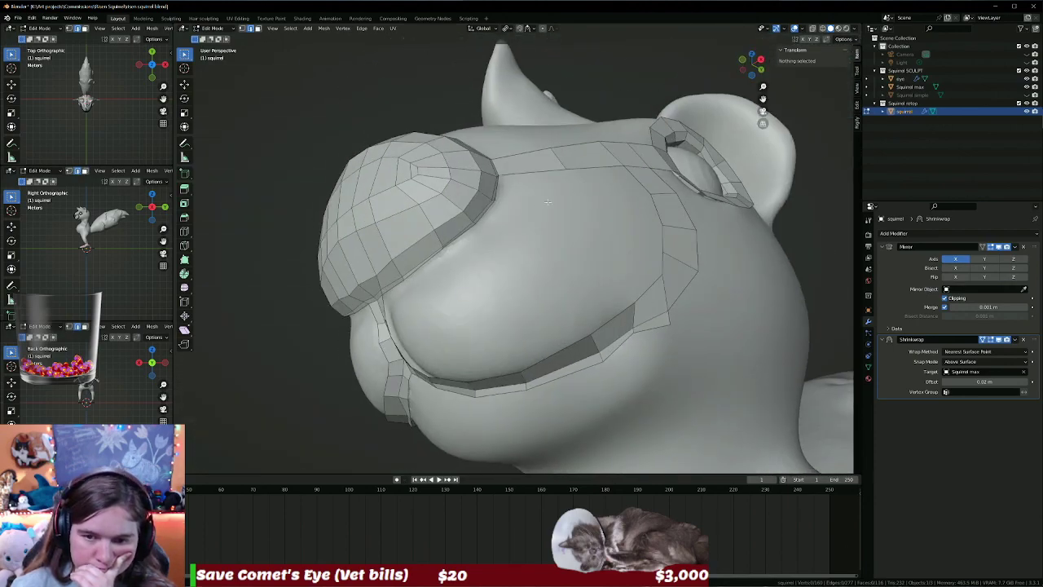
Extrude the cheek edge downward into two new rows of faces.
left_click(534, 166)
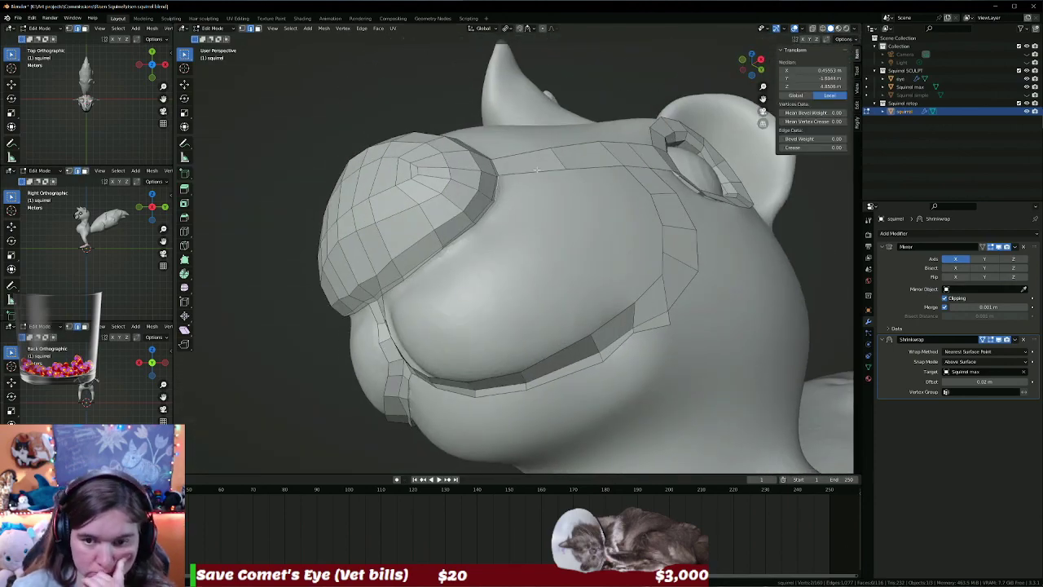
middle_click_drag(587, 190, 545, 182)
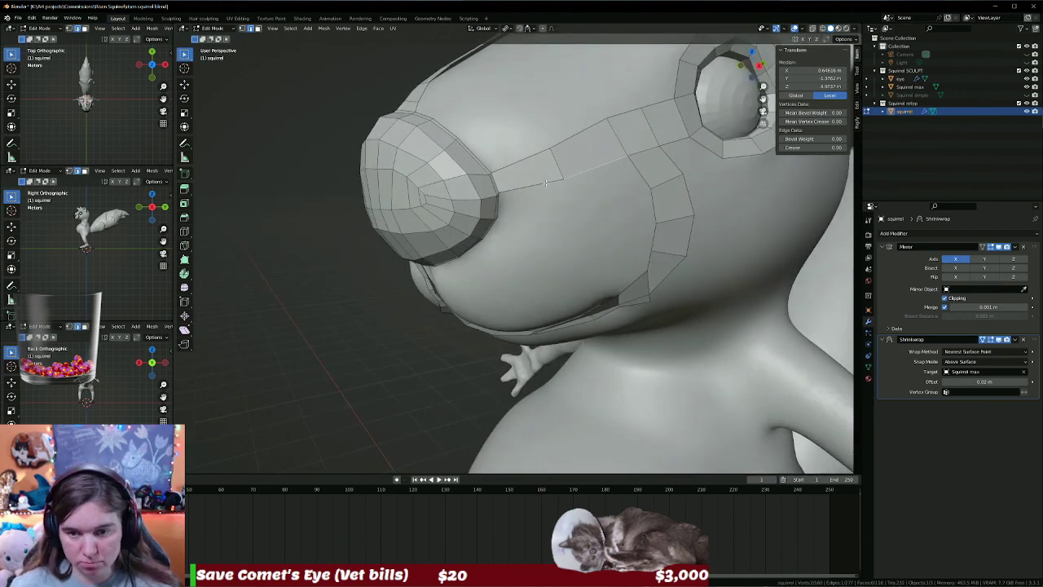
key("e")
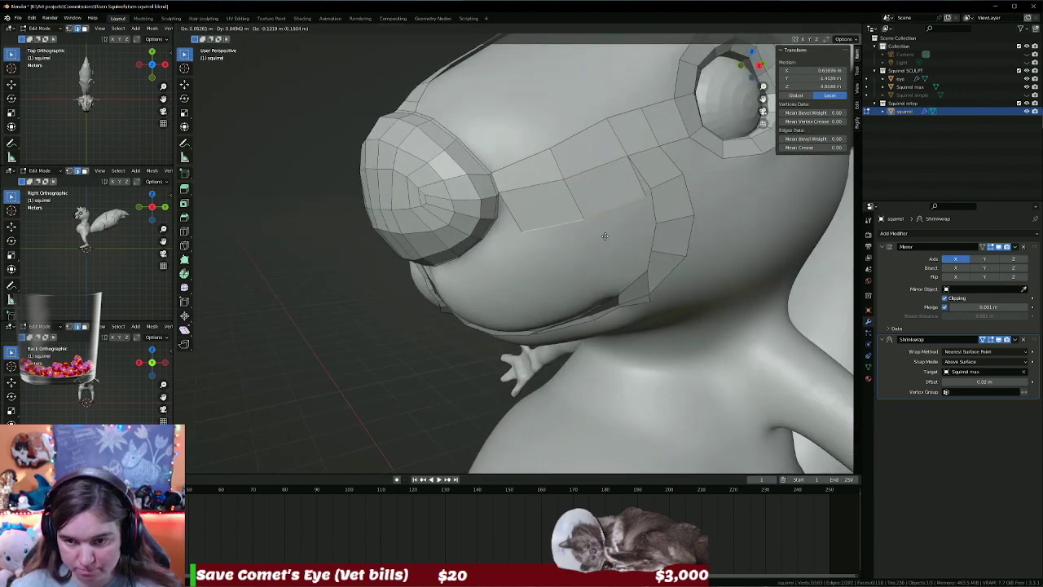
left_click(602, 232)
key("e")
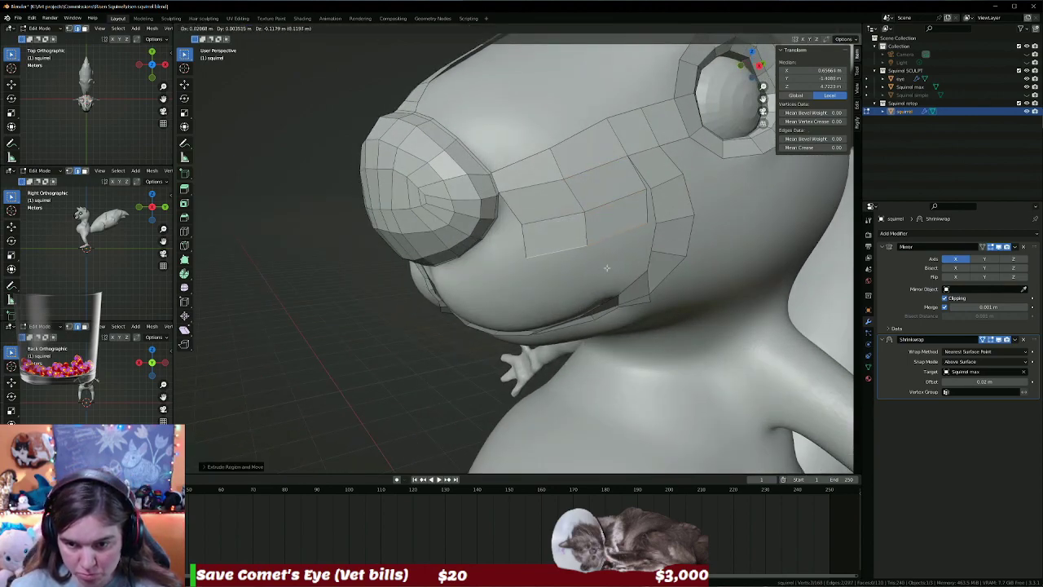
left_click(607, 303)
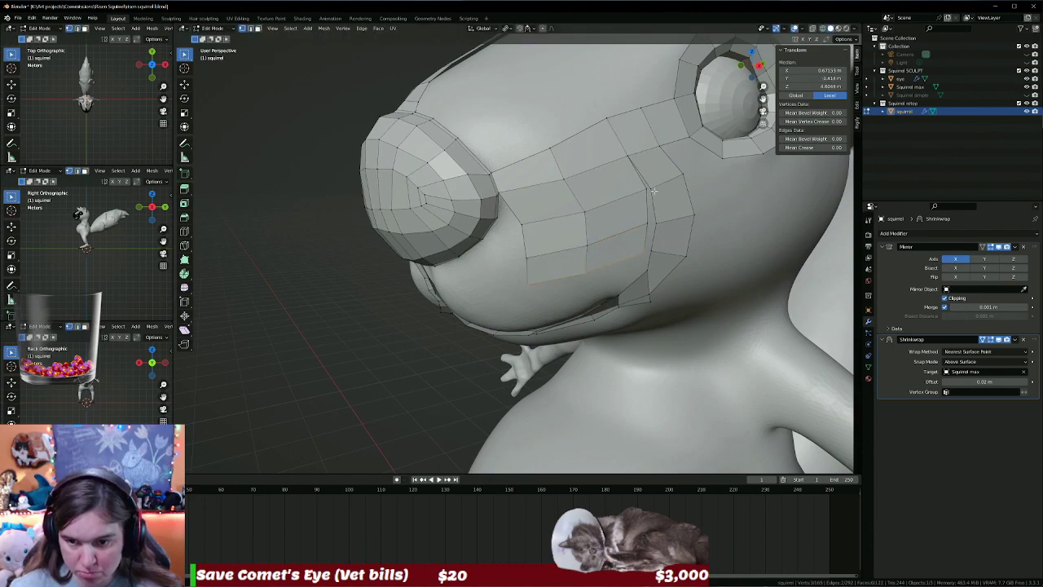
Merge three corner vertex pairs At Last into the neighbouring face loop.
left_click(648, 189)
key("m")
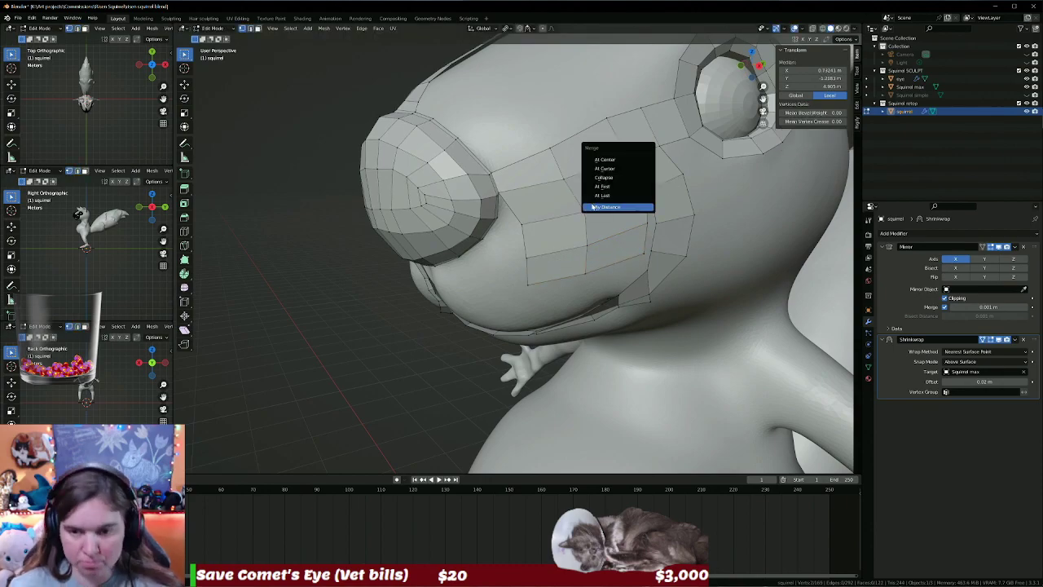
left_click(607, 195)
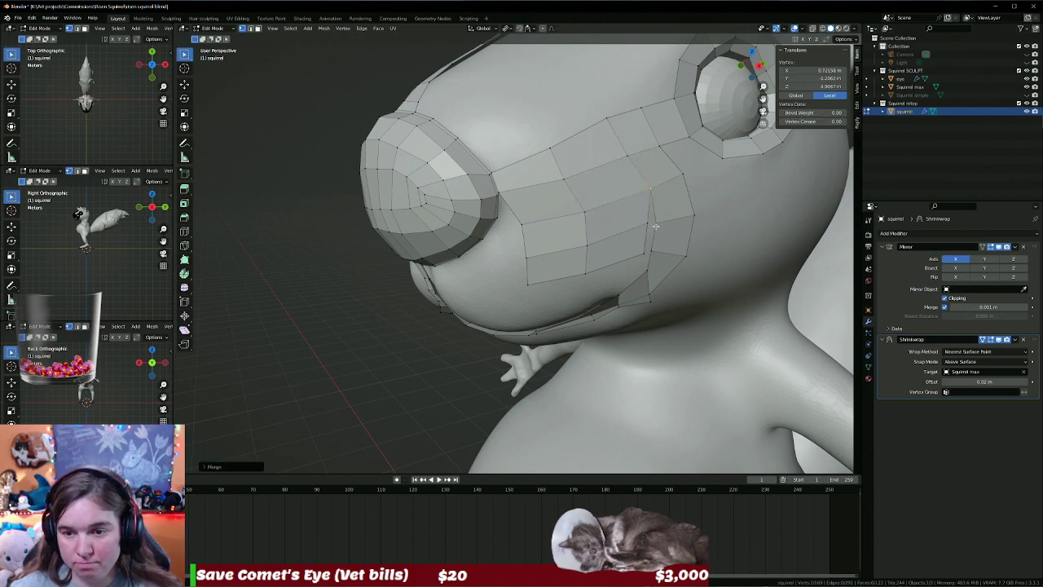
left_click(649, 222, "shift")
key("m")
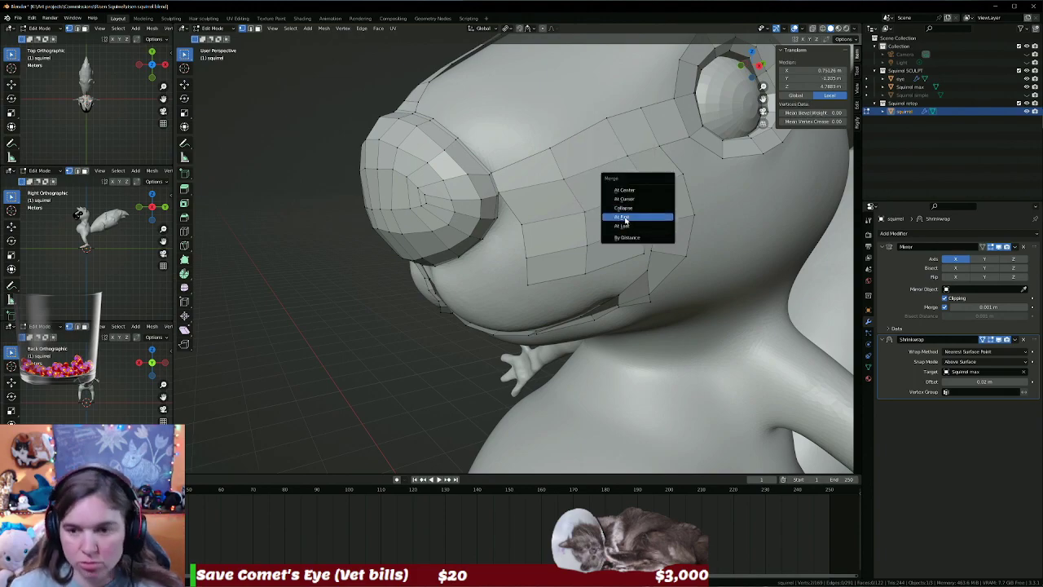
left_click(660, 225)
left_click(648, 253, "shift")
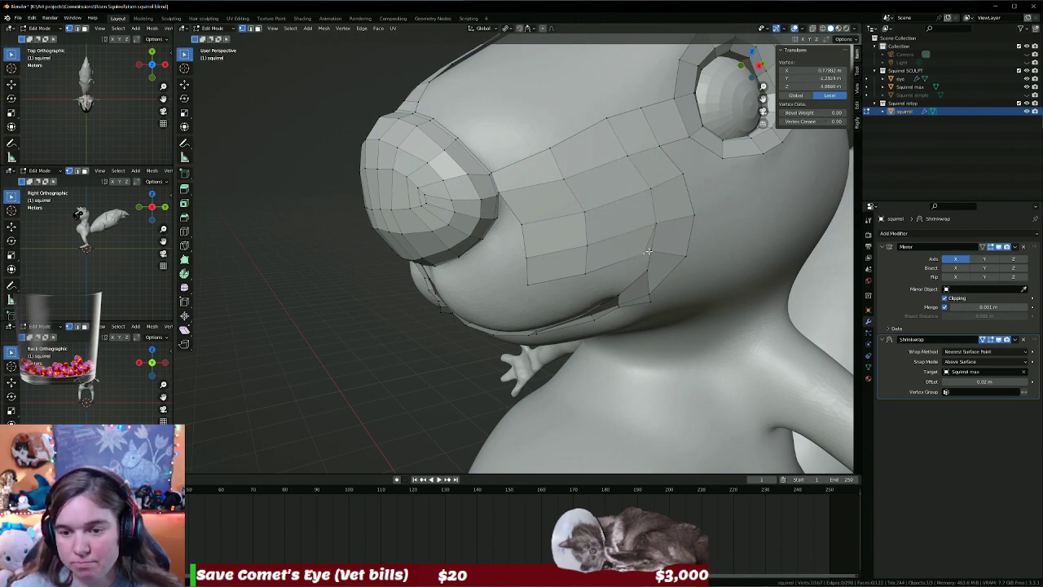
key("m")
left_click(663, 255)
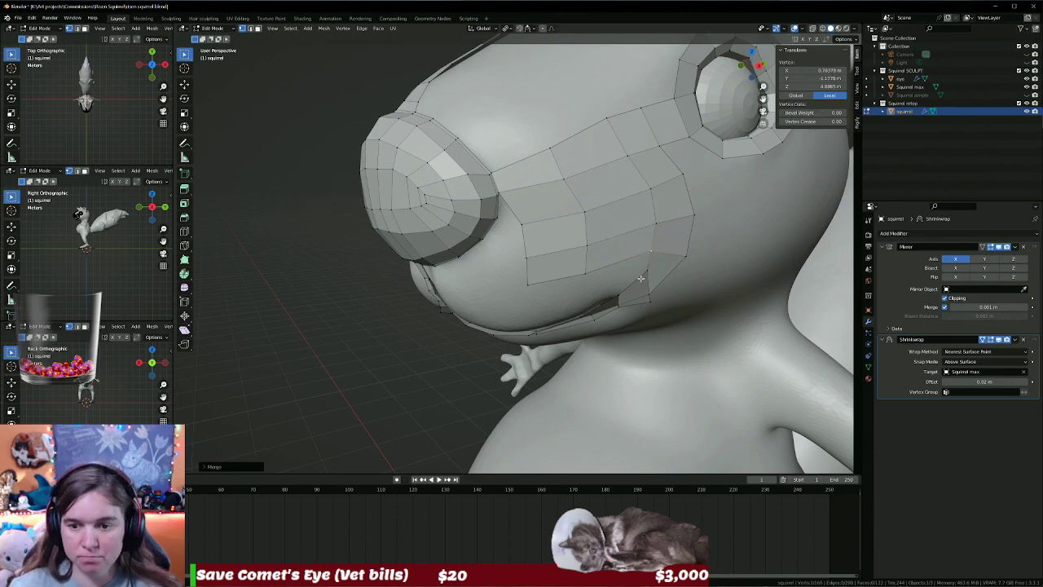
mouse_move(664, 255)
middle_mouse_down()
mouse_move(642, 211)
mouse_move(651, 240)
middle_mouse_up()
Nudge a cheek-patch vertex into place and select the quad below it.
left_click(626, 294)
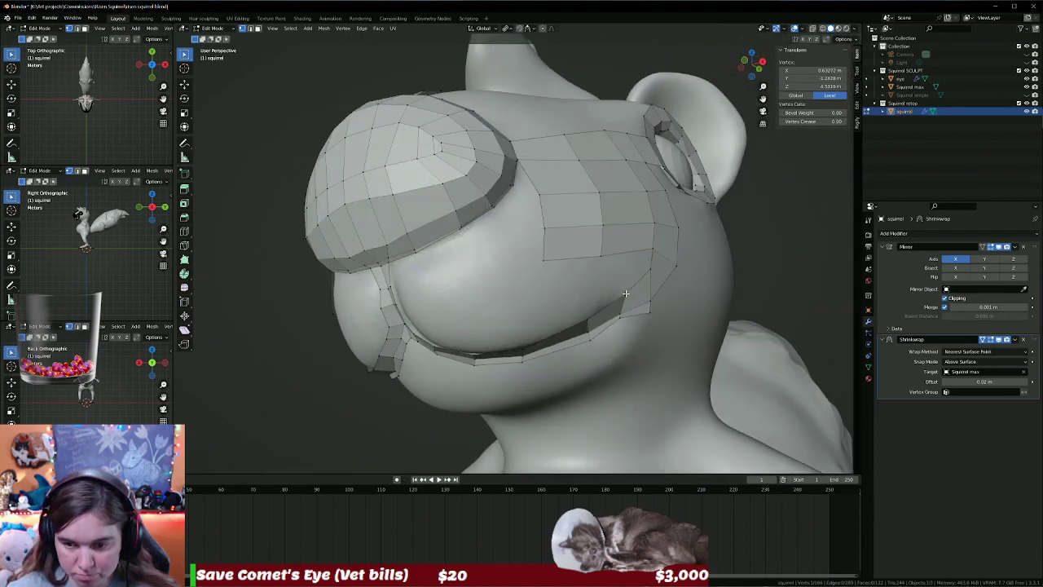
key("g")
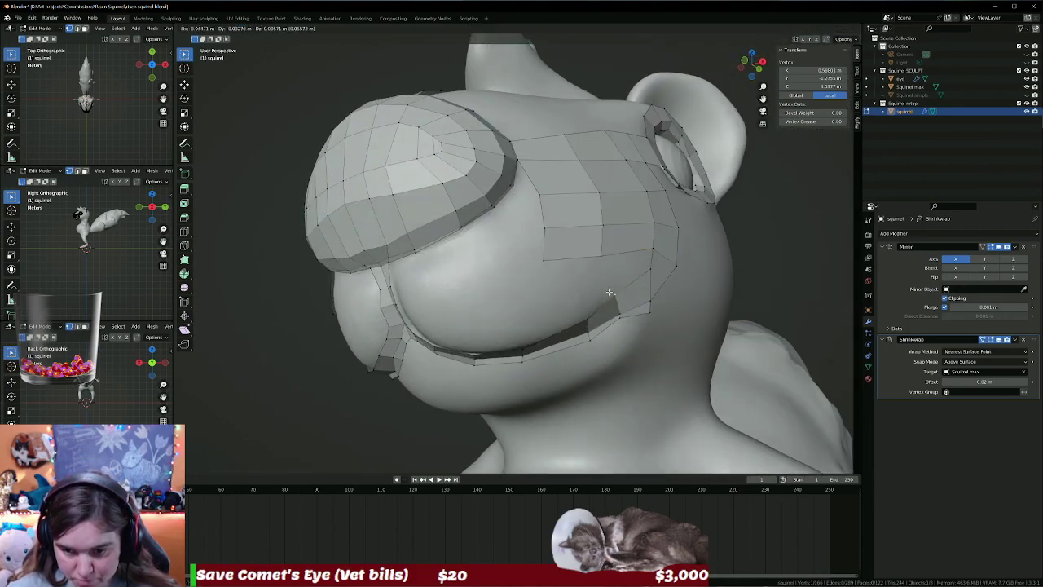
left_click(608, 292)
key("alt+a")
left_click(618, 254)
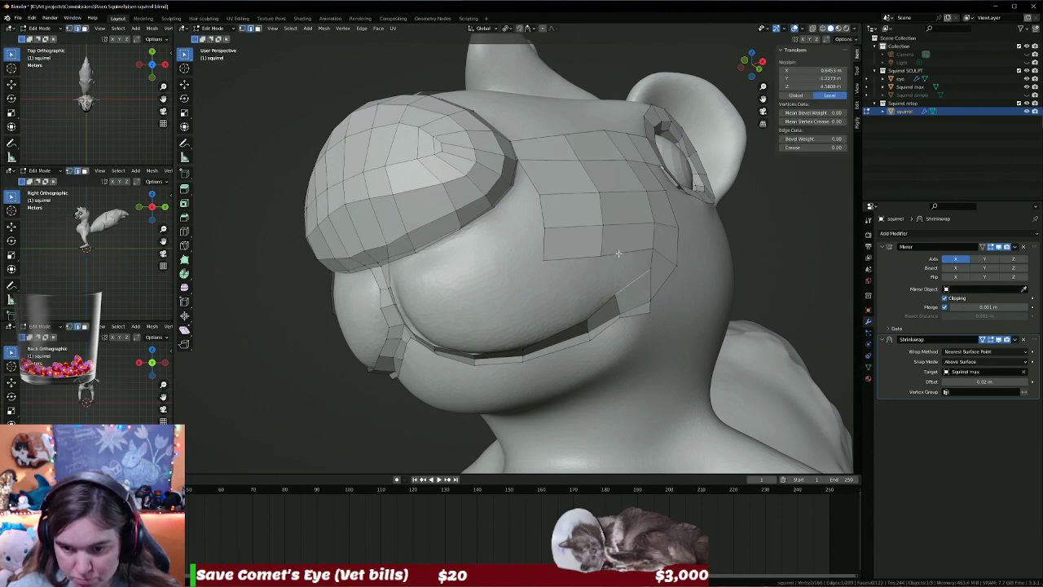
left_click(619, 254)
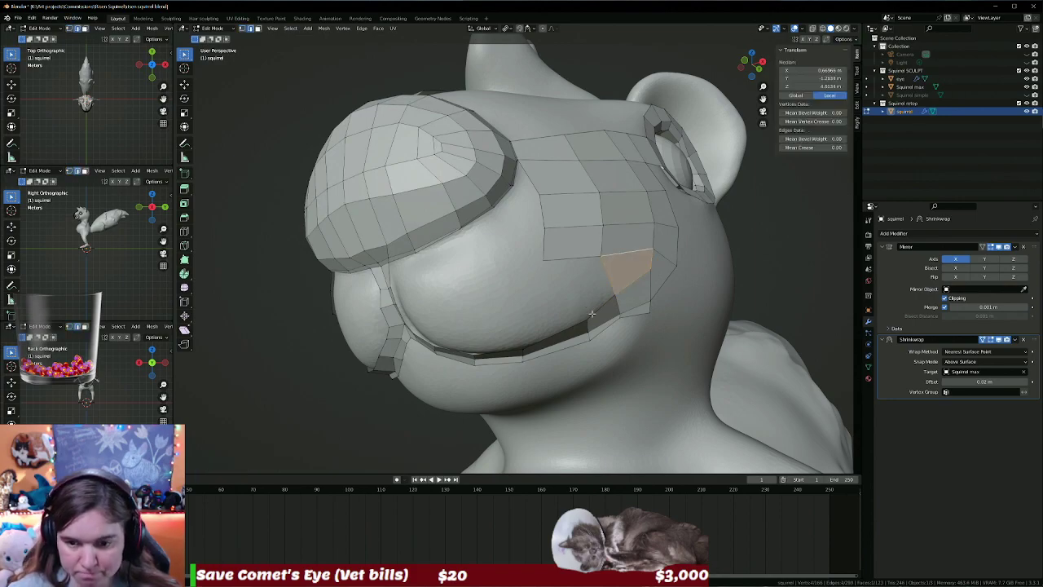
middle_click_drag(592, 313, 538, 263)
Move five cheek vertices to even out the loop beside the muzzle.
left_click(532, 274)
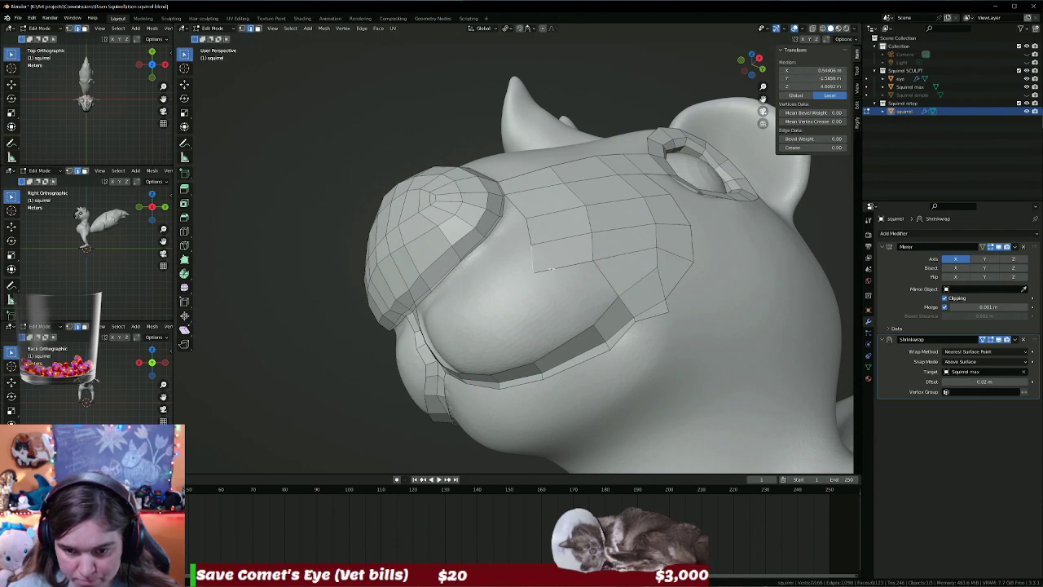
key("g")
left_click(551, 272)
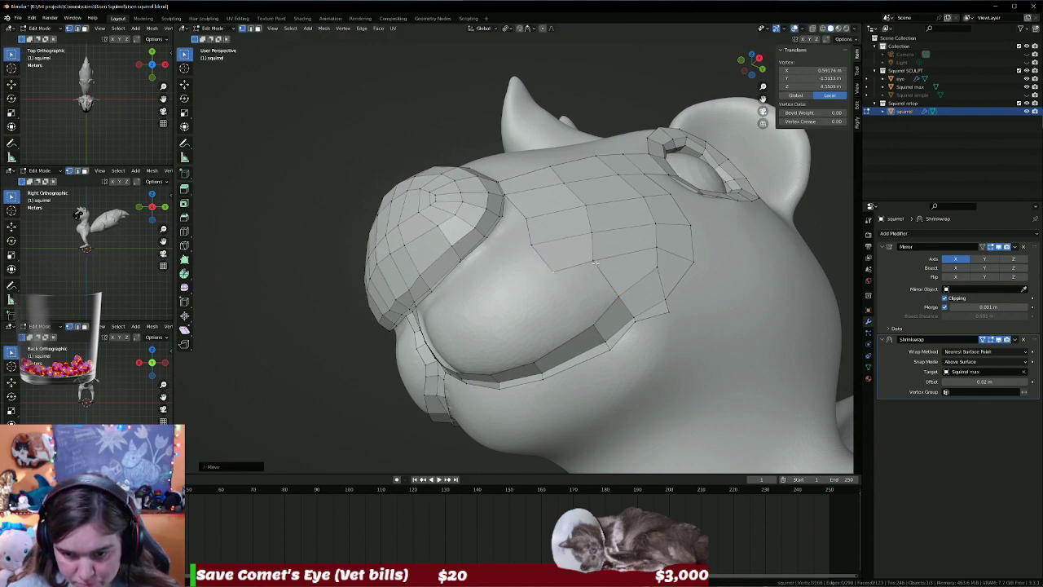
left_click(592, 260)
key("g")
left_click(611, 254)
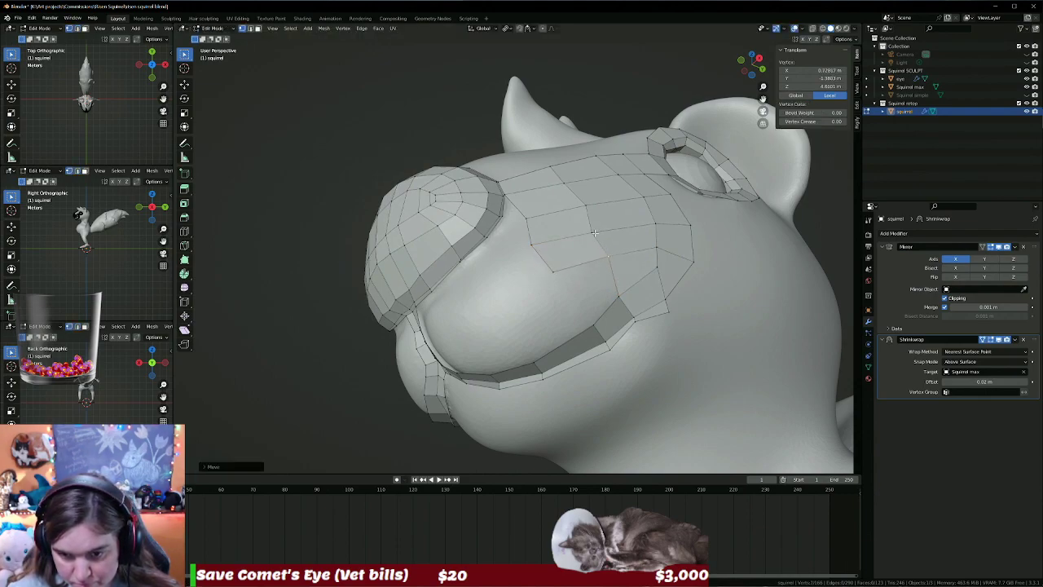
left_click(593, 234)
key("g")
left_click(599, 229)
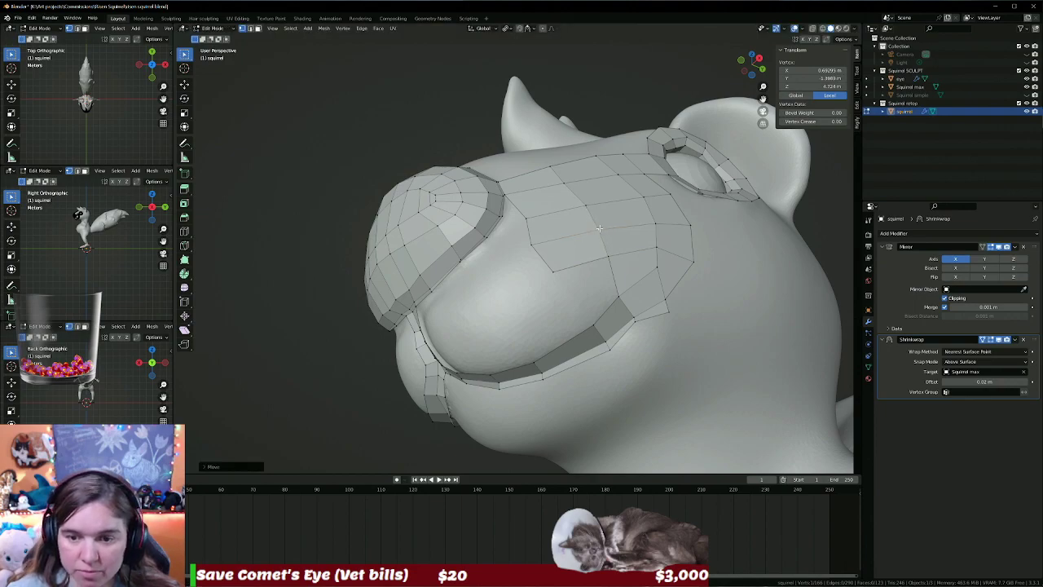
left_click(534, 241)
key("g")
left_click(552, 253)
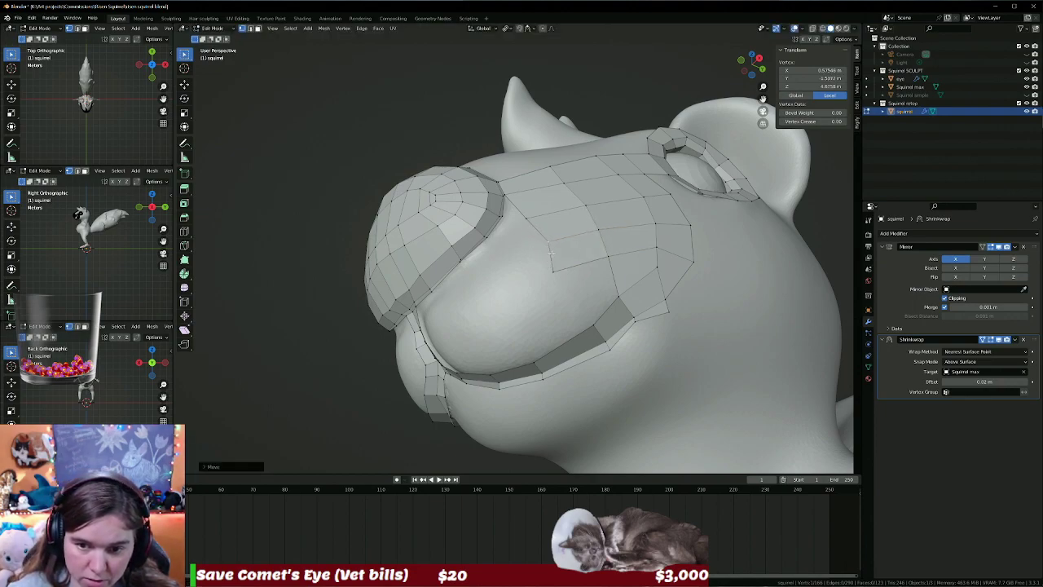
left_click(554, 272)
key("g")
left_click(562, 262)
Reposition two more cheek vertices, check the new cheek edge and face, then deselect.
mouse_move(562, 262)
middle_mouse_down()
mouse_move(633, 280)
mouse_move(585, 303)
middle_mouse_up()
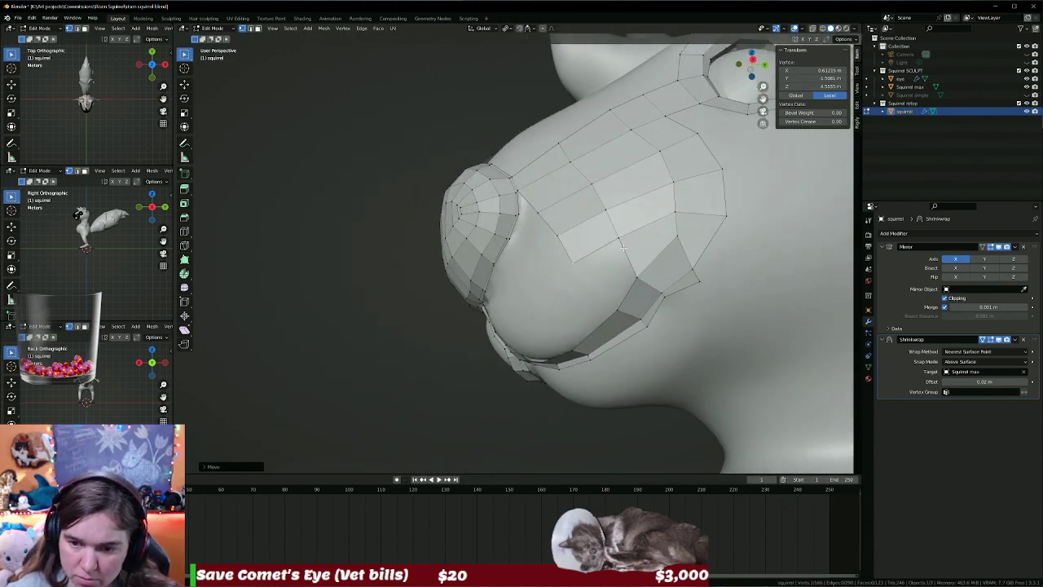
key("g")
left_click(573, 255)
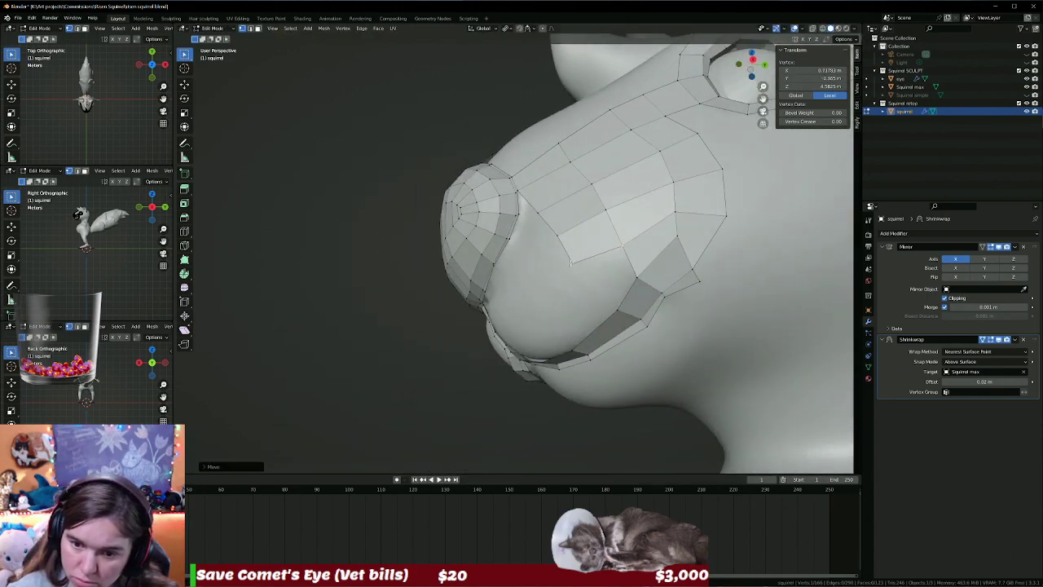
key("g")
left_click(580, 272)
left_click(594, 266)
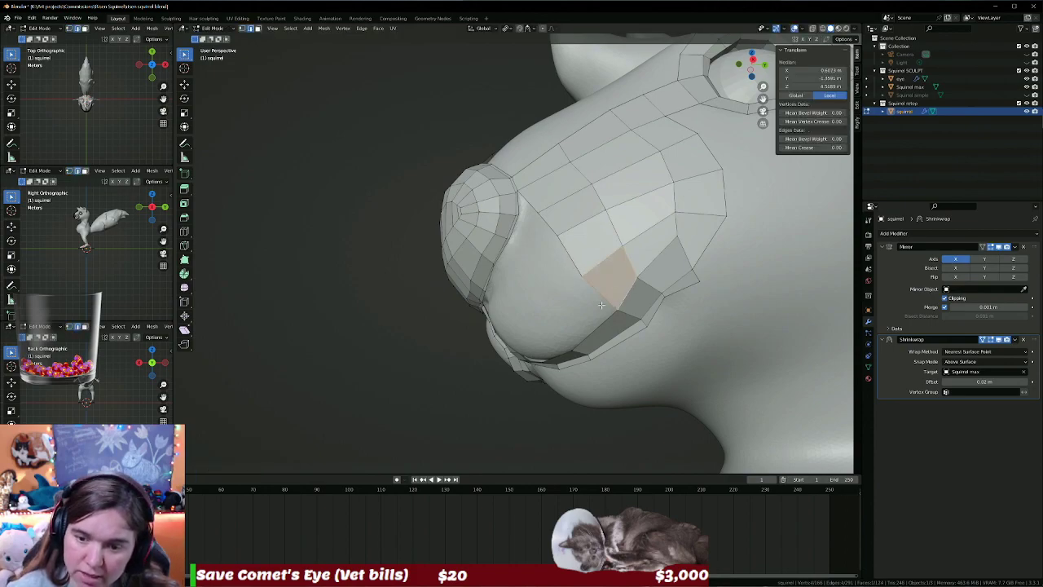
left_click(601, 305)
mouse_move(602, 306)
middle_mouse_down()
mouse_move(651, 195)
mouse_move(528, 236)
mouse_move(529, 222)
mouse_move(550, 230)
mouse_move(524, 264)
mouse_move(458, 271)
middle_mouse_up()
key("alt+a")
Select the edges below the muzzle and move them into position.
middle_click_drag(515, 245, 479, 260)
left_click(374, 246)
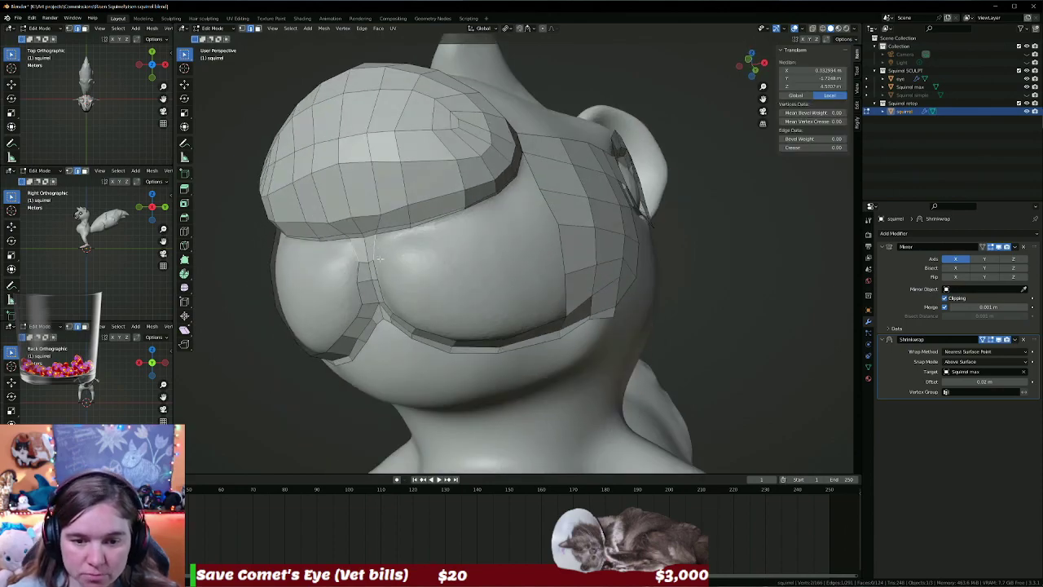
middle_click_drag(406, 298, 418, 286)
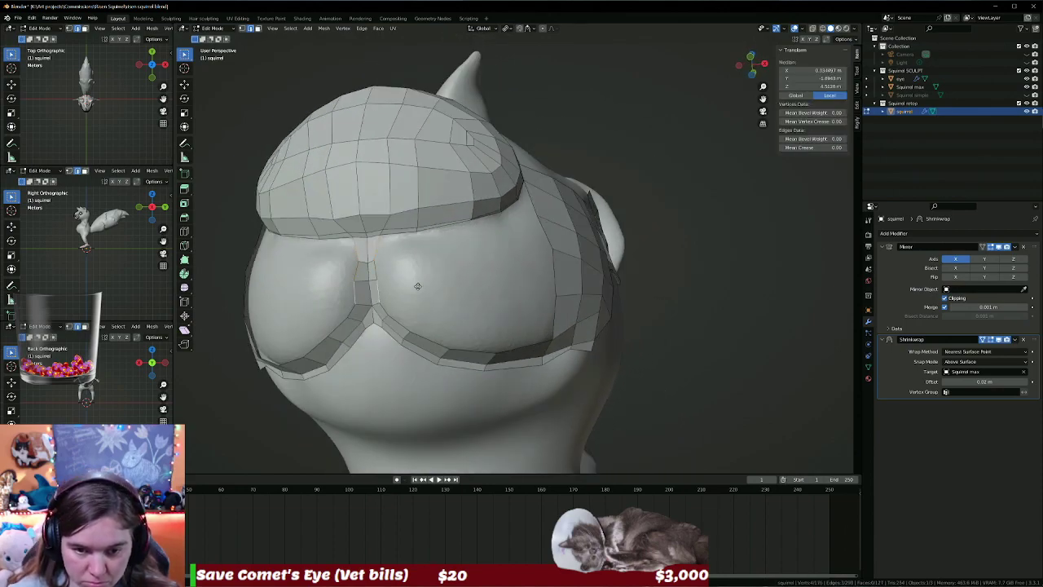
key("g")
left_click(458, 289)
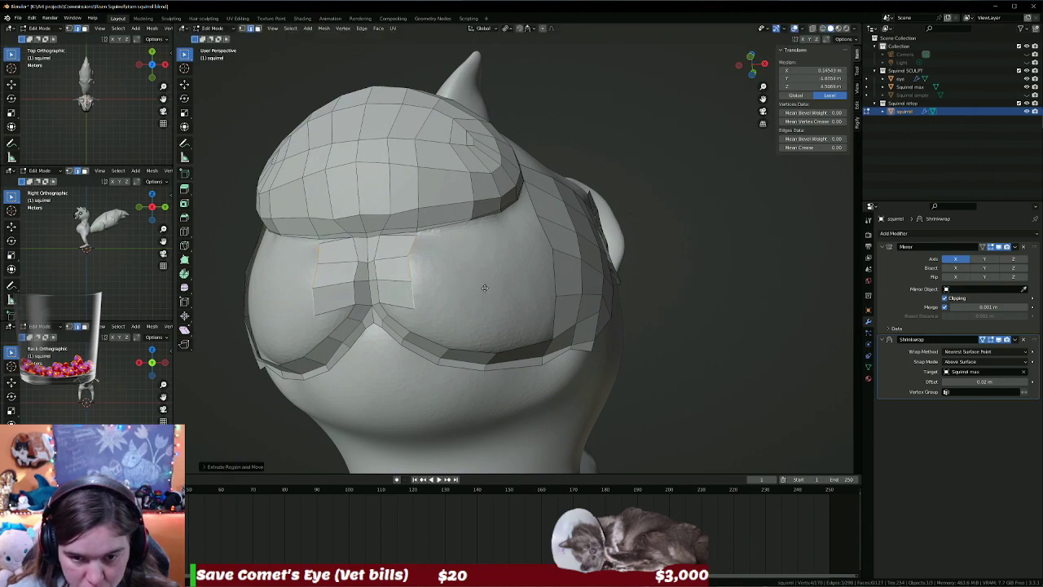
Extrude three successive rows of faces from those edges across the upper cheek.
key("e")
left_click(538, 279)
key("e")
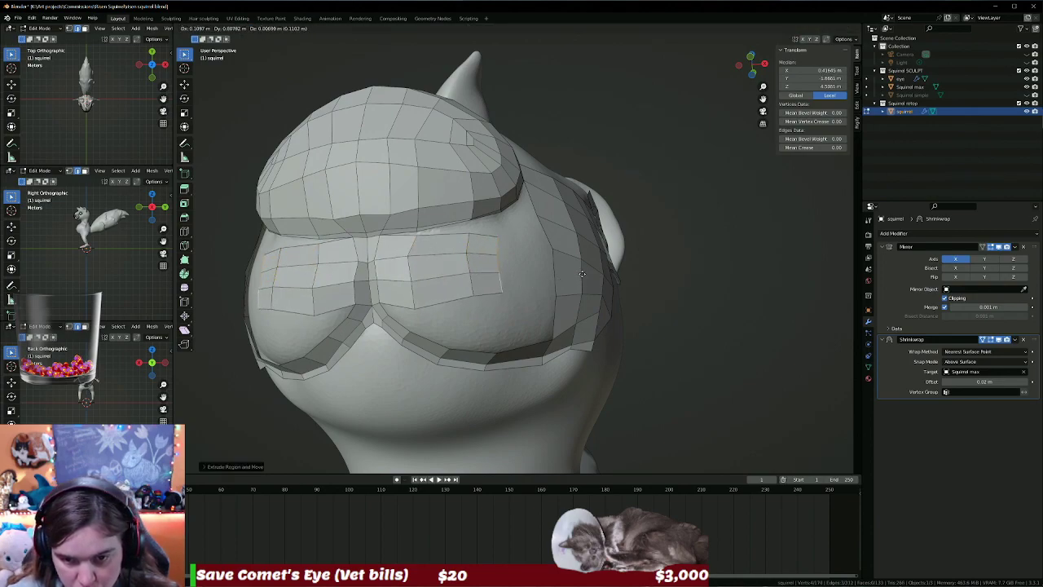
left_click(588, 274)
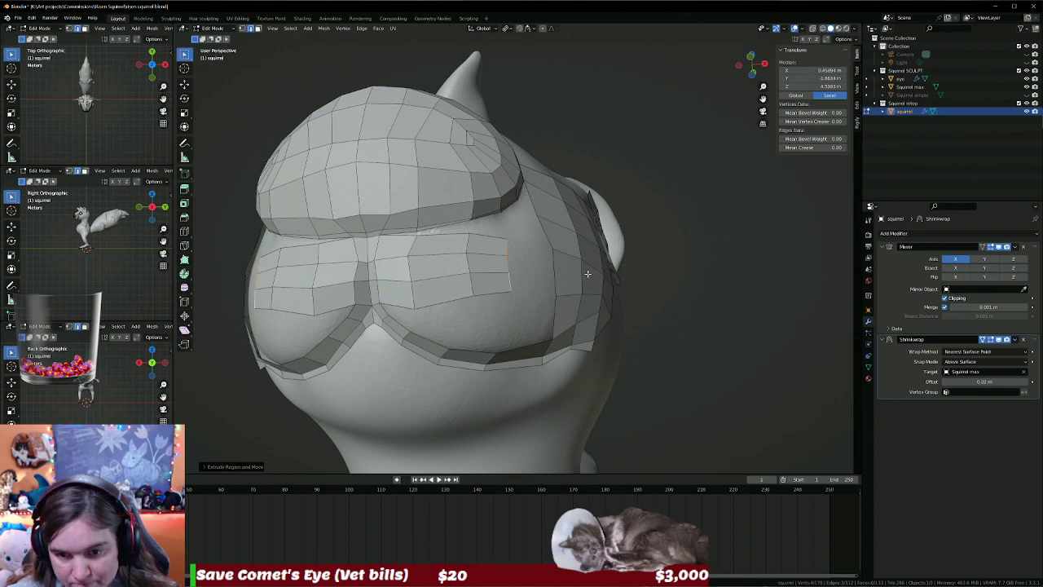
middle_click_drag(576, 283, 525, 303)
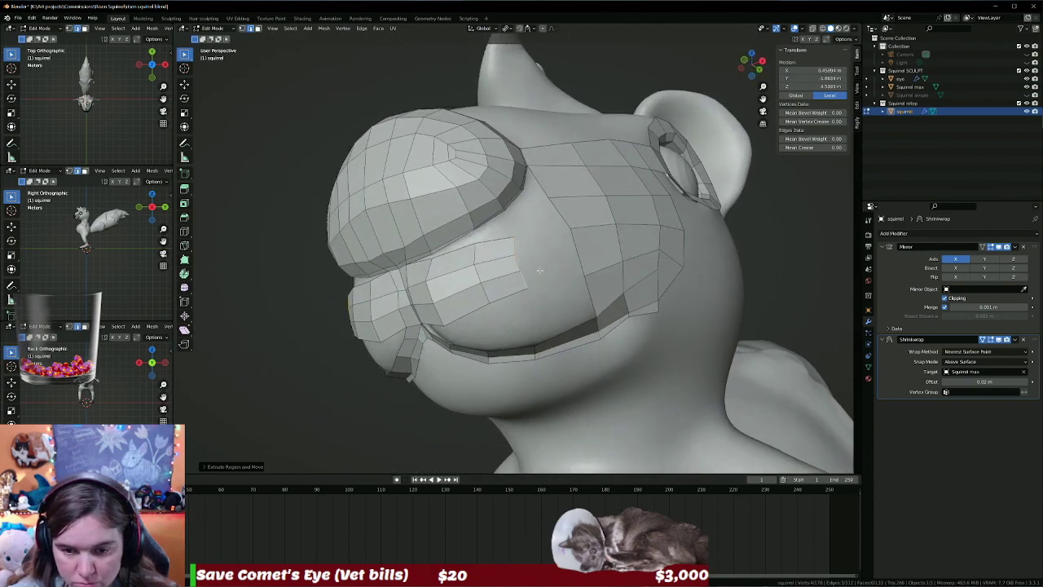
key("e")
left_click(539, 257)
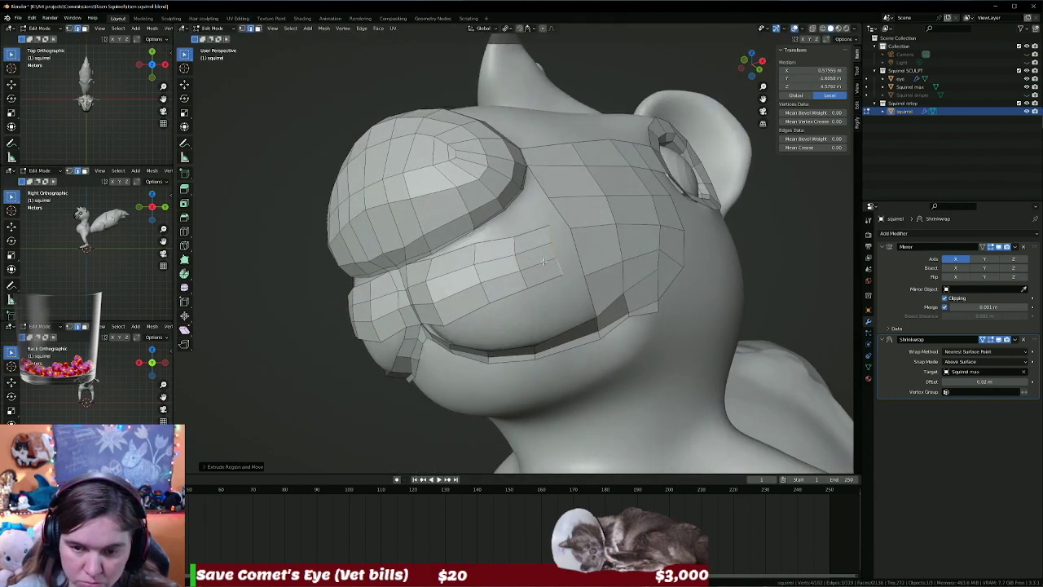
Select a loose vertex and its neighbouring cheek vertex to merge.
left_click(431, 261)
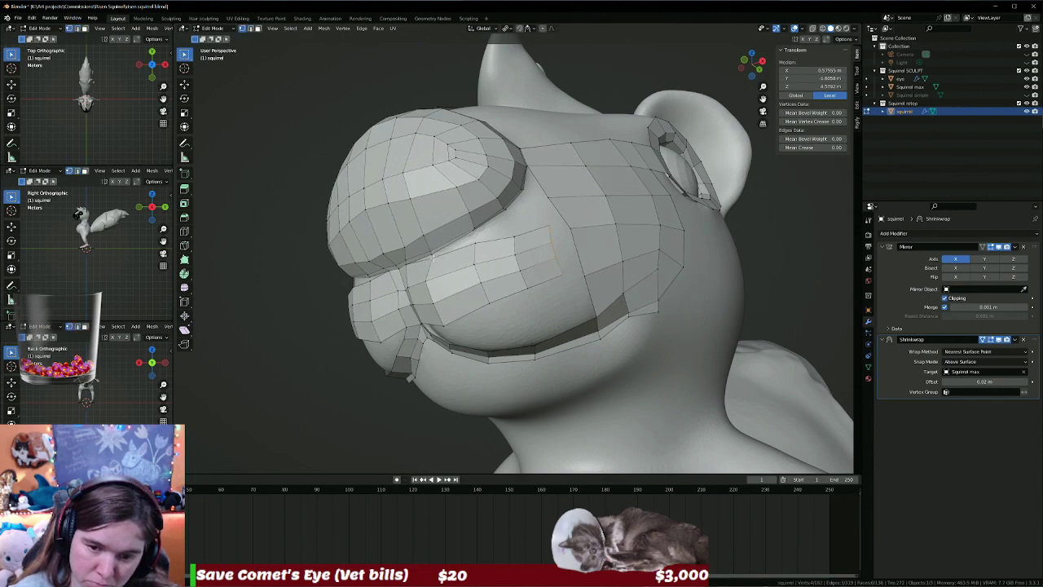
left_click(432, 258)
left_click(448, 275)
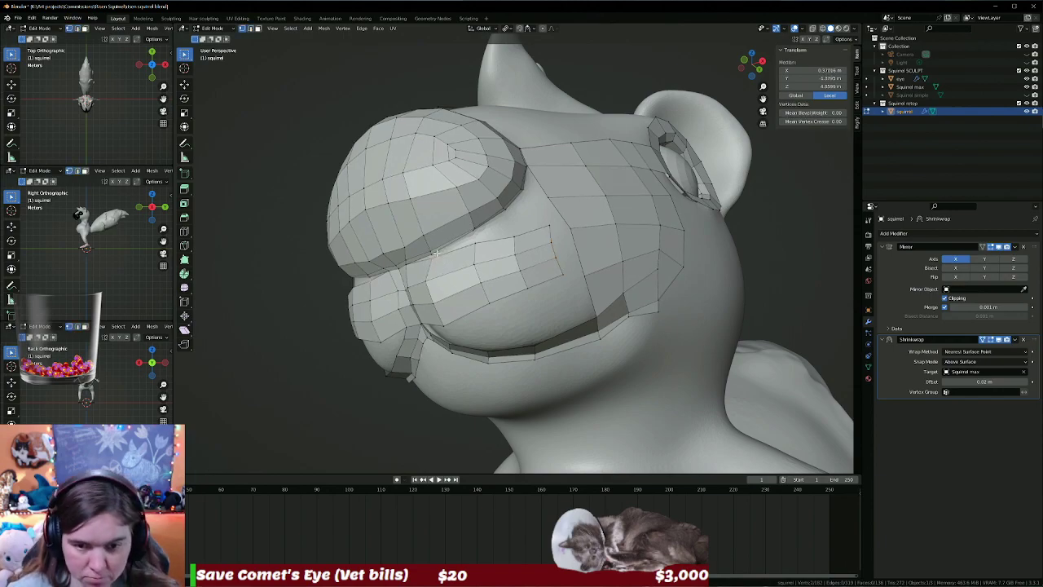
left_click(480, 267)
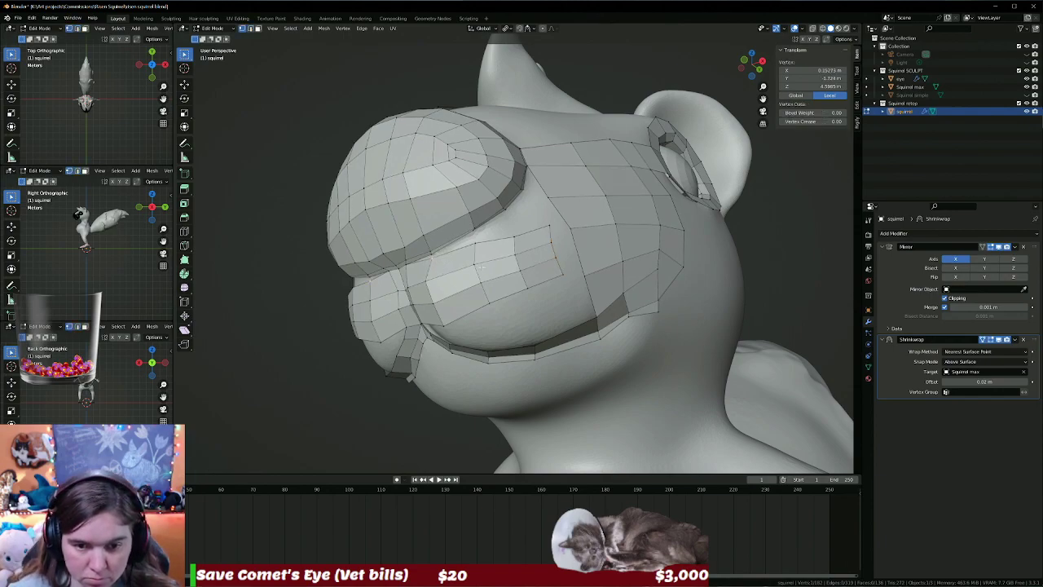
left_click(432, 253, "shift")
Merge the first three upper-lip vertex pairs At Last onto the neighbouring cheek loop.
key("m")
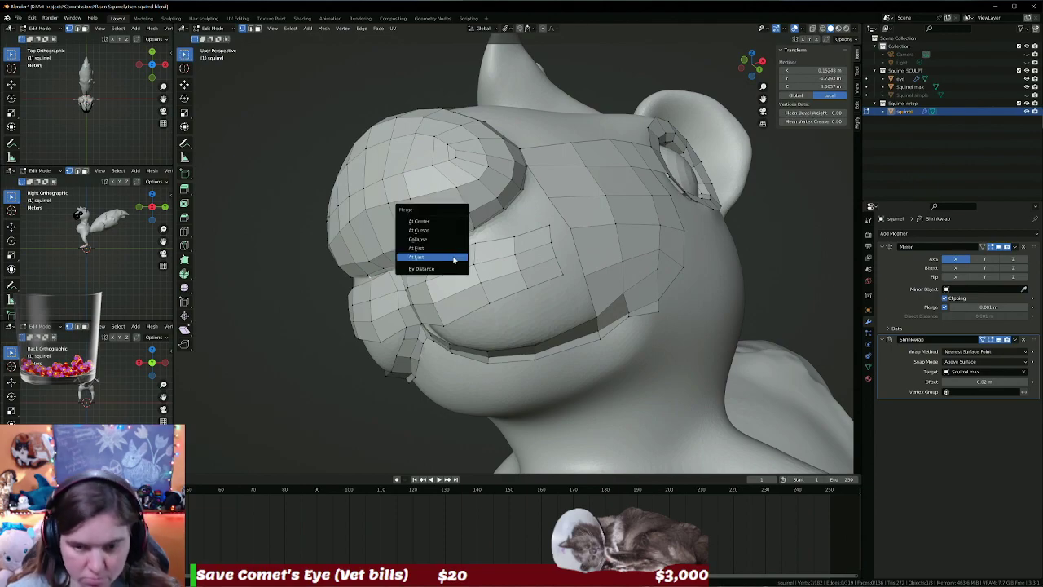
left_click(425, 259)
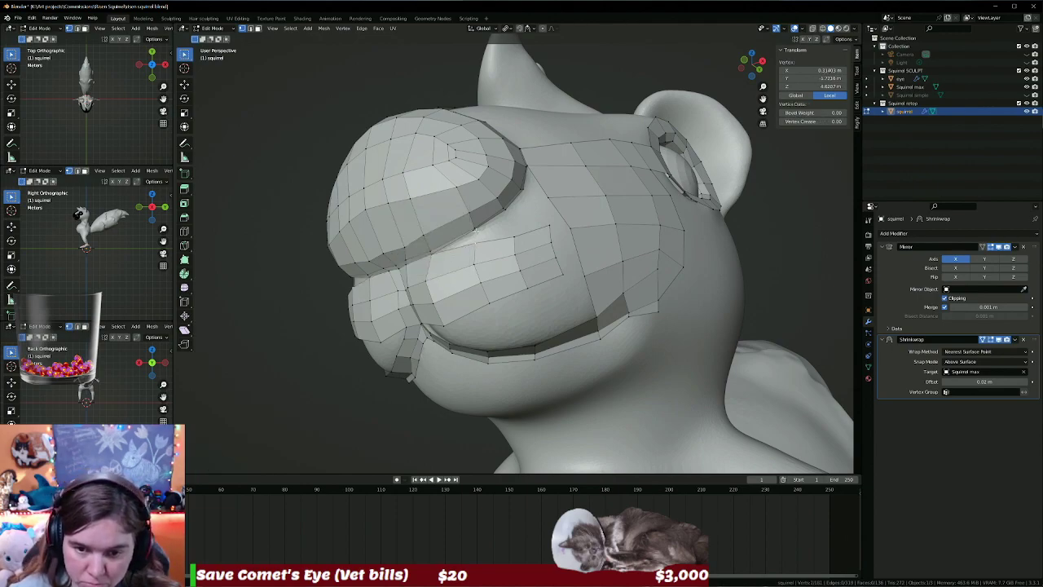
left_click(487, 237, "shift")
key("m")
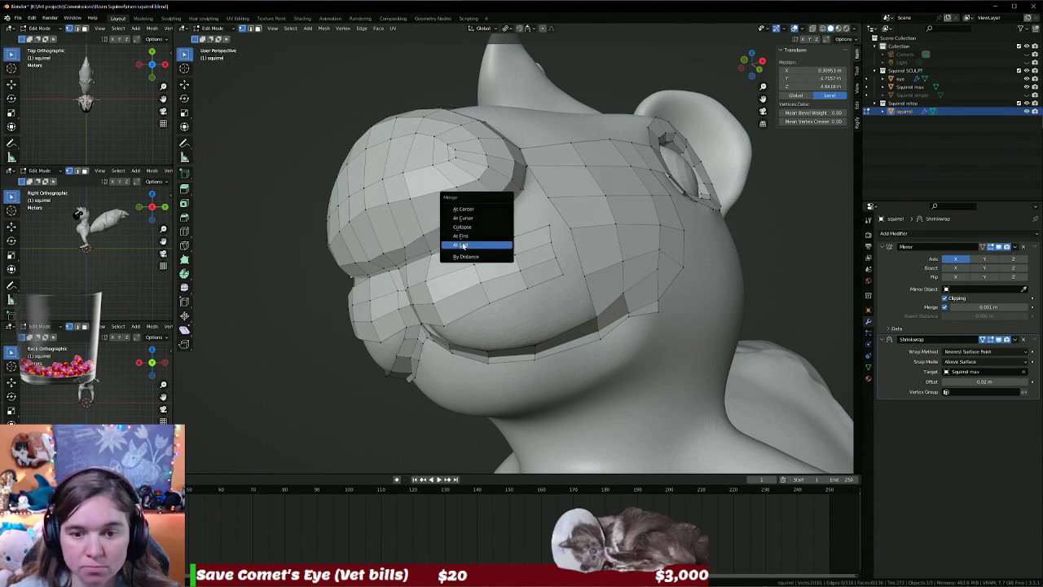
left_click(489, 242)
left_click(509, 210, "shift")
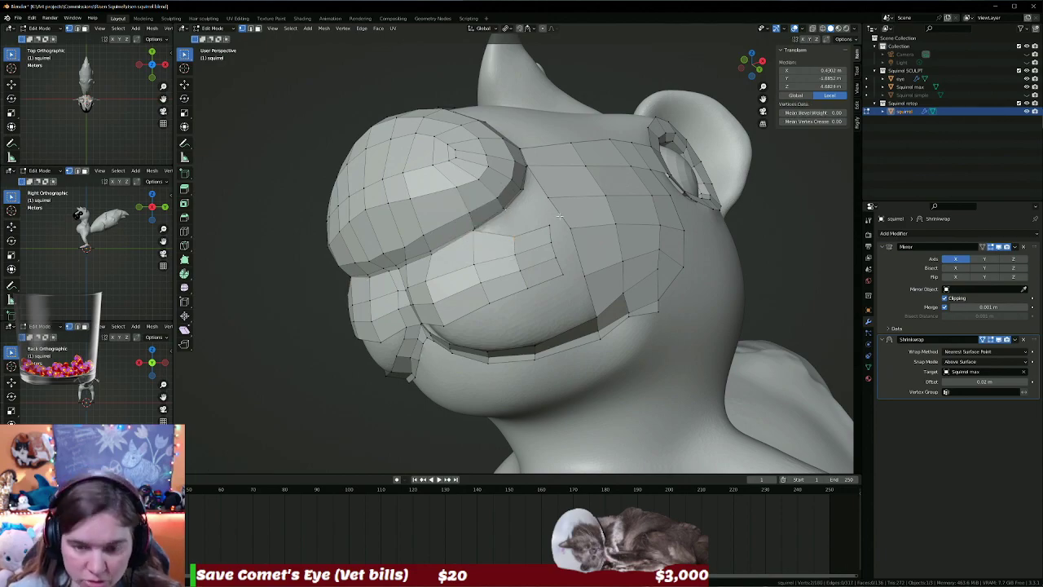
key("m")
left_click(530, 214)
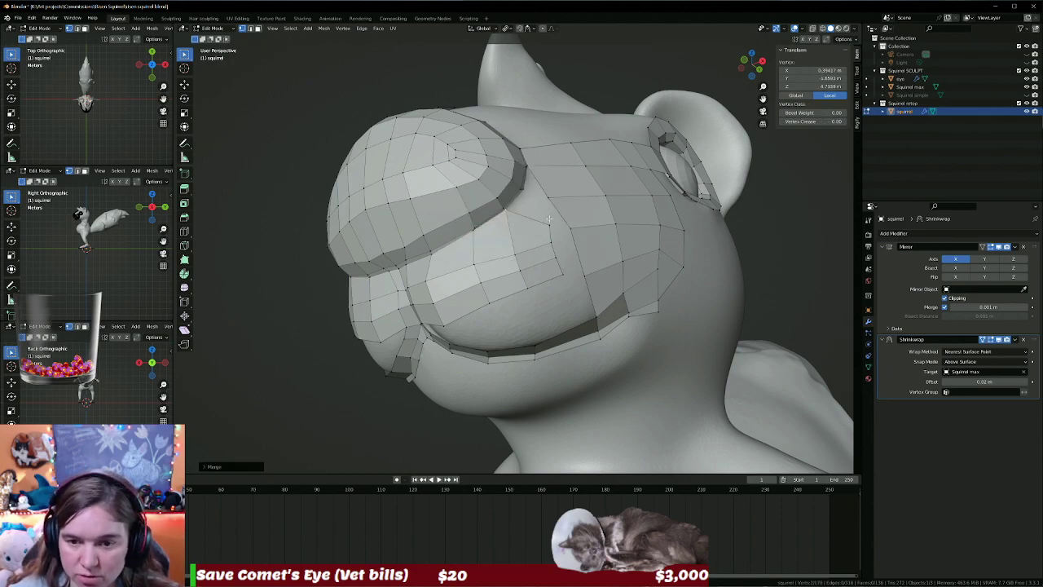
Merge two more vertex pairs near the eye At Last, orbiting around the muzzle between merges.
middle_click_drag(549, 219, 543, 183)
left_click(542, 183)
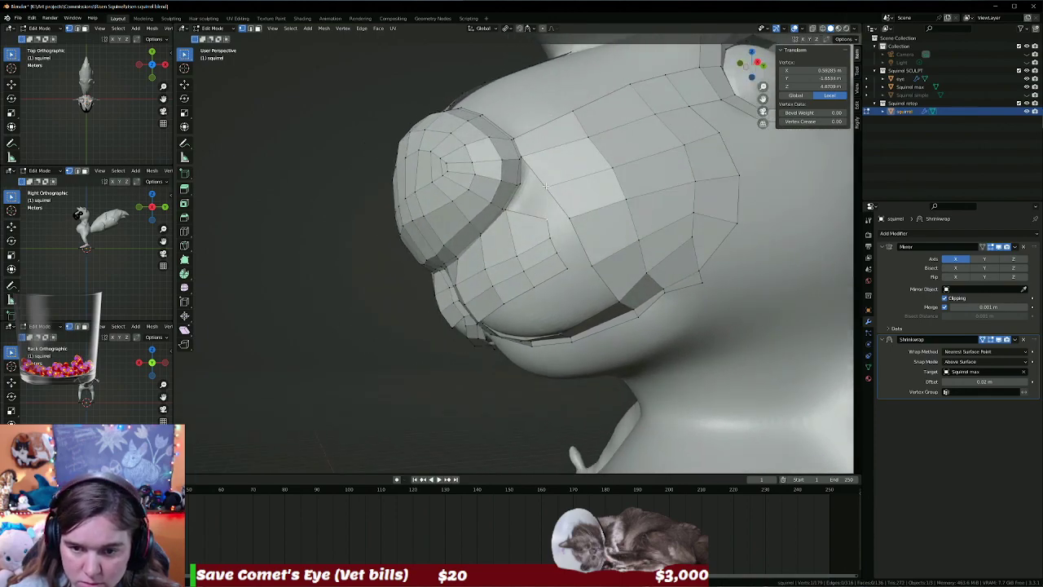
left_click(544, 186, "shift")
key("m")
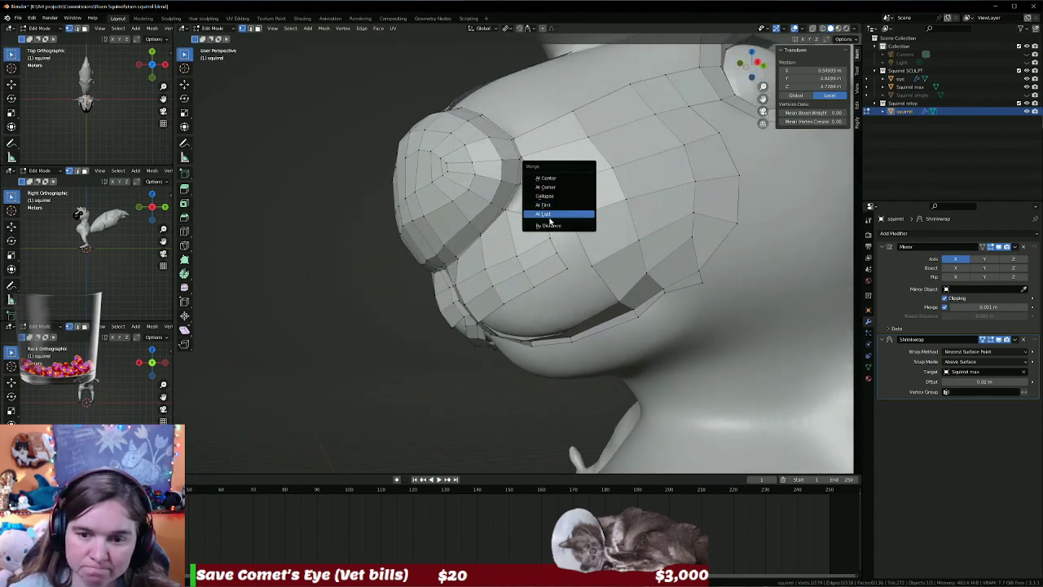
left_click(550, 214)
mouse_move(550, 219)
middle_mouse_down()
mouse_move(566, 185)
mouse_move(545, 236)
middle_mouse_up()
left_click(566, 218)
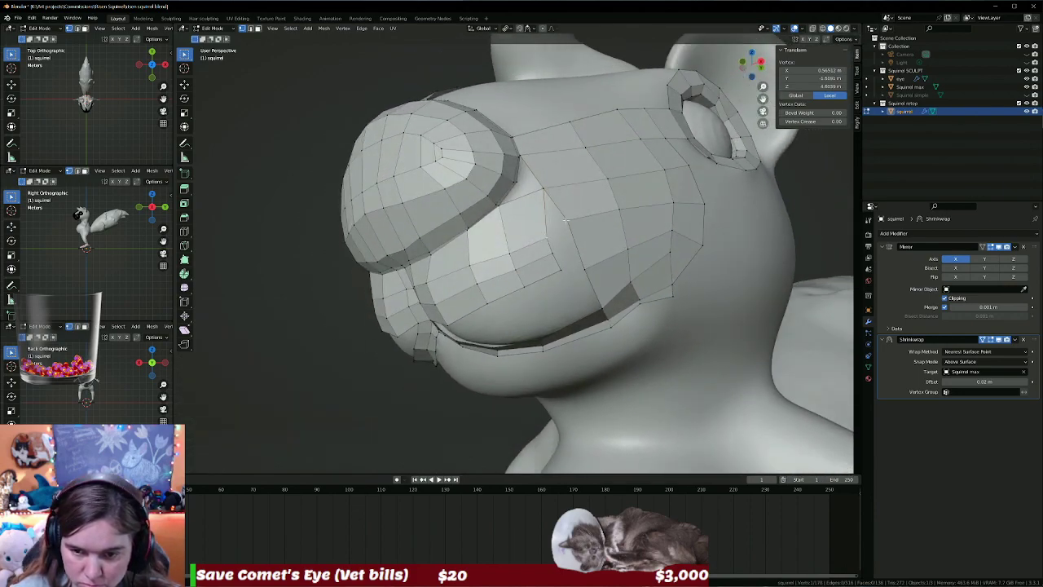
left_click(566, 218, "shift")
key("m")
left_click(579, 227)
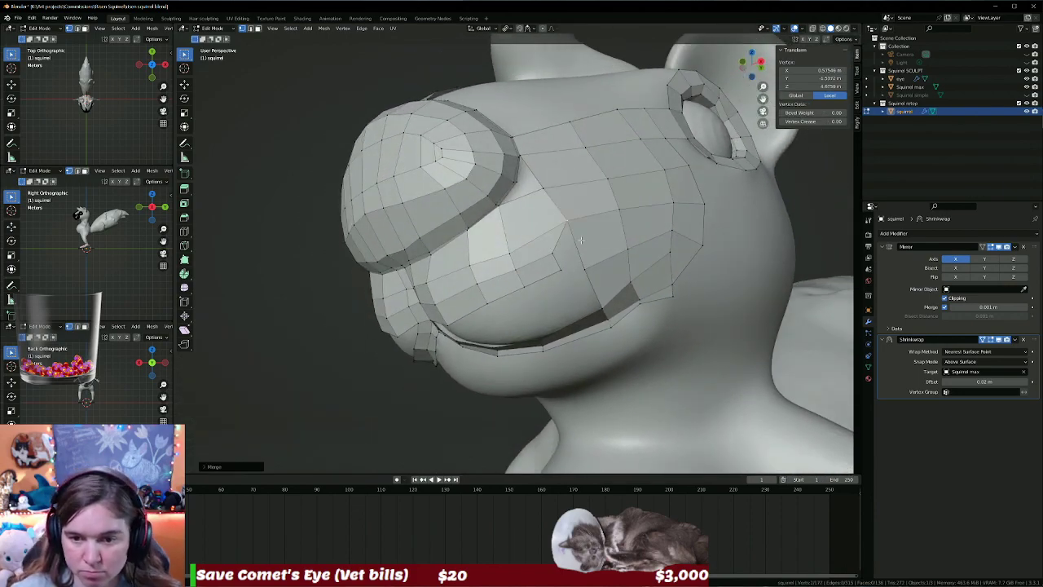
middle_click_drag(562, 258, 446, 291)
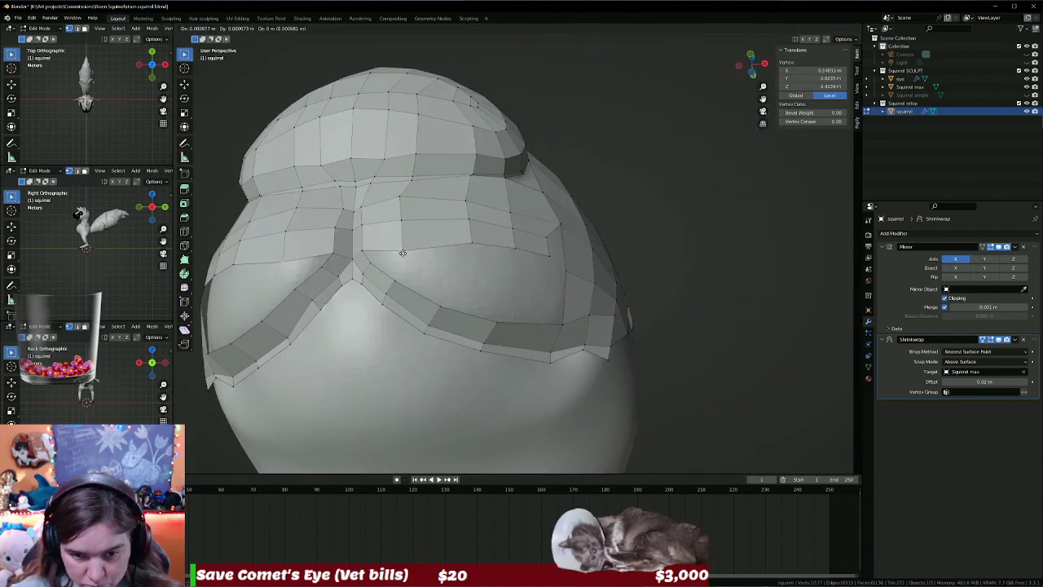
Drag upper-lip and cheek vertices into place along the lip edge.
left_click_drag(402, 254, 400, 257)
left_click_drag(470, 245, 446, 277)
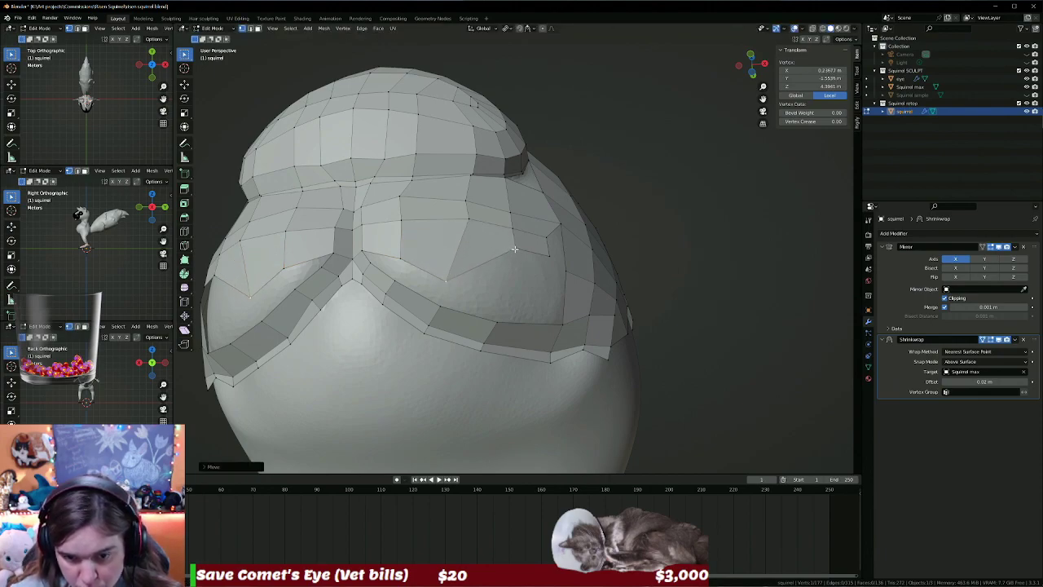
left_click_drag(446, 279, 507, 288)
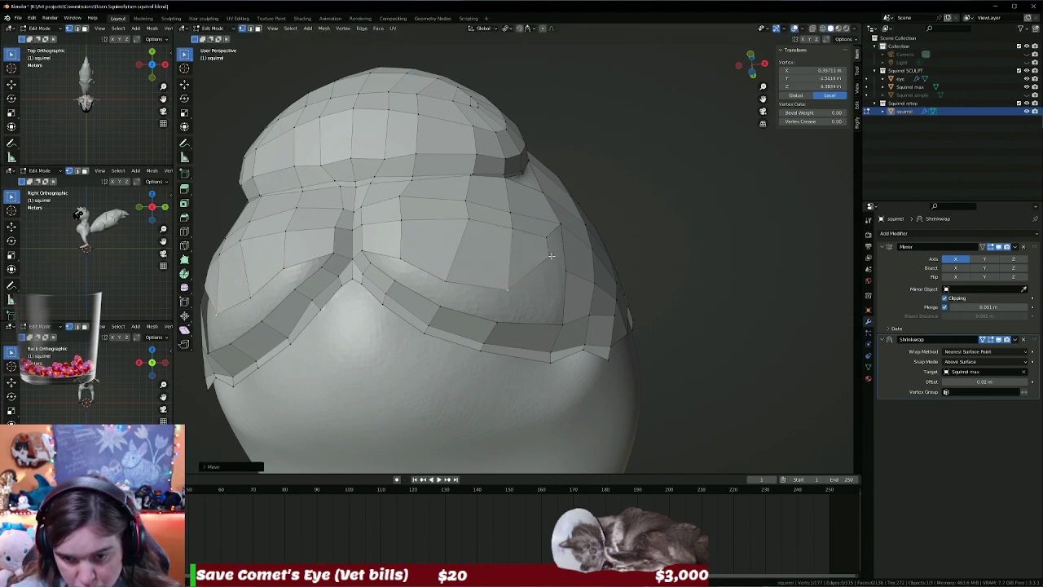
left_click_drag(551, 256, 551, 235)
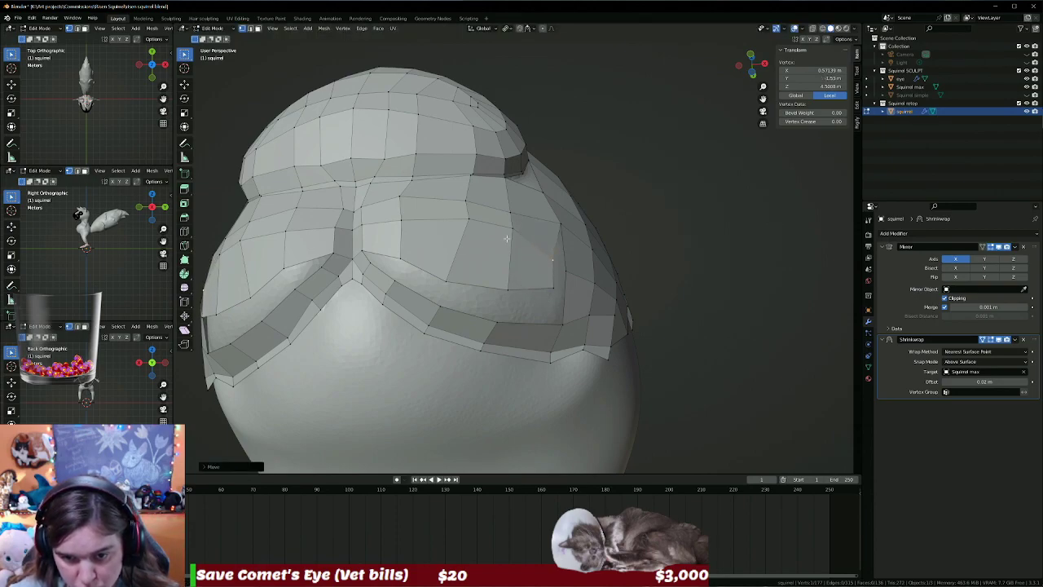
left_click(512, 229)
left_click_drag(512, 229, 504, 262)
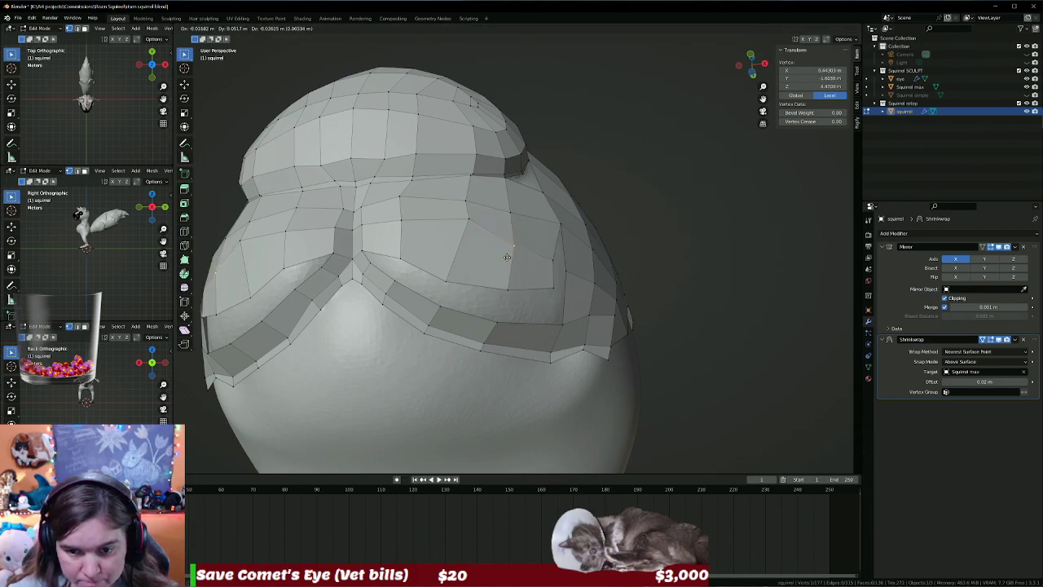
left_click(456, 237)
middle_click_drag(457, 238, 545, 280)
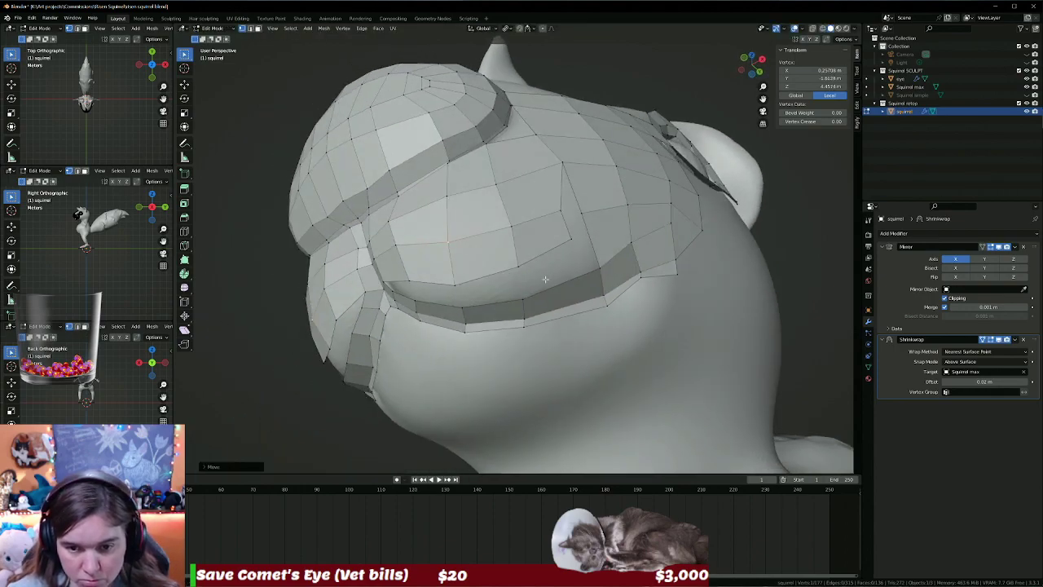
Merge three vertex pairs on the band under the muzzle At Last.
left_click(562, 209)
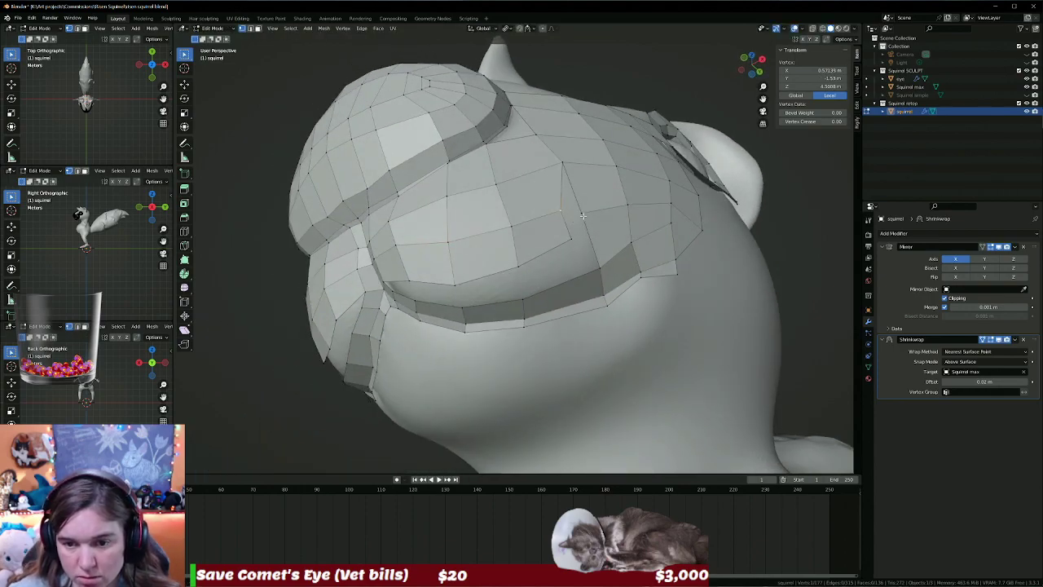
left_click(559, 214, "shift")
key("m")
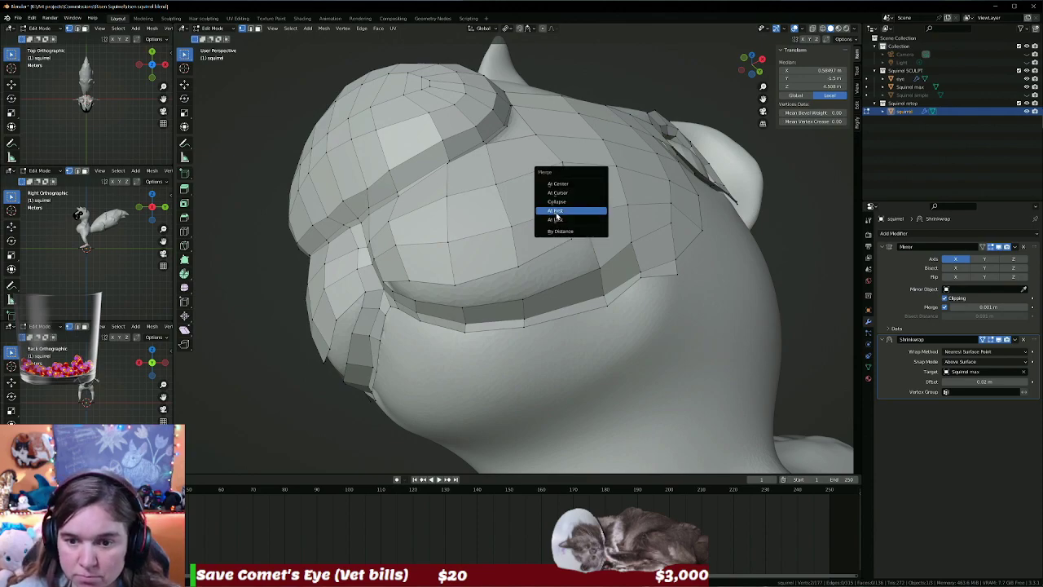
left_click(556, 212)
left_click(601, 268, "shift")
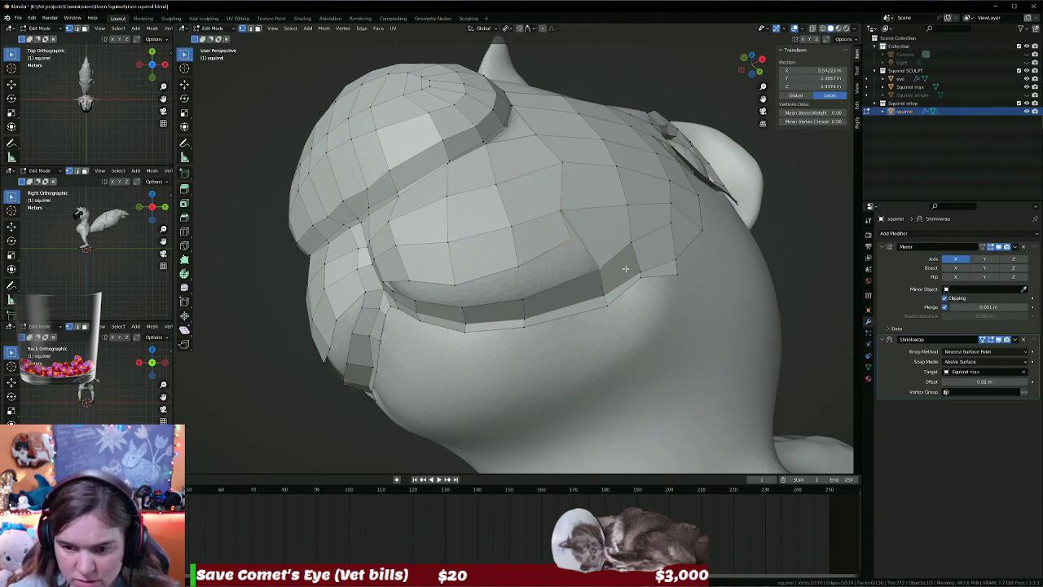
key("m")
left_click(569, 270)
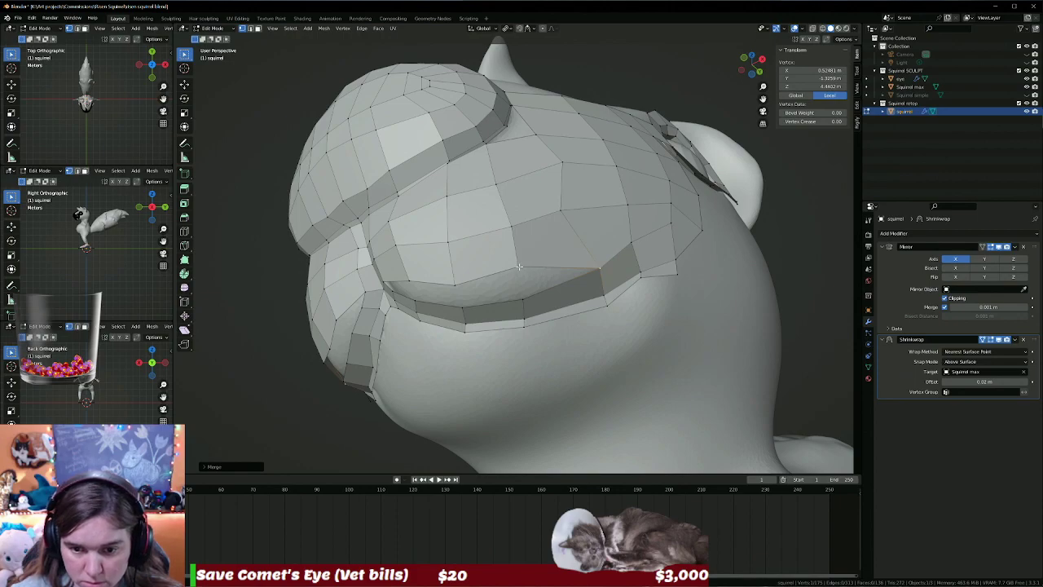
key("m")
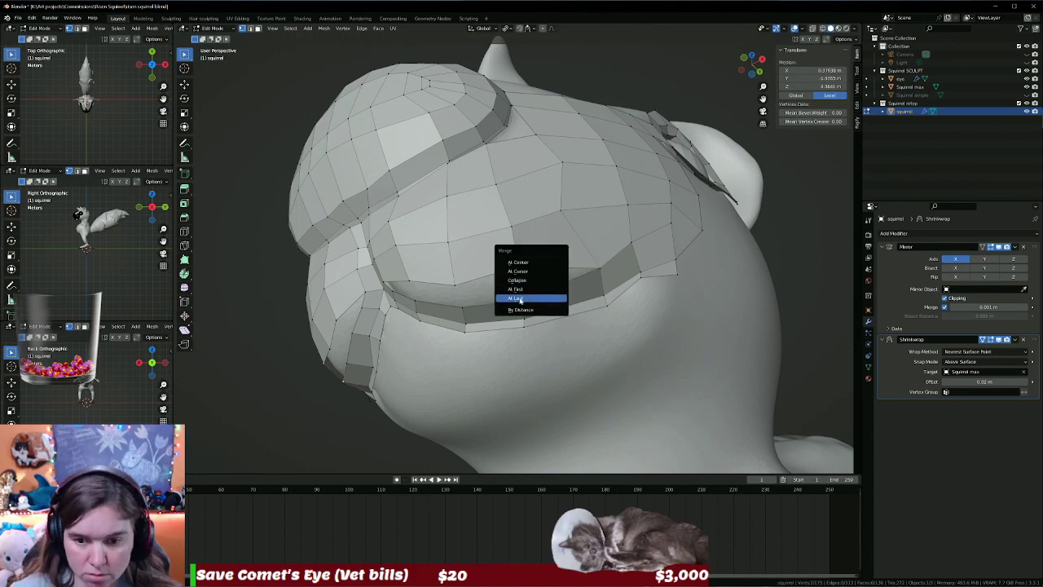
left_click(507, 299)
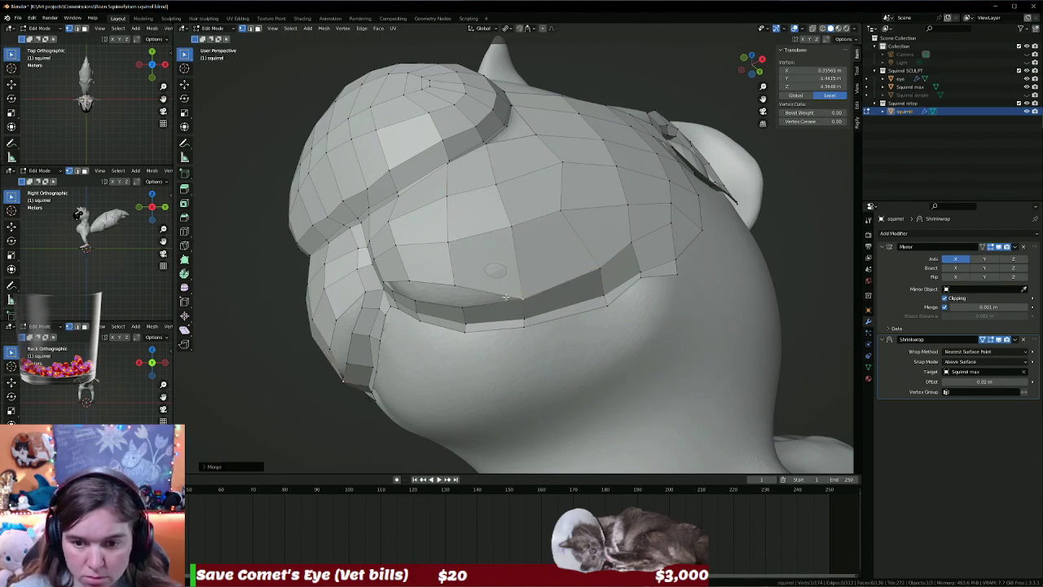
Merge two more cheek-band vertex pairs At Last, then clear the selection.
left_click(463, 311, "shift")
key("m")
left_click(458, 312)
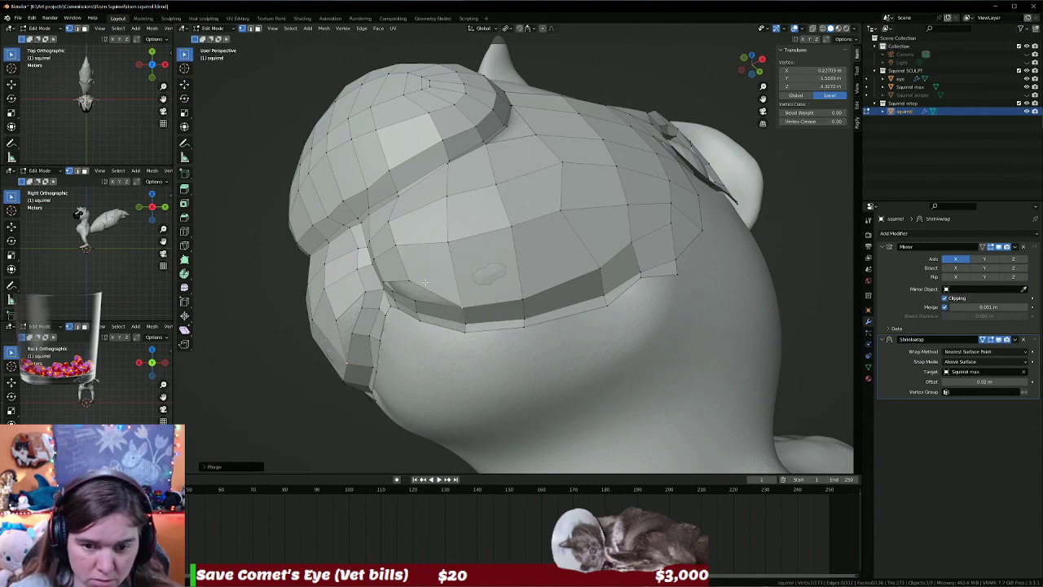
left_click(414, 303)
left_click(416, 301, "shift")
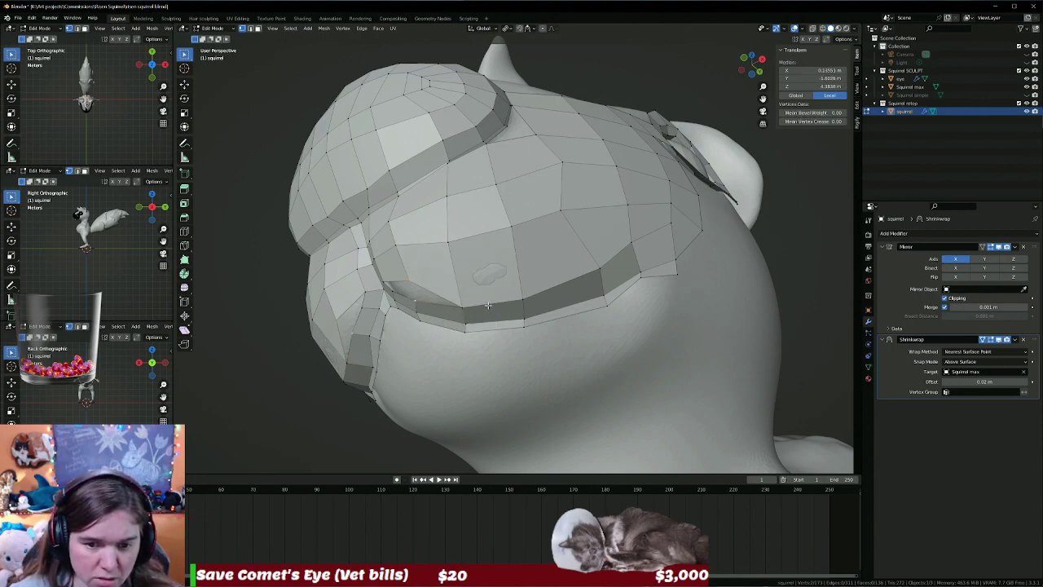
mouse_move(424, 270)
middle_mouse_down()
mouse_move(477, 247)
mouse_move(416, 272)
mouse_move(418, 297)
mouse_move(423, 265)
mouse_move(406, 235)
mouse_move(406, 266)
mouse_move(461, 318)
mouse_move(446, 263)
mouse_move(485, 324)
mouse_move(409, 325)
middle_mouse_up()
key("m")
left_click(416, 266)
key("alt+a")
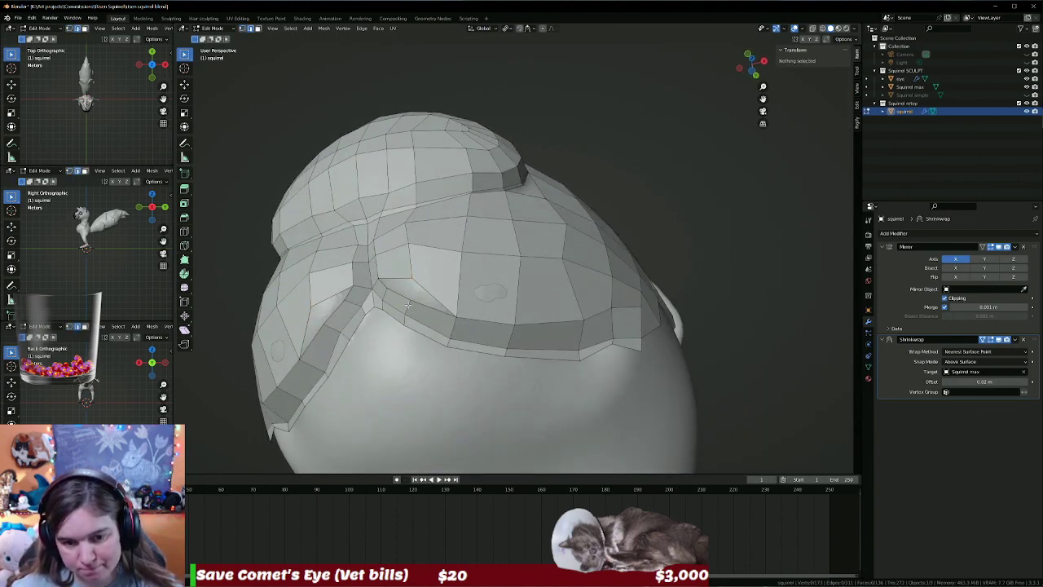
Dissolve the stray edge loop on the cheek band and slide a neighbouring edge into line.
left_click(474, 316, "alt")
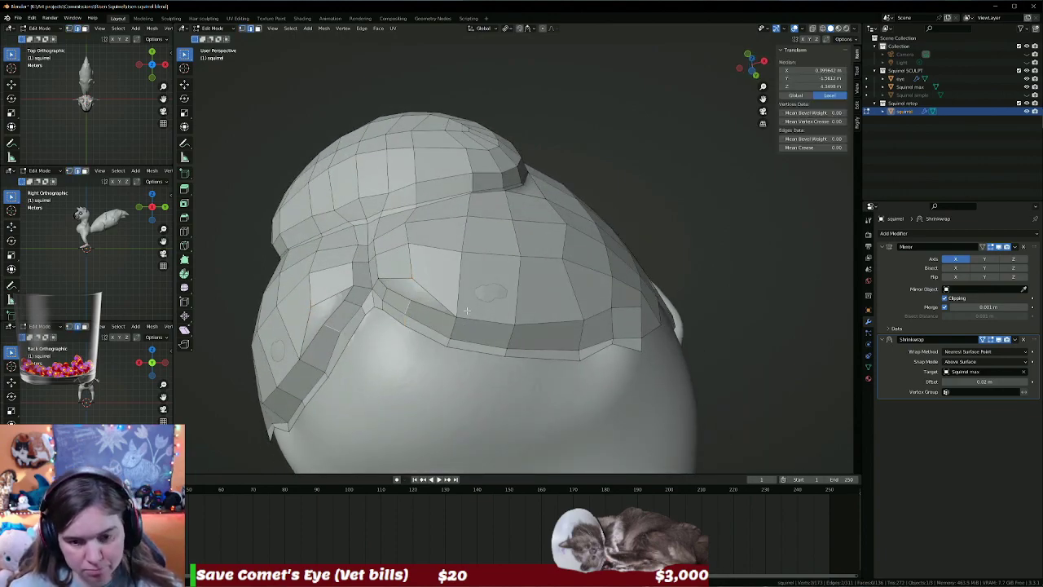
key("ctrl+x")
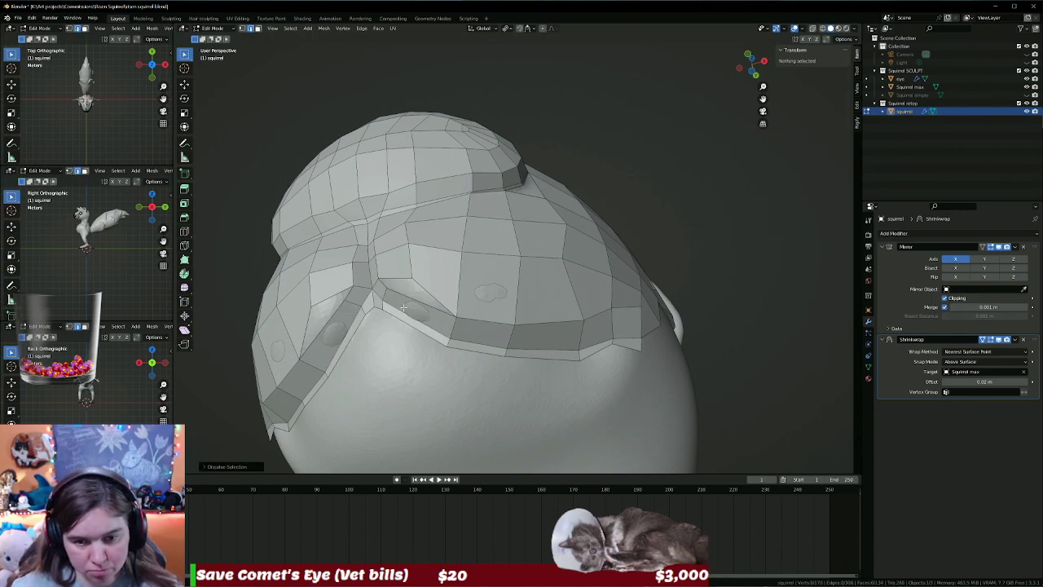
left_click(390, 294)
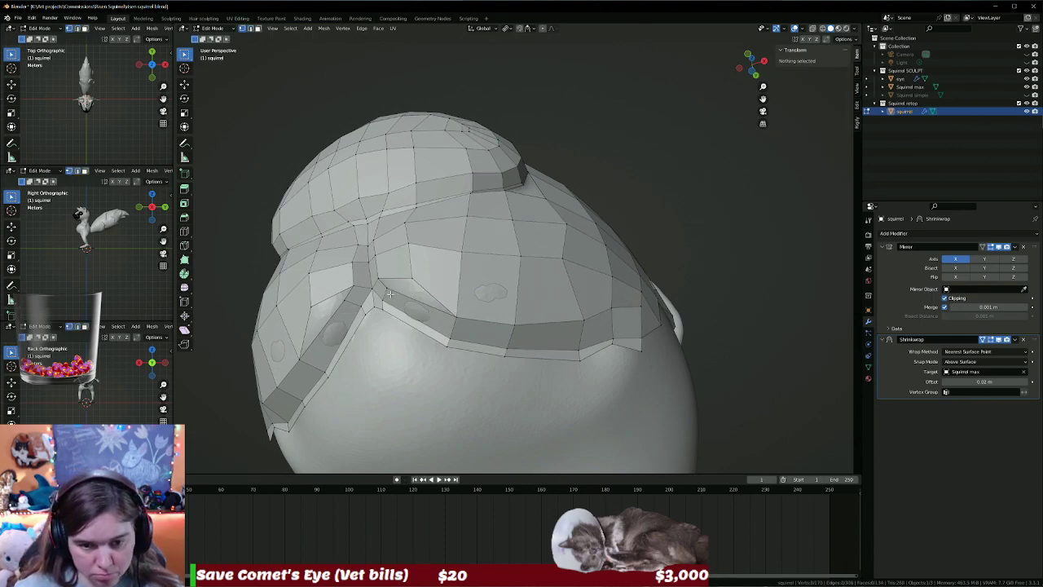
left_click(385, 295, "alt")
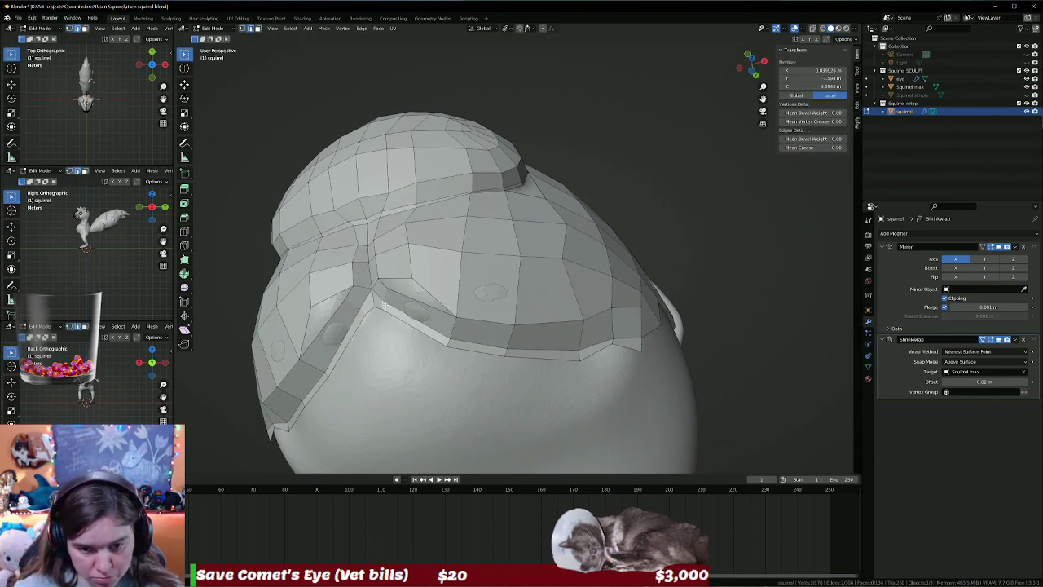
key("g")
key("g")
left_click(397, 308)
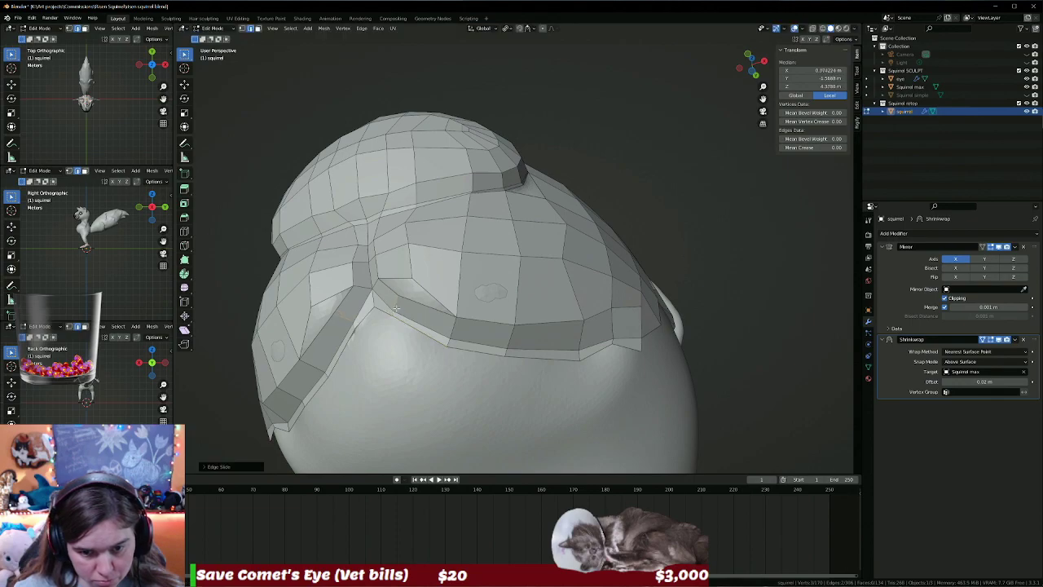
Frame the muzzle edge and reposition snout and cheek vertices into a more even quad grid.
left_click(412, 279)
left_click(401, 278)
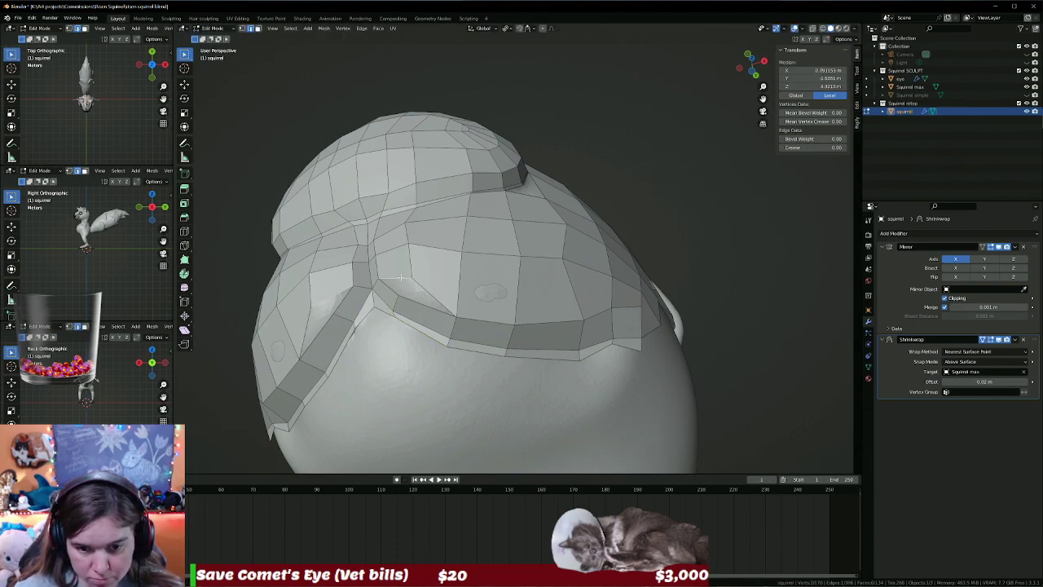
left_click(411, 298)
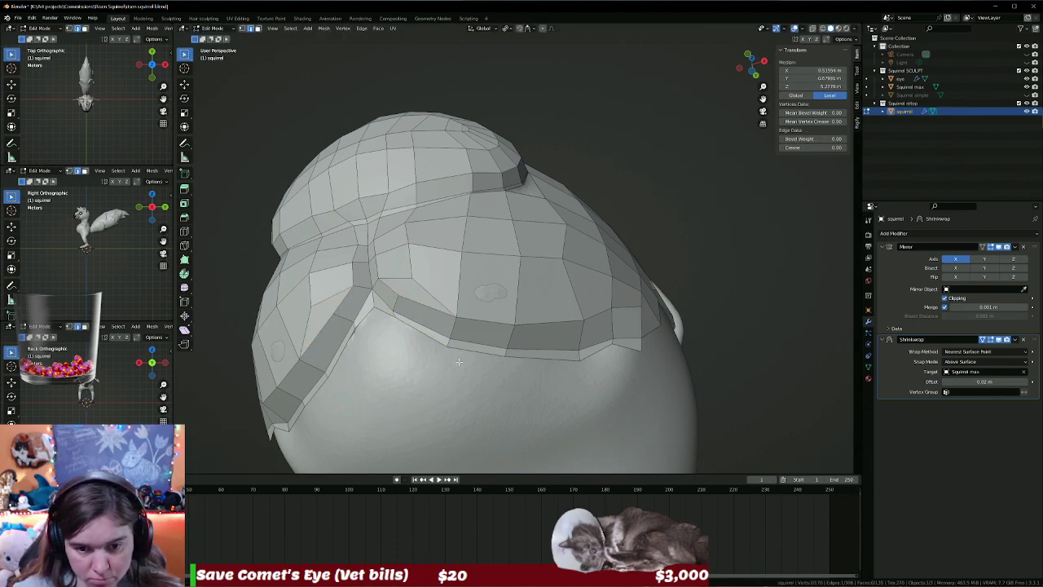
key("KP_Decimal")
scroll(448, 326, "down", 5)
mouse_move(448, 326)
middle_mouse_down()
mouse_move(627, 228)
mouse_move(573, 285)
middle_mouse_up()
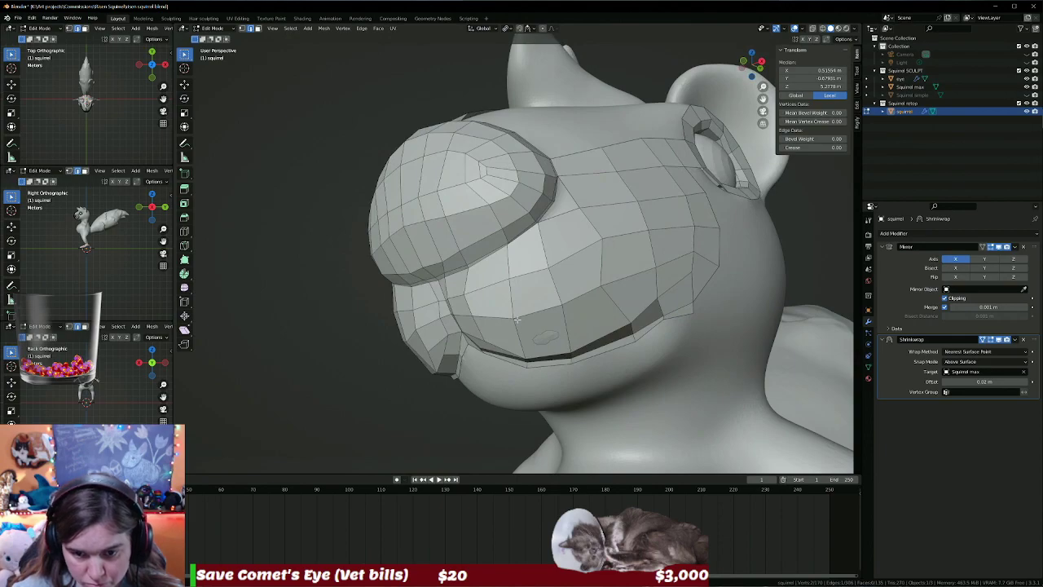
middle_click_drag(517, 319, 526, 308)
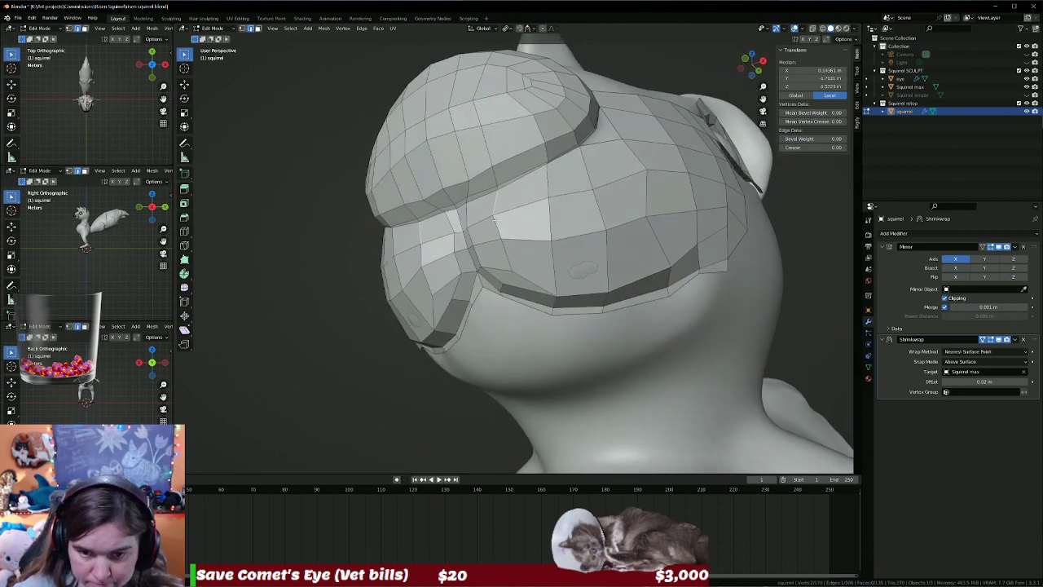
left_click_drag(494, 218, 513, 273)
left_click_drag(552, 239, 666, 224)
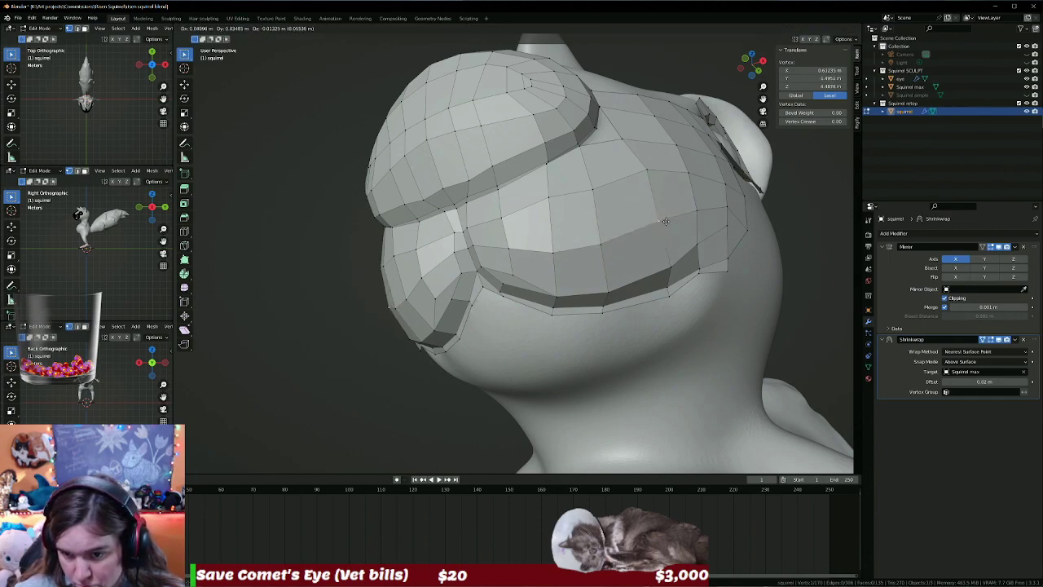
left_click_drag(646, 171, 546, 208)
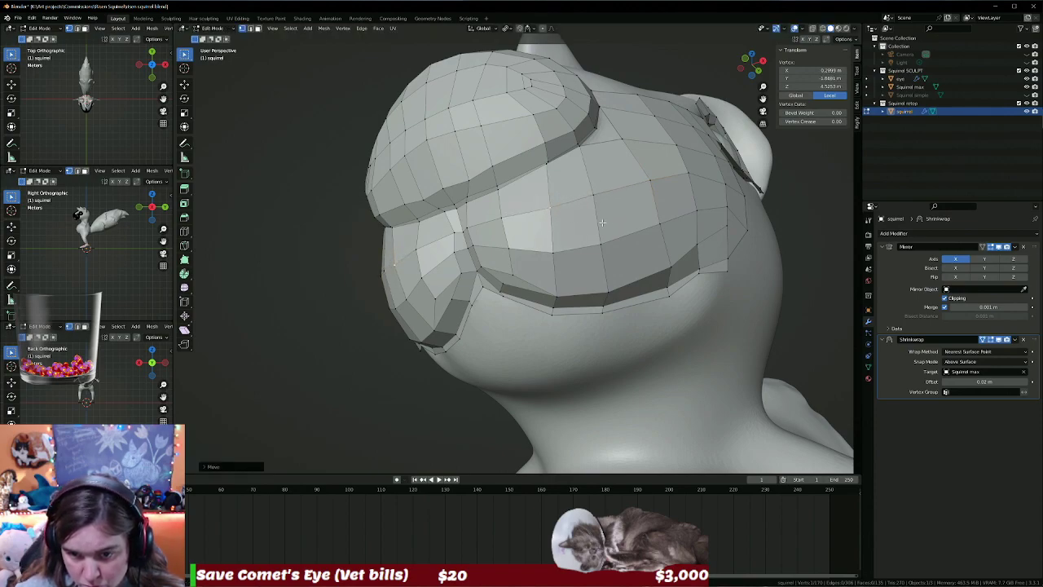
left_click(625, 211)
middle_click_drag(625, 211, 592, 233)
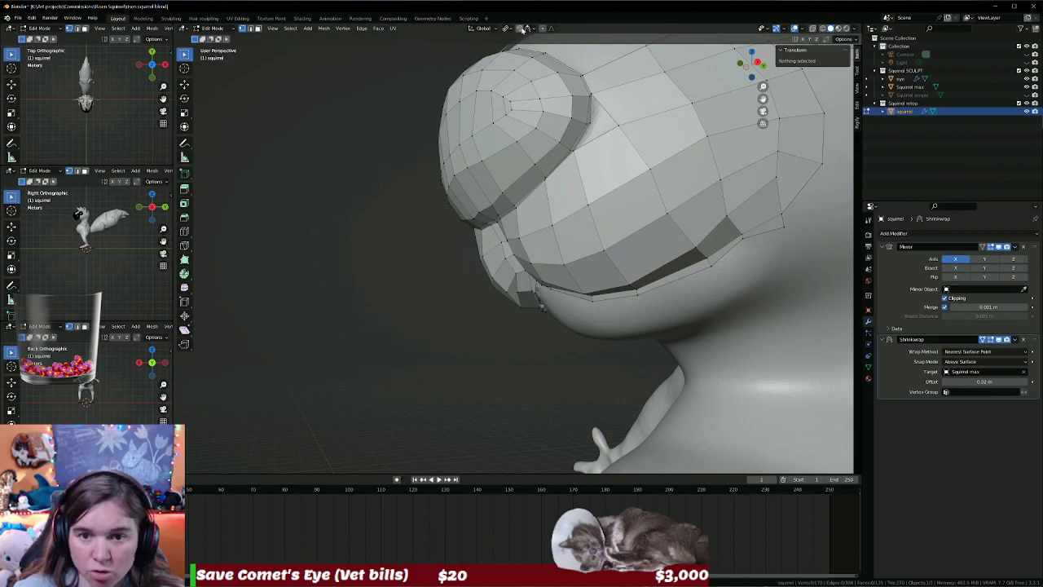
Slide and move cheek vertices below the muzzle into better positions.
middle_click_drag(571, 196, 590, 202)
left_click(590, 202)
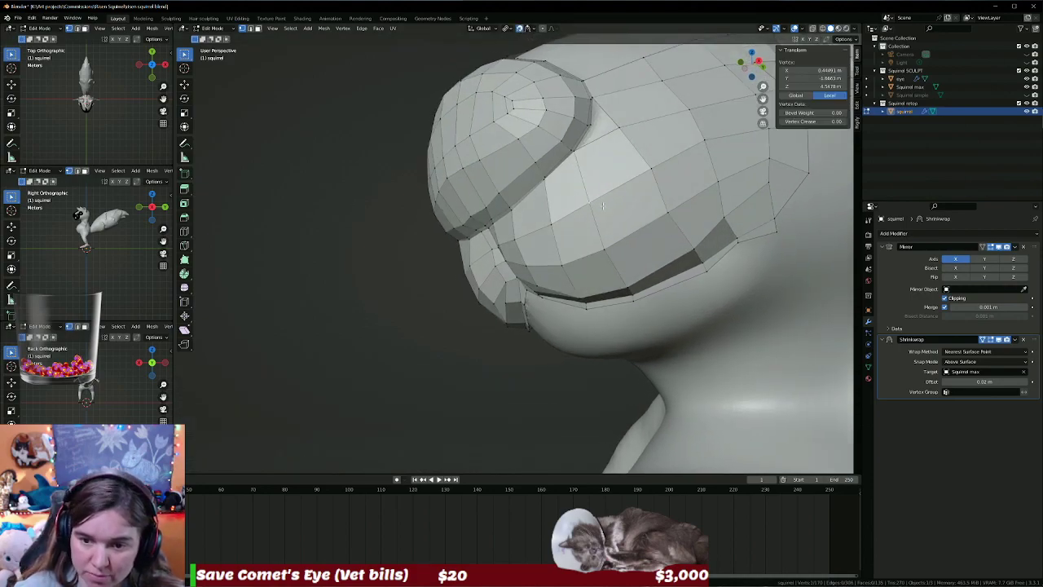
key("g")
key("g")
left_click(586, 207)
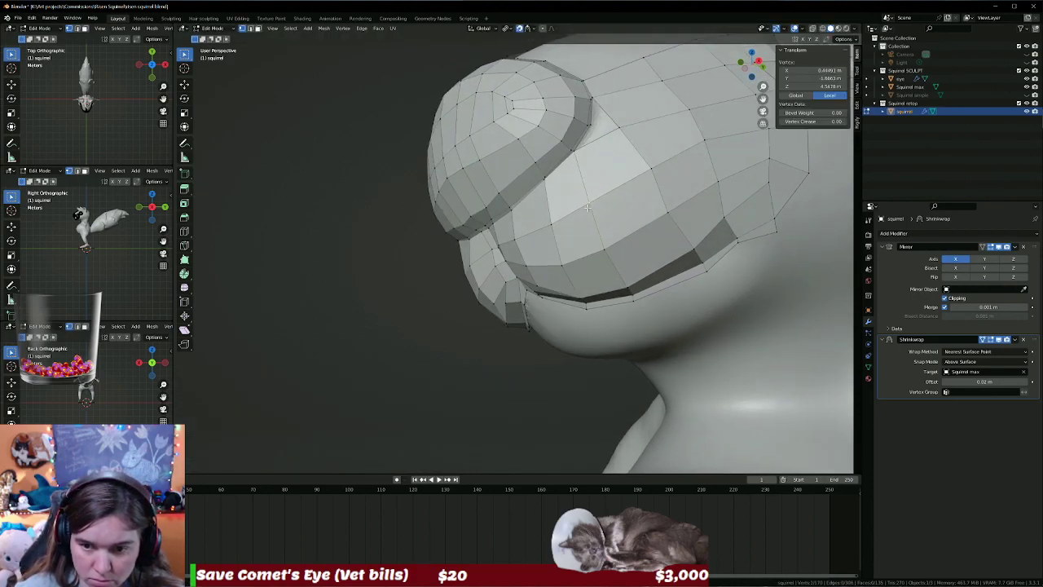
key("g")
key("g")
left_click(551, 220)
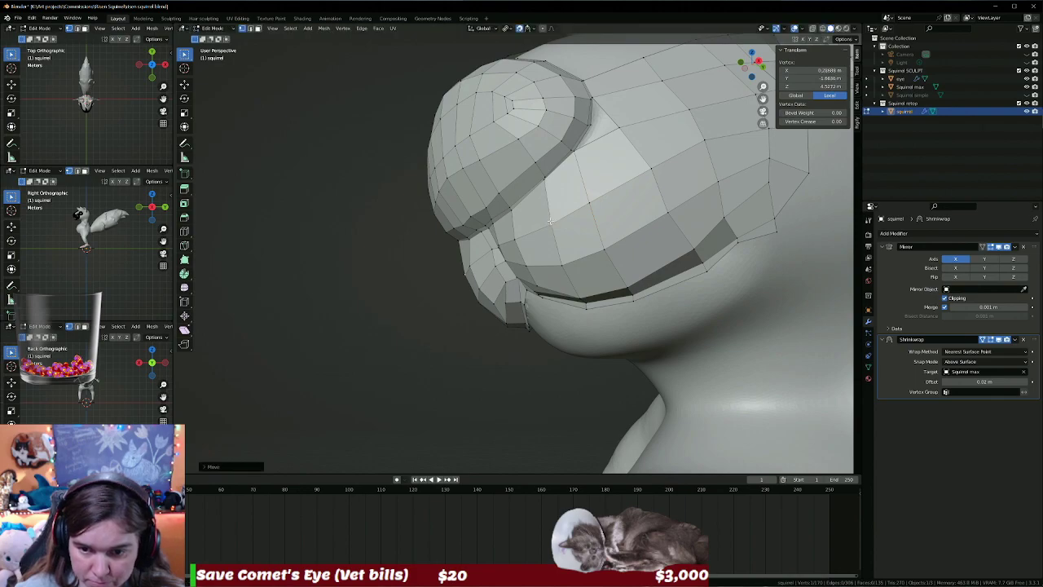
key("g")
key("g")
left_click(512, 240)
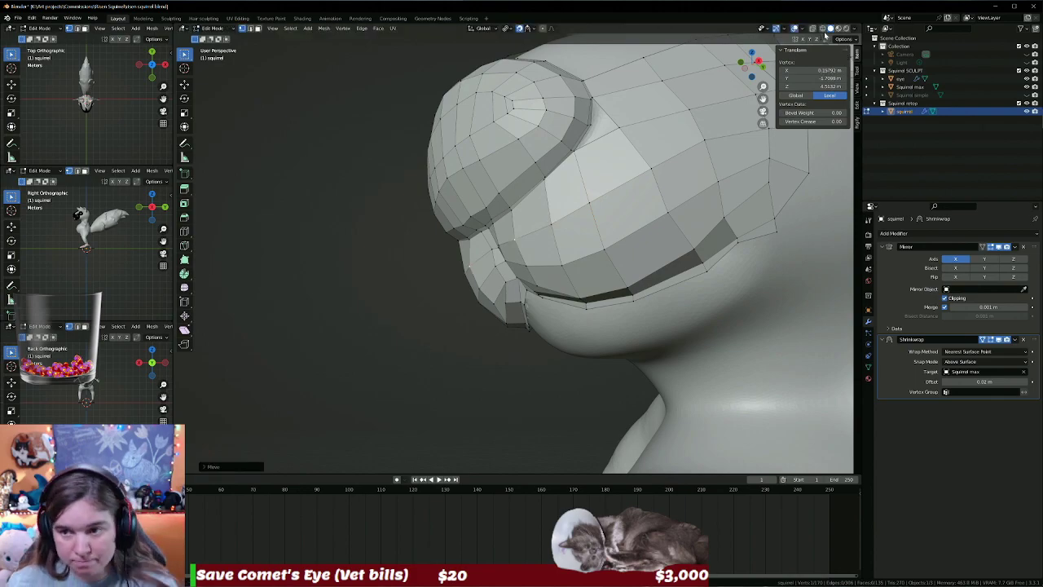
Toggle X-ray to inspect the retopo mesh against the sculpt from several angles.
key("alt+z")
mouse_move(676, 163)
middle_mouse_down()
mouse_move(572, 193)
mouse_move(634, 165)
mouse_move(659, 197)
mouse_move(792, 116)
middle_mouse_up()
scroll(652, 177, "up", 4)
key("alt+z")
scroll(582, 193, "down", 3)
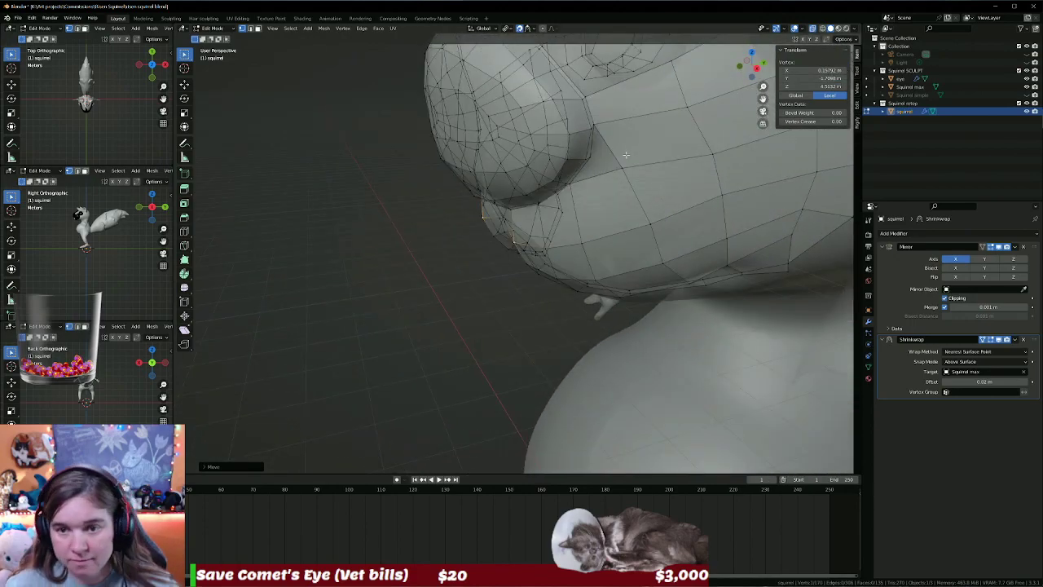
mouse_move(626, 155)
middle_mouse_down()
mouse_move(655, 161)
mouse_move(451, 265)
mouse_move(426, 237)
mouse_move(650, 118)
middle_mouse_up()
scroll(651, 118, "down", 3)
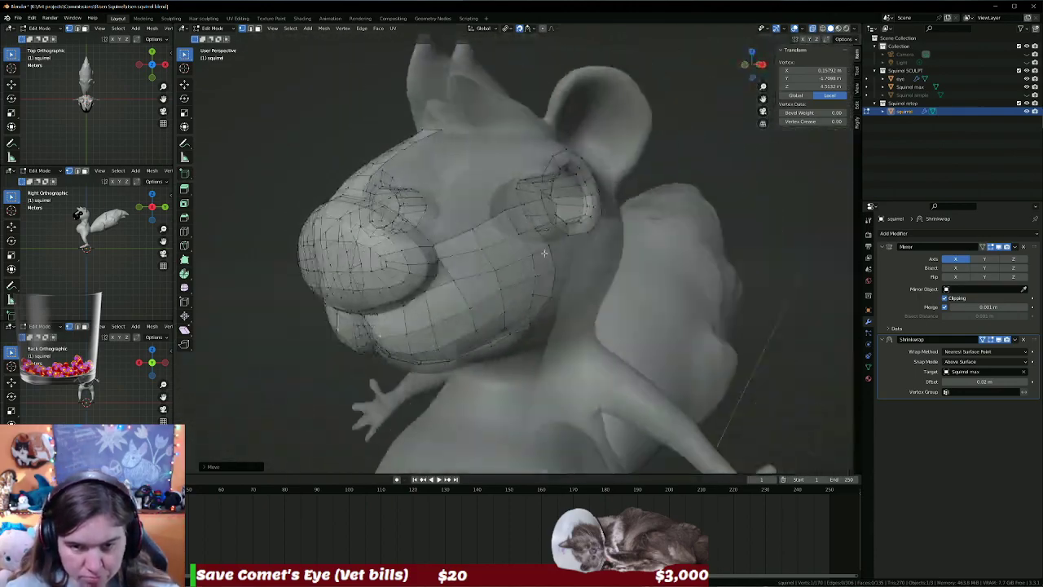
left_click(819, 30)
scroll(423, 274, "up", 2)
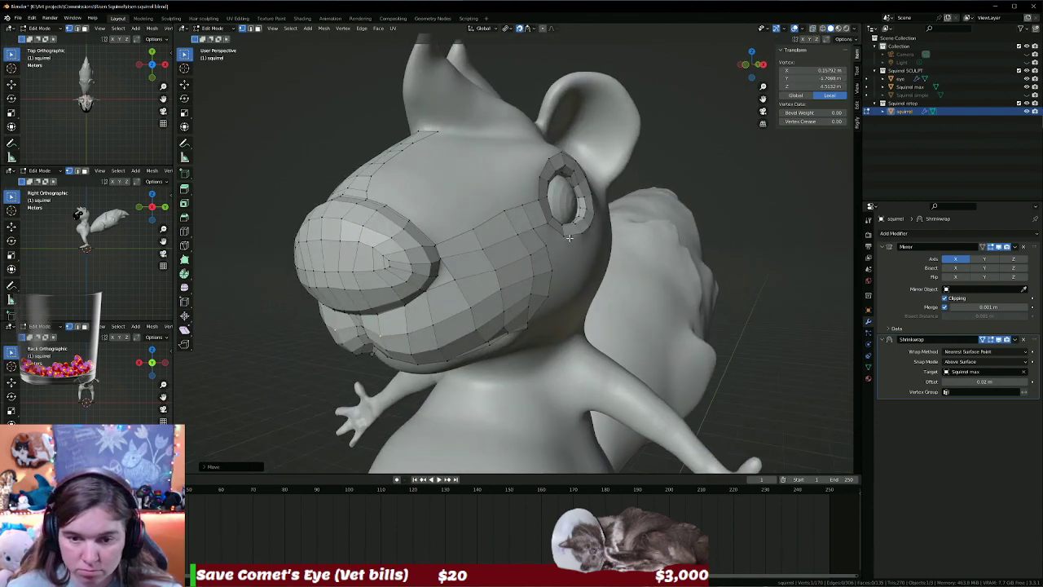
scroll(423, 273, "up", 2)
scroll(422, 274, "up", 3)
mouse_move(423, 273)
middle_mouse_down()
mouse_move(578, 191)
mouse_move(534, 177)
mouse_move(495, 229)
middle_mouse_up()
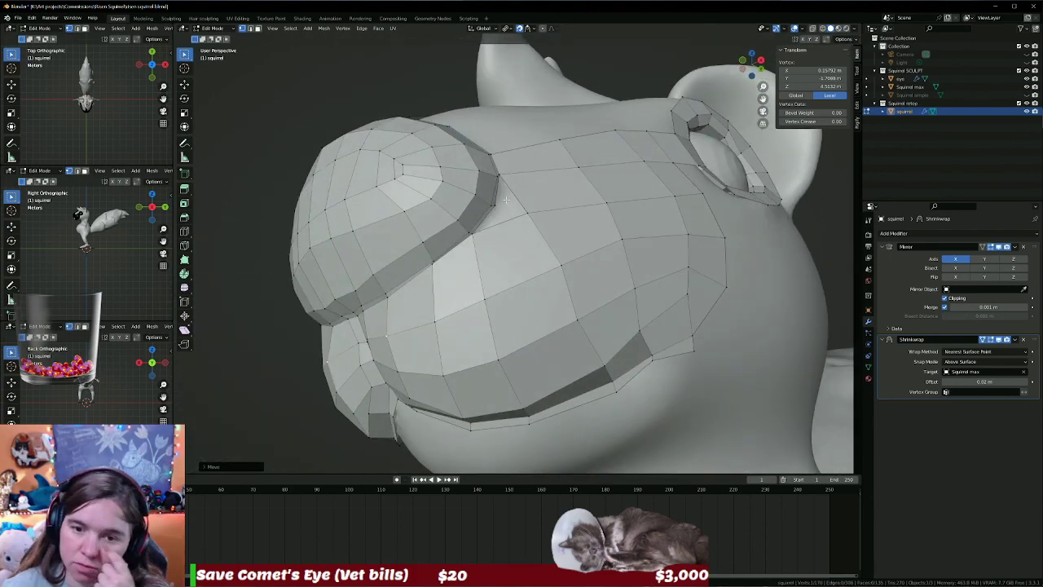
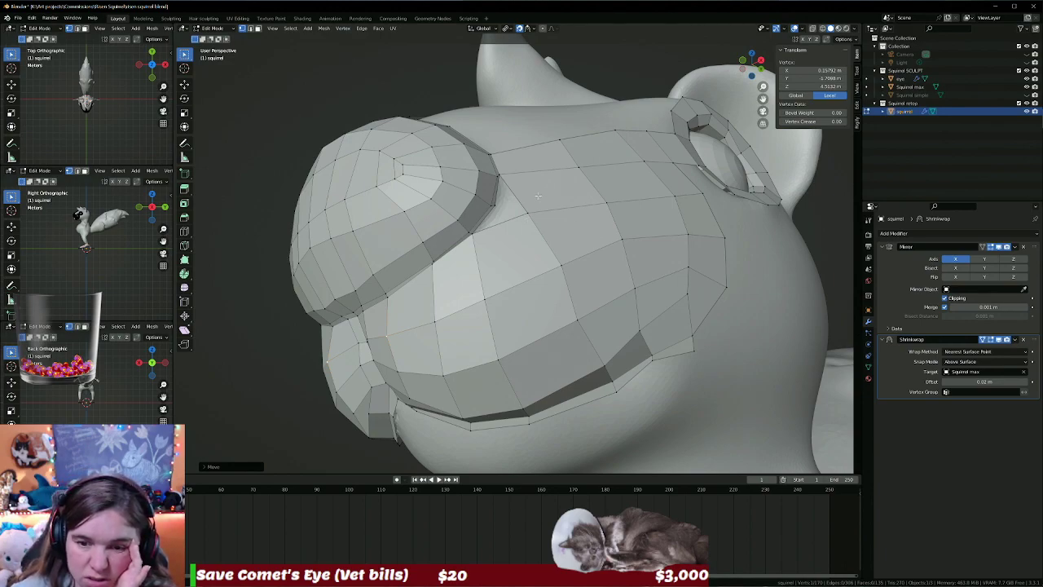
Orbit under the snout and select the retopology face just above the cheek beside it.
middle_click_drag(538, 196, 532, 211)
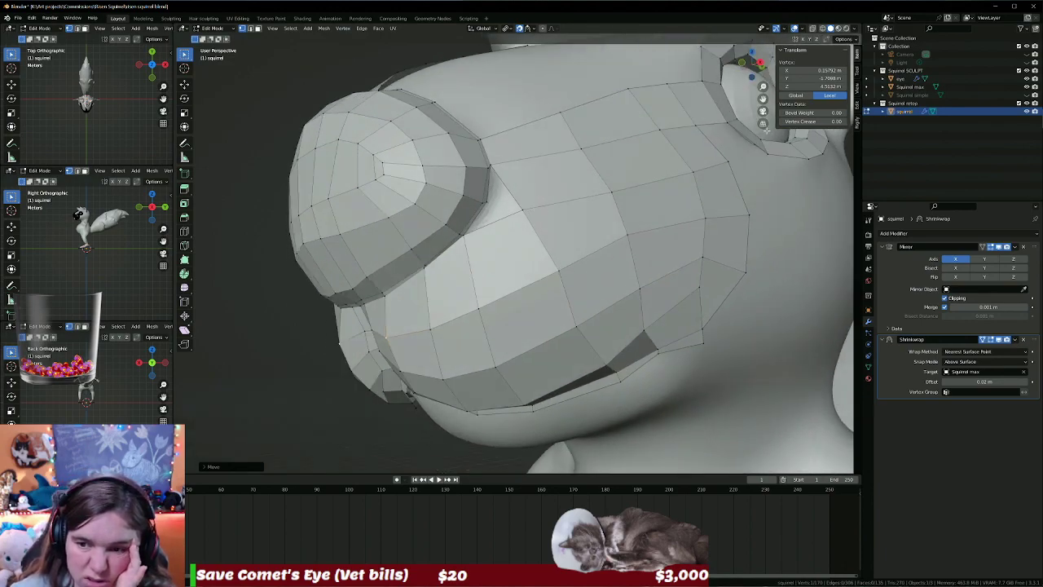
mouse_move(757, 154)
middle_mouse_down()
mouse_move(689, 167)
mouse_move(707, 189)
middle_mouse_up()
key("alt+a")
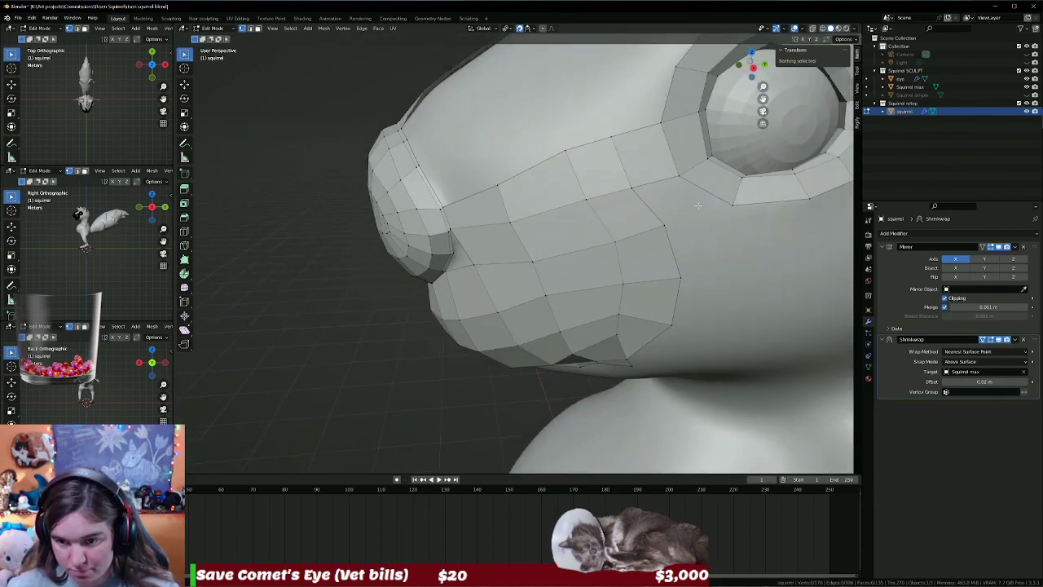
left_click(704, 191)
left_click(649, 206, "shift")
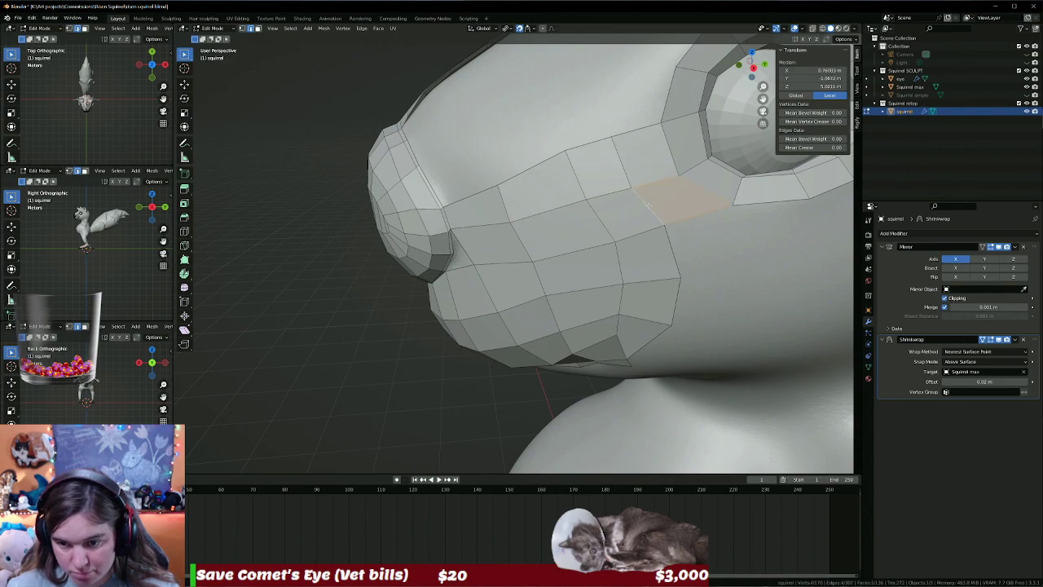
key("alt+a")
mouse_move(733, 249)
middle_mouse_down()
mouse_move(432, 248)
mouse_move(457, 323)
mouse_move(476, 92)
middle_mouse_up()
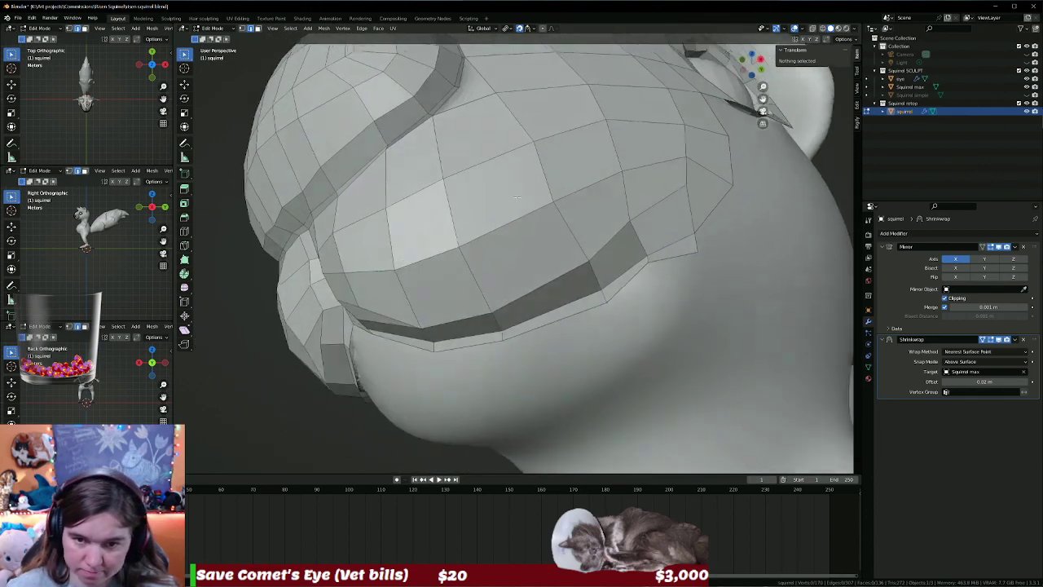
left_click(462, 77)
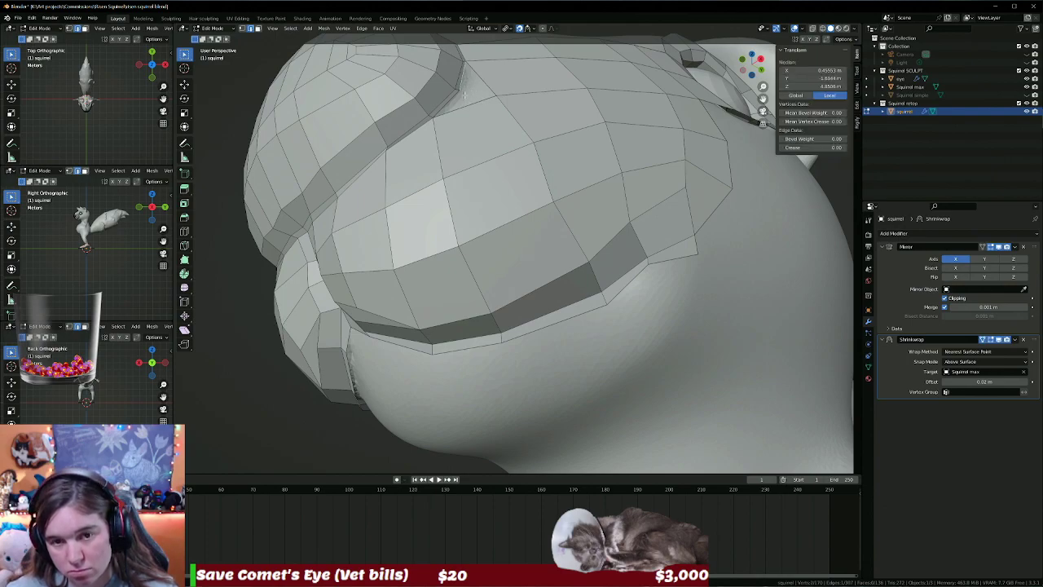
mouse_move(464, 94)
middle_mouse_down()
mouse_move(504, 116)
mouse_move(516, 107)
middle_mouse_up()
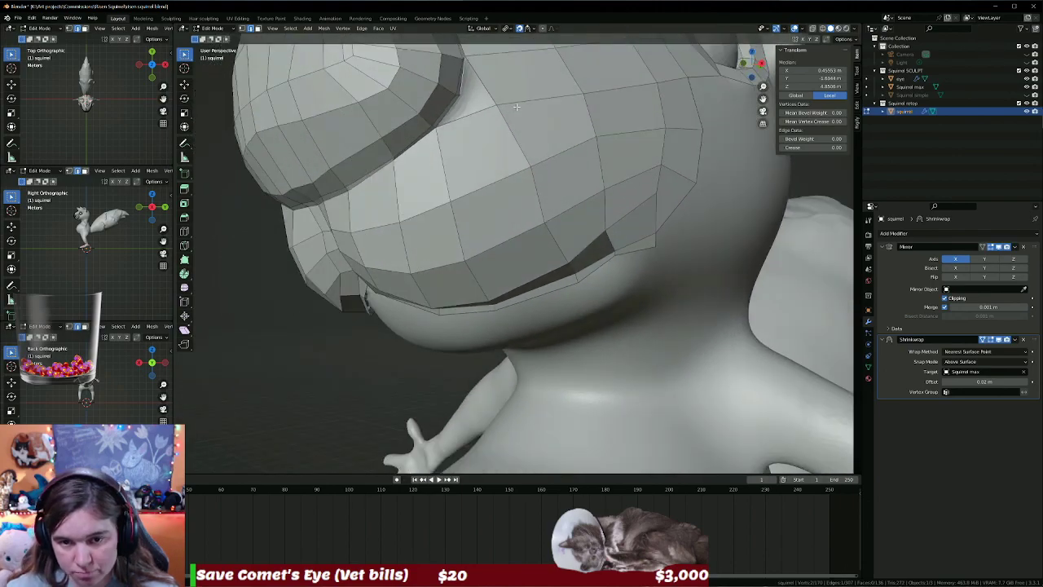
left_click(503, 78)
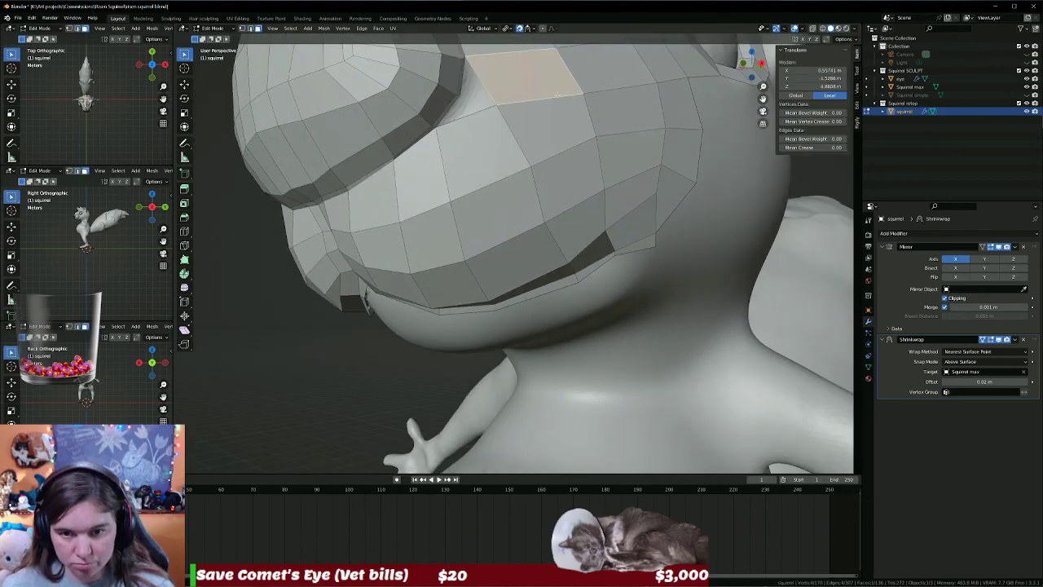
Delete the face beside the snout and merge the stray vertices to close the gap.
key("x")
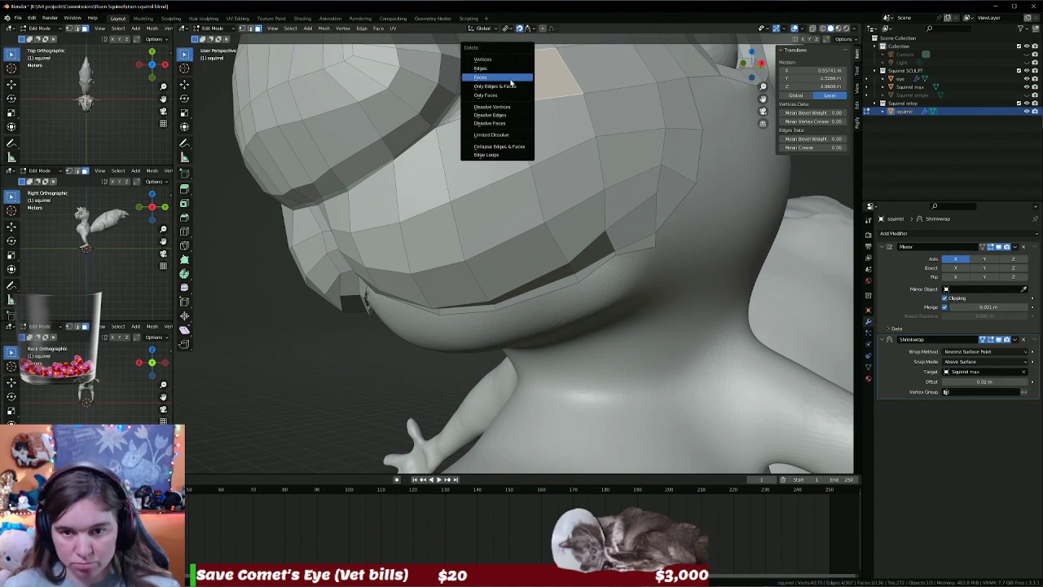
left_click(497, 77)
mouse_move(512, 82)
middle_mouse_down()
mouse_move(479, 266)
mouse_move(455, 282)
middle_mouse_up()
left_click(436, 270)
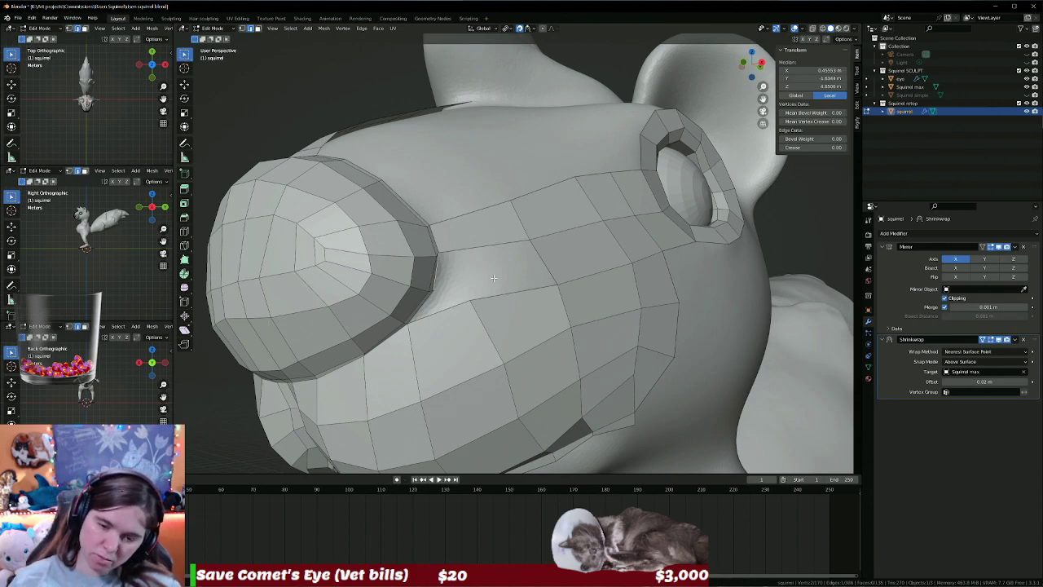
left_click(432, 289)
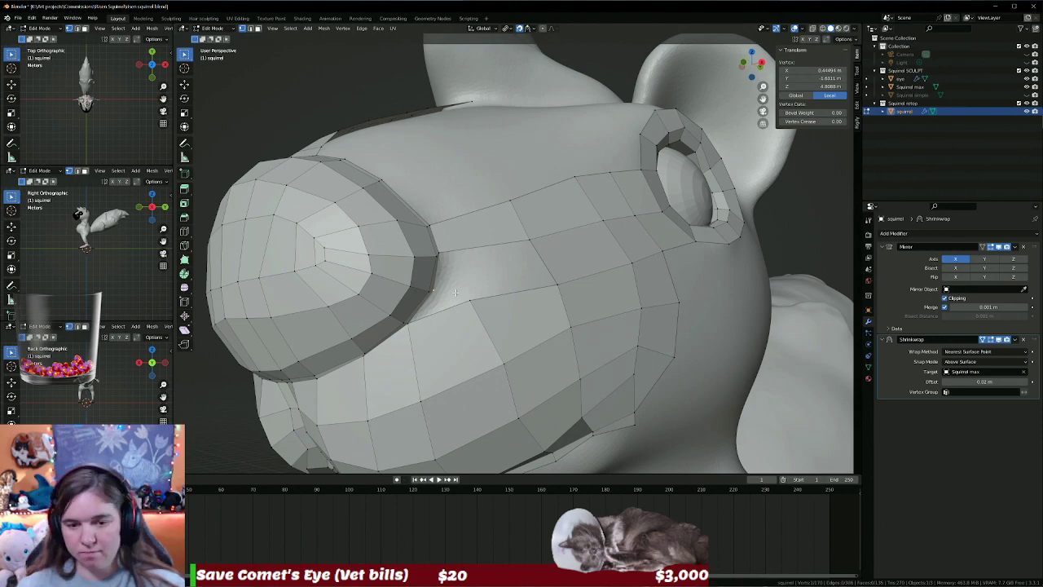
key("g")
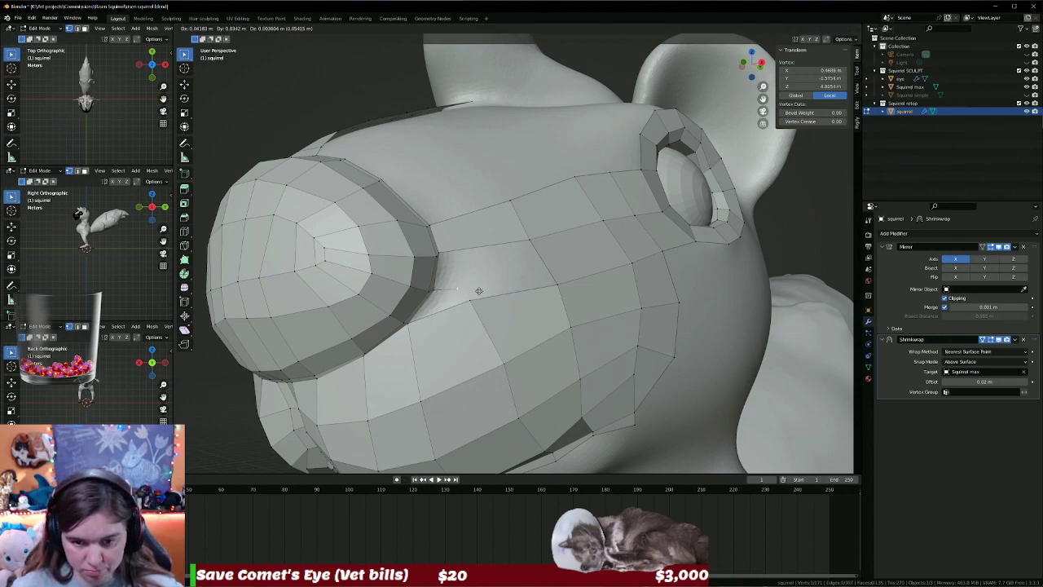
left_click(477, 291)
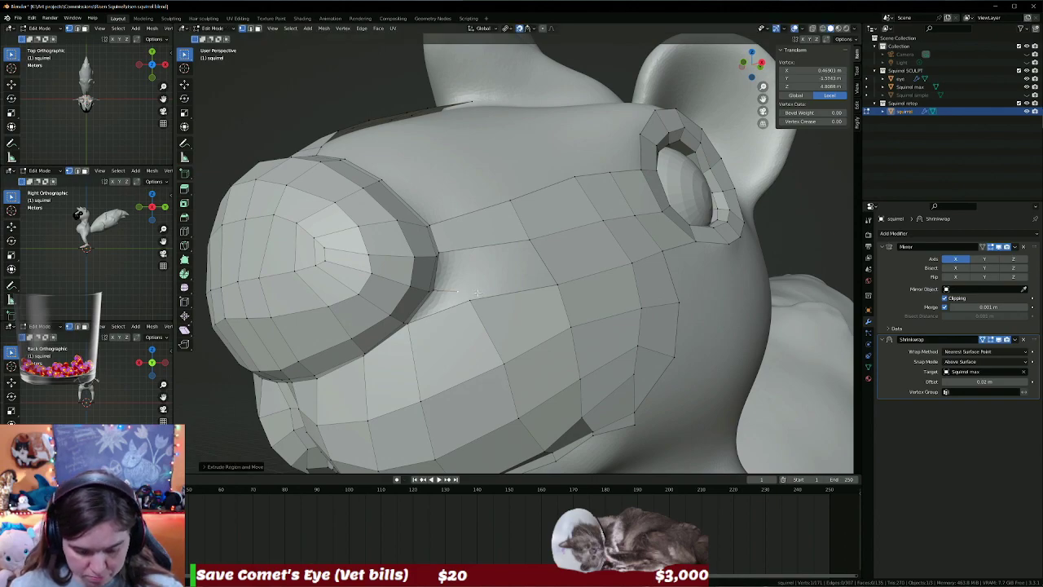
key("m")
left_click(476, 295)
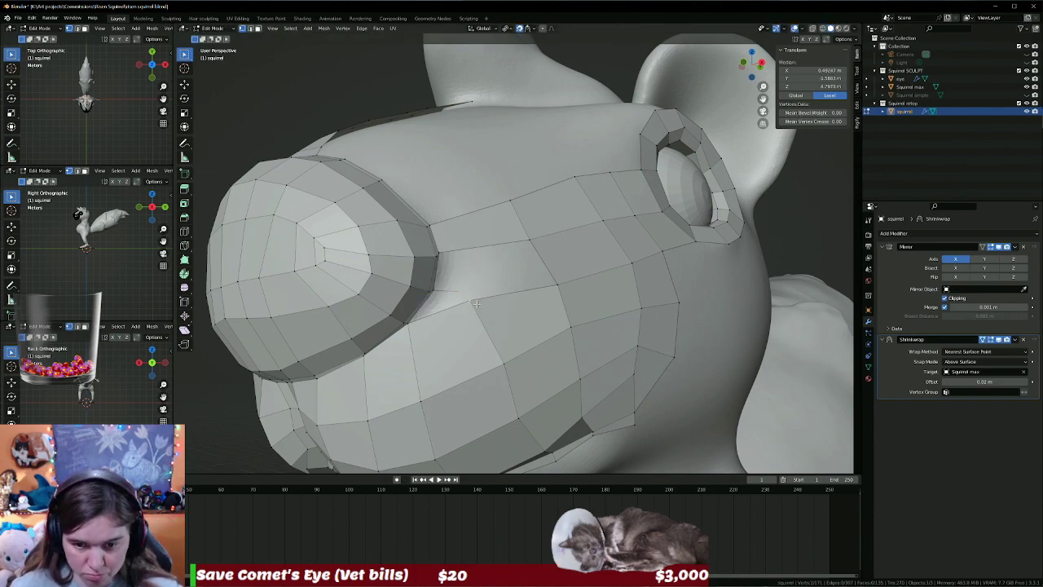
key("m")
left_click(462, 298)
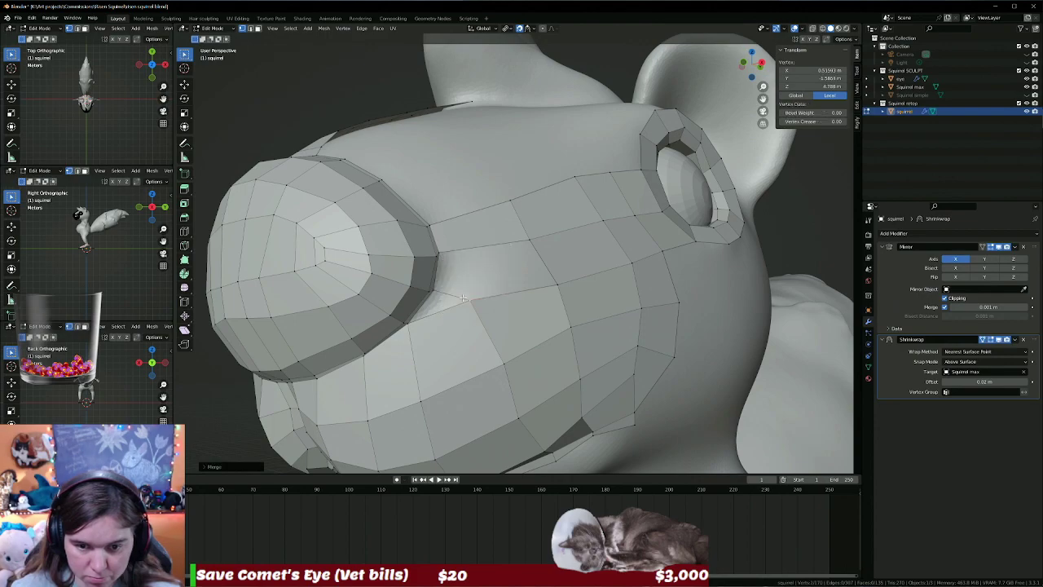
Add a loop cut across the cheek.
middle_click_drag(445, 276, 467, 266)
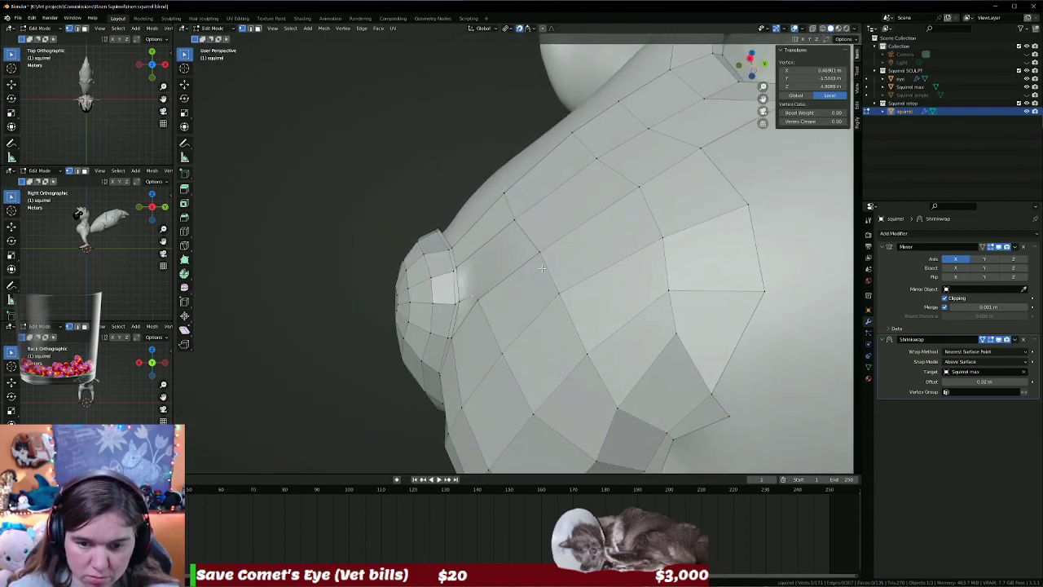
middle_click_drag(470, 266, 532, 267)
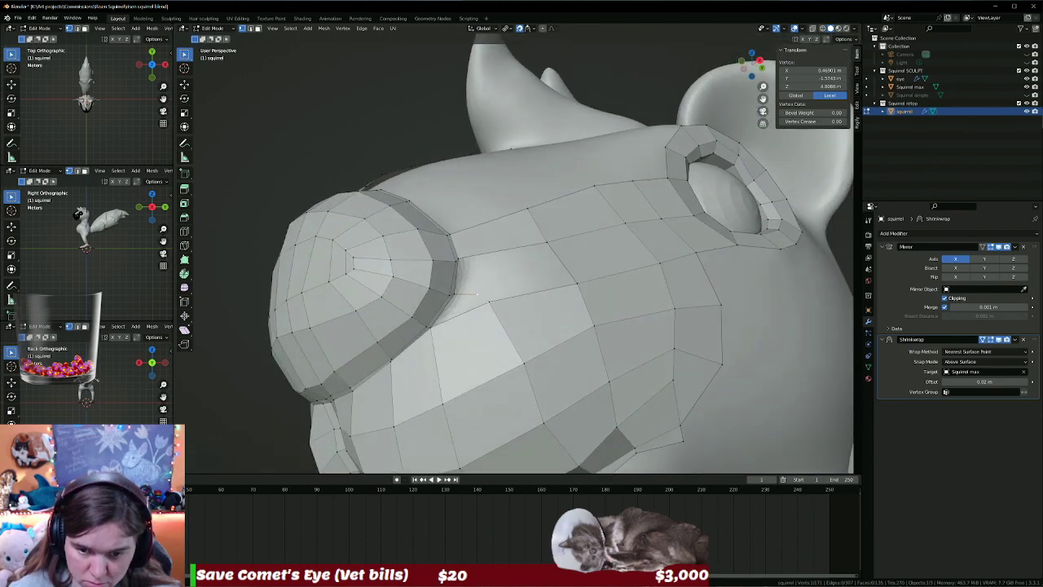
left_click(466, 295, "alt")
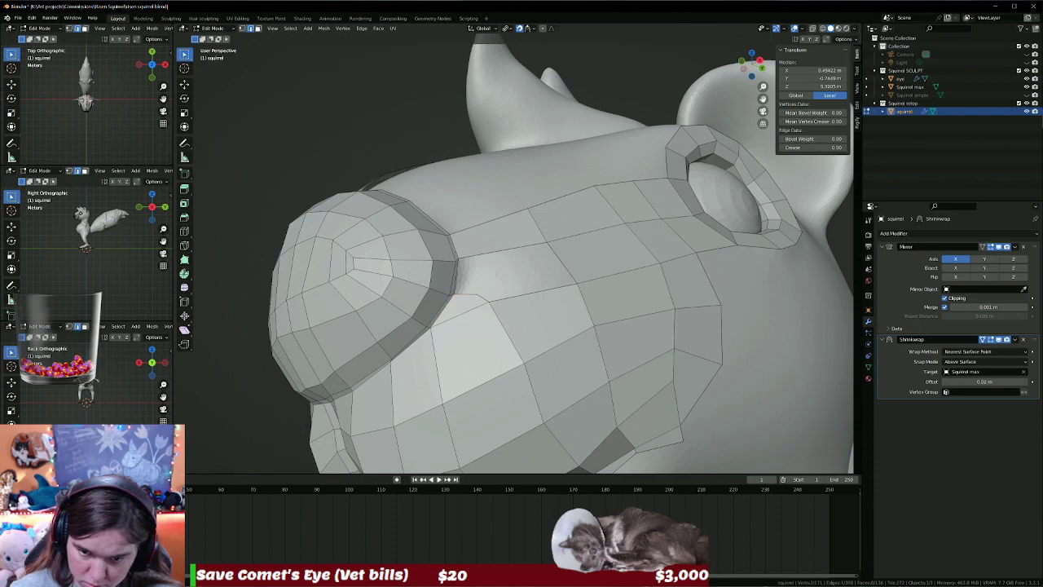
middle_click_drag(513, 285, 506, 137)
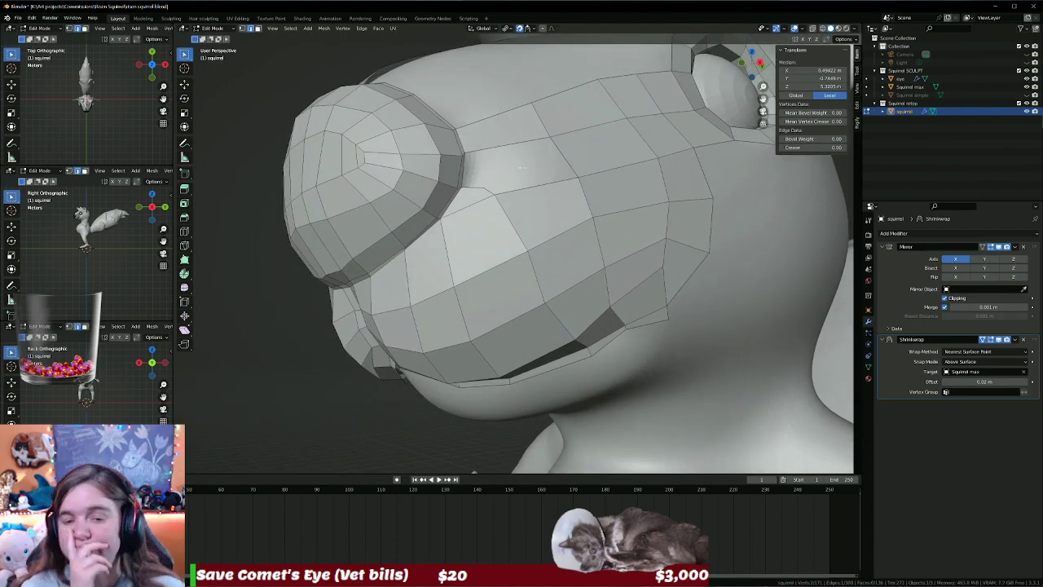
key("ctrl+r")
left_click(487, 114)
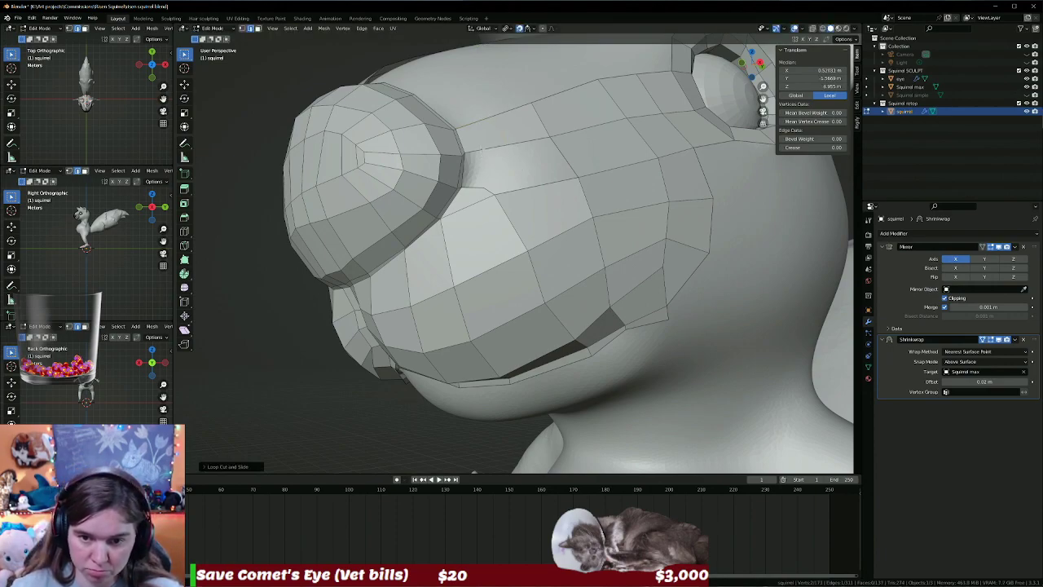
left_click(465, 189)
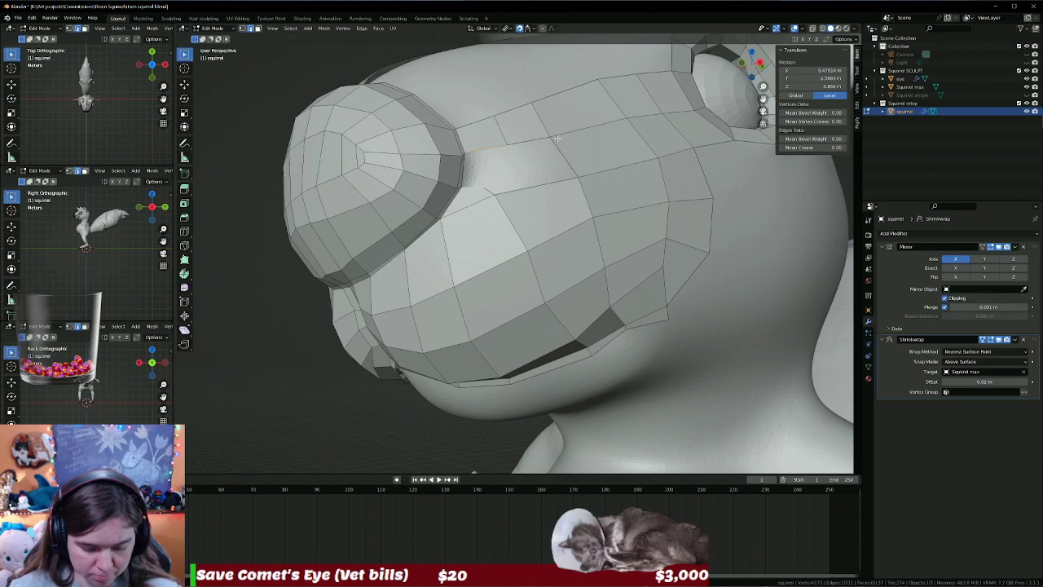
key("ctrl+z")
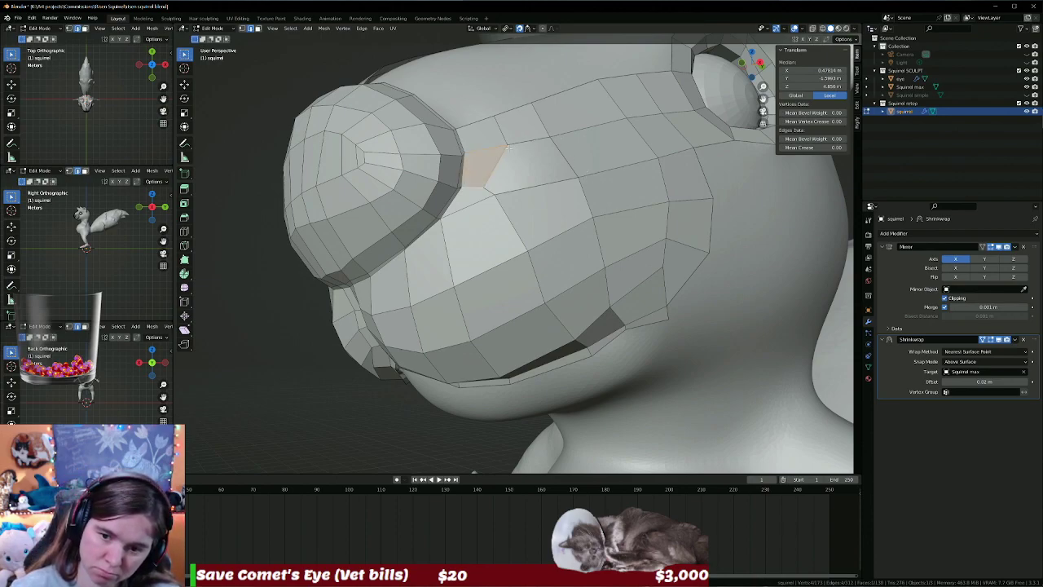
Add a second, centred edge loop through the face beside the eye, then deselect everything.
key("ctrl+r")
left_click(531, 189)
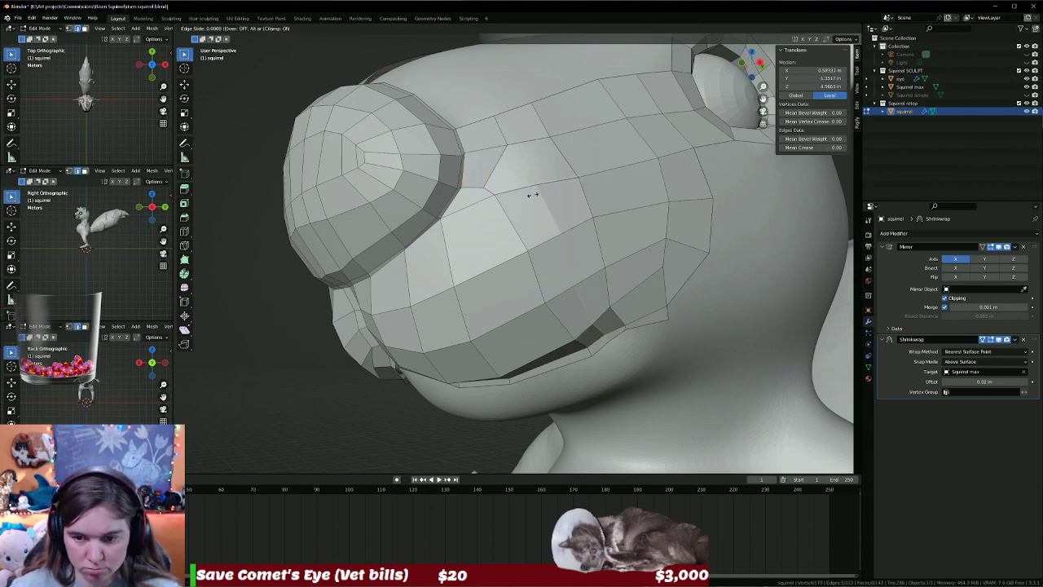
right_click(531, 191)
left_click(515, 189)
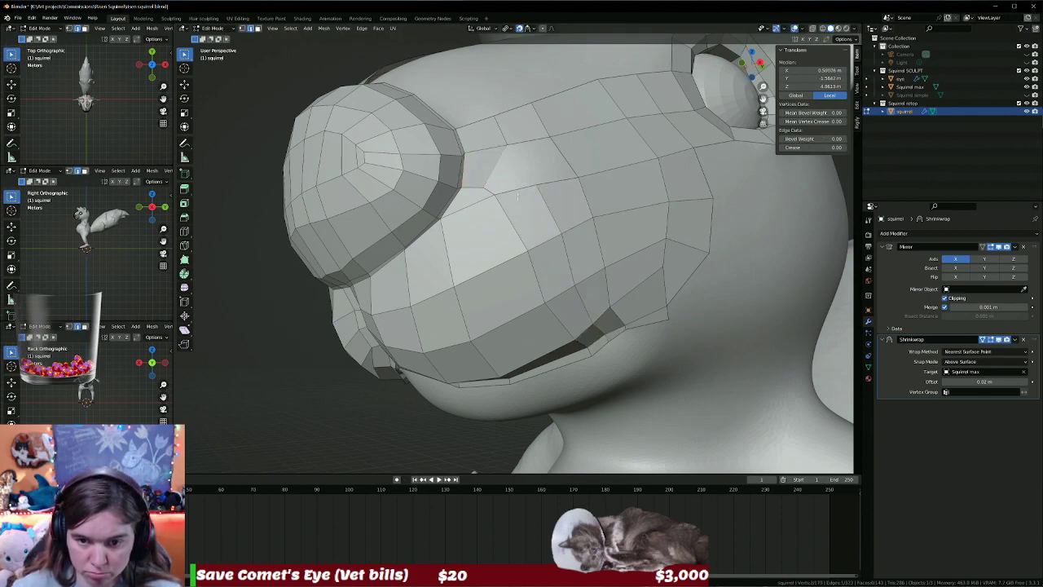
left_click(509, 173)
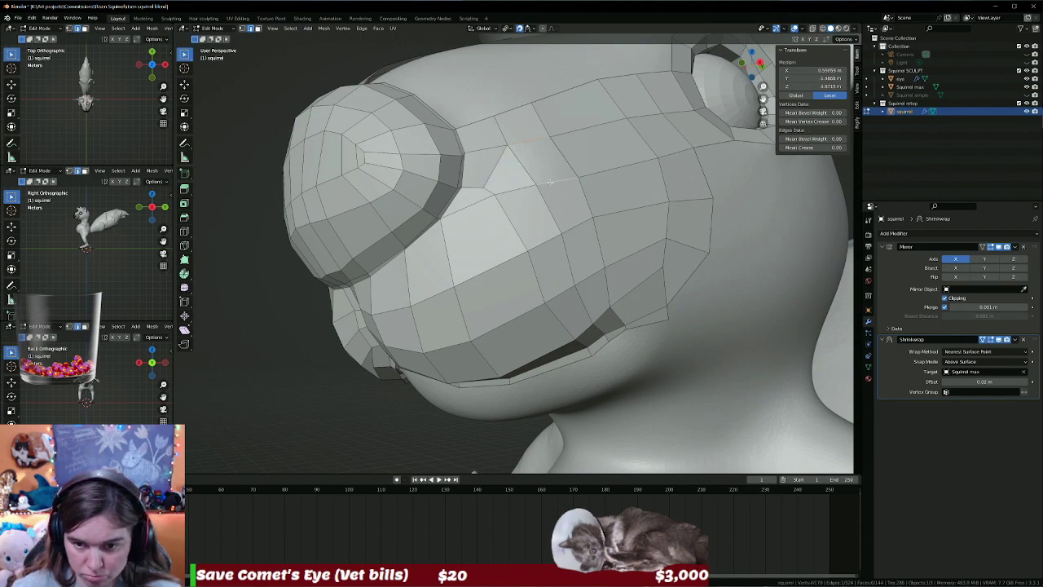
left_click(535, 155)
left_click(761, 308)
scroll(760, 308, "down", 3)
mouse_move(760, 308)
middle_mouse_down()
mouse_move(711, 280)
mouse_move(727, 288)
mouse_move(673, 314)
middle_mouse_up()
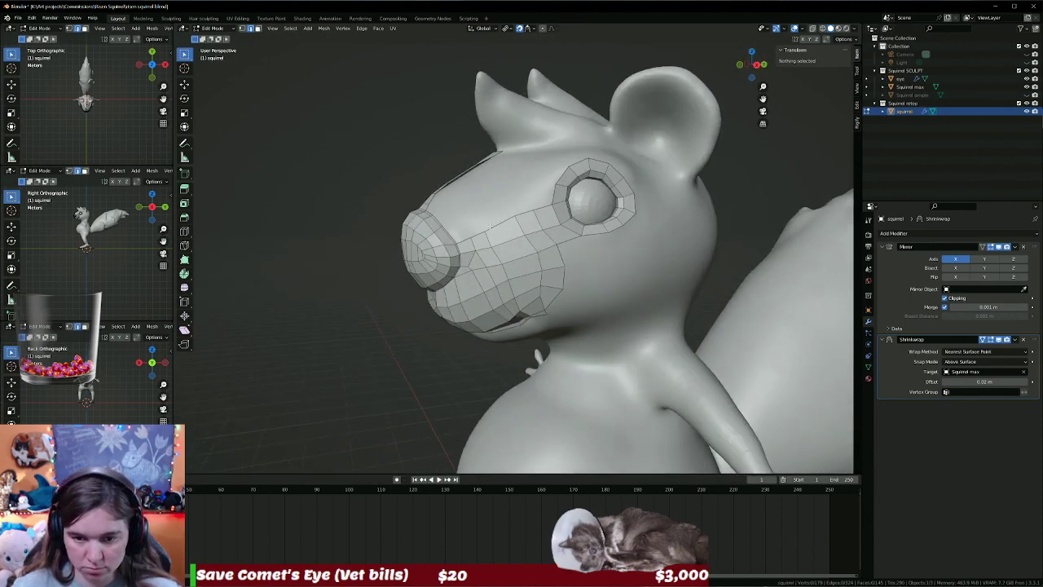
scroll(493, 228, "up", 2)
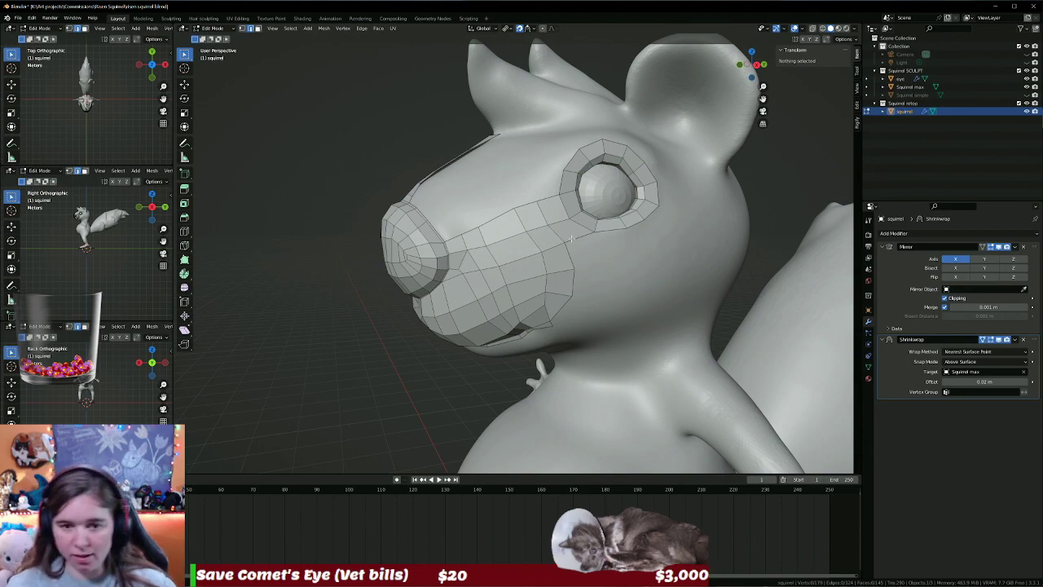
mouse_move(570, 238)
middle_mouse_down()
mouse_move(397, 197)
mouse_move(384, 303)
mouse_move(369, 332)
mouse_move(348, 339)
middle_mouse_up()
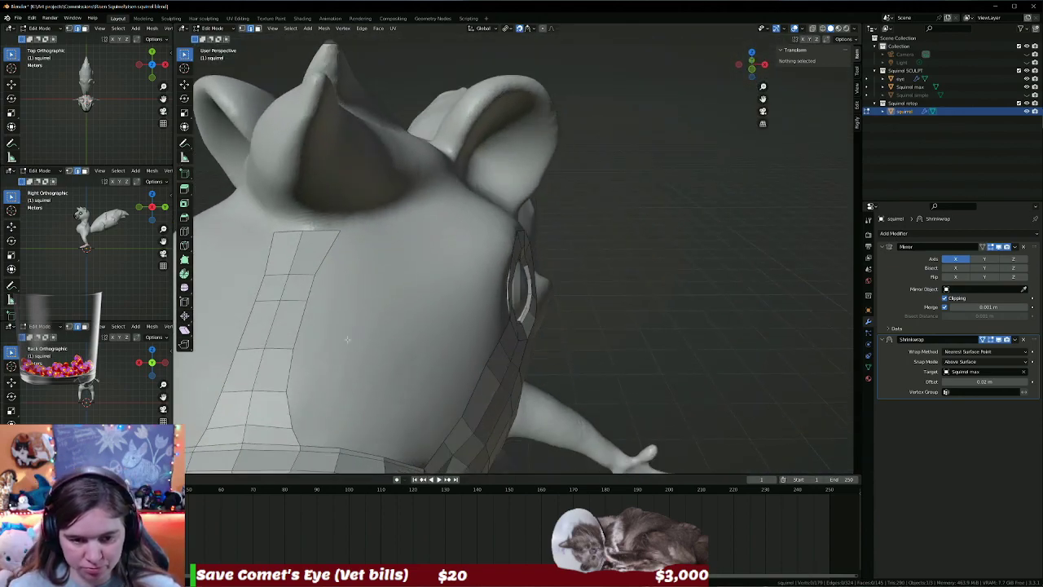
mouse_move(359, 430)
middle_mouse_down()
mouse_move(405, 253)
mouse_move(523, 258)
middle_mouse_up()
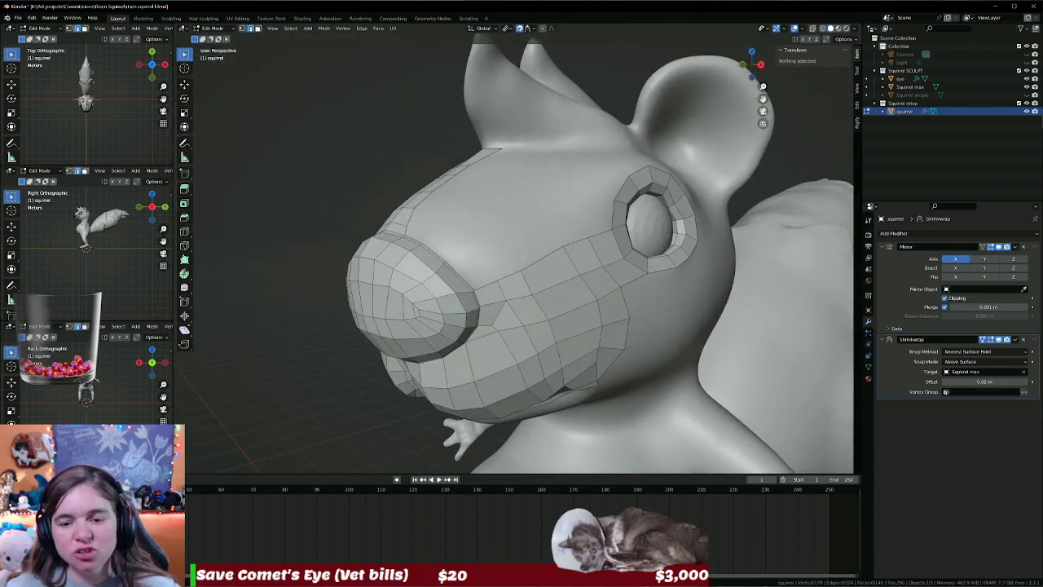
left_click(498, 310)
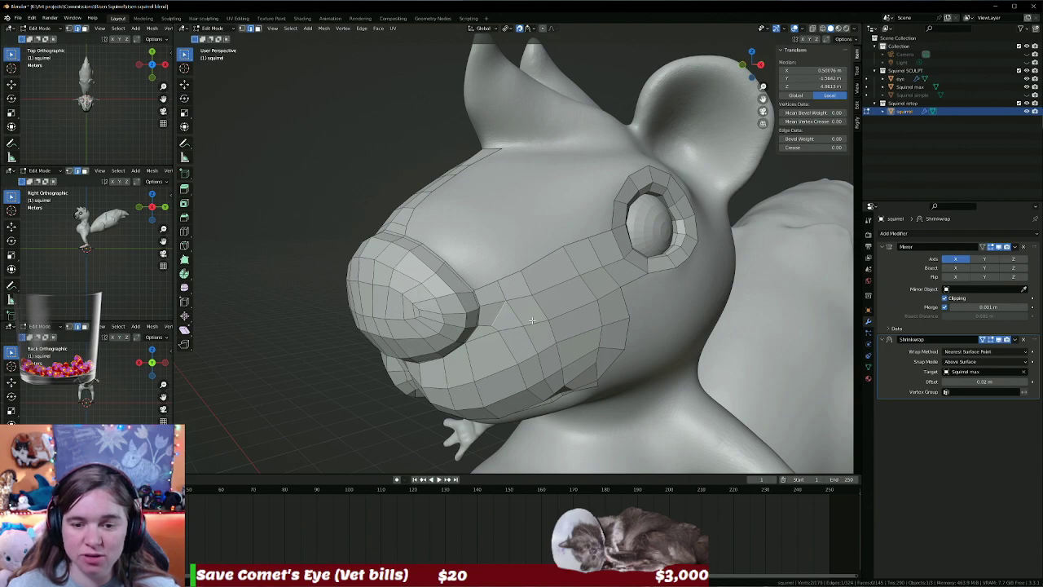
left_click(513, 328)
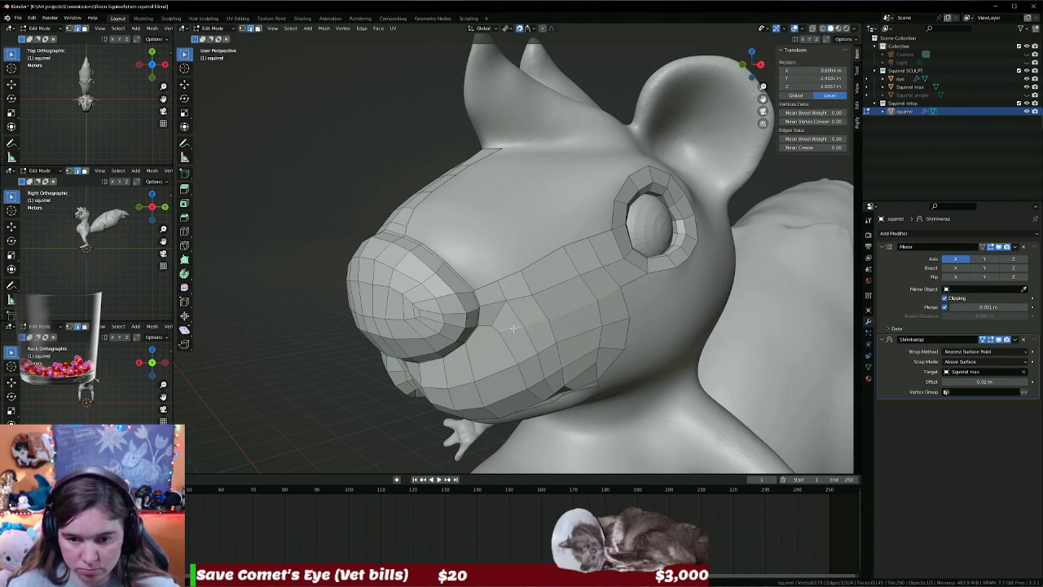
left_click(500, 308)
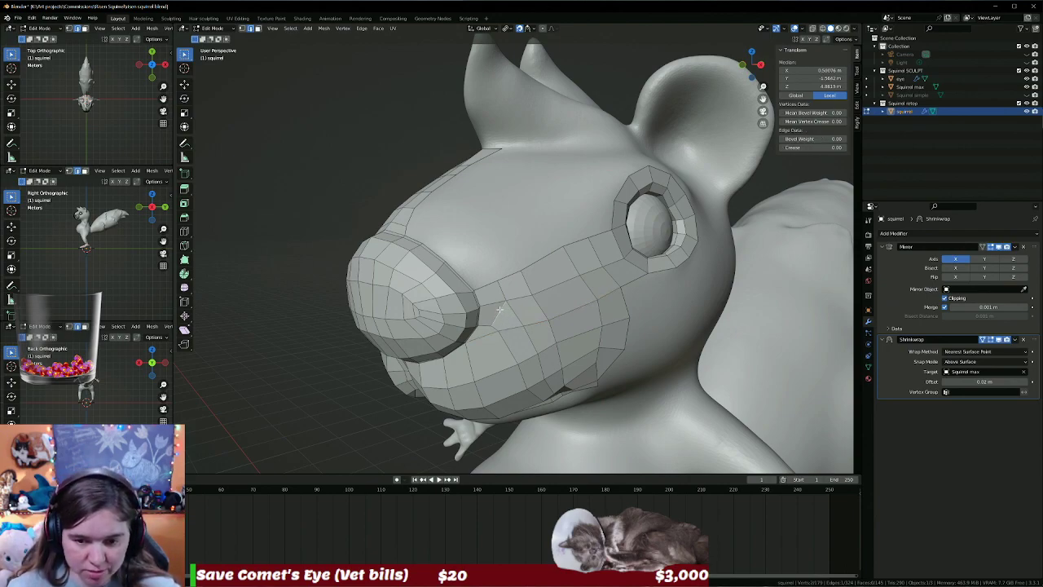
left_click(484, 325)
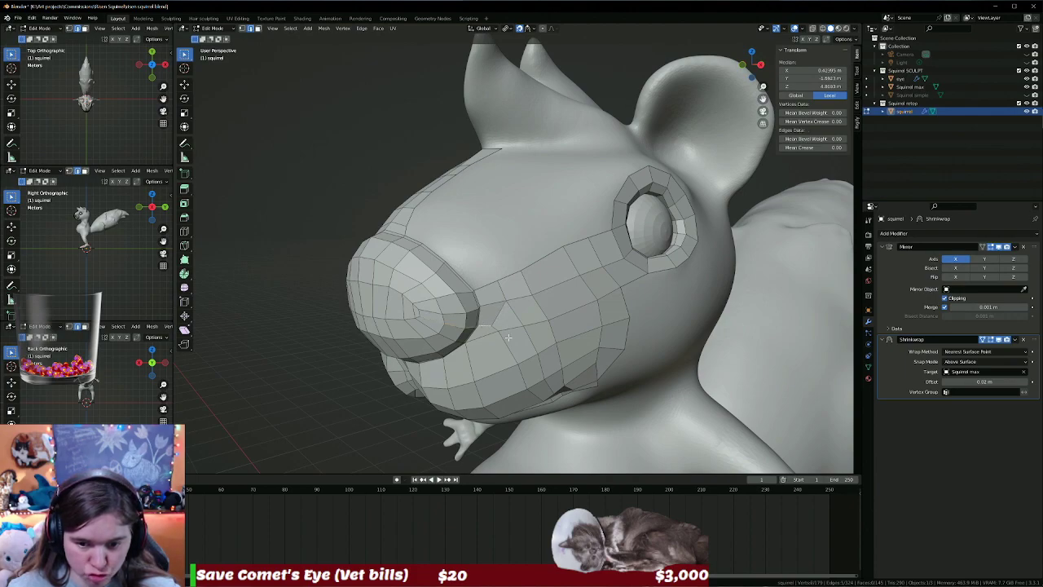
left_click(514, 343)
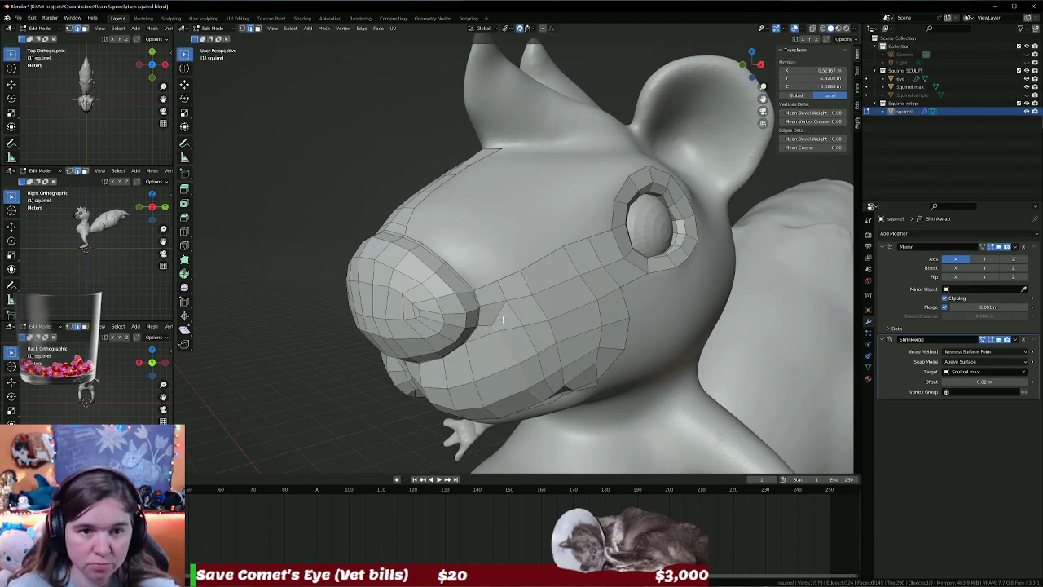
left_click(500, 308, "alt")
middle_click_drag(563, 323, 497, 317)
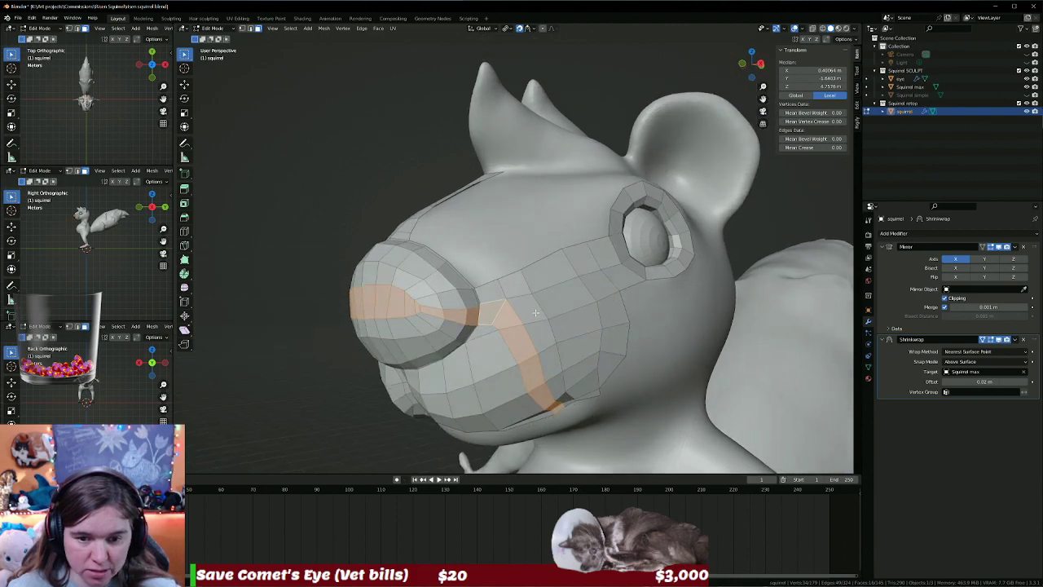
left_click(514, 309, "alt")
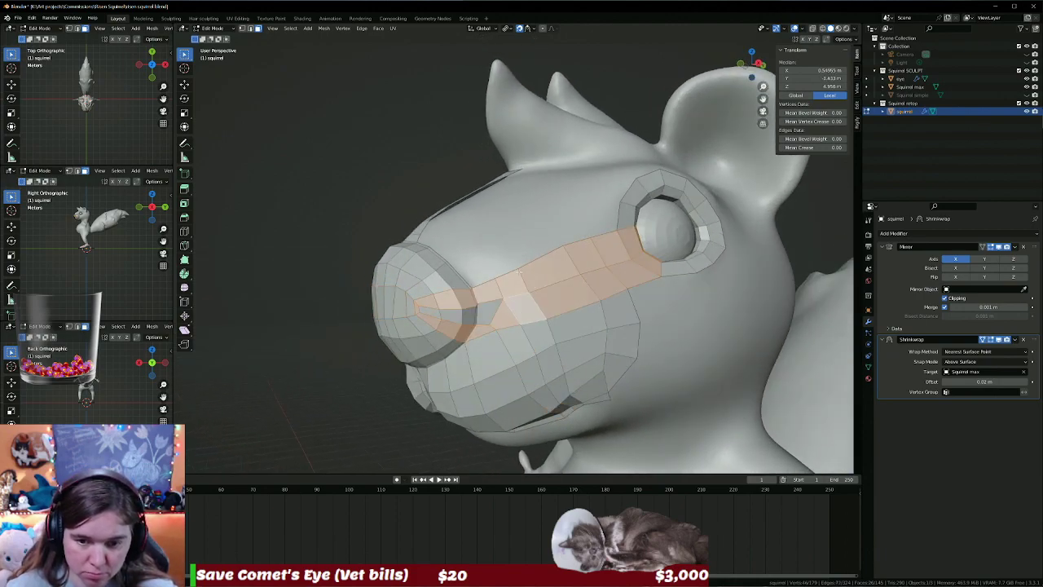
key("alt+a")
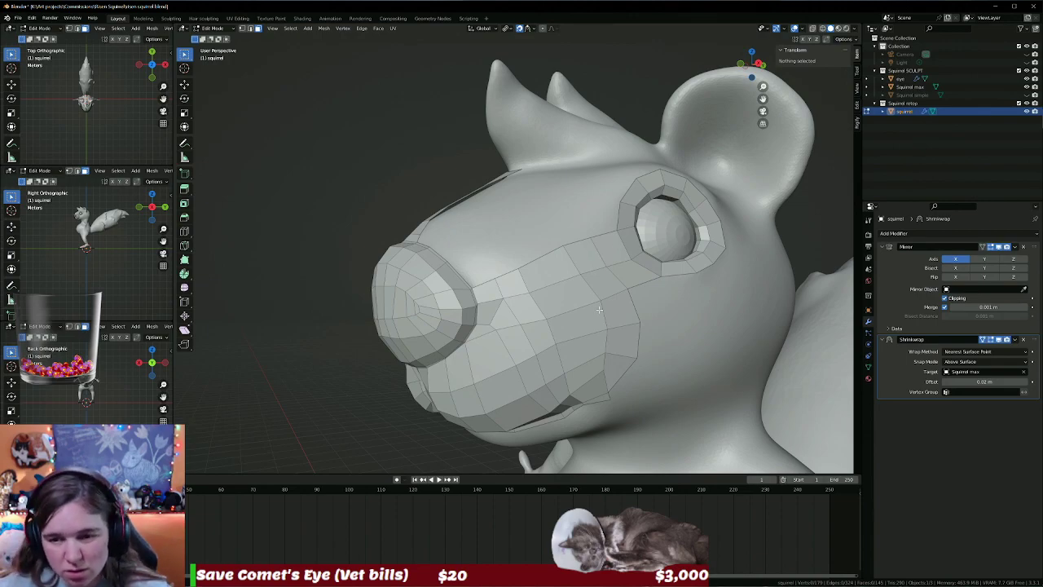
middle_click_drag(458, 224, 514, 236)
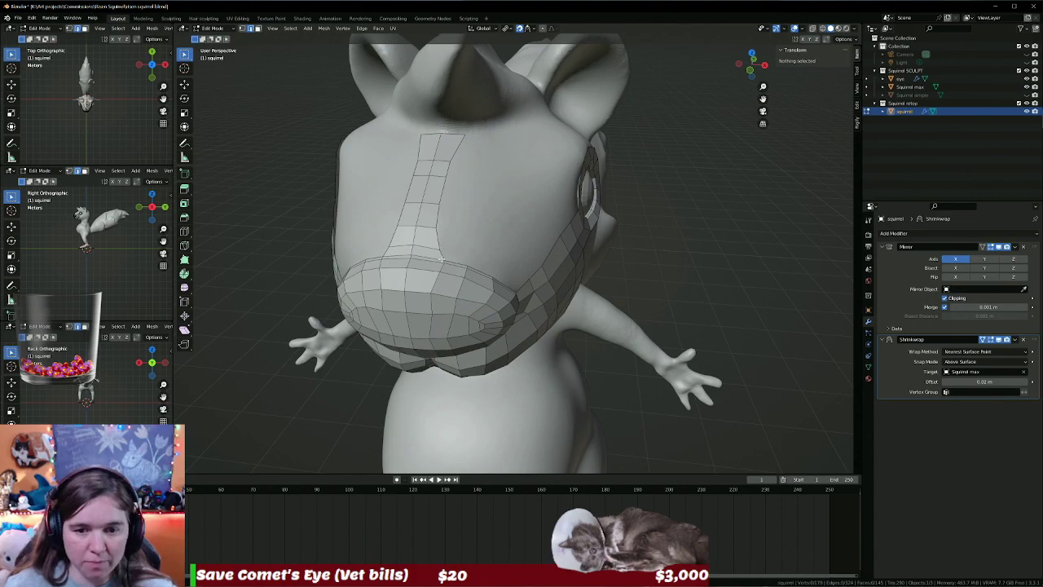
Select the upper snout edges and extrude three new rows of faces over the side of the face.
left_click(440, 235)
left_click(441, 193)
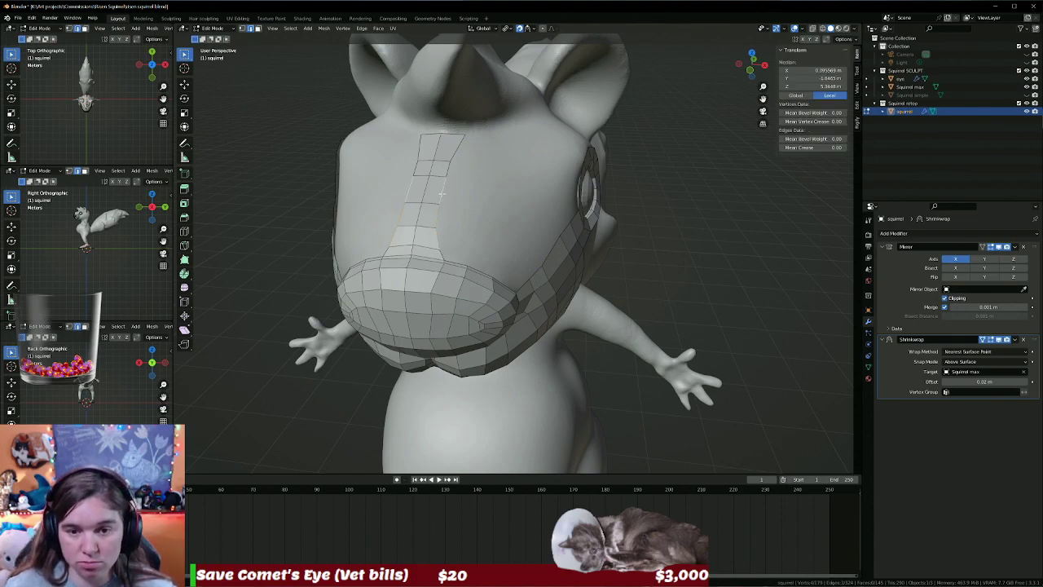
middle_click_drag(460, 154, 521, 163)
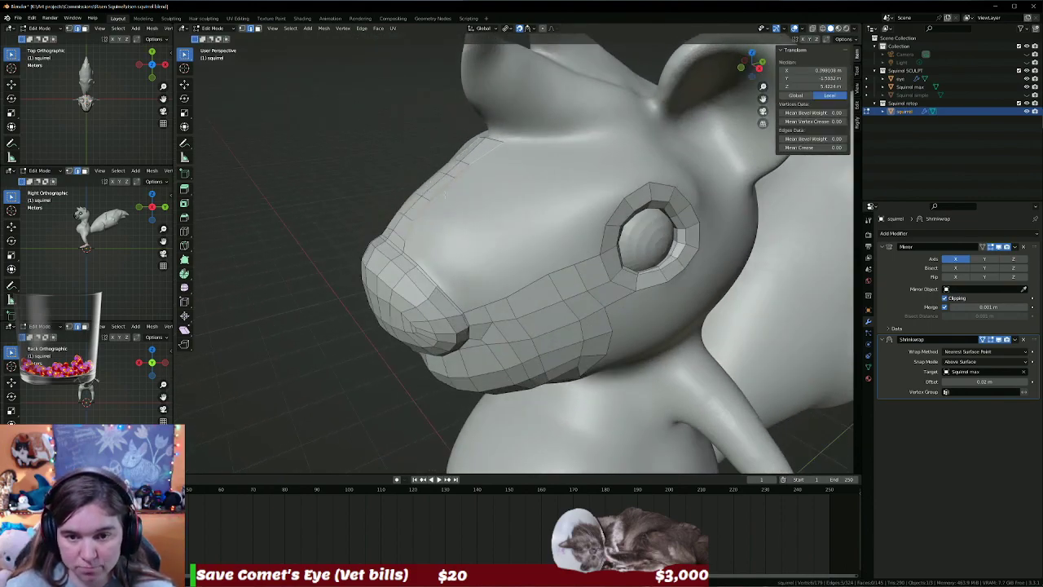
key("e")
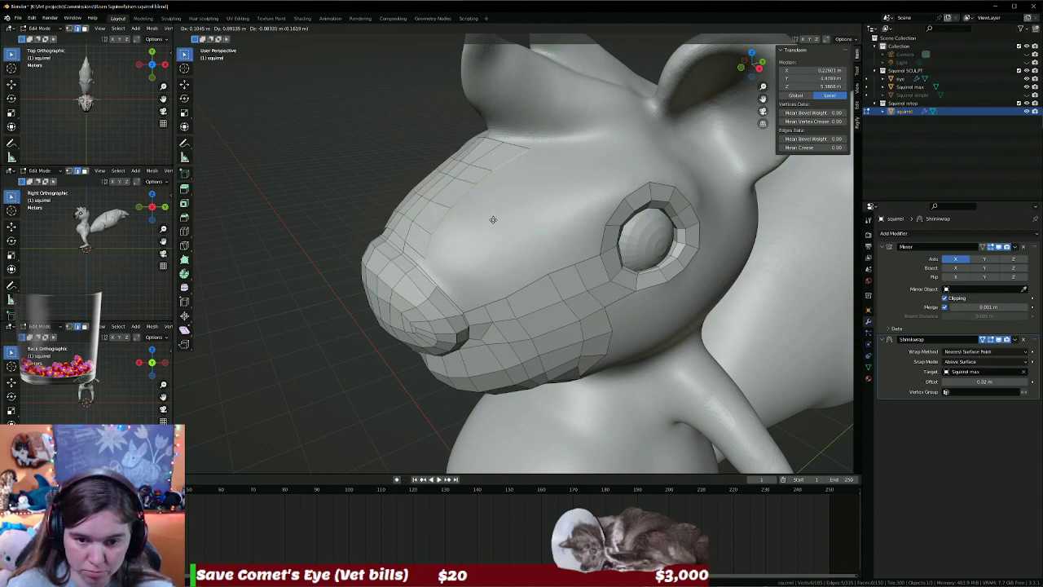
left_click(489, 224)
key("e")
left_click(519, 241)
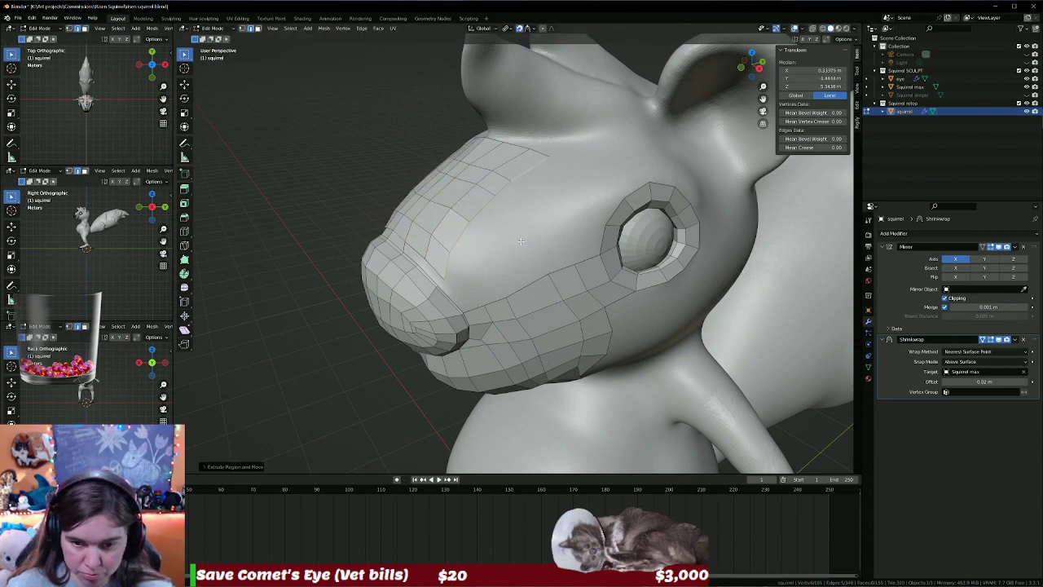
key("e")
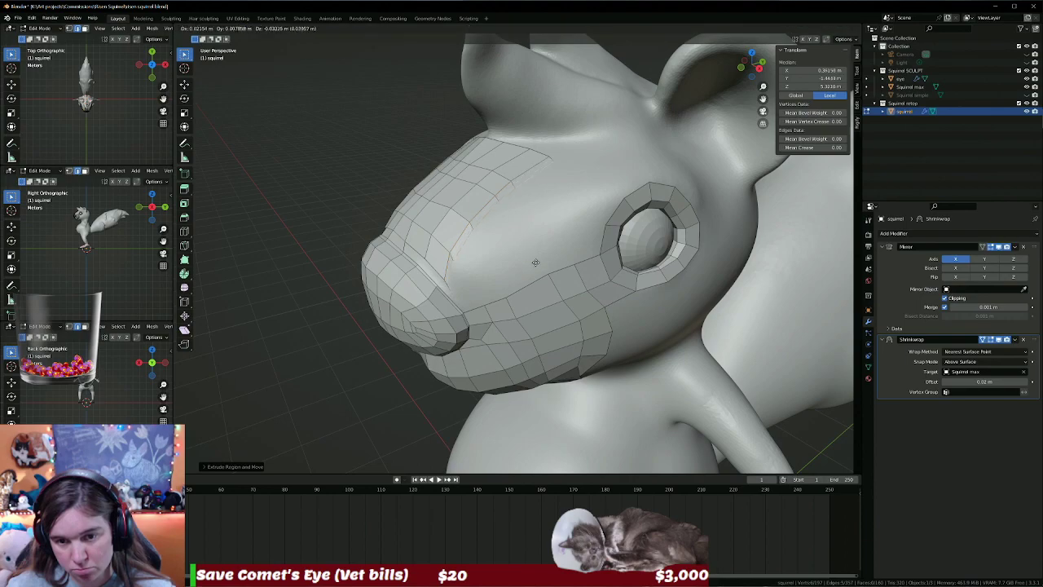
left_click(536, 257)
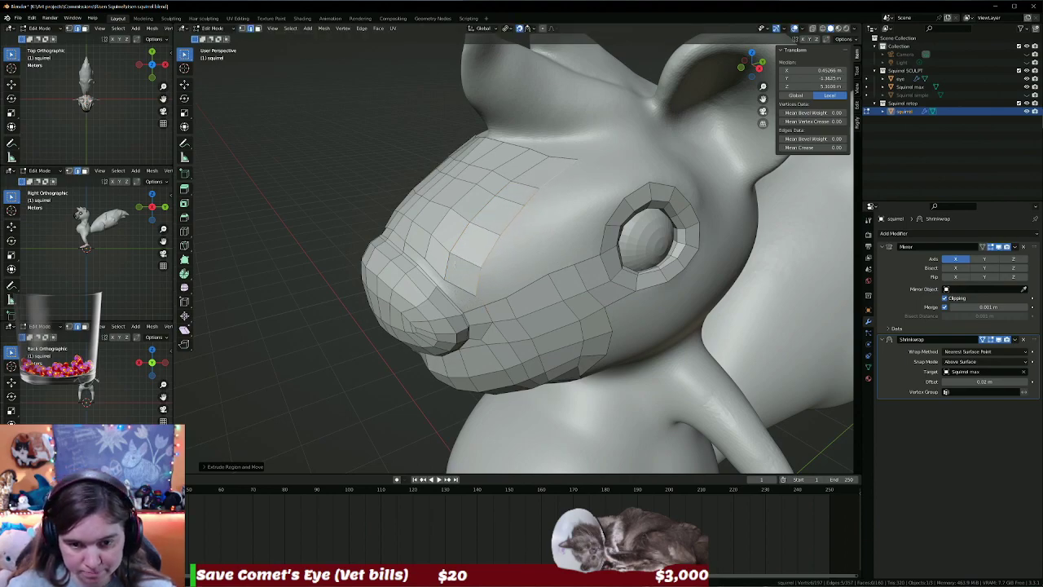
In vertex select mode, merge two stray snout vertices at the last selected one.
left_click(413, 248)
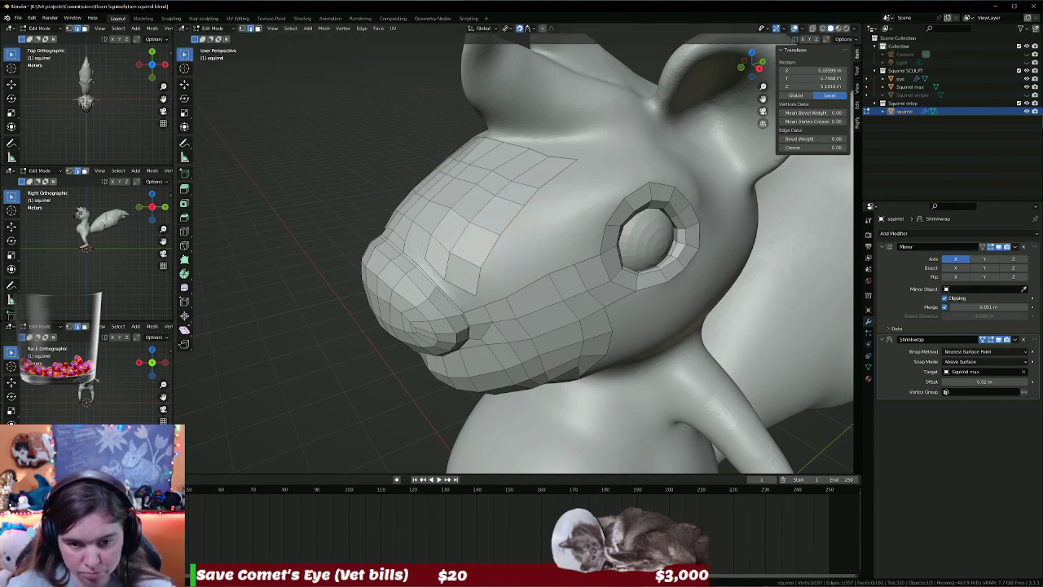
left_click(417, 257)
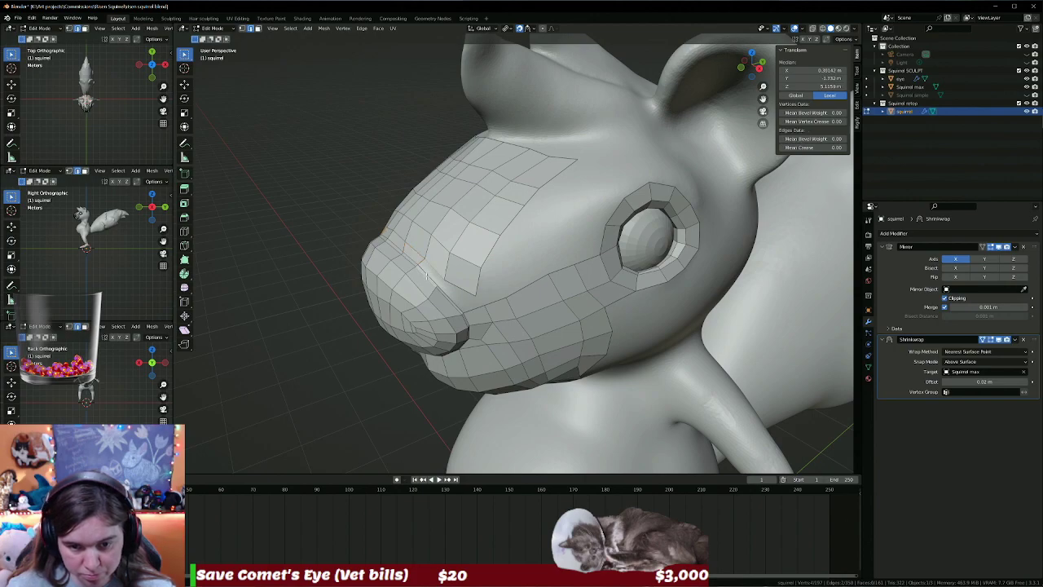
left_click(425, 274)
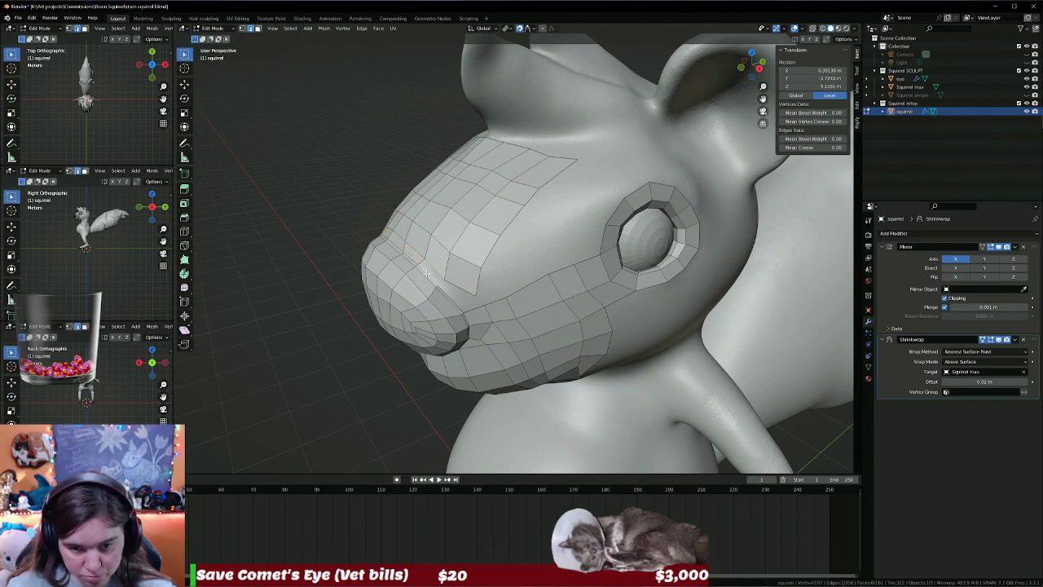
scroll(481, 285, "up", 2)
scroll(444, 297, "up", 2)
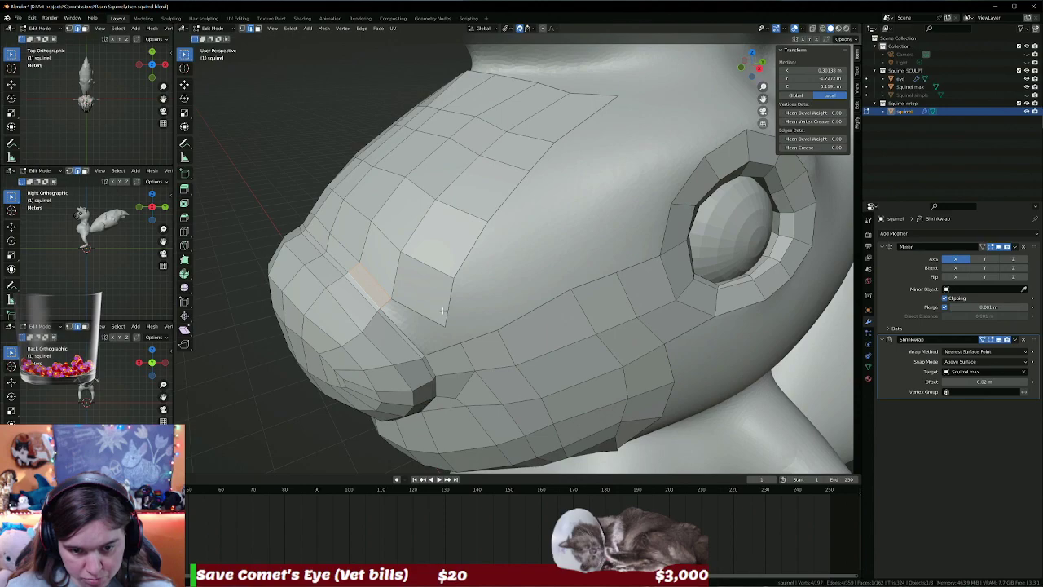
middle_click_drag(443, 310, 431, 309)
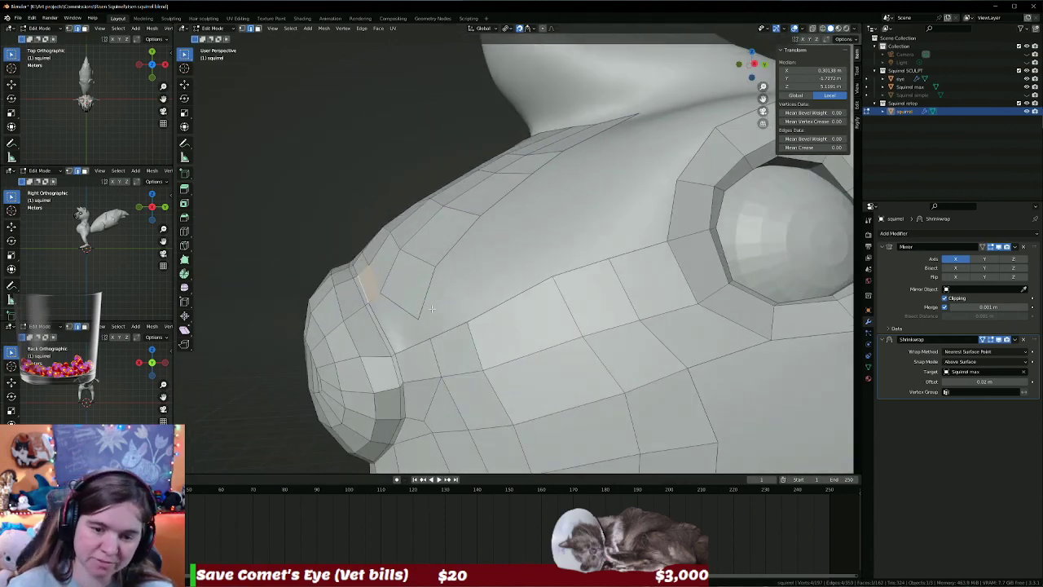
key("1")
left_click(431, 309)
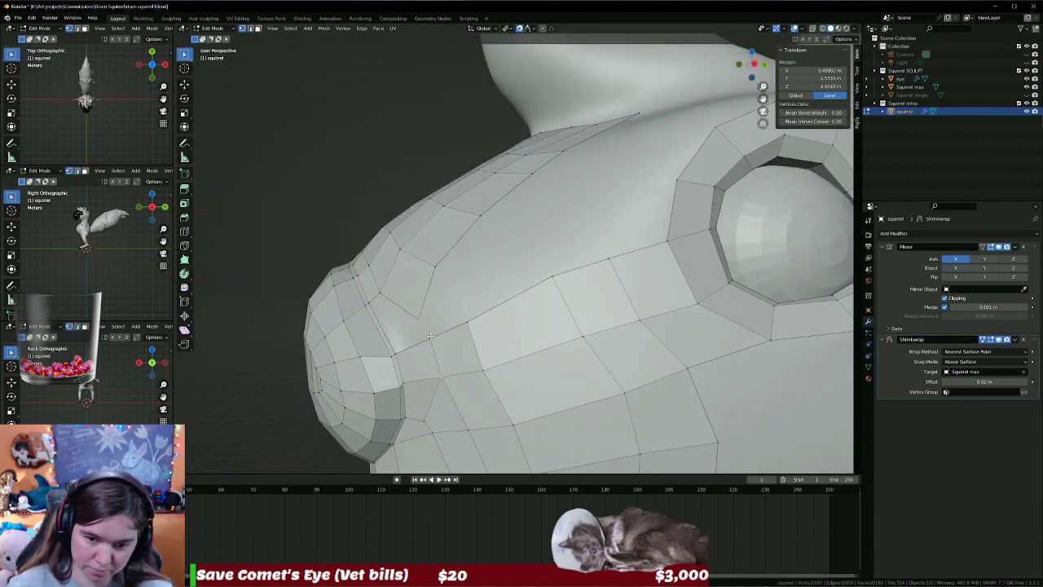
left_click(424, 324)
middle_click_drag(424, 318, 463, 340)
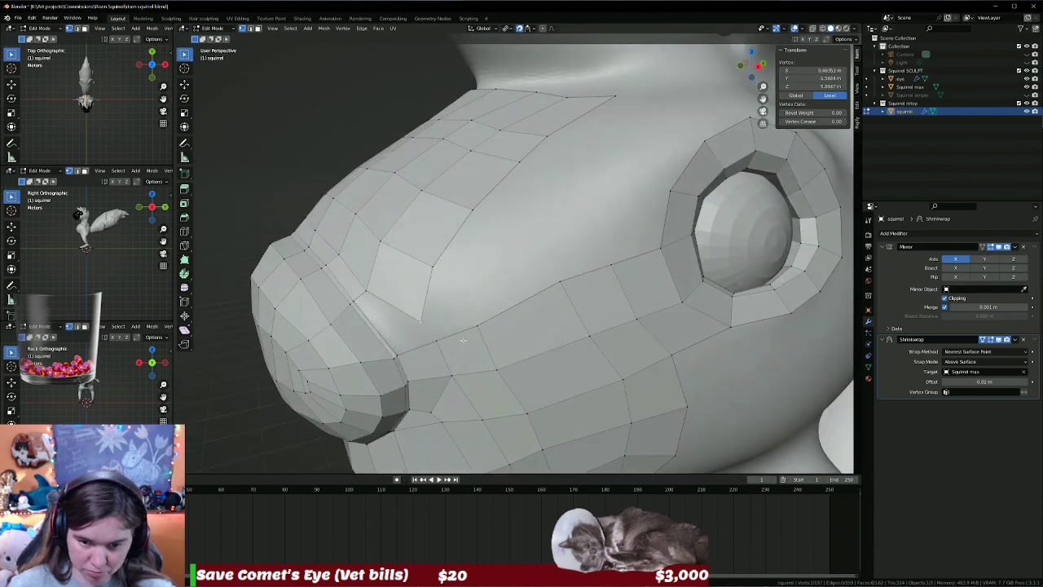
left_click(436, 340, "shift")
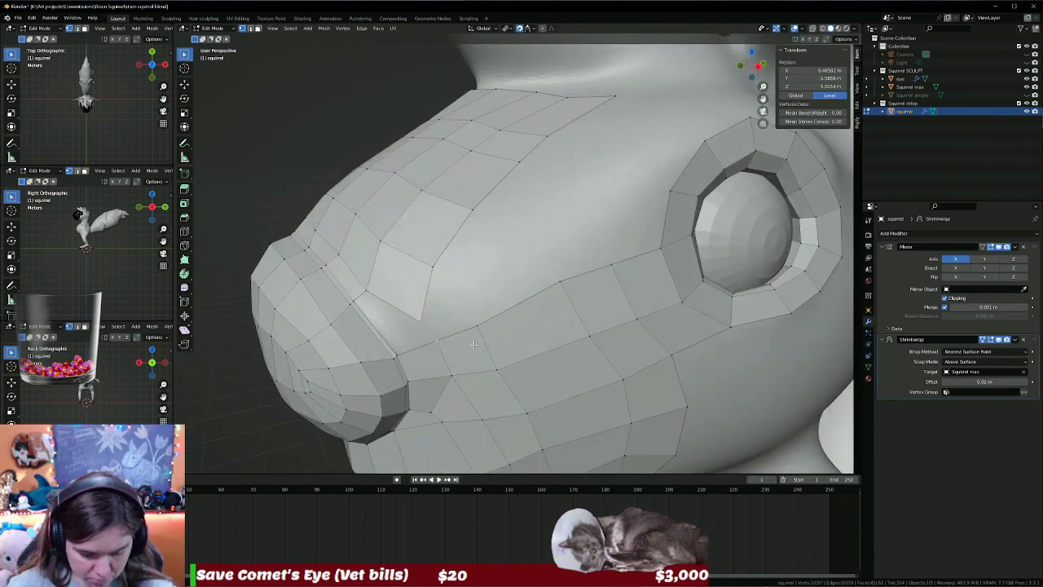
key("m")
left_click(437, 351)
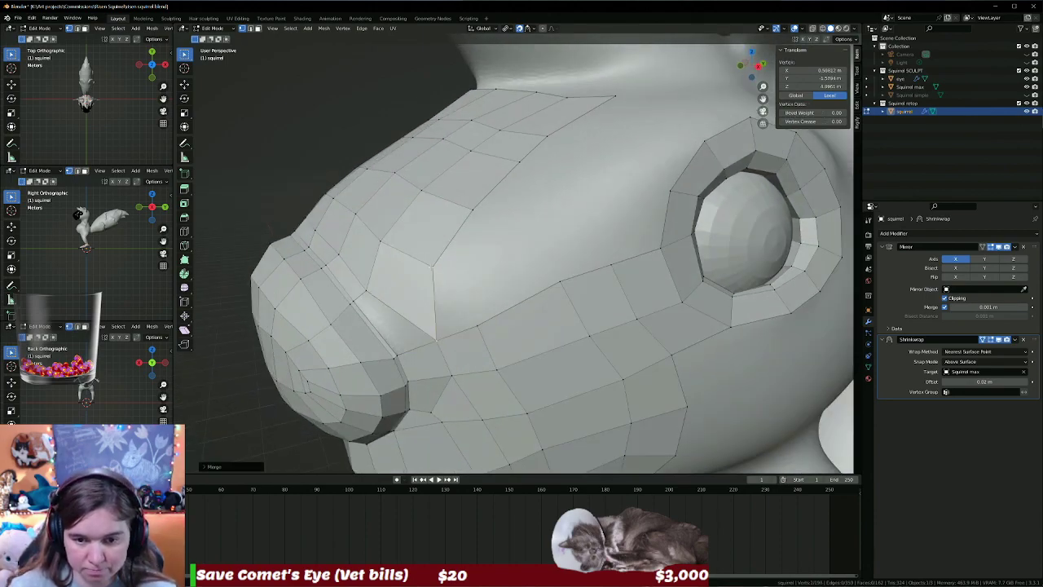
Merge three pairs of stray vertices on the upper snout at the last selected vertex.
left_click(475, 323, "shift")
key("m")
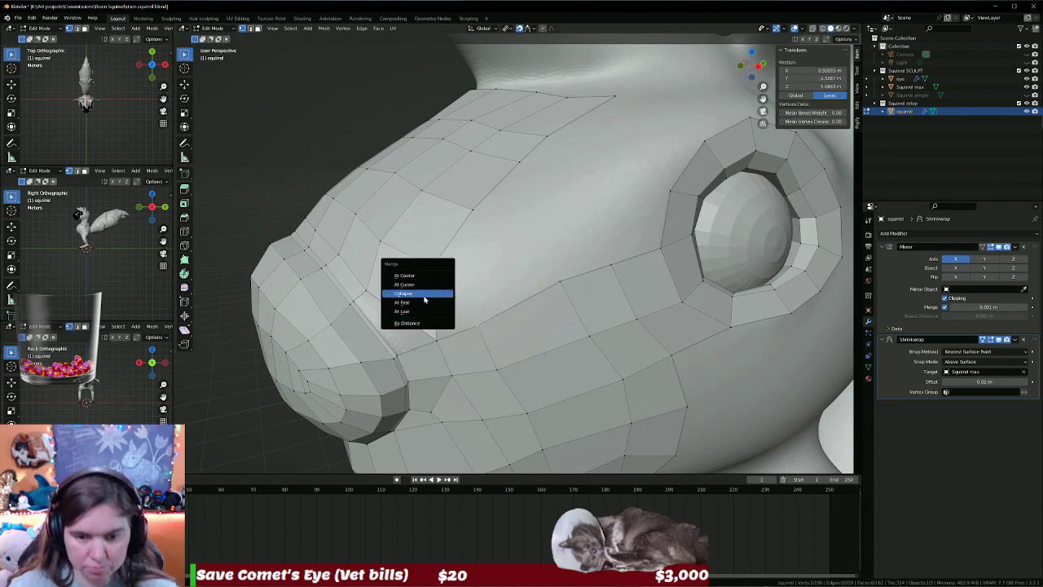
left_click(414, 316)
left_click(473, 211)
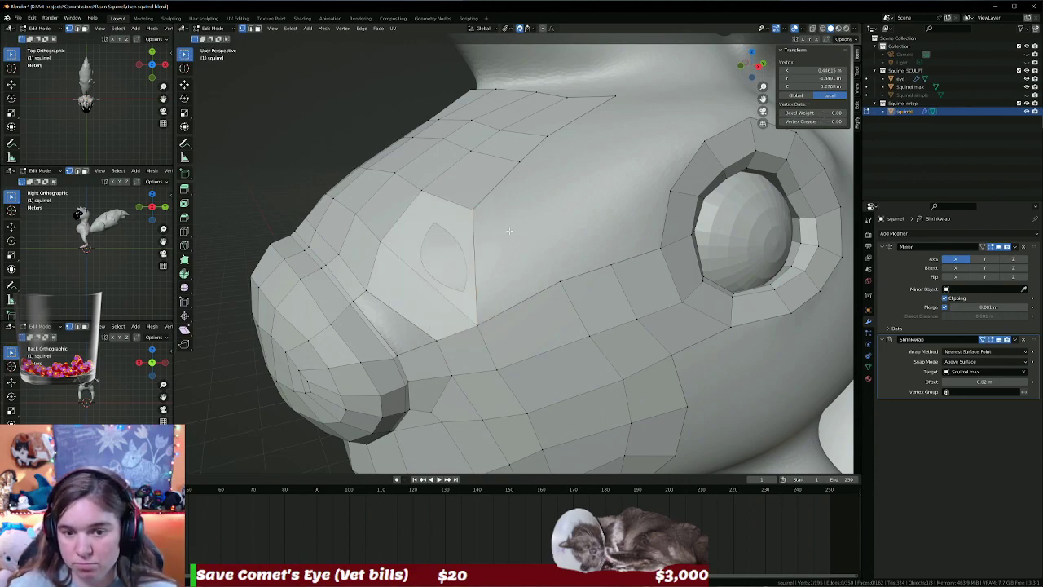
left_click(477, 325, "shift")
key("m")
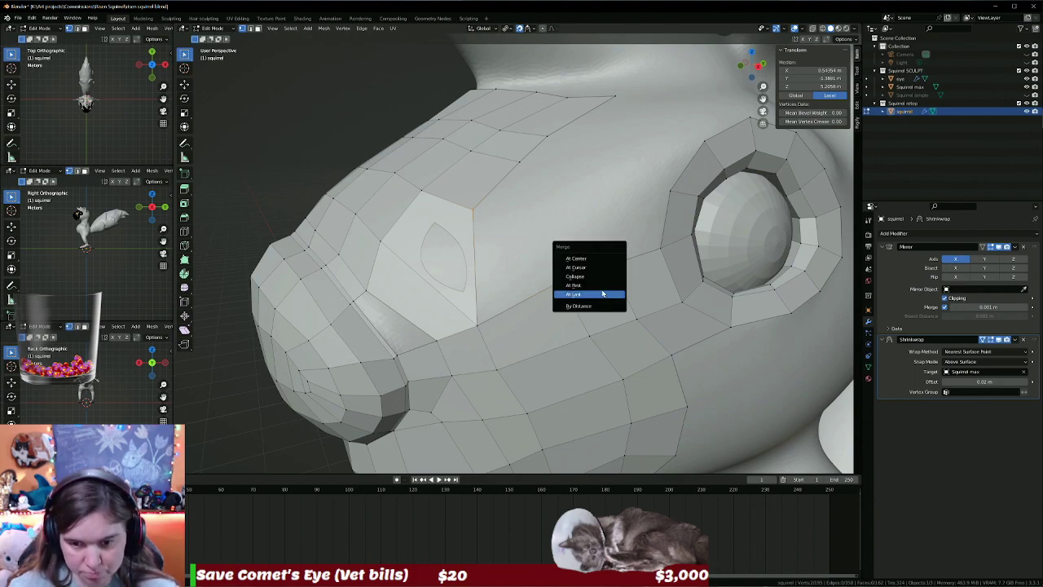
left_click(587, 293)
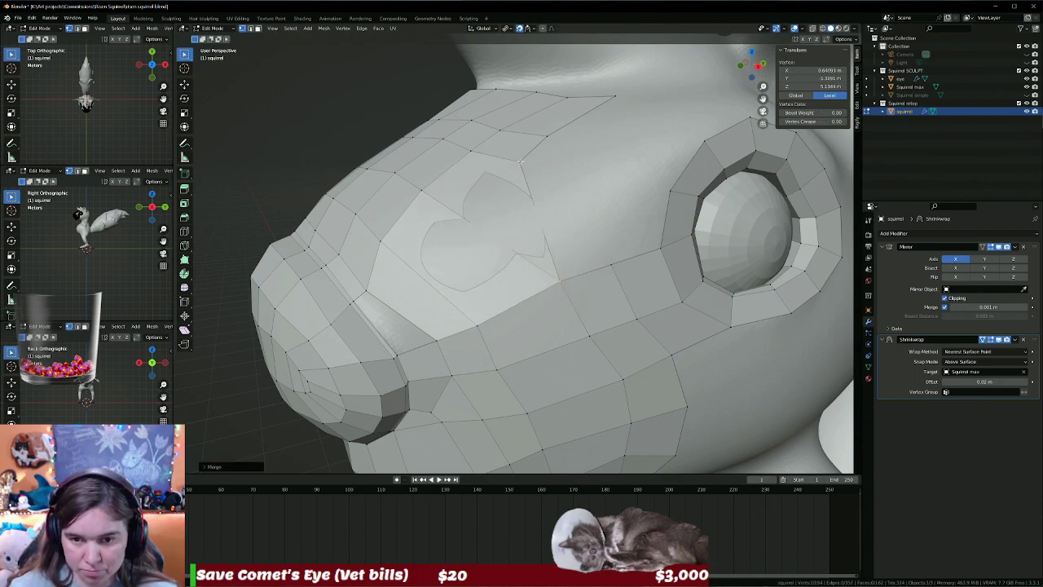
left_click(608, 263, "shift")
key("m")
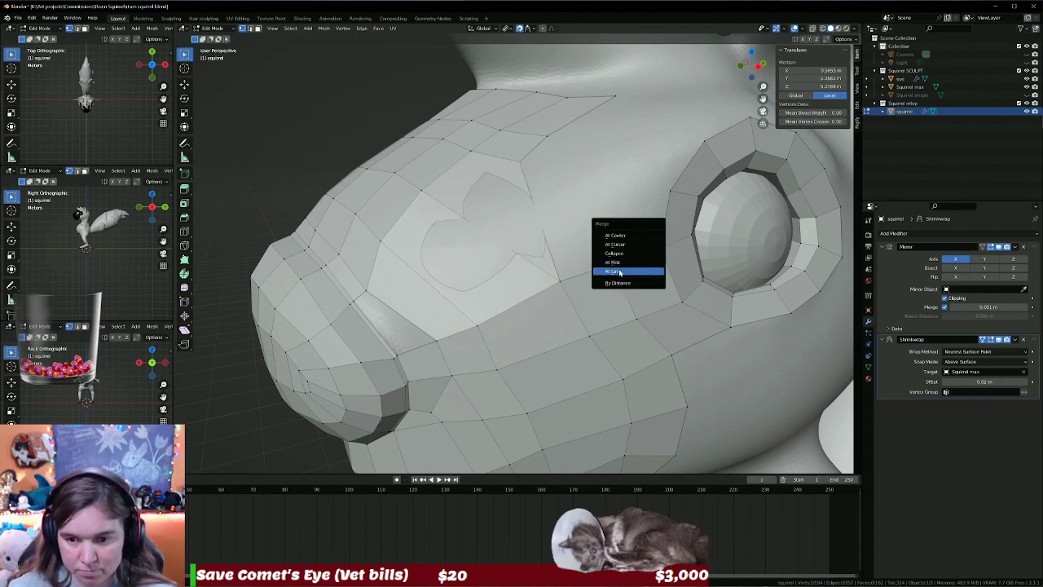
left_click(620, 273)
middle_click_drag(609, 175, 593, 177)
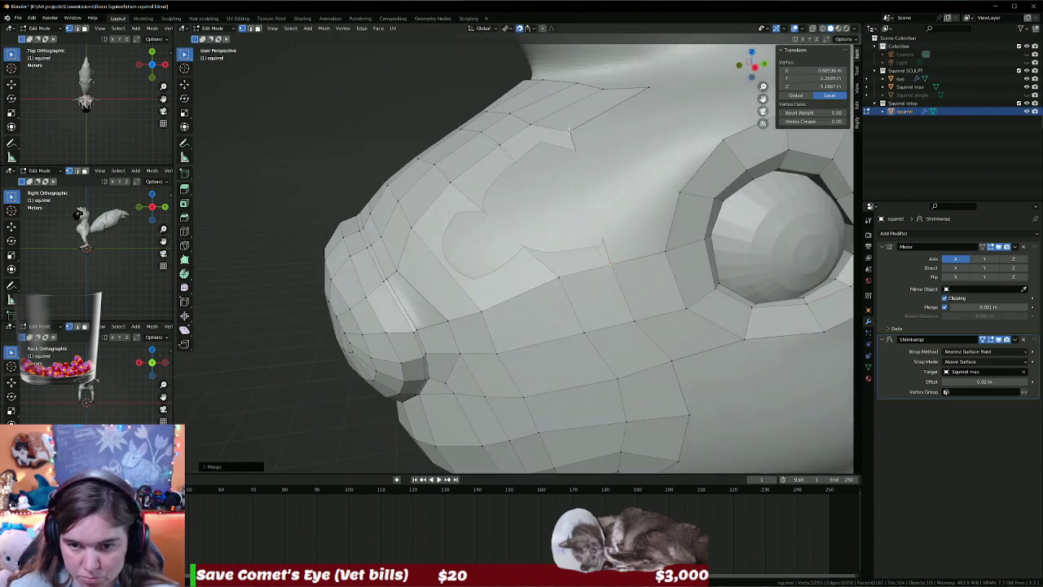
Merge two more vertex pairs near the eye ring, then select an edge on the upper snout.
left_click(571, 129)
left_click(664, 251, "shift")
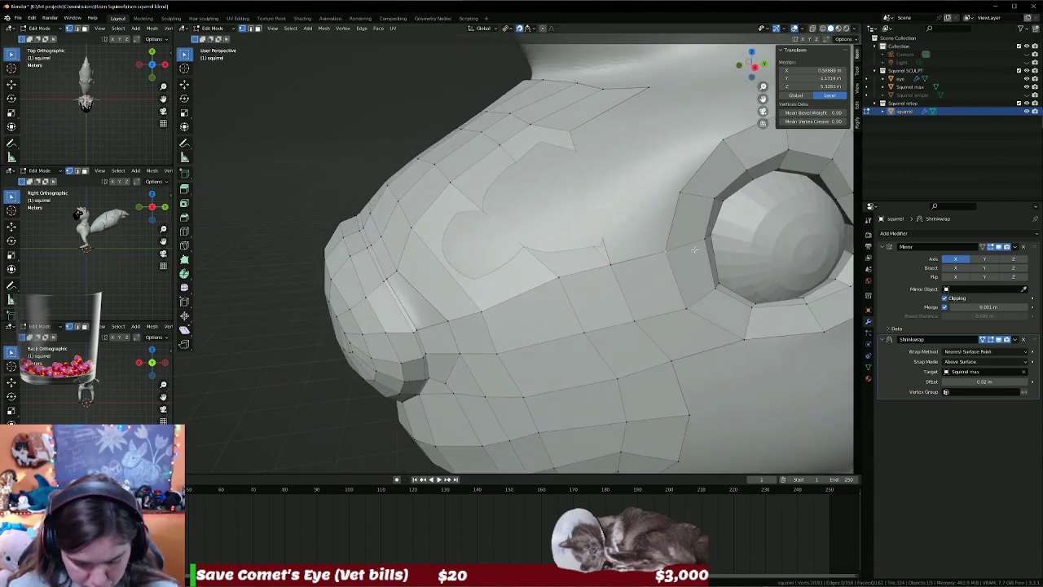
key("m")
left_click(693, 247)
left_click(685, 196)
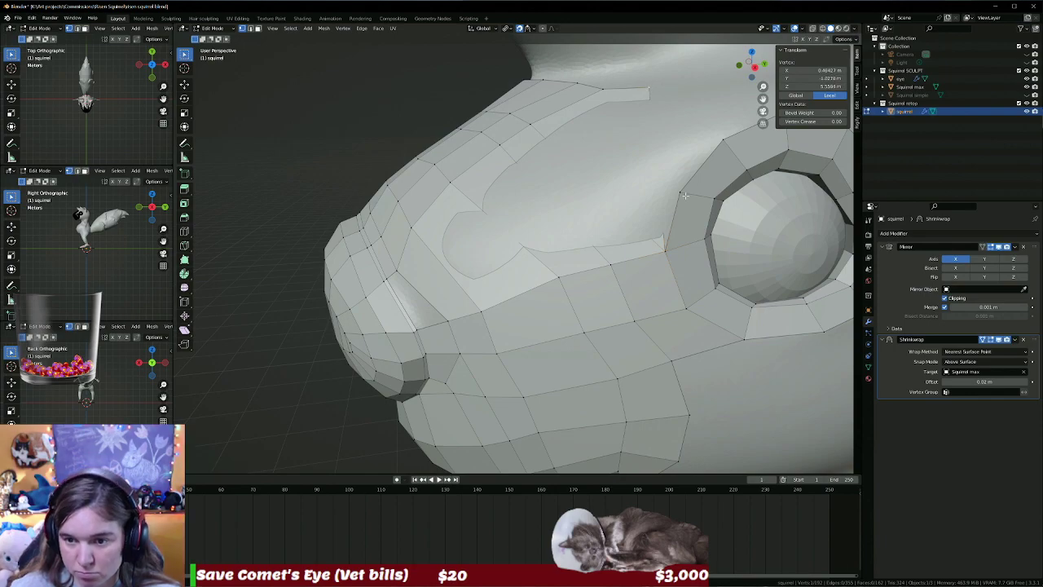
left_click(678, 192, "shift")
key("m")
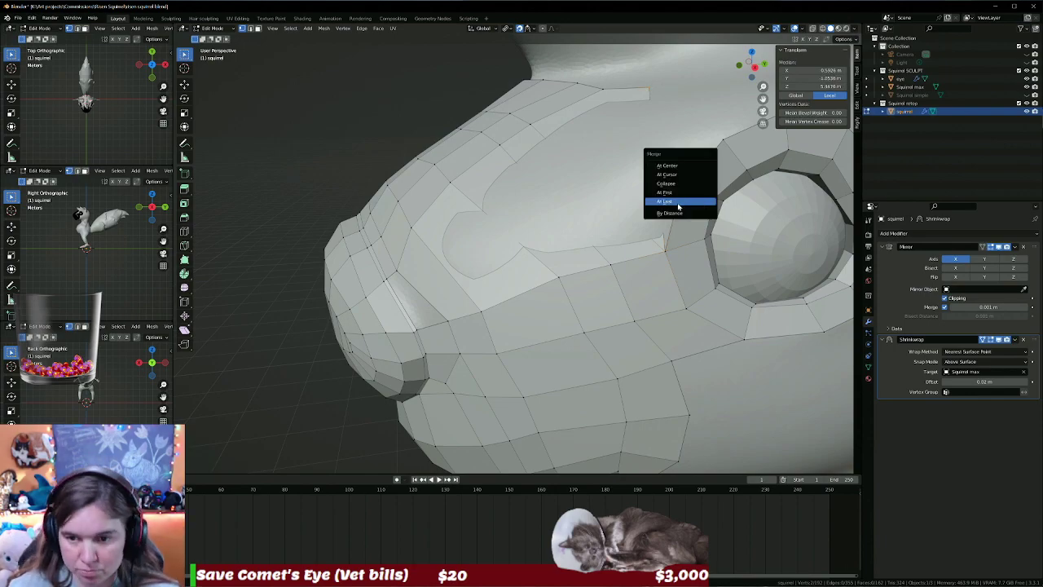
left_click(681, 204)
middle_click_drag(769, 217, 679, 199)
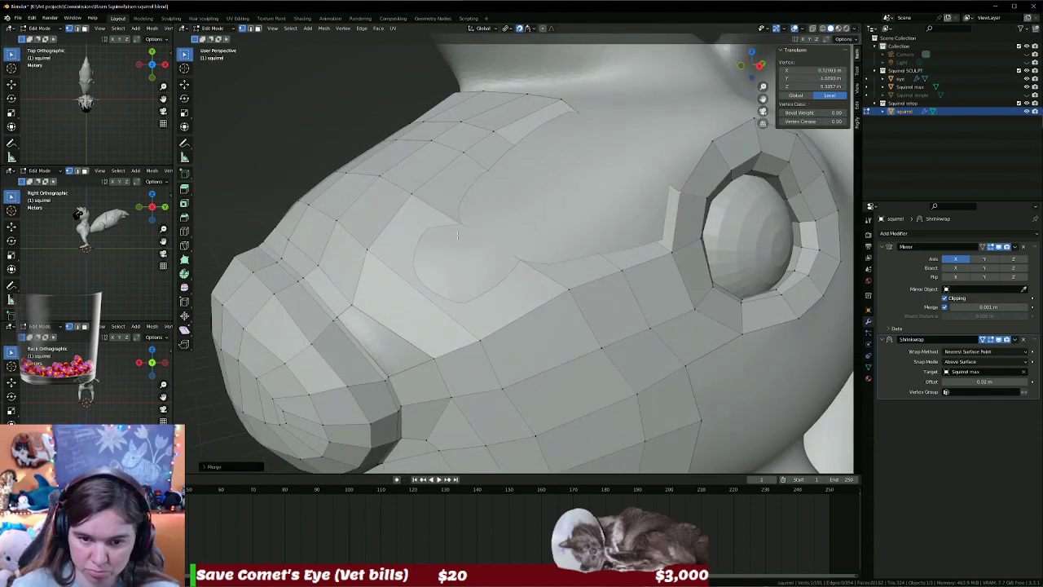
key("alt+a")
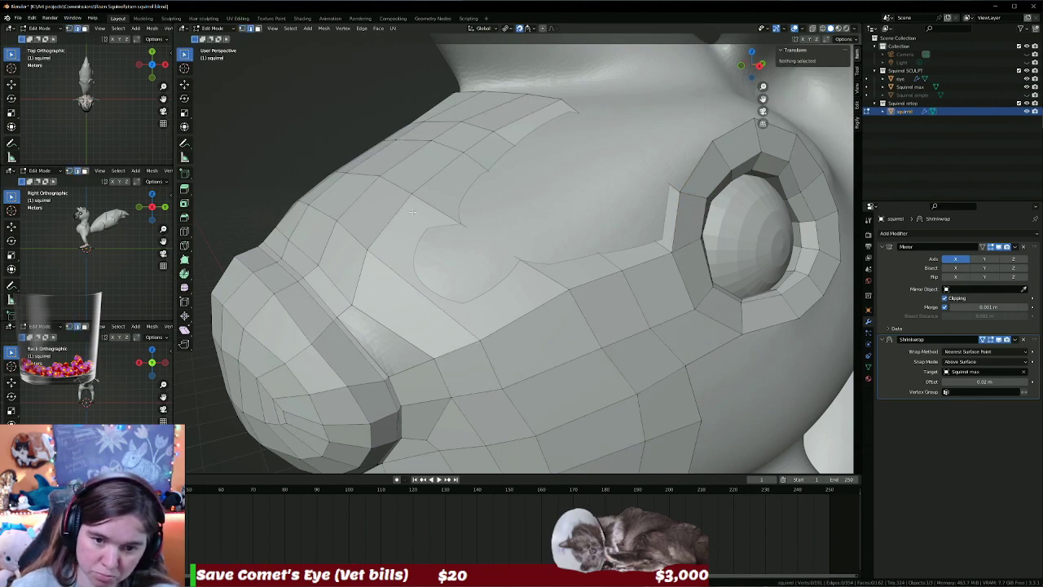
left_click(399, 208)
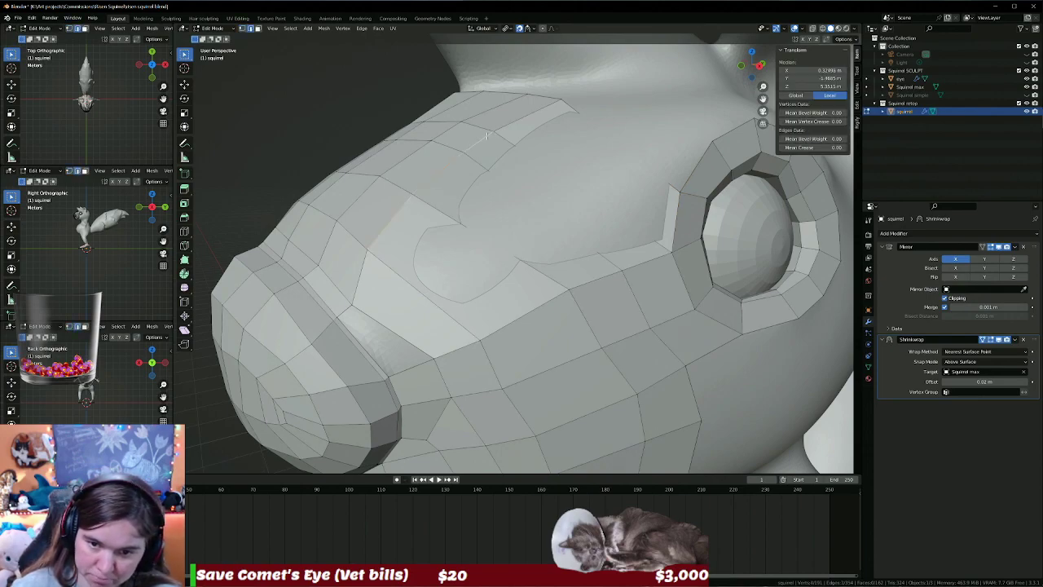
Slide the selected edge loop across the face and reposition a cheek vertex.
middle_click_drag(486, 136, 559, 211)
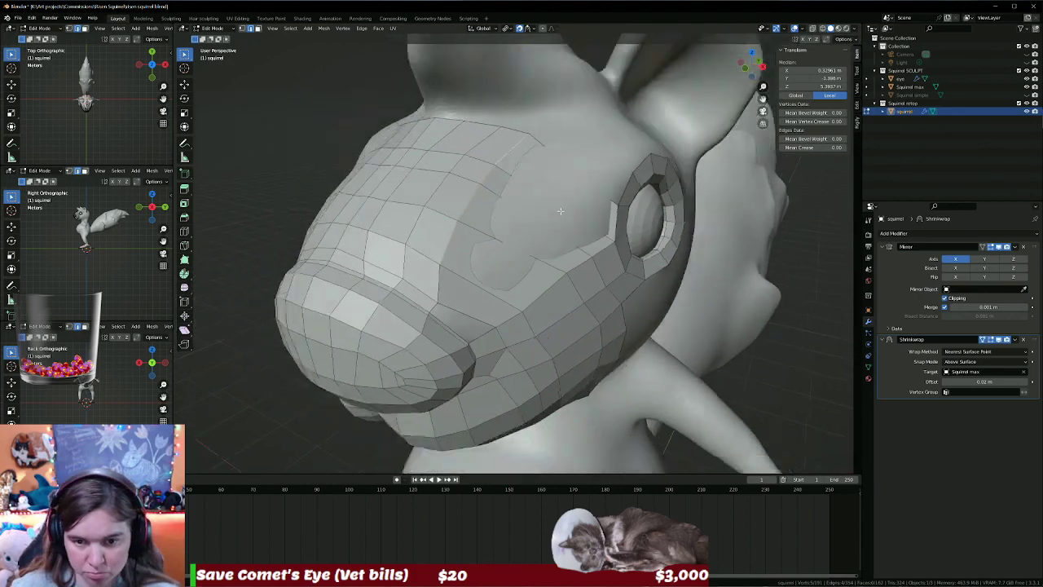
key("g")
key("g")
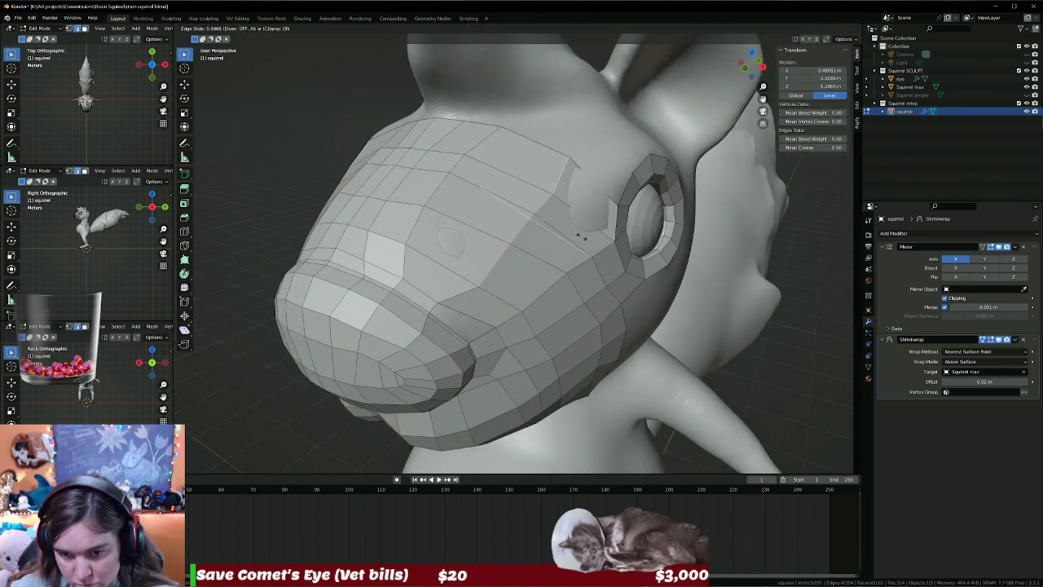
left_click(579, 236)
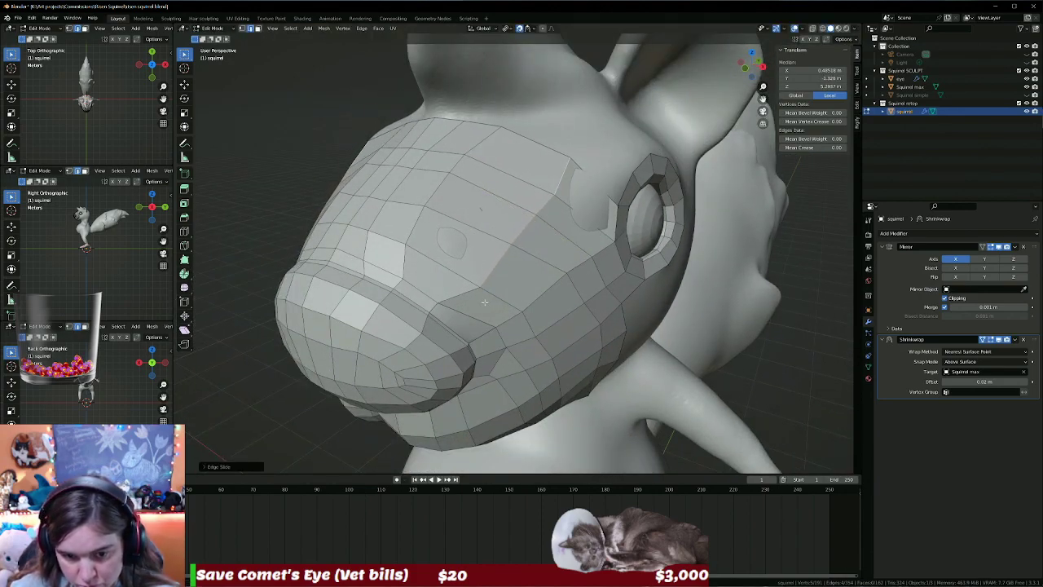
left_click(450, 323)
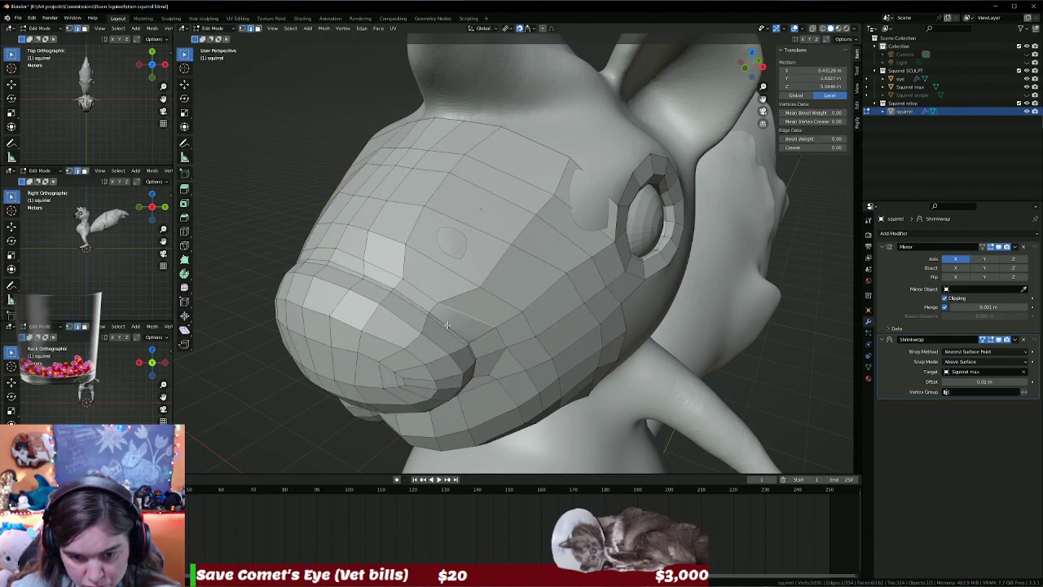
left_click(477, 332, "shift")
key("1")
left_click(448, 308)
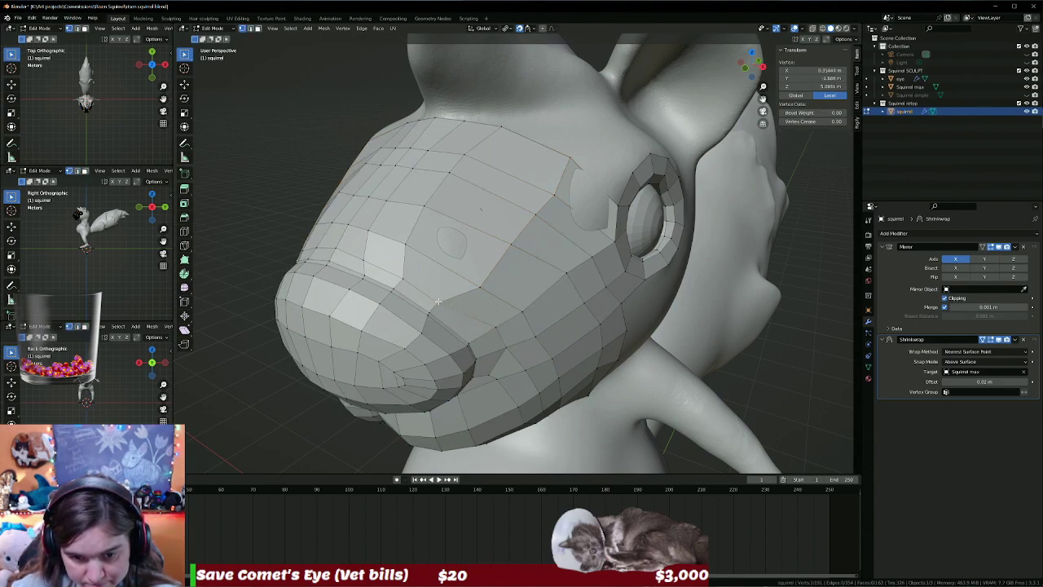
key("shift+v")
left_click(452, 306)
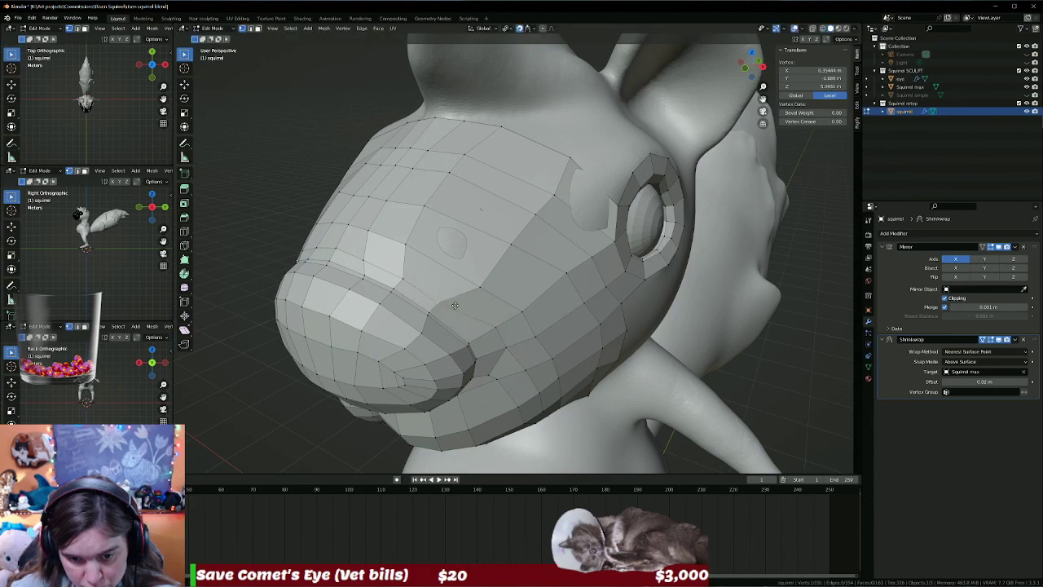
key("g")
left_click(480, 310)
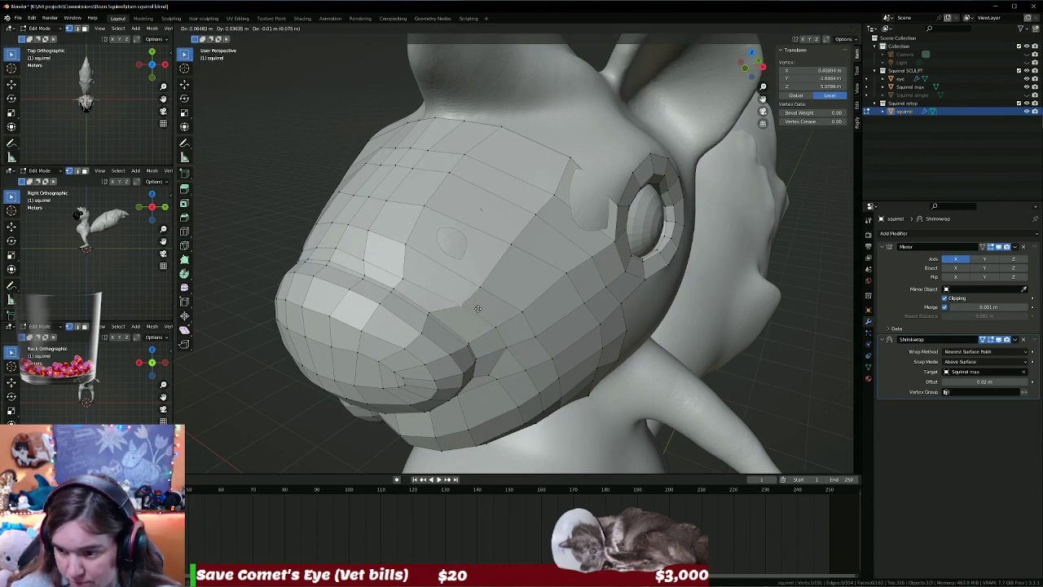
Move three snout vertices up and to the left to even out the quads.
middle_click_drag(497, 318, 481, 323)
scroll(457, 326, "up", 2)
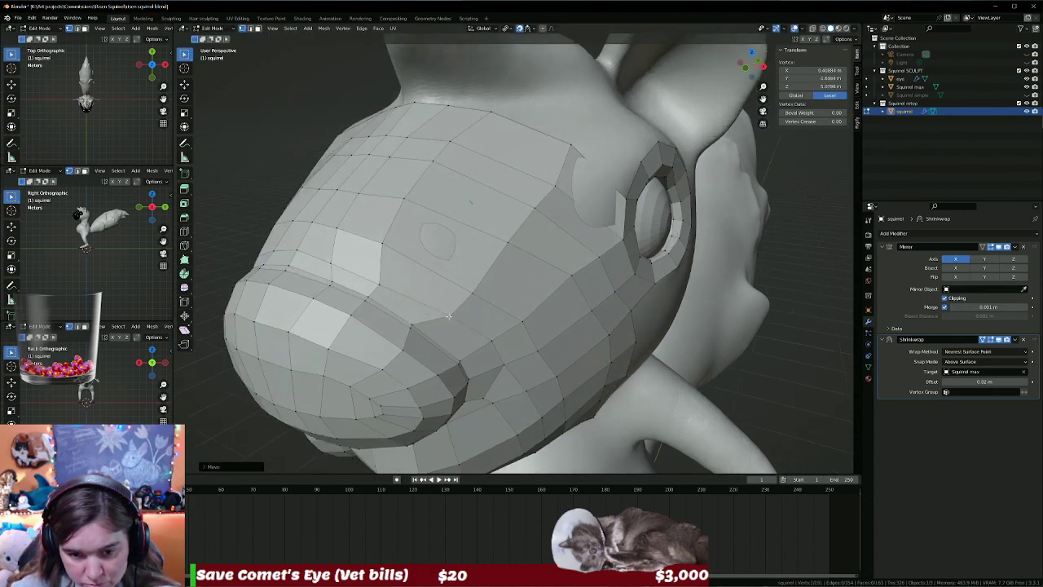
scroll(448, 328, "up", 2)
scroll(445, 329, "up", 1)
key("g")
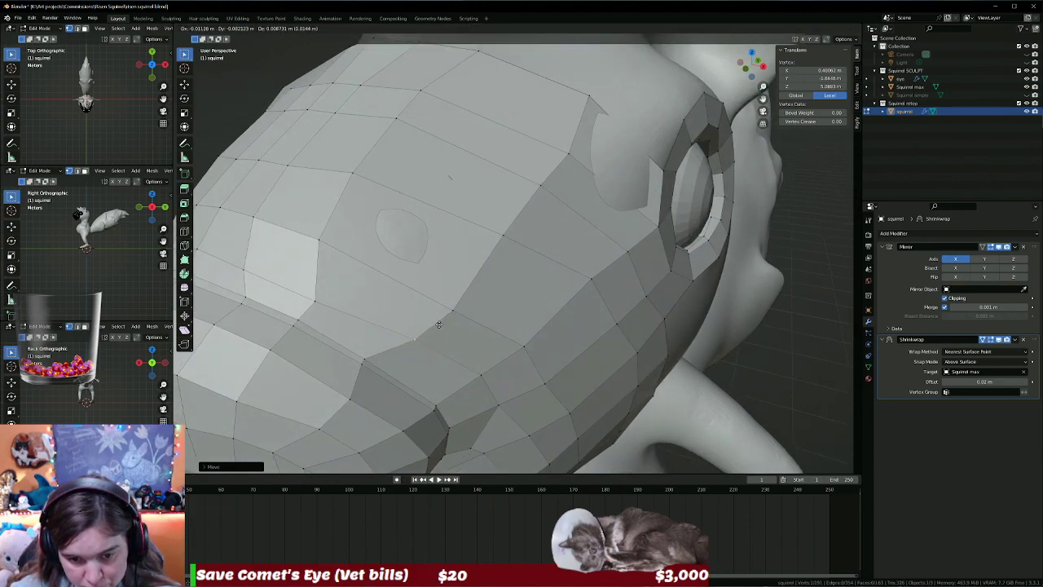
left_click(448, 312)
left_click(448, 312)
key("g")
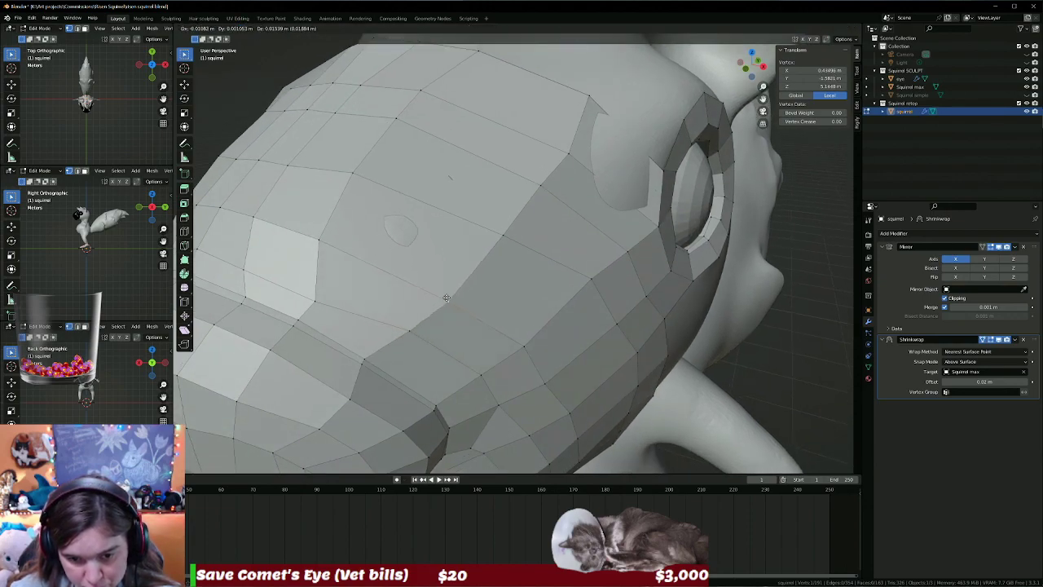
left_click(419, 319)
left_click(409, 330)
key("g")
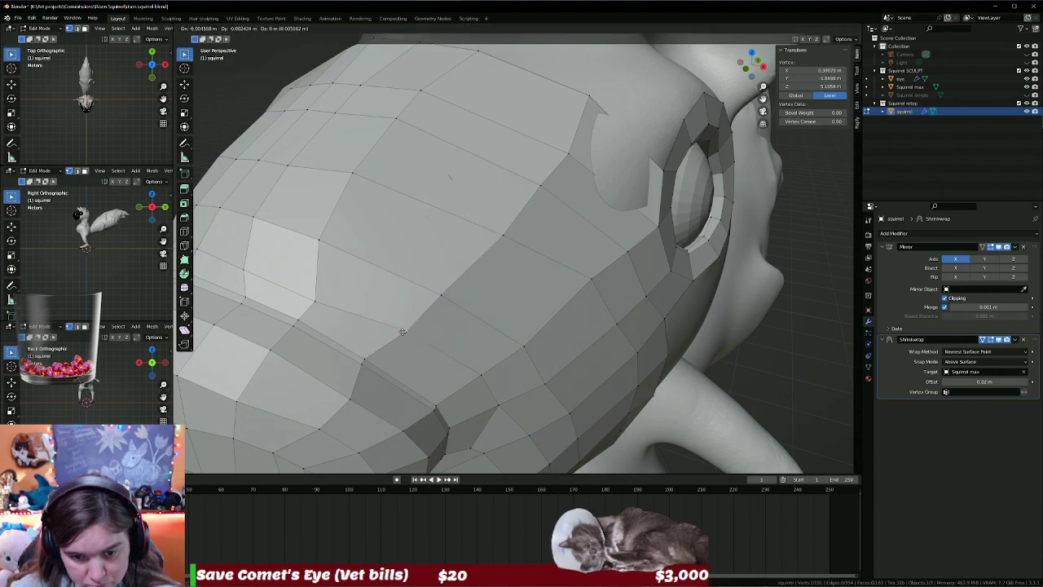
left_click(398, 332)
Reposition a vertex at the top of the snout and two neighbouring snout vertices.
left_click(568, 154)
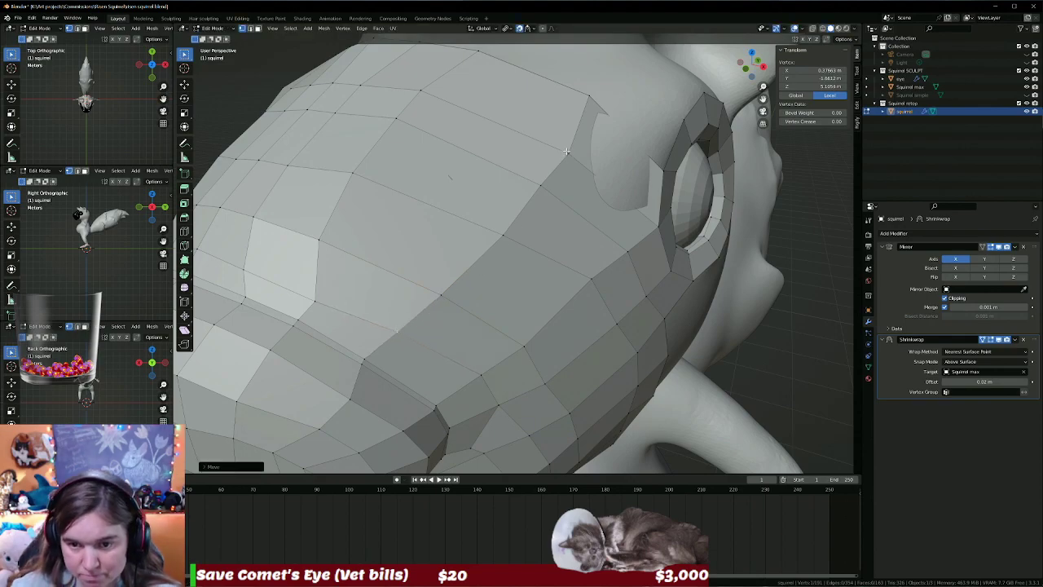
key("g")
left_click(583, 167)
middle_click_drag(666, 160, 611, 137)
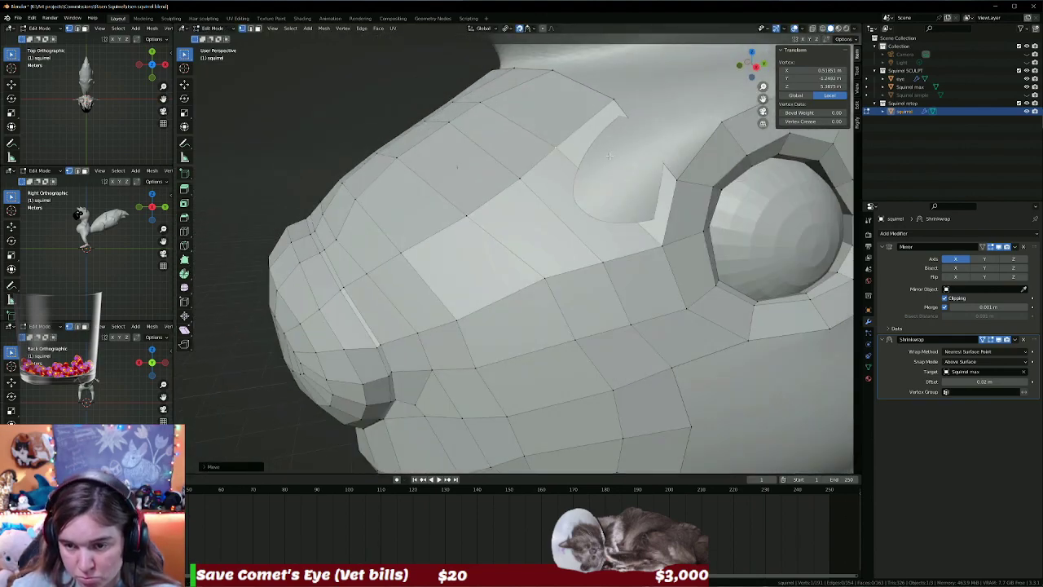
left_click(417, 329)
key("g")
left_click(413, 318)
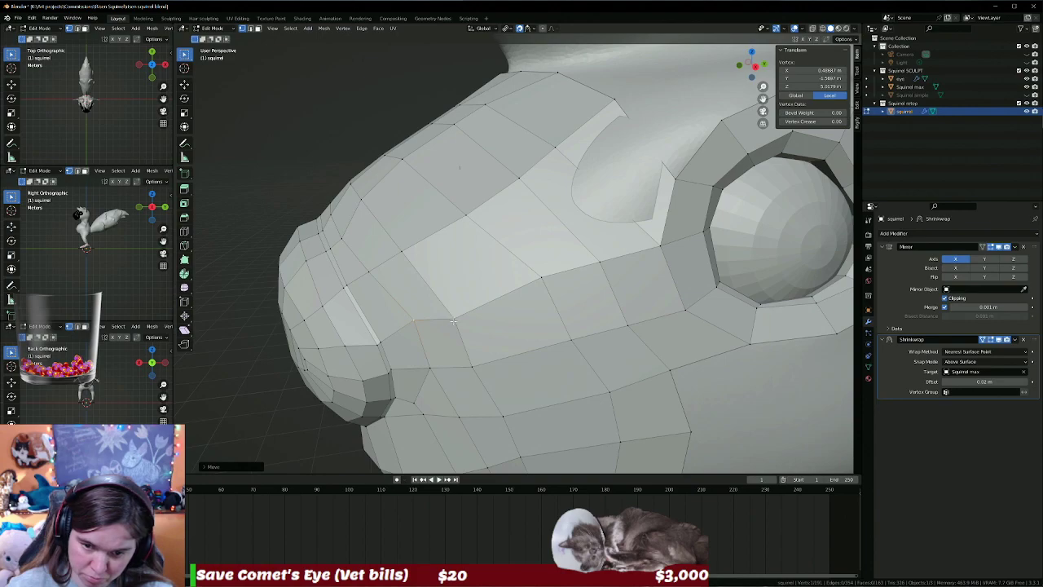
left_click(454, 321)
key("g")
left_click(471, 291)
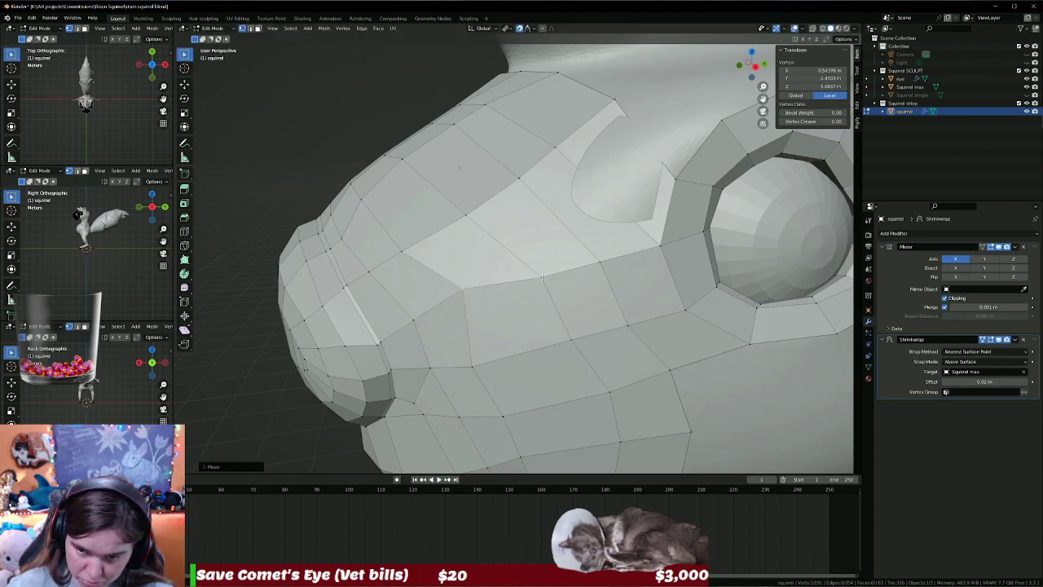
Raise a lower-cheek vertex and shift a lower snout vertex up and to the right.
left_click(542, 278)
key("g")
left_click(537, 255)
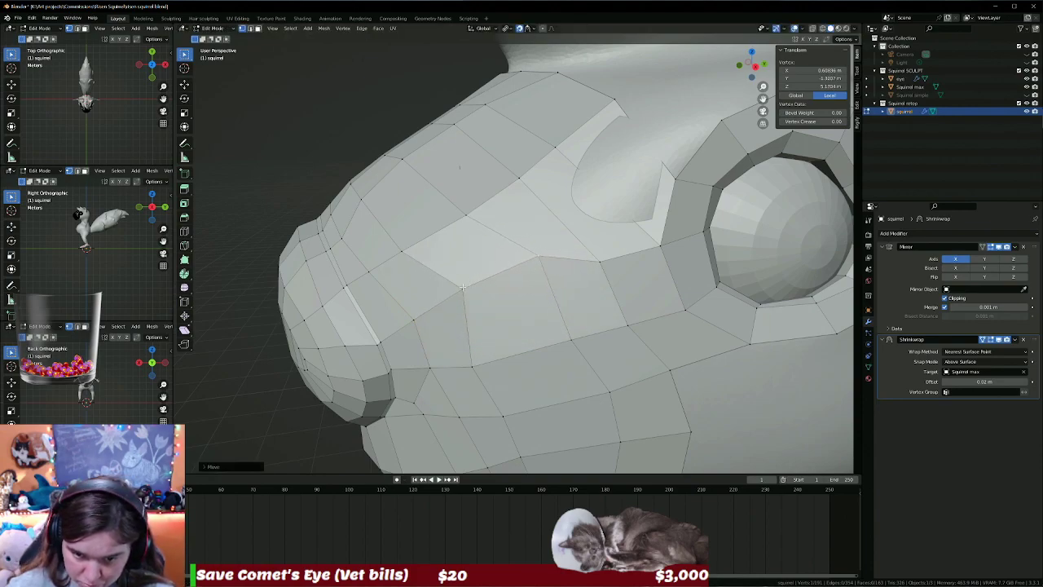
left_click(473, 368)
key("g")
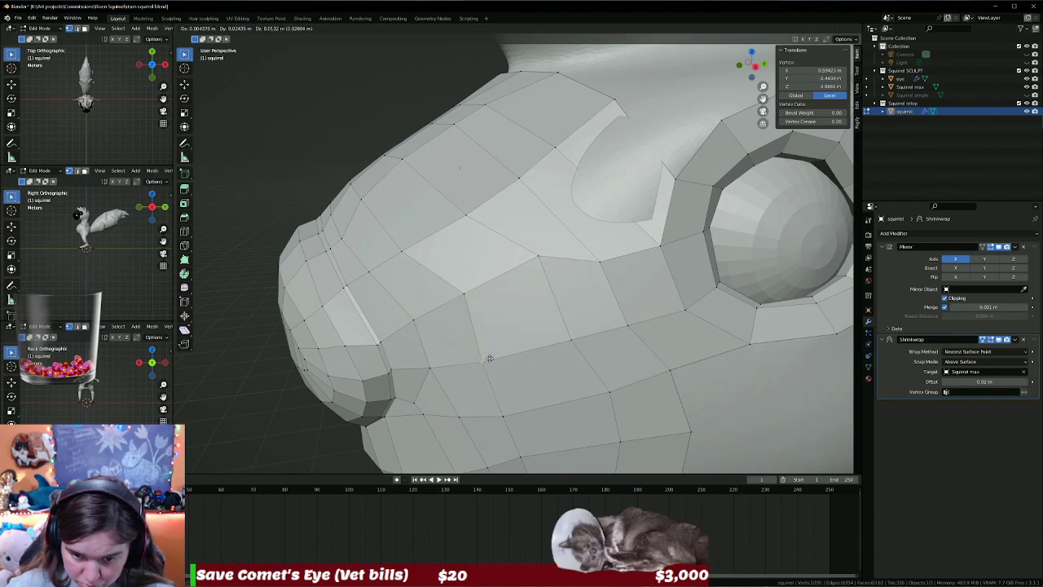
left_click(494, 357)
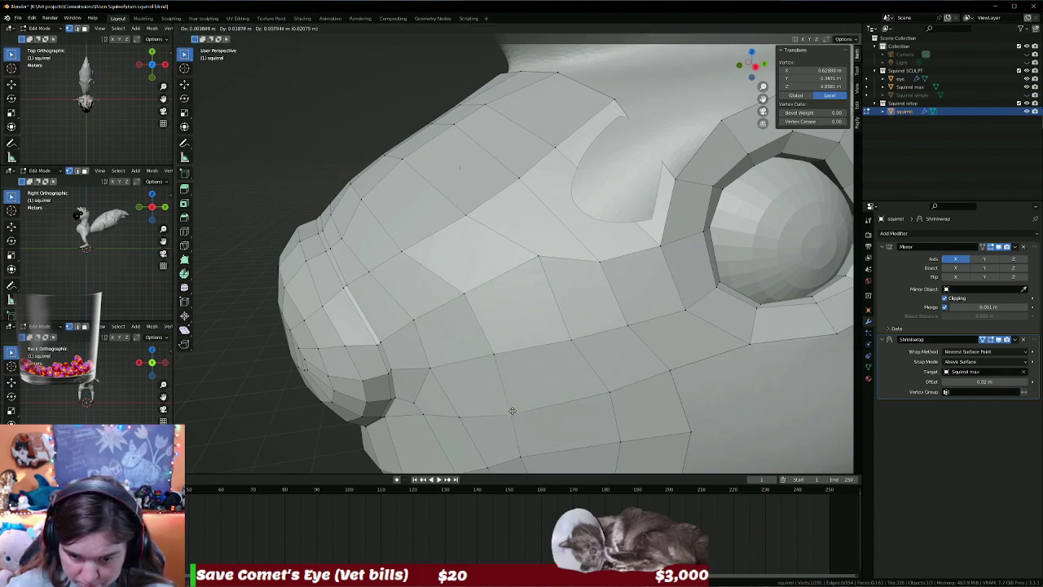
Reposition vertices on the lower snout, cheek and beside the eye socket.
mouse_move(581, 413)
middle_mouse_down()
mouse_move(564, 257)
mouse_move(538, 278)
middle_mouse_up()
left_click(520, 291)
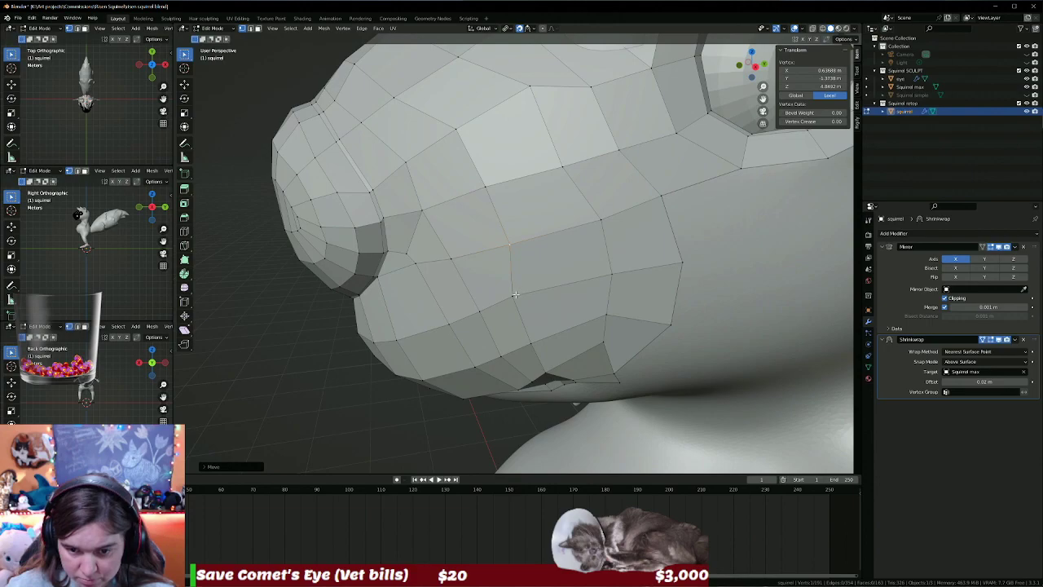
middle_click_drag(566, 244, 562, 350)
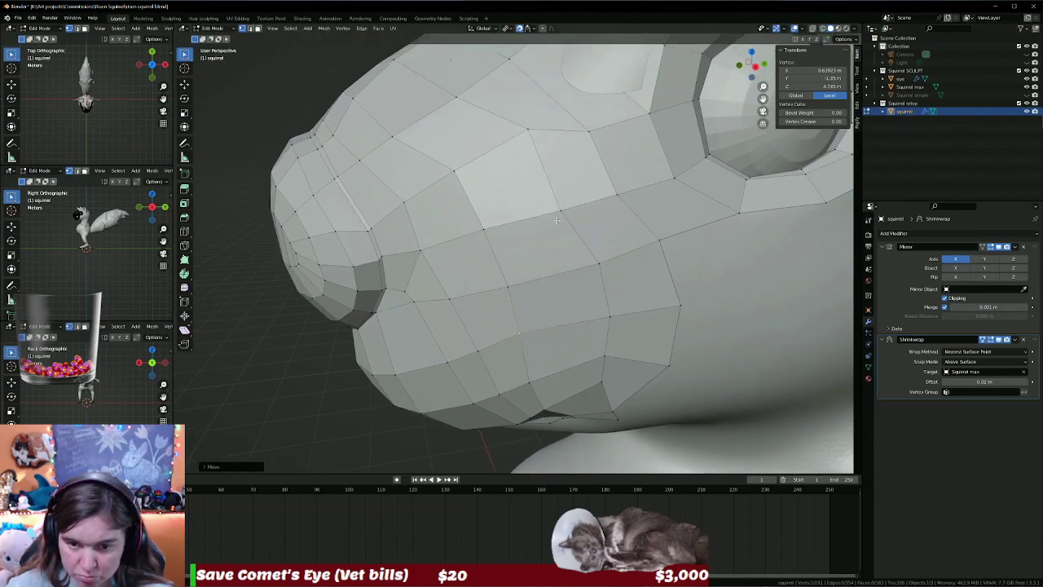
left_click(562, 356)
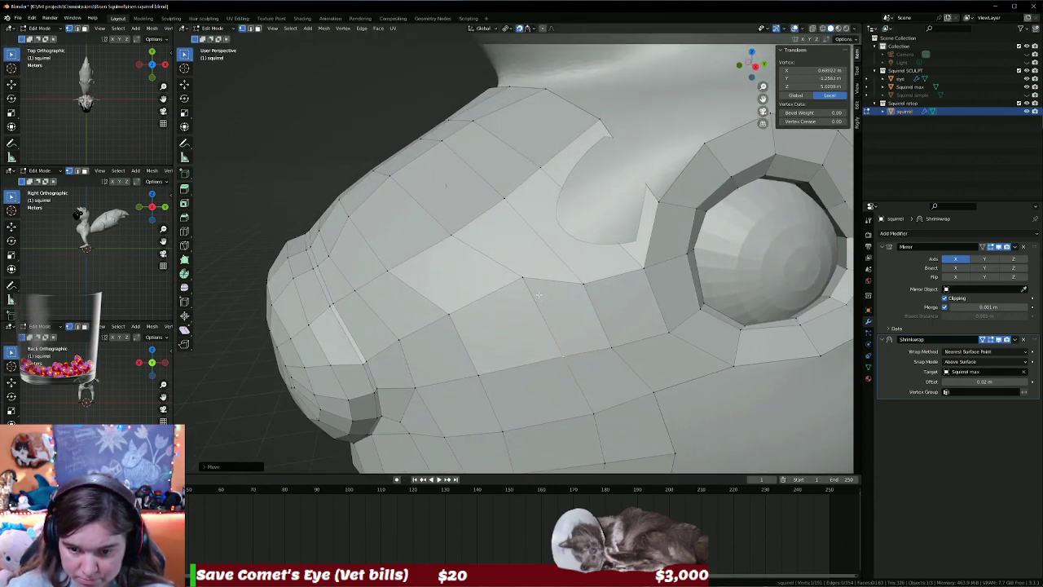
left_click_drag(585, 282, 588, 255)
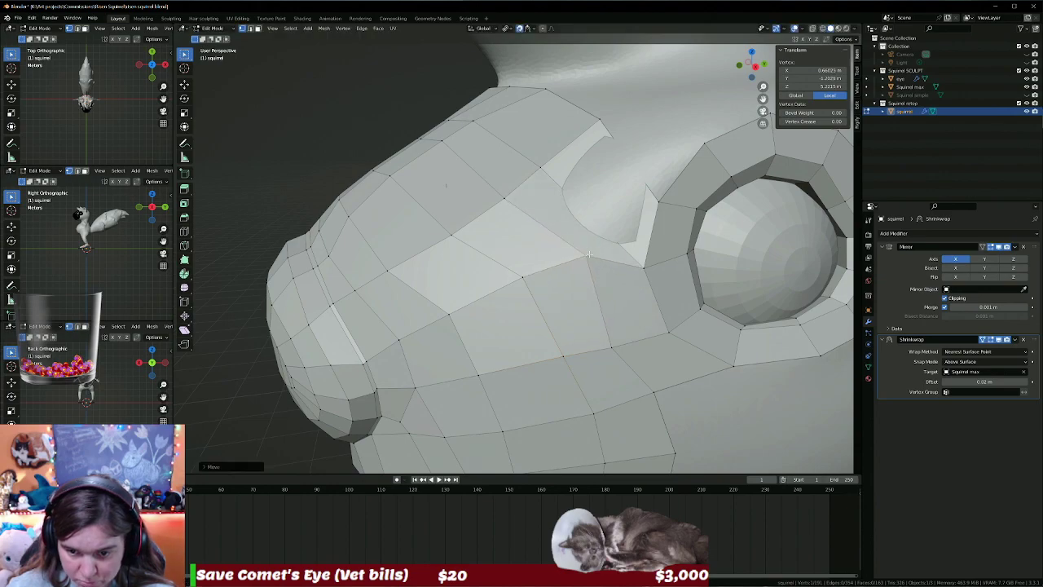
left_click(644, 265)
key("g")
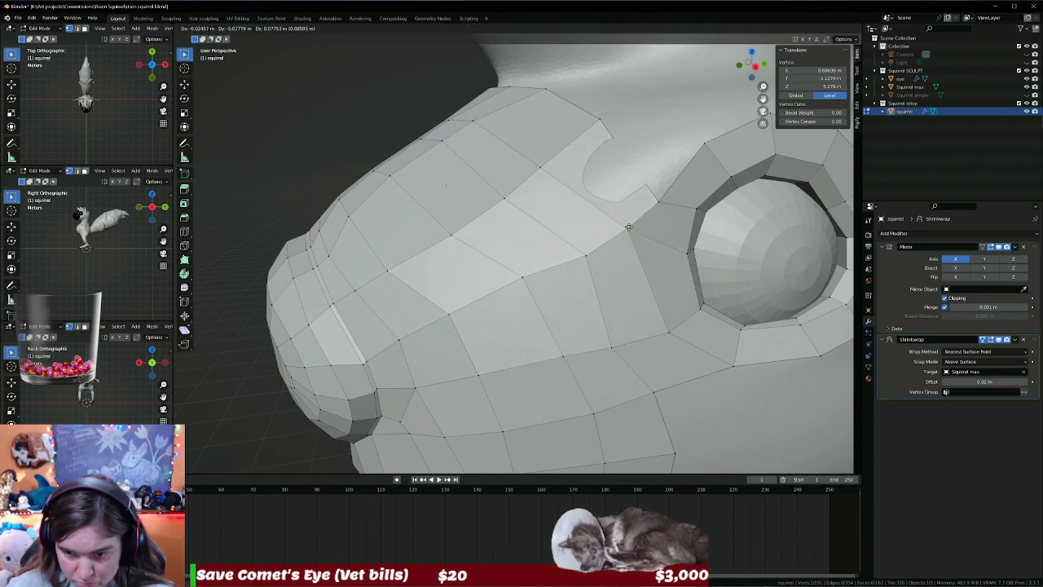
left_click(626, 238)
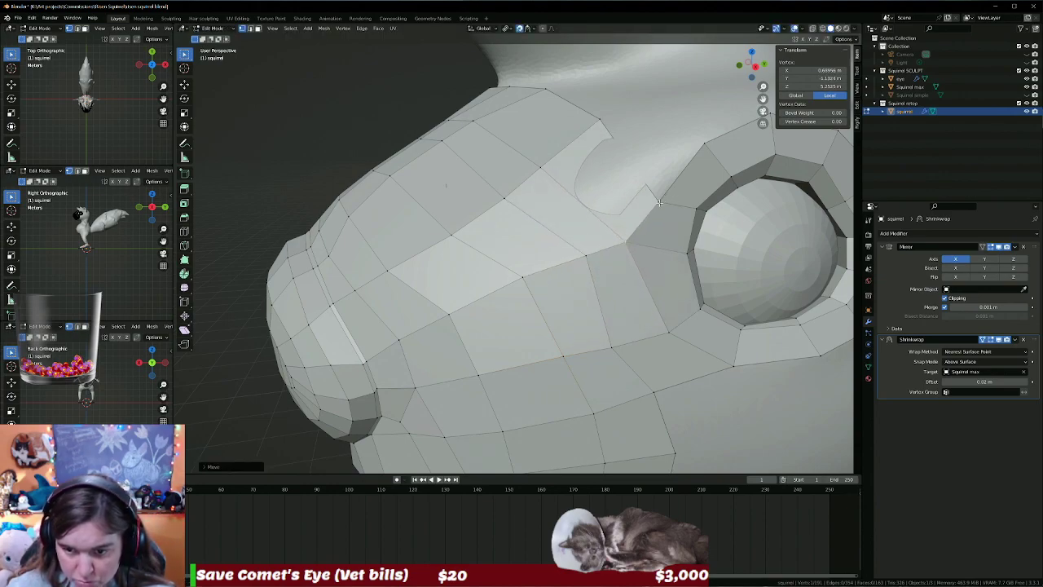
left_click_drag(658, 202, 605, 122)
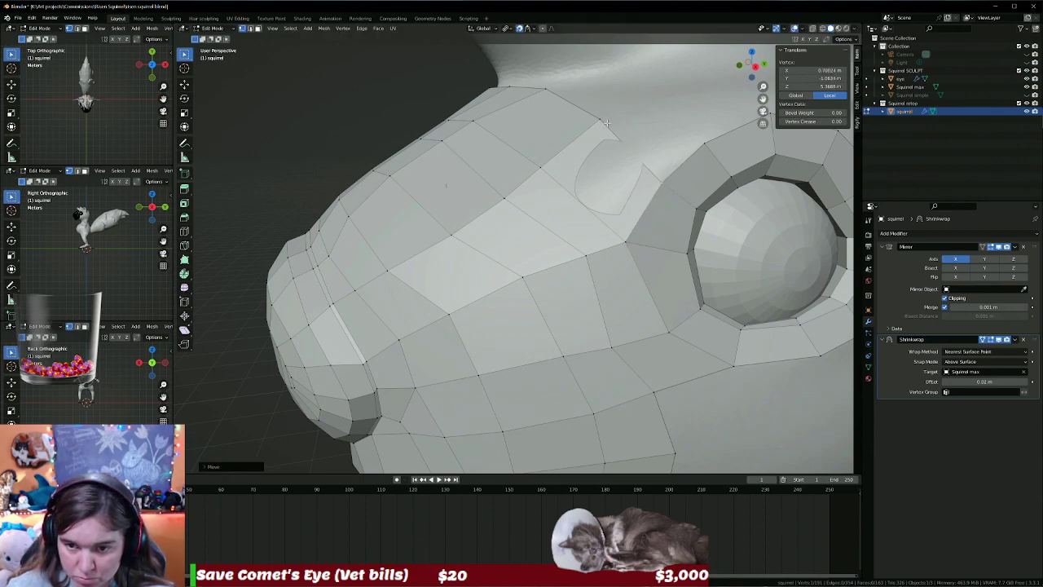
left_click_drag(505, 198, 642, 106)
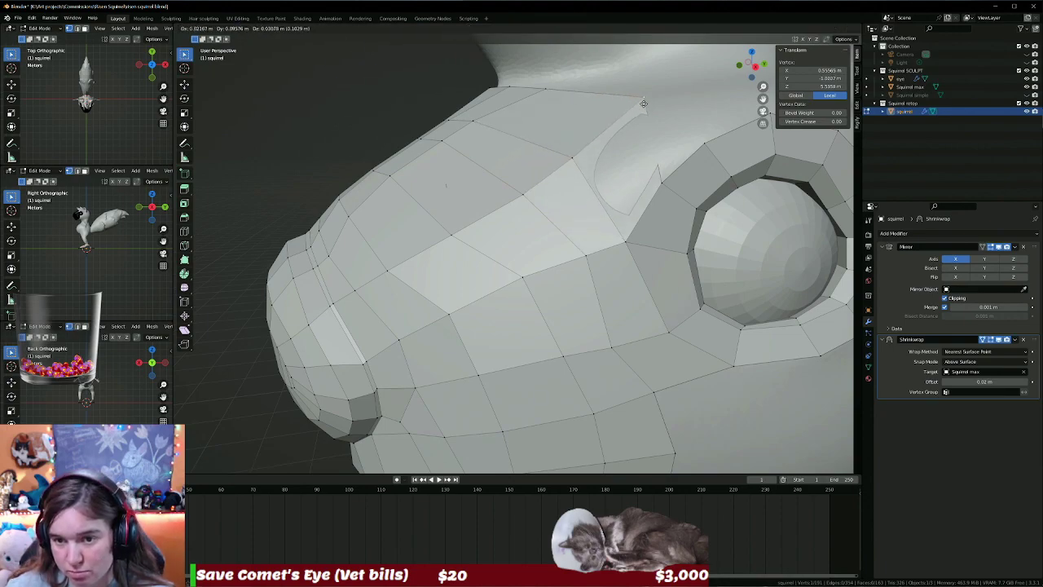
Move several eye-loop vertices into place around the eye.
scroll(548, 216, "up", 5)
scroll(547, 216, "down", 3)
scroll(538, 244, "down", 3)
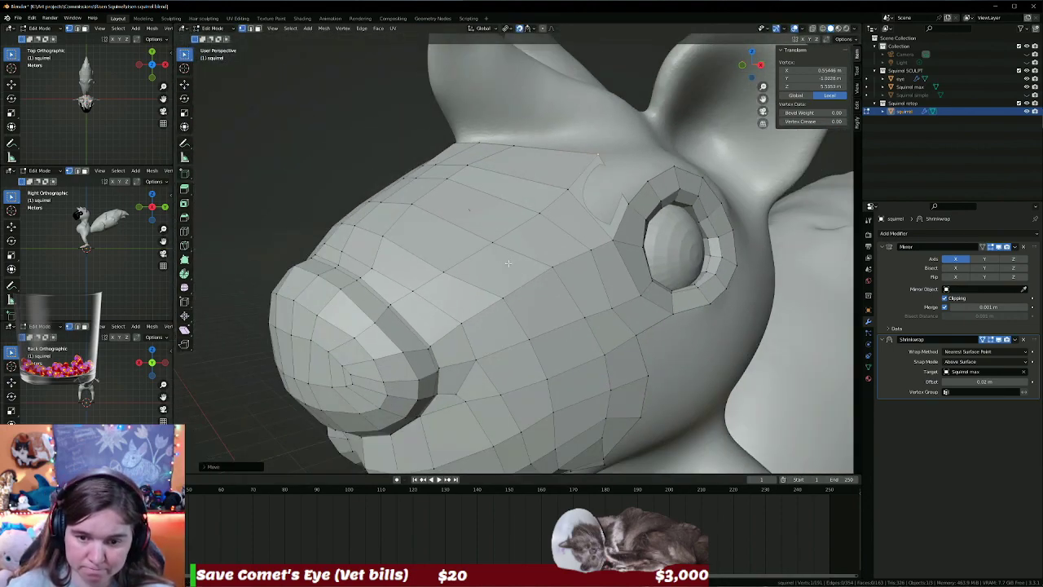
scroll(527, 292, "down", 2)
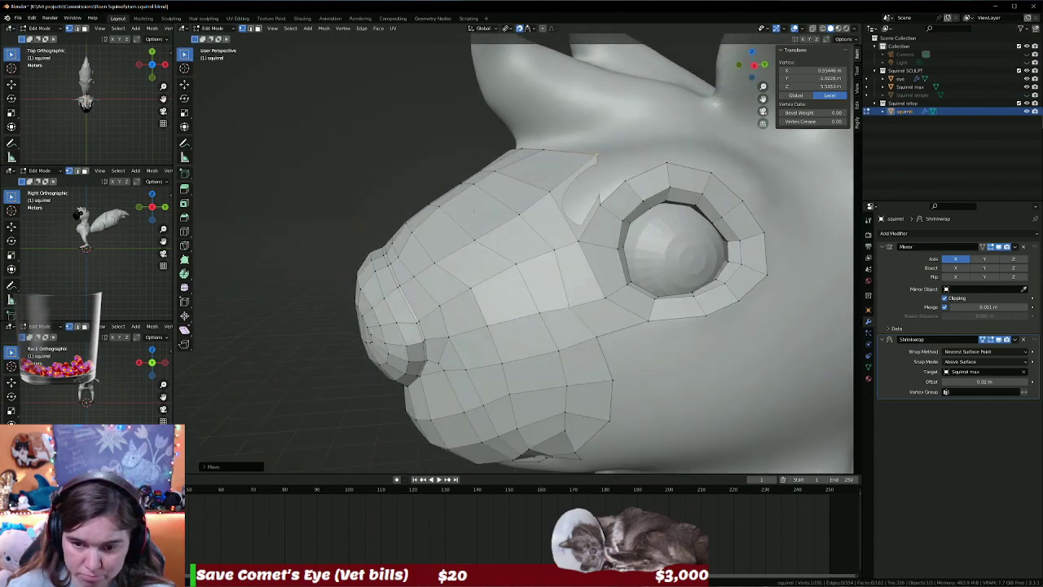
key("g")
left_click(611, 305)
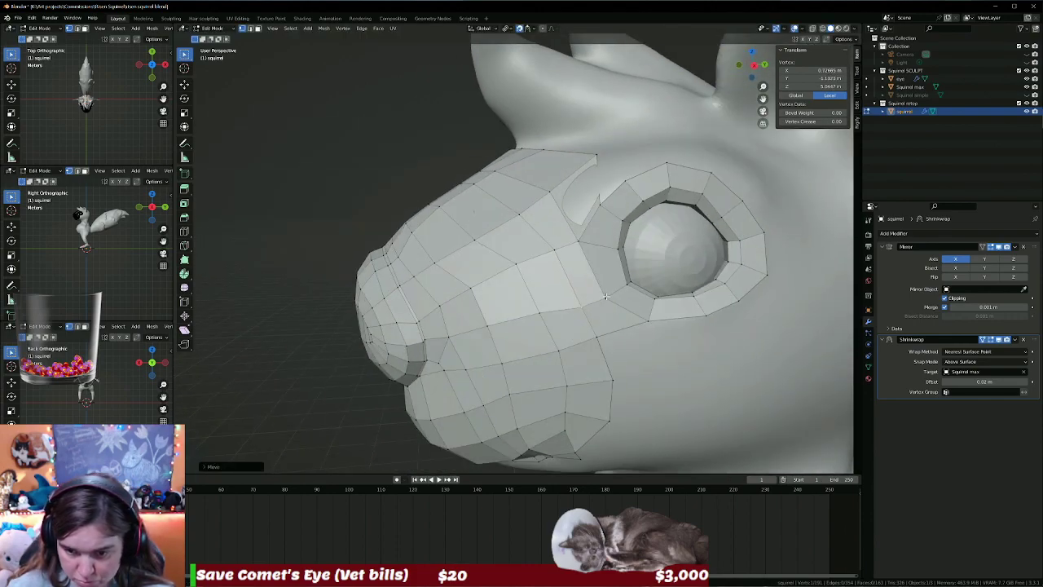
key("g")
left_click(609, 289)
key("g")
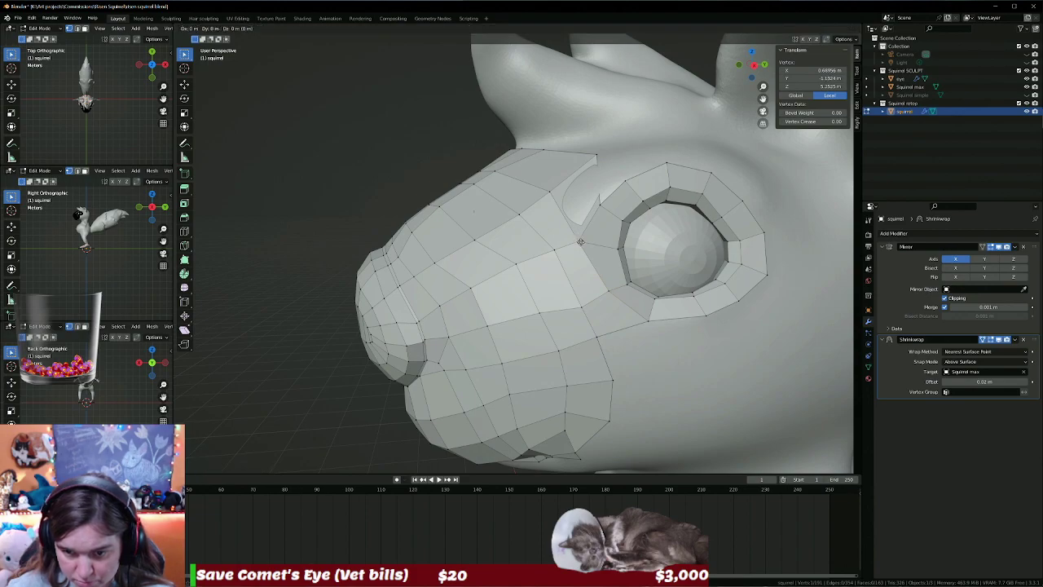
left_click(665, 212)
middle_click_drag(664, 212, 662, 192)
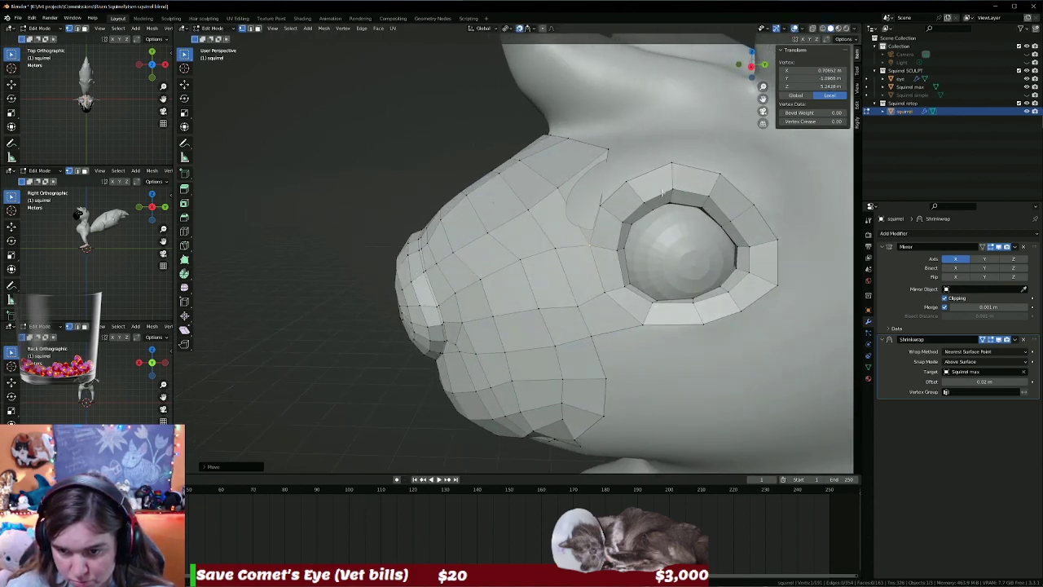
key("g")
left_click(666, 193)
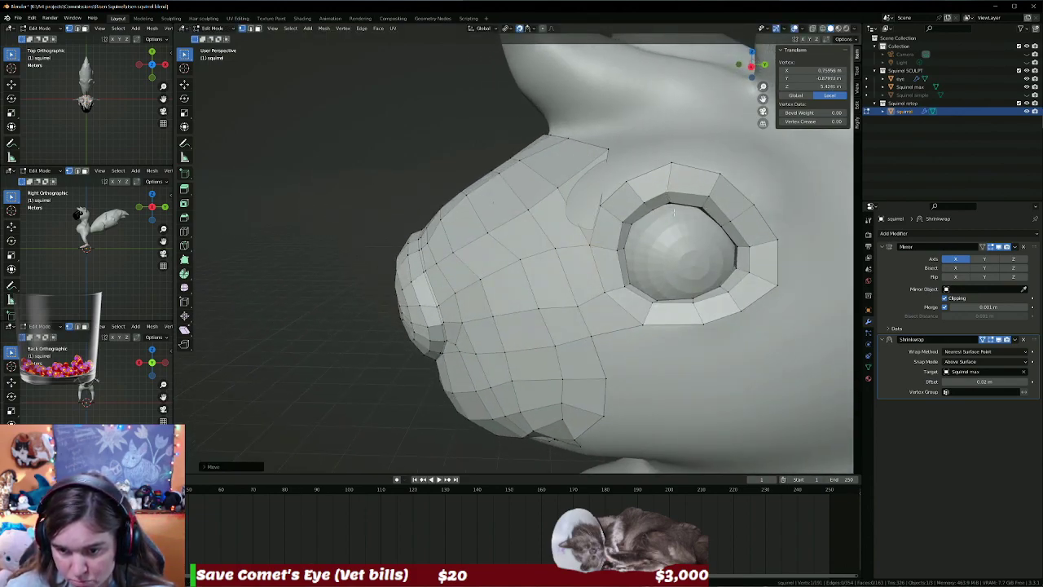
mouse_move(668, 212)
middle_mouse_down()
mouse_move(580, 264)
mouse_move(572, 235)
middle_mouse_up()
Delete the stray face beside the eye socket and check the gap.
left_click(572, 236)
left_click(562, 184)
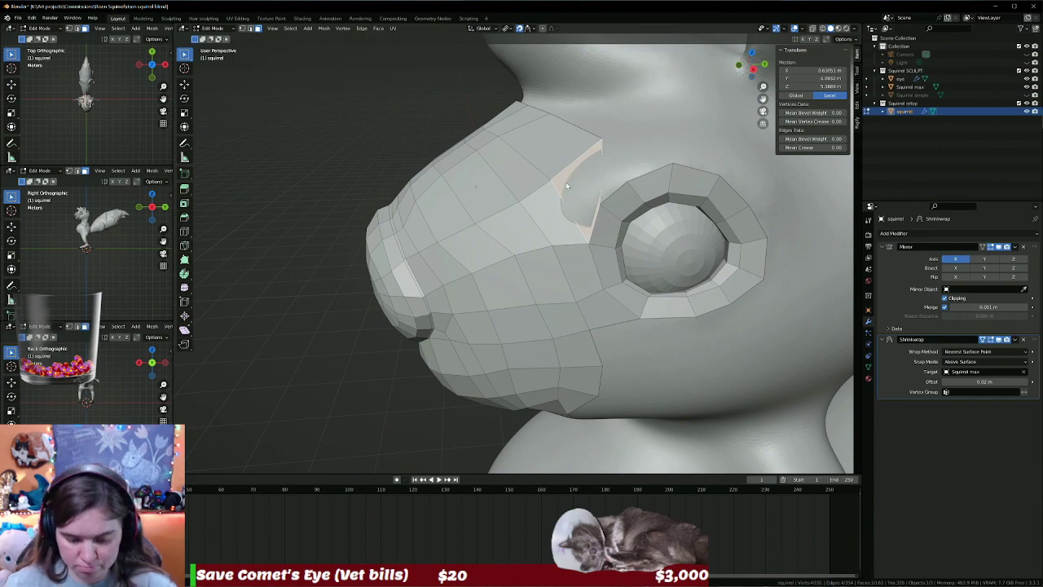
key("x")
left_click(556, 189)
mouse_move(556, 188)
middle_mouse_down()
mouse_move(621, 186)
mouse_move(600, 211)
middle_mouse_up()
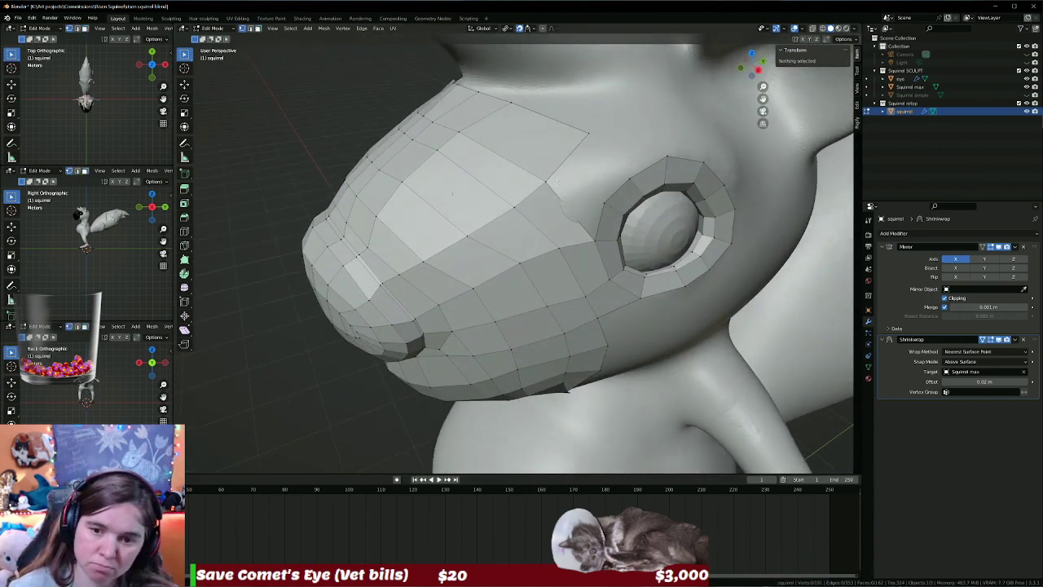
Start moving a vertex along the snout's upper edge.
left_click(544, 180)
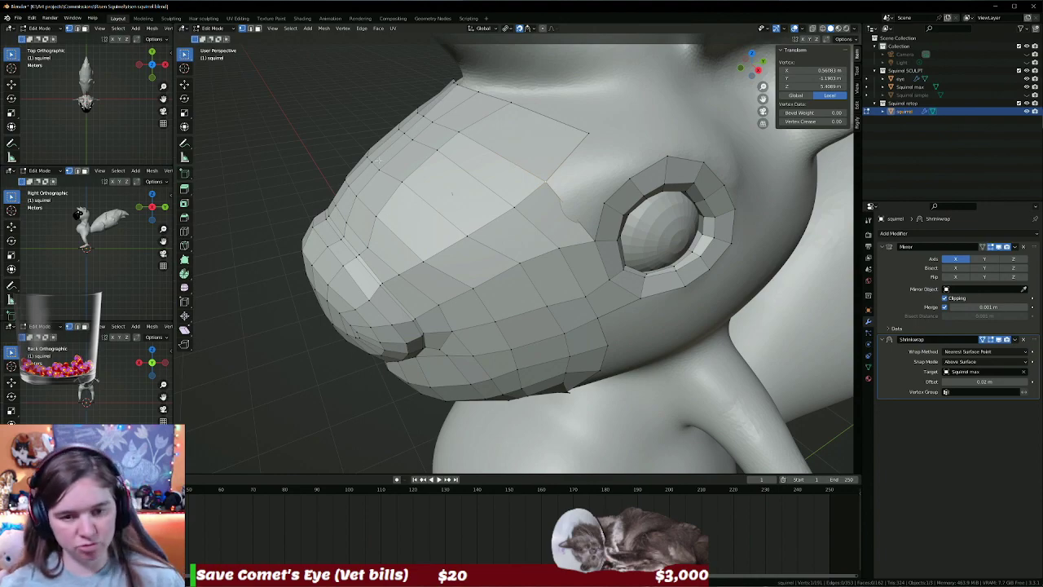
mouse_move(426, 218)
middle_mouse_down()
mouse_move(399, 214)
mouse_move(429, 220)
middle_mouse_up()
key("g")
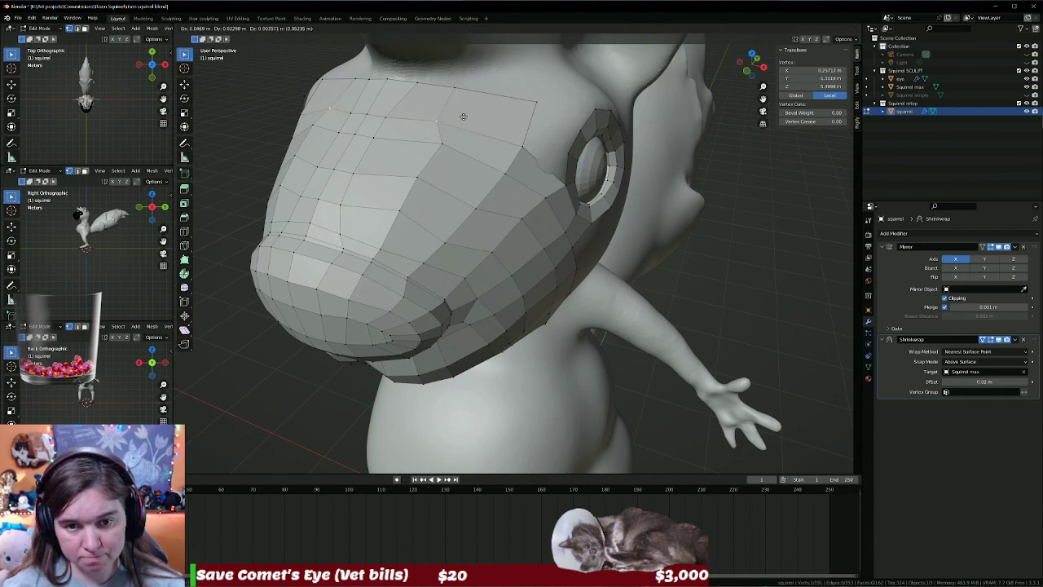
Reposition more vertices along the snout's top edge.
left_click(467, 118)
left_click(458, 88)
key("g")
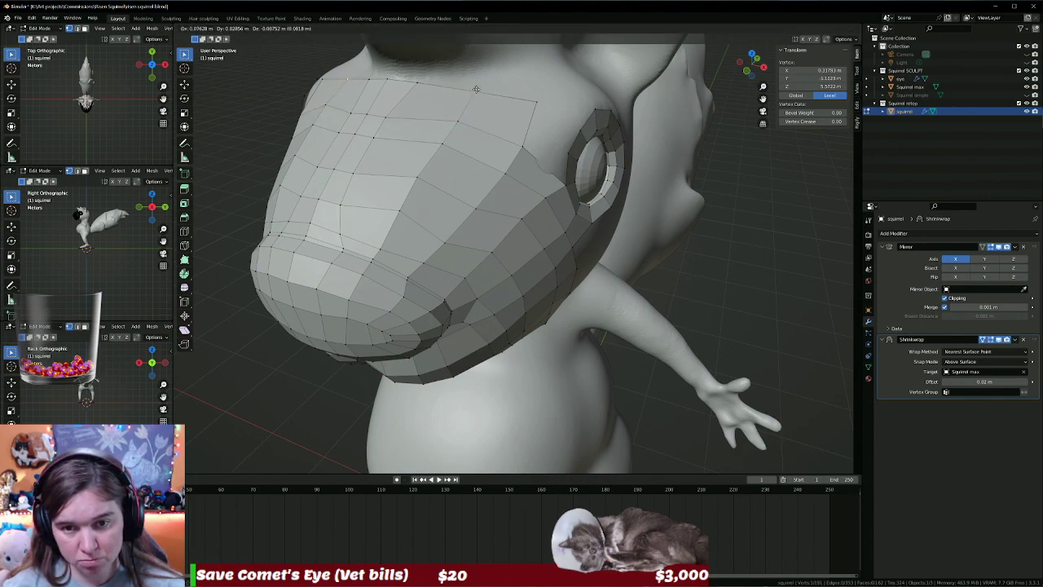
left_click(538, 98)
key("g")
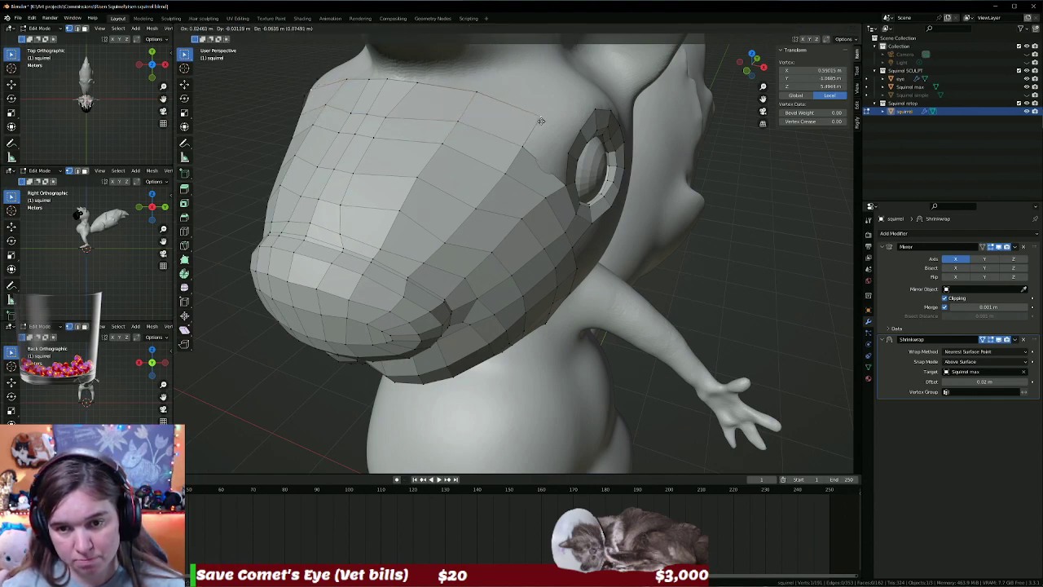
left_click(540, 120)
From a front view, shift forehead vertices lower and rightward to even the grid.
middle_click_drag(540, 120, 384, 155)
key("g")
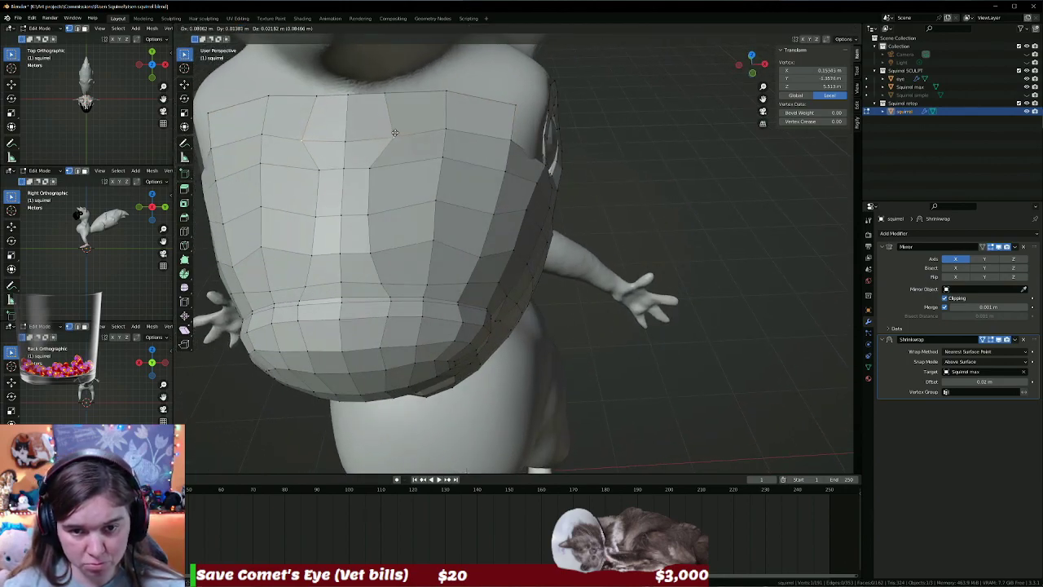
left_click(395, 132)
key("g")
left_click(367, 217)
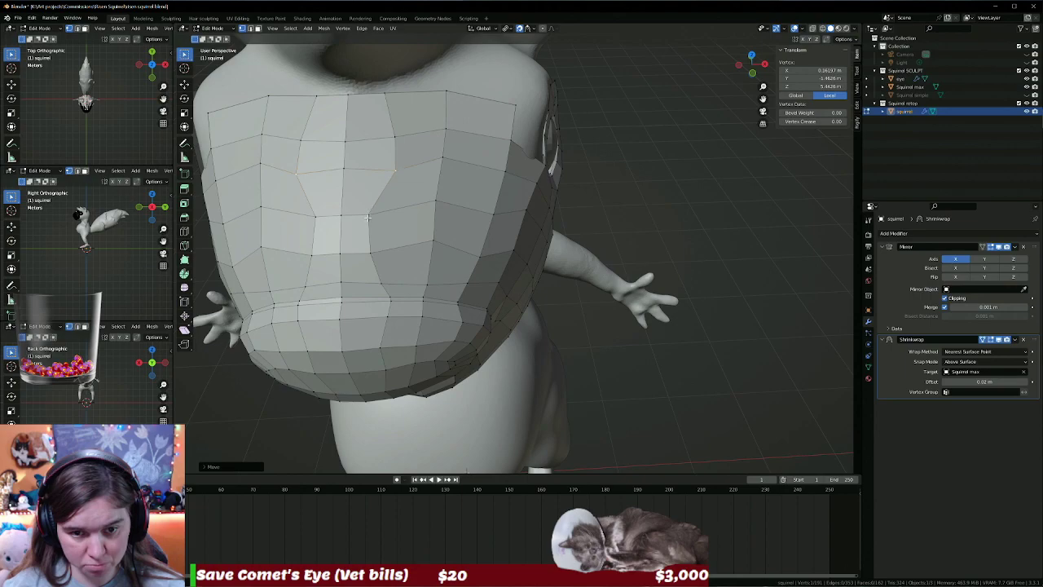
key("g")
left_click(391, 216)
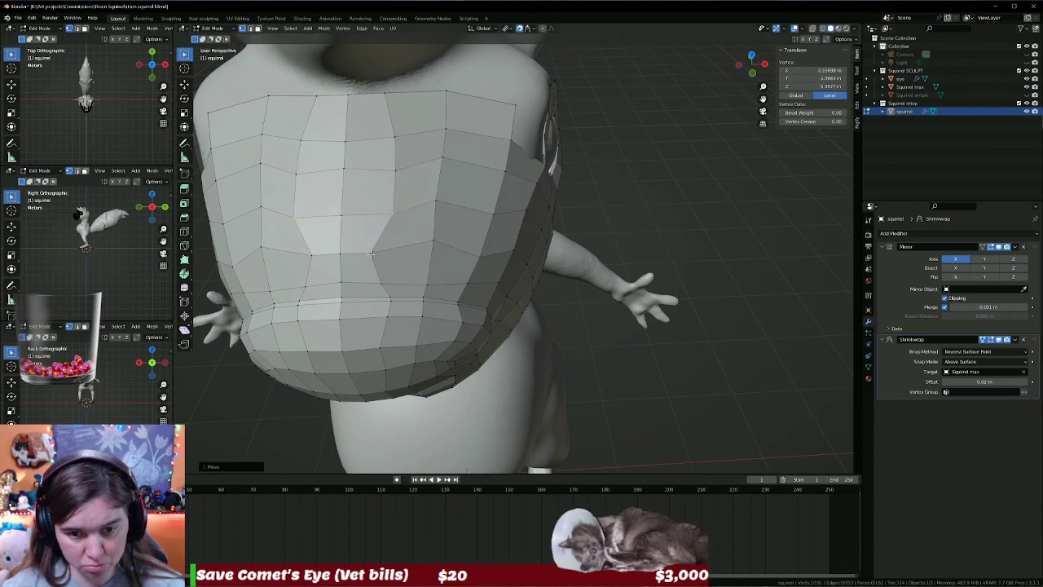
key("g")
left_click(395, 249)
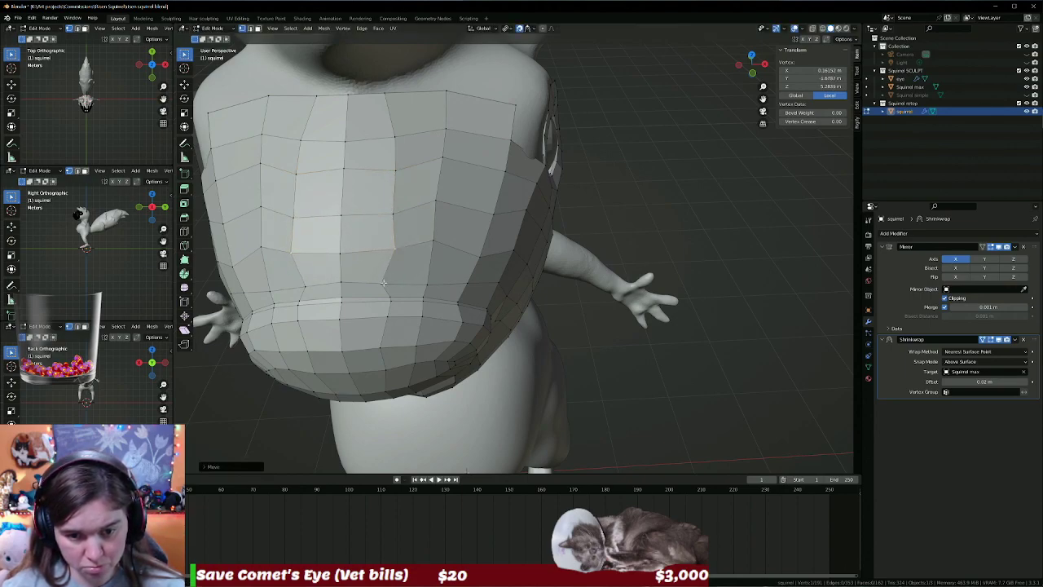
Fine-tune further forehead grid vertices, nudging one slightly down.
key("g")
left_click(394, 251)
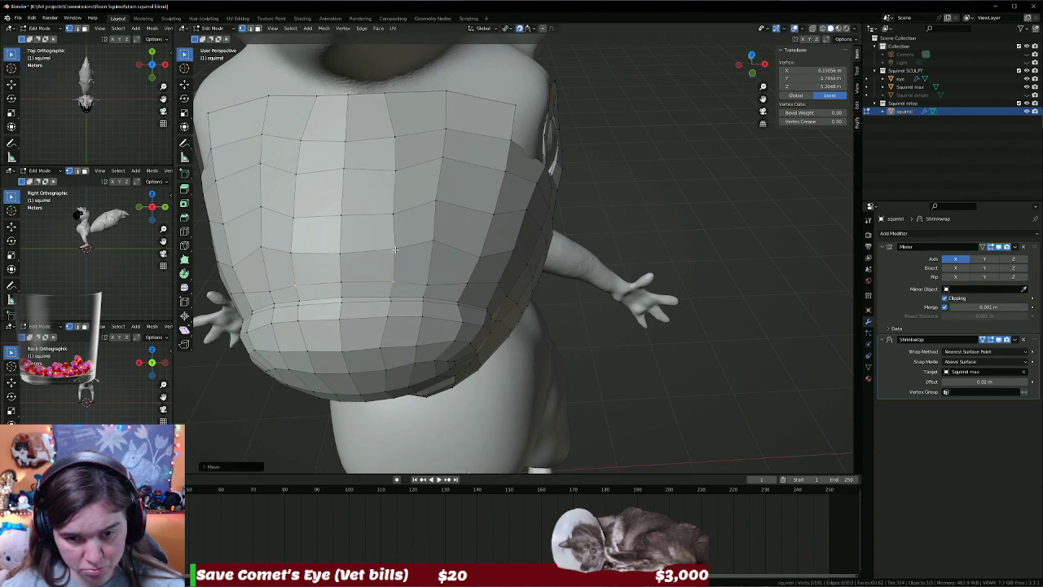
key("g")
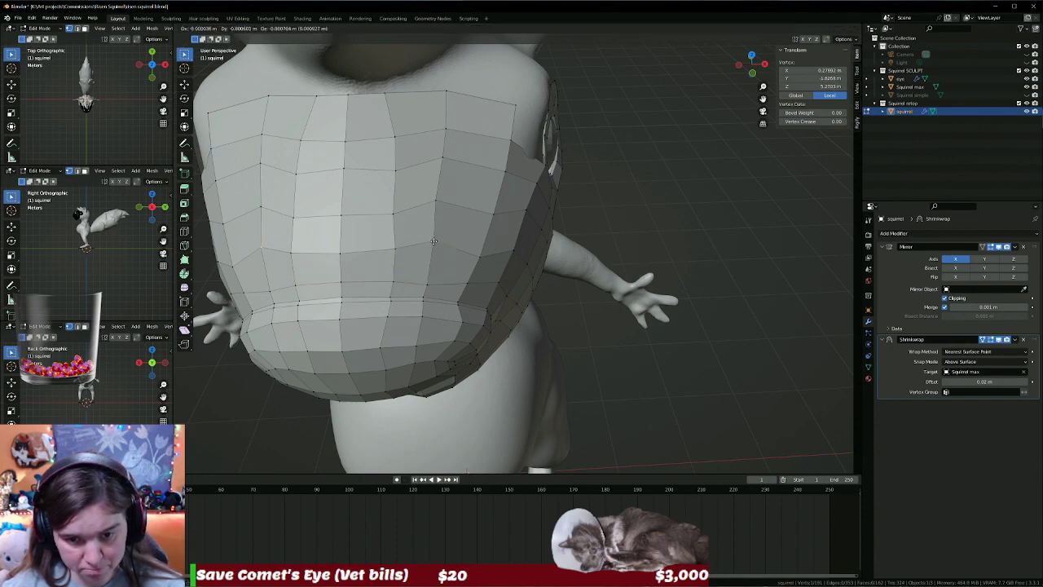
left_click(432, 242)
key("g")
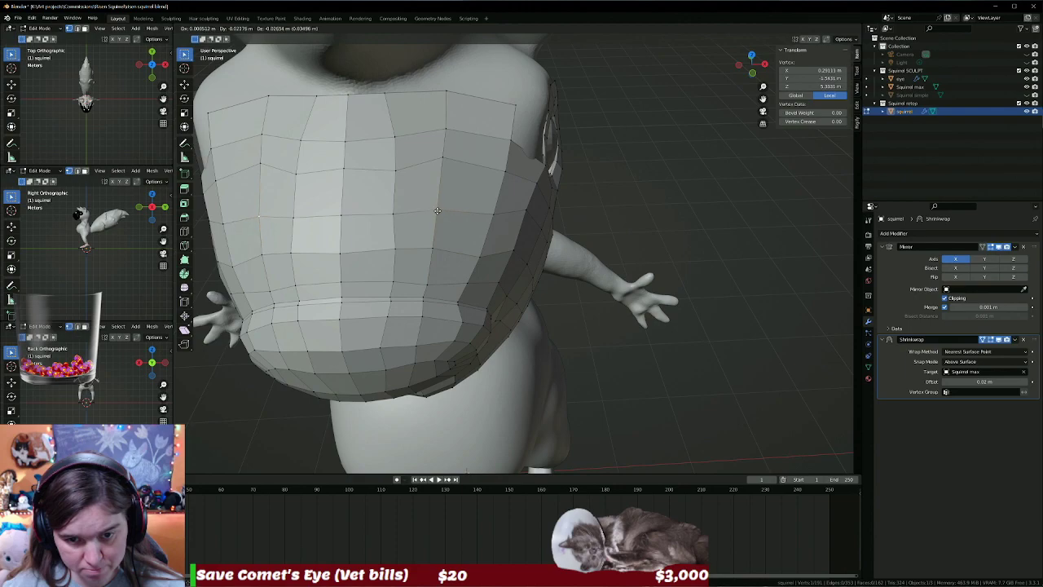
left_click(438, 200)
key("g")
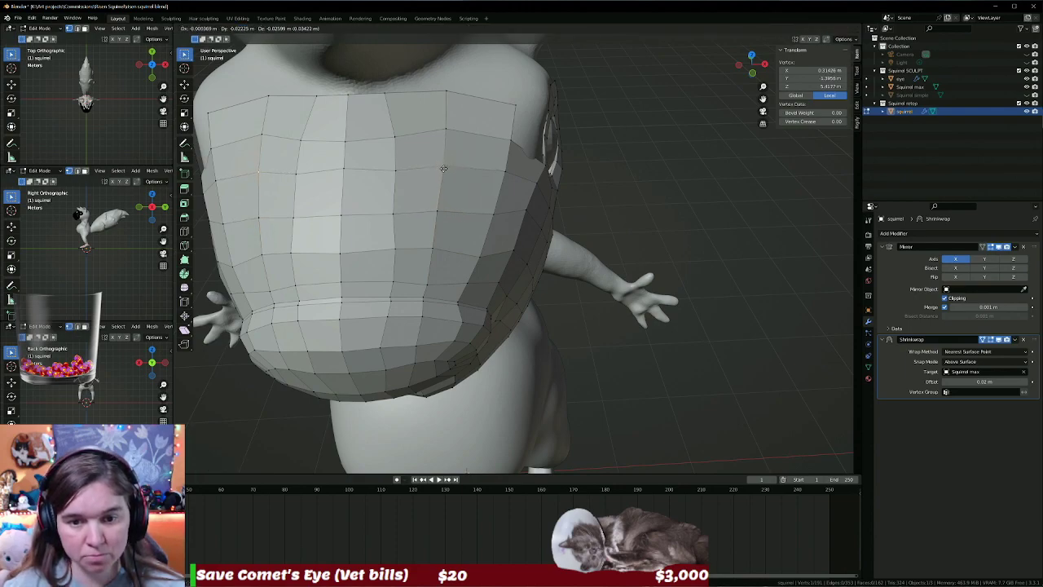
left_click(441, 170)
Nudge grid vertices up and near the top edge to smooth the quad flow.
left_click(390, 174)
key("g")
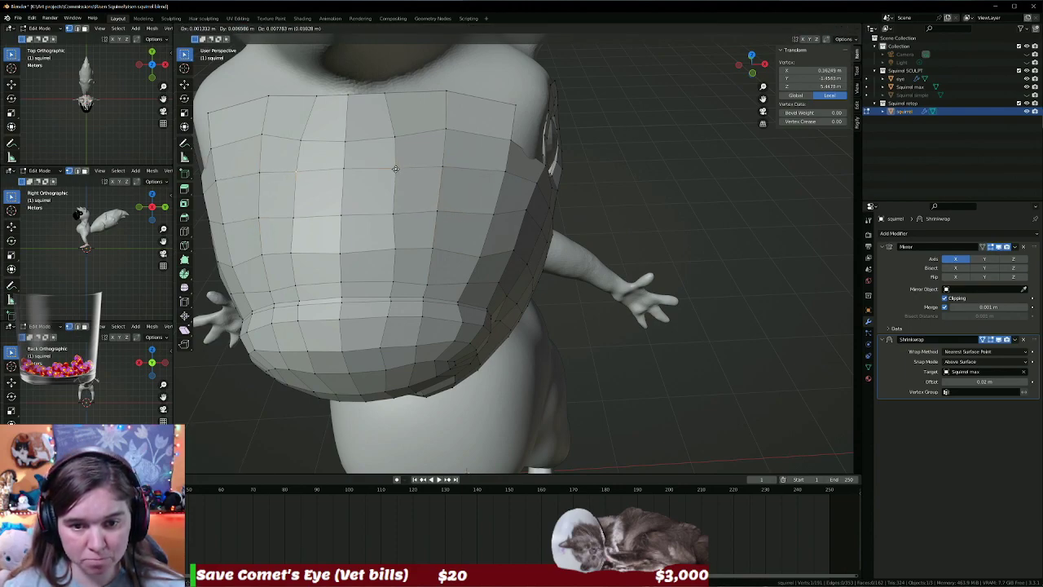
left_click(395, 168)
left_click(445, 131)
key("g")
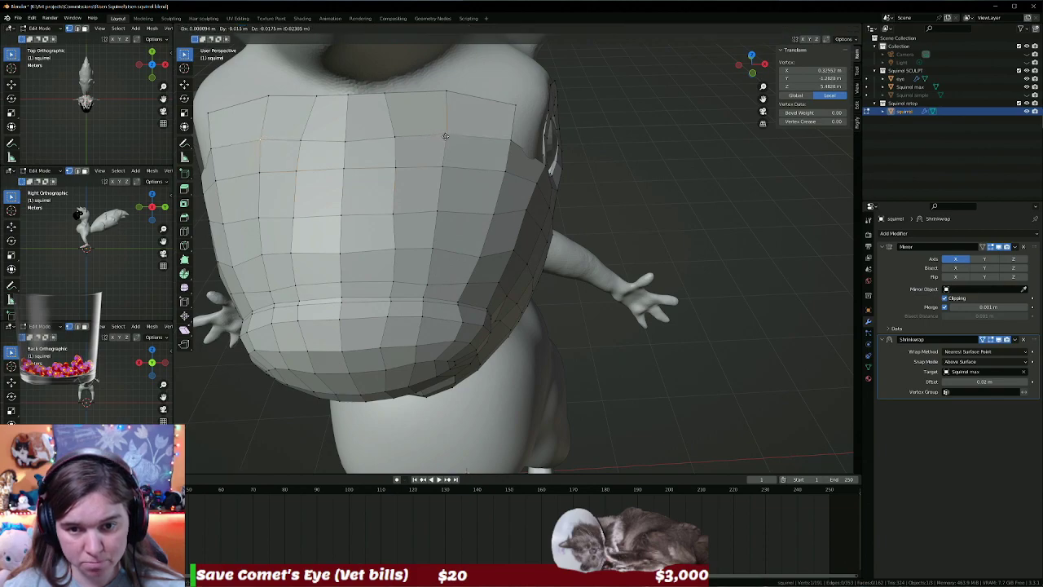
left_click(440, 135)
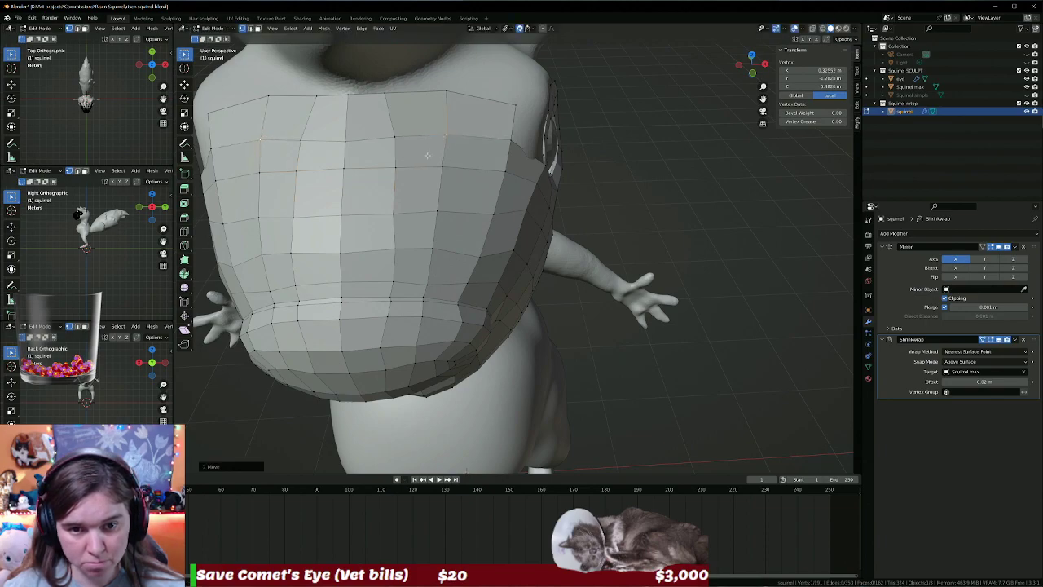
left_click(388, 95)
key("g")
left_click(402, 88)
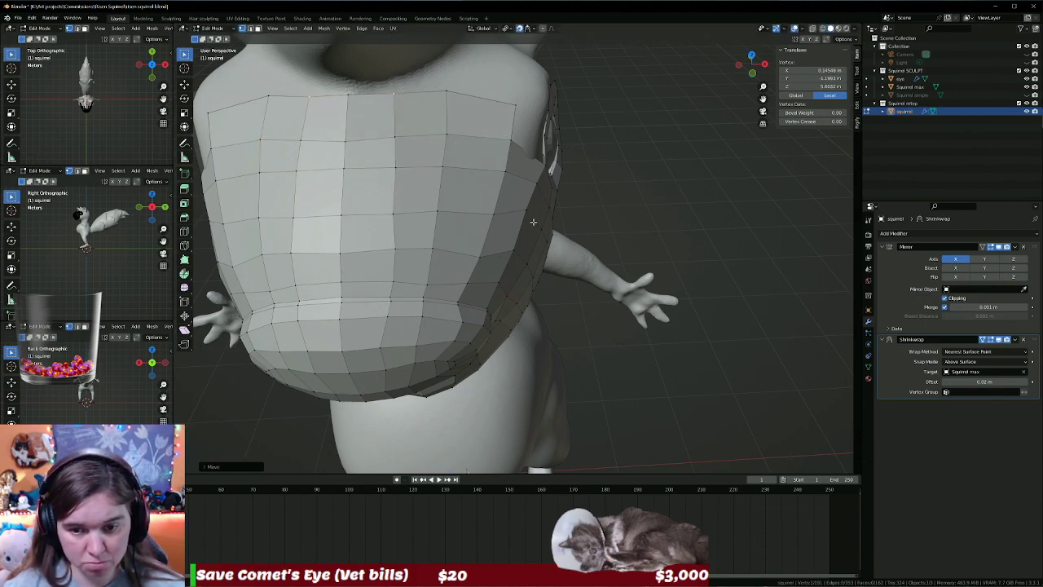
Reposition three vertices along the cheek side of the mesh.
middle_click_drag(402, 88, 494, 271)
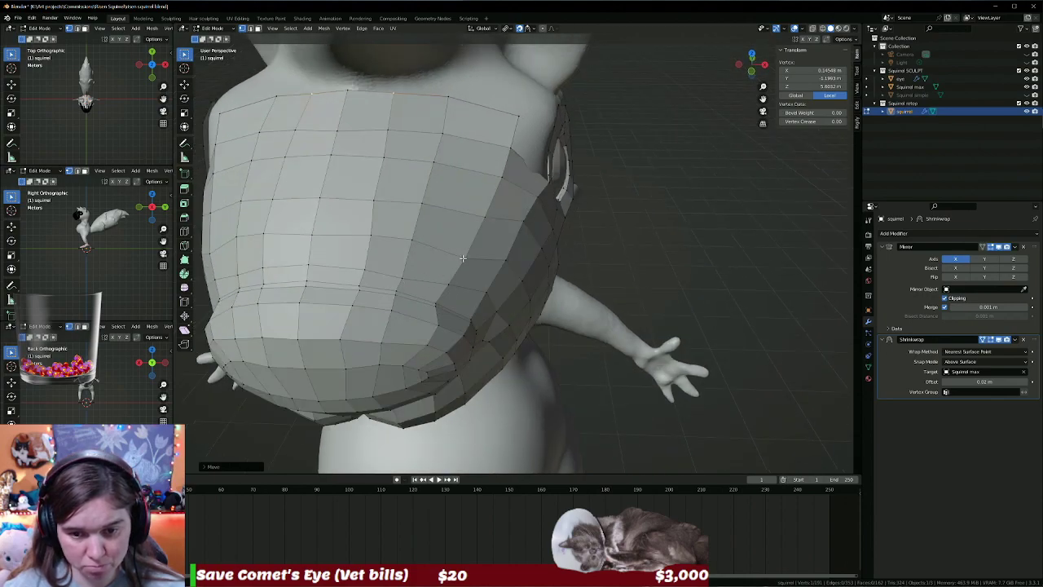
left_click(462, 258)
key("g")
left_click(464, 251)
left_click(485, 216)
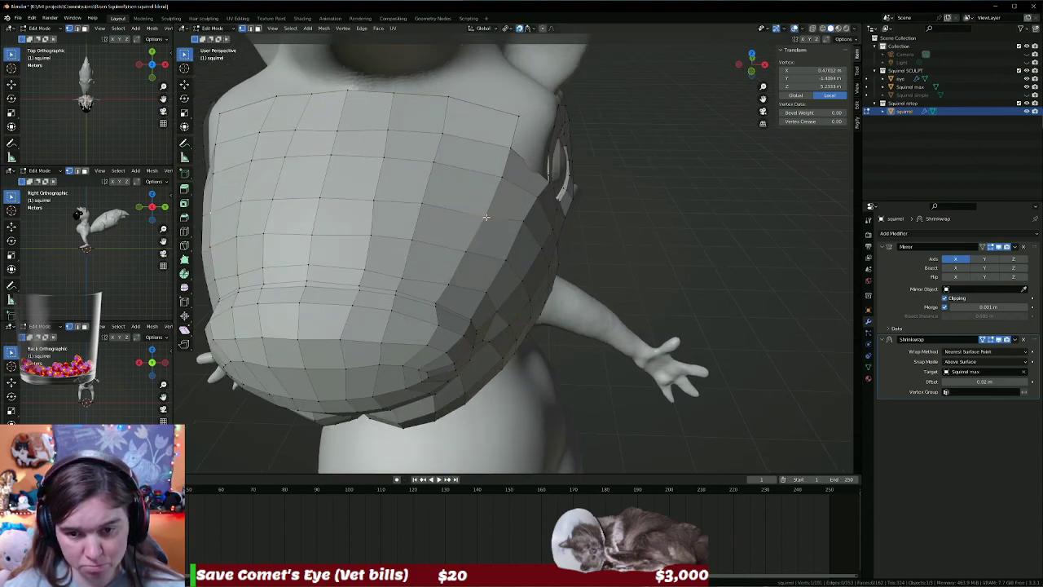
key("g")
left_click(486, 216)
left_click(527, 218)
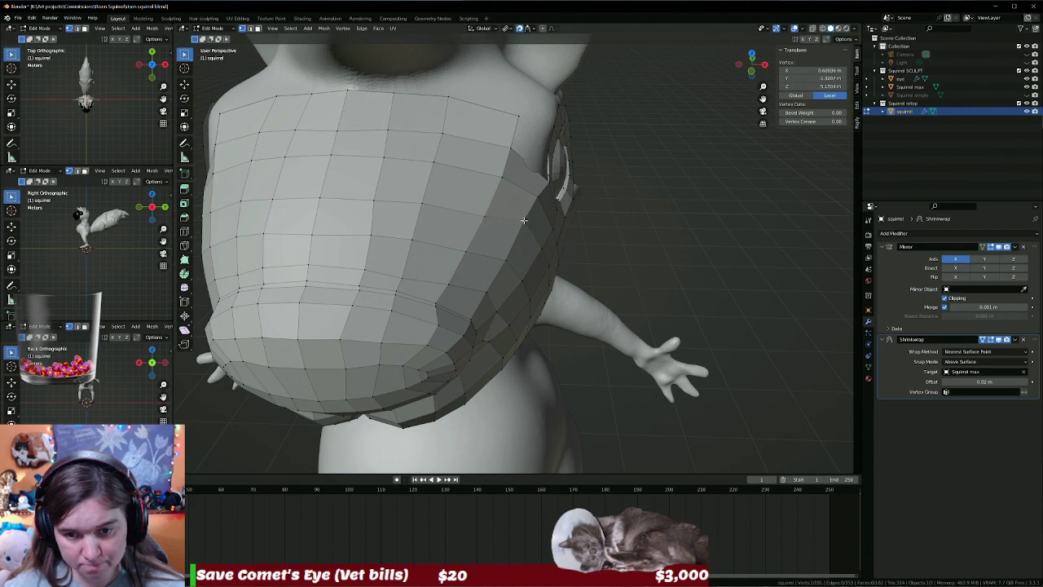
key("g")
left_click(520, 232)
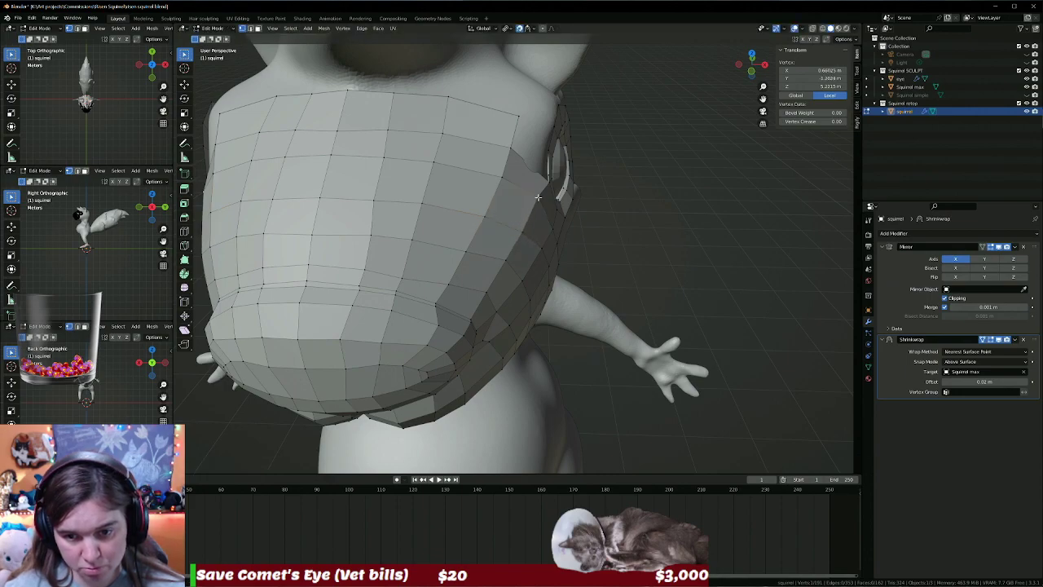
mouse_move(703, 255)
middle_mouse_down()
mouse_move(633, 241)
mouse_move(641, 245)
mouse_move(589, 209)
mouse_move(543, 161)
mouse_move(533, 117)
mouse_move(539, 166)
mouse_move(549, 161)
middle_mouse_up()
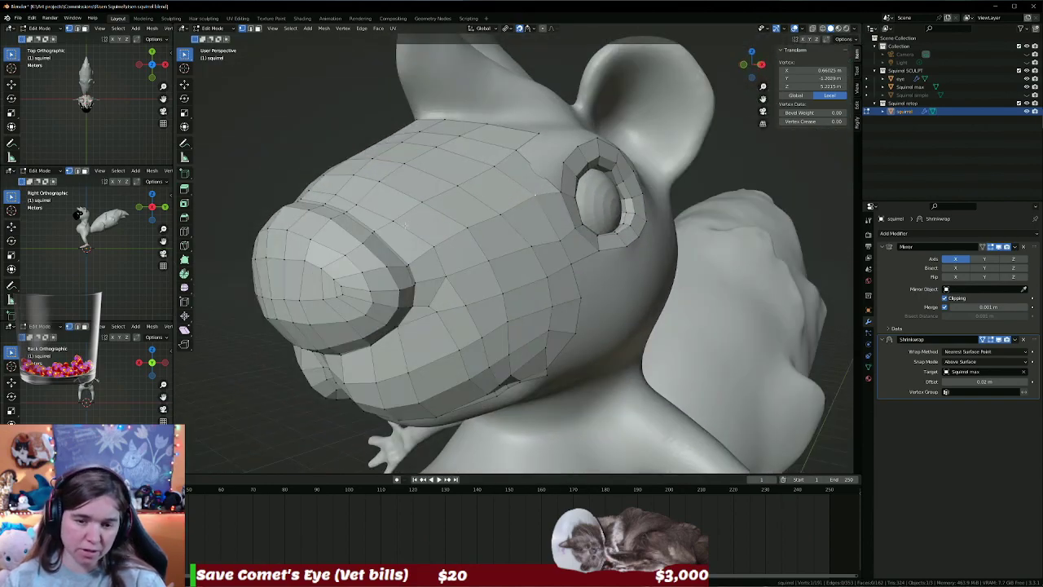
Add a centred edge loop across the snout with Ctrl+R.
mouse_move(439, 258)
middle_mouse_down()
mouse_move(448, 294)
mouse_move(537, 253)
mouse_move(520, 298)
middle_mouse_up()
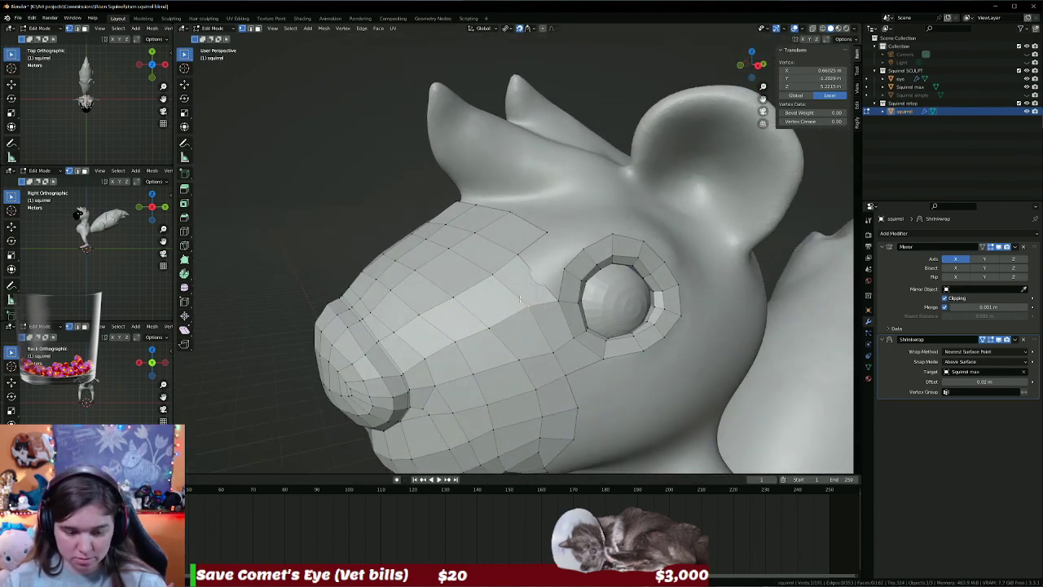
key("ctrl+r")
left_click(516, 279)
right_click(571, 266)
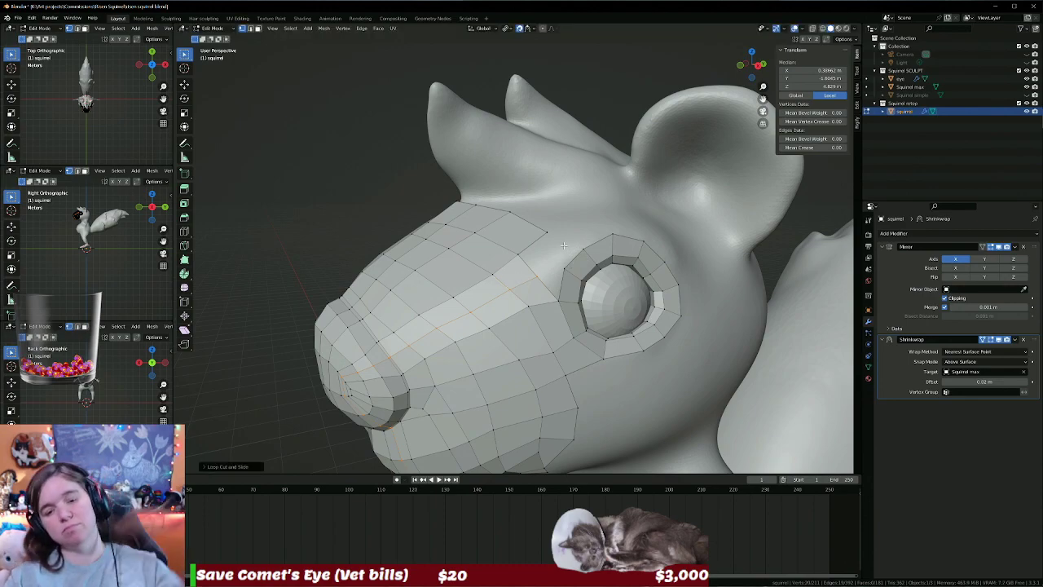
key("alt+a")
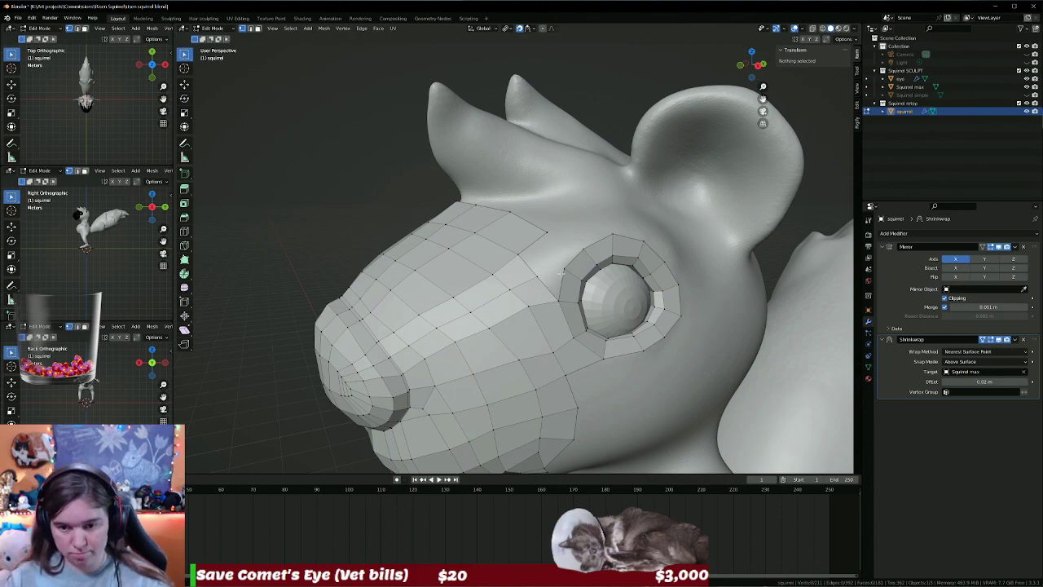
Extrude a vertex toward the forehead and fill a new face beside the eye.
left_click(563, 253)
key("e")
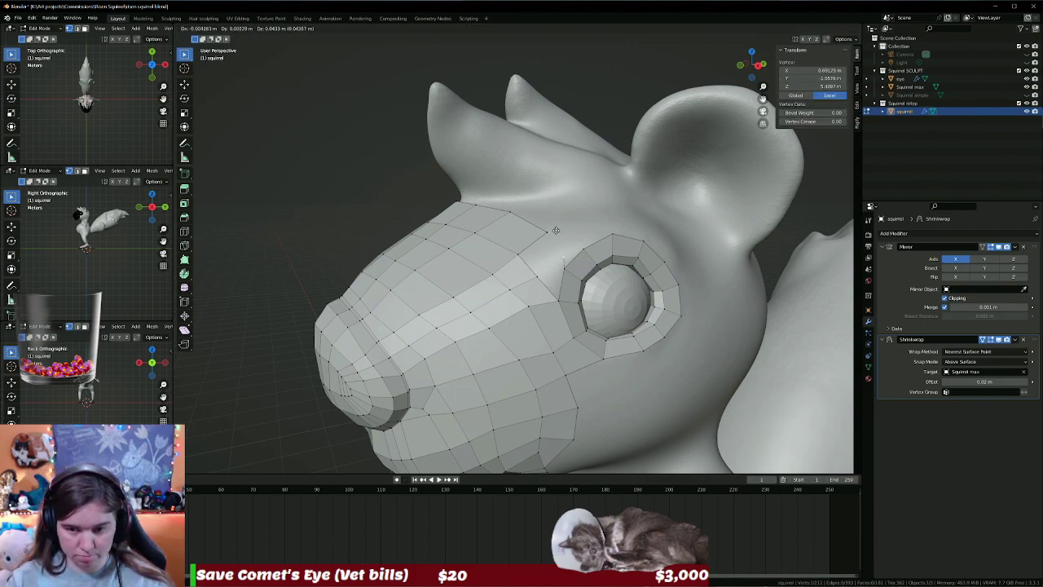
left_click(551, 225)
key("g")
left_click(544, 207)
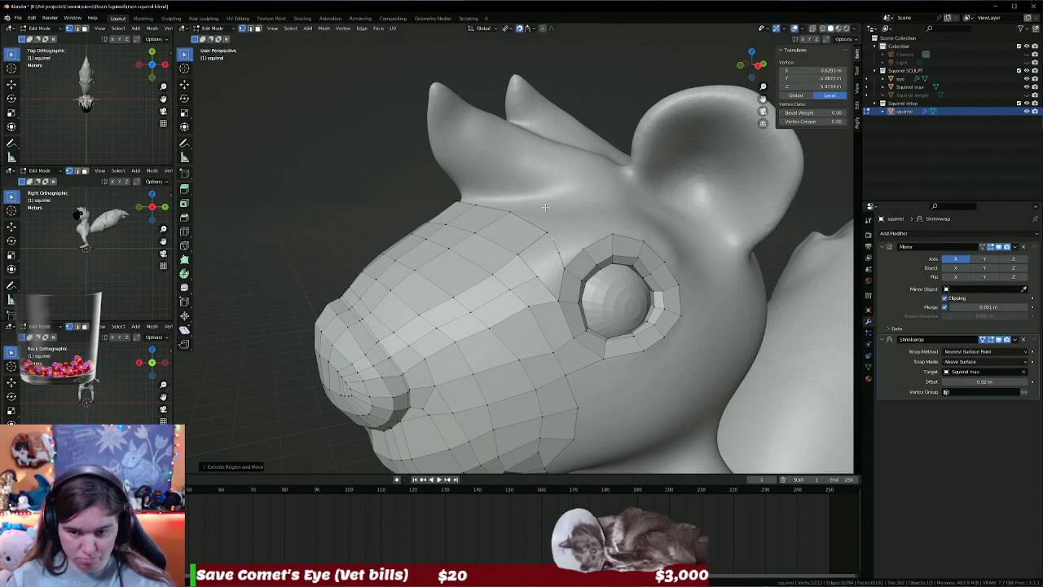
left_click(577, 237, "shift")
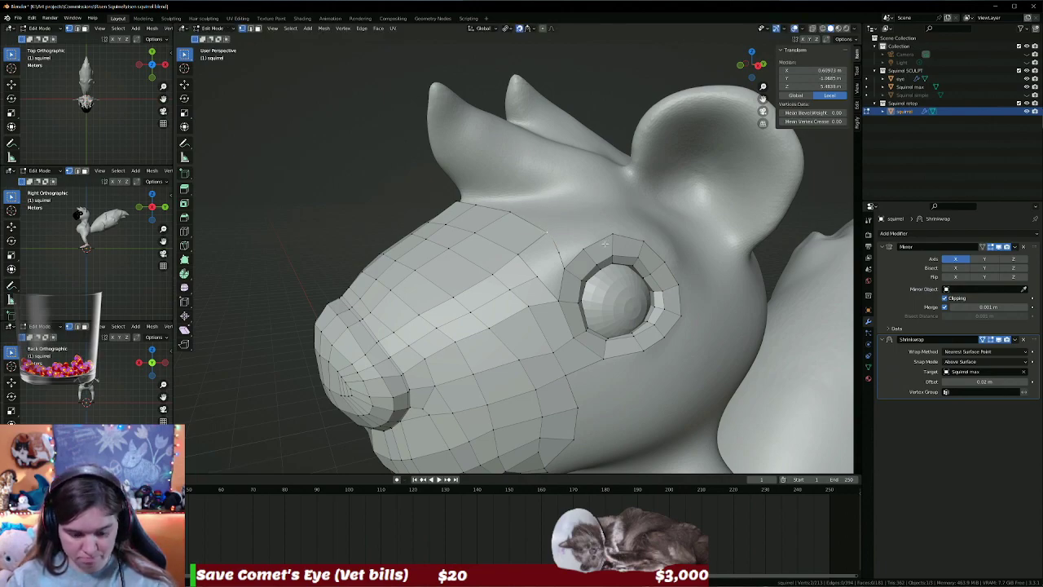
key("m")
key("Escape")
key("f")
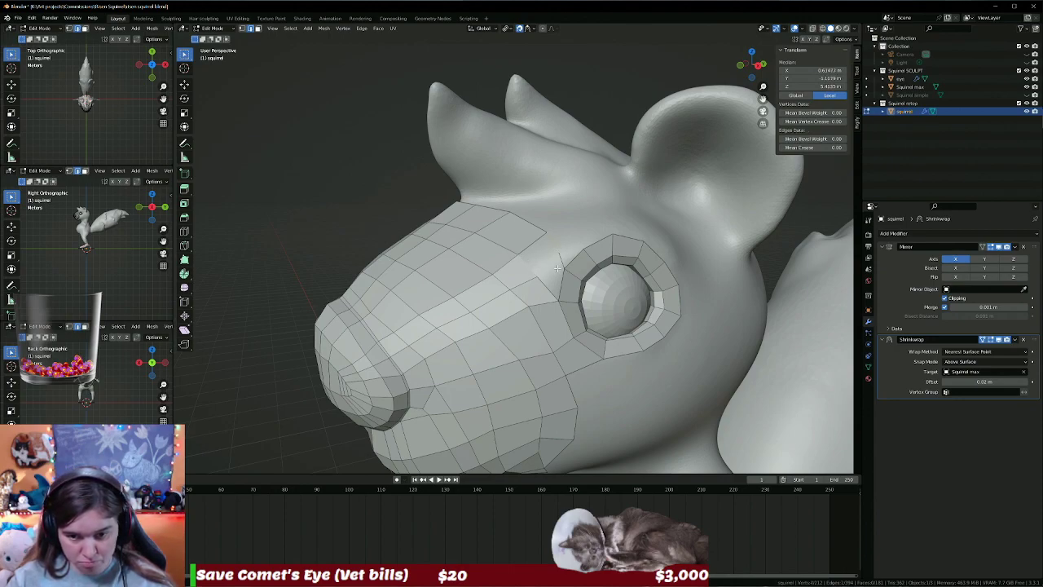
key("f")
Select edges beside the eye and on the cheek, viewing the snout from above.
left_click(546, 289)
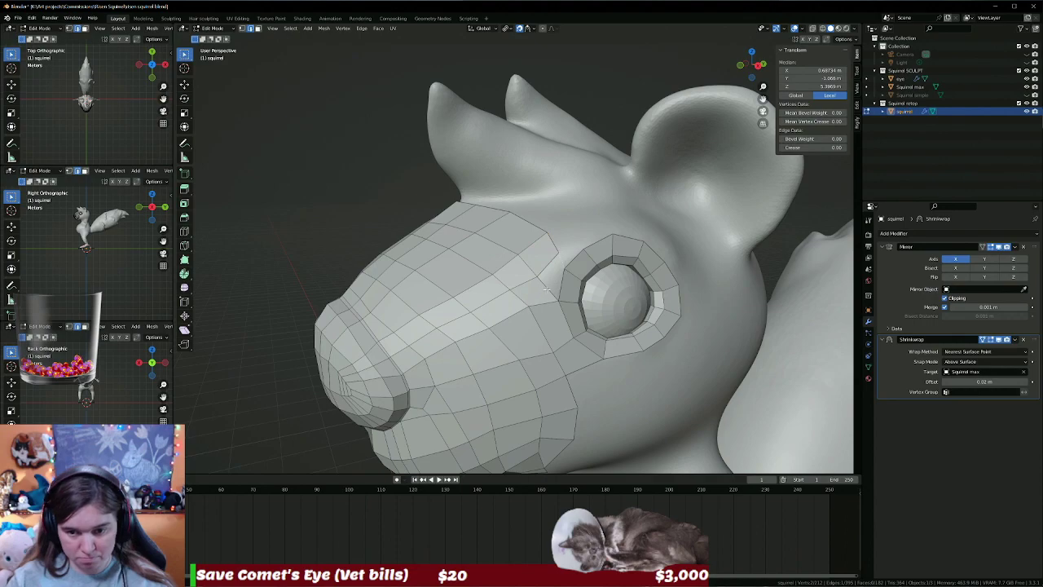
left_click(578, 236)
mouse_move(578, 236)
middle_mouse_down()
mouse_move(585, 279)
mouse_move(604, 121)
middle_mouse_up()
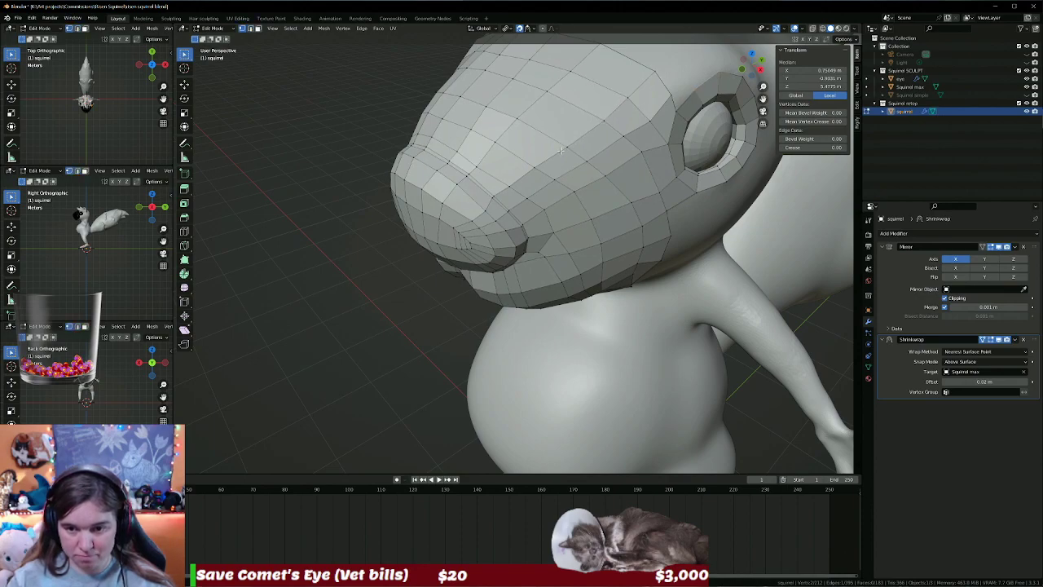
Nudge a few cheek vertices into place, then zoom out to a side-on view.
mouse_move(532, 168)
left_mouse_down()
mouse_move(524, 160)
mouse_move(593, 100)
mouse_move(651, 71)
mouse_move(641, 55)
mouse_move(657, 71)
mouse_move(654, 120)
mouse_move(642, 111)
mouse_move(618, 128)
left_mouse_up()
left_click_drag(591, 163, 562, 184)
middle_click_drag(562, 184, 588, 216)
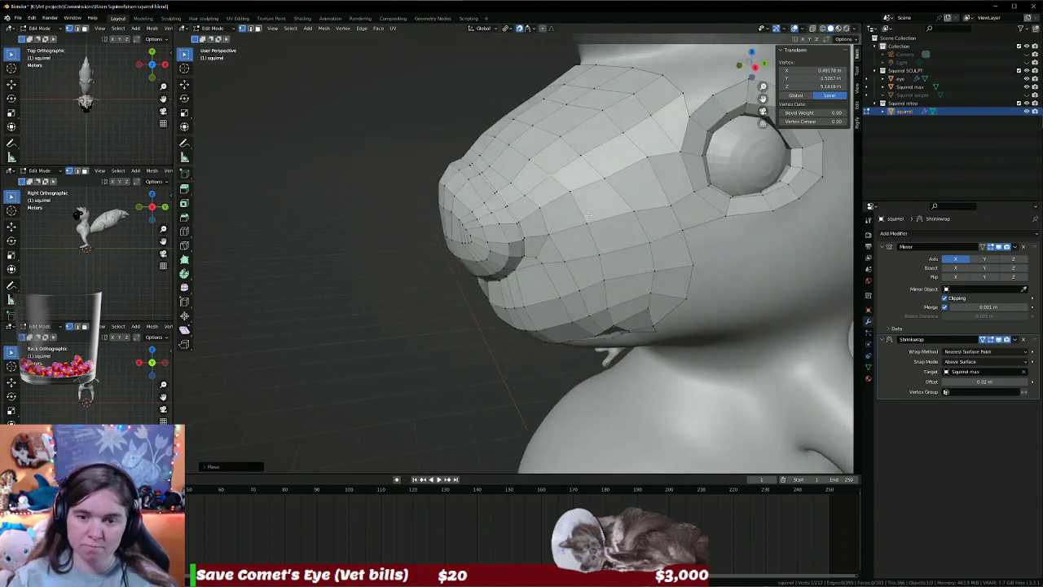
scroll(588, 215, "down", 2)
scroll(603, 228, "down", 2)
scroll(619, 244, "down", 3)
scroll(636, 261, "down", 2)
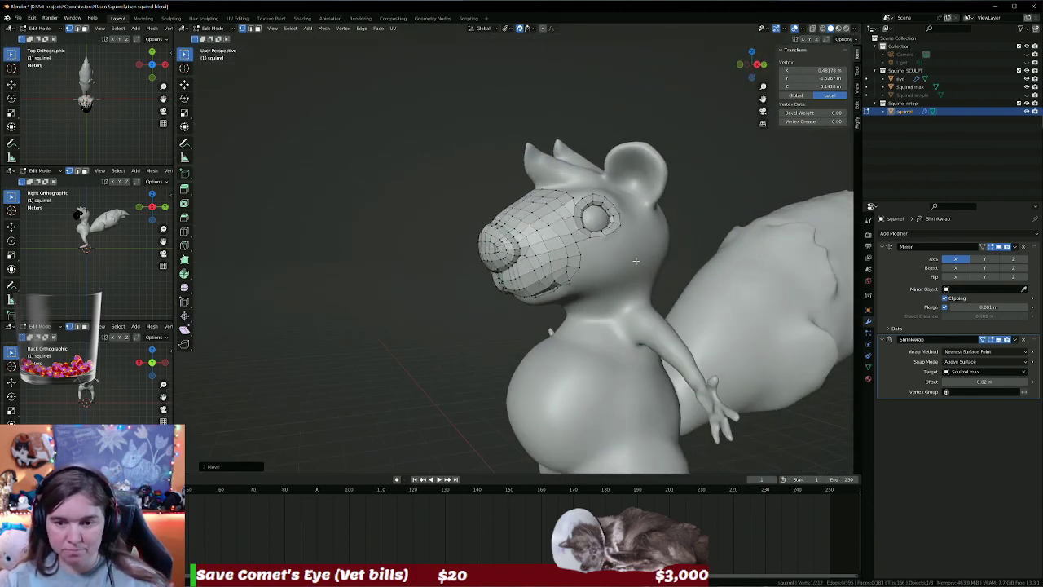
Orbit and zoom around the whole squirrel to inspect the retopology mesh.
middle_click_drag(636, 260, 710, 256)
left_click(624, 280)
mouse_move(624, 279)
middle_mouse_down()
mouse_move(582, 274)
mouse_move(518, 305)
mouse_move(446, 314)
mouse_move(470, 292)
mouse_move(622, 282)
mouse_move(591, 277)
mouse_move(601, 272)
middle_mouse_up()
scroll(497, 310, "up", 2)
scroll(437, 321, "up", 2)
scroll(483, 241, "down", 2)
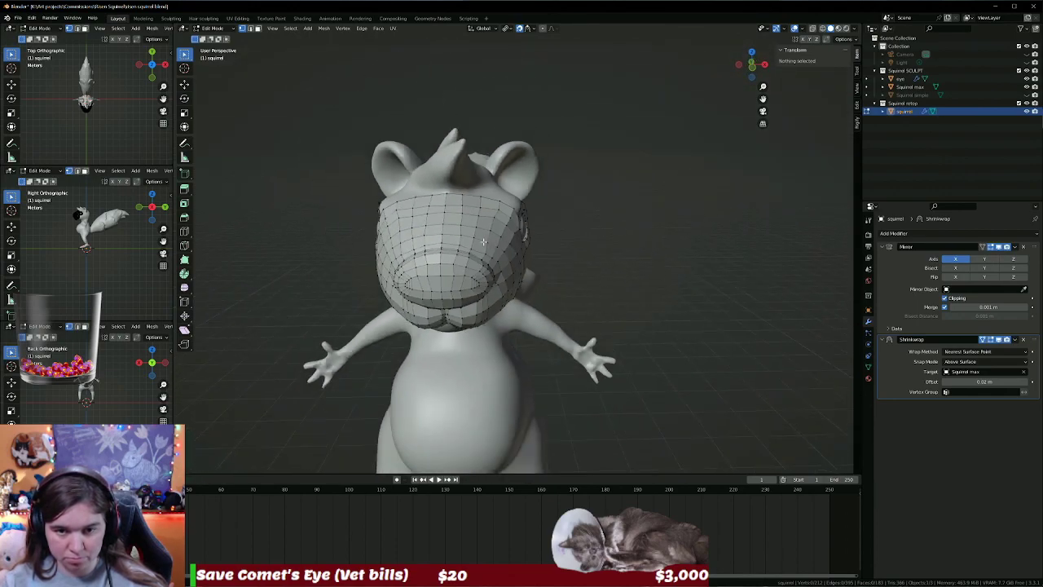
middle_click_drag(489, 239, 384, 244)
scroll(384, 244, "up", 2)
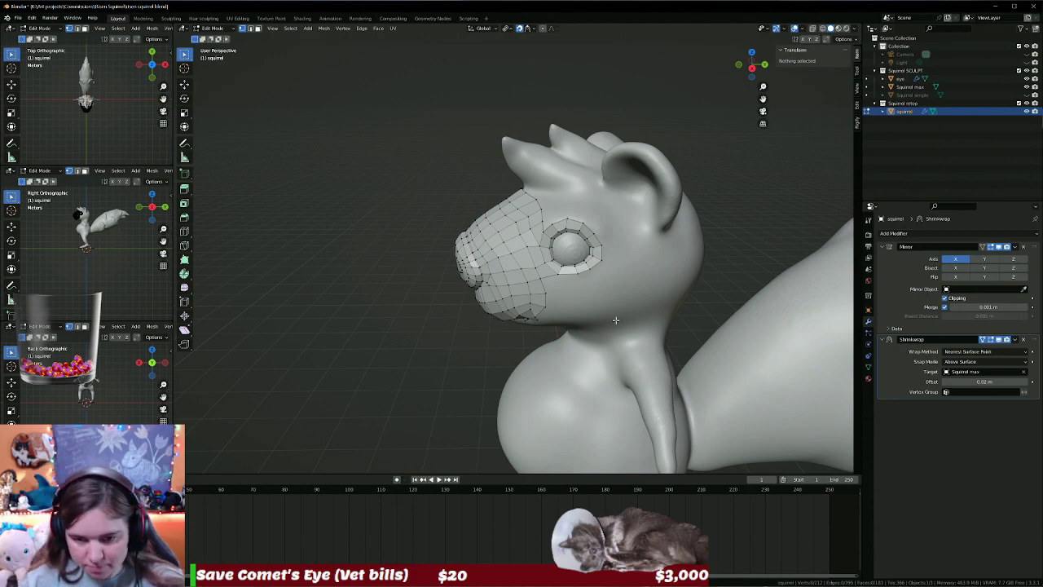
mouse_move(410, 248)
middle_mouse_down()
mouse_move(584, 301)
mouse_move(526, 305)
middle_mouse_up()
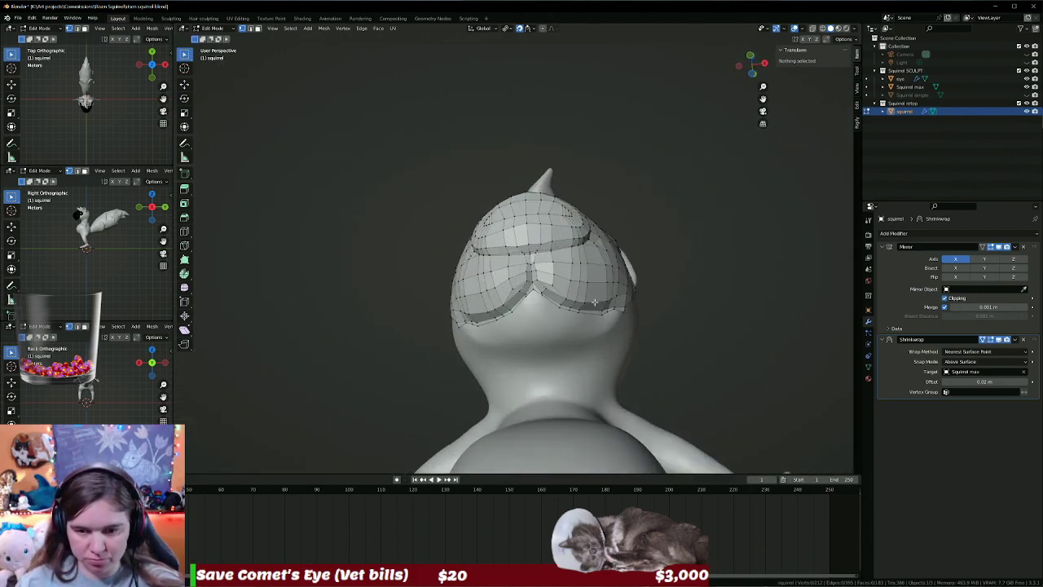
Pull the chin's V-dip vertex down and extend a strip from it toward the neck.
left_click(535, 288)
key("g")
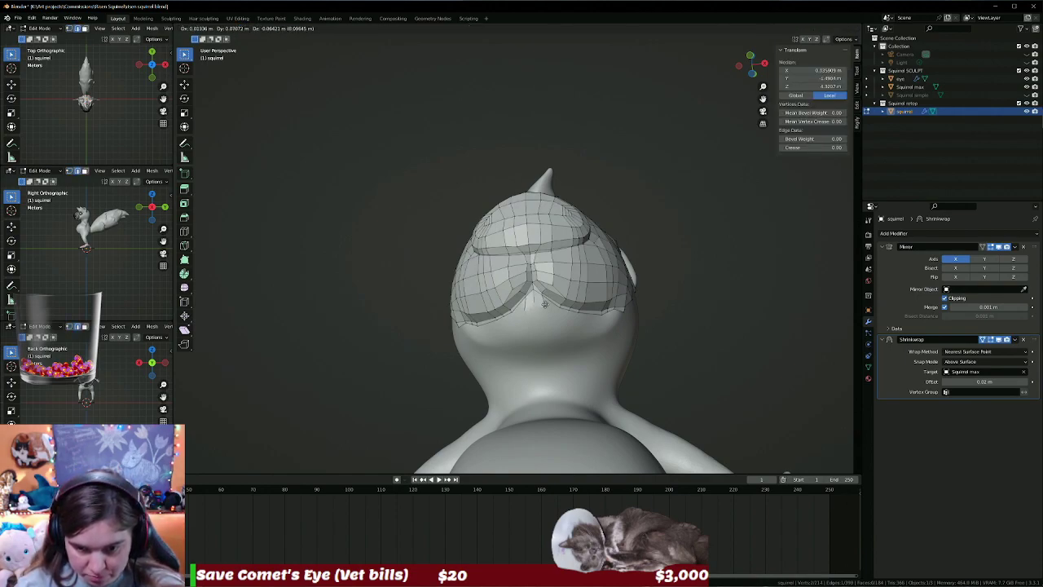
left_click(545, 304)
key("g")
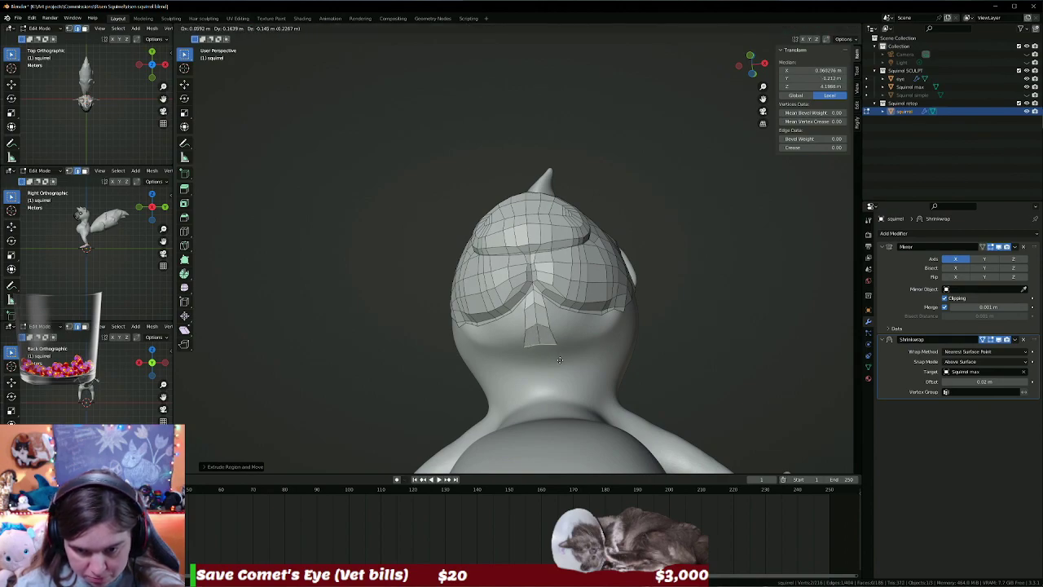
left_click(584, 378)
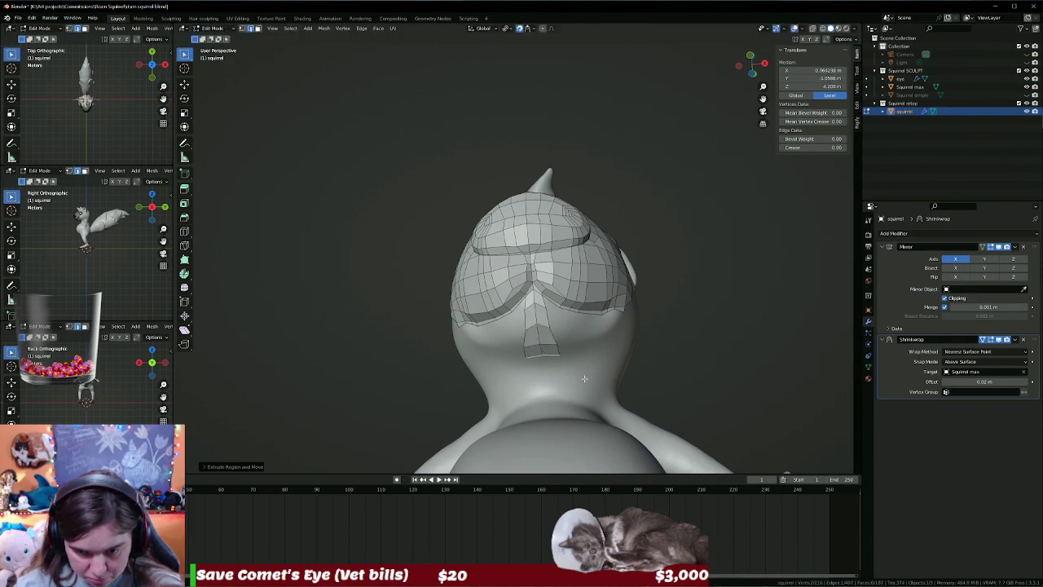
middle_click_drag(584, 378, 611, 380)
key("g")
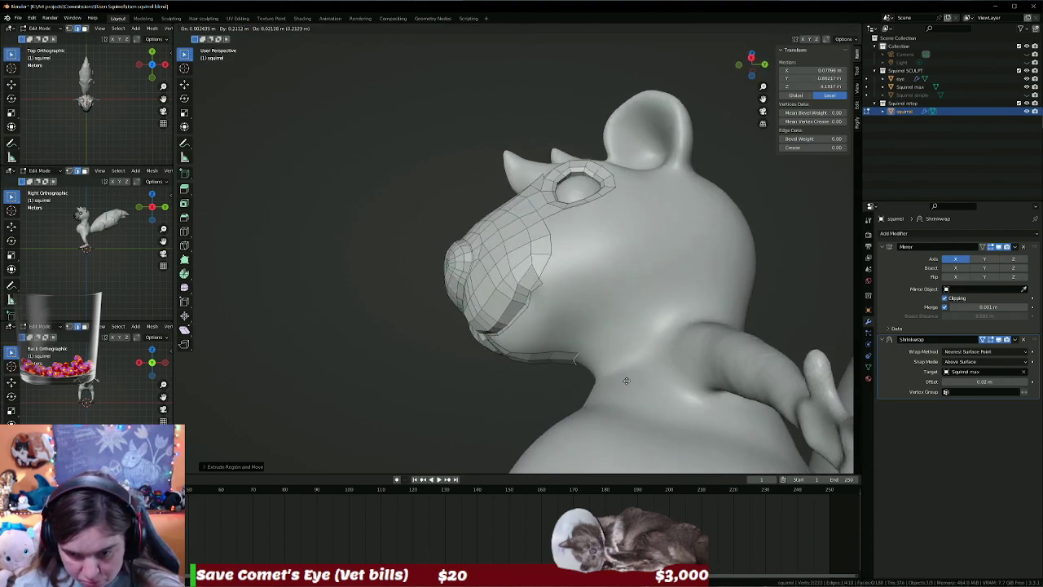
left_click(626, 380)
middle_click_drag(626, 379, 629, 352)
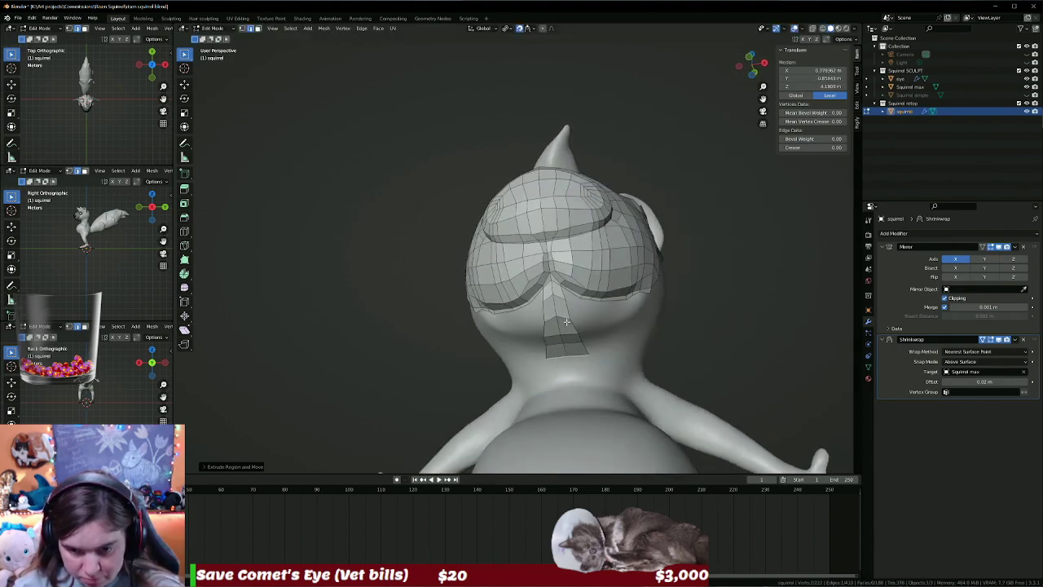
Reposition two vertices on the chin strip to follow the chin.
left_click(566, 352)
left_click(554, 292)
key("g")
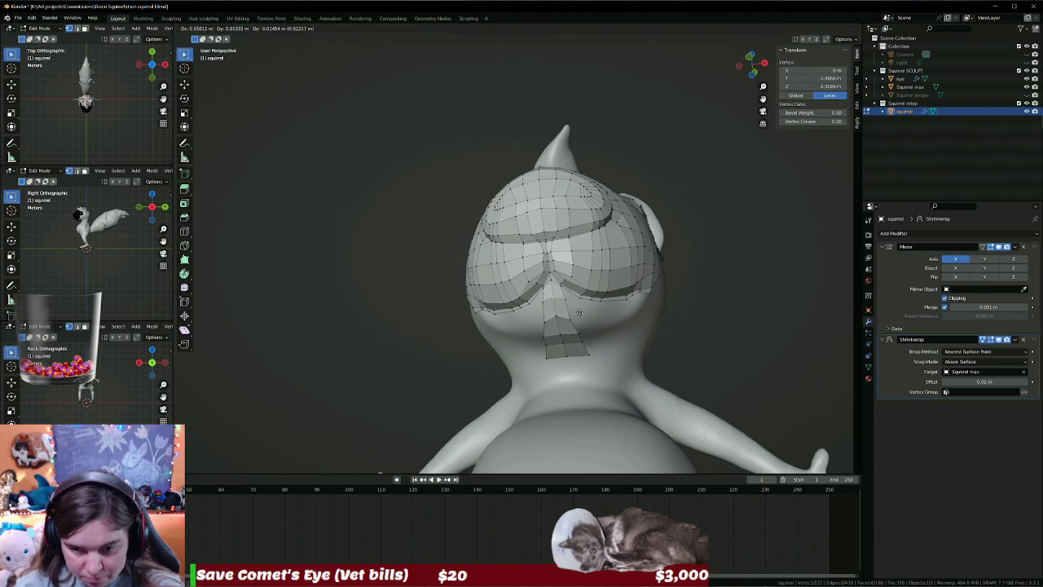
left_click(580, 314)
left_click(554, 315)
key("g")
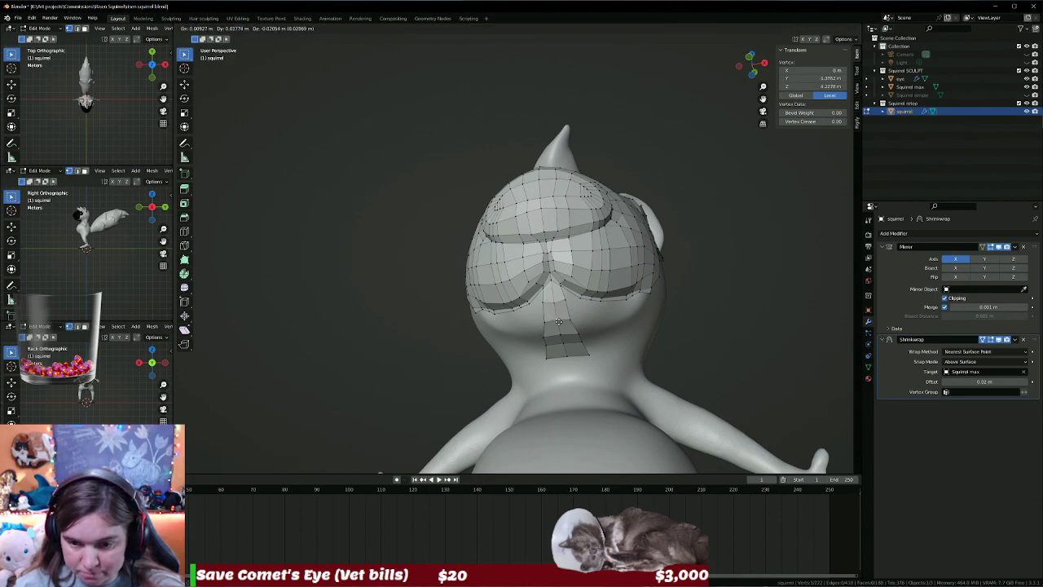
left_click(559, 323)
Move another chin-strip vertex onto the centre seam.
mouse_move(573, 350)
middle_mouse_down()
mouse_move(573, 317)
mouse_move(521, 274)
mouse_move(453, 274)
middle_mouse_up()
scroll(574, 316, "up", 2)
left_click(453, 274)
key("g")
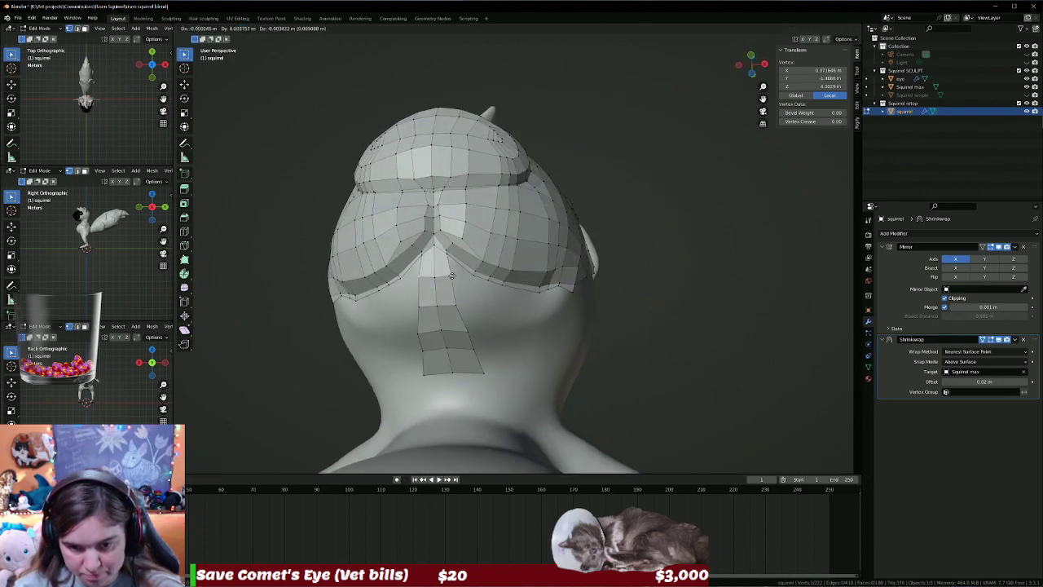
left_click(450, 280)
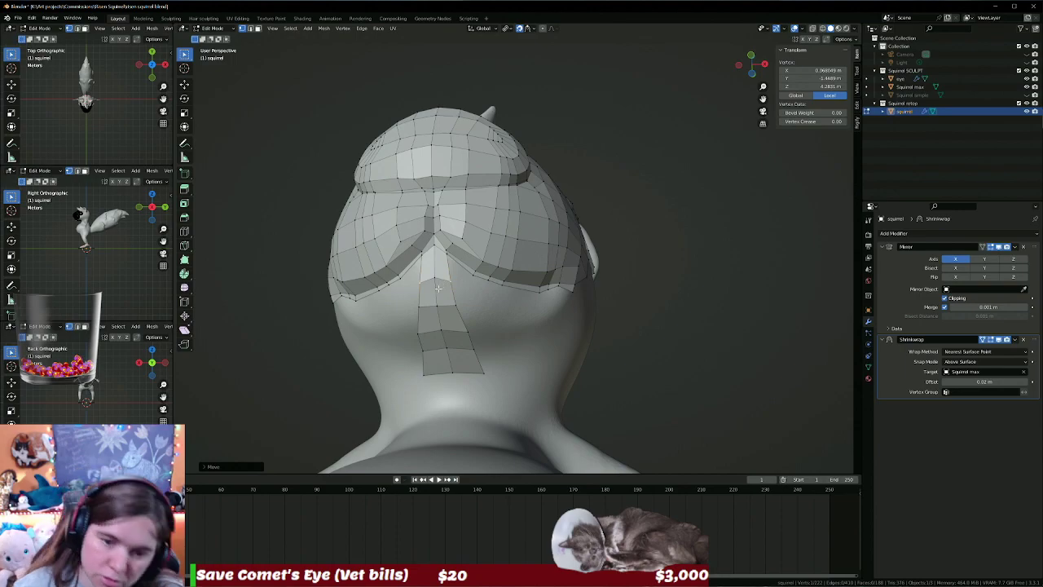
key("g")
left_click(439, 281)
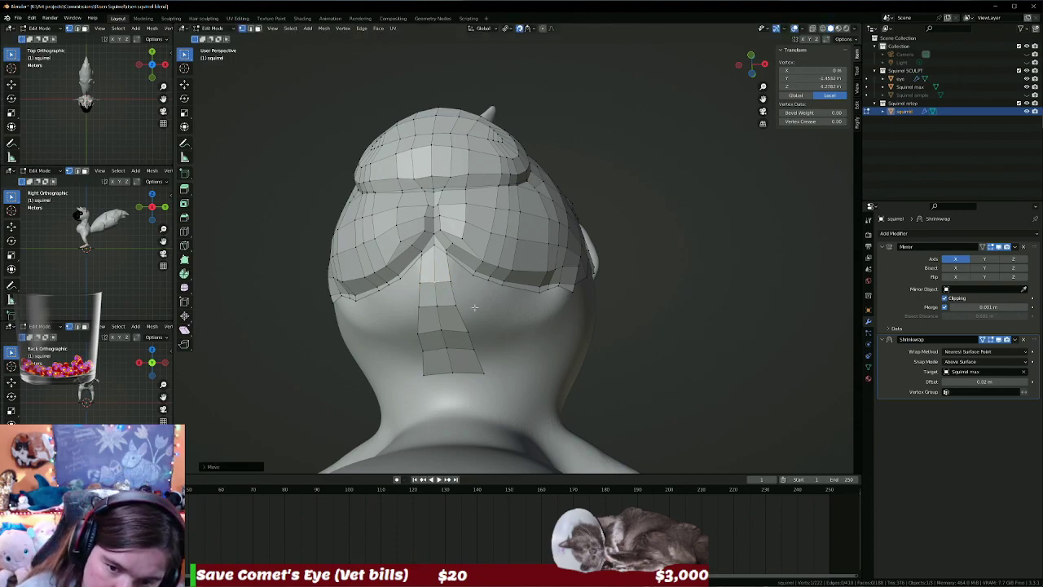
middle_click_drag(474, 308, 447, 325)
Extrude the strip's side edge twice to form a second strip beneath the jaw.
left_click(458, 294)
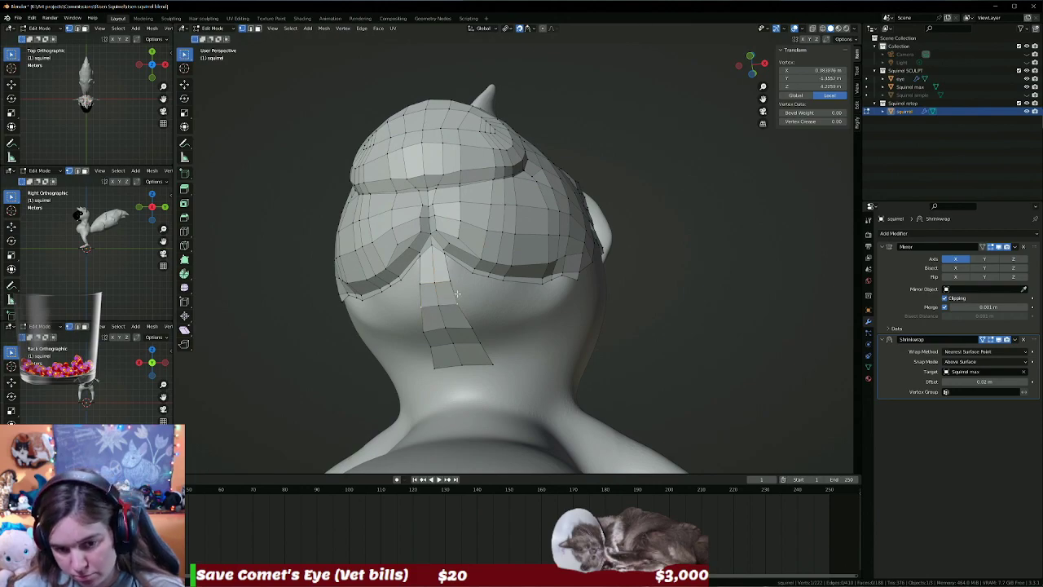
left_click(462, 303, "shift")
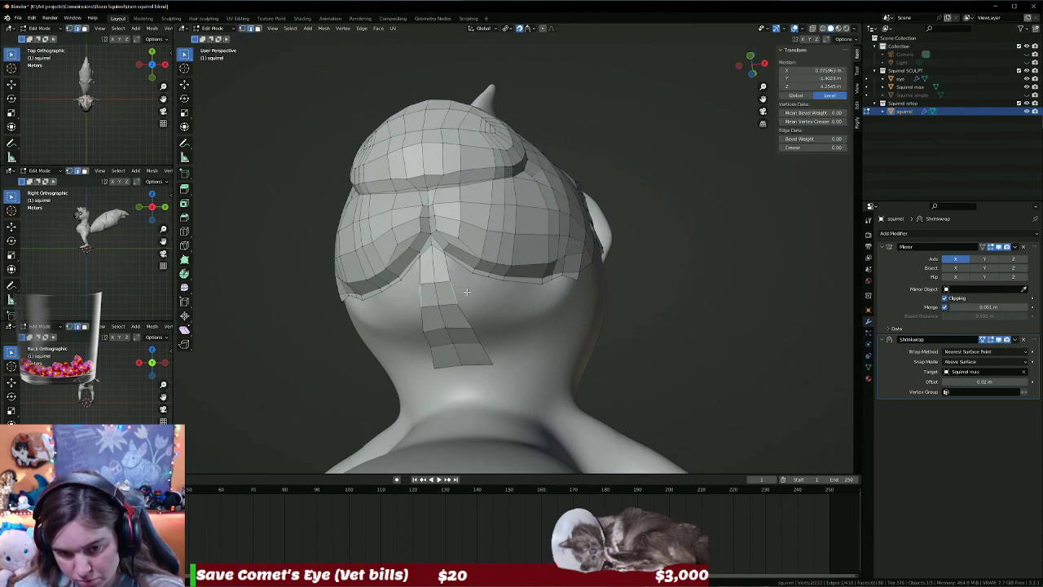
mouse_move(467, 290)
middle_mouse_down()
mouse_move(453, 266)
mouse_move(420, 308)
middle_mouse_up()
key("g")
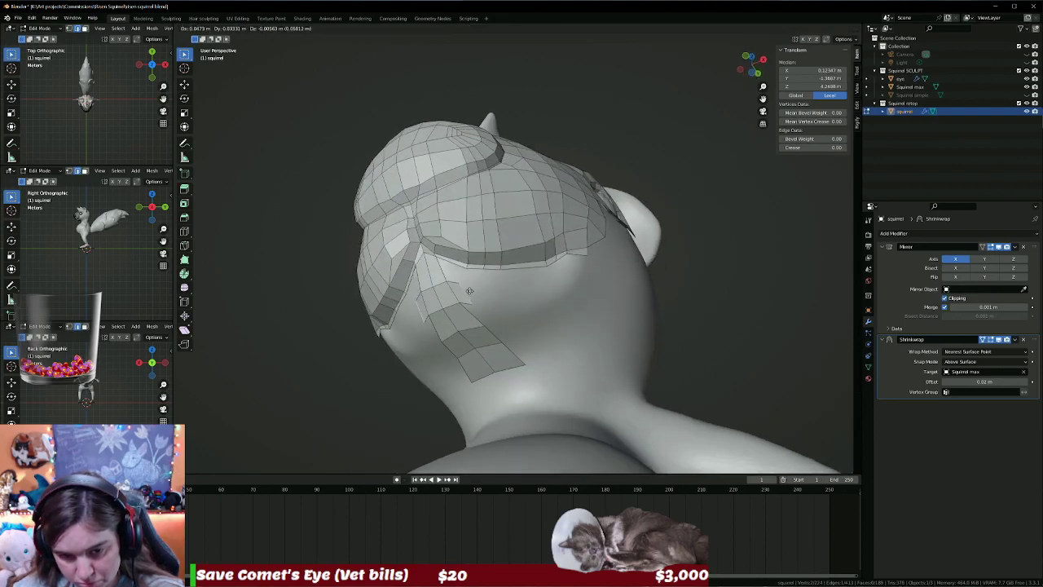
left_click(470, 291)
key("e")
key("e")
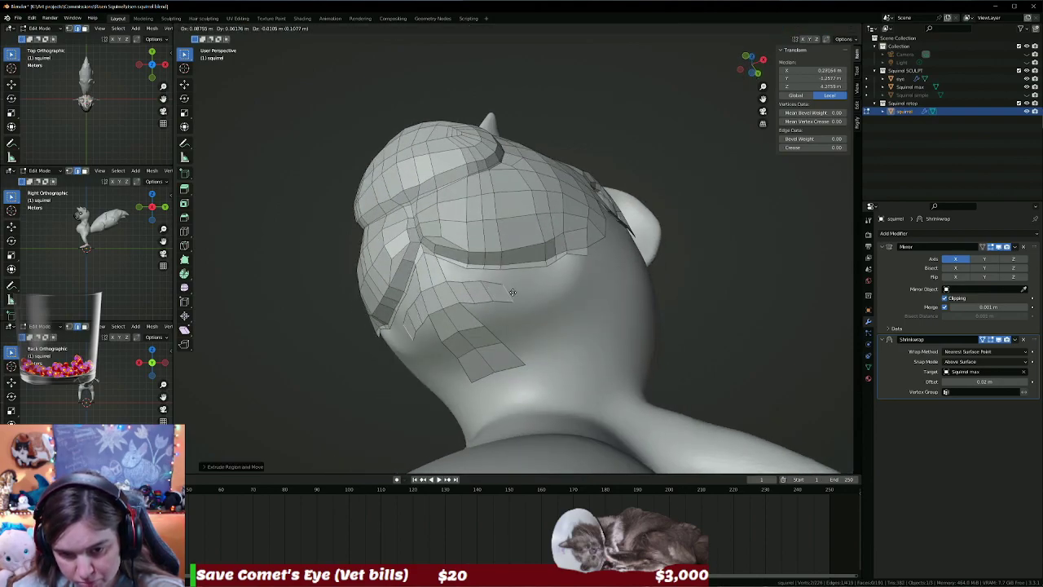
left_click(562, 296)
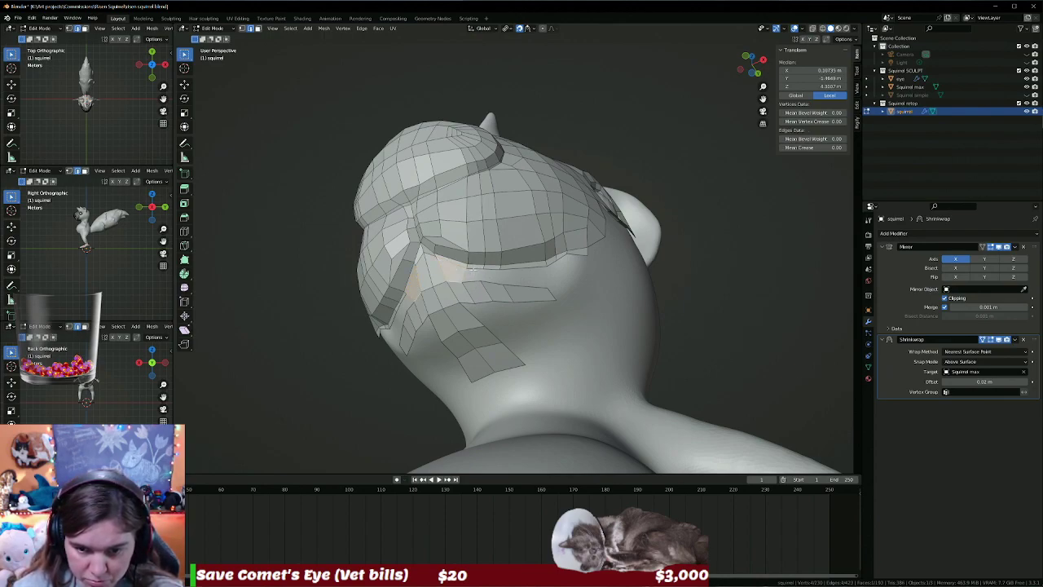
left_click(471, 269)
left_click(492, 281)
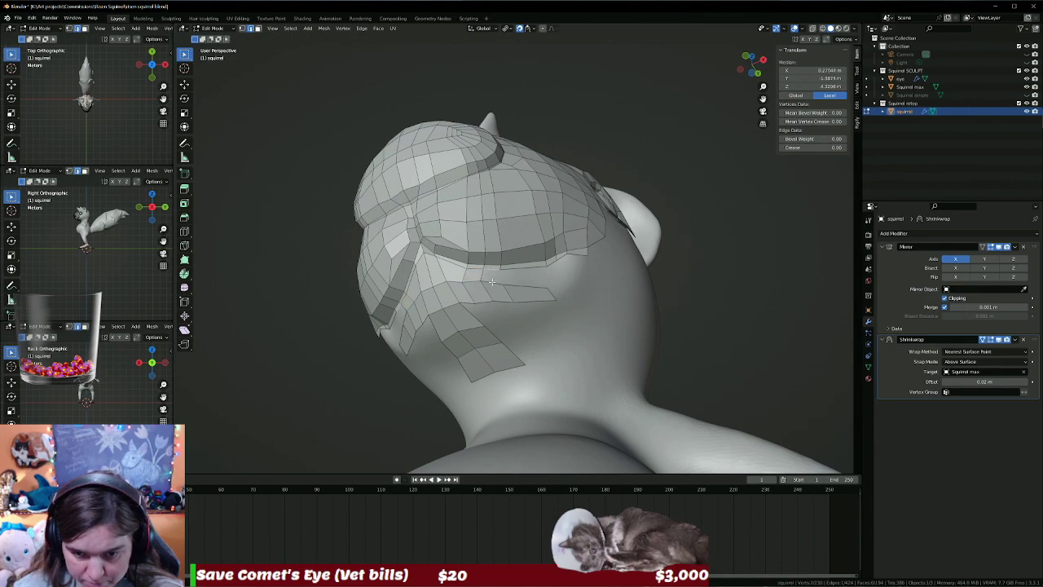
left_click(516, 268)
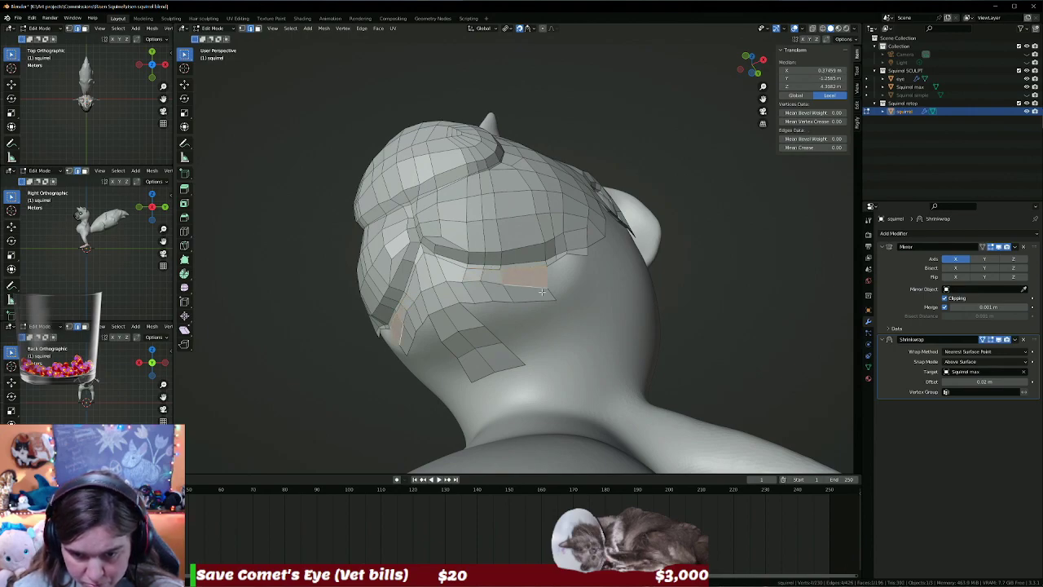
mouse_move(542, 291)
middle_mouse_down()
mouse_move(516, 329)
mouse_move(593, 244)
mouse_move(551, 253)
middle_mouse_up()
key("alt+a")
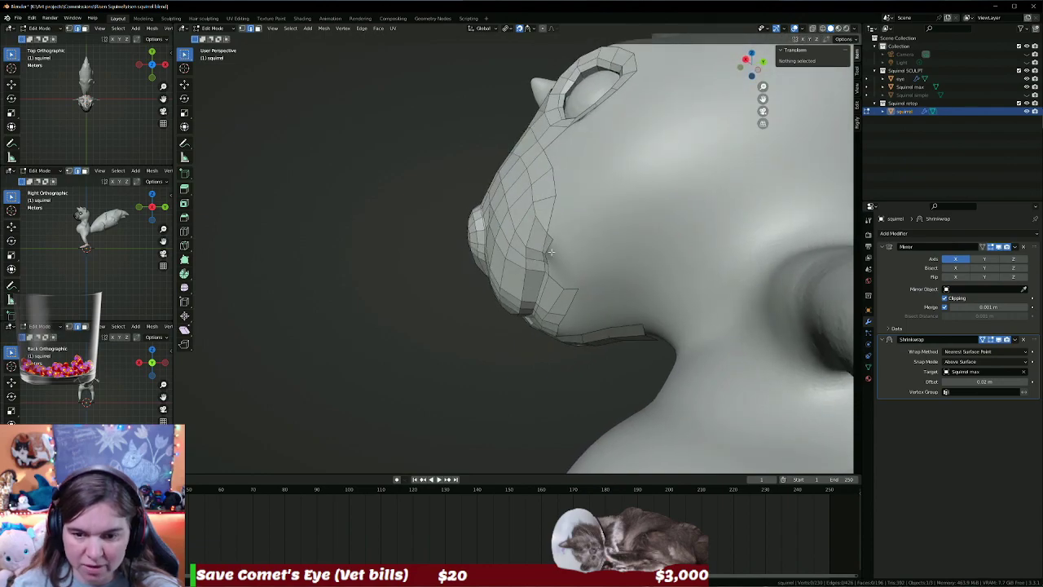
Nudge the vertex beside the mouth into a better position.
middle_click_drag(612, 249, 614, 257)
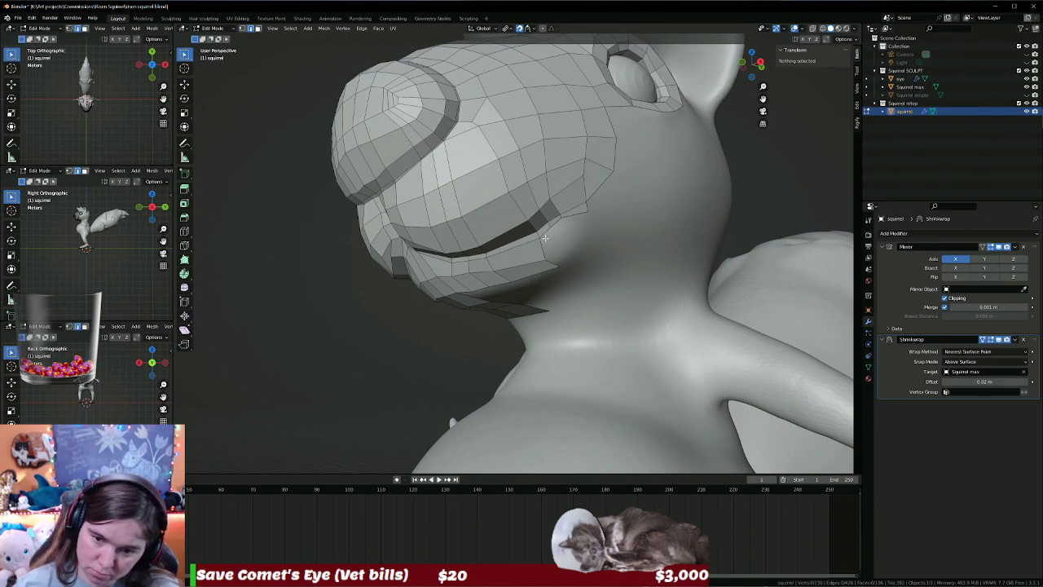
left_click(540, 243)
key("g")
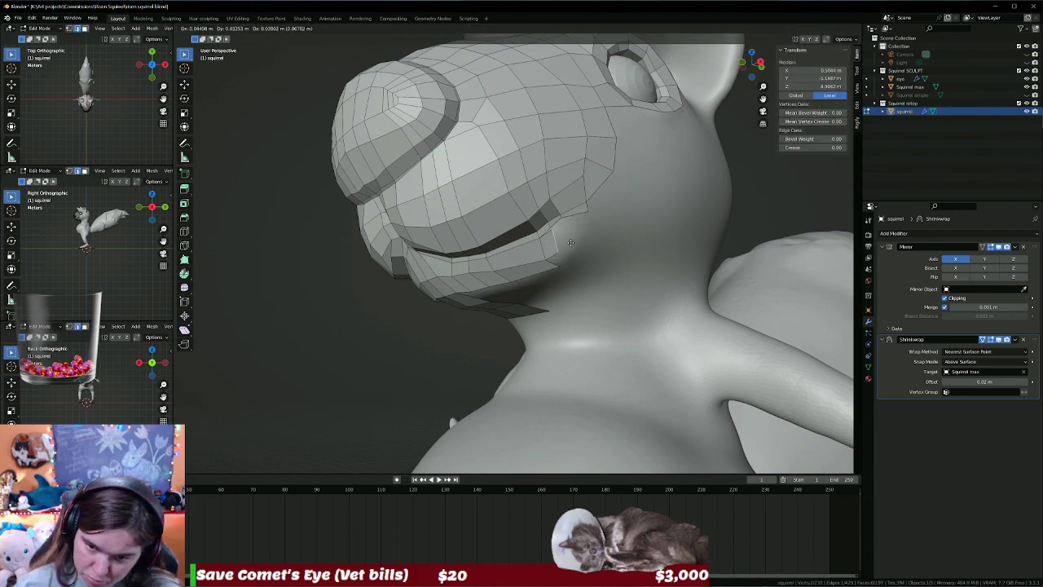
left_click(570, 242)
key("g")
left_click(575, 236)
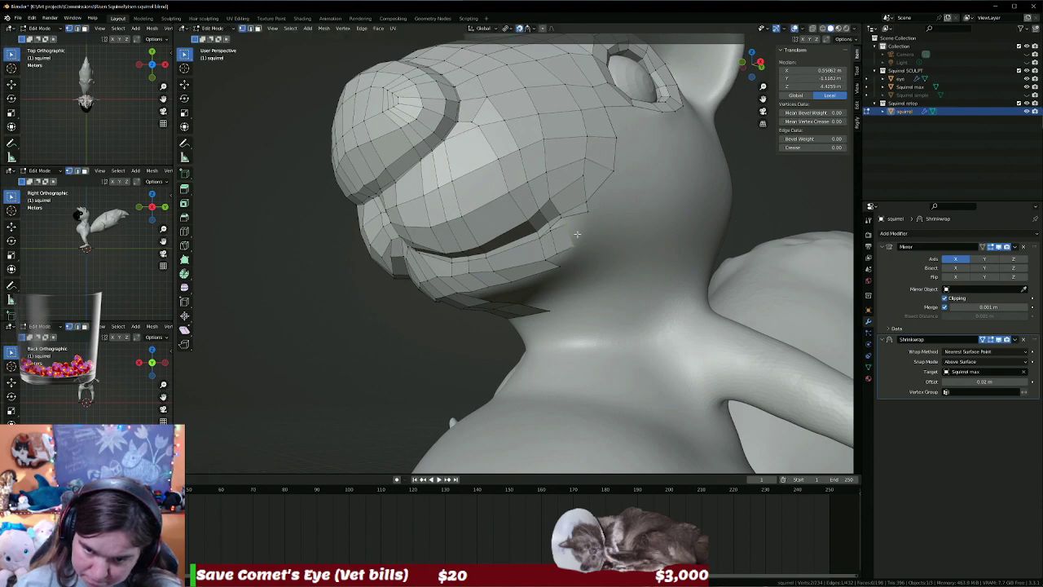
Merge three doubled vertex pairs at the mouth corner using Merge At Last.
left_click(551, 232)
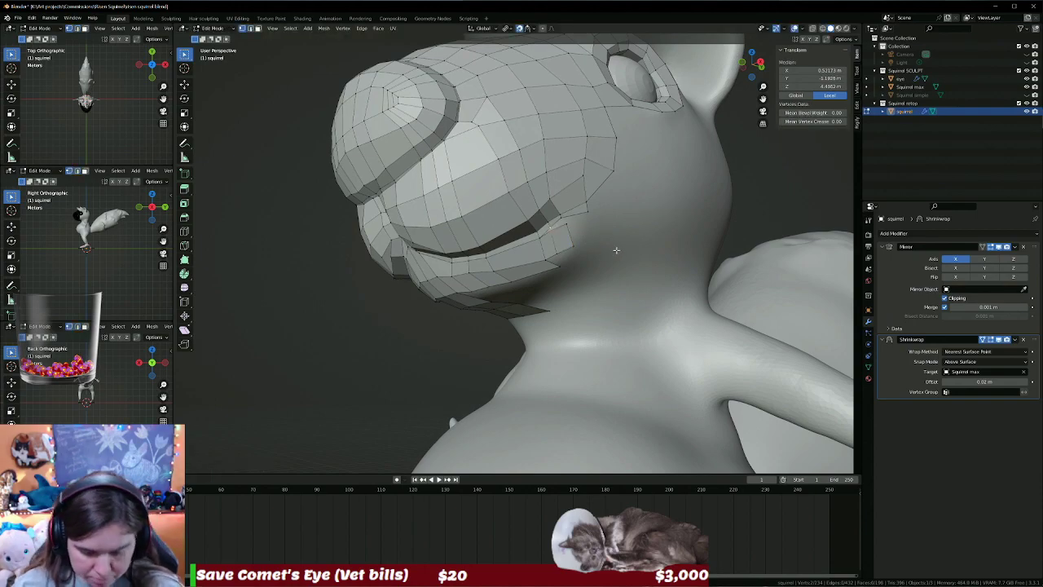
key("m")
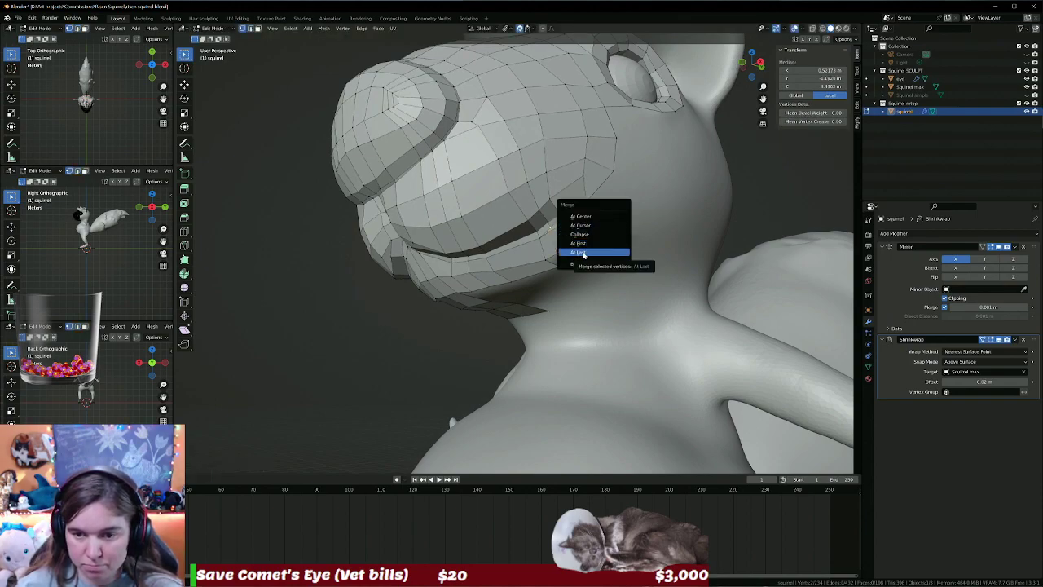
left_click(584, 255)
left_click(563, 220)
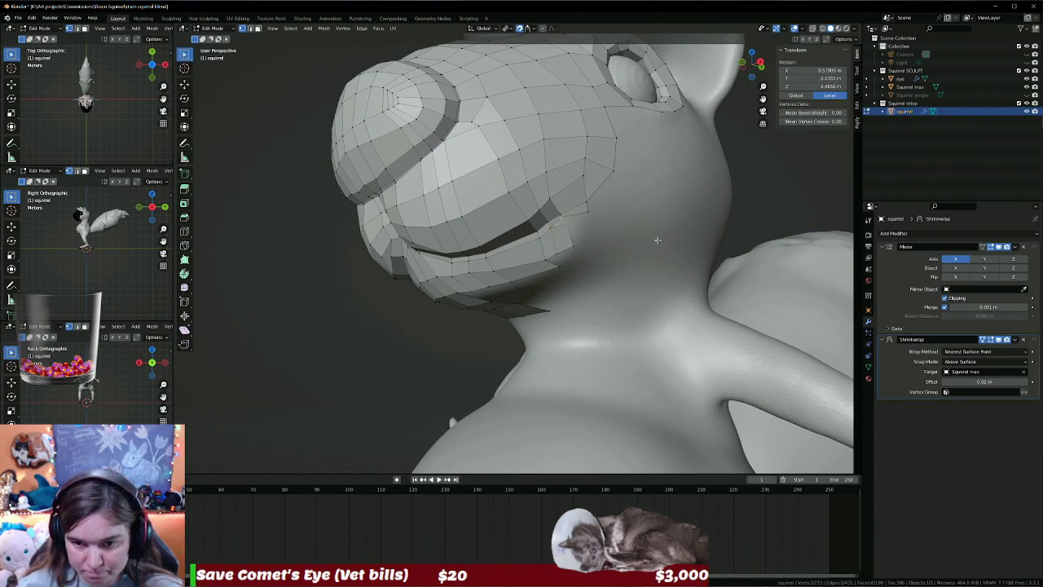
key("m")
left_click(583, 249)
left_click(584, 226)
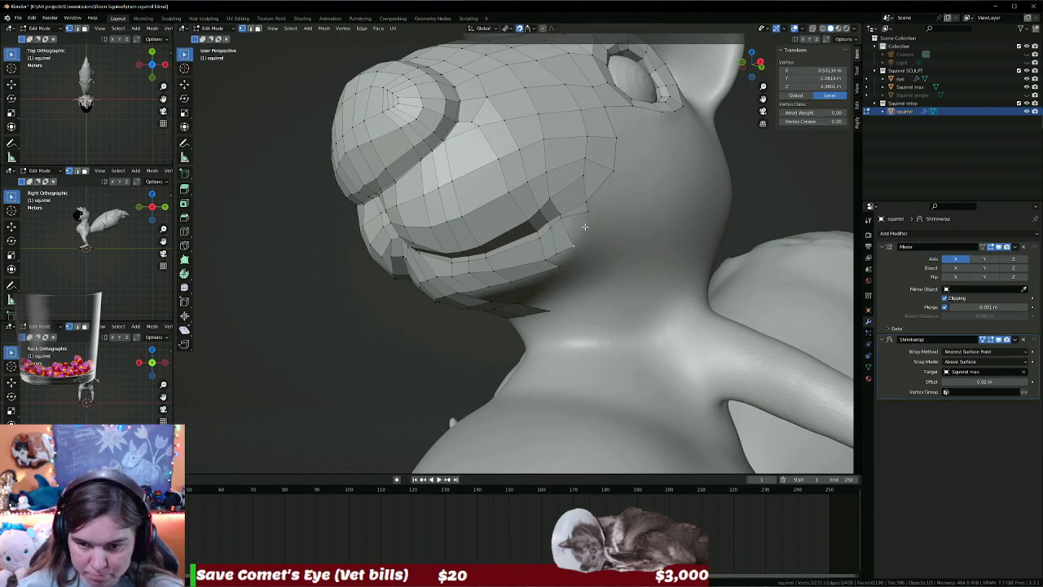
key("m")
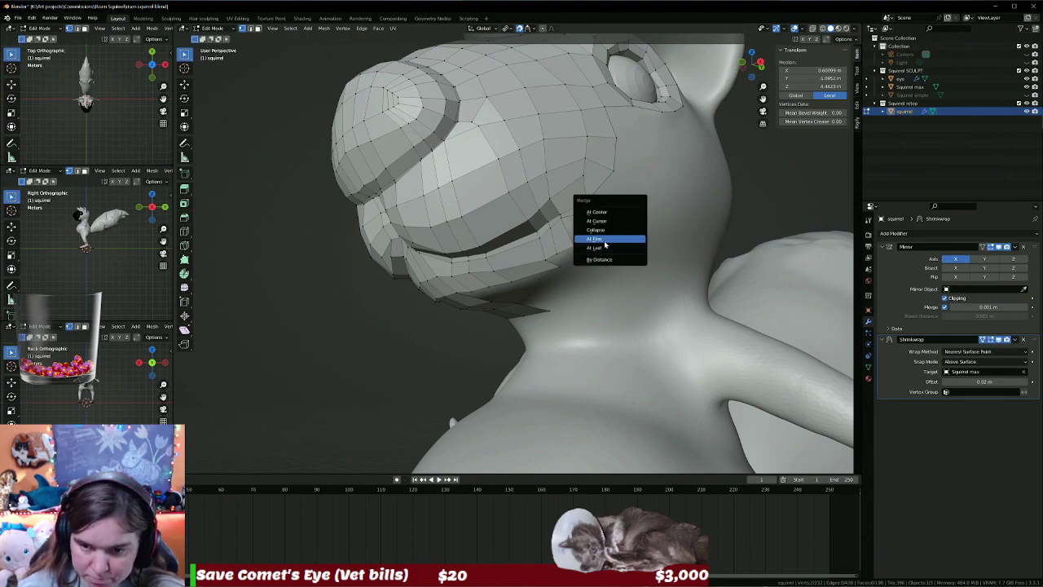
left_click(605, 249)
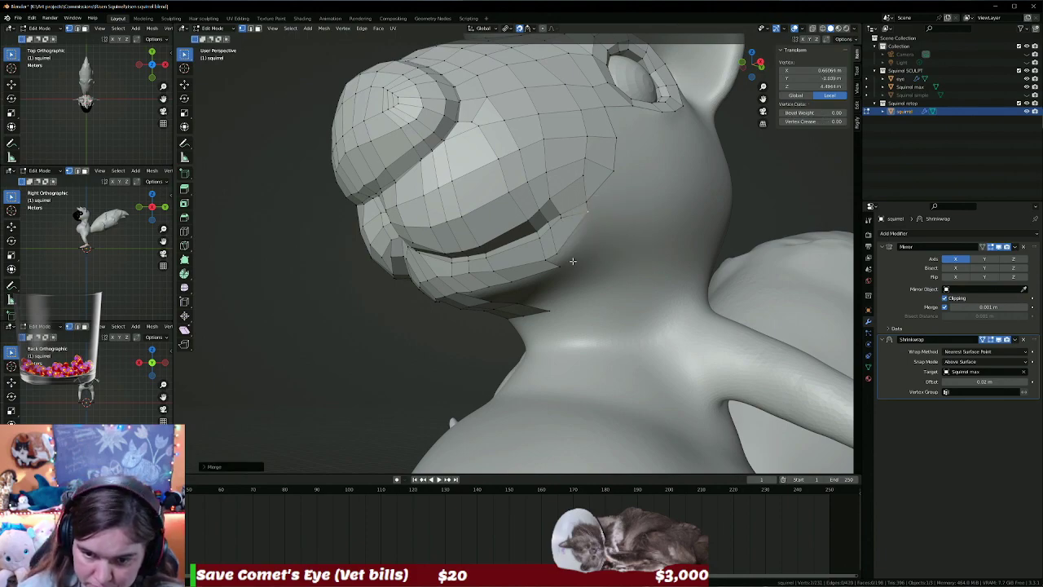
Settle the merged vertex onto the cheek and clear the selection.
key("g")
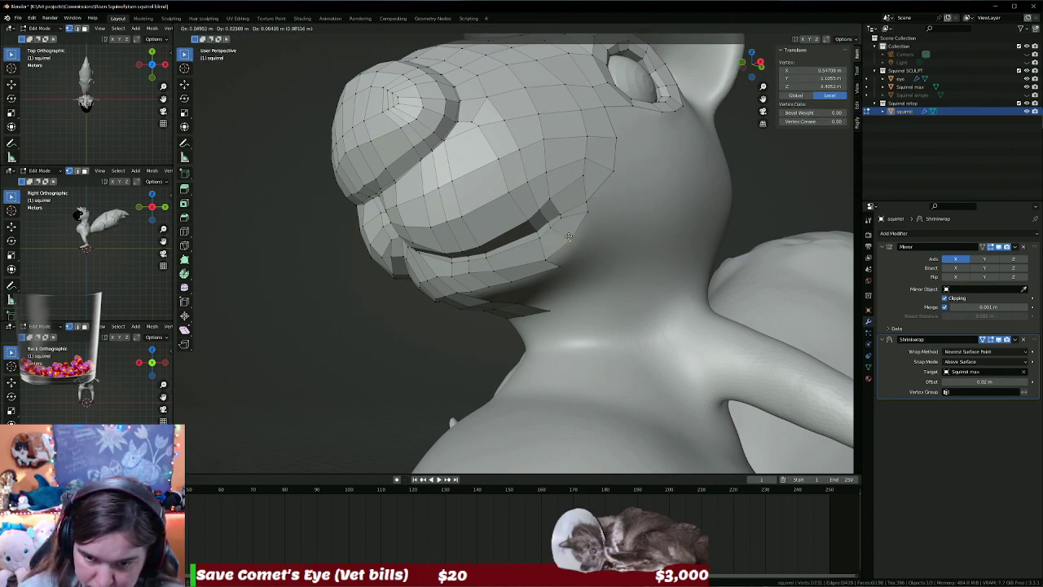
left_click(569, 236)
key("g")
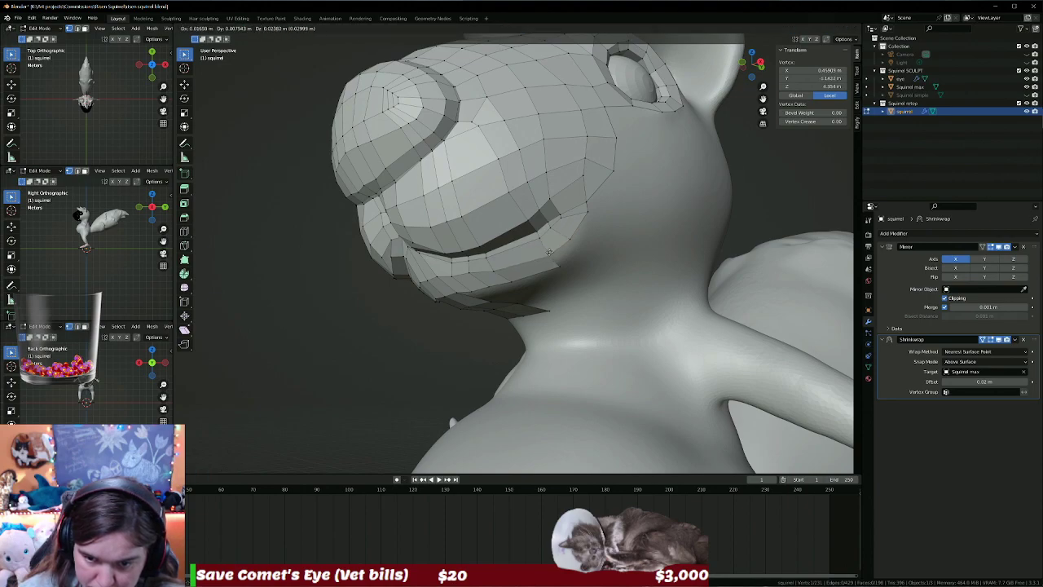
left_click(562, 255)
left_click(617, 261)
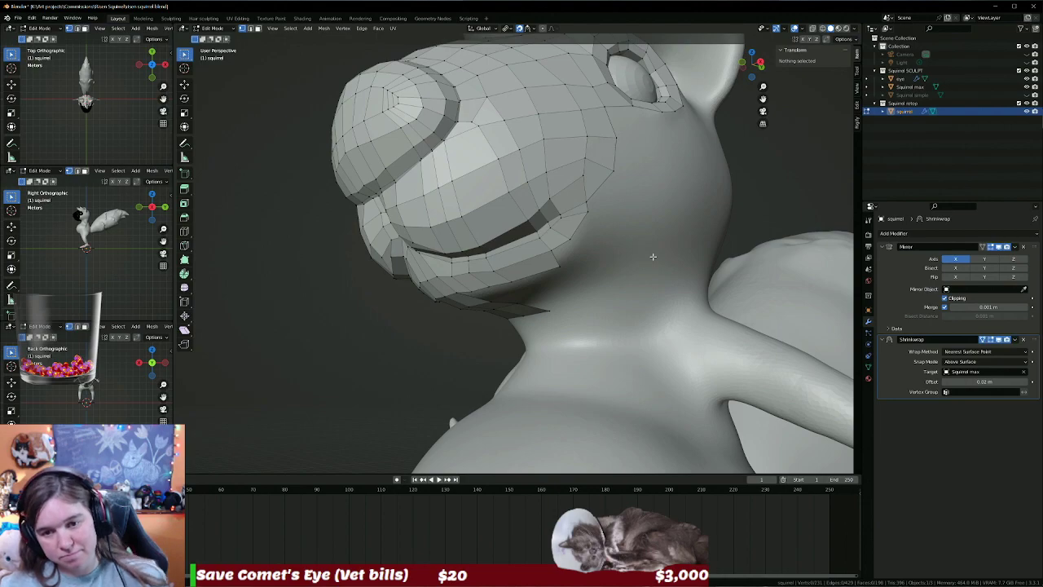
Extrude the neck band's lower border edges into a new row pulled down the neck.
middle_click_drag(653, 257, 681, 271)
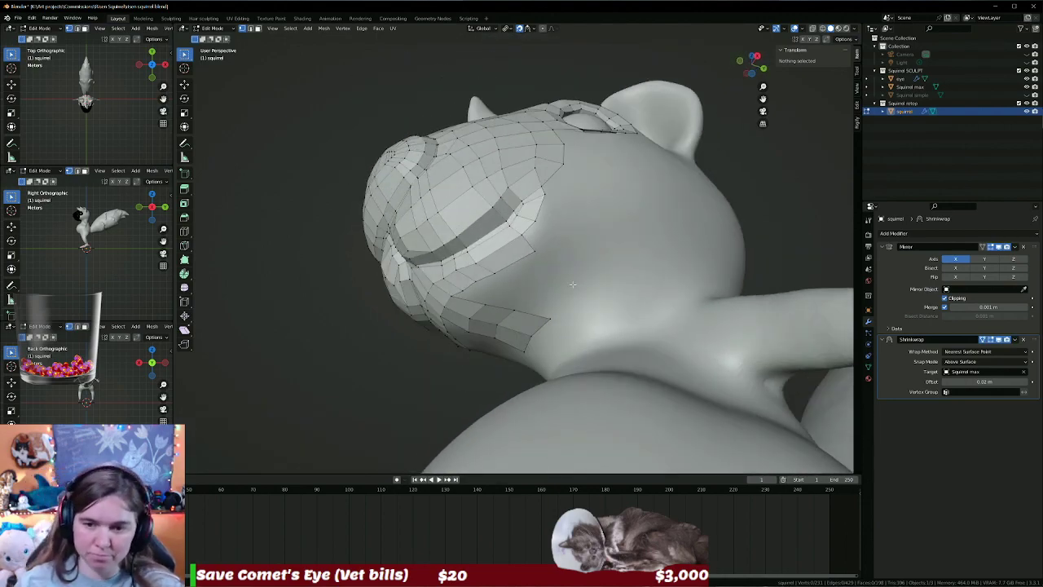
mouse_move(613, 271)
middle_mouse_down()
mouse_move(512, 255)
mouse_move(503, 227)
mouse_move(466, 298)
mouse_move(465, 238)
mouse_move(554, 326)
middle_mouse_up()
left_click(466, 238)
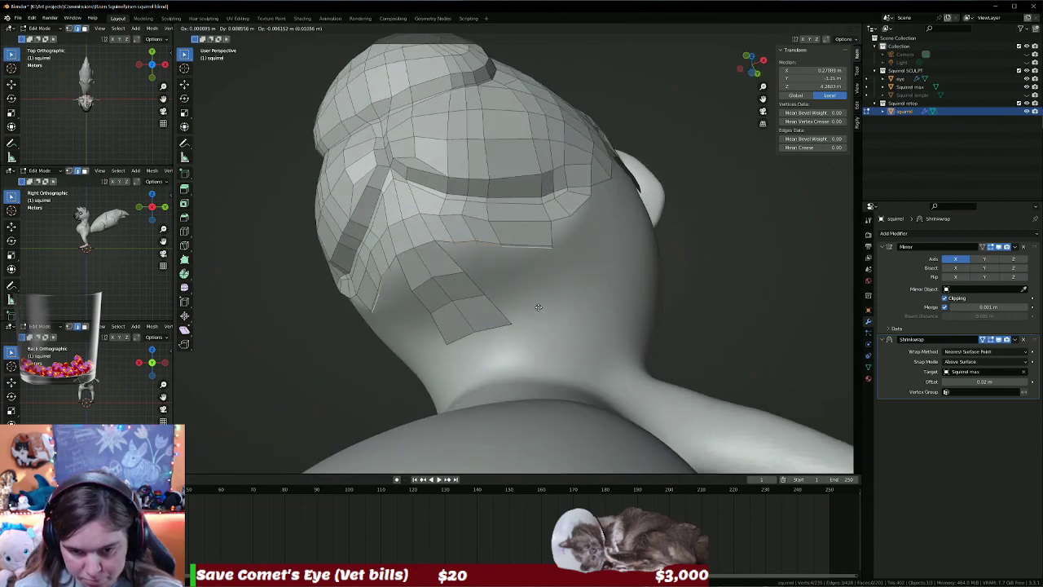
key("e")
left_click(554, 325)
key("g")
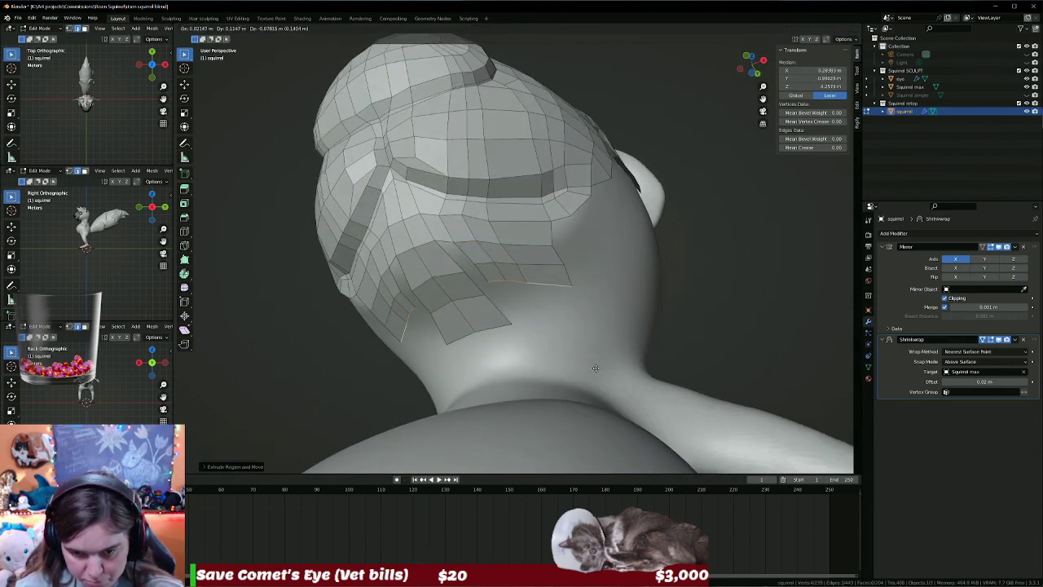
left_click(619, 408)
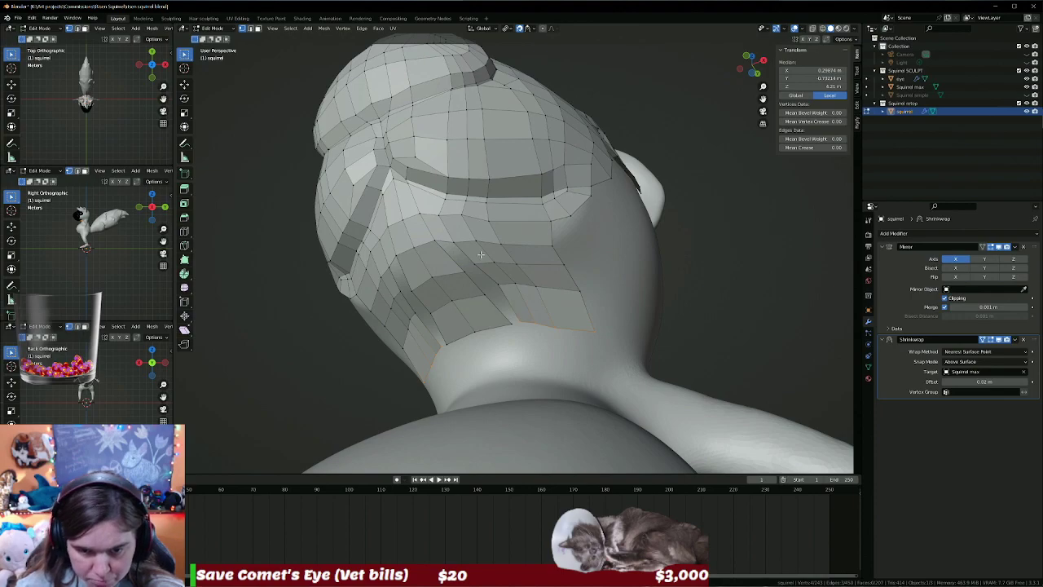
In edge select mode, select four edges along the new row.
key("2")
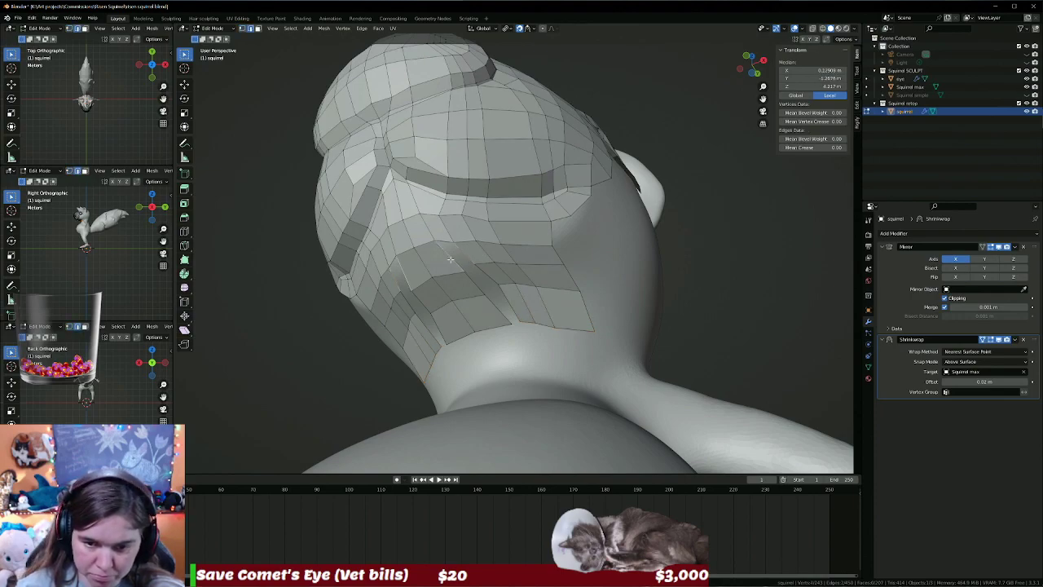
left_click(453, 260, "alt")
left_click(477, 281, "alt")
left_click(506, 299, "alt")
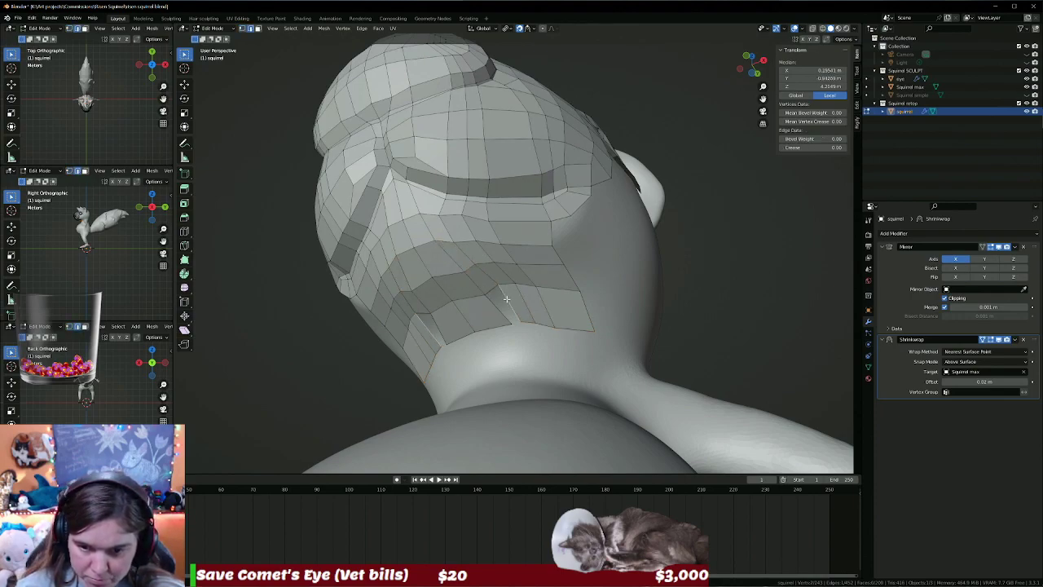
left_click(498, 308, "alt")
mouse_move(498, 308)
middle_mouse_down()
mouse_move(601, 335)
mouse_move(633, 328)
mouse_move(532, 284)
middle_mouse_up()
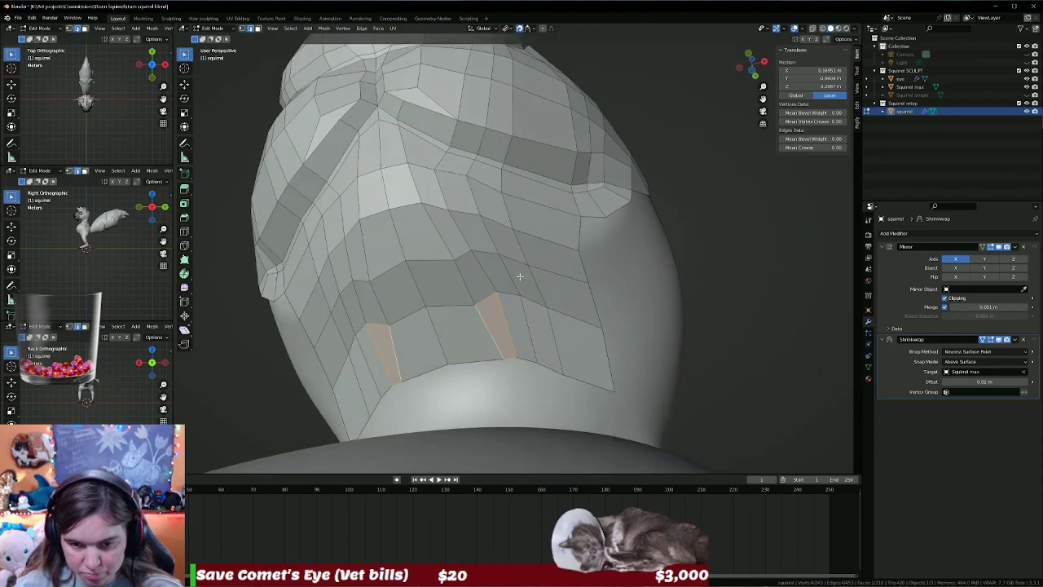
In vertex select mode, reposition the first two vertices of the lower neck row.
key("1")
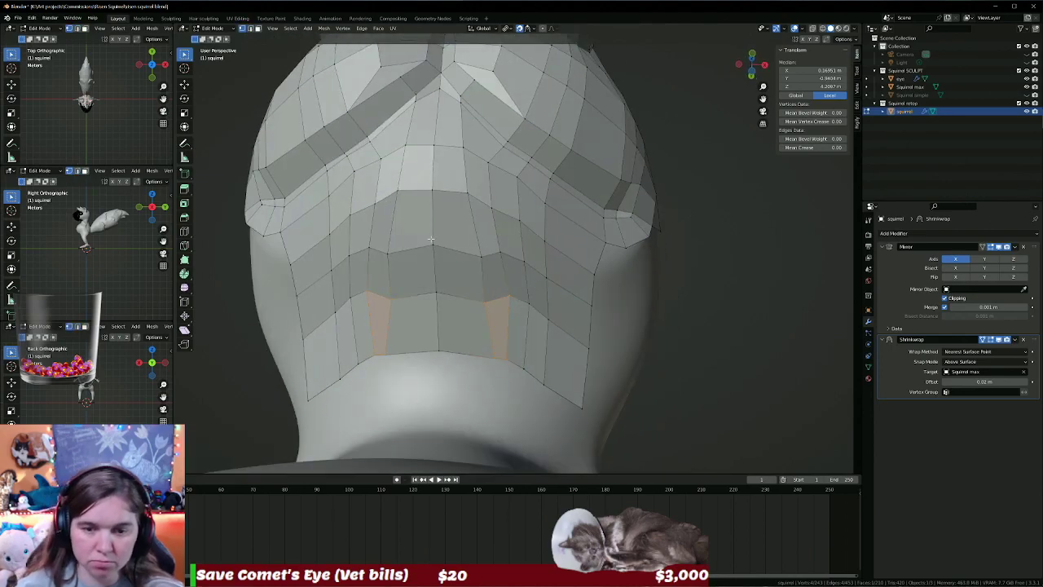
left_click(484, 256)
key("g")
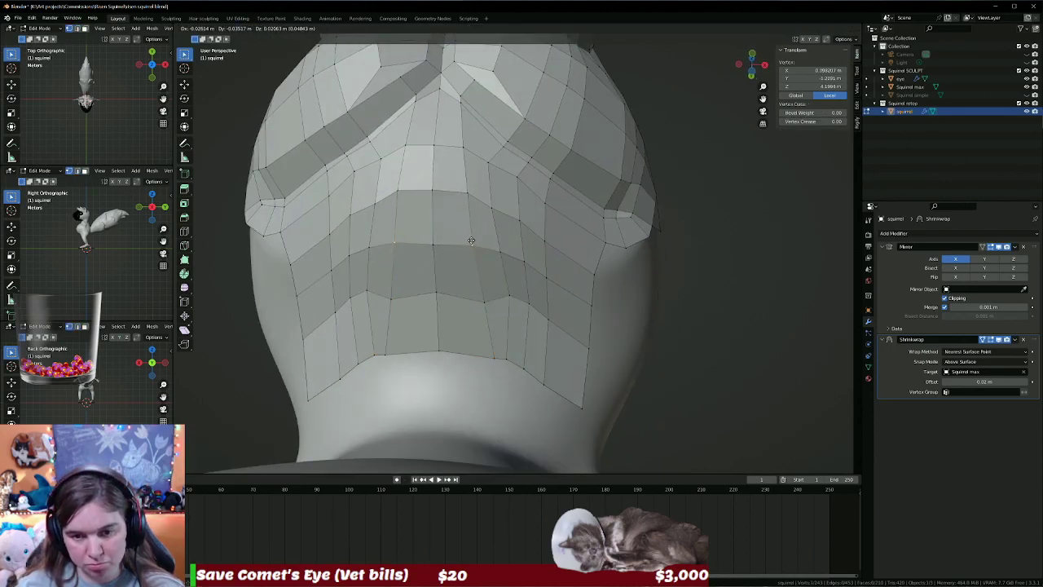
left_click(470, 236)
left_click(501, 250)
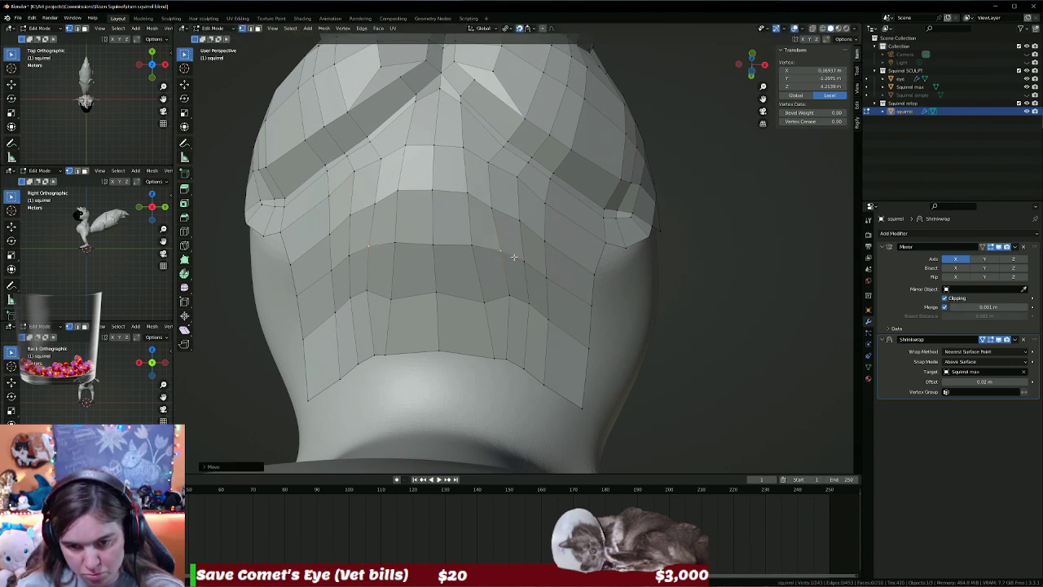
key("g")
left_click(545, 270)
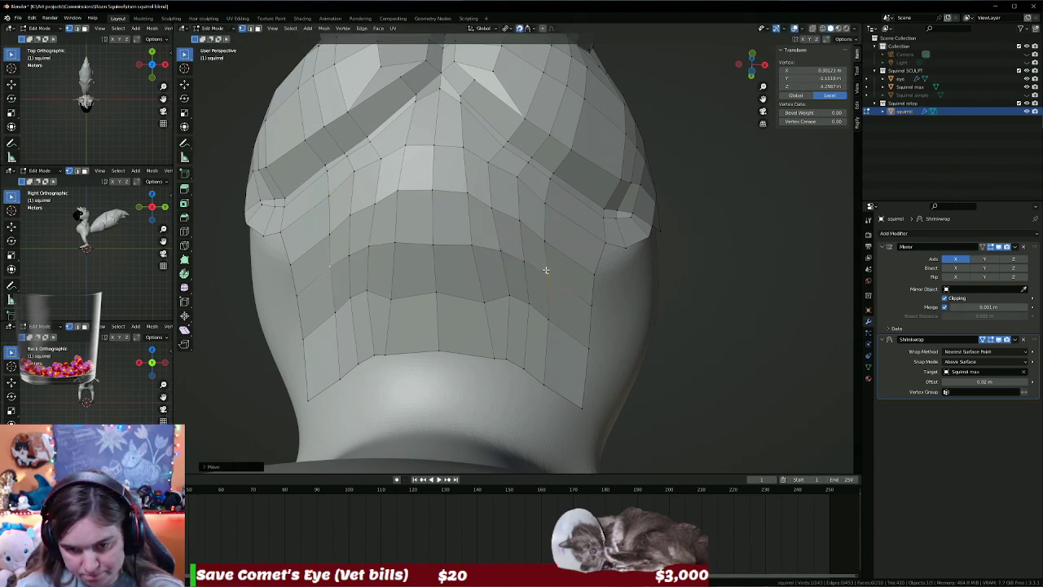
Line up two more neck-band vertices with their neighbours.
left_click(587, 299)
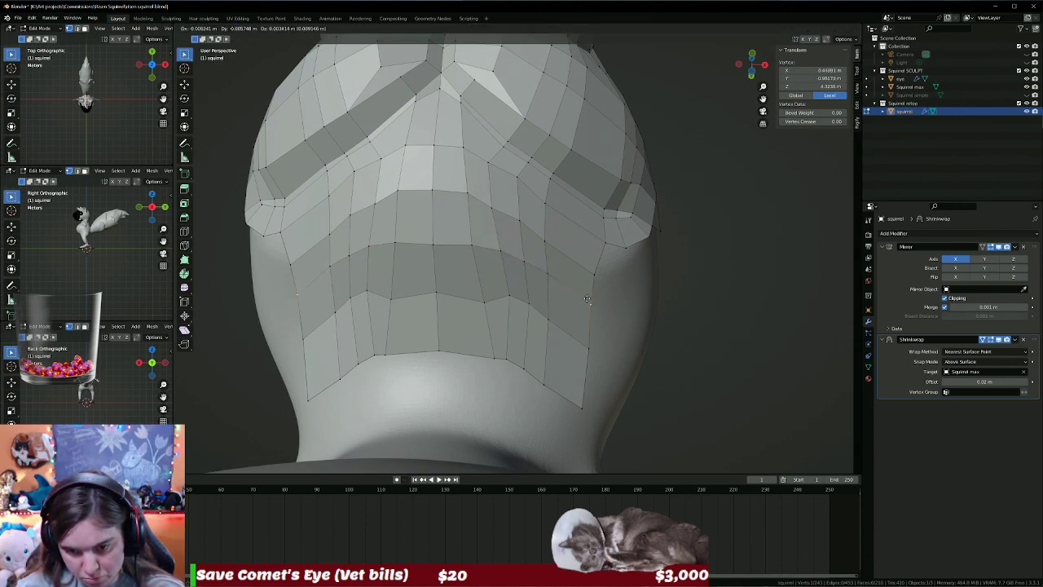
left_click(483, 303)
key("g")
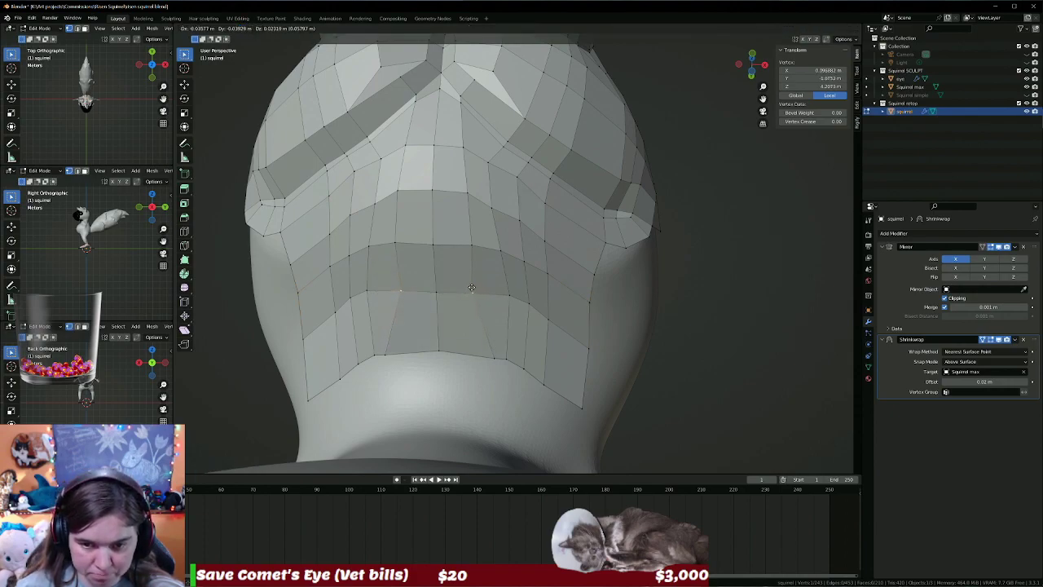
left_click(471, 288)
left_click(506, 294)
key("g")
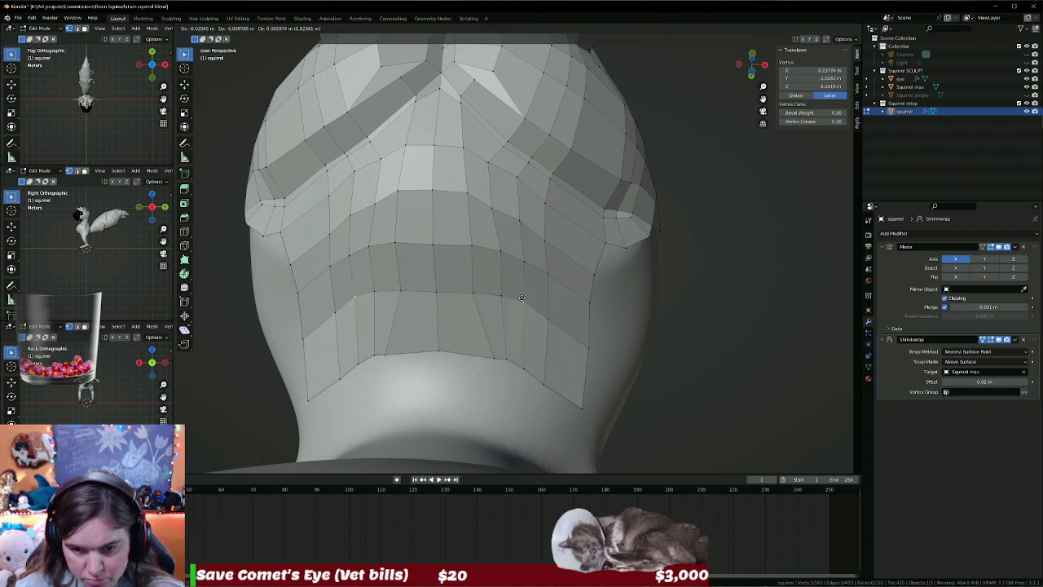
left_click(522, 299)
Pull the bottom-edge vertices, including the bottom-centre one, up into a smooth curve.
left_click(497, 359)
key("g")
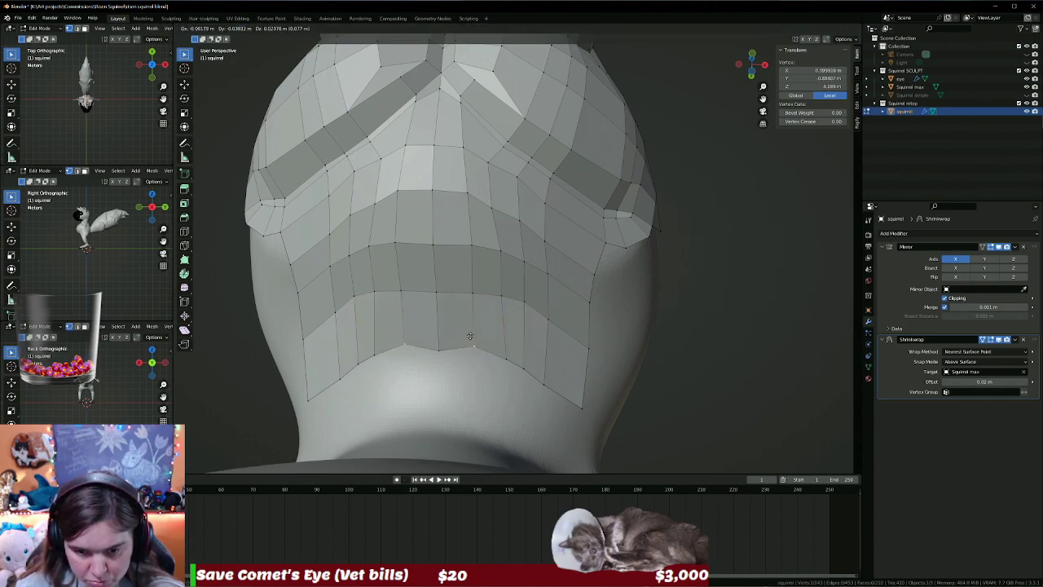
left_click(470, 320)
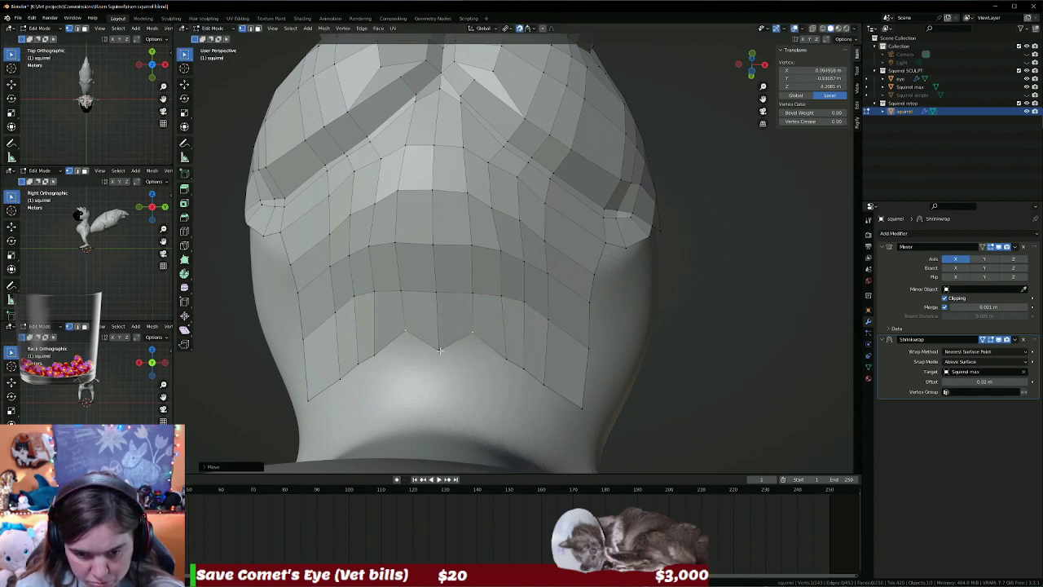
left_click(439, 349)
key("g")
left_click(437, 316)
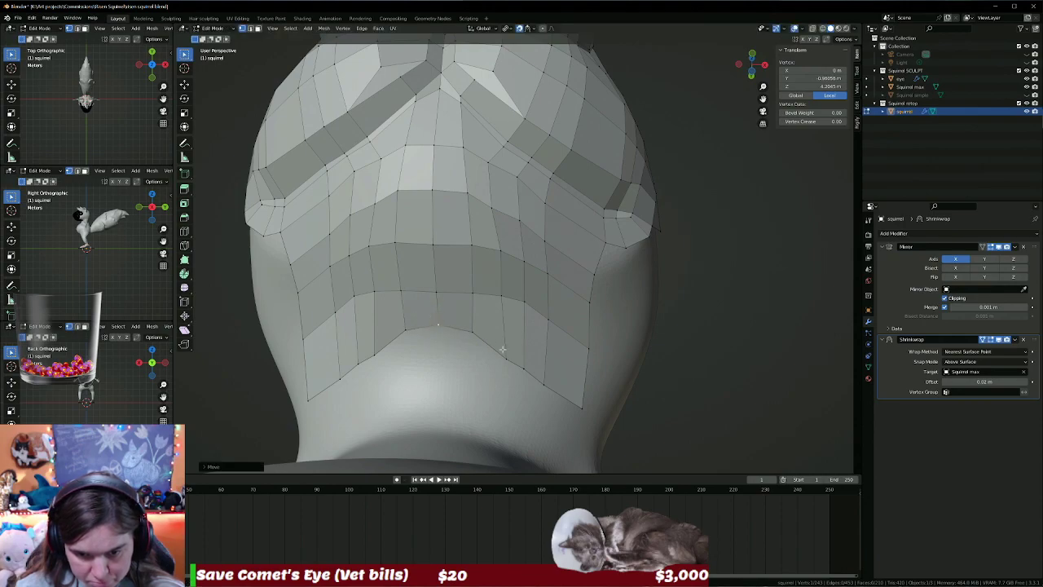
left_click(505, 356)
key("g")
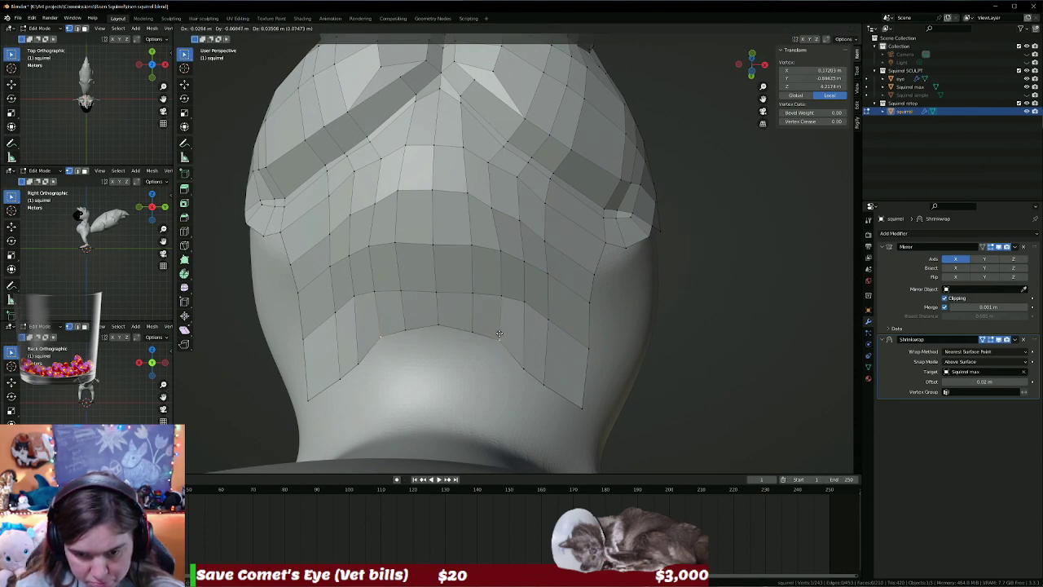
left_click(499, 334)
key("g")
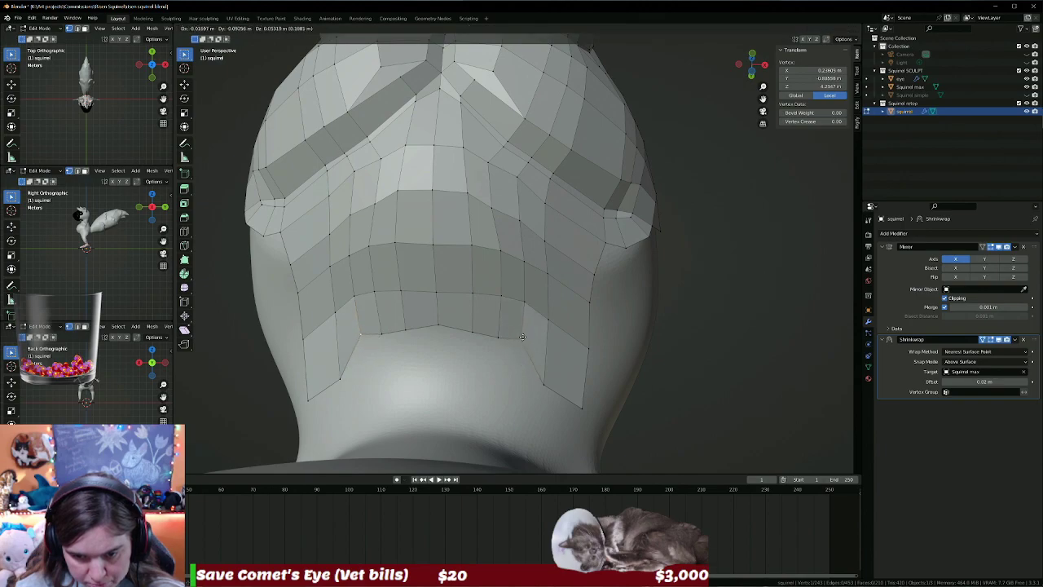
left_click(522, 339)
key("g")
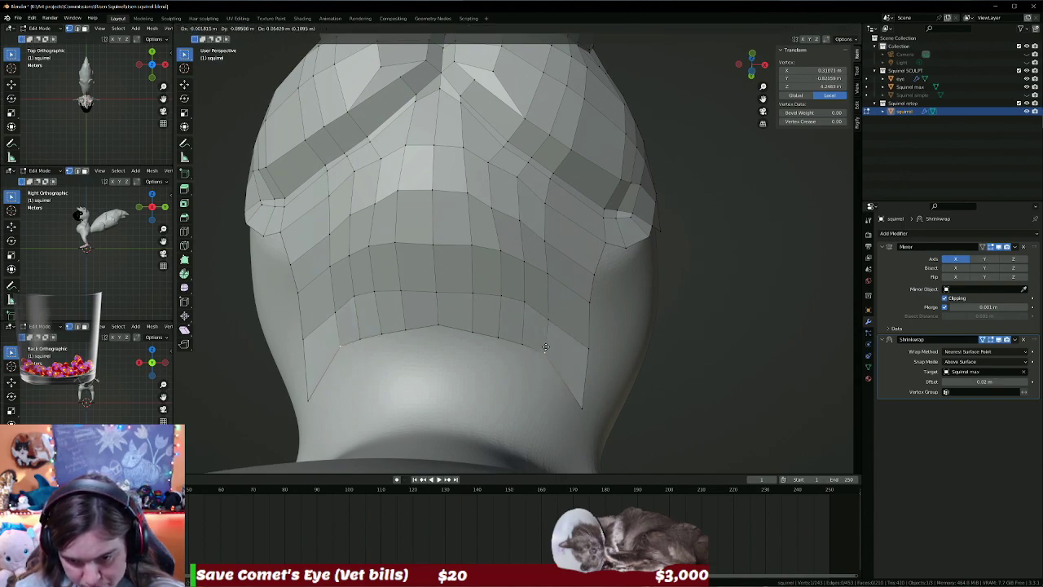
left_click(581, 398)
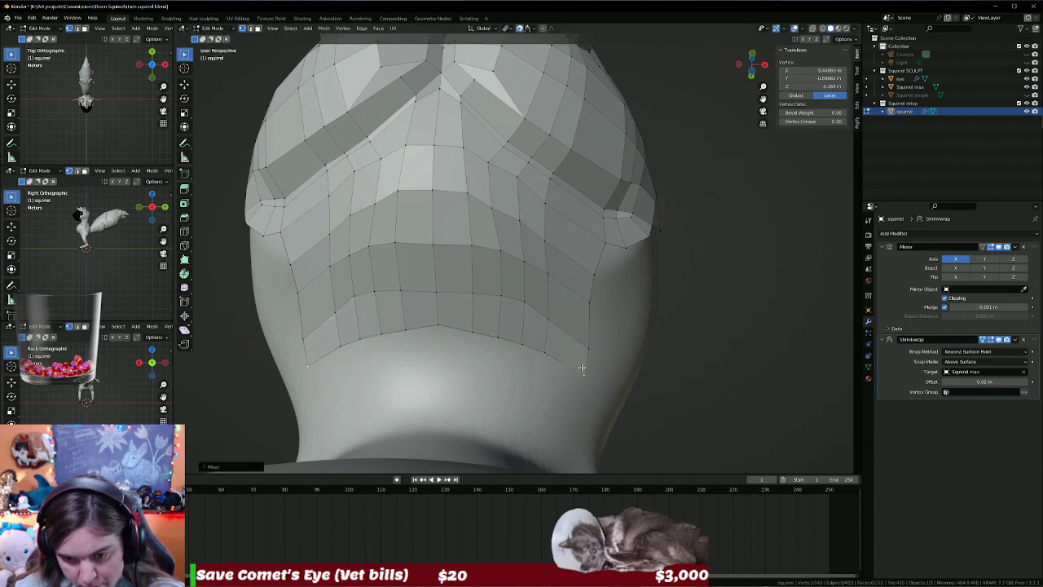
left_click(614, 369)
mouse_move(614, 369)
middle_mouse_down()
mouse_move(532, 381)
mouse_move(589, 339)
mouse_move(568, 402)
middle_mouse_up()
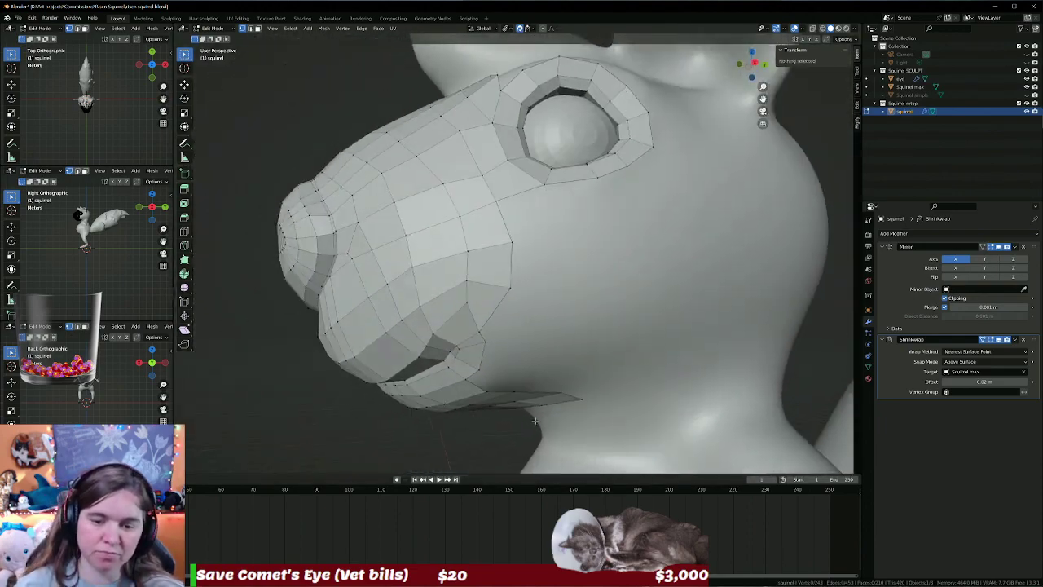
Extrude the jaw strip's outer edge backward and rotate it to follow the neck.
left_click(568, 402)
key("e")
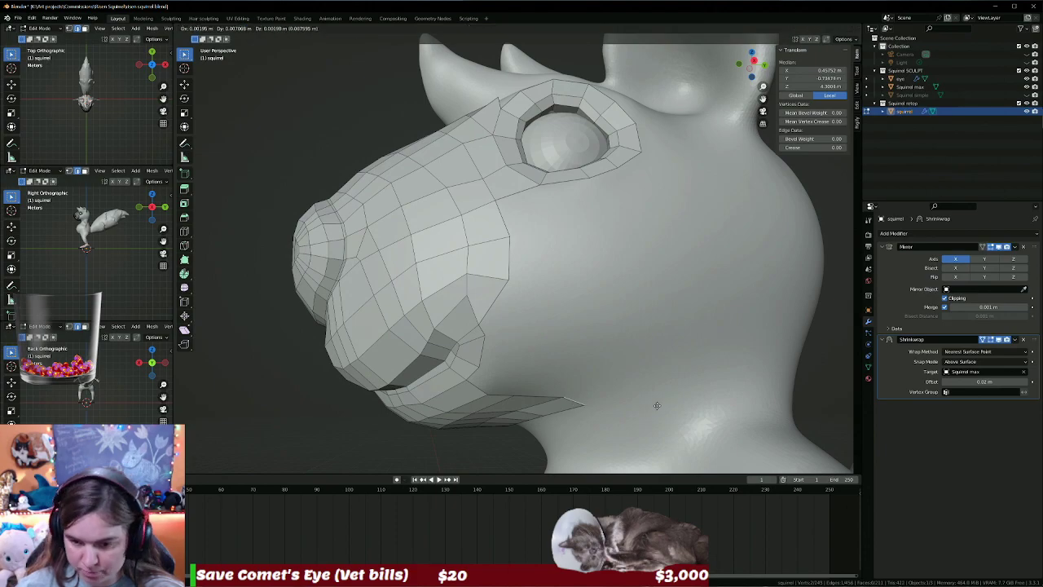
left_click(715, 393)
key("r")
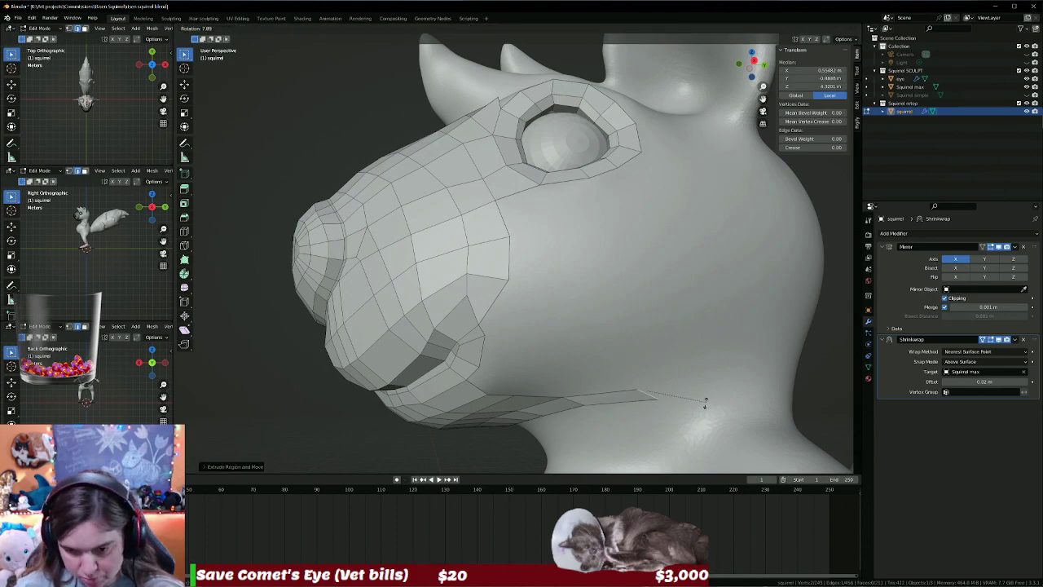
left_click(670, 419)
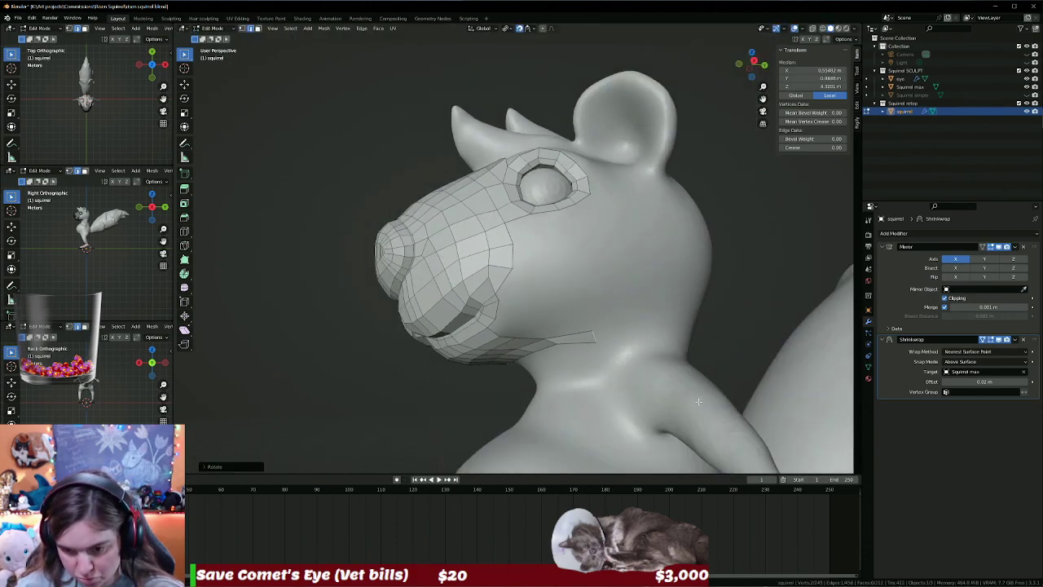
mouse_move(704, 399)
middle_mouse_down()
mouse_move(655, 410)
mouse_move(640, 342)
mouse_move(624, 343)
mouse_move(638, 343)
middle_mouse_up()
Extrude another section, rotating, scaling and placing it on the neck surface.
key("e")
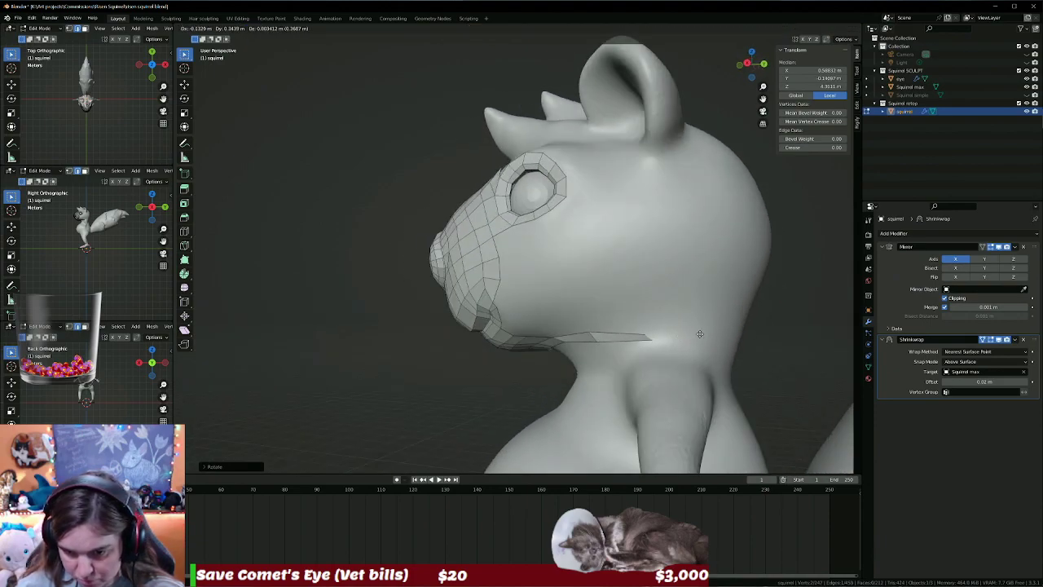
left_click(686, 334)
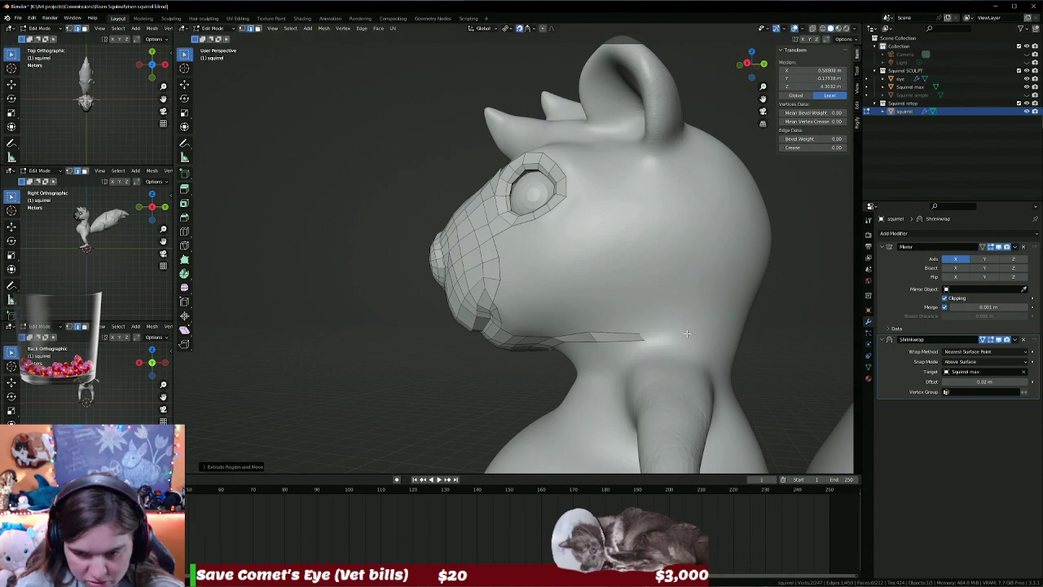
key("r")
left_click(667, 347)
key("s")
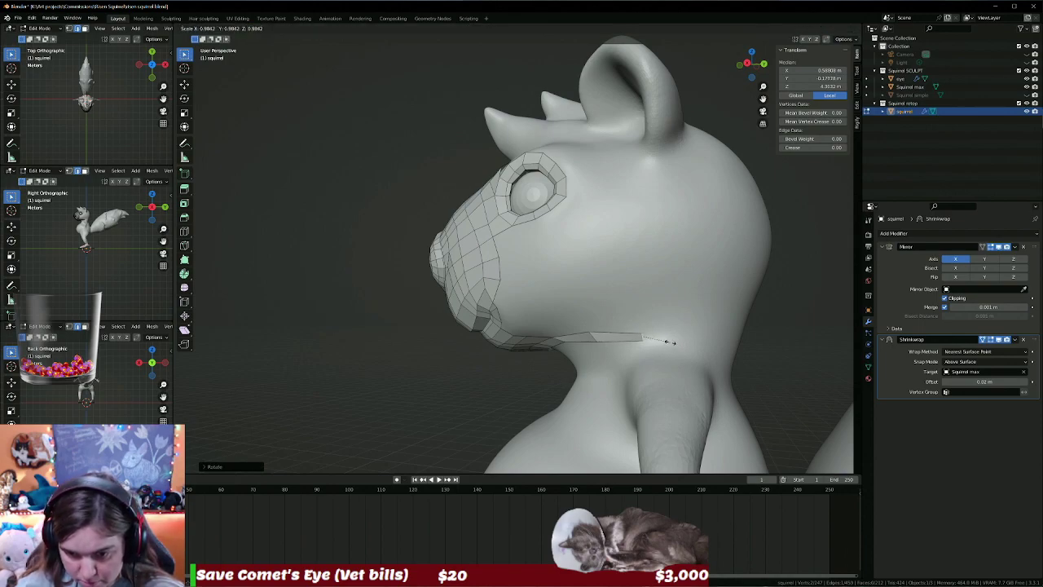
left_click(681, 337)
key("g")
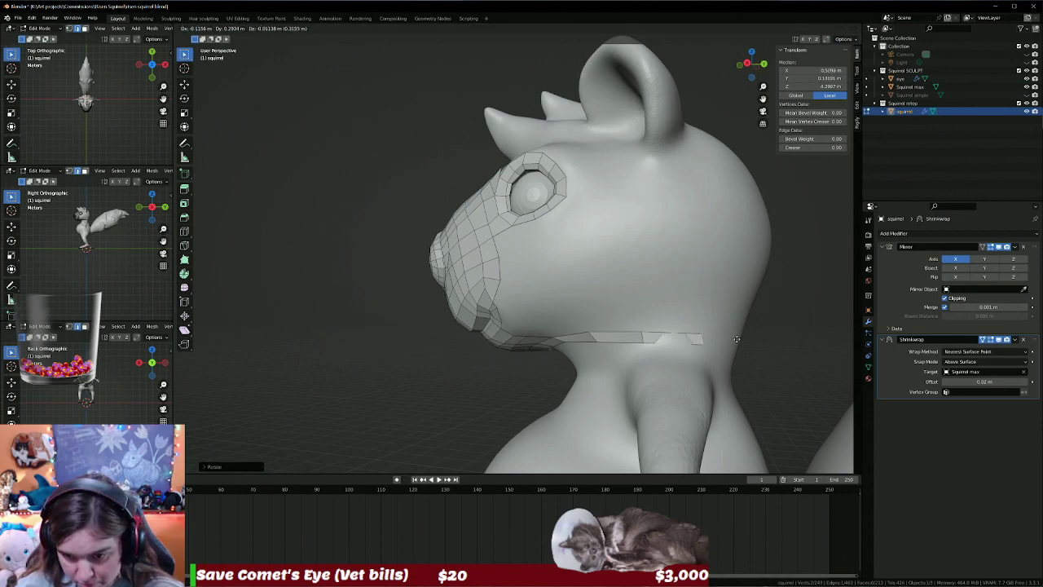
left_click(720, 339)
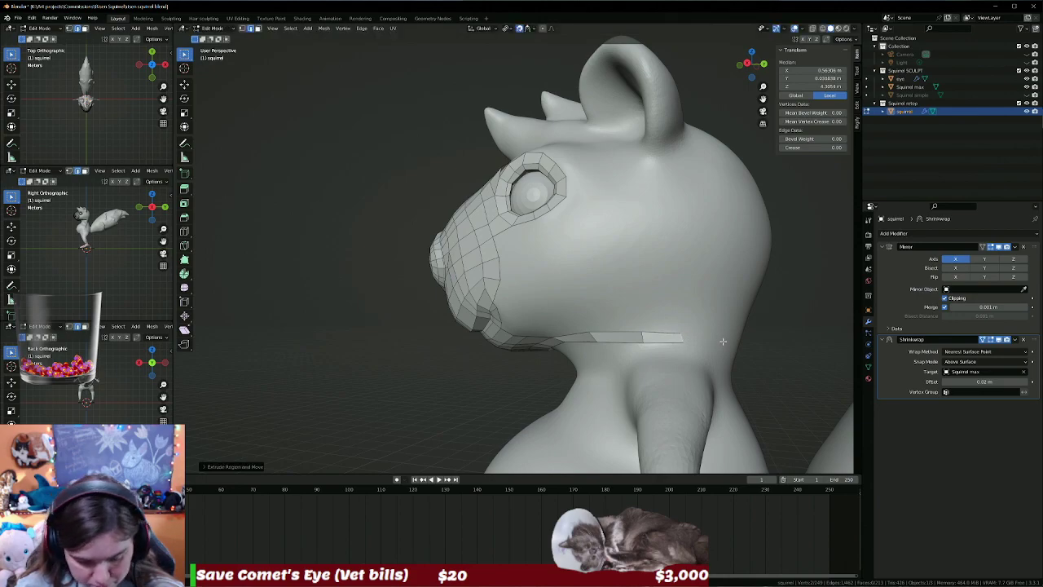
Rotate and scale the strip end, then extend it around the back of the neck.
key("r")
left_click(717, 348)
key("s")
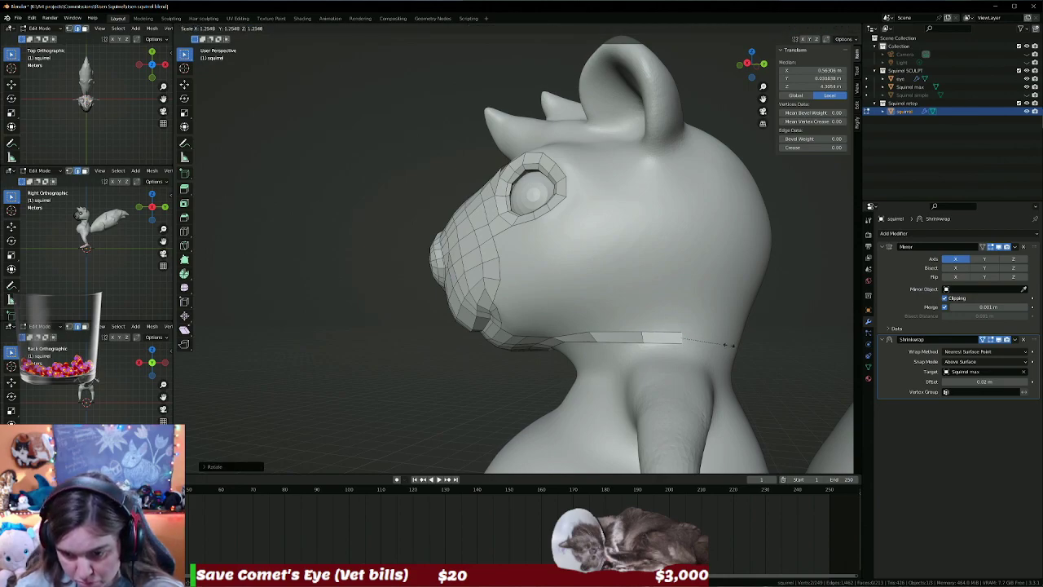
left_click(734, 345)
key("g")
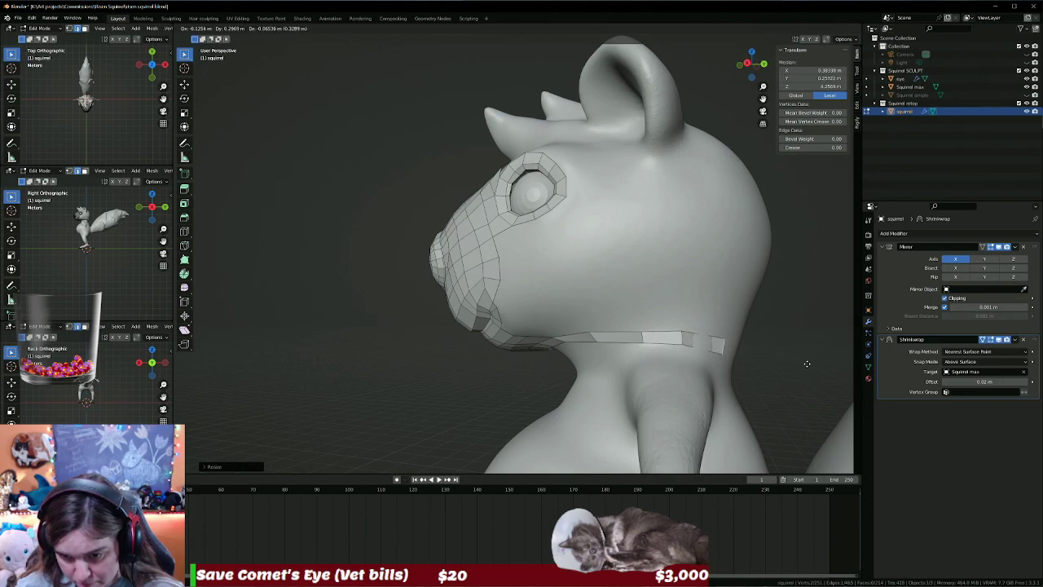
left_click(797, 358)
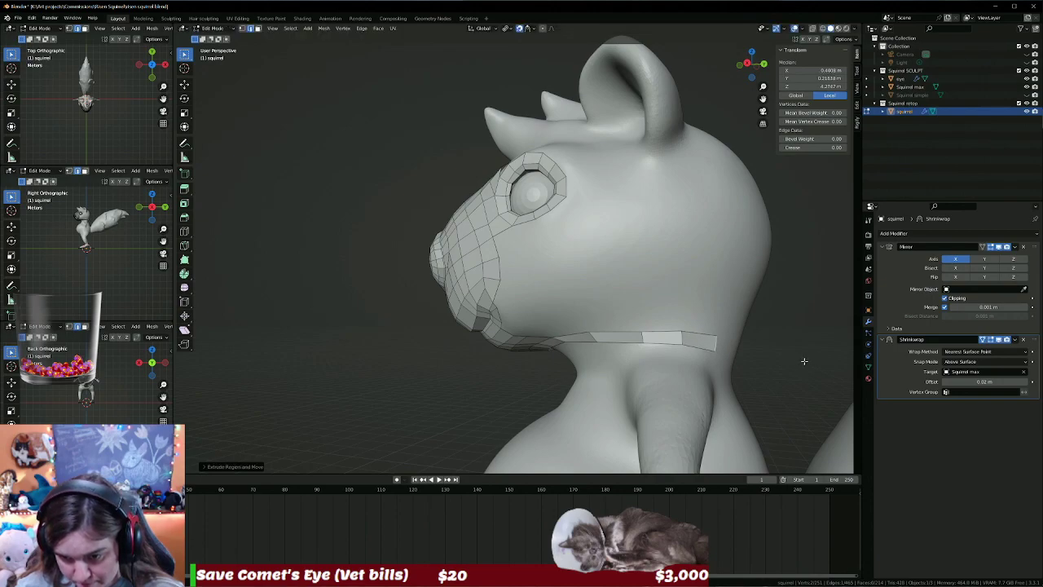
mouse_move(801, 361)
middle_mouse_down()
mouse_move(733, 370)
mouse_move(690, 317)
middle_mouse_up()
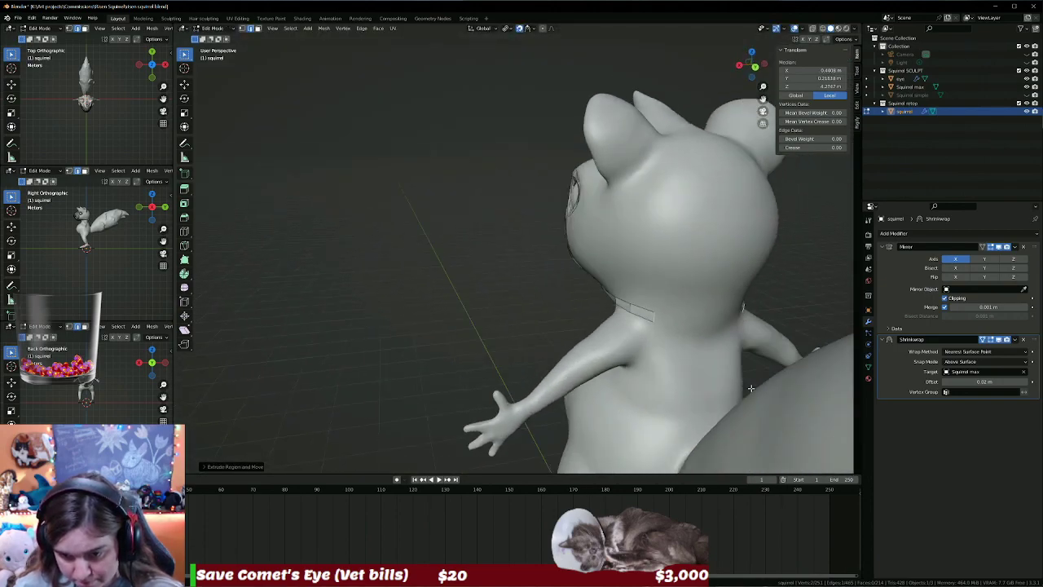
key("g")
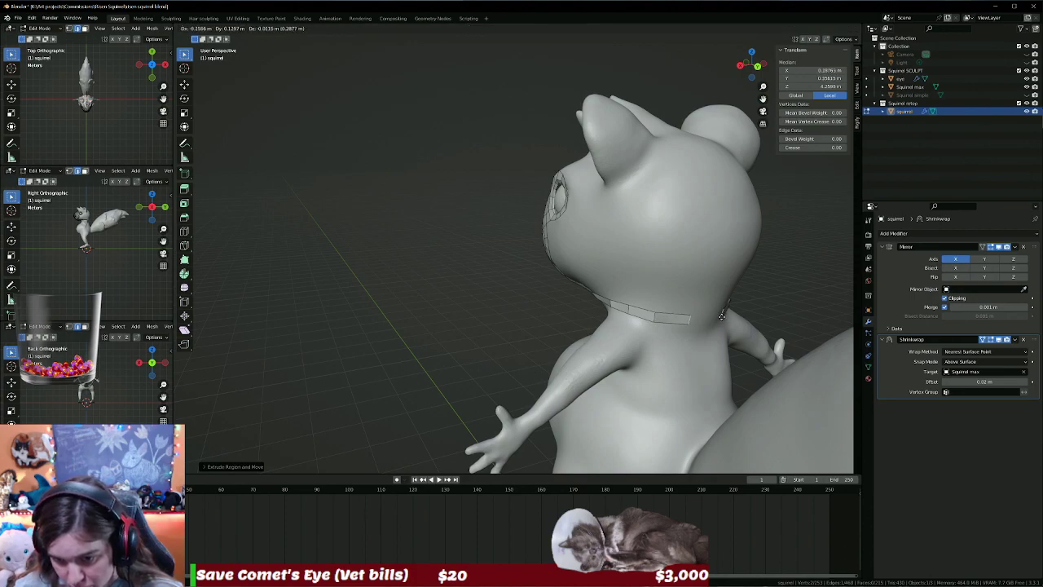
Place the final neck section, then orbit to inspect the mesh from all sides.
left_click(761, 324)
left_click(783, 306)
middle_click_drag(783, 306, 819, 309)
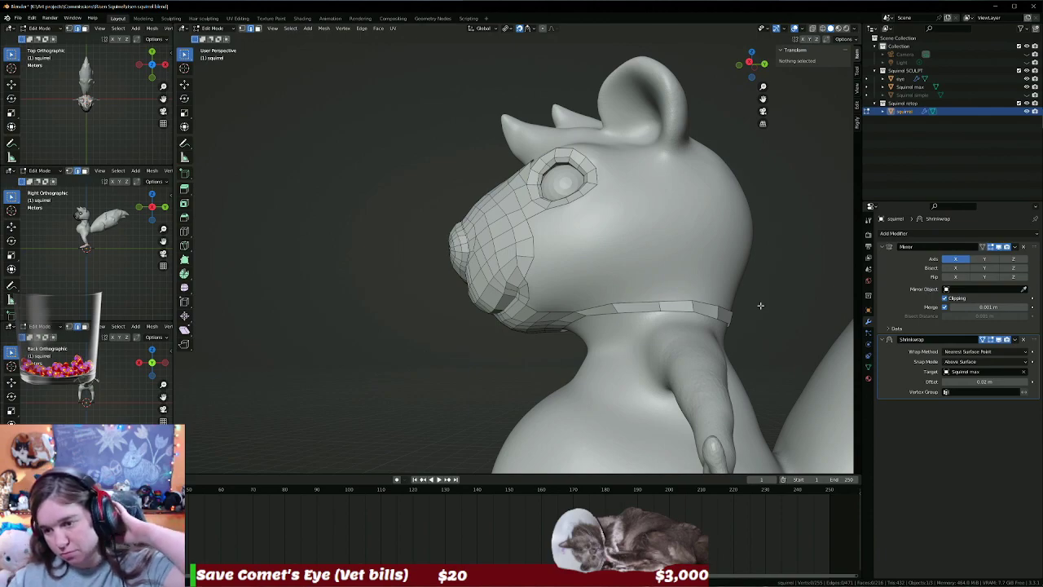
mouse_move(760, 304)
middle_mouse_down()
mouse_move(651, 233)
mouse_move(729, 210)
mouse_move(684, 240)
mouse_move(595, 225)
mouse_move(600, 314)
mouse_move(560, 310)
middle_mouse_up()
scroll(684, 240, "down", 4)
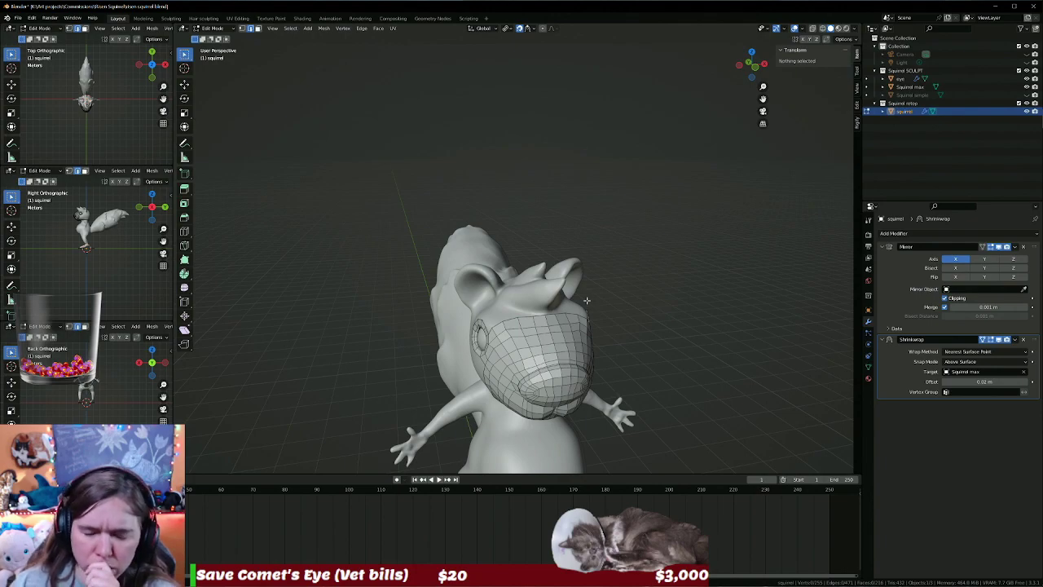
middle_click_drag(591, 317, 570, 353)
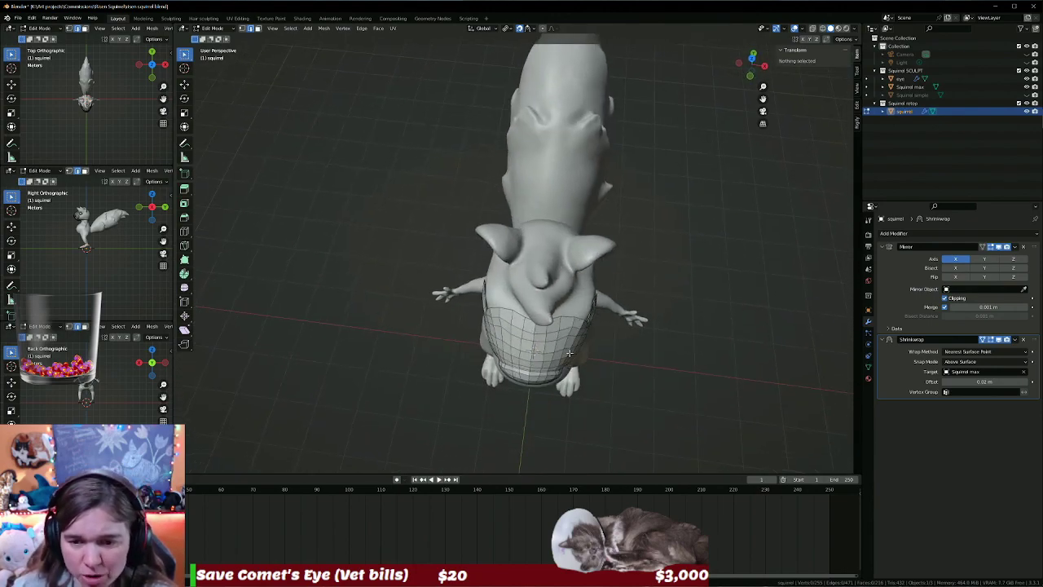
middle_click_drag(608, 308, 558, 280)
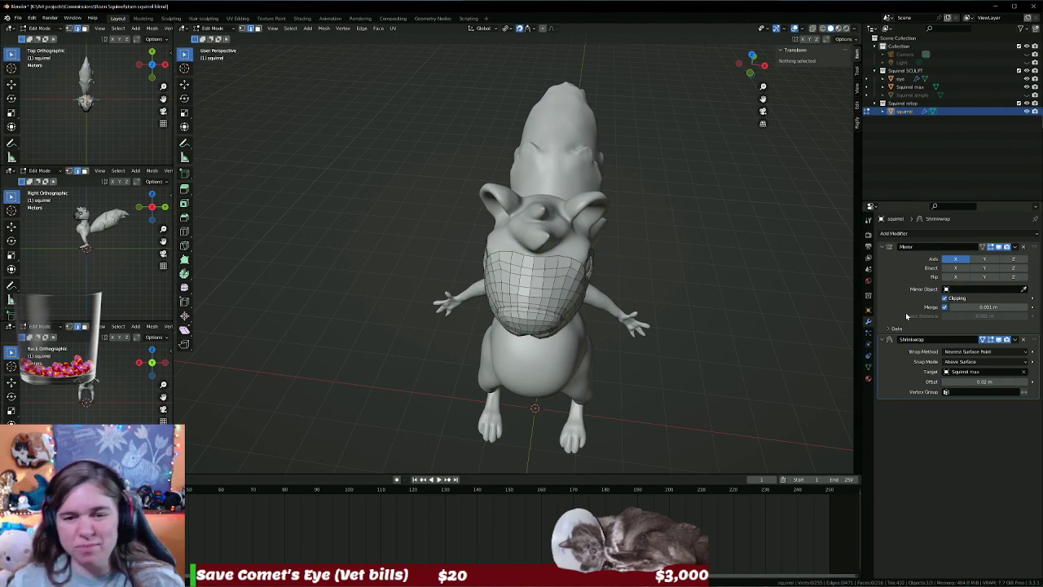
Zoom in on the head and select the top edge of the forehead mesh.
mouse_move(600, 309)
middle_mouse_down()
mouse_move(559, 307)
mouse_move(579, 303)
mouse_move(539, 293)
mouse_move(590, 269)
middle_mouse_up()
scroll(559, 307, "up", 3)
left_click(576, 273)
Place the new forehead row and nudge its left and right corner vertices into place.
key("g")
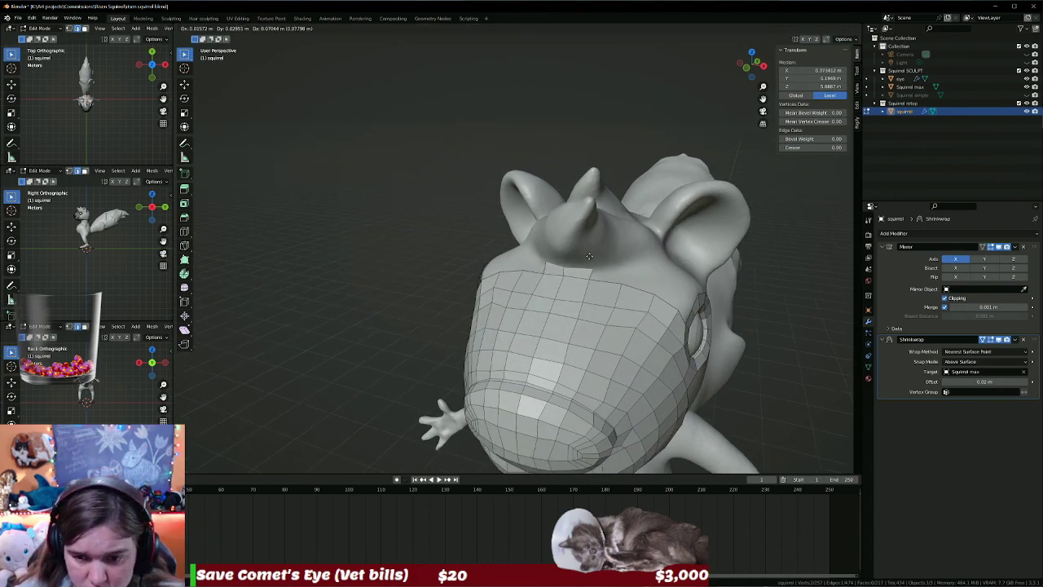
left_click(589, 254)
mouse_move(597, 276)
middle_mouse_down()
mouse_move(620, 301)
mouse_move(554, 371)
middle_mouse_up()
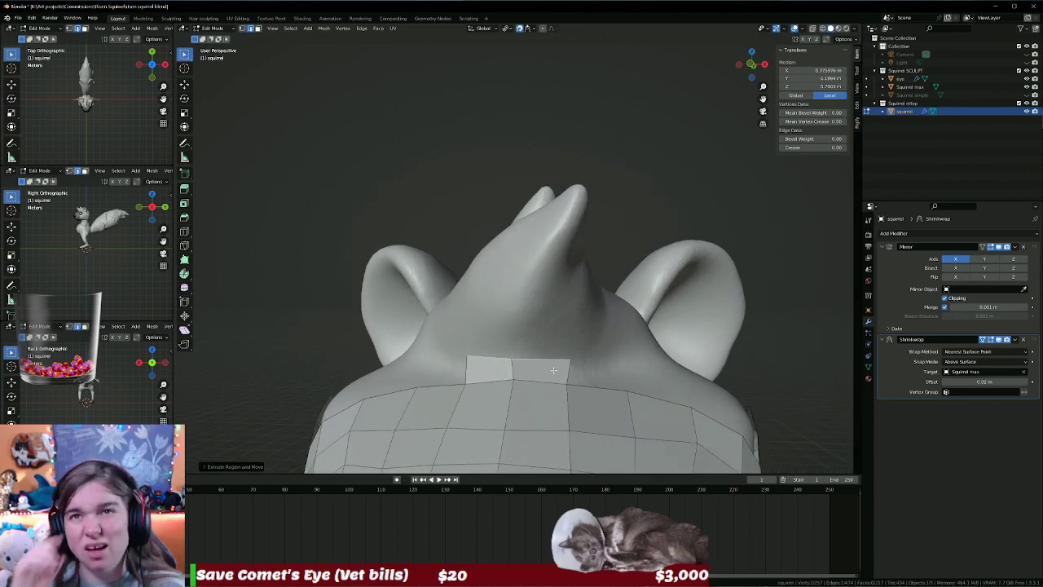
left_click(581, 367)
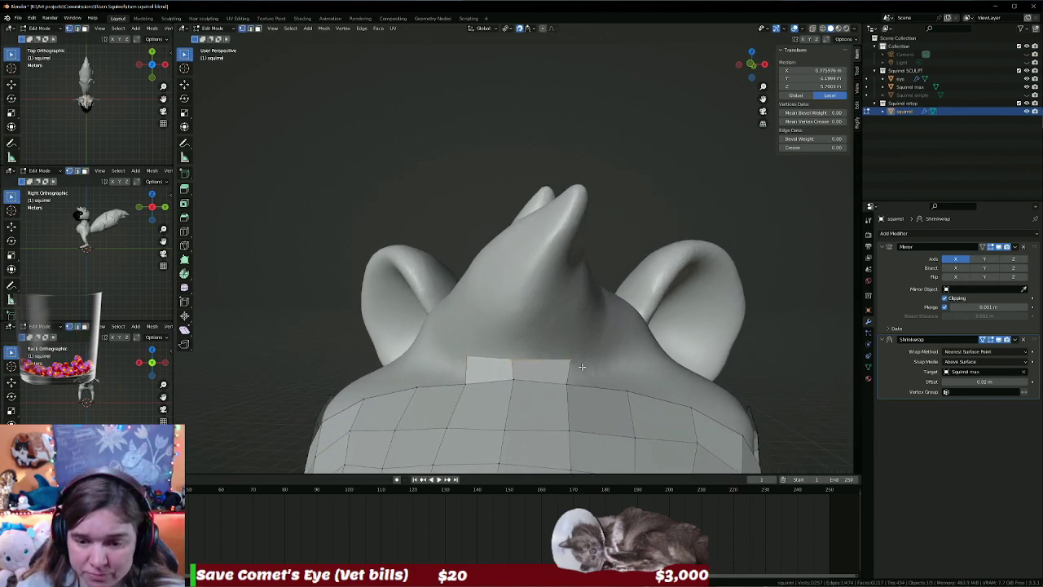
left_click(509, 359)
key("g")
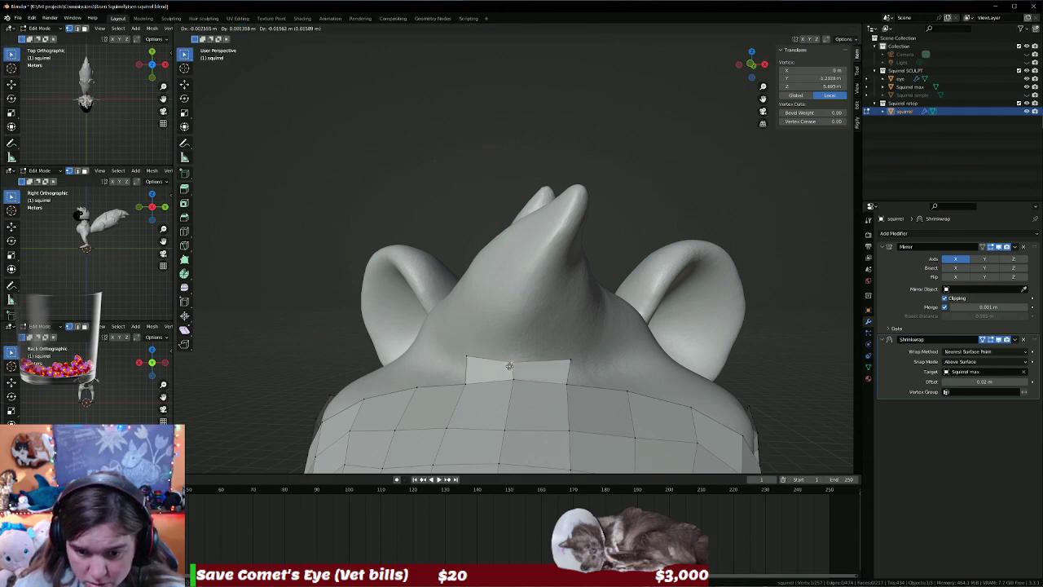
left_click(513, 365)
left_click(565, 358)
key("g")
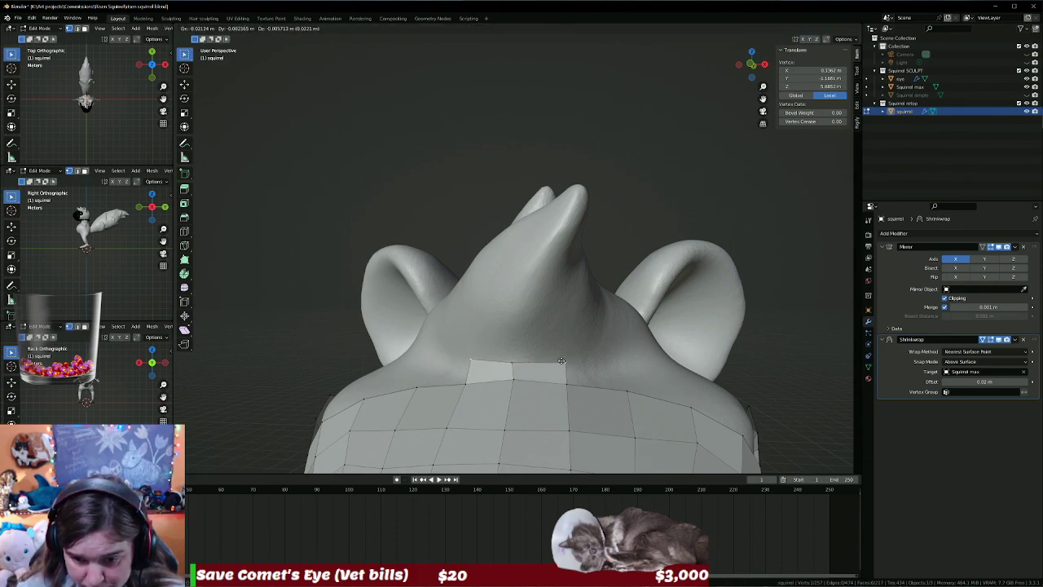
left_click(559, 364)
Extrude a face from the border edge up toward the ear and fill the neighbouring gap.
middle_click_drag(619, 389, 558, 406)
key("alt+a")
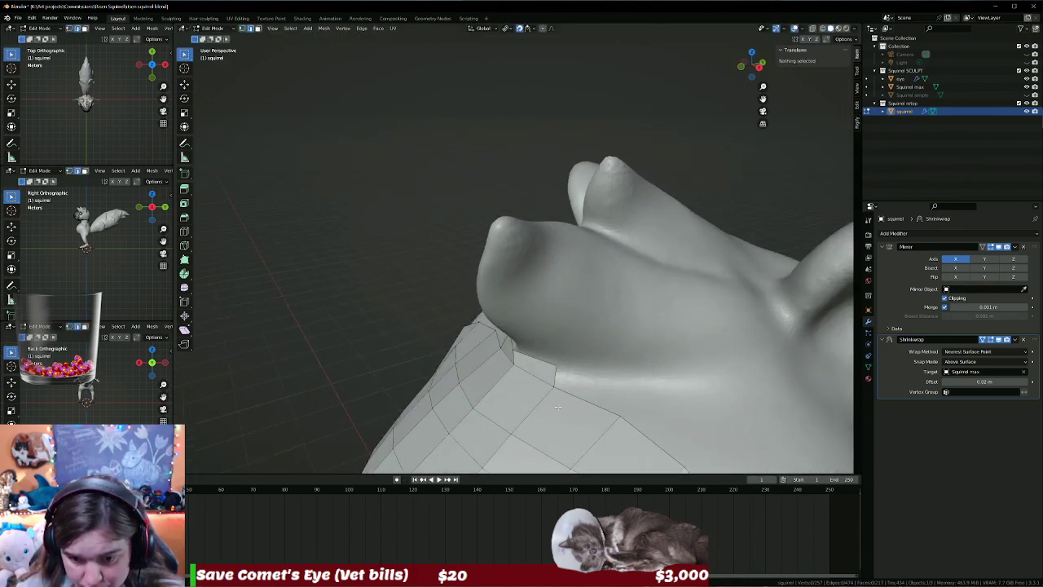
left_click(555, 377)
mouse_move(581, 353)
middle_mouse_down()
mouse_move(298, 302)
mouse_move(463, 271)
mouse_move(479, 324)
middle_mouse_up()
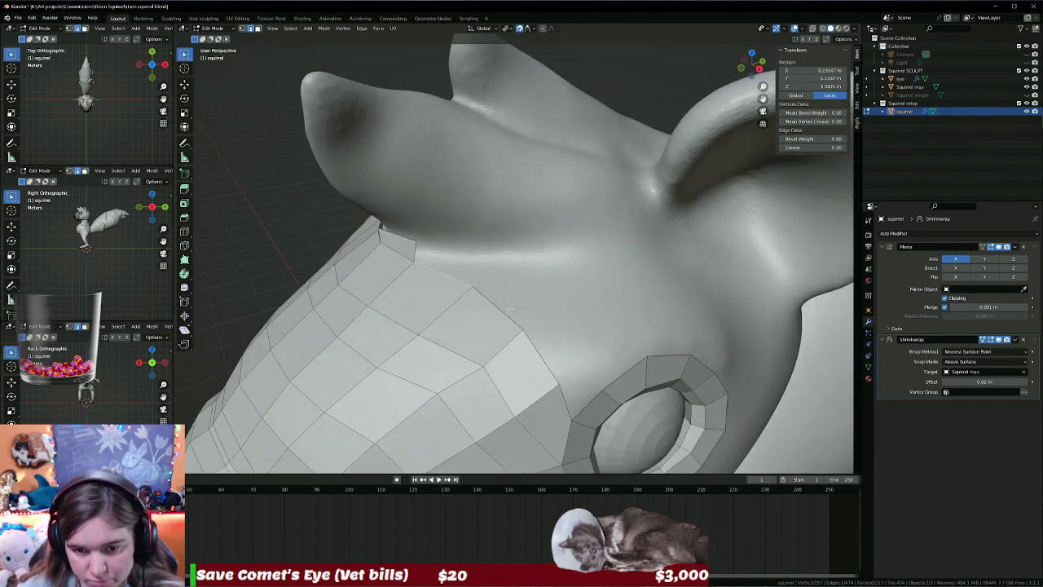
left_click(532, 348)
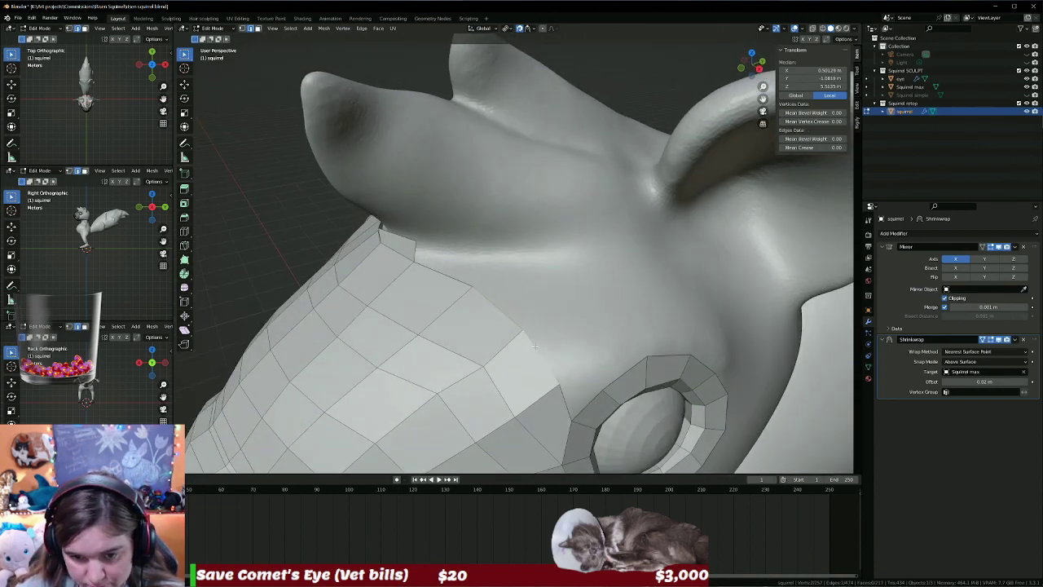
key("e")
left_click(542, 309)
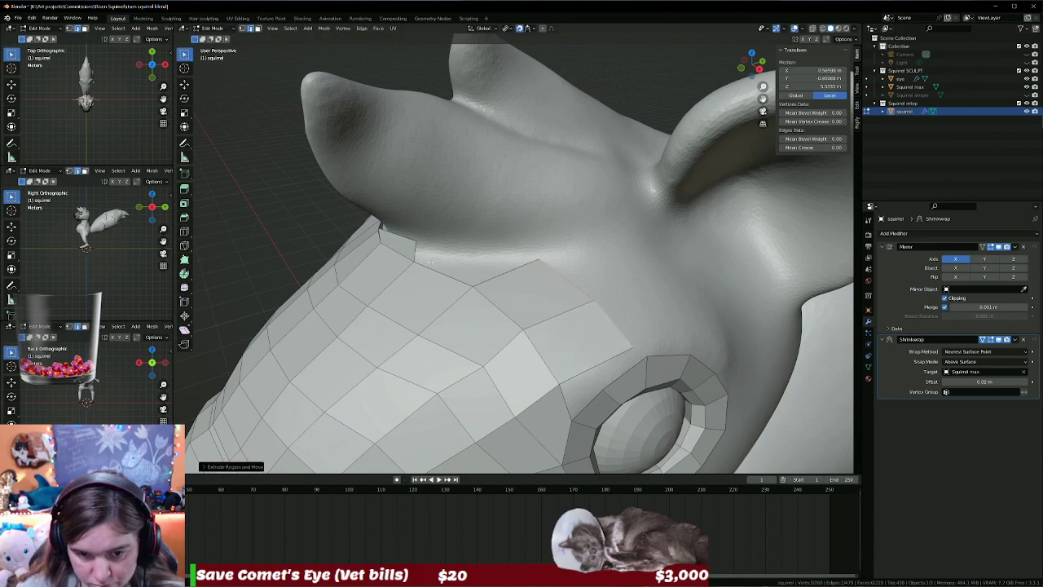
left_click(415, 251)
key("f")
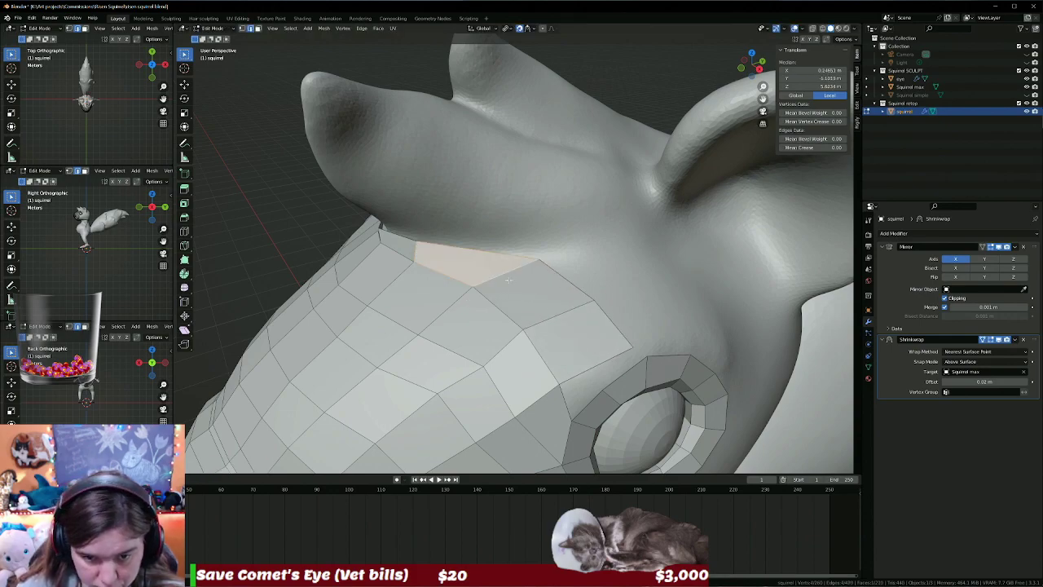
left_click(653, 290)
Reposition the faces above the eye and extrude another face from the strip edge.
mouse_move(654, 290)
middle_mouse_down()
mouse_move(589, 334)
mouse_move(576, 269)
middle_mouse_up()
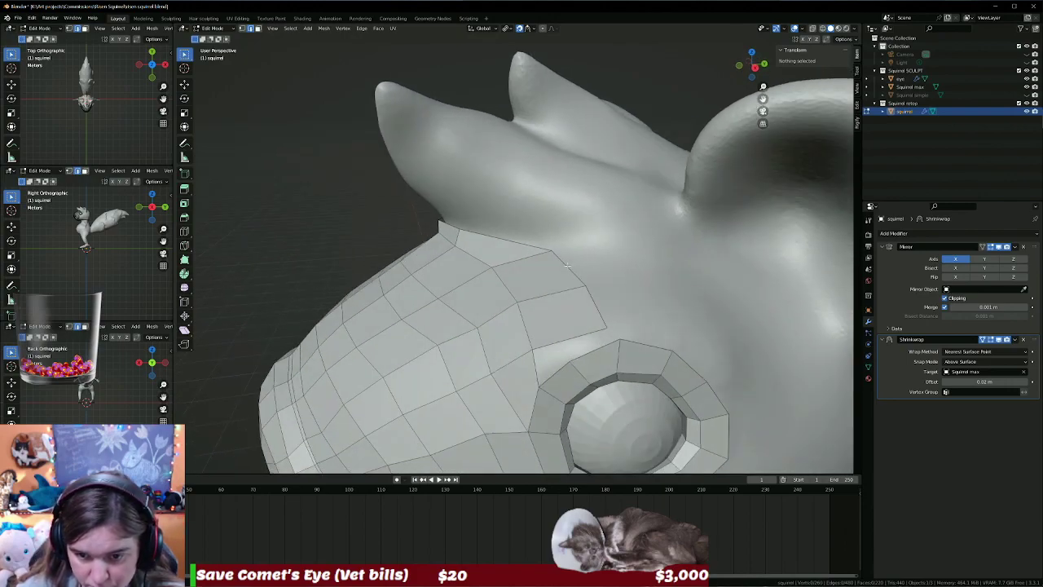
left_click(567, 265, "alt")
key("g")
key("g")
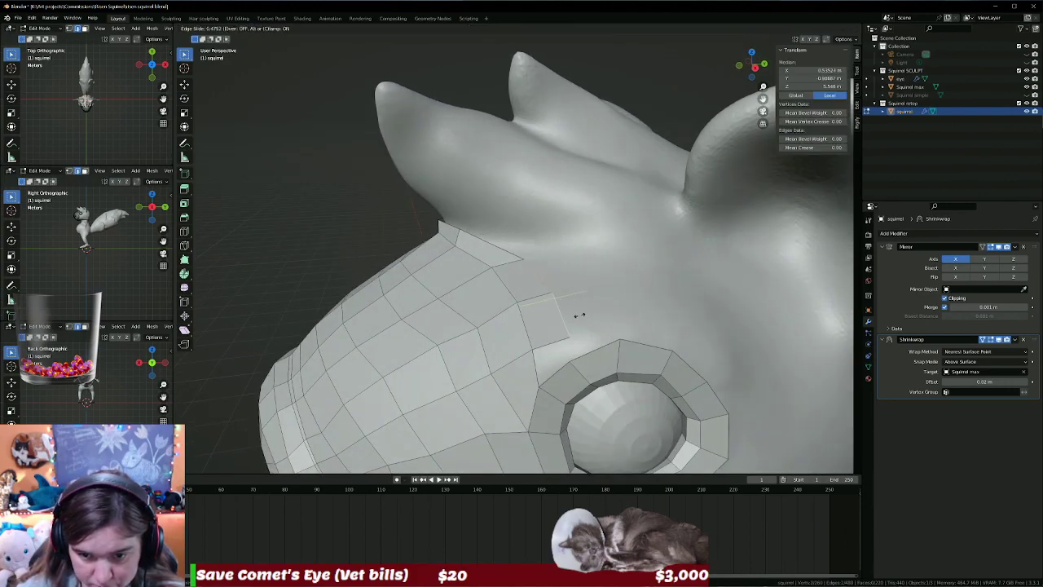
left_click(576, 328)
key("ctrl+z")
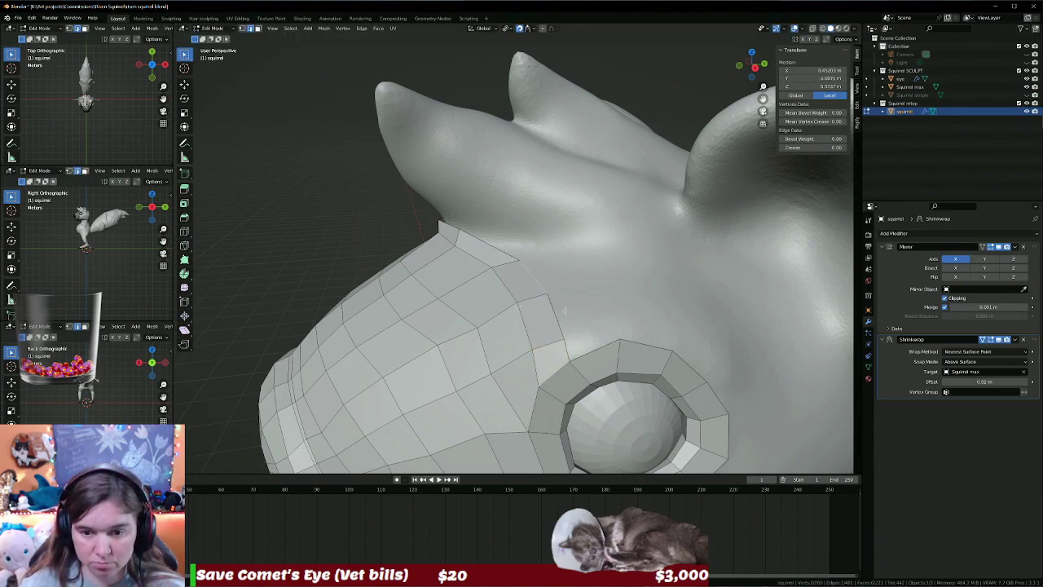
middle_click_drag(576, 302, 603, 329)
key("g")
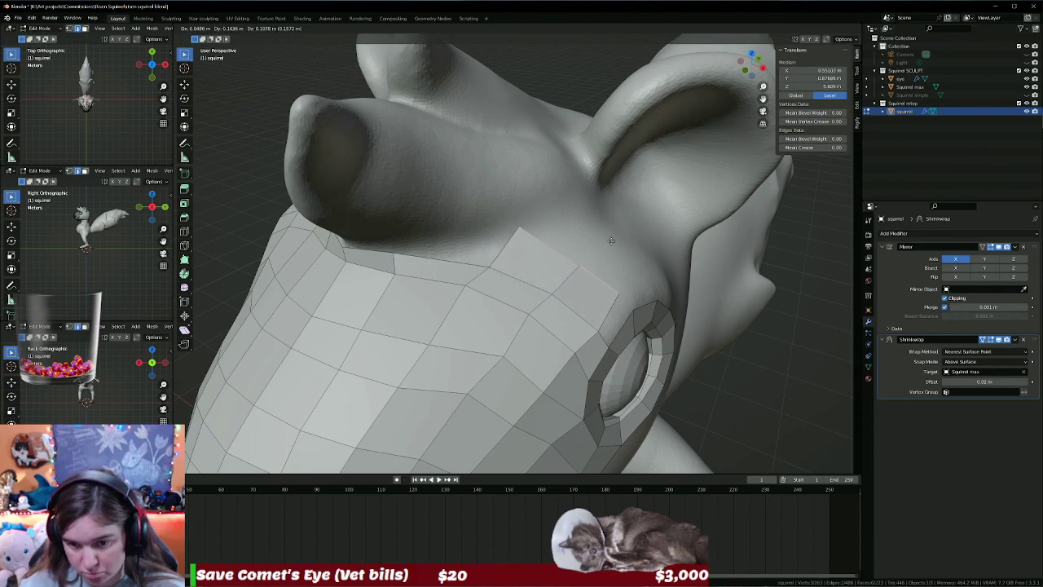
left_click(615, 242)
middle_click_drag(616, 242, 641, 261)
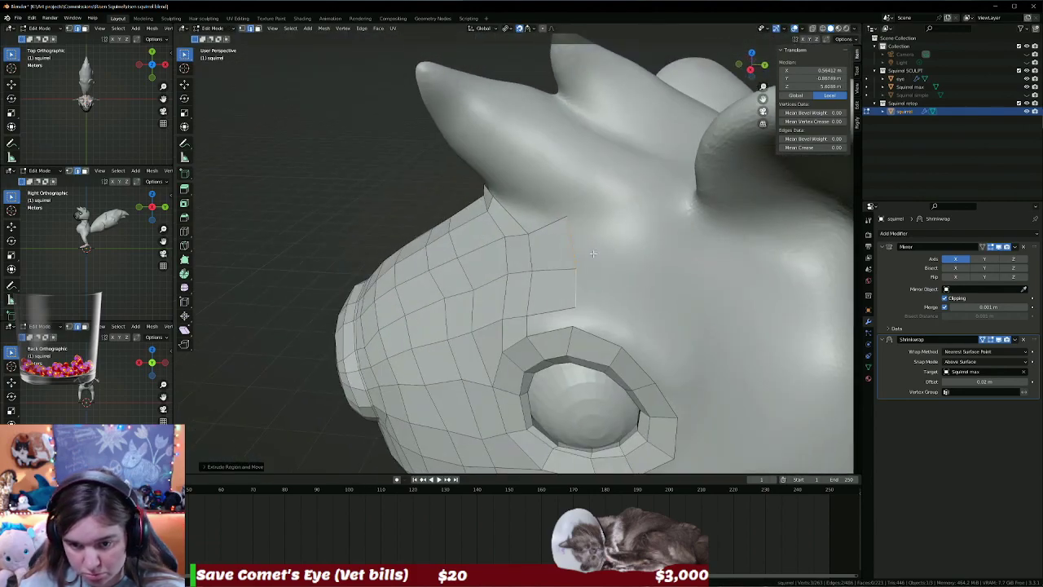
key("g")
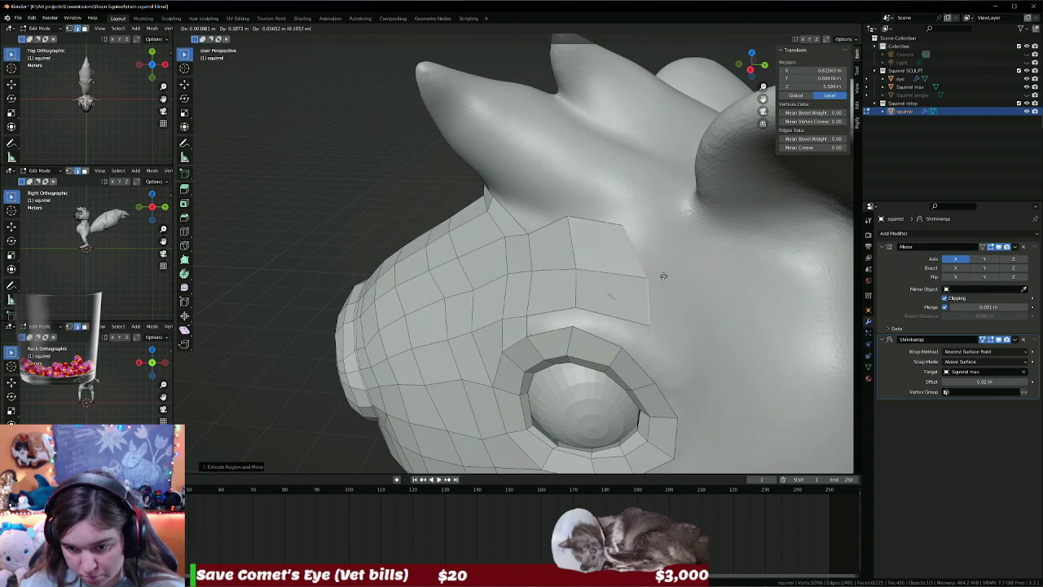
left_click(663, 276)
key("e")
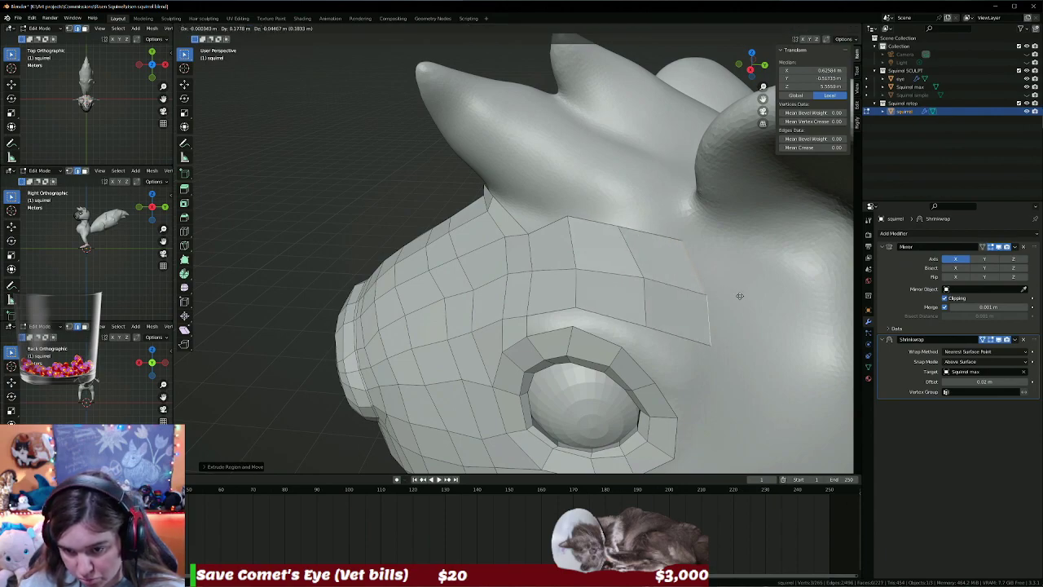
left_click(742, 295)
middle_click_drag(768, 303, 239, 246)
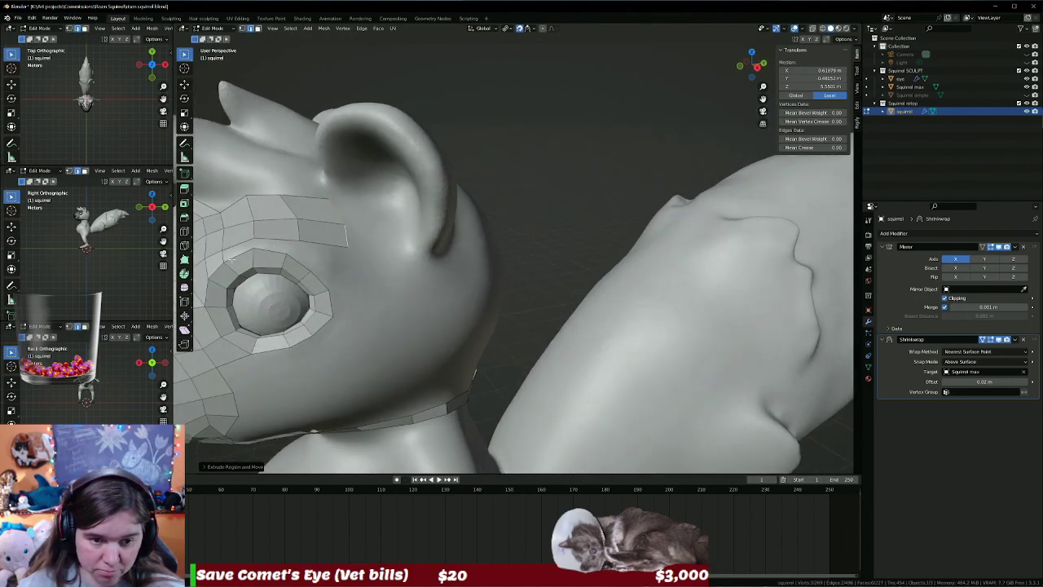
Pull the vertices above the eye up and back, sliding the strip's top vertex toward the ear.
left_click(240, 255)
left_click(267, 248)
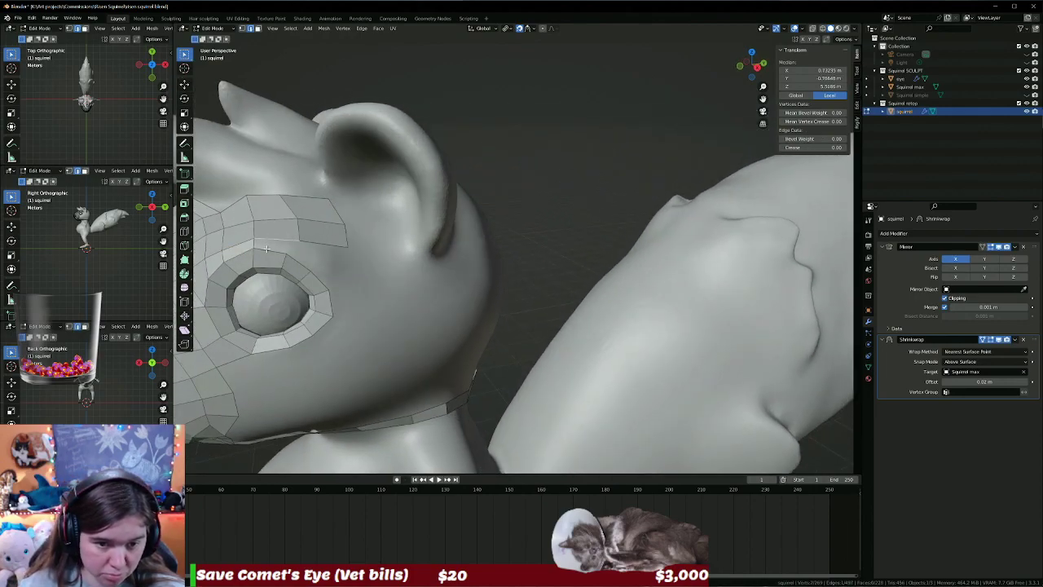
left_click(318, 252)
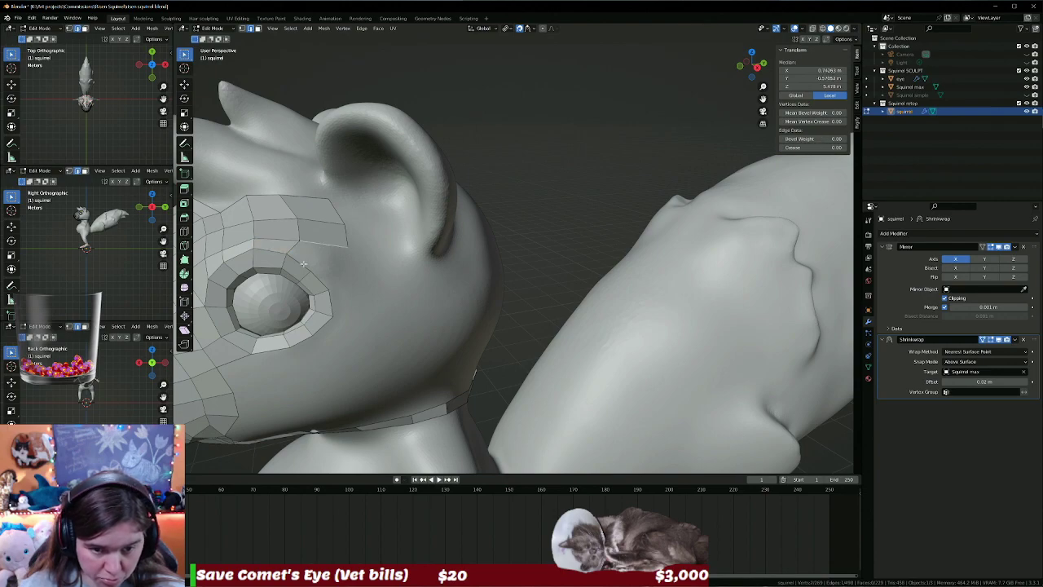
left_click(303, 263, "shift")
middle_click_drag(303, 263, 366, 278)
key("3")
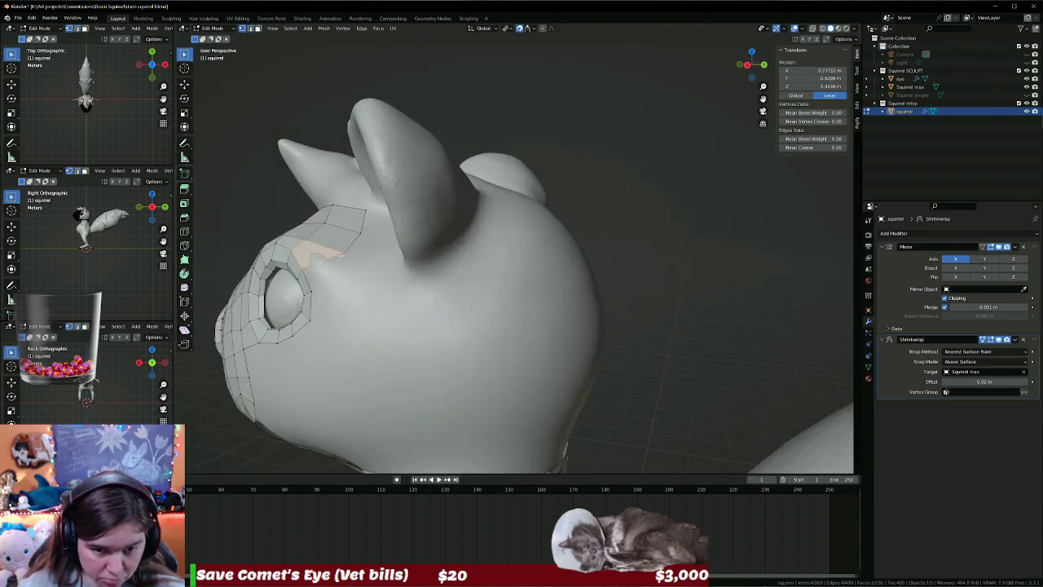
key("1")
mouse_move(345, 254)
left_mouse_down()
mouse_move(362, 232)
mouse_move(354, 250)
left_mouse_up()
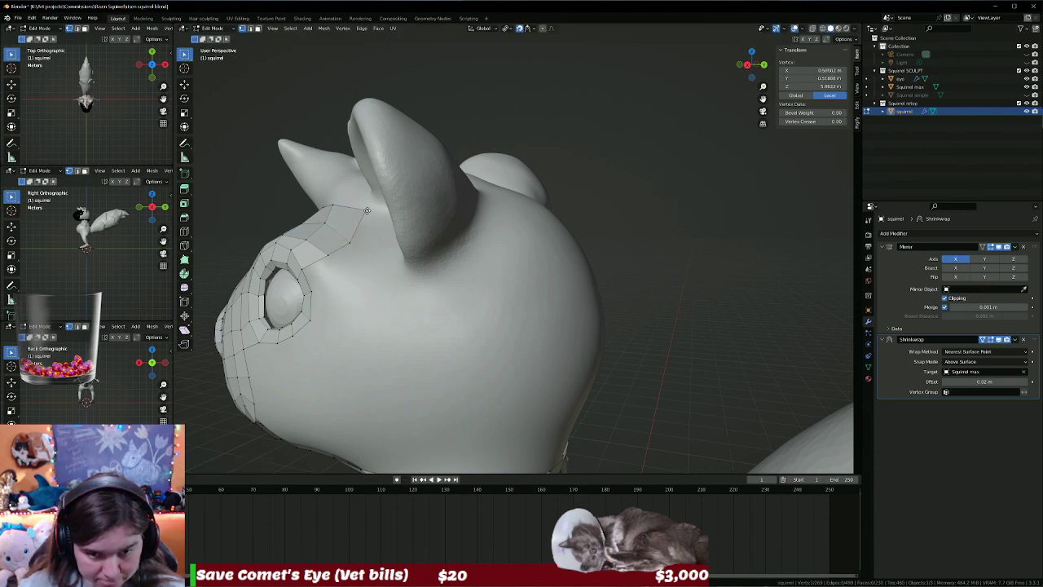
left_click_drag(348, 242, 328, 226)
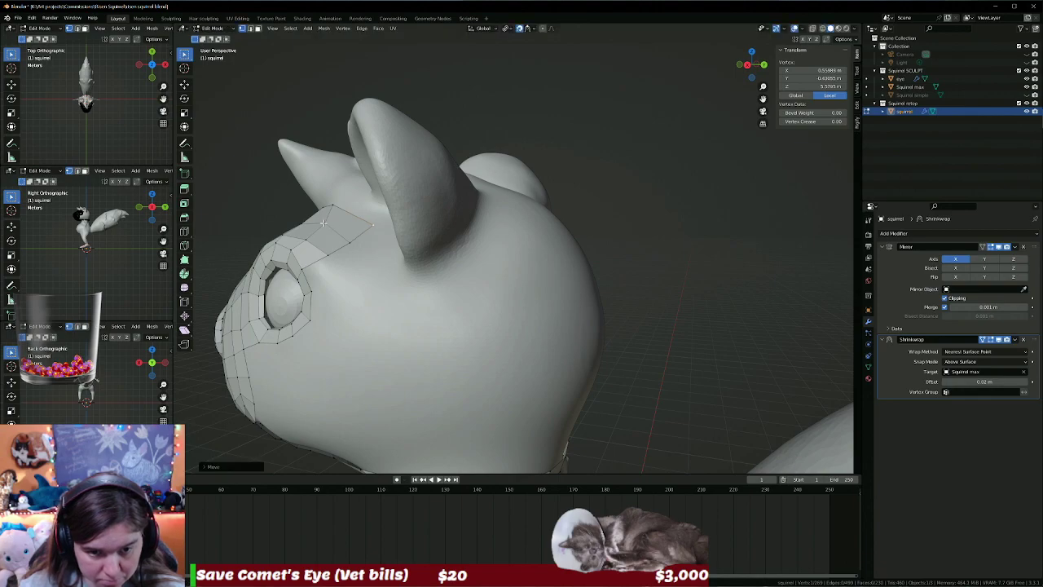
mouse_move(323, 222)
middle_mouse_down()
mouse_move(374, 252)
mouse_move(341, 236)
middle_mouse_up()
mouse_move(341, 236)
left_mouse_down()
mouse_move(345, 223)
mouse_move(329, 221)
left_mouse_up()
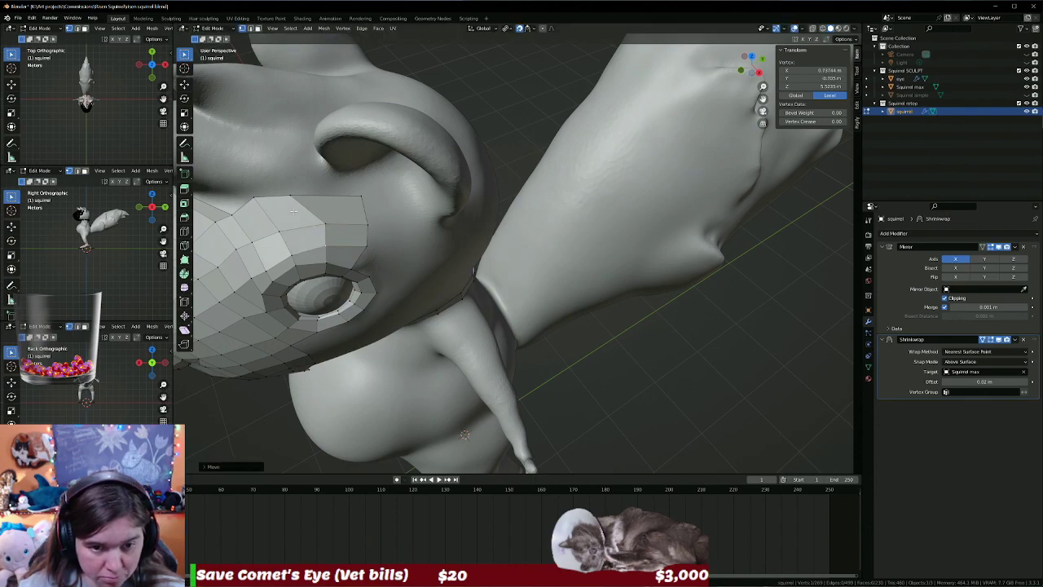
mouse_move(287, 196)
left_mouse_down()
mouse_move(318, 198)
mouse_move(270, 204)
left_mouse_up()
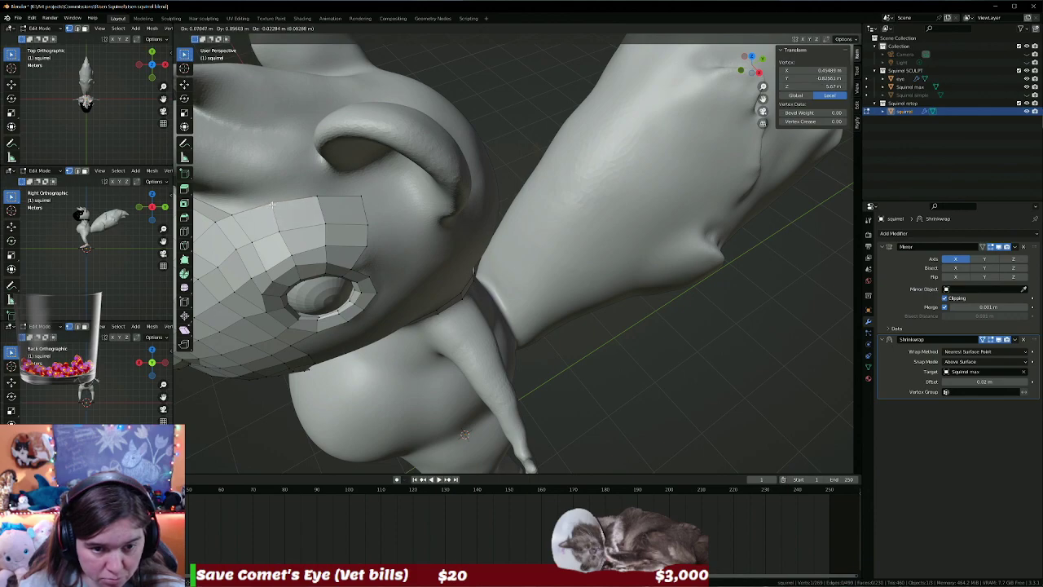
Extrude the strip edge beside the ear in rows down the cheek toward the neck.
mouse_move(374, 219)
middle_mouse_down()
mouse_move(417, 209)
mouse_move(356, 214)
middle_mouse_up()
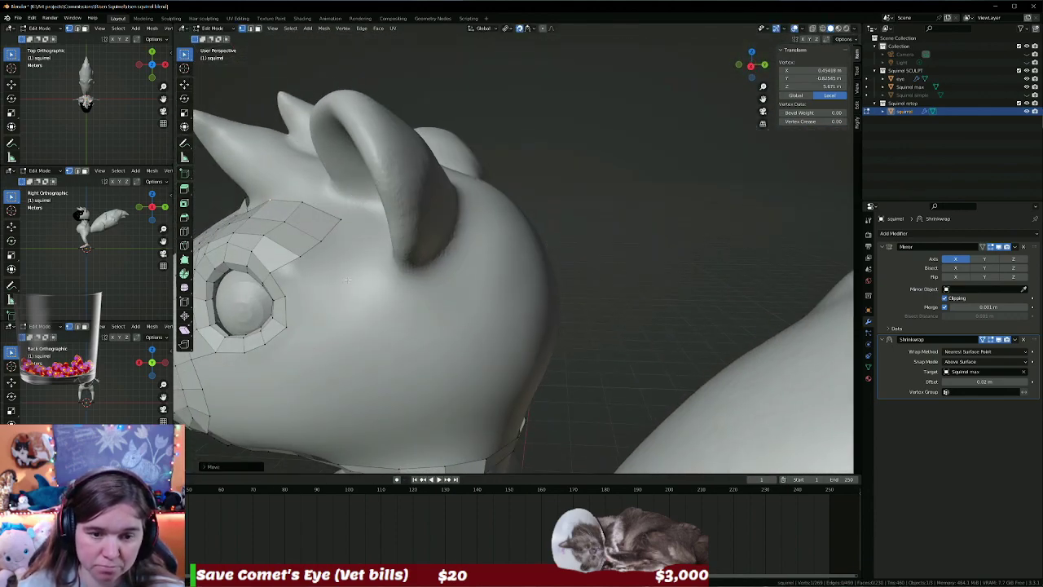
middle_click_drag(348, 280, 412, 229)
left_click(412, 229, "shift")
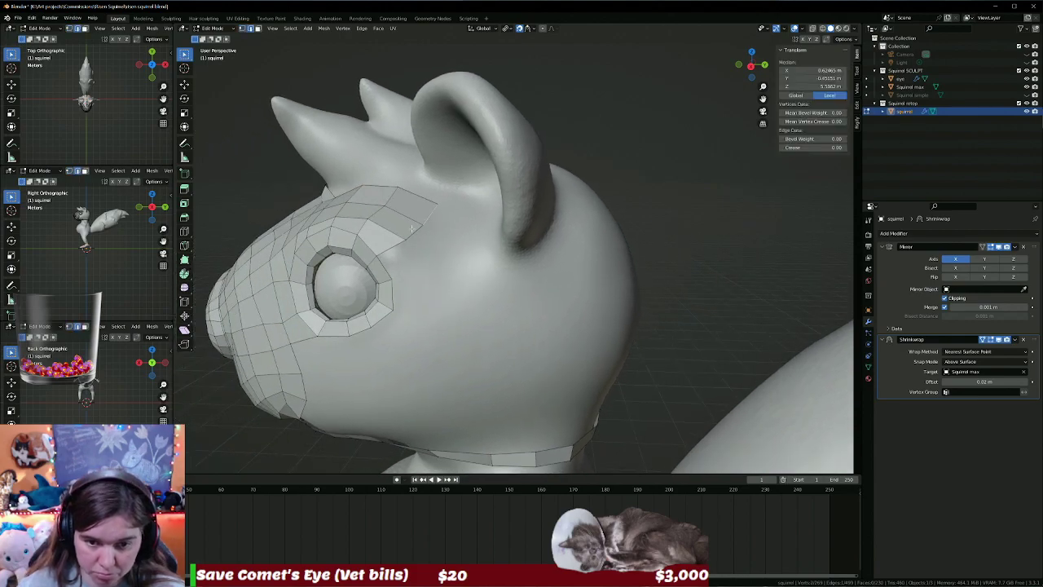
middle_click_drag(448, 268, 461, 273)
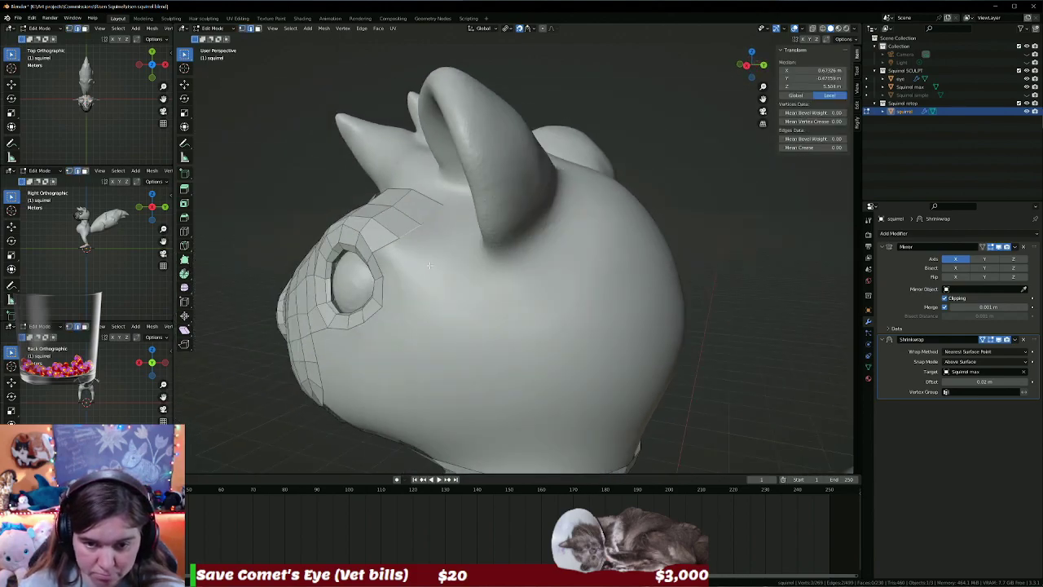
key("g")
left_click(494, 303)
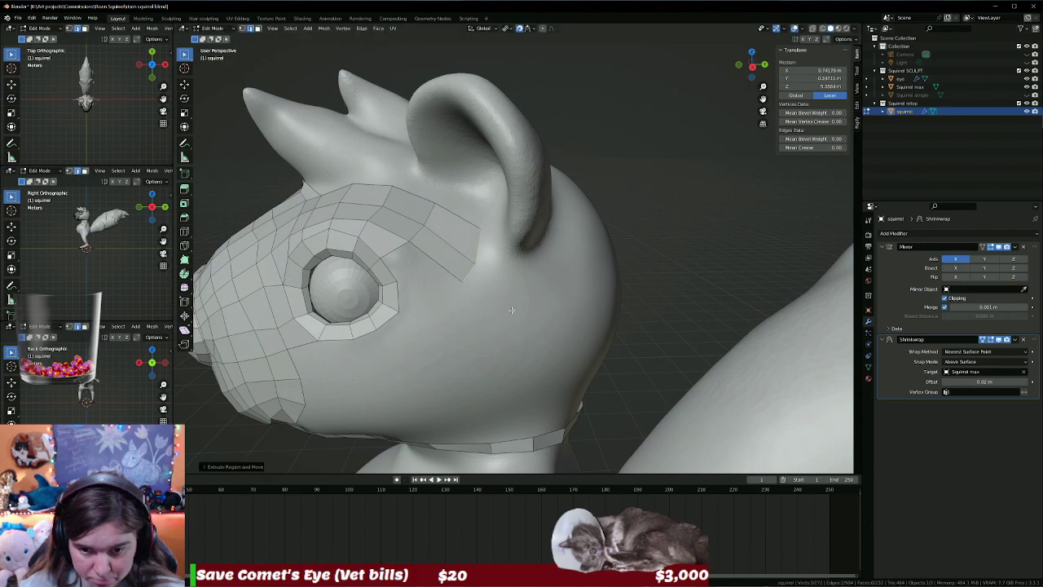
key("e")
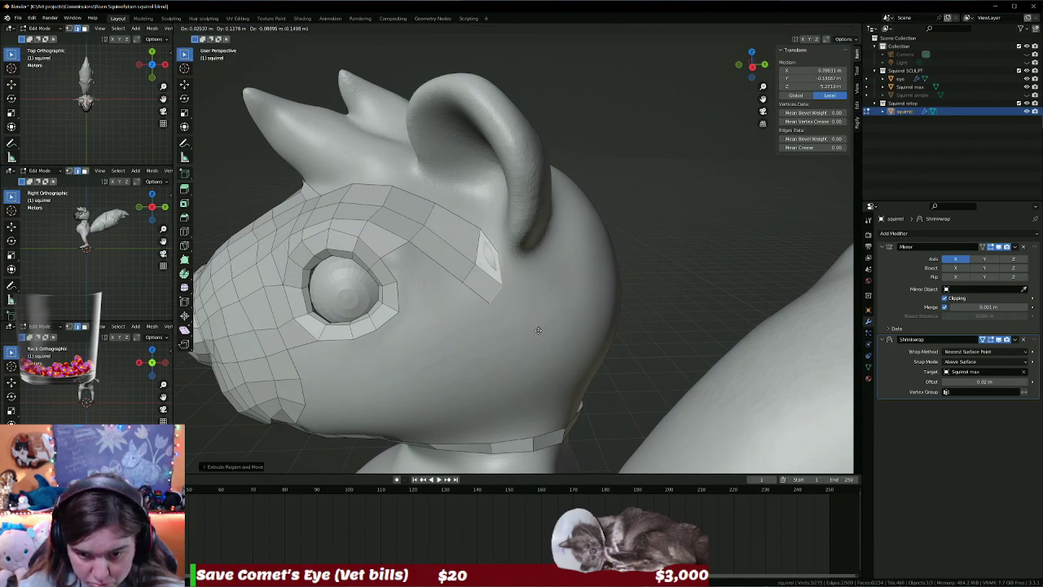
left_click(547, 332)
key("e")
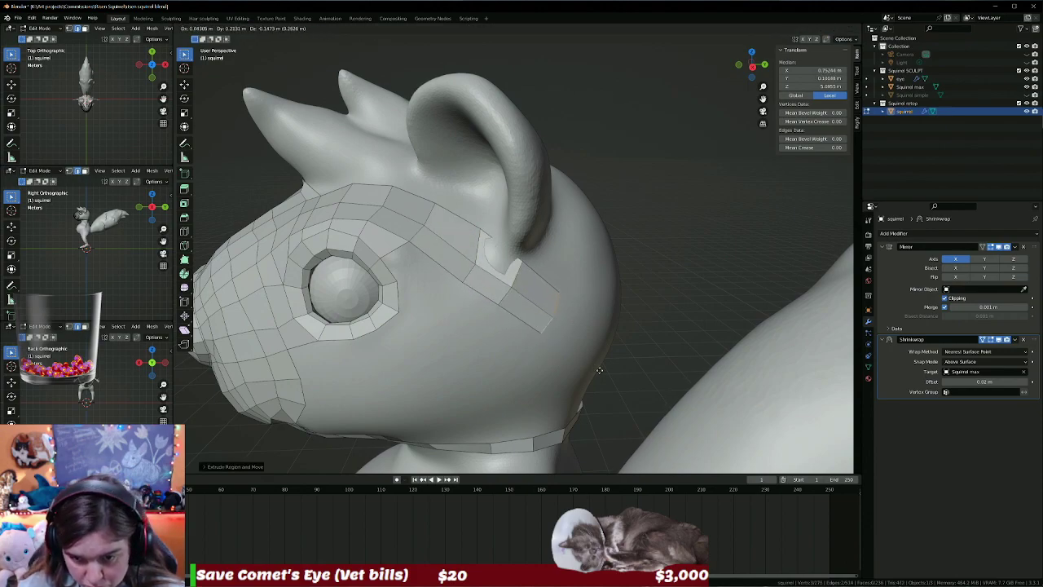
middle_click_drag(594, 407, 571, 412)
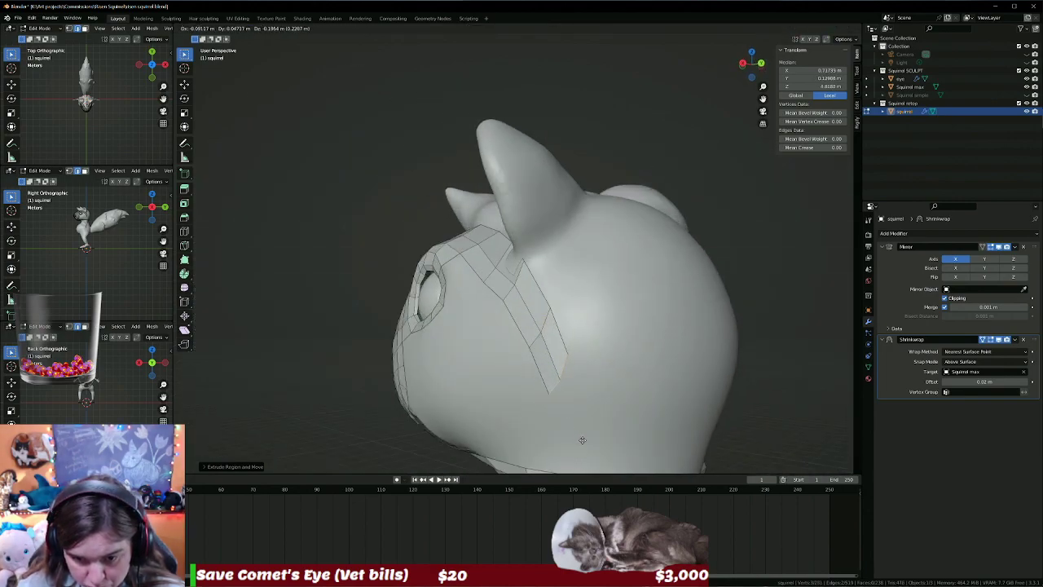
left_click(570, 407)
middle_click_drag(570, 408, 586, 223)
key("e")
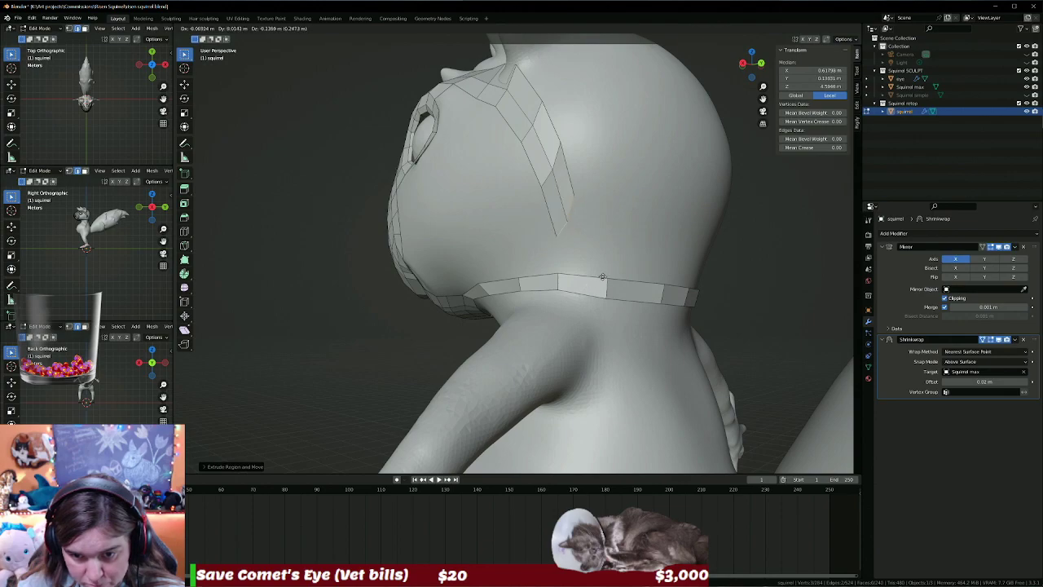
Extrude a new vertex from the strip's corner by the ear.
mouse_move(500, 182)
middle_mouse_down()
mouse_move(549, 187)
mouse_move(550, 263)
middle_mouse_up()
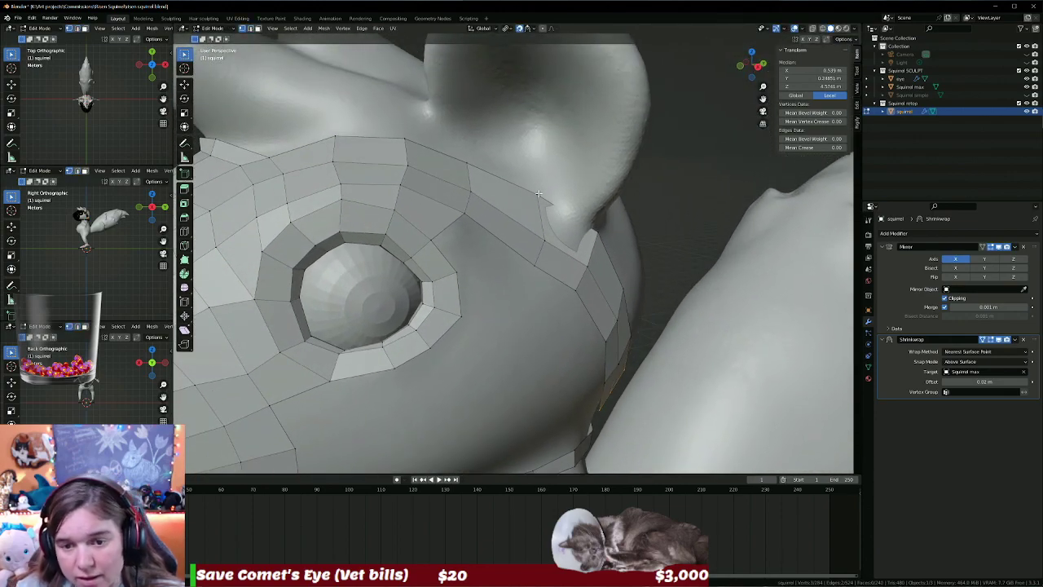
left_click(549, 236)
key("e")
left_click(548, 224)
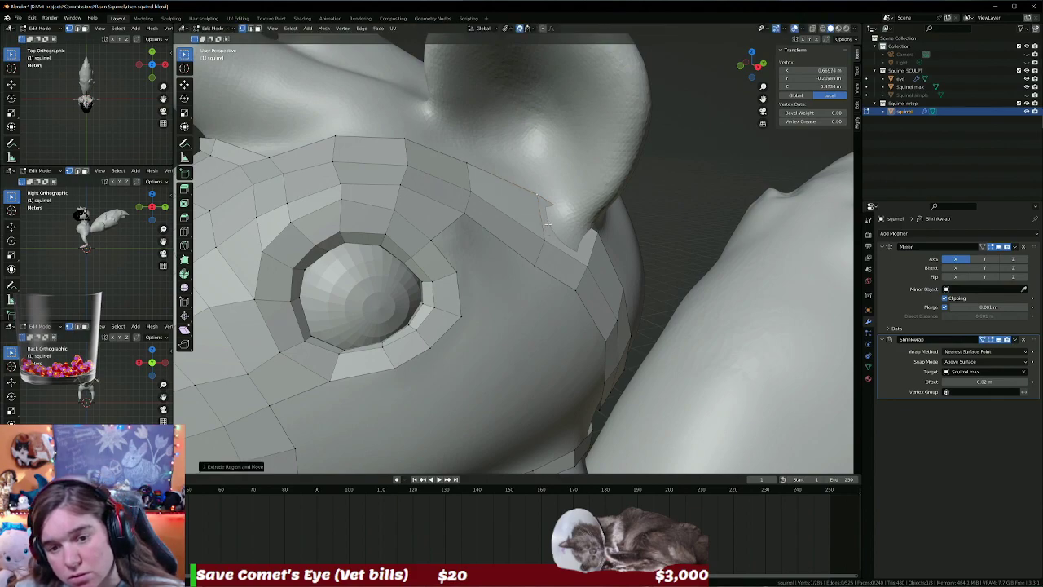
key("ctrl+z")
key("e")
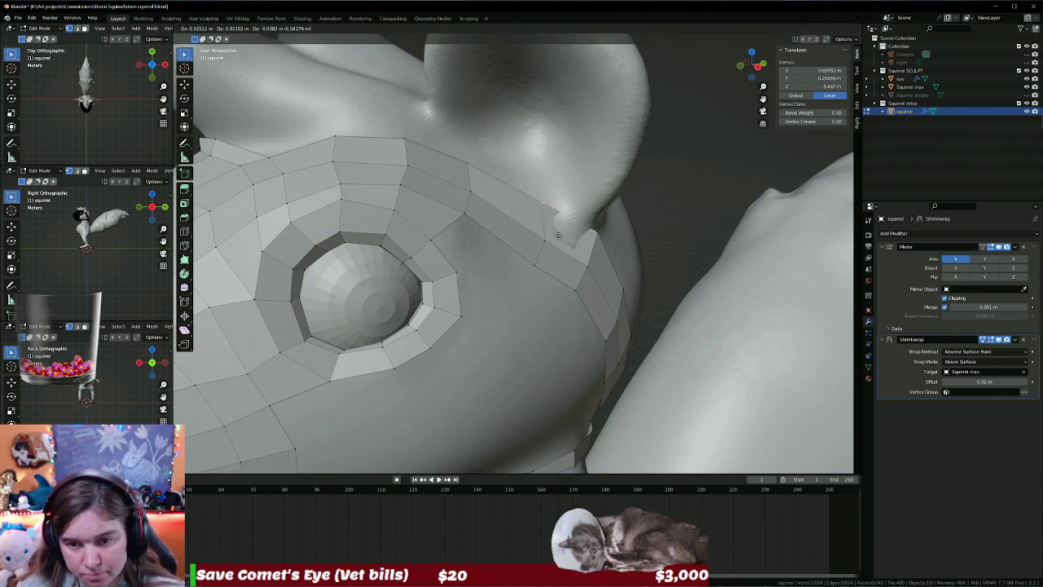
left_click(593, 238)
Move several strip vertices to align the edge along the forehead band.
key("g")
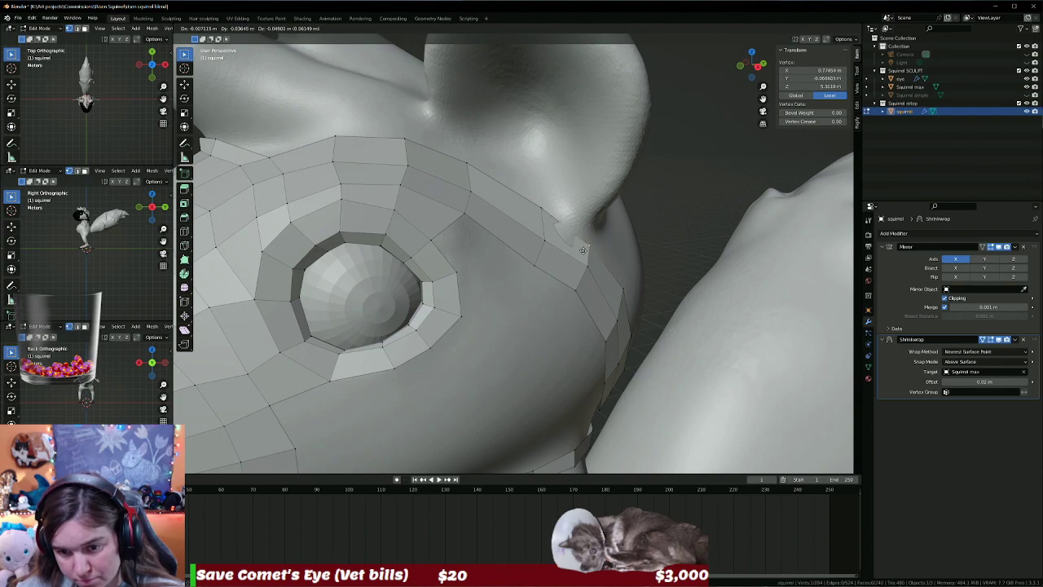
left_click(584, 246)
key("g")
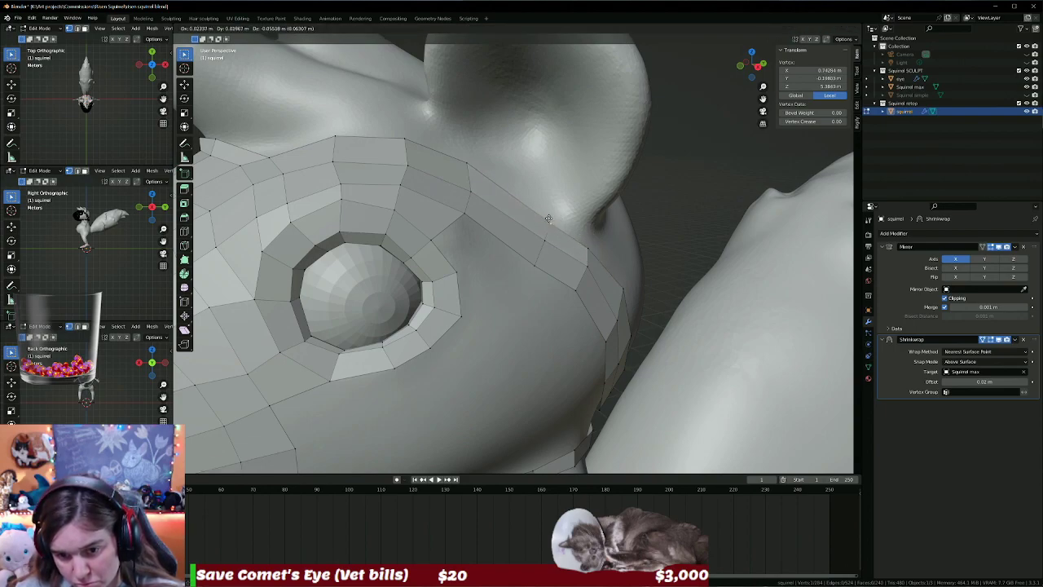
left_click(547, 219)
key("g")
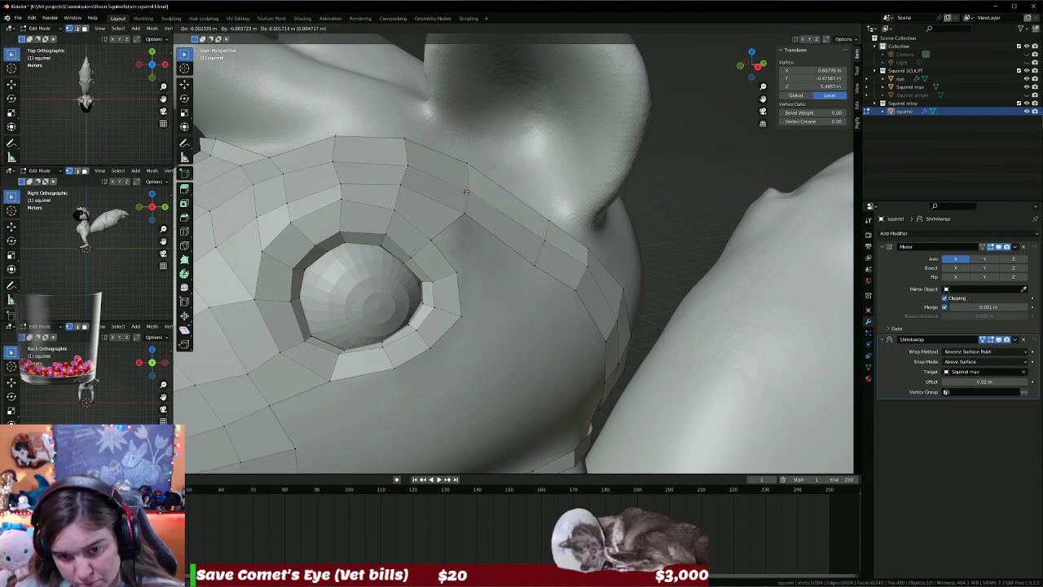
left_click(469, 204)
key("g")
left_click(497, 206)
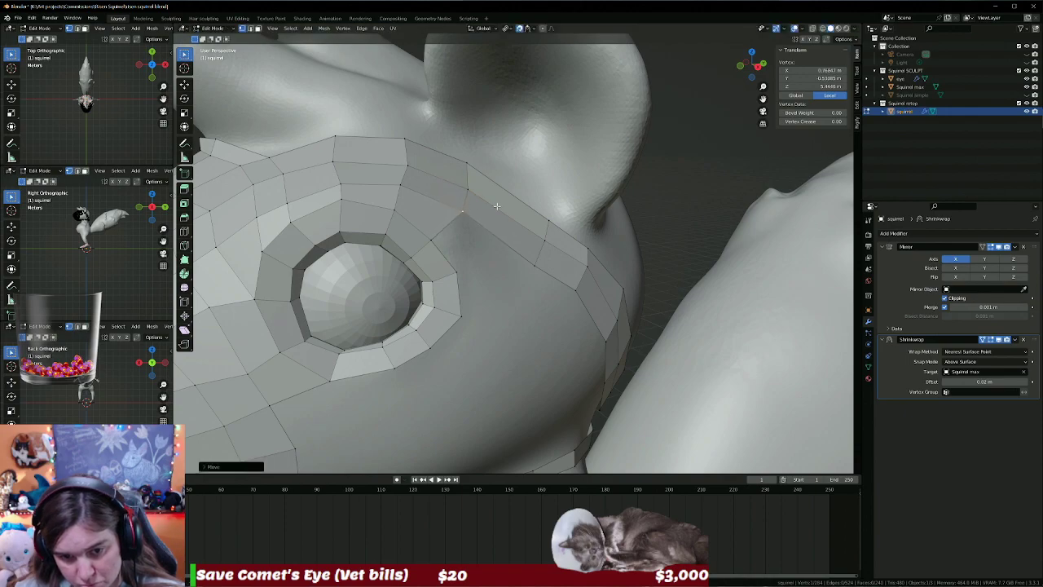
Cut a new edge loop across the strip and select the face beside the eye socket.
key("ctrl+r")
left_click(507, 194)
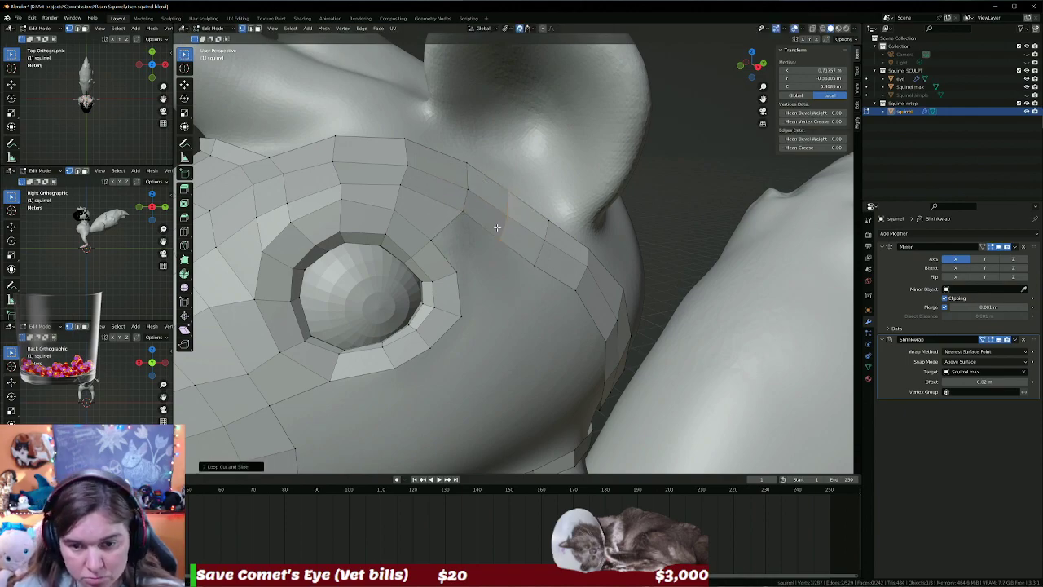
left_click(467, 241)
left_click(448, 251)
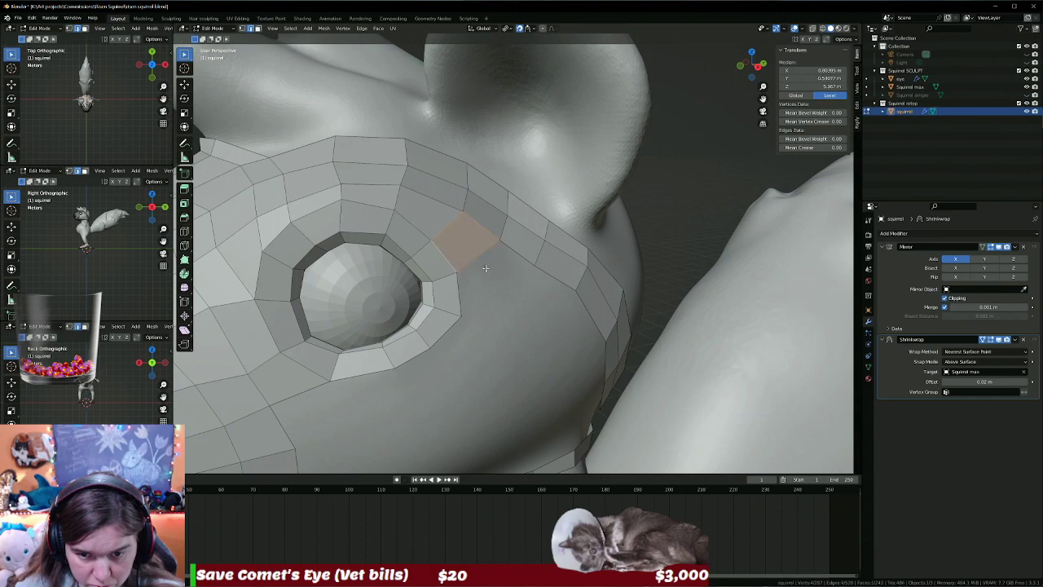
mouse_move(447, 251)
middle_mouse_down()
mouse_move(518, 272)
mouse_move(473, 294)
mouse_move(496, 279)
middle_mouse_up()
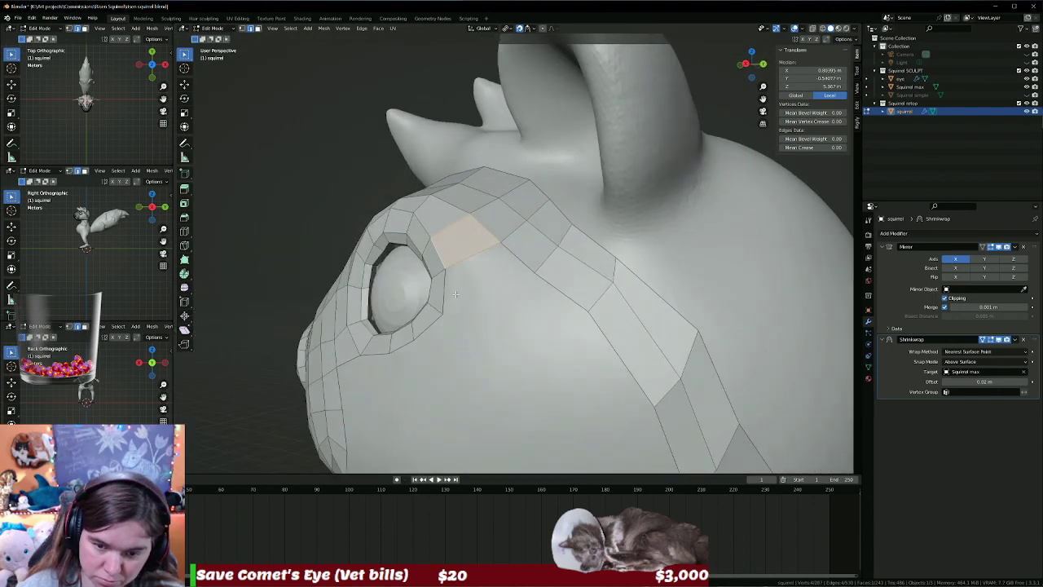
Move the new face down toward the cheek and shift one of its vertices beside the eye.
key("g")
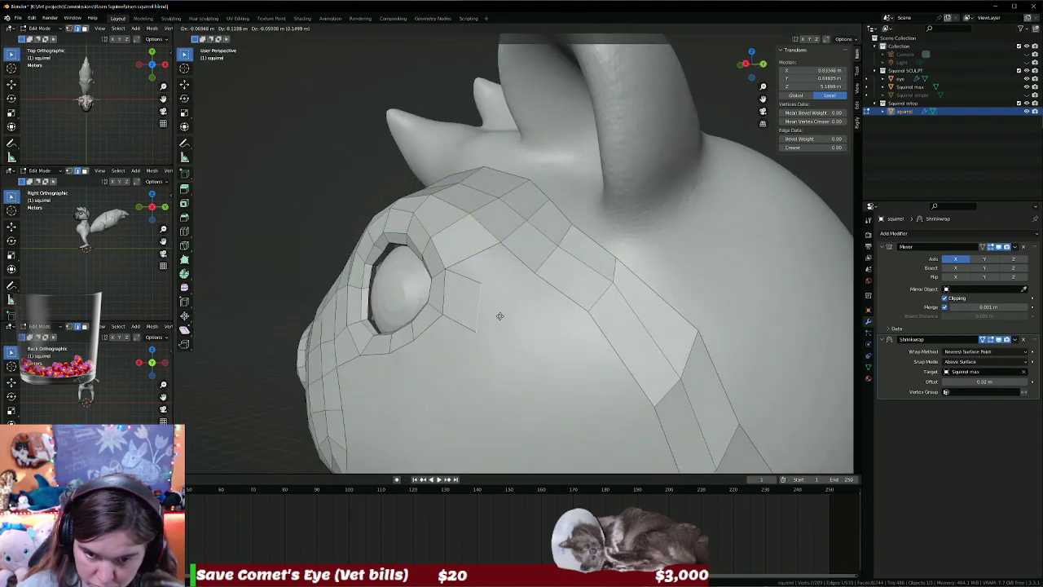
left_click(468, 290)
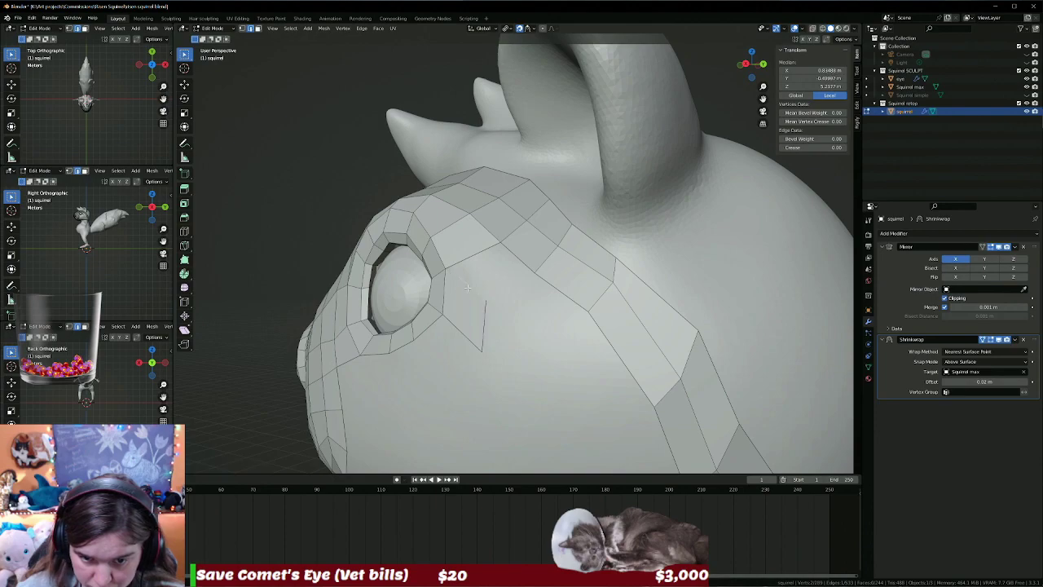
middle_click_drag(526, 265, 526, 317)
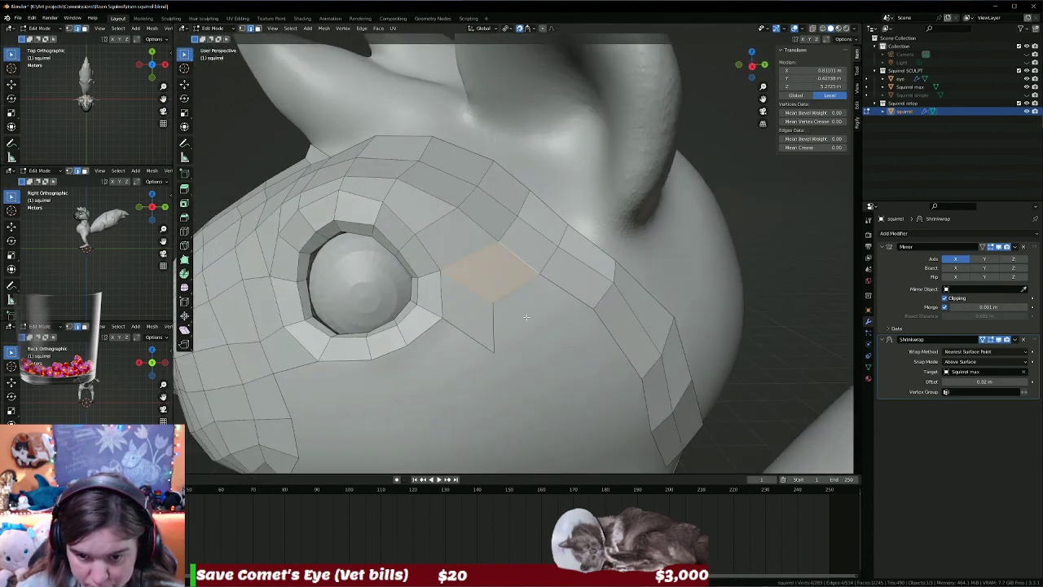
key("1")
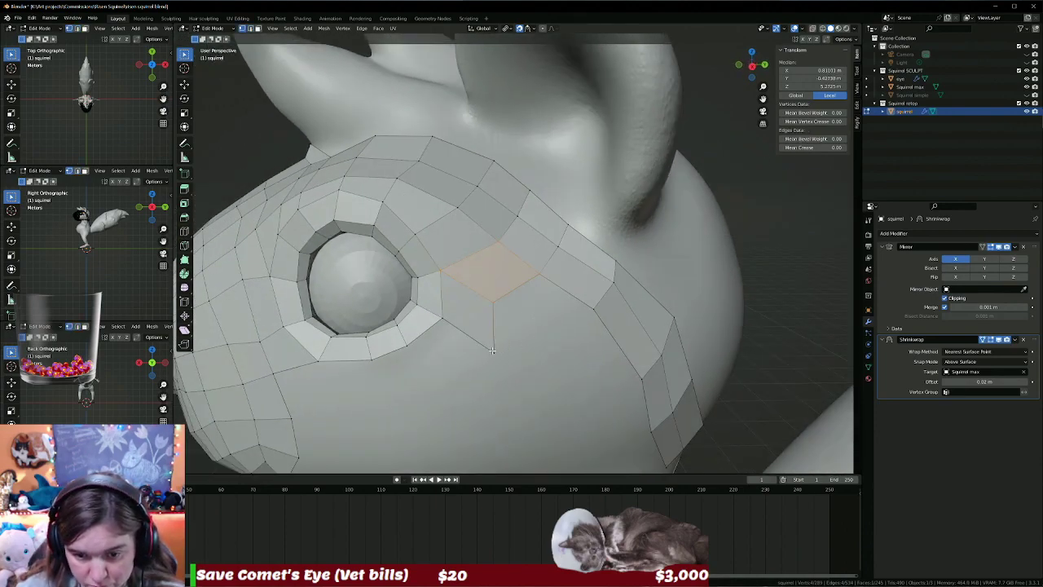
left_click(493, 350)
key("g")
left_click(465, 344)
mouse_move(573, 324)
middle_mouse_down()
mouse_move(575, 350)
mouse_move(503, 268)
mouse_move(482, 310)
mouse_move(444, 204)
middle_mouse_up()
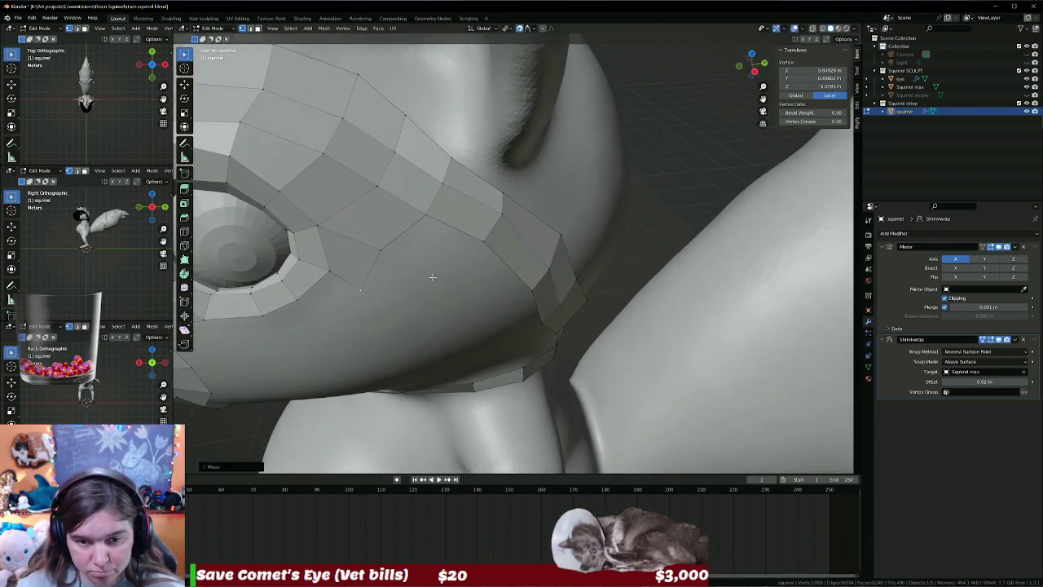
mouse_move(432, 277)
middle_mouse_down()
mouse_move(373, 262)
mouse_move(471, 225)
middle_mouse_up()
key("ctrl+z")
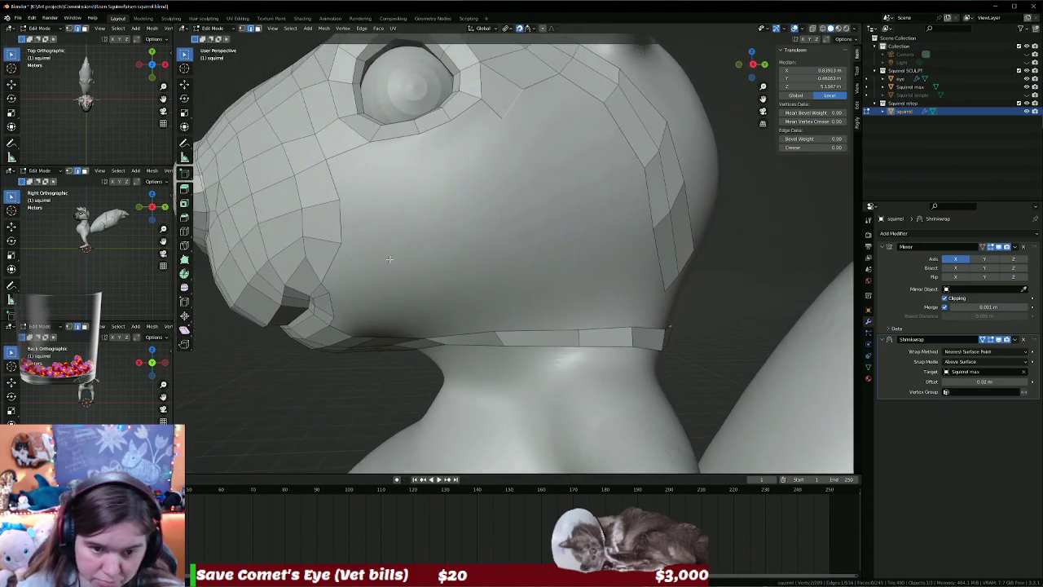
Extrude the edge under the eye downward and fill a face at the eye's lower-right corner.
middle_click_drag(390, 259, 419, 276)
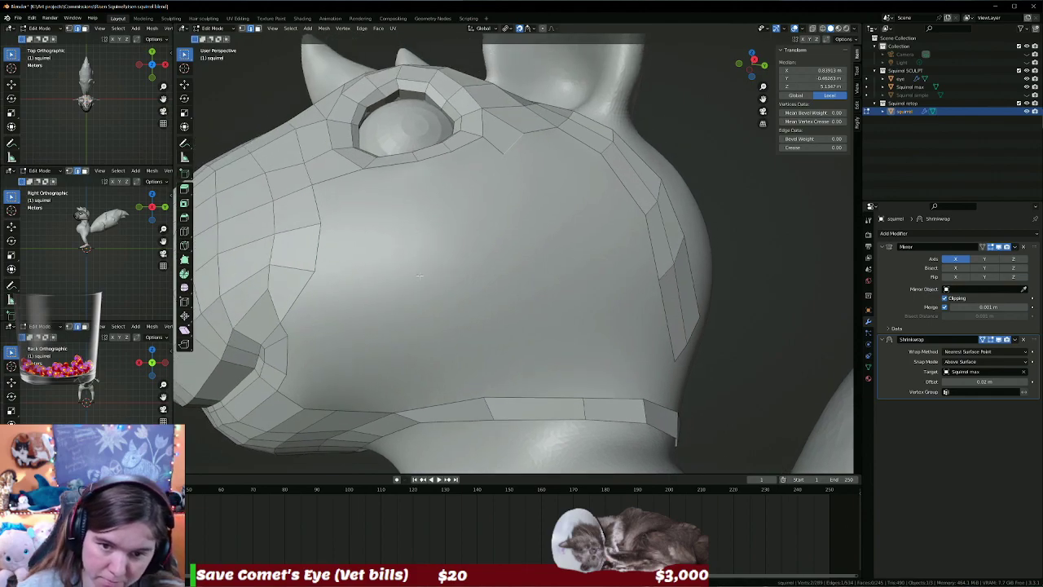
key("1")
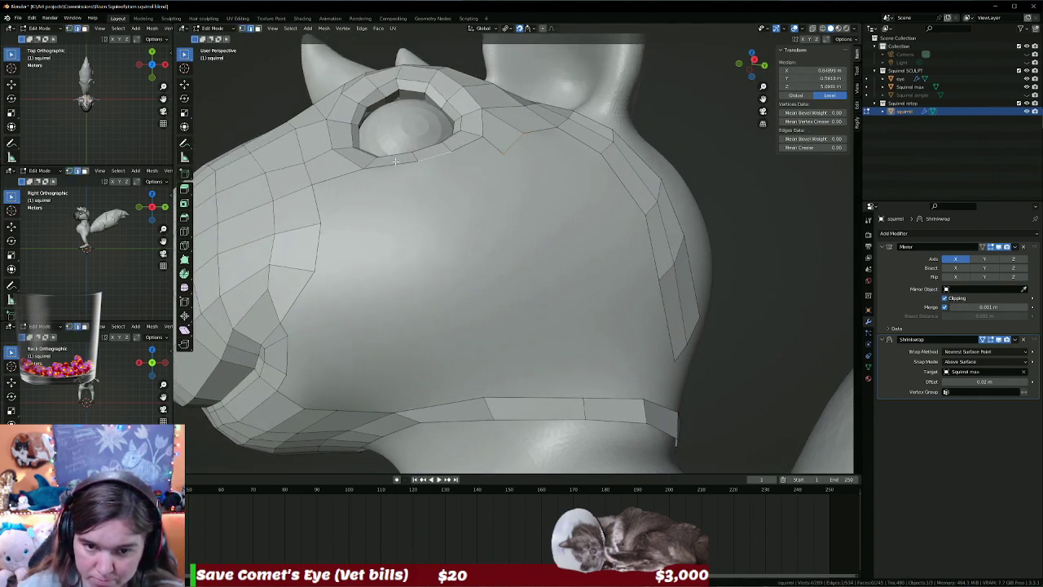
key("e")
right_click(441, 215)
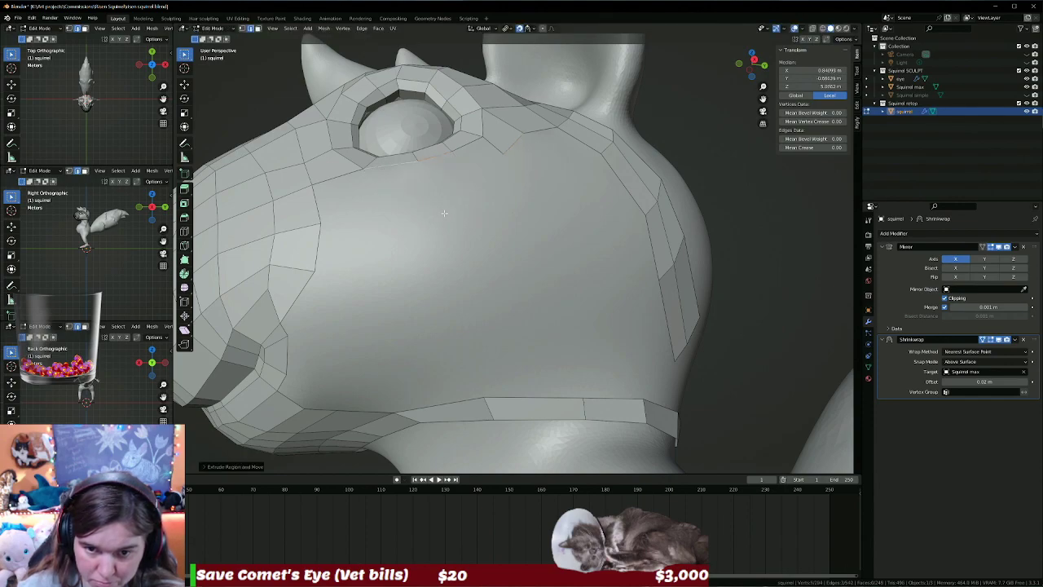
left_click(414, 160)
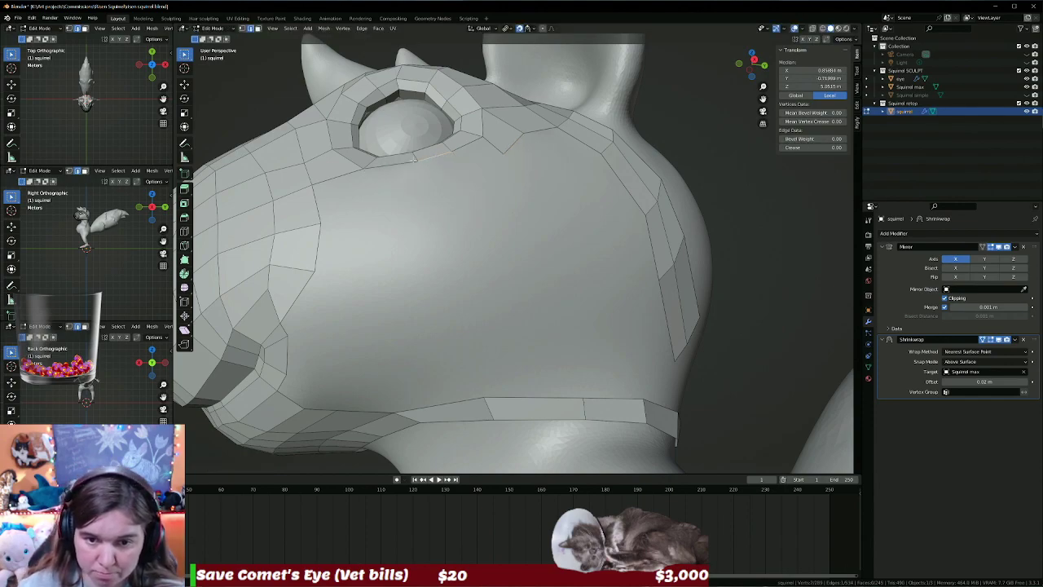
key("e")
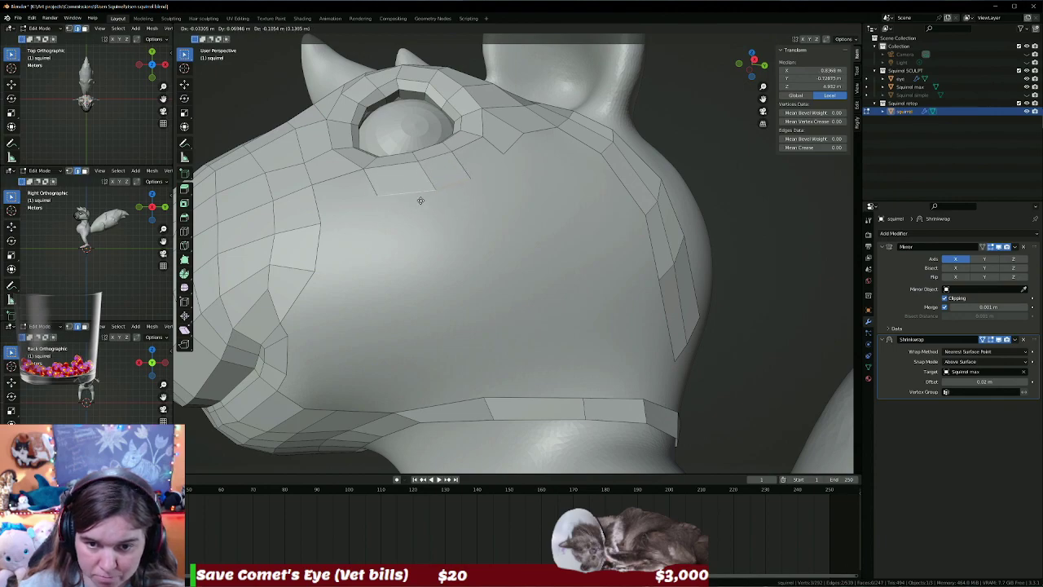
left_click(419, 204)
left_click(472, 153, "shift")
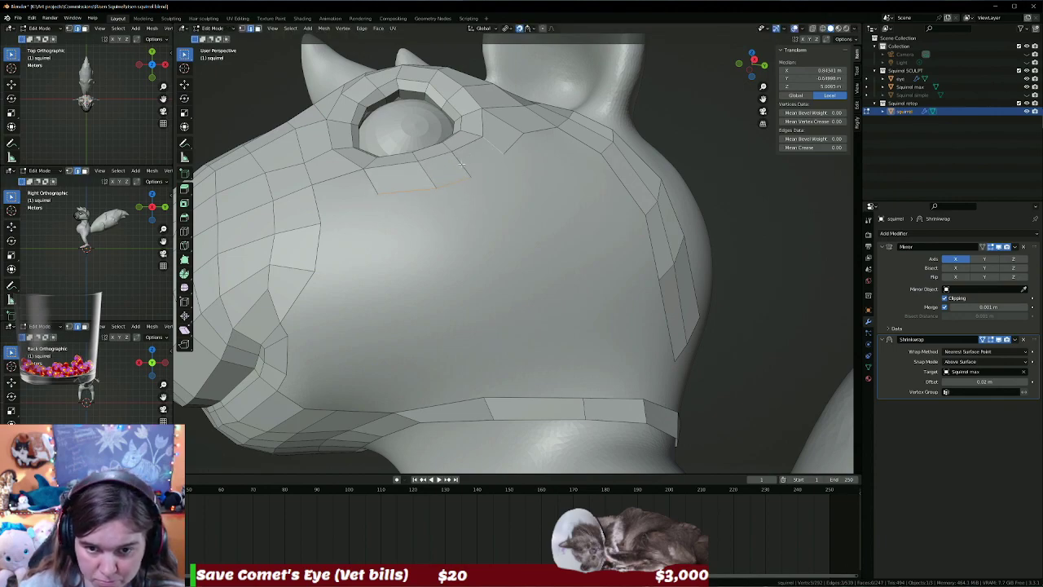
key("f")
Reposition the vertices near the eye's lower-right corner onto the surface.
middle_click_drag(500, 207, 504, 241)
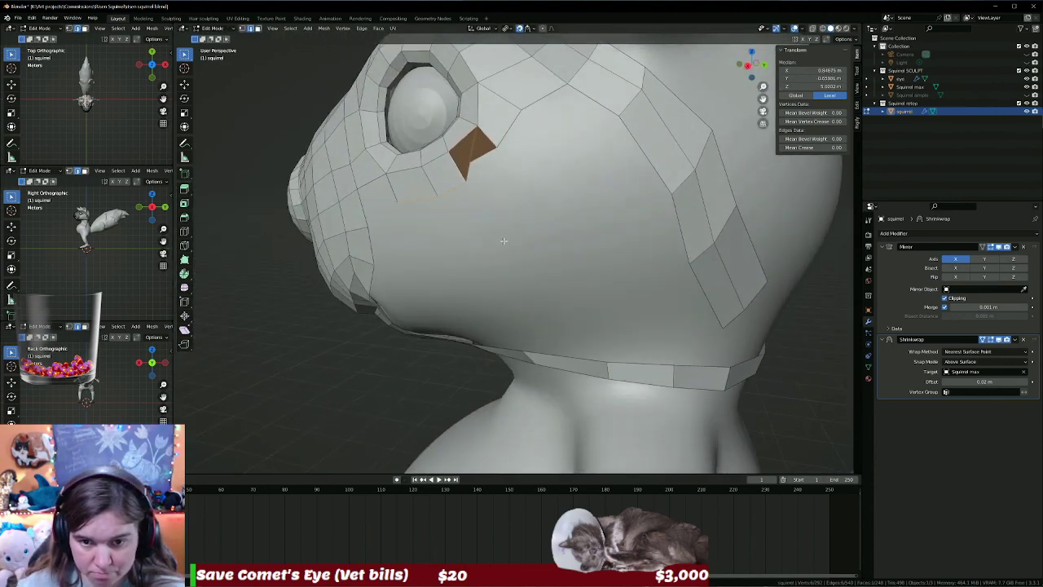
key("alt+a")
middle_click_drag(497, 199, 492, 147)
left_click(487, 146)
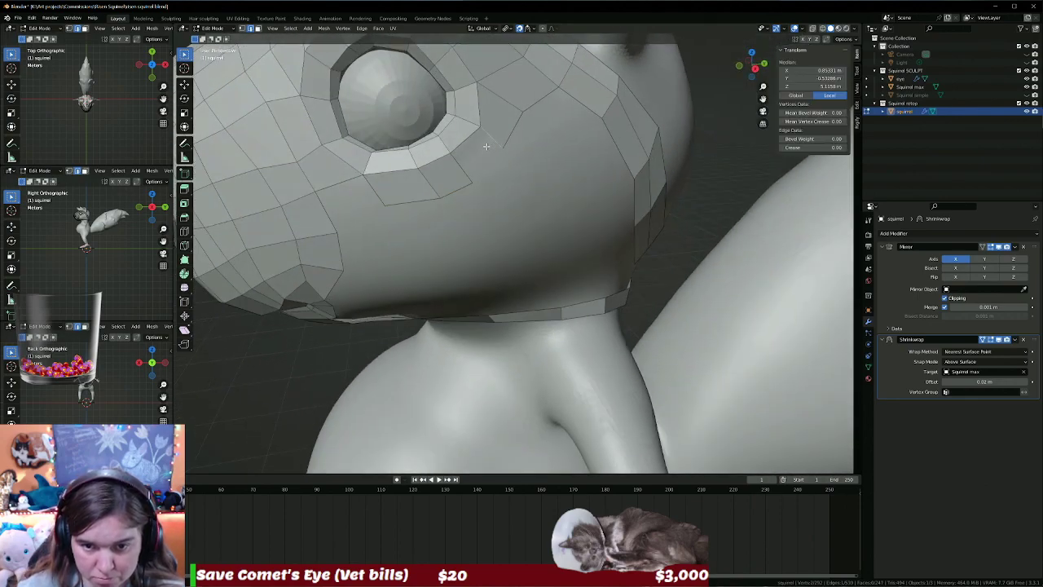
key("g")
left_click(484, 174)
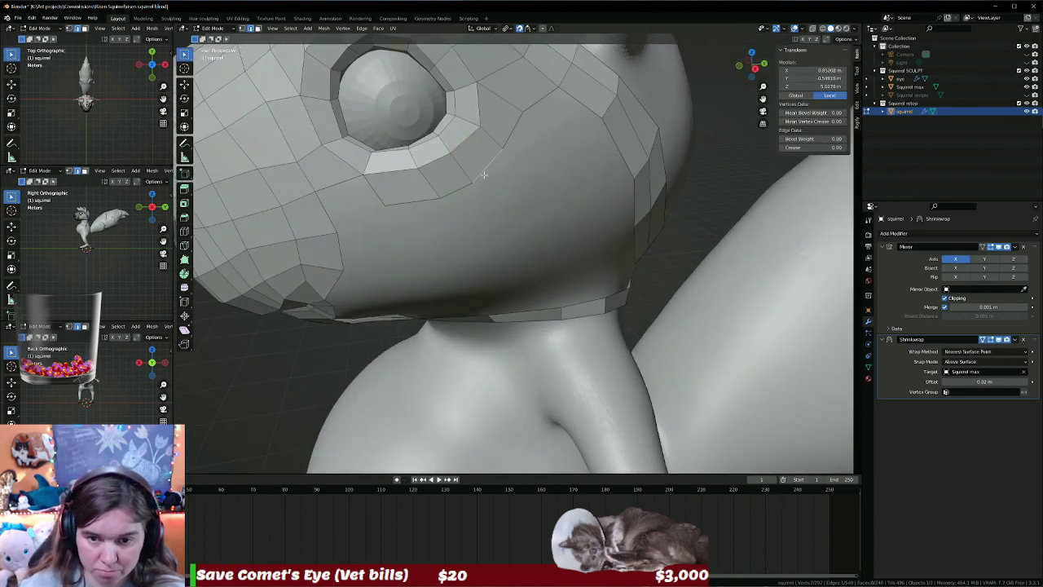
left_click_drag(461, 190, 432, 196)
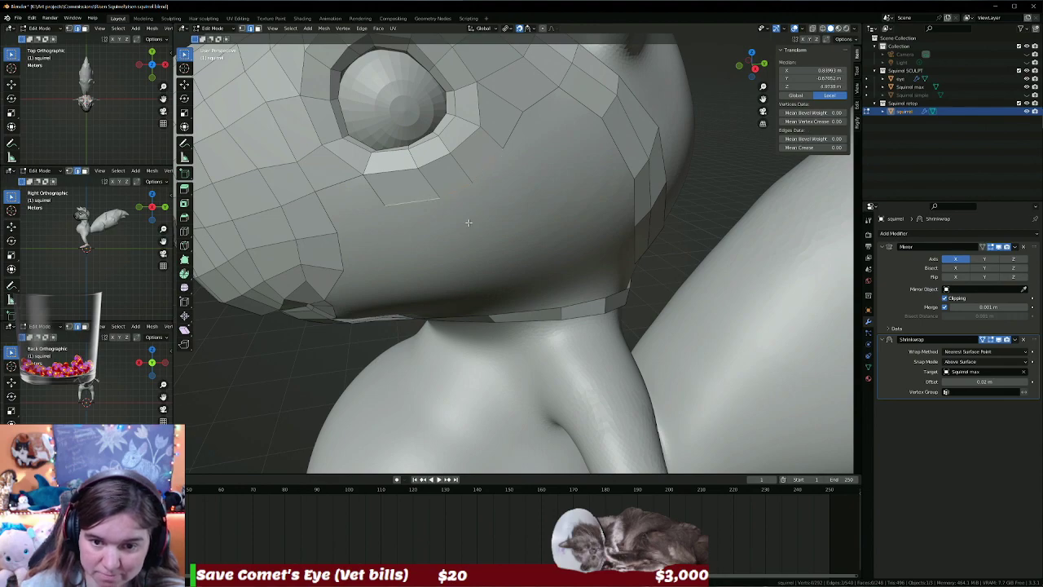
middle_click_drag(469, 221, 467, 212)
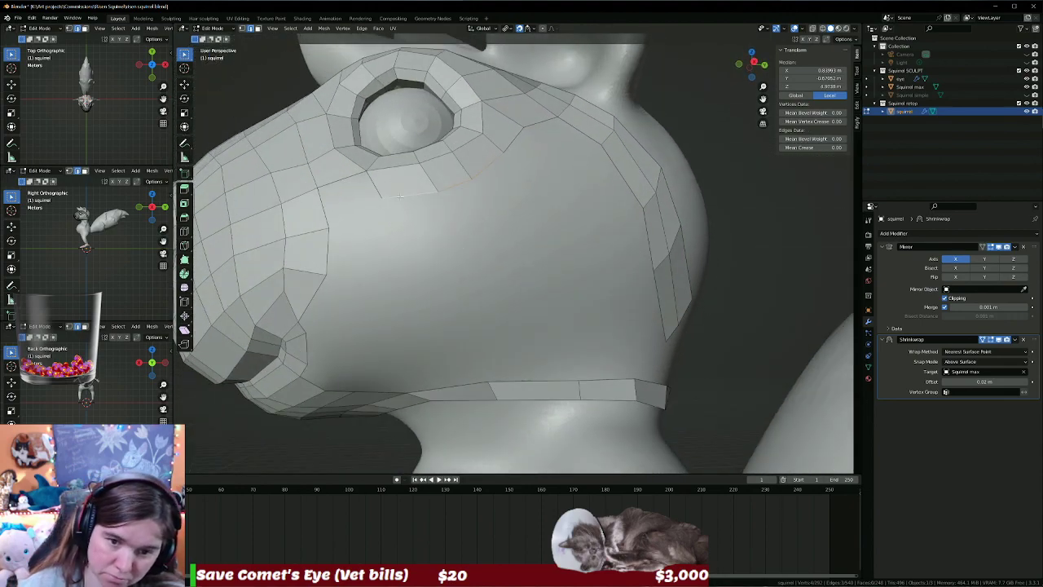
Extrude the edge below the eye into a new row and fill the gap to its left with a face.
left_click(374, 191)
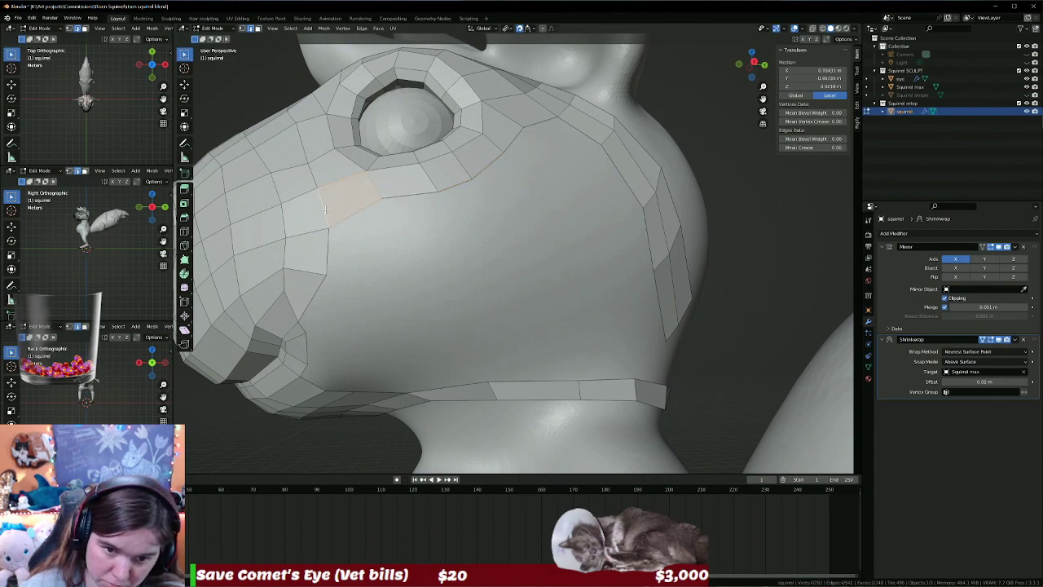
middle_click_drag(324, 210, 440, 199)
left_click(446, 195)
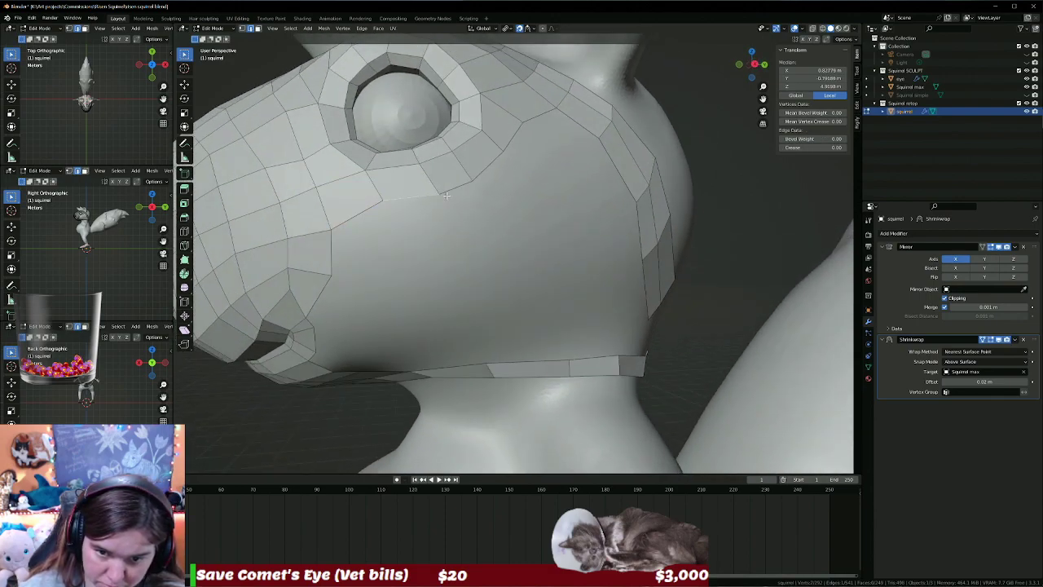
key("e")
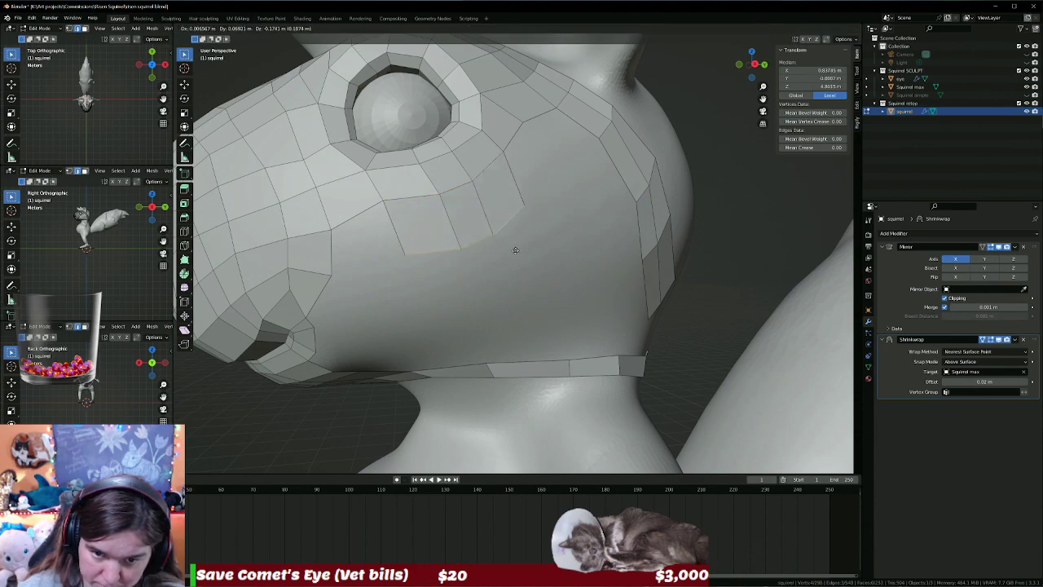
left_click(507, 237)
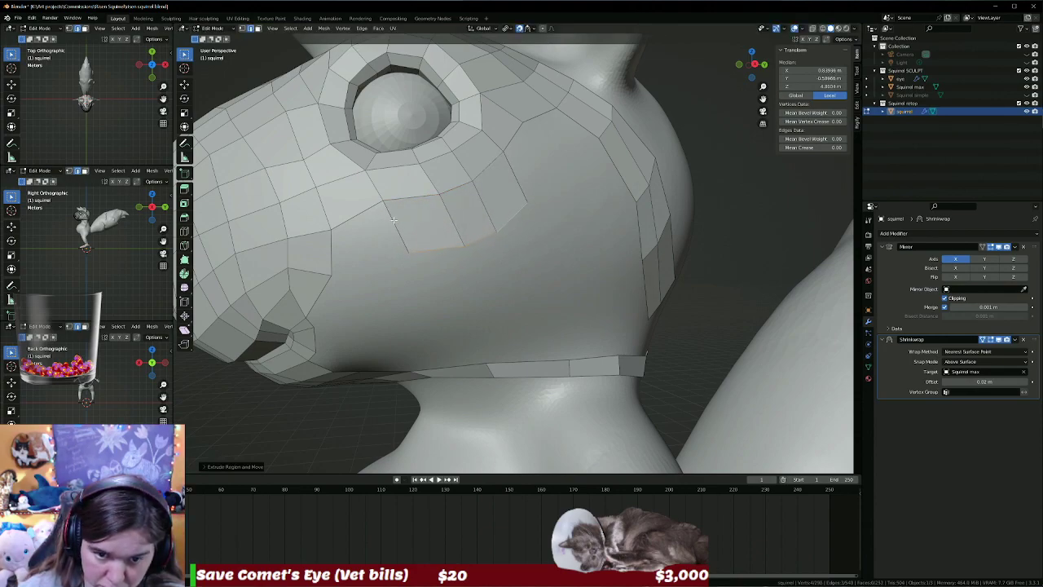
left_click(367, 235)
left_click(330, 249, "shift")
key("f")
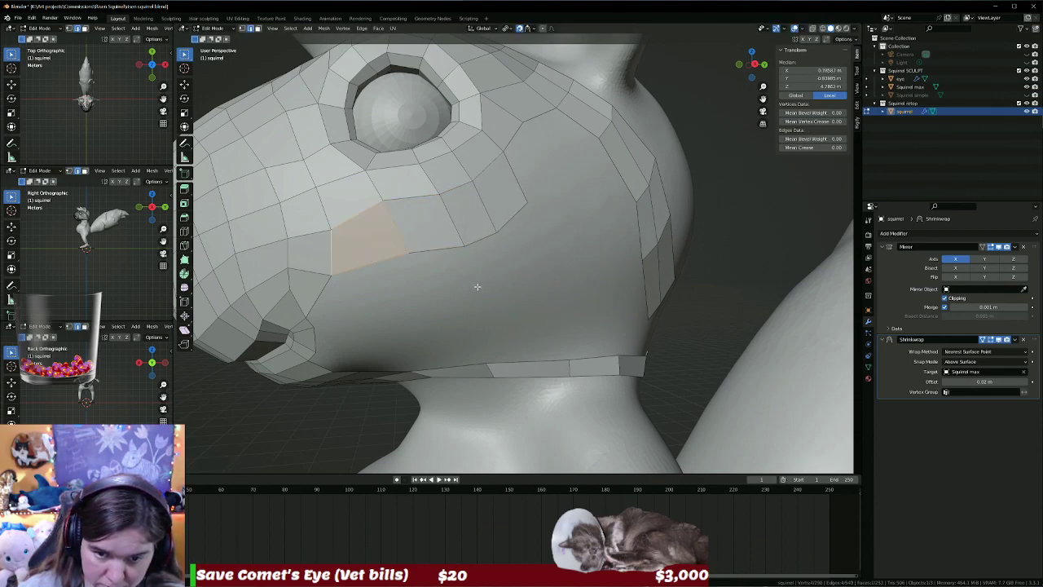
middle_click_drag(477, 286, 473, 235)
key("alt+a")
mouse_move(384, 233)
middle_mouse_down()
mouse_move(391, 208)
mouse_move(349, 250)
middle_mouse_up()
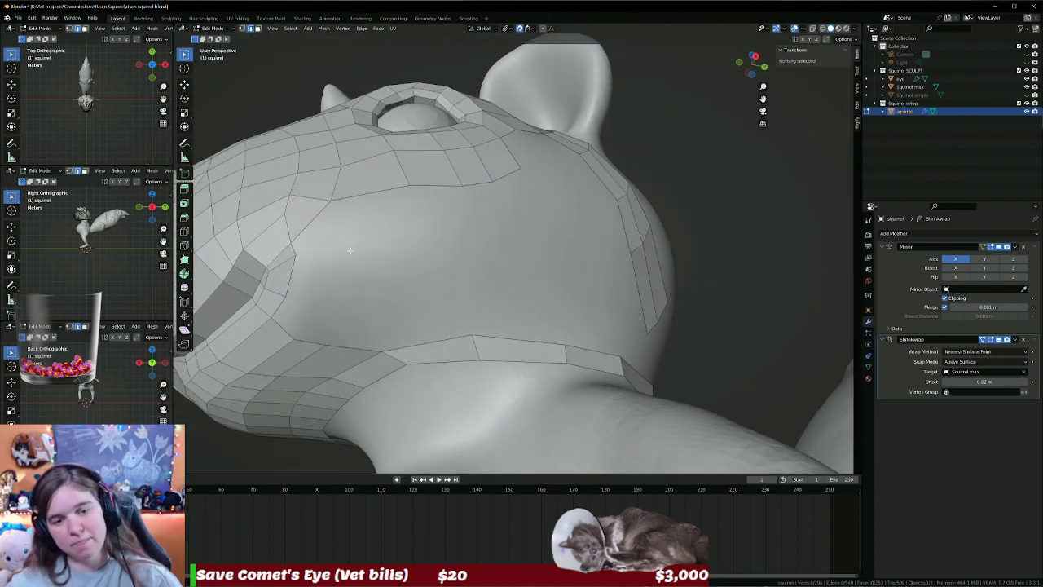
mouse_move(350, 250)
middle_mouse_down()
mouse_move(348, 304)
mouse_move(366, 272)
mouse_move(440, 261)
middle_mouse_up()
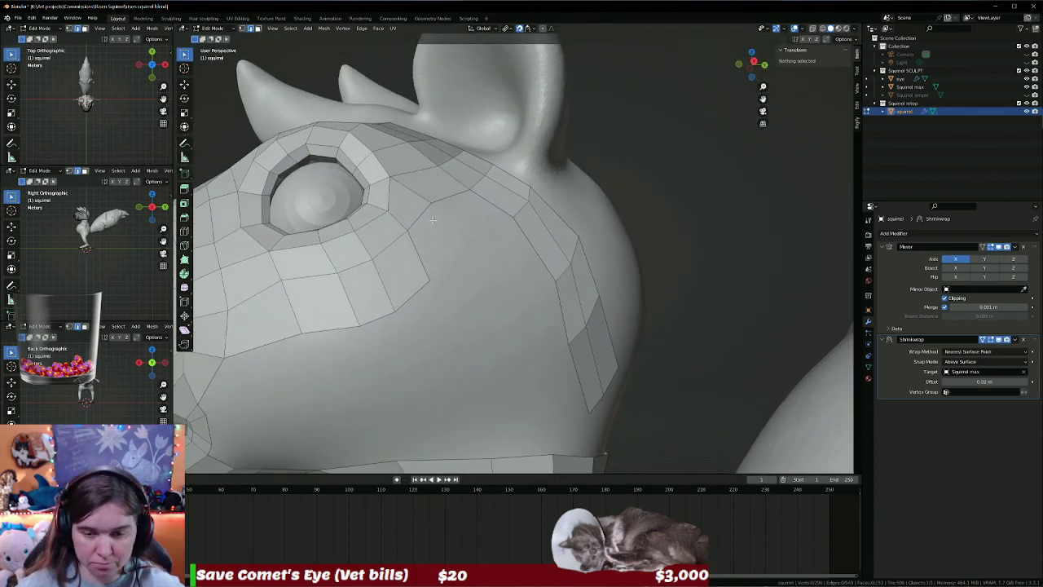
Move a vertex from the side of the head out across the cheek and adjust nearby vertices.
left_click(430, 280)
key("g")
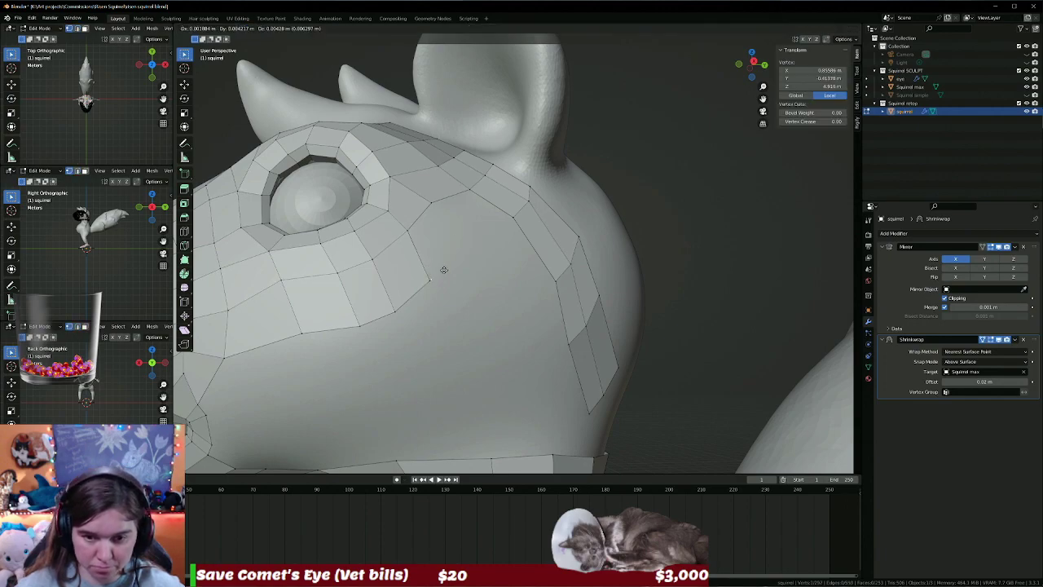
left_click(471, 234)
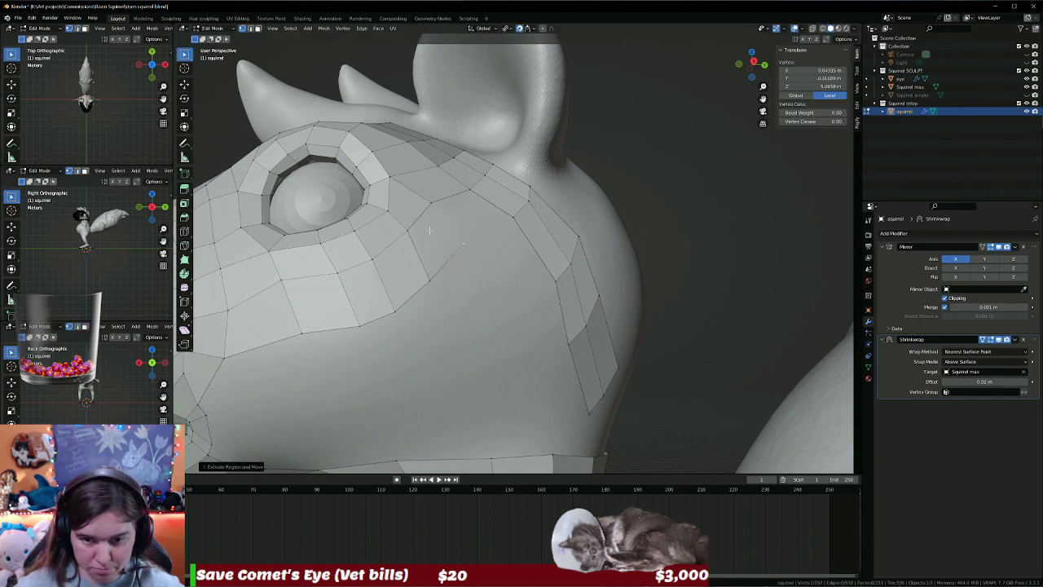
left_click(444, 250, "shift")
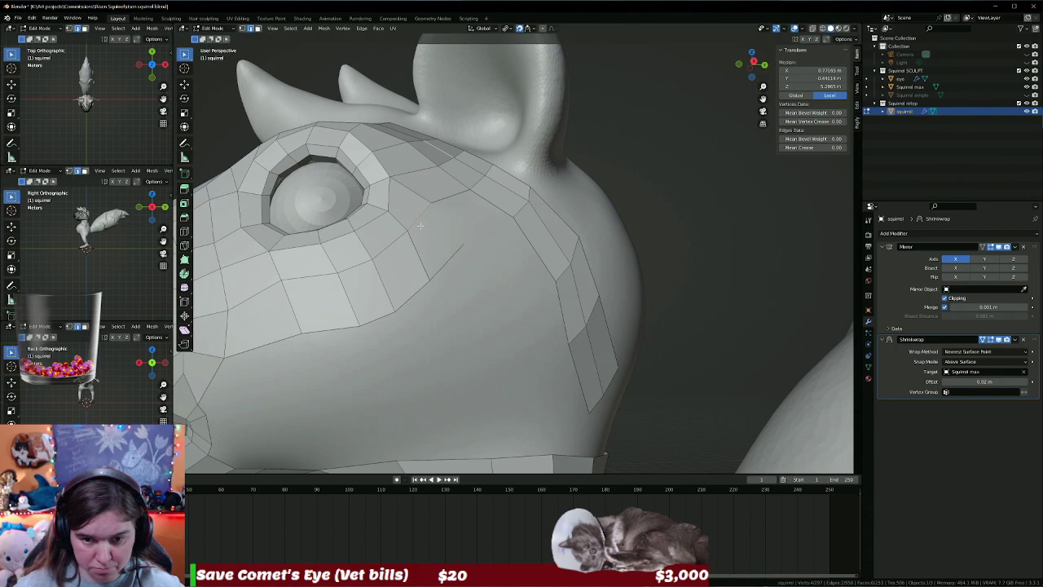
left_click(420, 224, "shift")
left_click(450, 261, "shift")
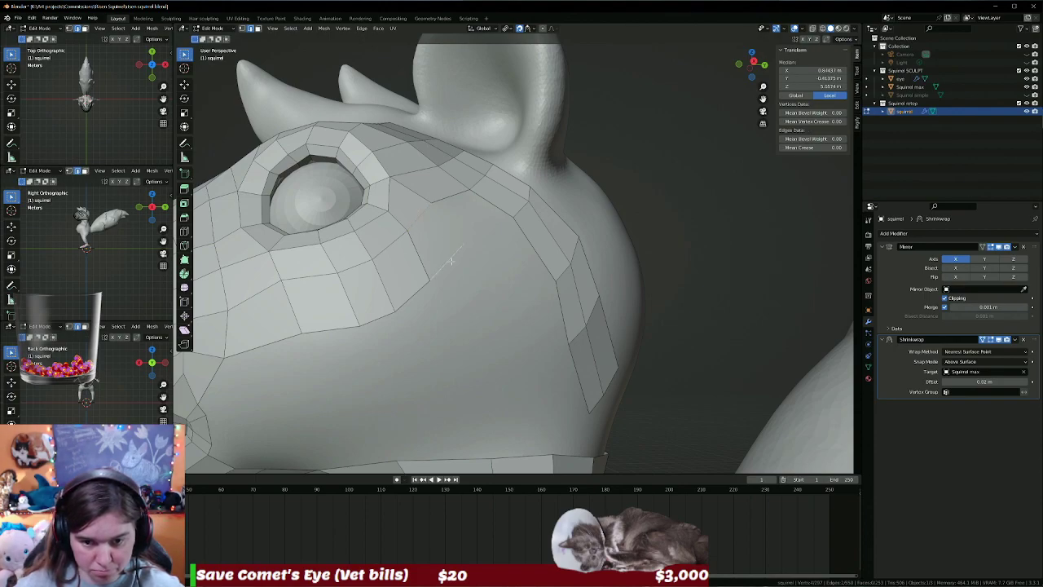
left_click(461, 218, "shift")
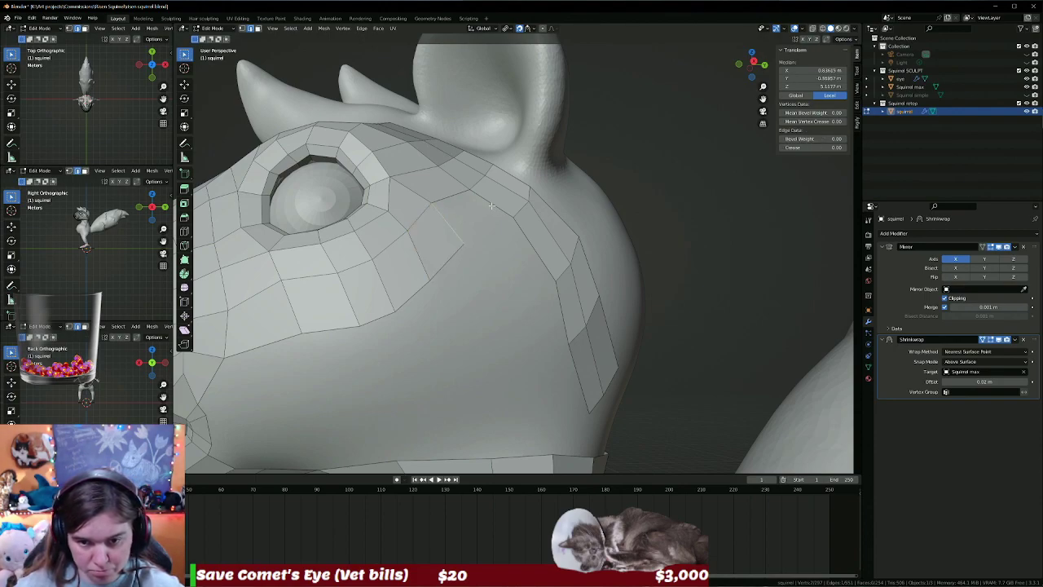
key("alt+a")
mouse_move(465, 334)
middle_mouse_down()
mouse_move(440, 331)
mouse_move(641, 235)
mouse_move(575, 245)
mouse_move(467, 206)
middle_mouse_up()
scroll(439, 331, "down", 3)
scroll(575, 245, "up", 3)
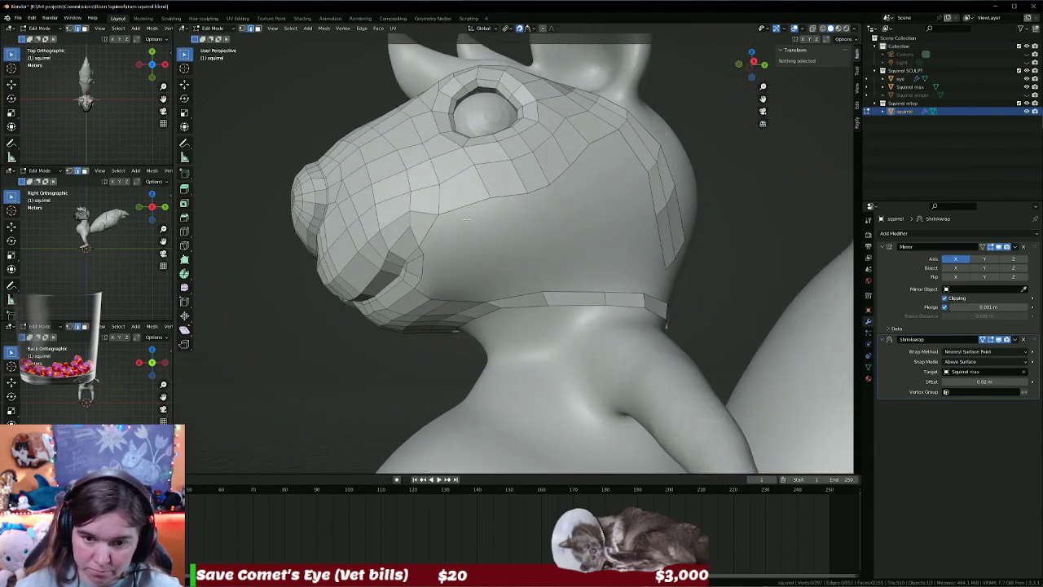
left_click(467, 206)
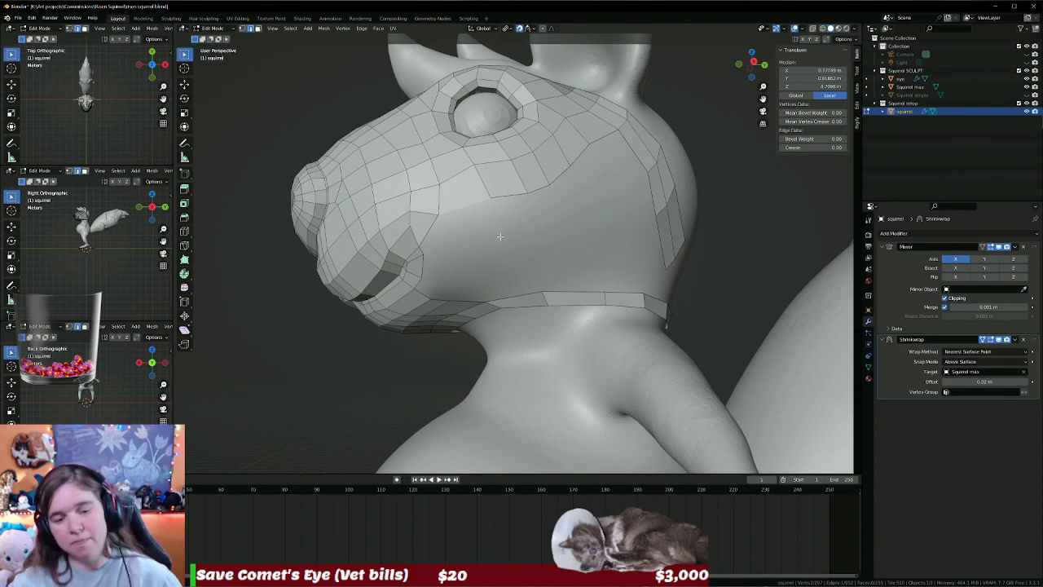
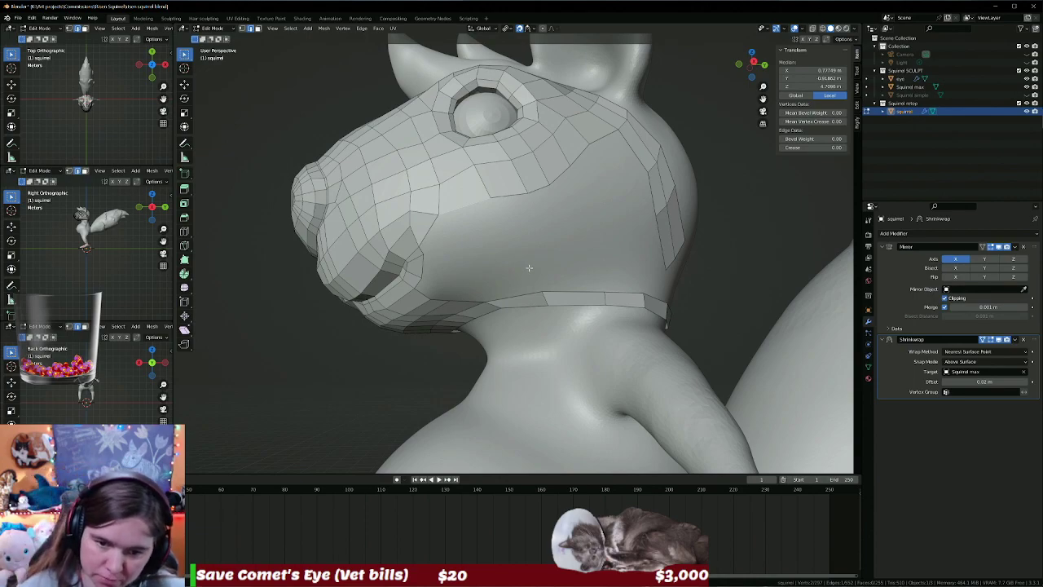
Fill two new faces from selected vertices on the lower cheek.
left_click(424, 263)
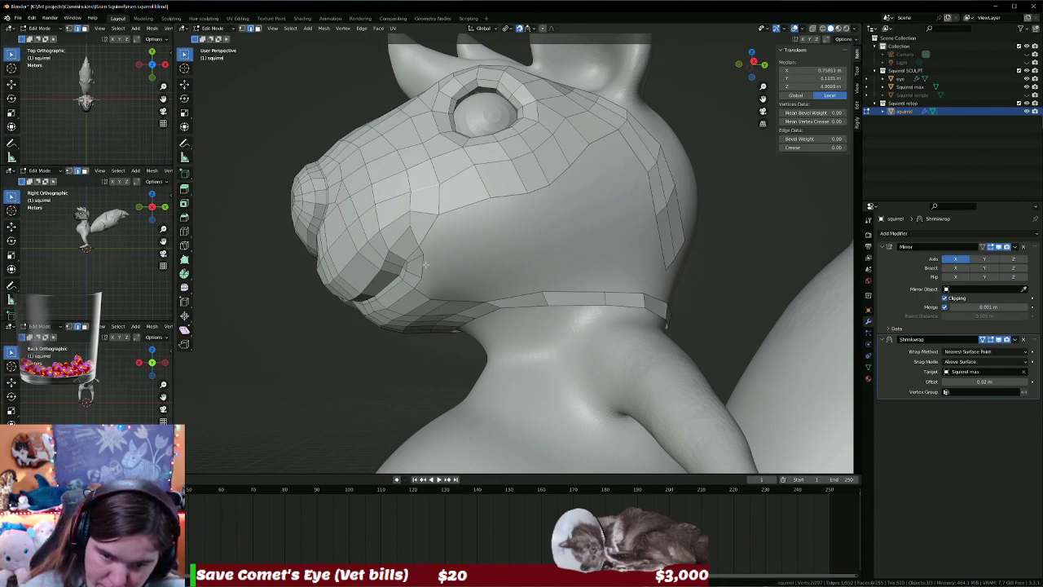
left_click(421, 263)
left_click(433, 259)
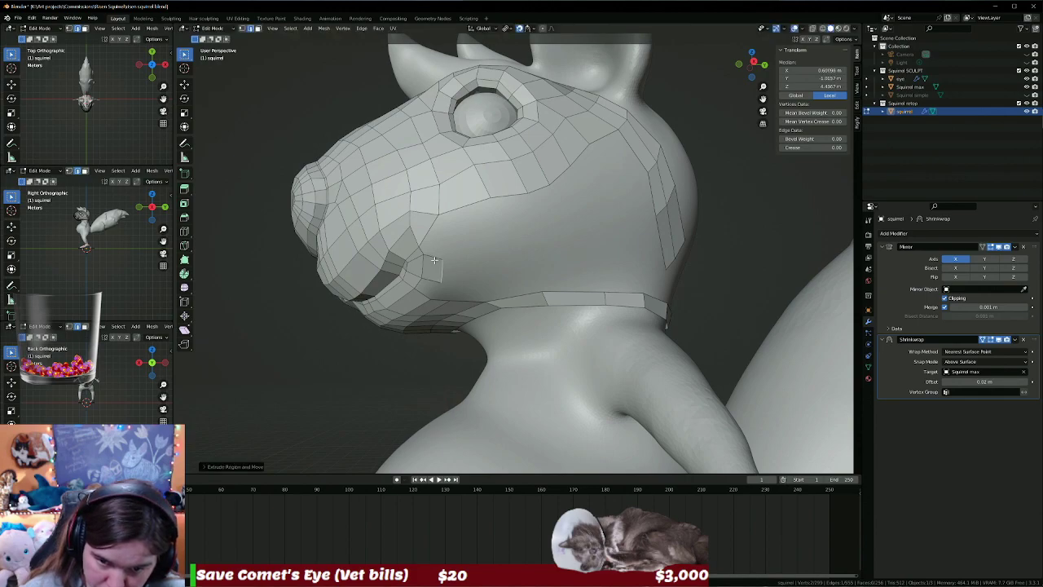
key("f")
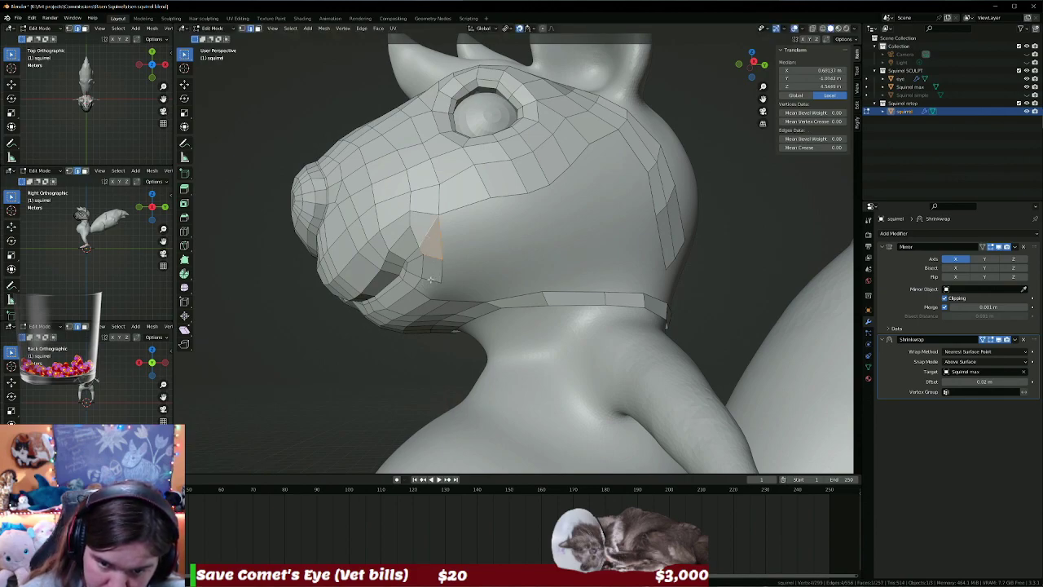
left_click(430, 280)
key("f")
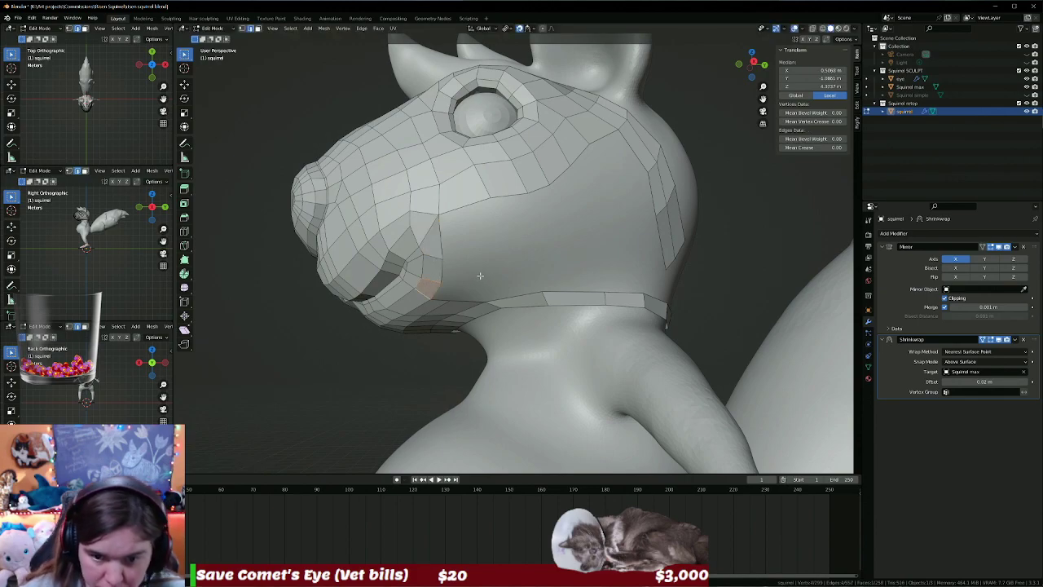
Move the selected cheek face outward, then deselect it.
mouse_move(477, 270)
middle_mouse_down()
mouse_move(449, 280)
mouse_move(462, 207)
middle_mouse_up()
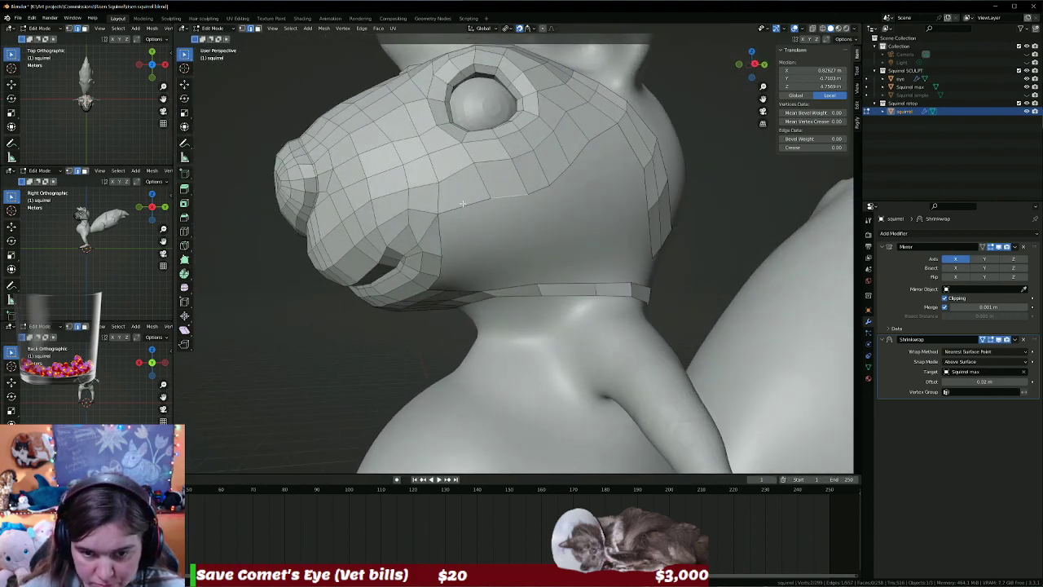
middle_click_drag(490, 243, 484, 250)
key("g")
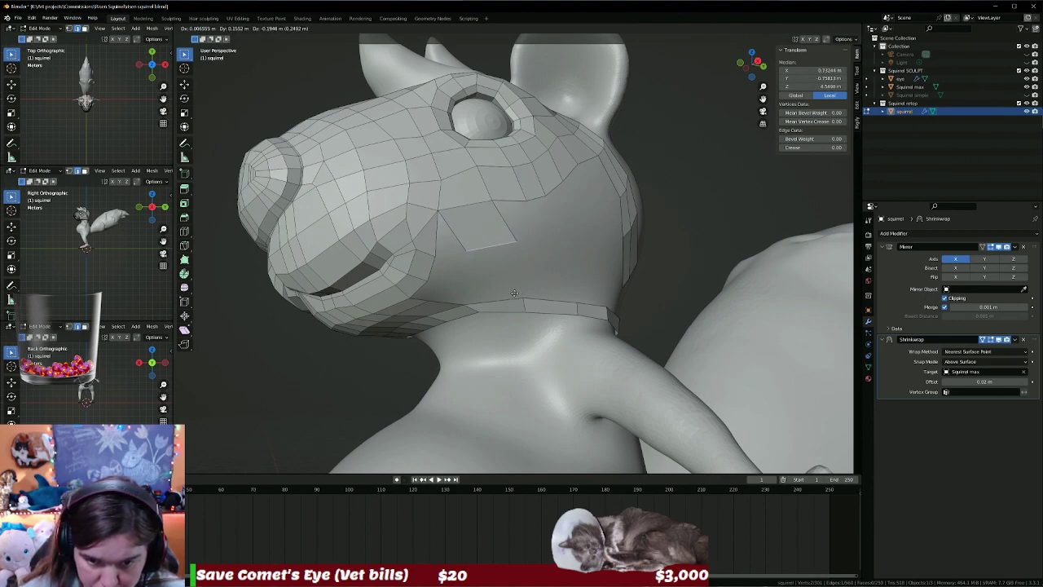
left_click(514, 292)
left_click(460, 265)
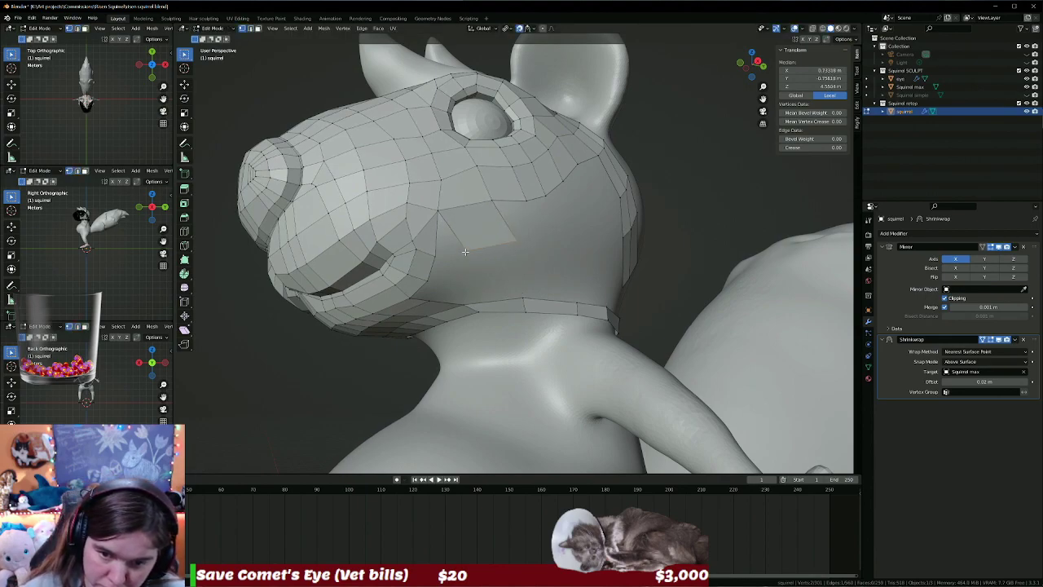
Extrude a new vertex from the cheek and fill a face with its neighbours.
left_click(465, 252)
key("e")
left_click(442, 251)
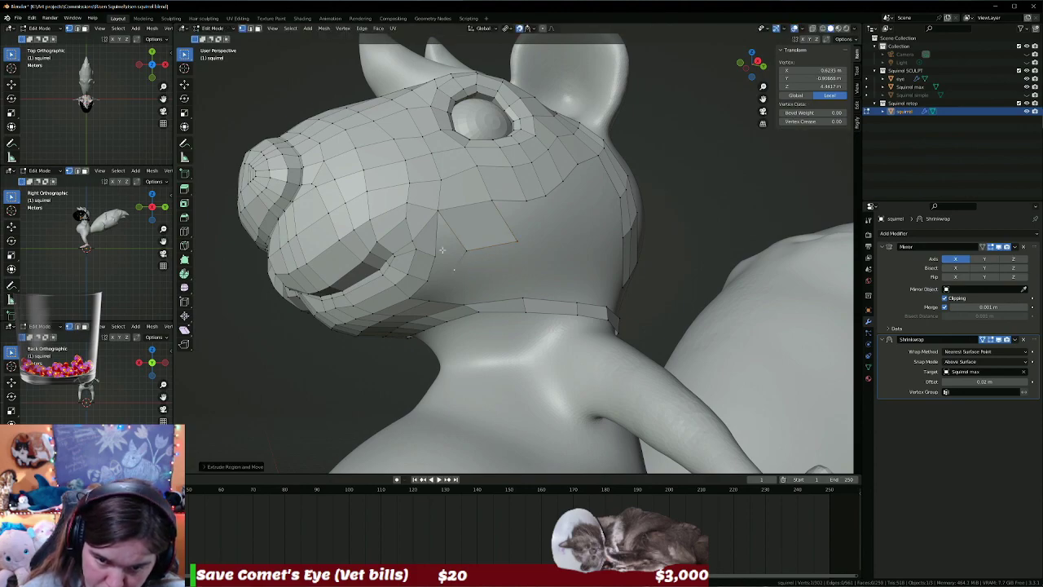
left_click(436, 241, "shift")
left_click(459, 263, "shift")
key("f")
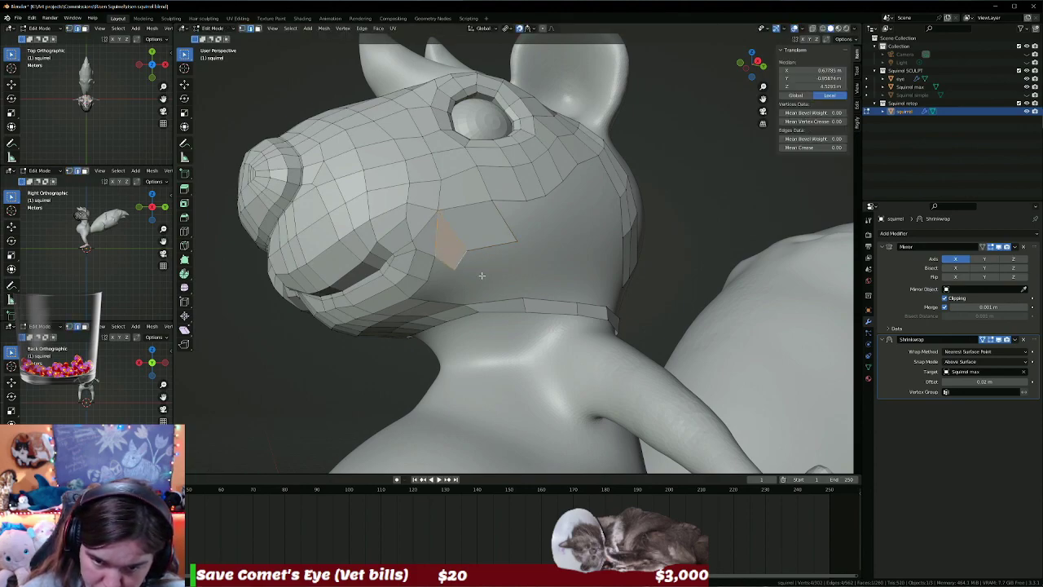
Extrude the new face's edge down under the jaw and adjust a vertex.
left_click(490, 280)
middle_click_drag(489, 280, 418, 259)
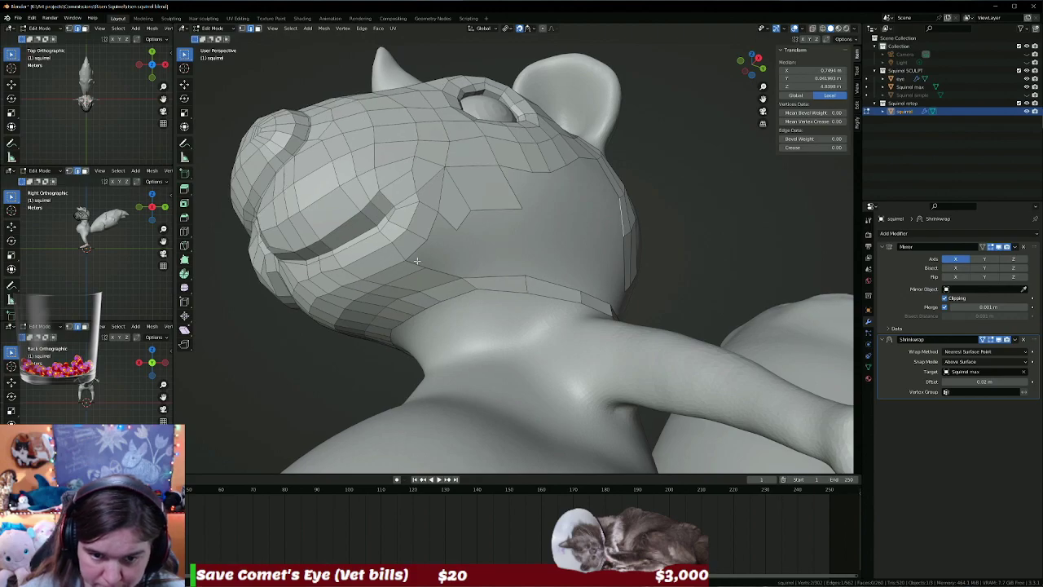
key("e")
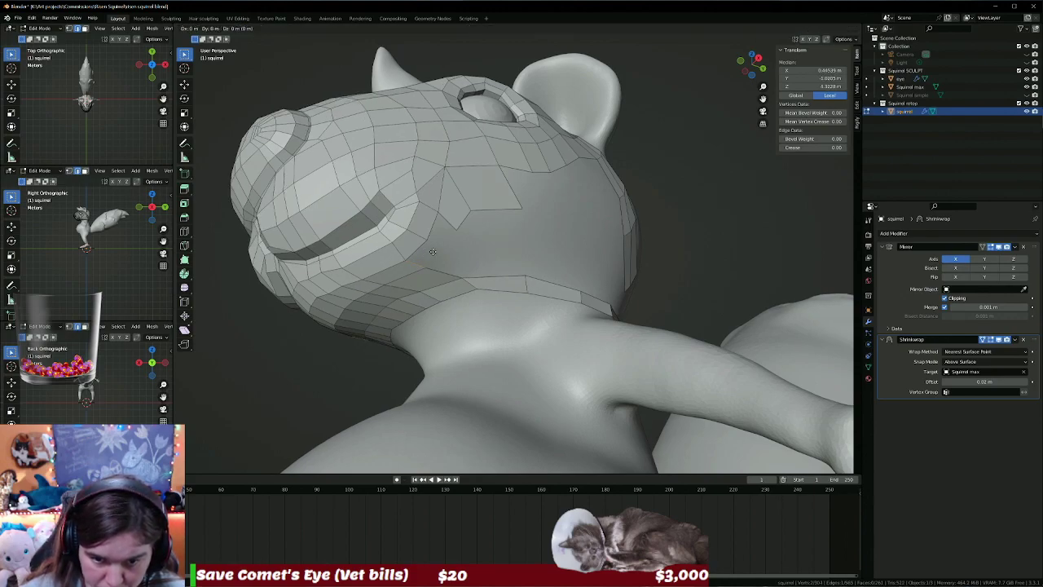
left_click(445, 247)
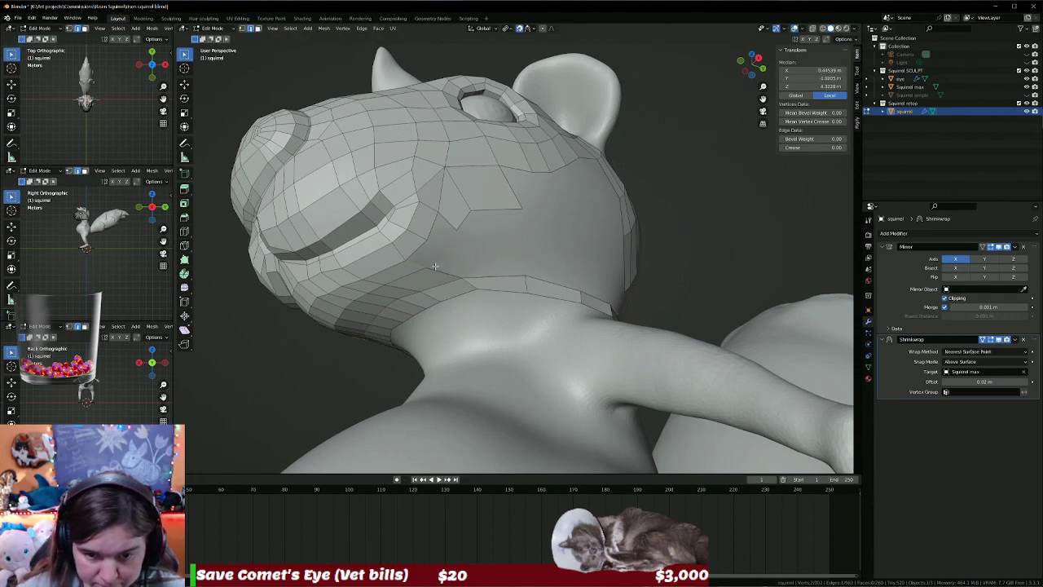
key("1")
key("g")
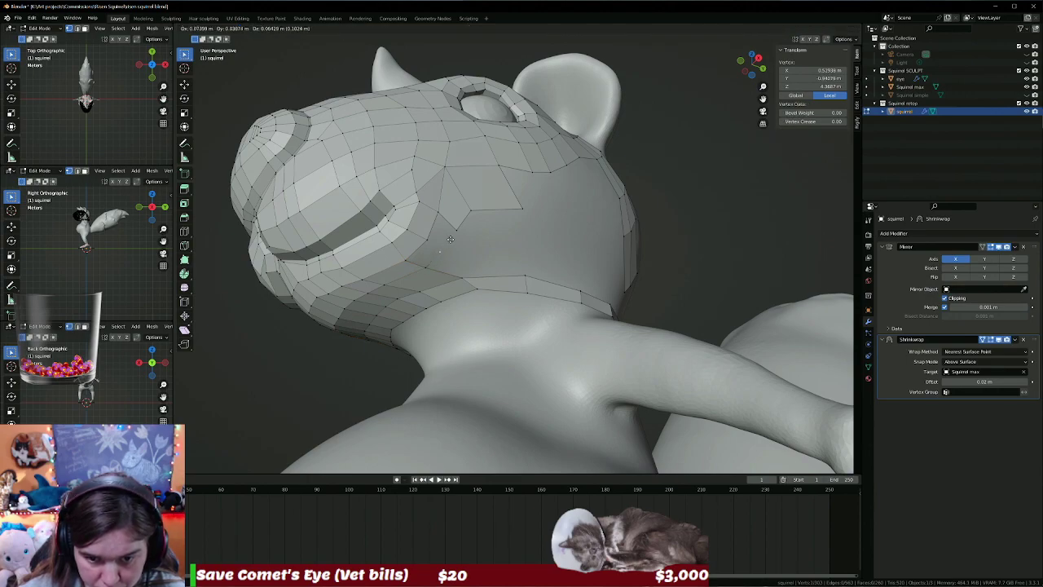
left_click(440, 248)
Raise a vertex below the jaw slightly and select the next jaw vertex.
key("alt+a")
left_click(415, 247)
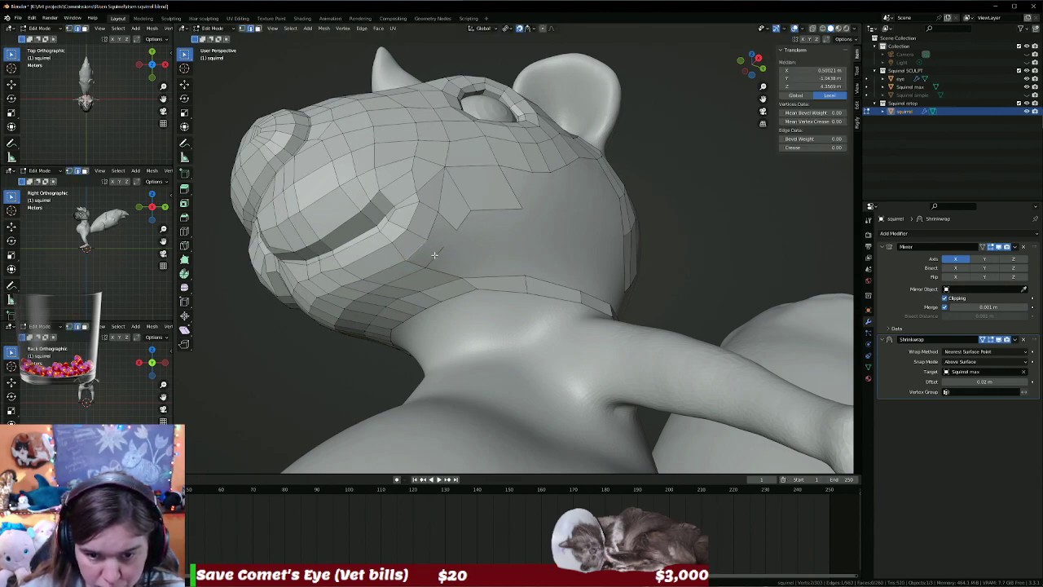
key("g")
left_click(447, 222)
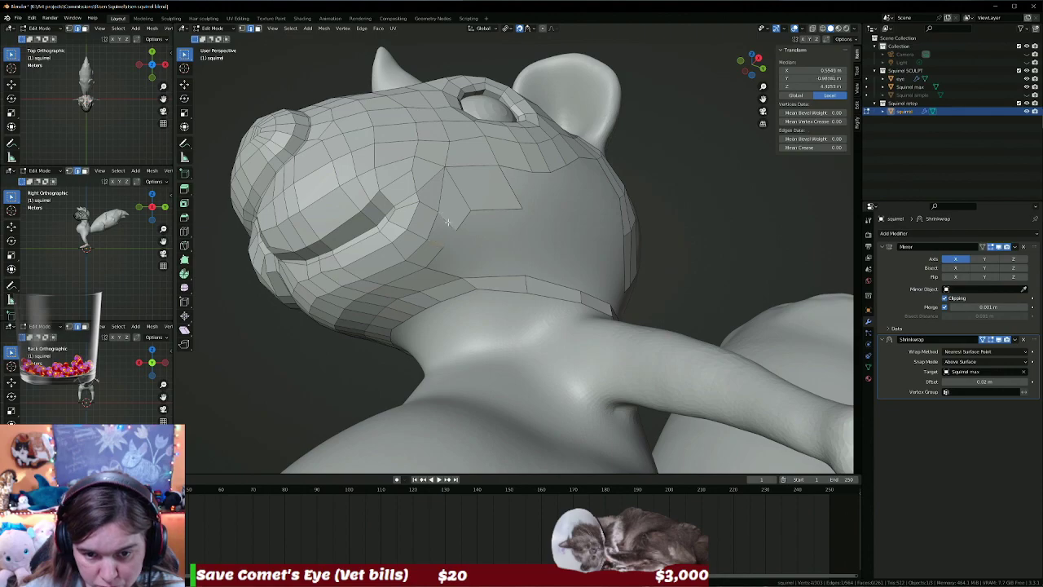
left_click(461, 235)
Extrude the lower cheek edge toward the neck ring and lift its new vertices slightly.
mouse_move(496, 258)
middle_mouse_down()
mouse_move(483, 264)
mouse_move(515, 299)
middle_mouse_up()
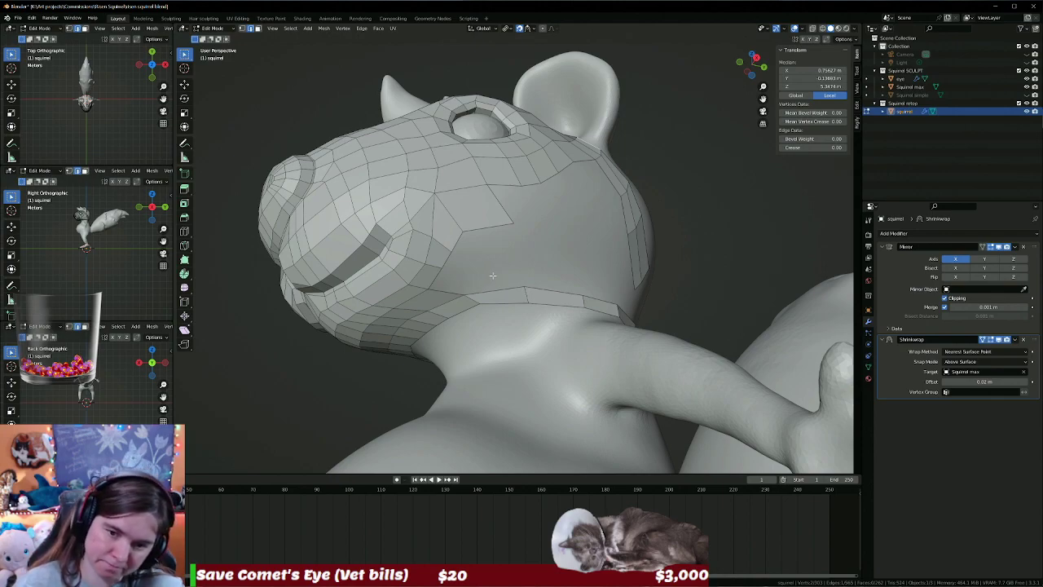
middle_click_drag(489, 269, 461, 299)
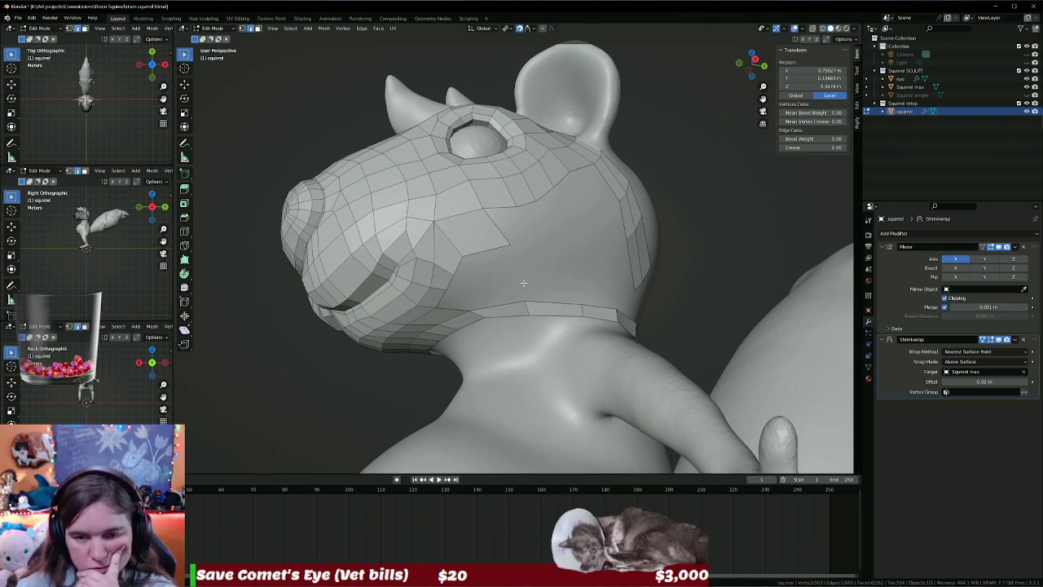
left_click(497, 248)
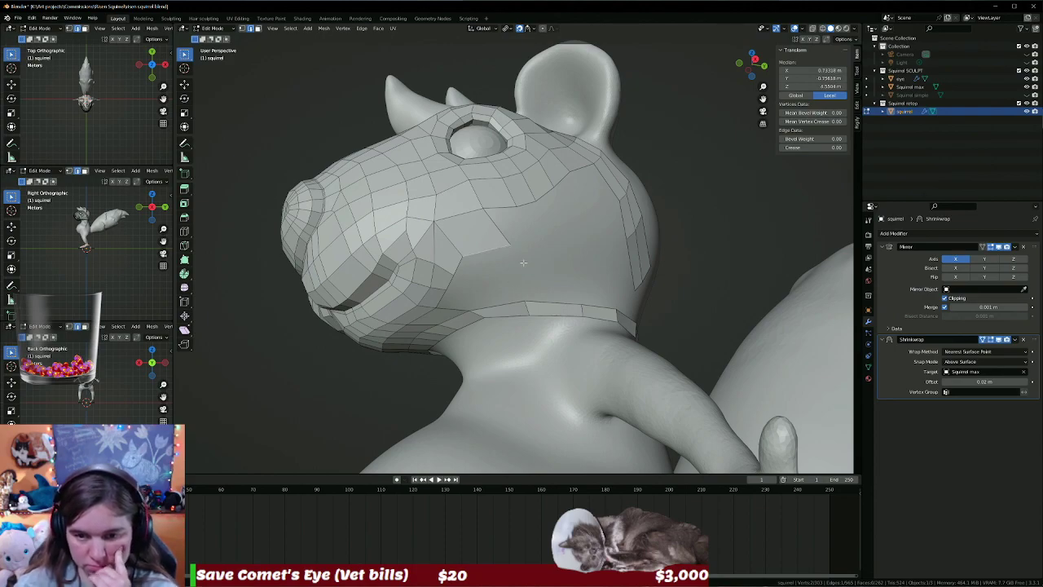
key("e")
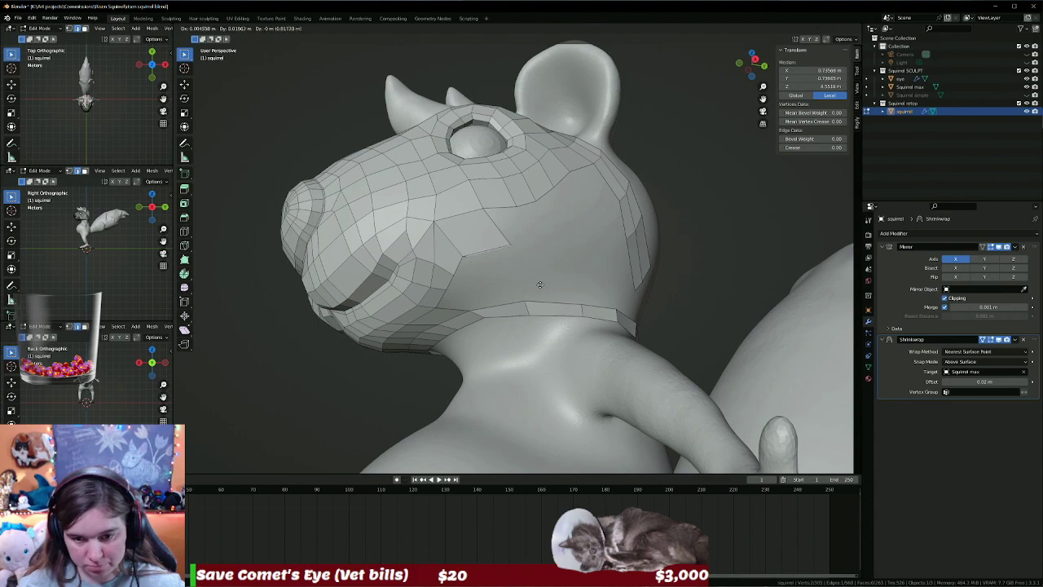
left_click(569, 307)
middle_click_drag(569, 307, 590, 292)
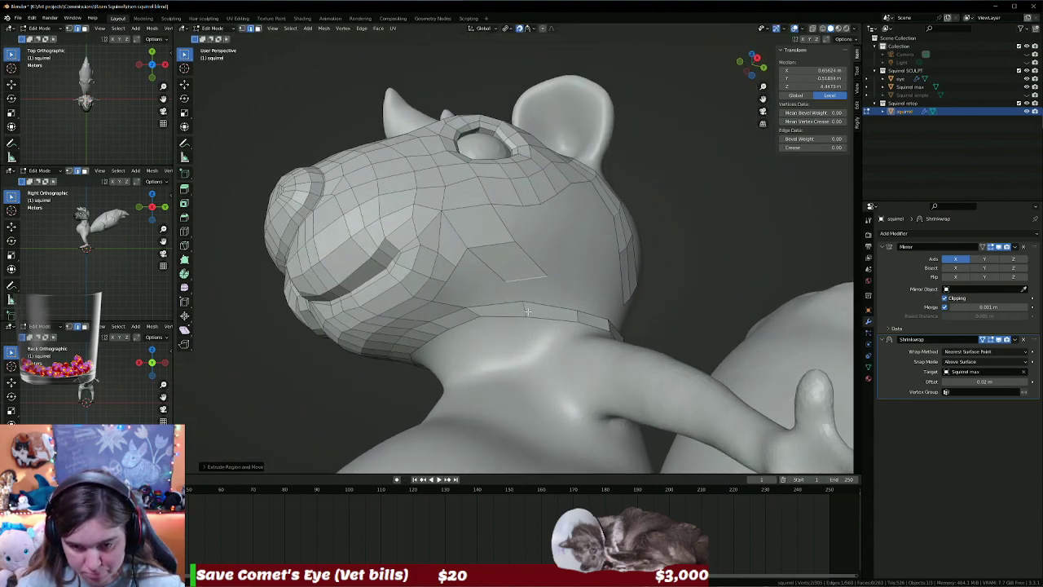
left_click(525, 308)
key("g")
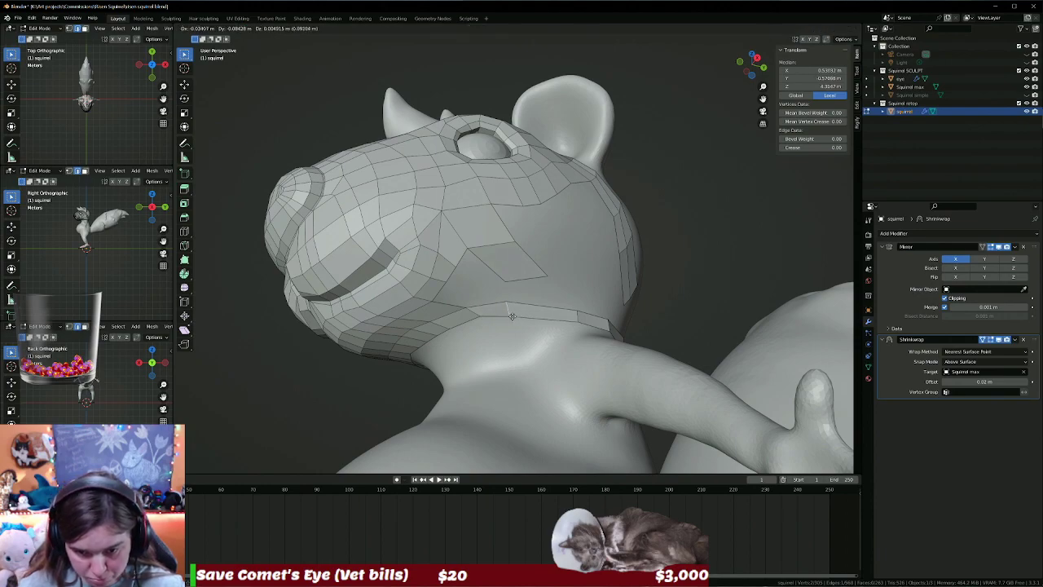
left_click(525, 299)
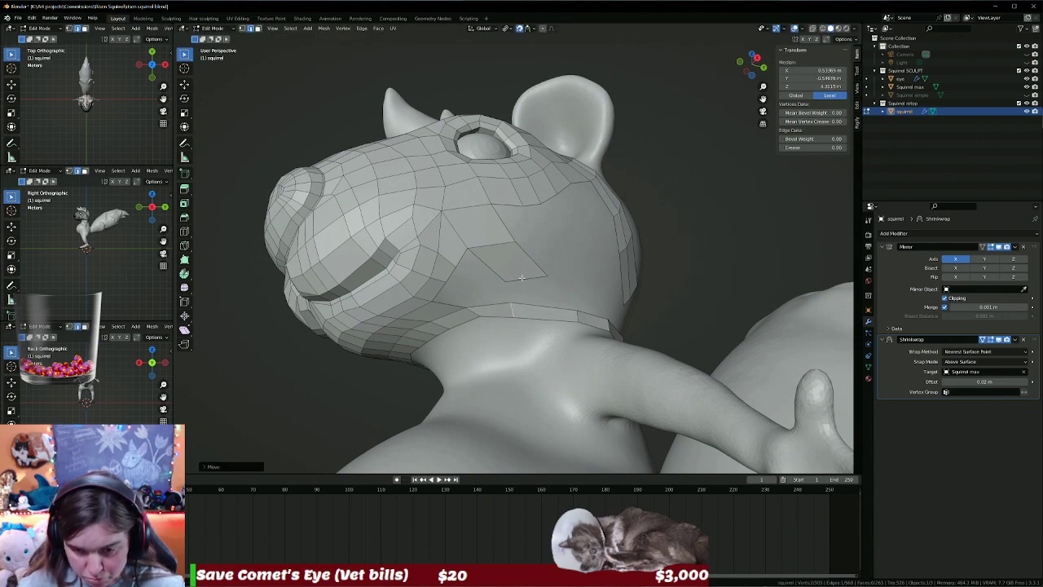
Merge two loose vertices onto the neck ring using Merge At Last.
left_click(521, 278)
left_click(506, 283)
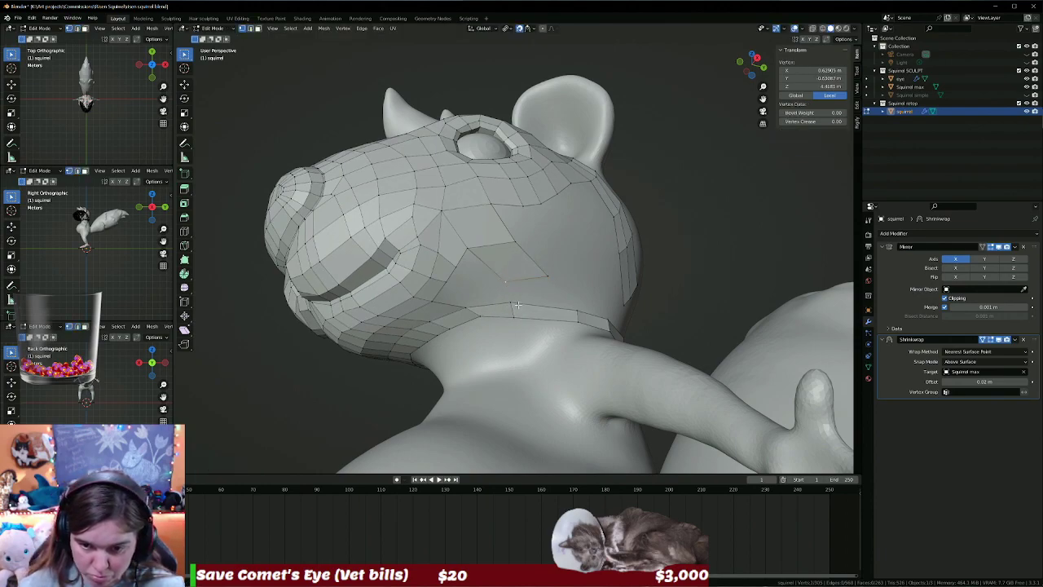
left_click(512, 302, "shift")
key("m")
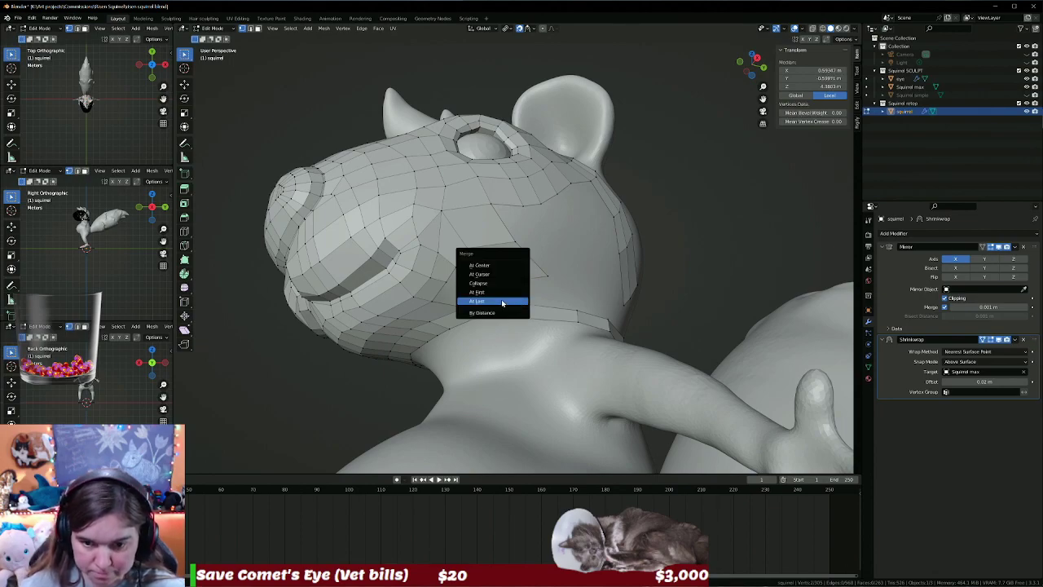
left_click(512, 301)
left_click(568, 302)
left_click(576, 308, "shift")
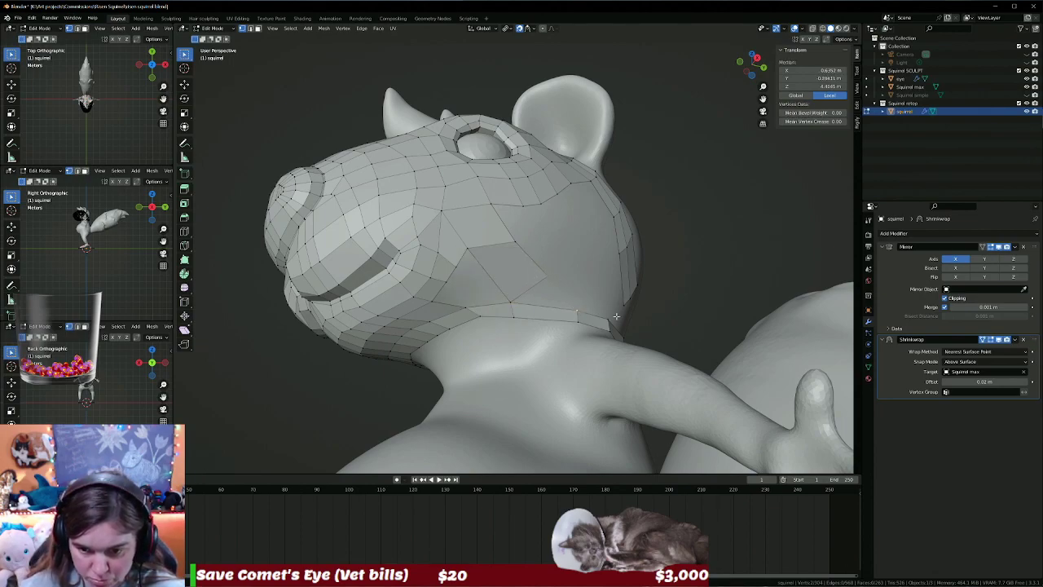
key("m")
left_click(562, 316)
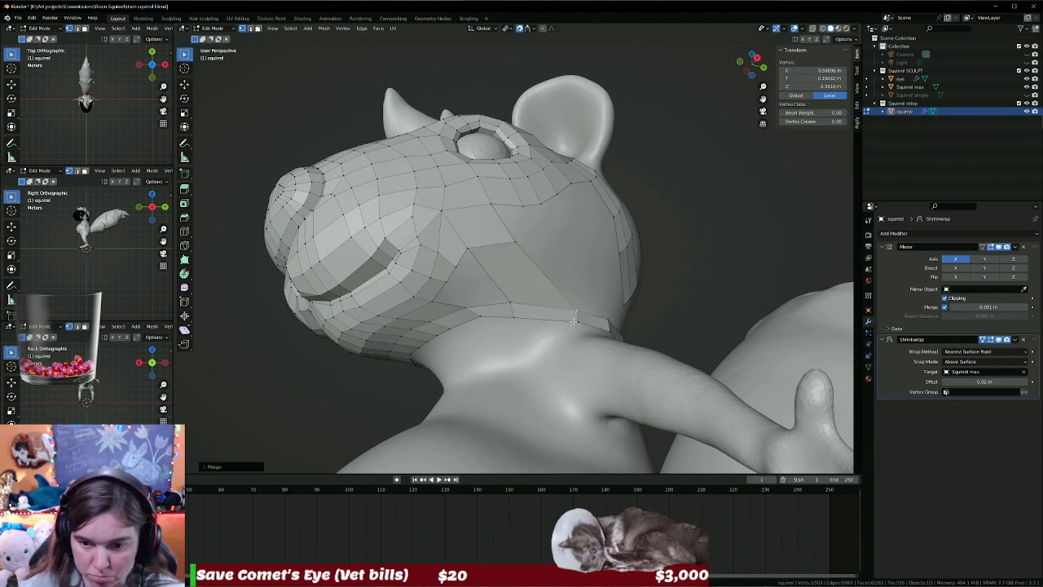
Shift jaw-line vertices left into place and select the next jaw vertices.
left_click(573, 313, "shift")
key("g")
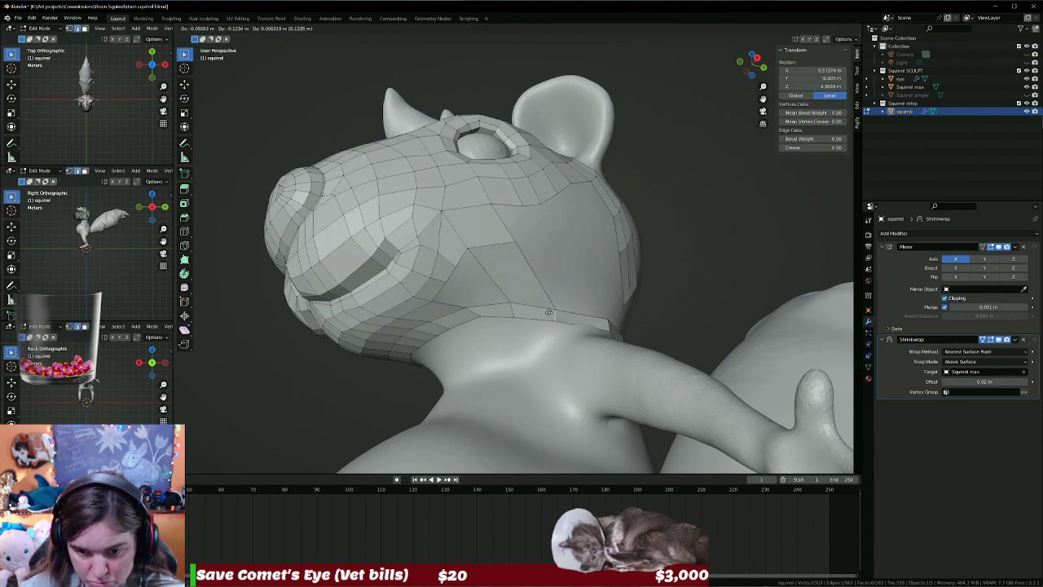
left_click(541, 309)
key("g")
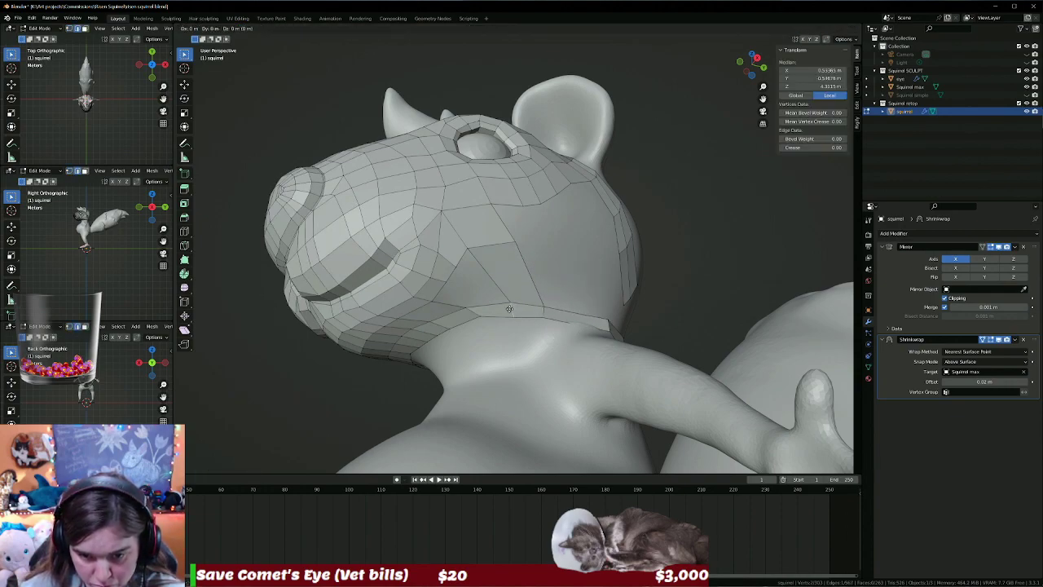
left_click(483, 290)
left_click(456, 288)
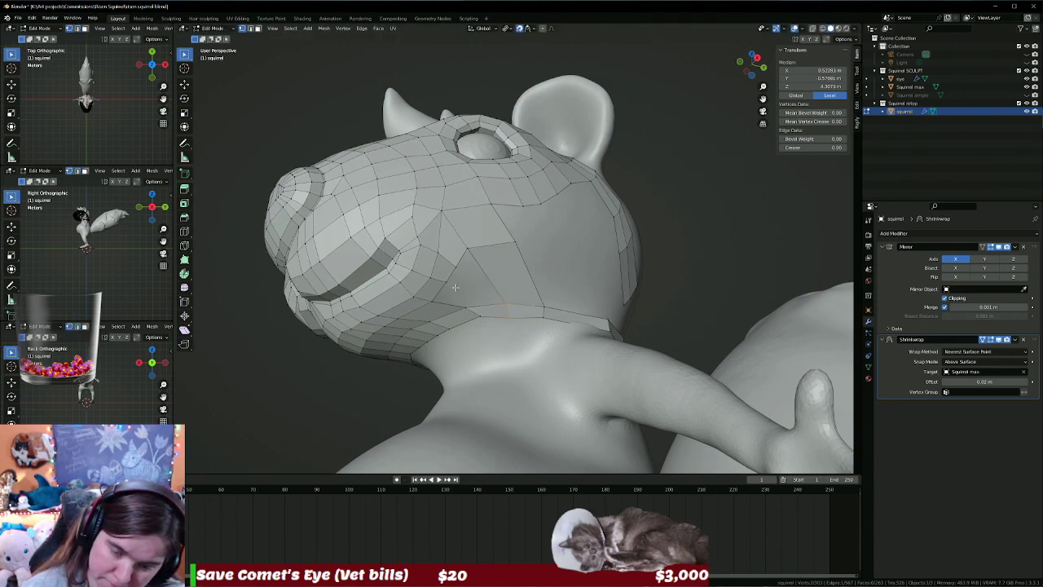
left_click(440, 288)
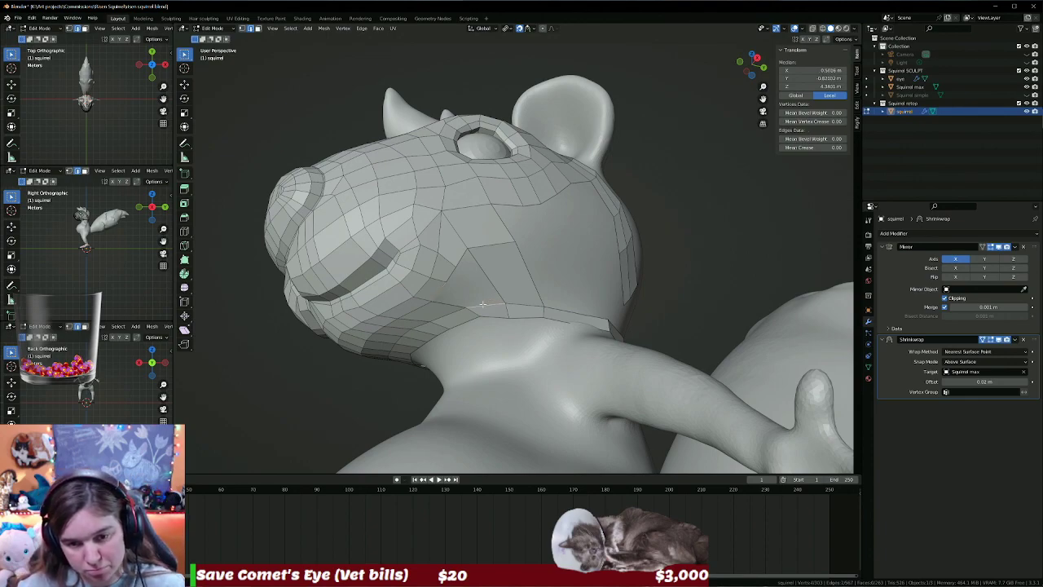
Add an unslid edge loop across the lower cheek.
left_click(454, 296)
key("ctrl+r")
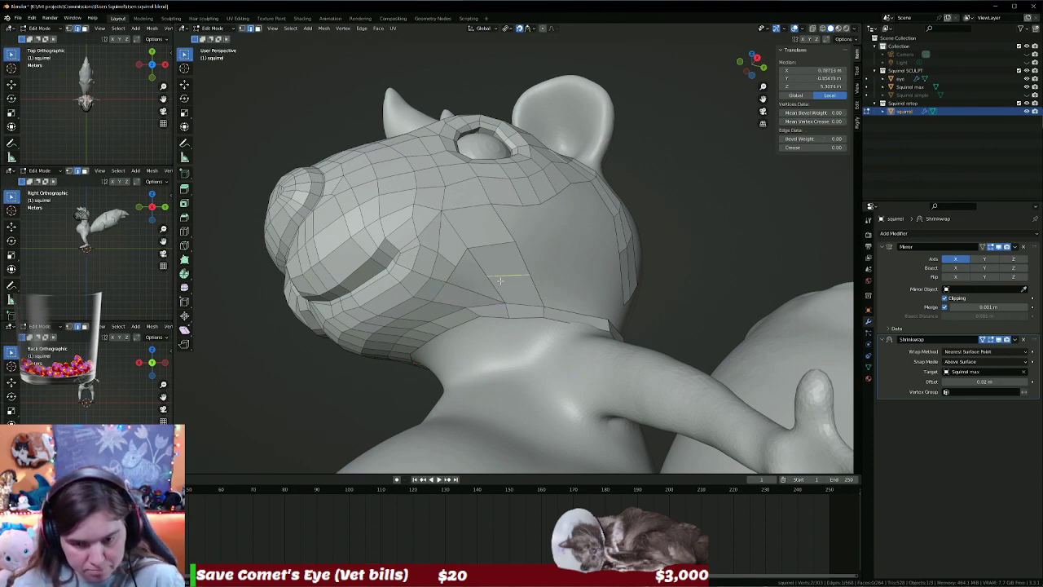
left_click(500, 277)
right_click(500, 278)
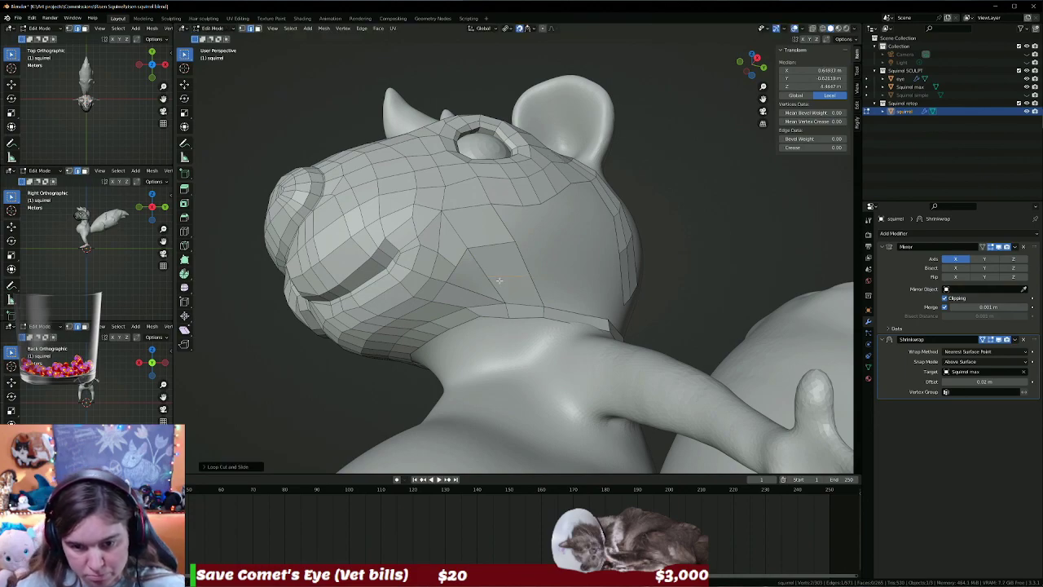
Move a cheek-edge vertex and fill the small gap with a new face.
left_click(461, 261)
key("g")
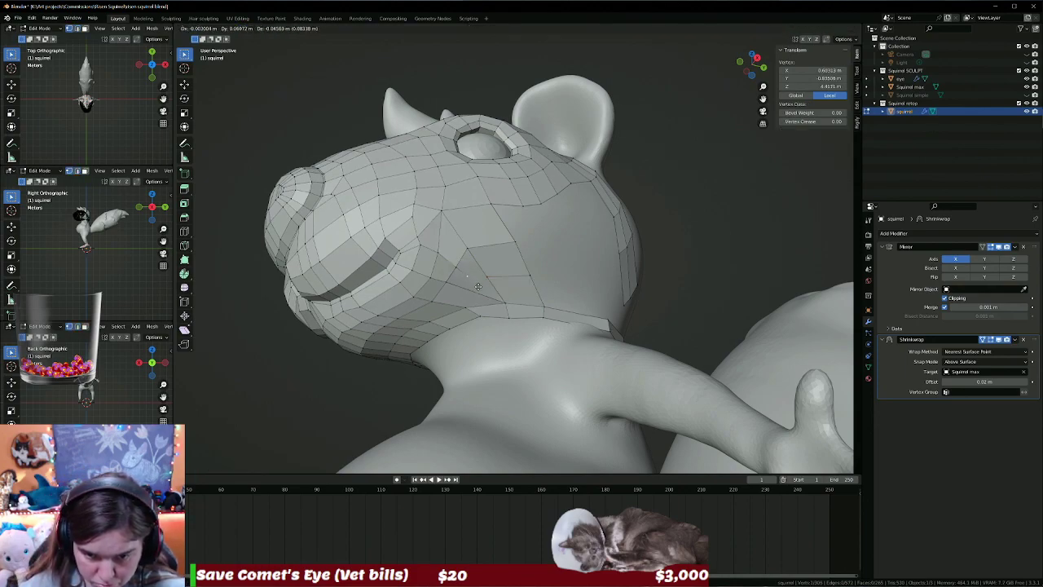
left_click(485, 289)
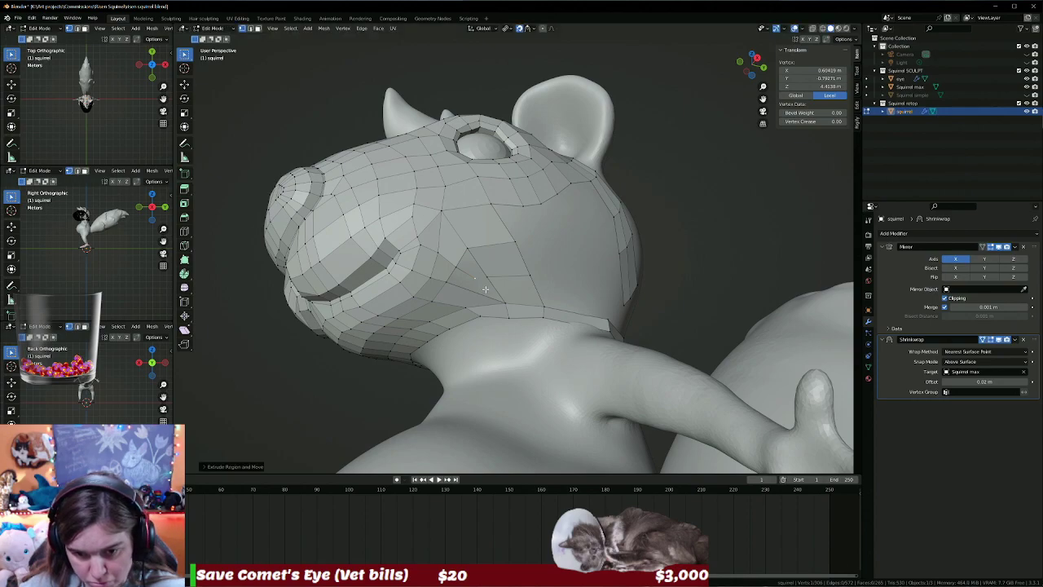
left_click(475, 263)
left_click(468, 270, "shift")
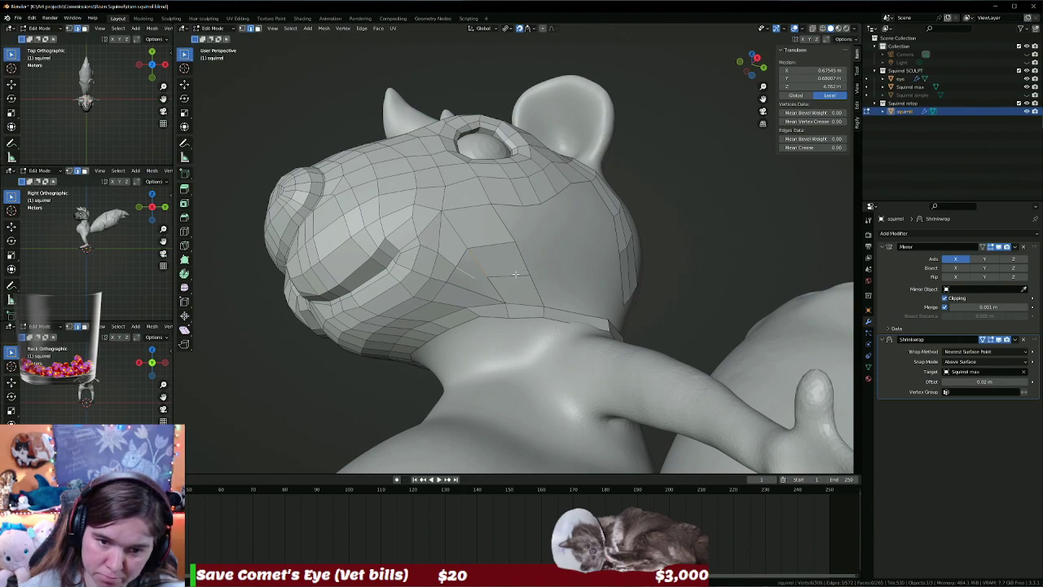
key("f")
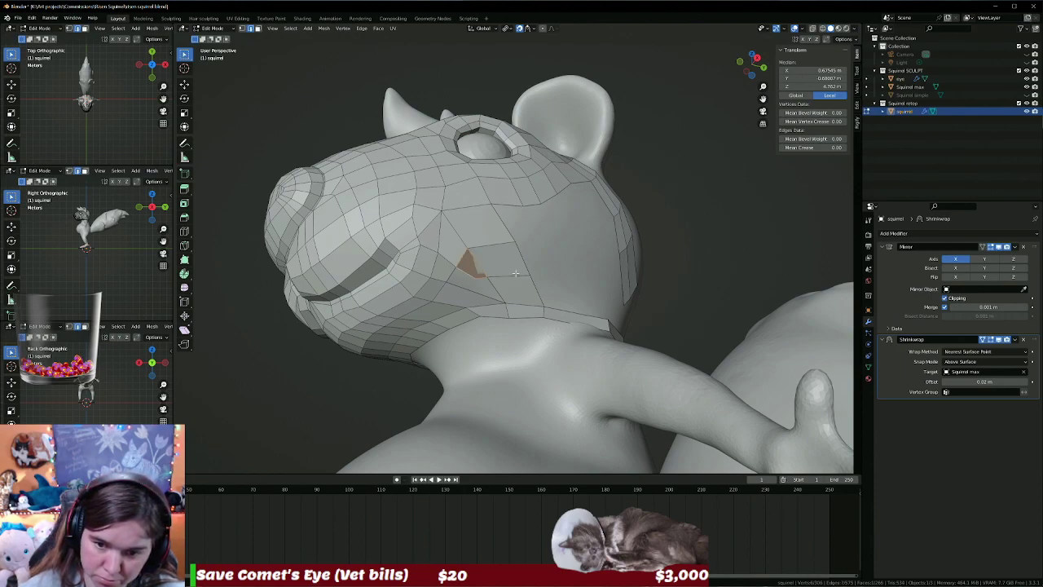
key("ctrl+z")
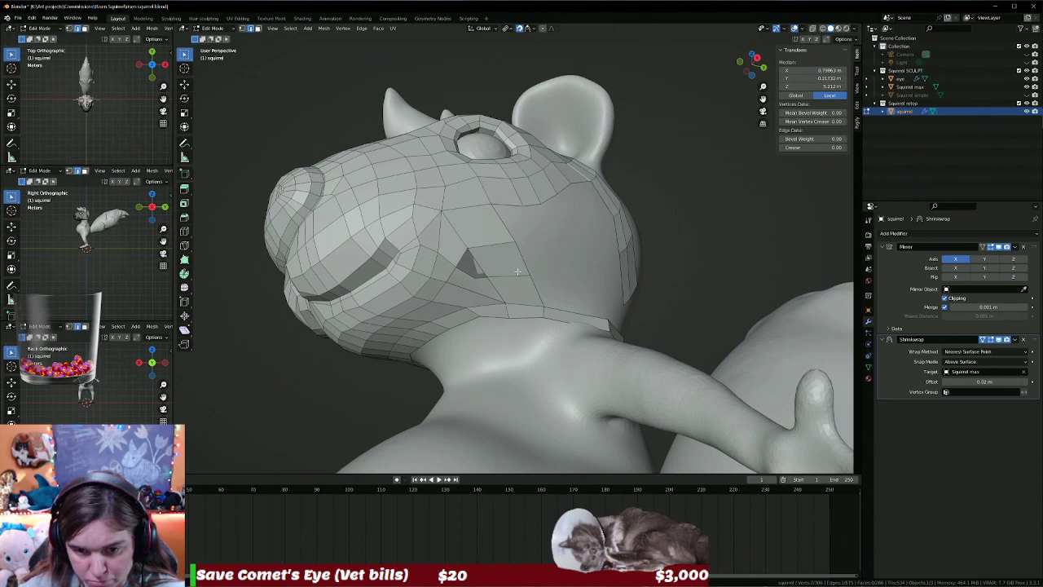
middle_click_drag(518, 272, 551, 285)
key("f")
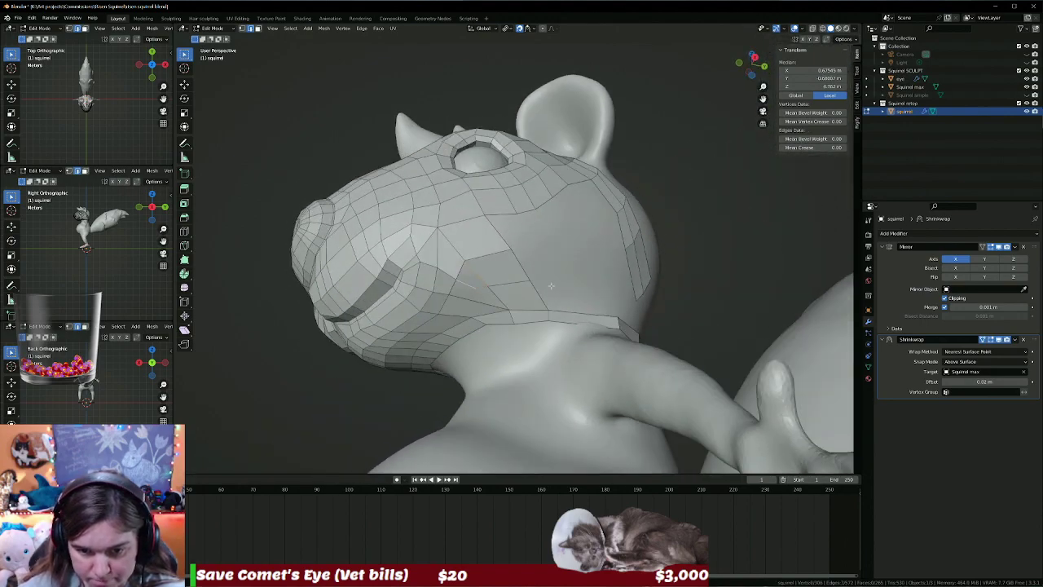
Move a lower-cheek vertex upward in two adjustments.
key("alt+a")
left_click(566, 244)
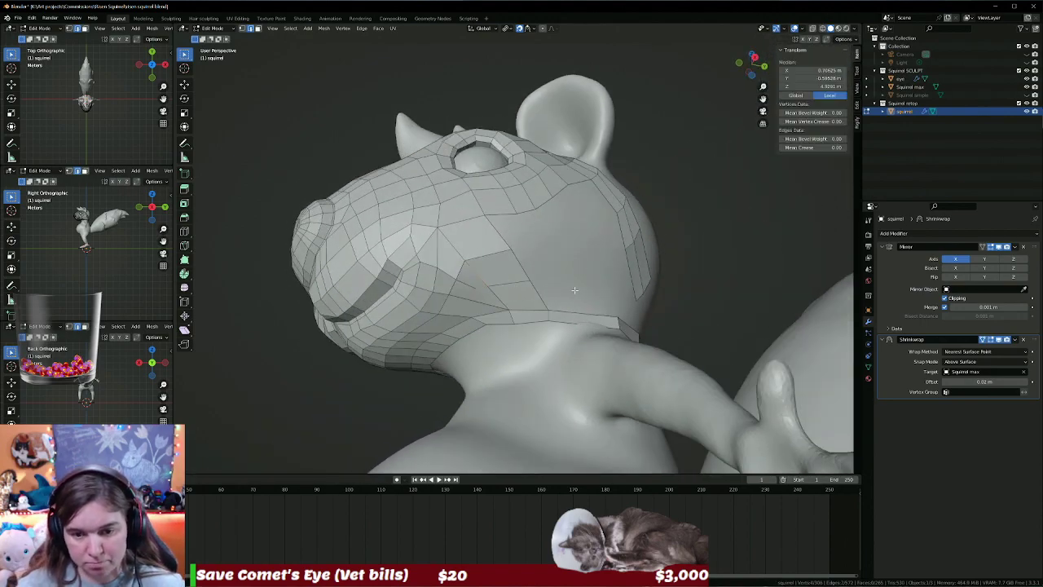
key("alt+a")
left_click(519, 281)
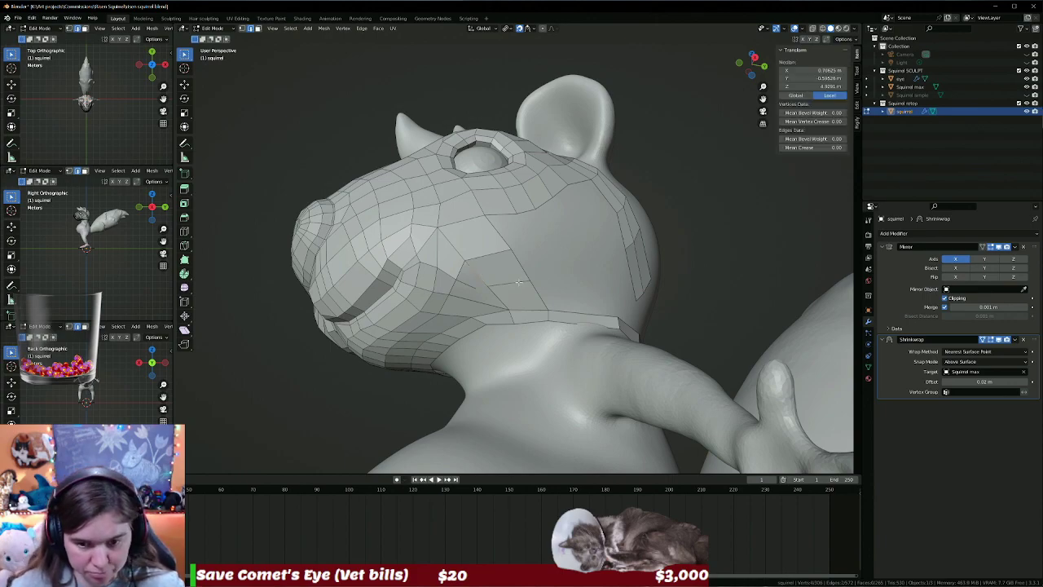
key("alt+a")
left_click(519, 281)
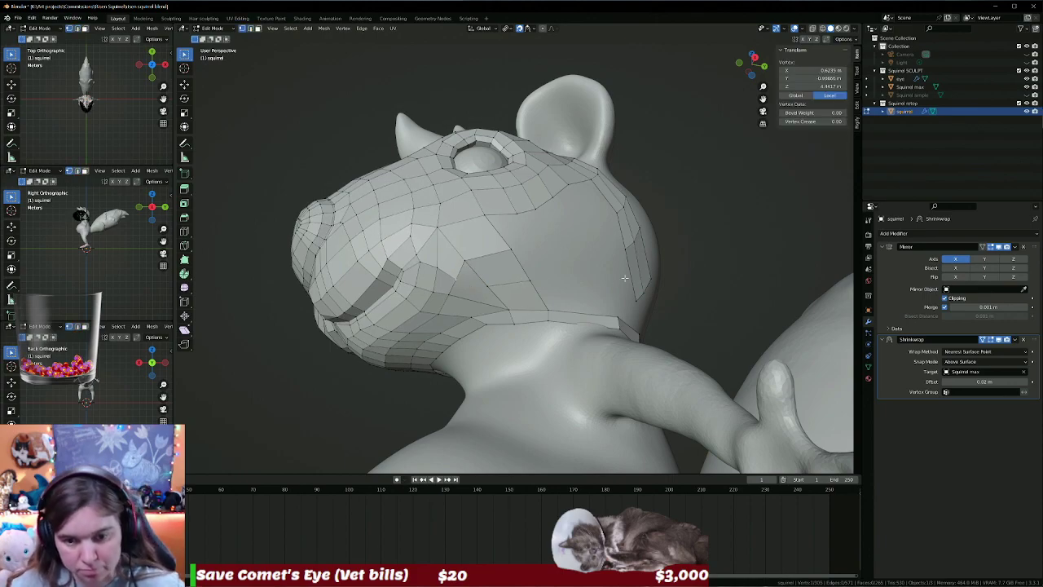
key("alt+a")
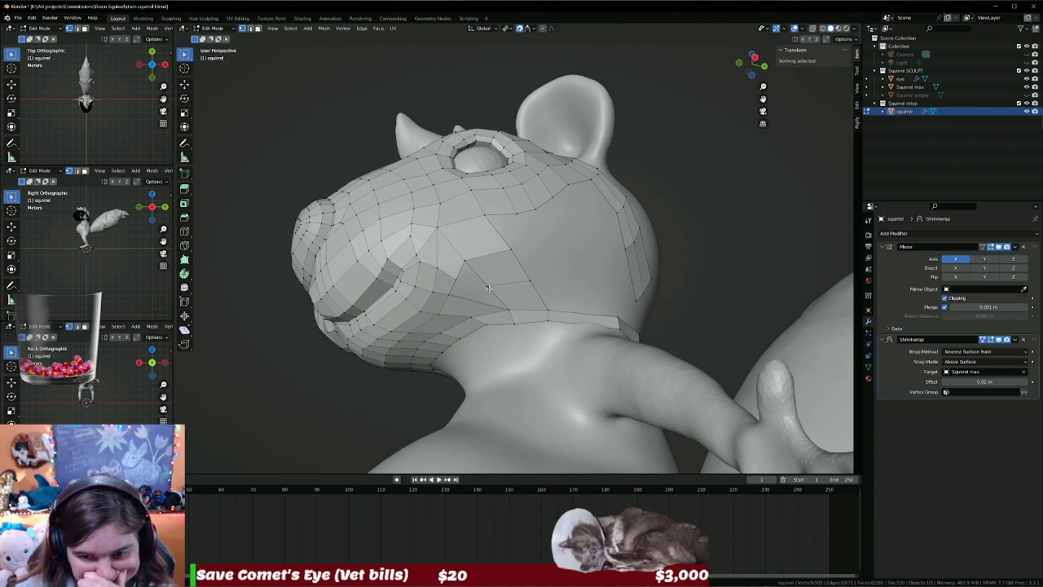
left_click(488, 288)
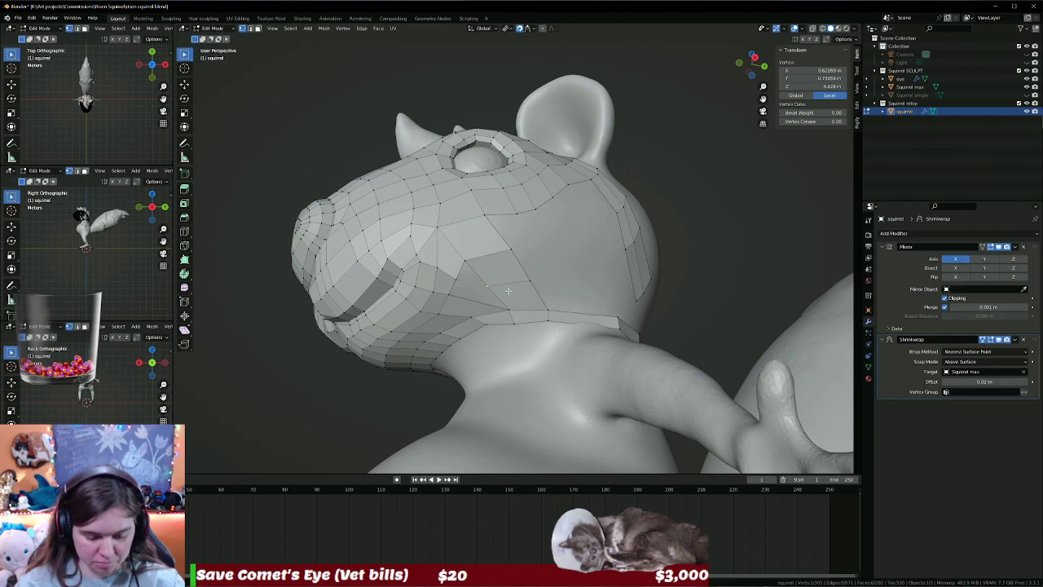
key("g")
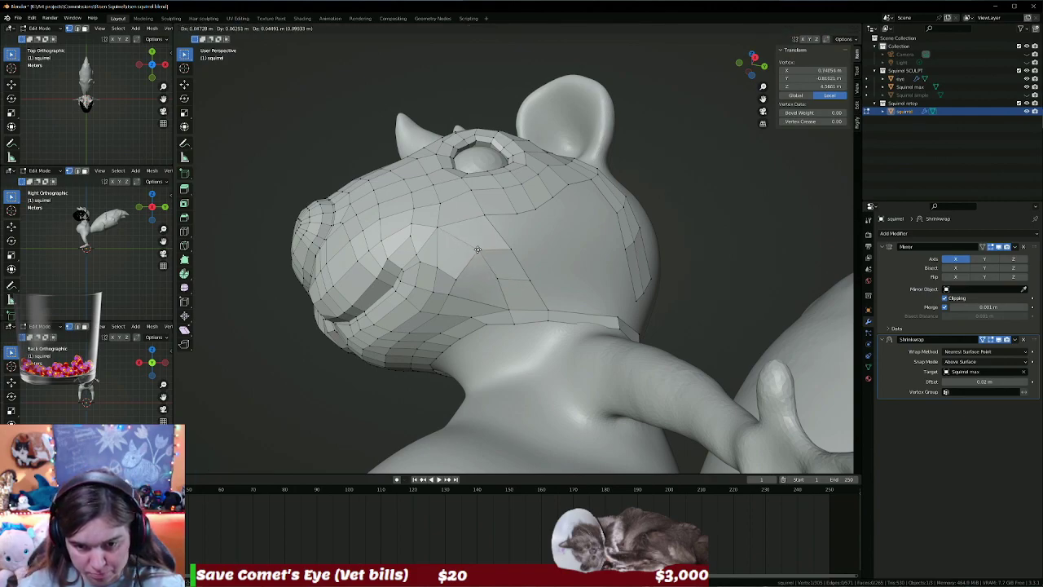
left_click(477, 249)
key("g")
left_click(501, 245)
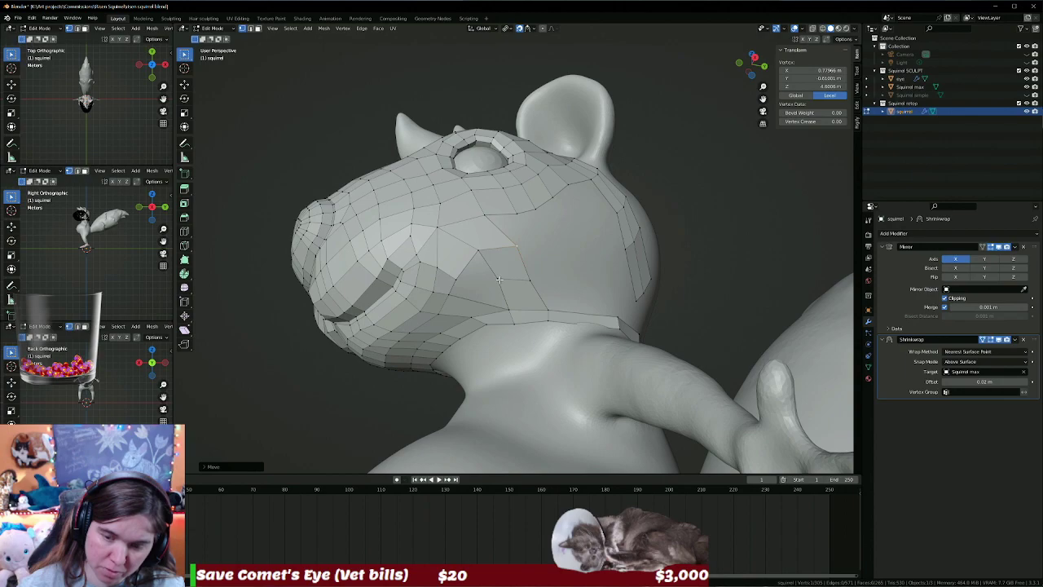
Delete the stray triangle face near the neck ring.
key("3")
left_click(465, 304)
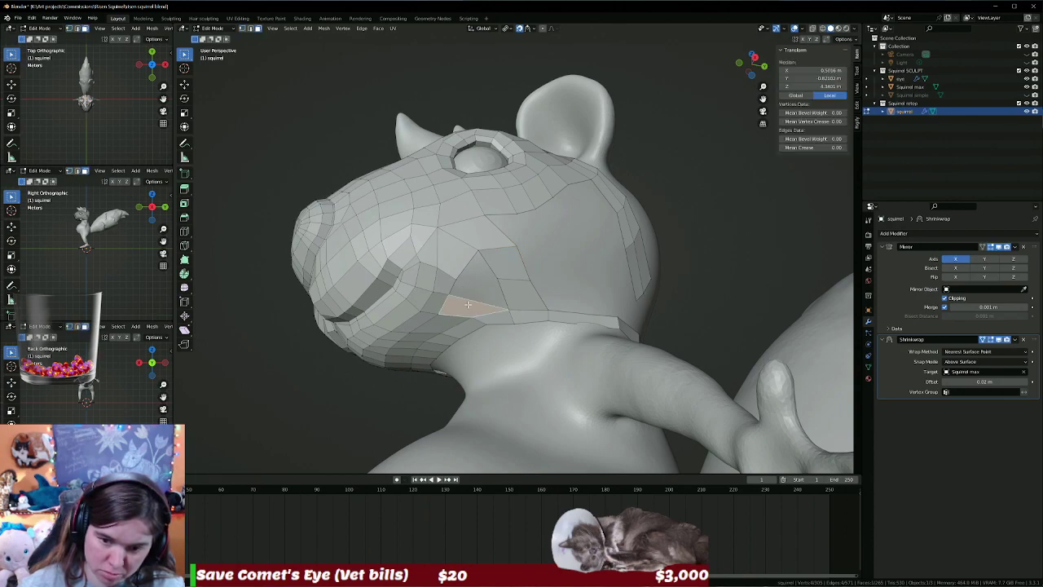
key("x")
left_click(457, 305)
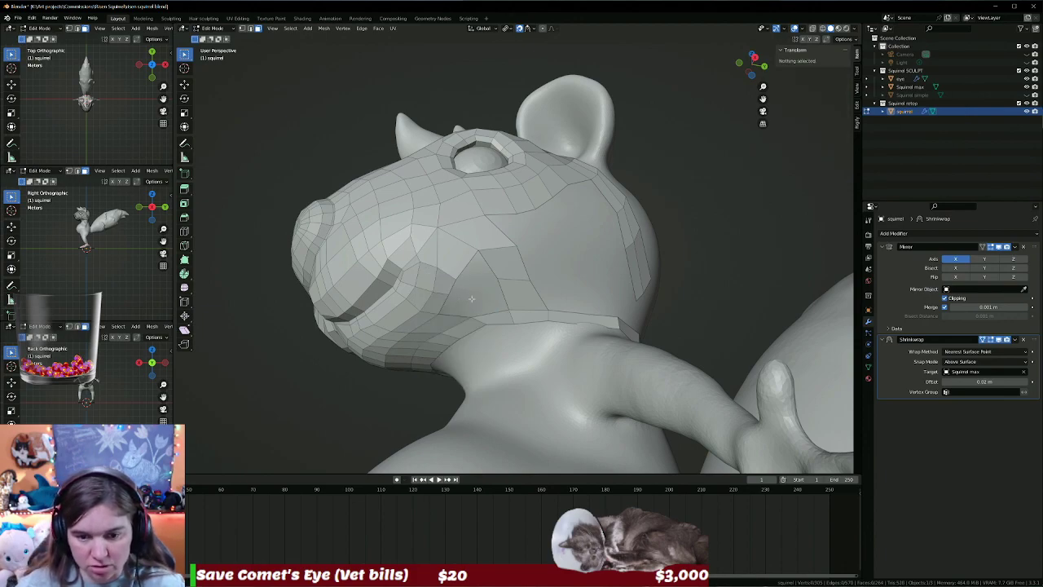
Reposition the gap-edge vertex and select the vertices around the new quad.
key("1")
left_click(458, 277)
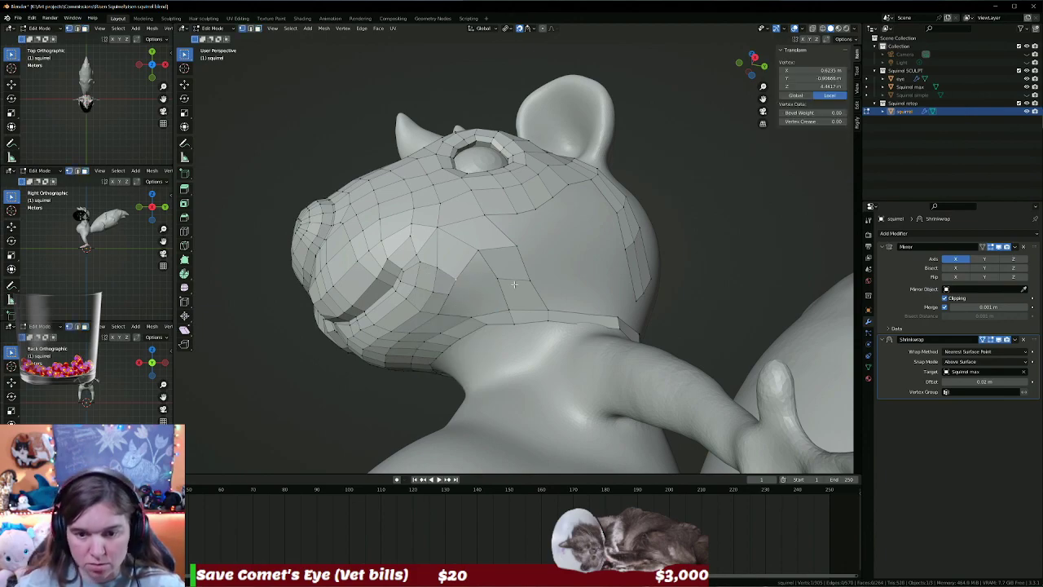
key("g")
left_click(527, 299)
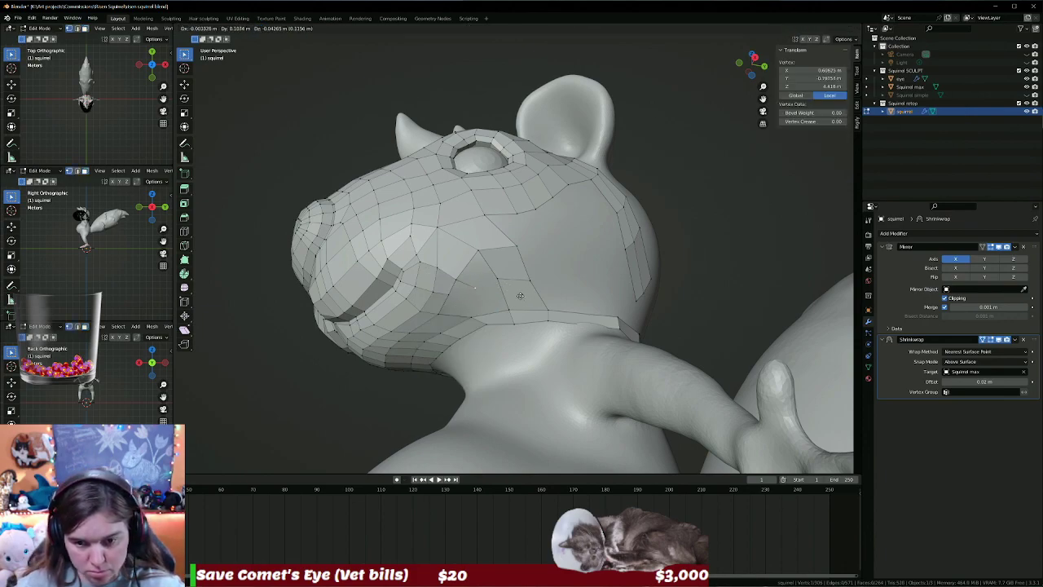
left_click(492, 268, "shift")
left_click(469, 282, "shift")
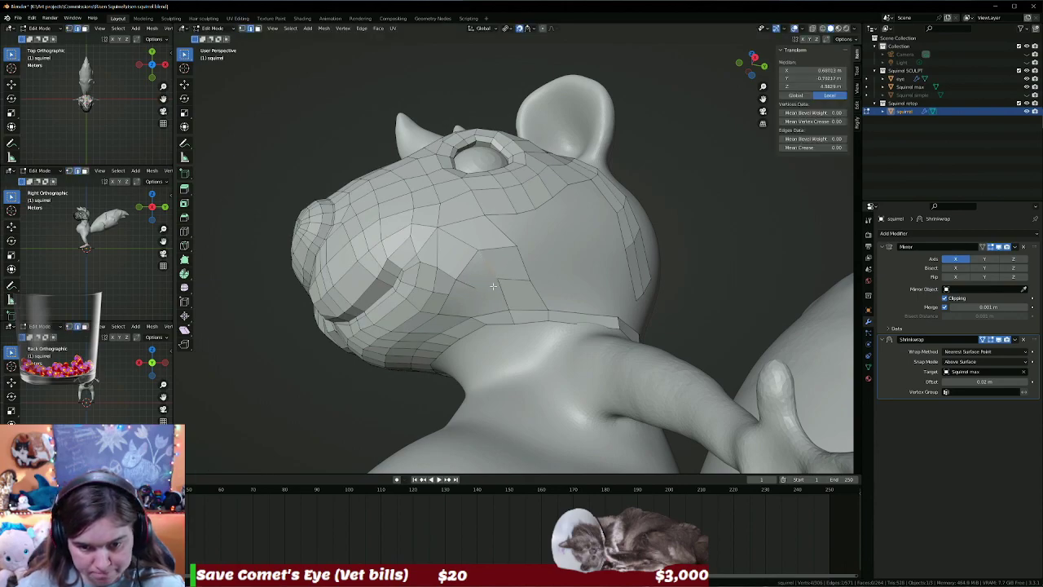
left_click(479, 278, "shift")
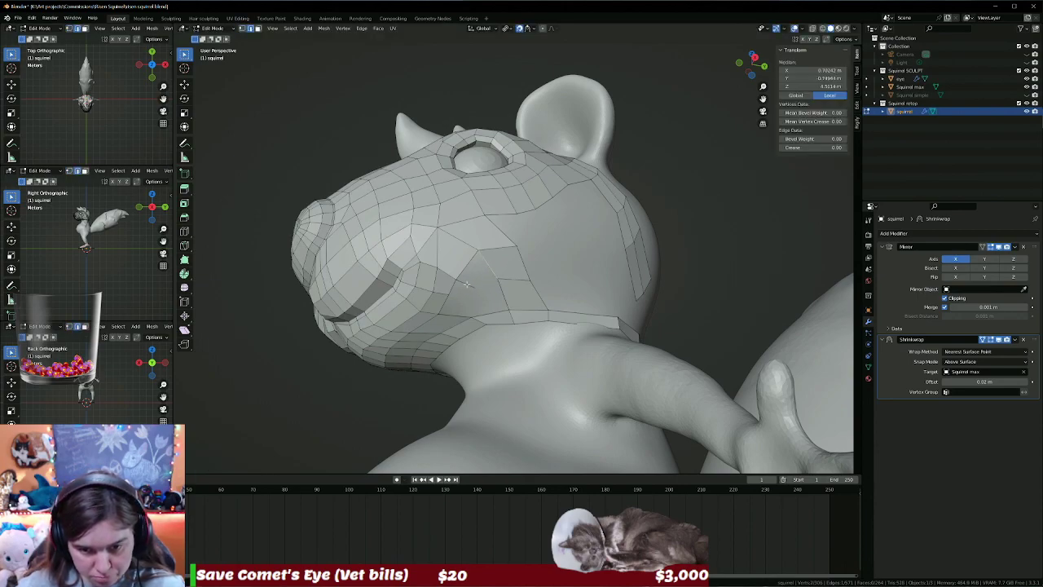
left_click(497, 288, "shift")
left_click(491, 301, "shift")
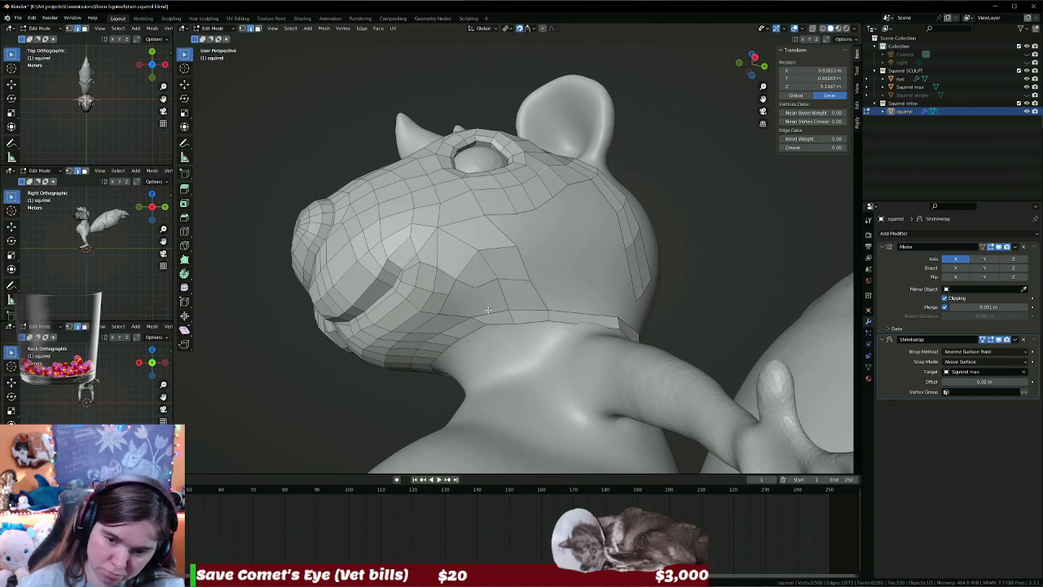
Add an edge loop across the cheek, trying then undoing a vertex extrusion.
middle_click_drag(511, 319, 510, 313)
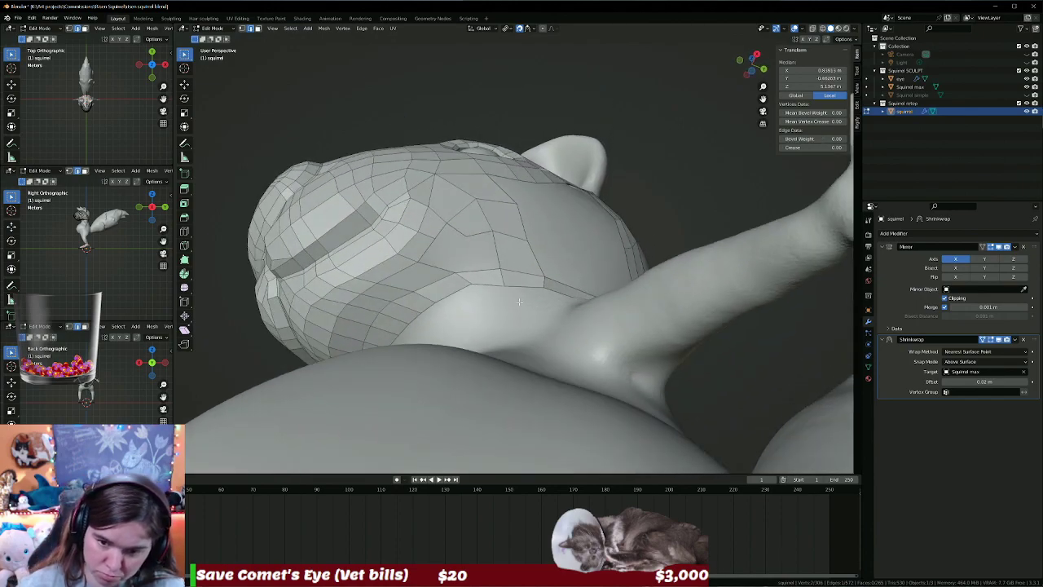
left_click_drag(499, 310, 499, 304)
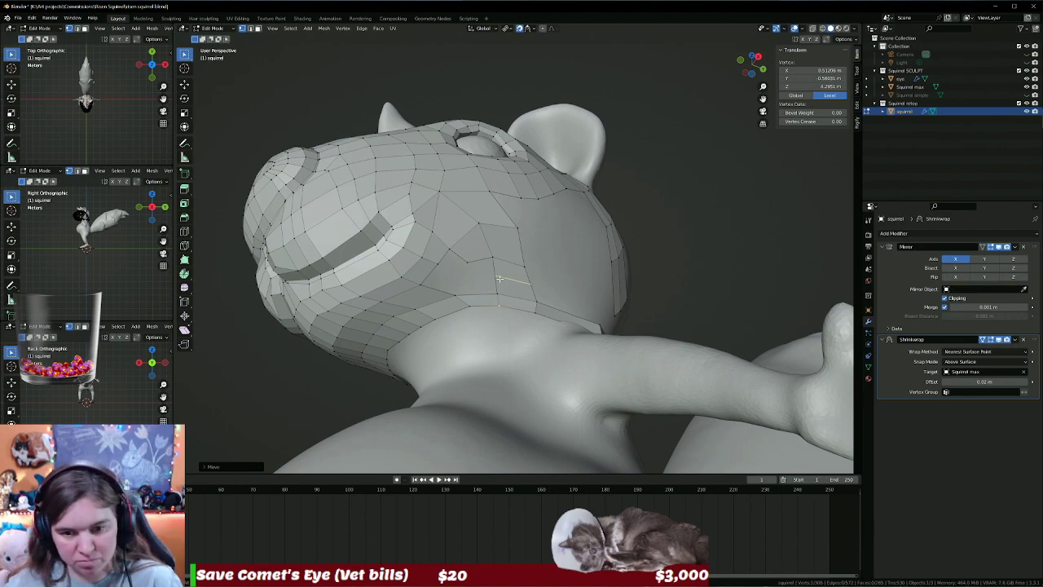
key("ctrl+r")
left_click(498, 279)
right_click(499, 279)
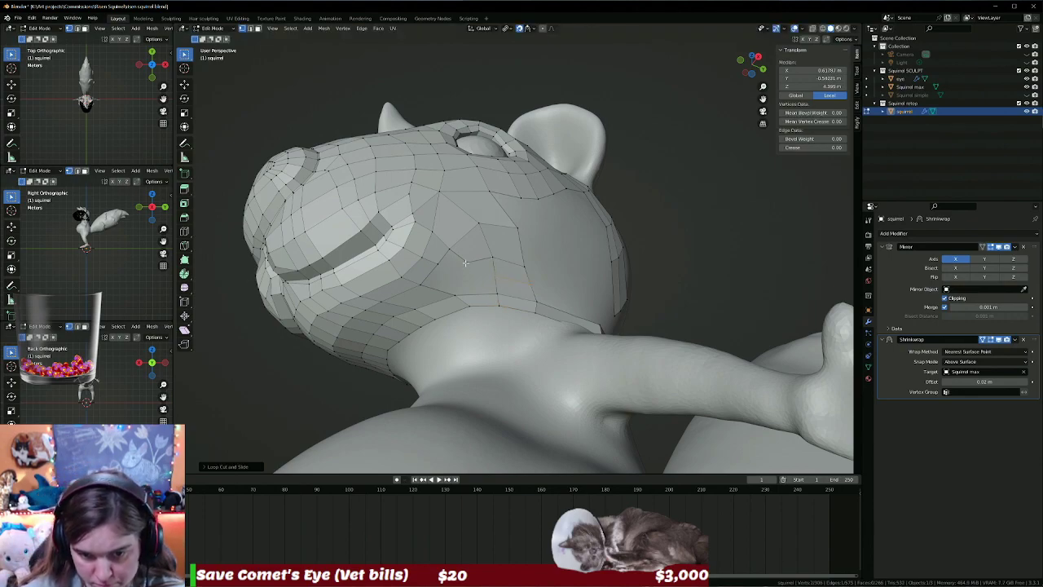
left_click(465, 262)
key("e")
left_click(469, 283)
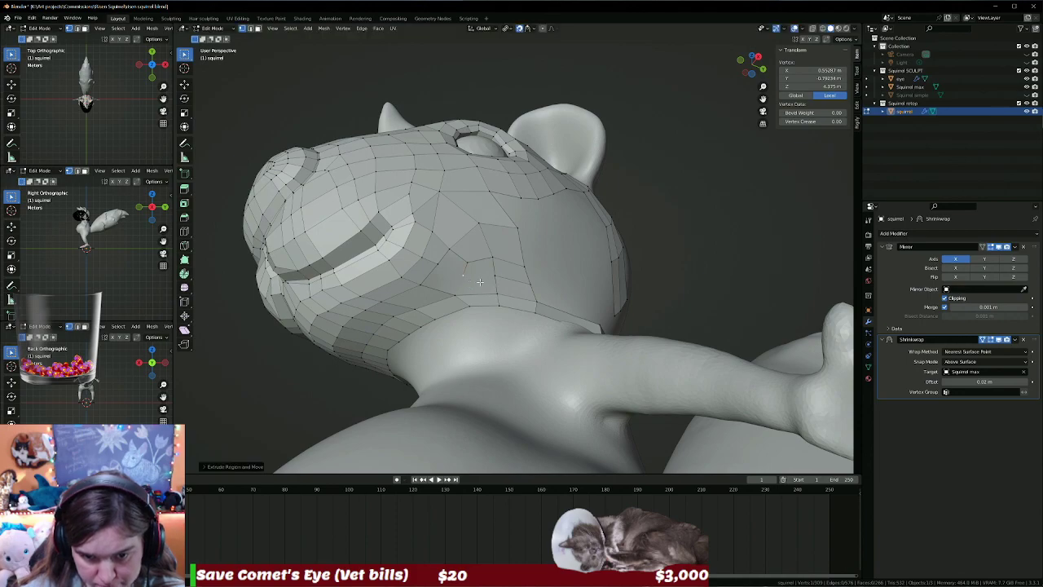
key("ctrl+z")
key("ctrl+z")
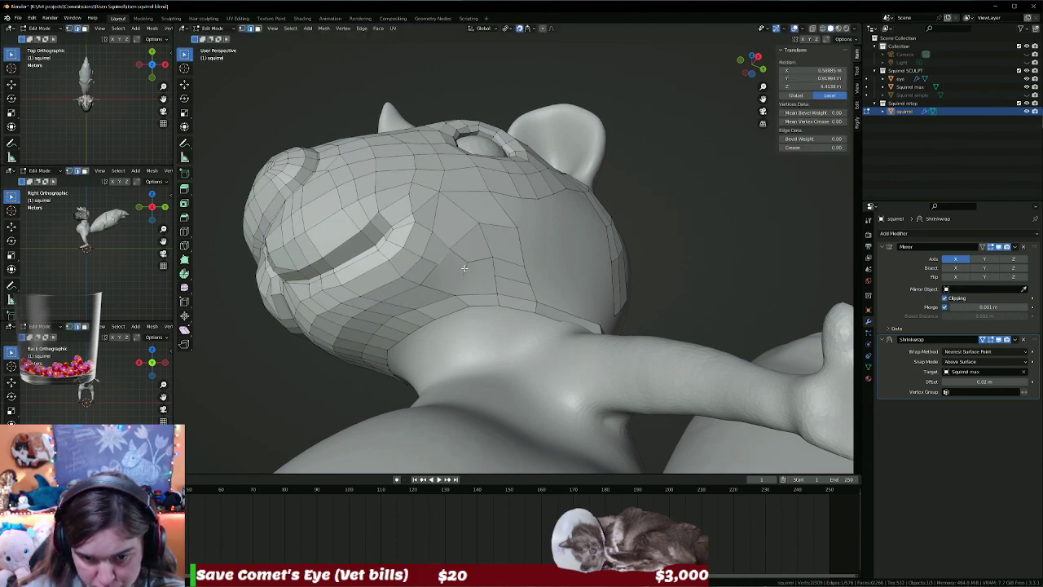
Select faces and edges under the jaw, clear them, and orbit back to the head's side.
left_click(464, 268)
left_click(493, 269)
left_click(494, 269, "shift")
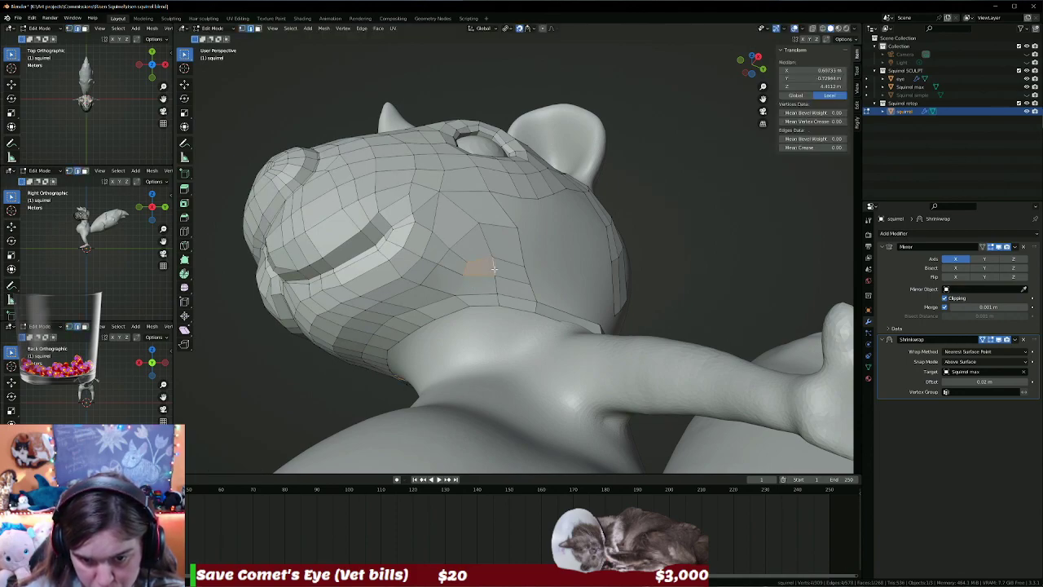
left_click(477, 282)
left_click(473, 291)
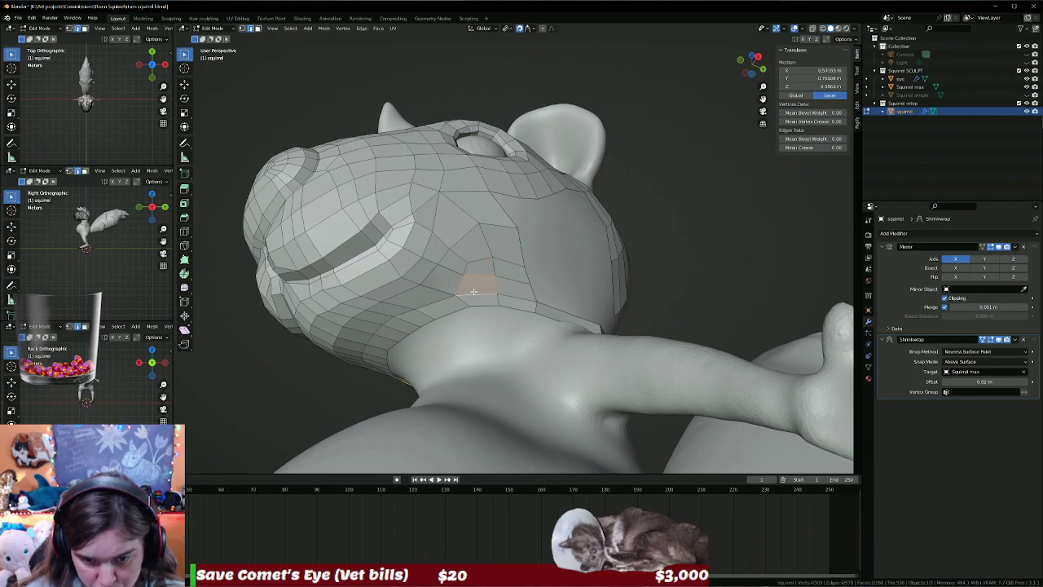
left_click(452, 272)
left_click(438, 289)
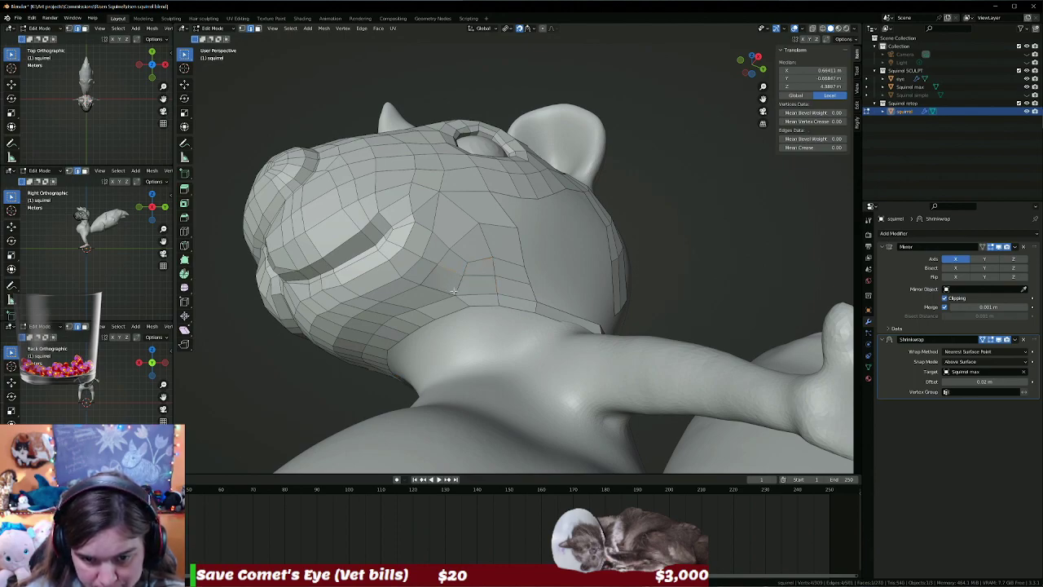
left_click(453, 270)
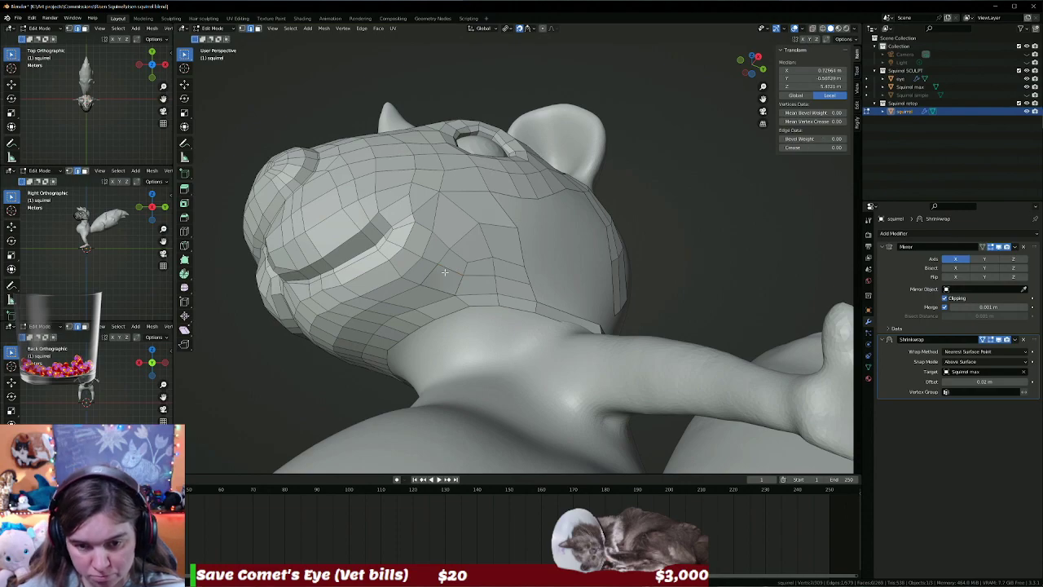
left_click(440, 281)
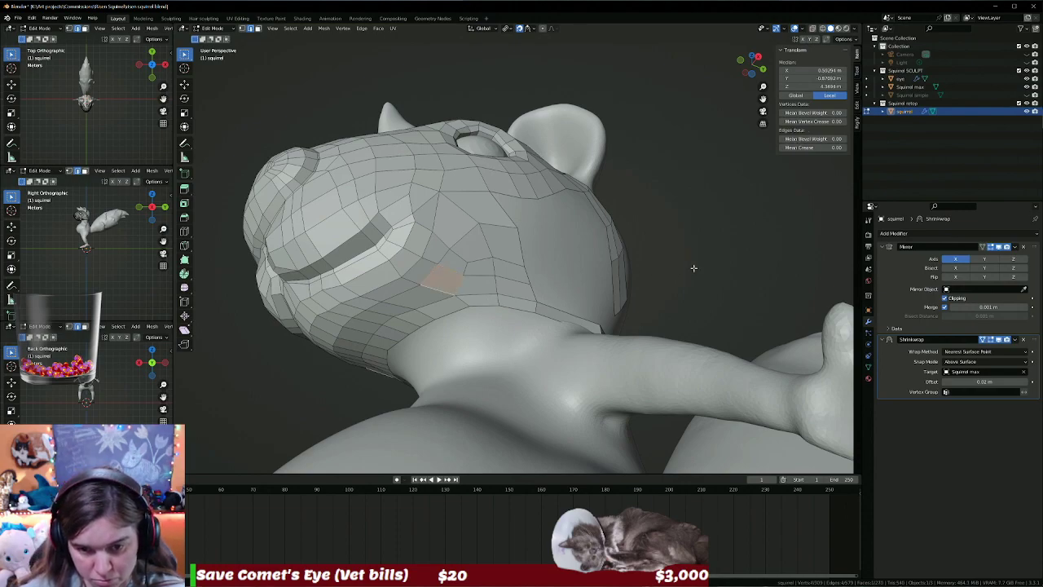
left_click(693, 268)
mouse_move(698, 268)
middle_mouse_down()
mouse_move(655, 291)
mouse_move(699, 300)
mouse_move(522, 278)
middle_mouse_up()
scroll(676, 293, "up", 3)
scroll(699, 300, "down", 4)
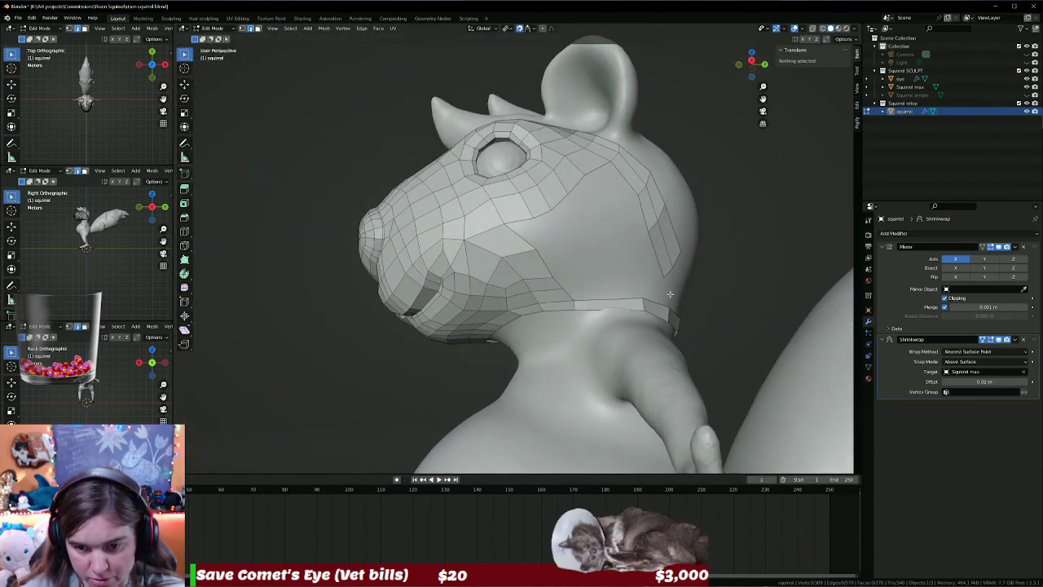
Move a cheek vertex through several adjustments into an even grid position.
left_click(501, 287)
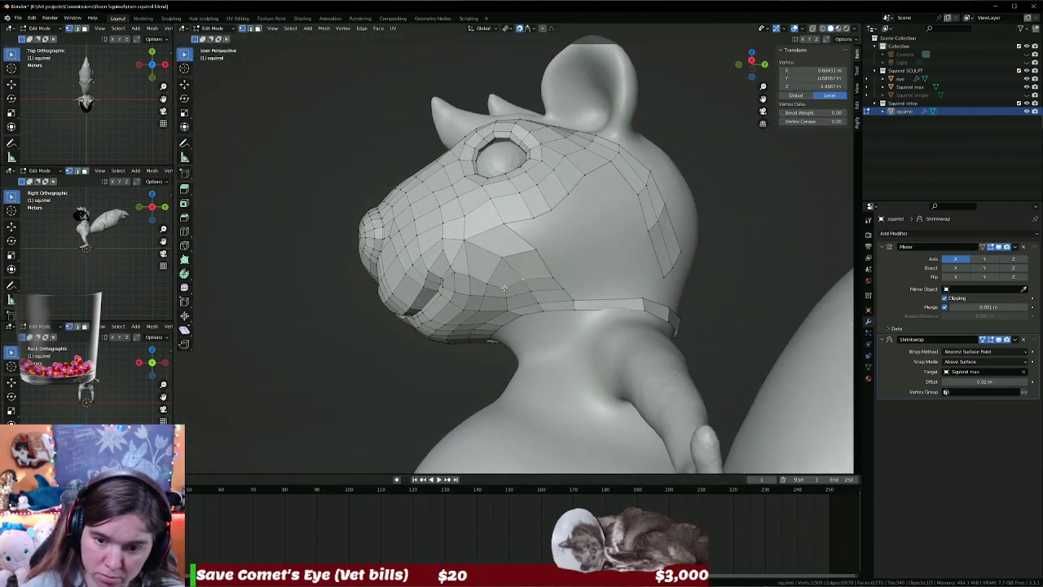
key("g")
left_click(506, 279)
key("g")
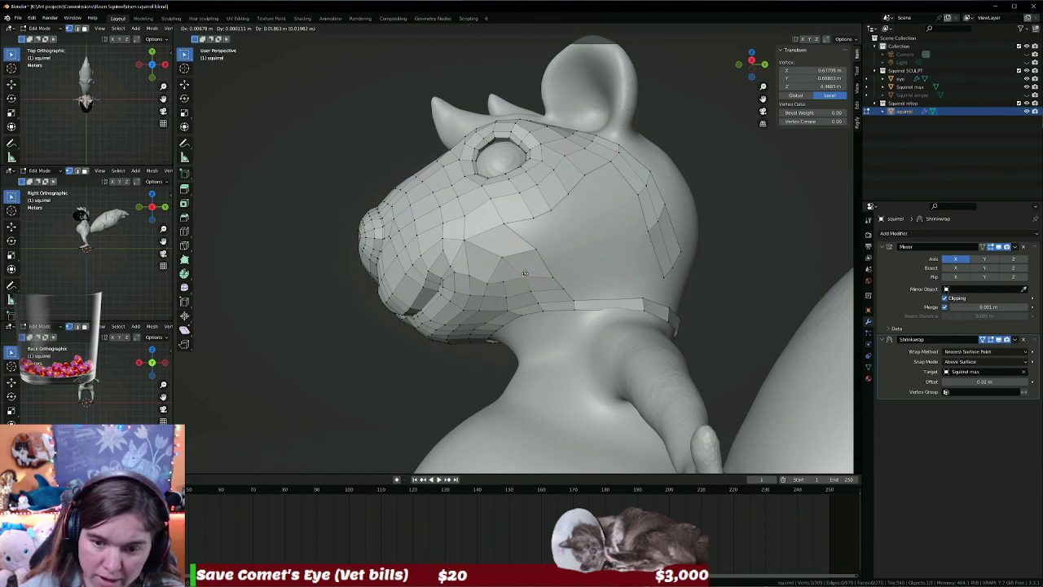
left_click(525, 273)
key("g")
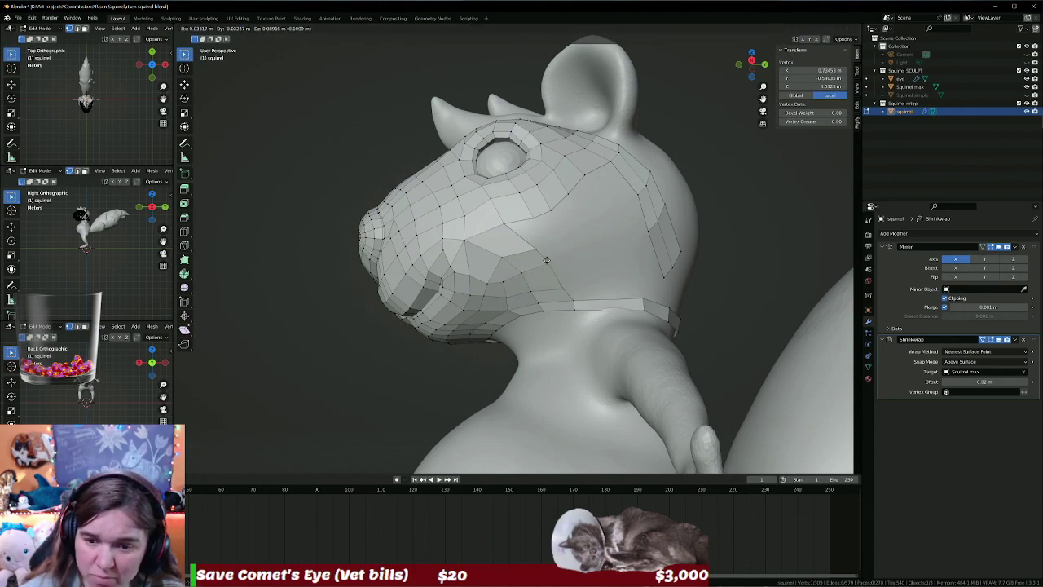
left_click(547, 261)
key("g")
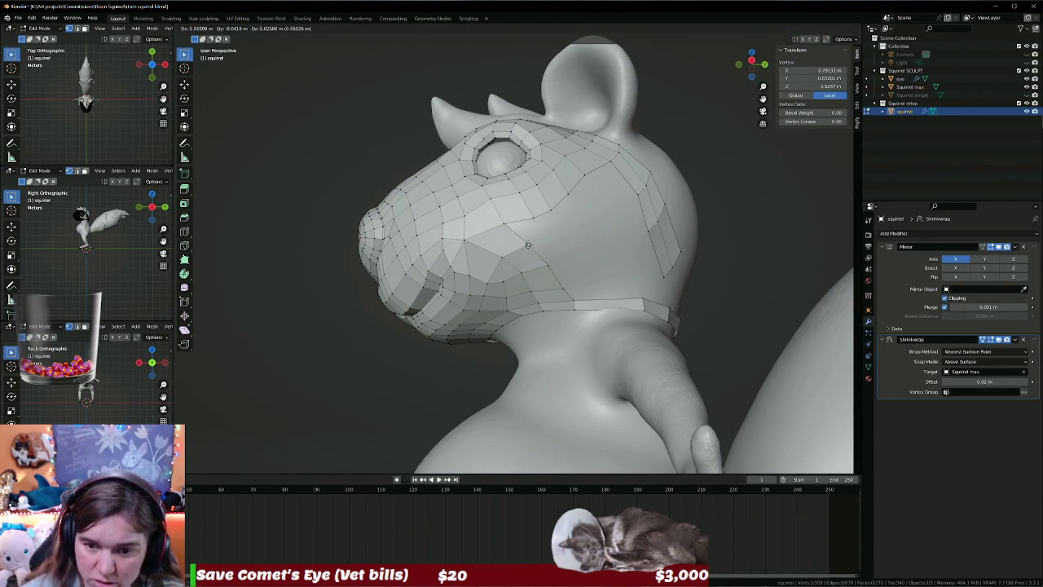
left_click(525, 244)
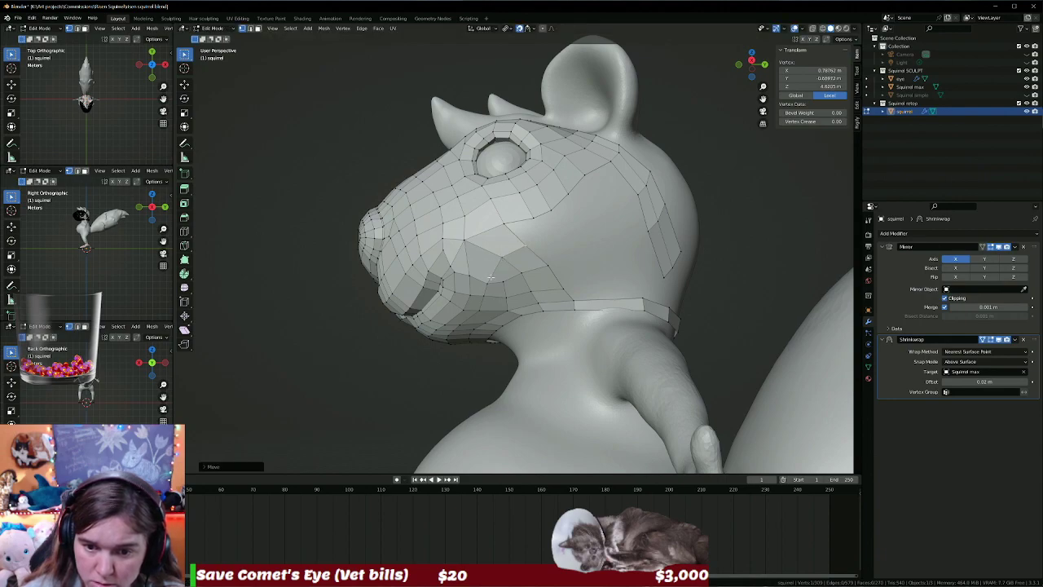
mouse_move(489, 282)
left_mouse_down()
mouse_move(511, 231)
mouse_move(525, 227)
left_mouse_up()
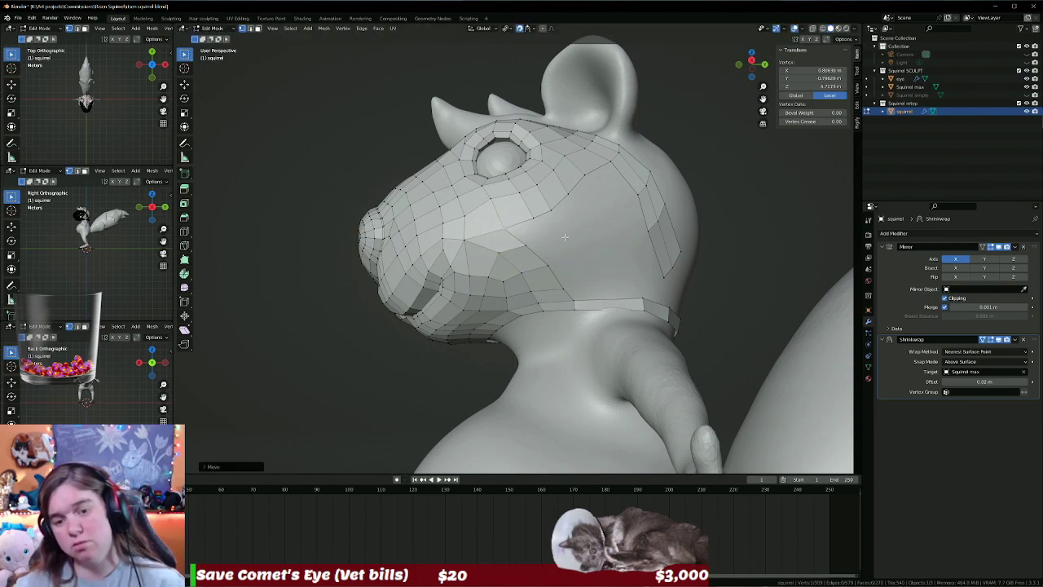
Extrude a new vertex from an upper cheek vertex toward the side of the head.
key("alt+a")
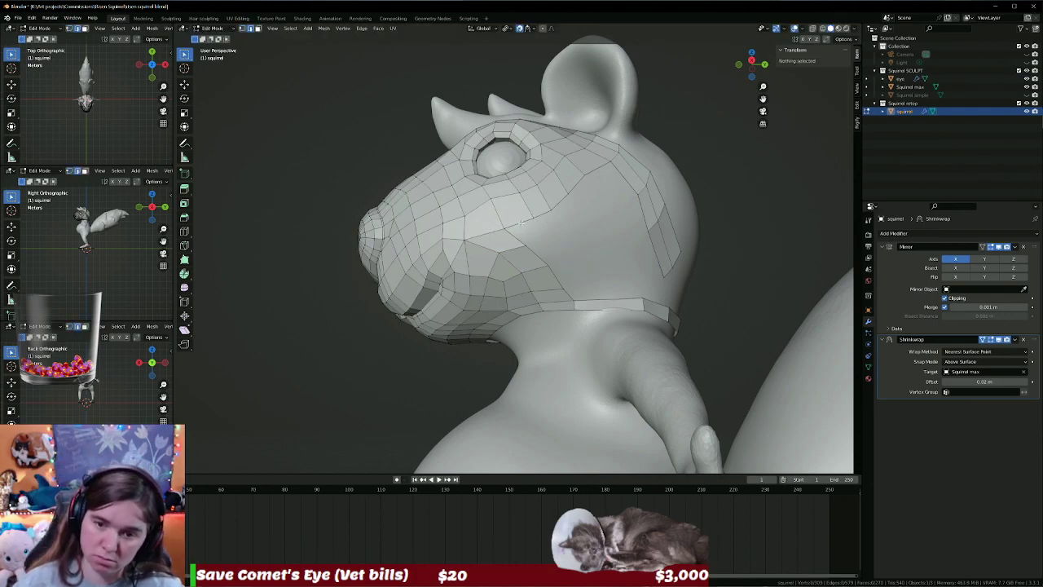
left_click(546, 220)
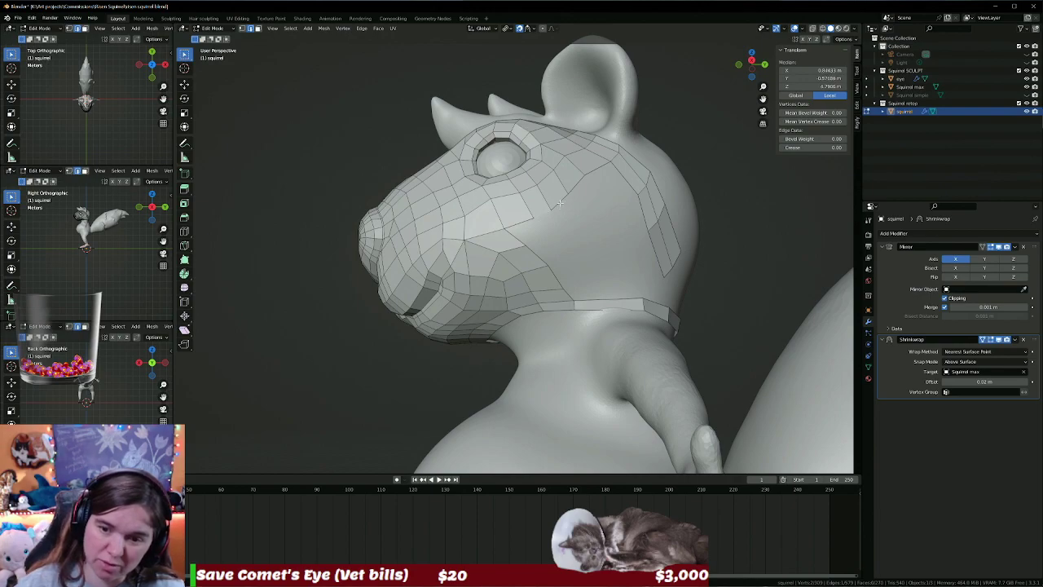
left_click_drag(560, 203, 578, 187)
key("e")
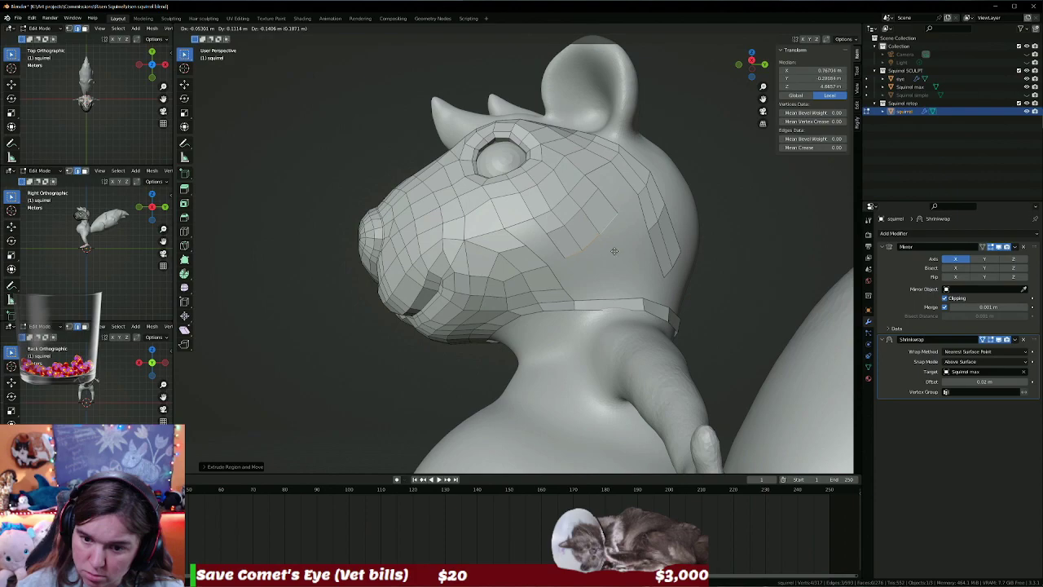
left_click(632, 280)
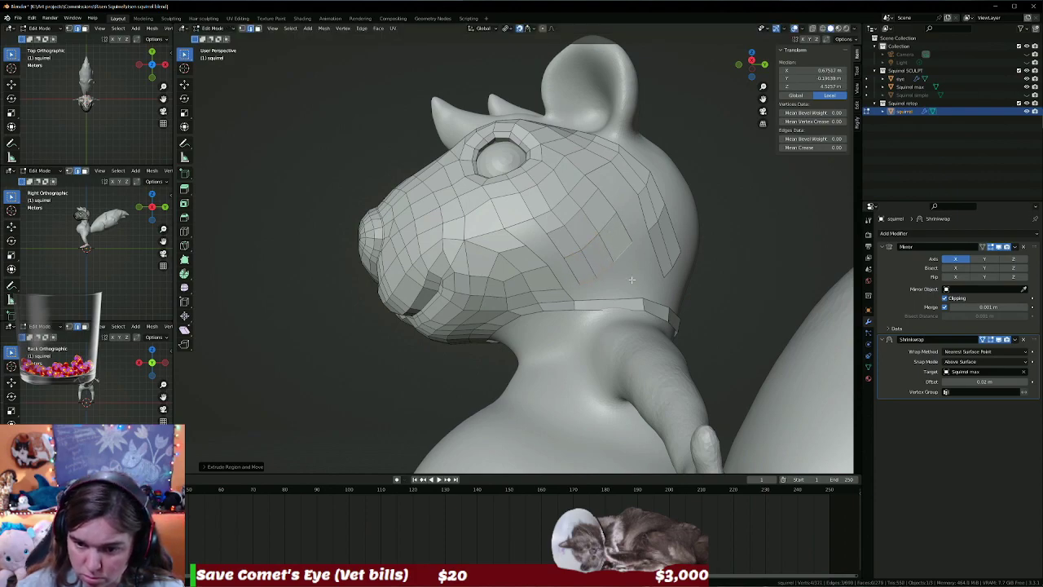
Select edges across the side of the head down to the neck ring.
left_click(542, 222)
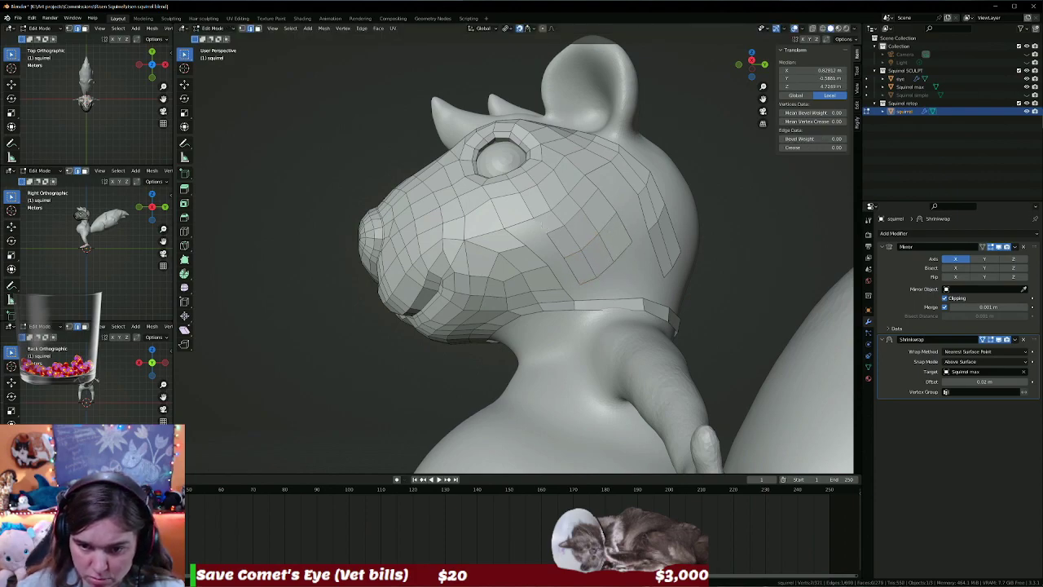
left_click(540, 224)
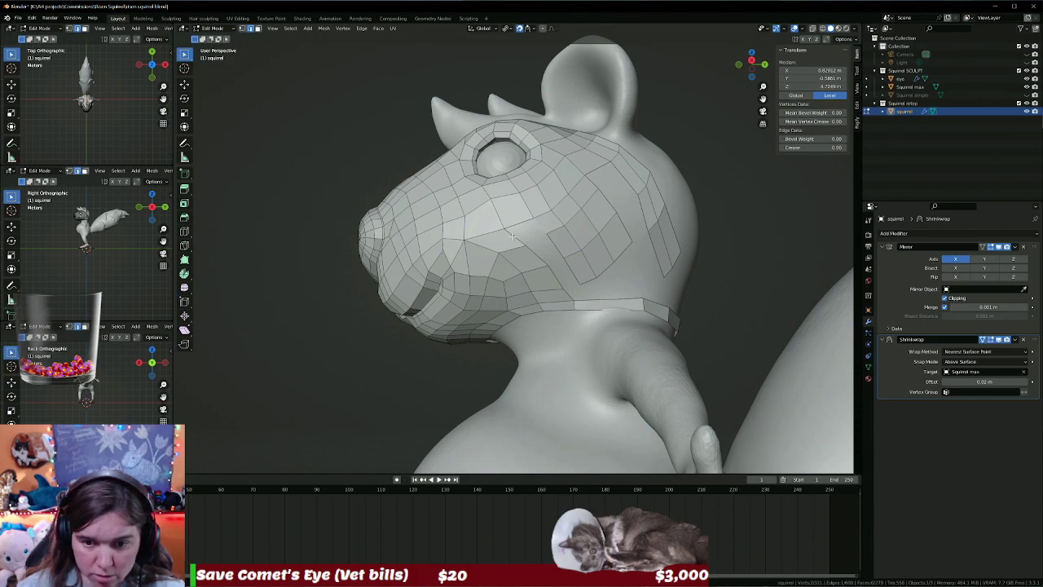
left_click(513, 236)
left_click(553, 244)
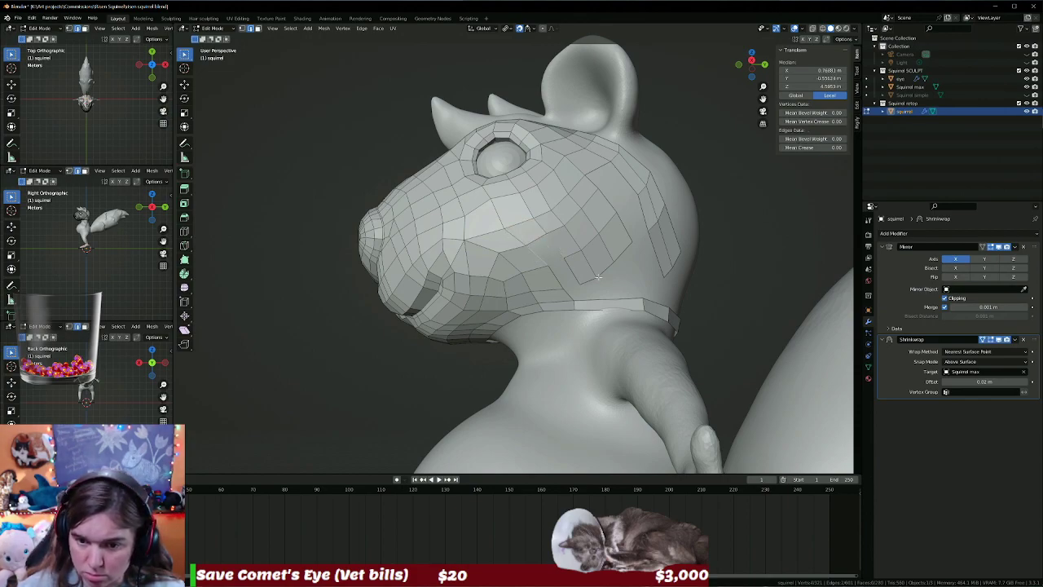
left_click(546, 255)
left_click(573, 276)
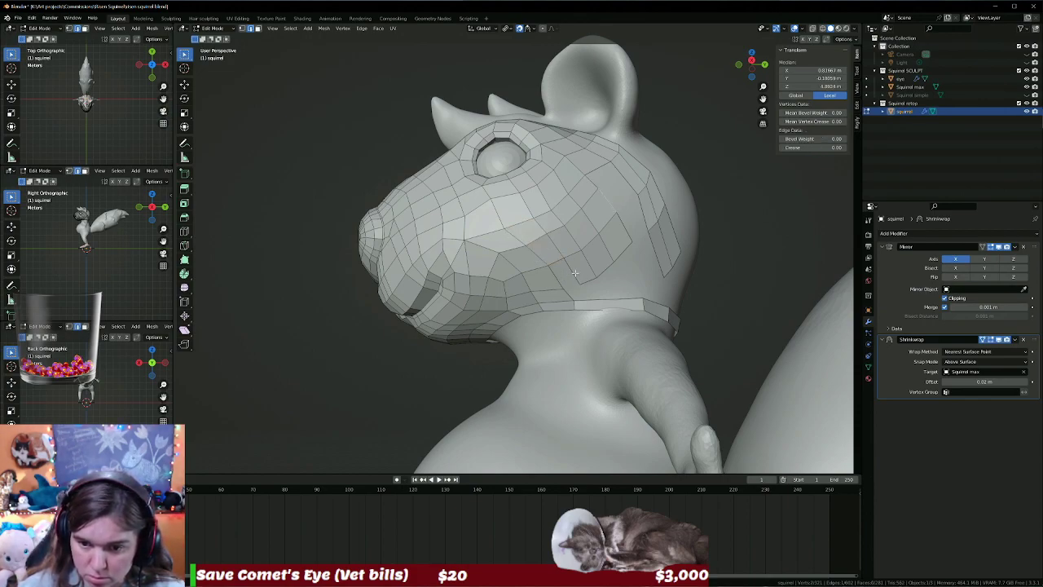
left_click(554, 276, "shift")
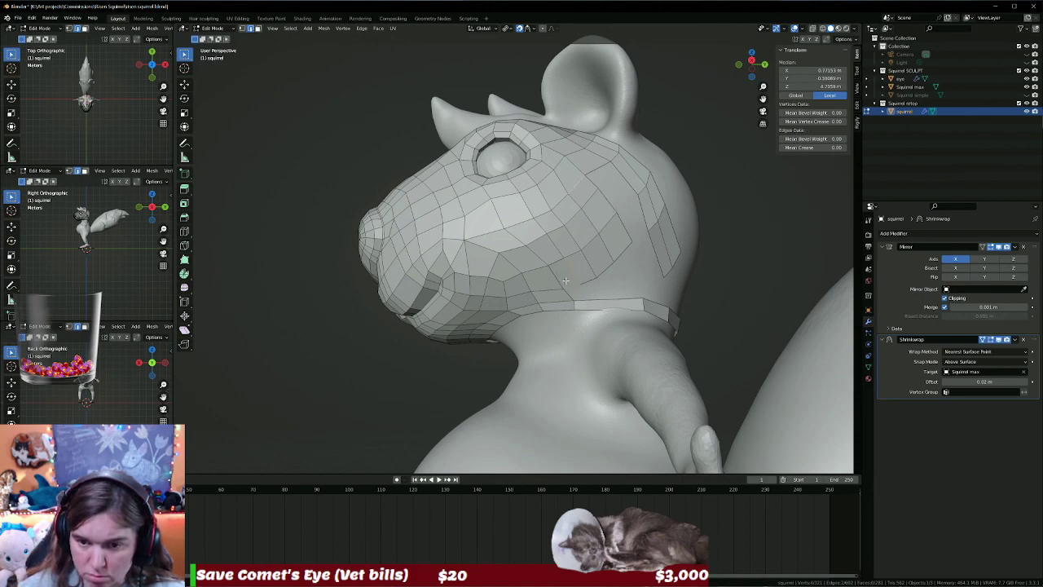
left_click(567, 273)
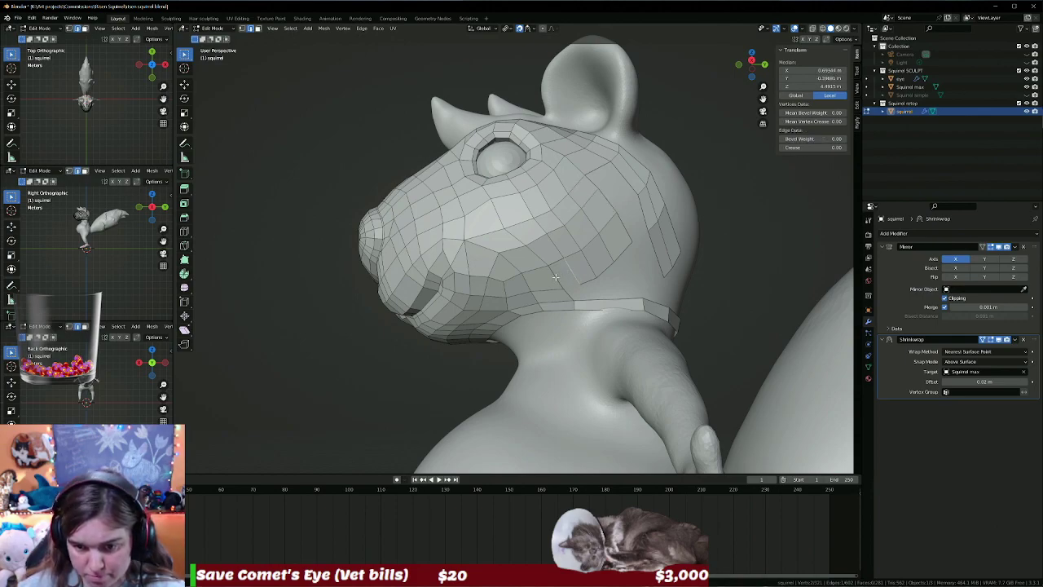
left_click(576, 281, "shift")
left_click(592, 290)
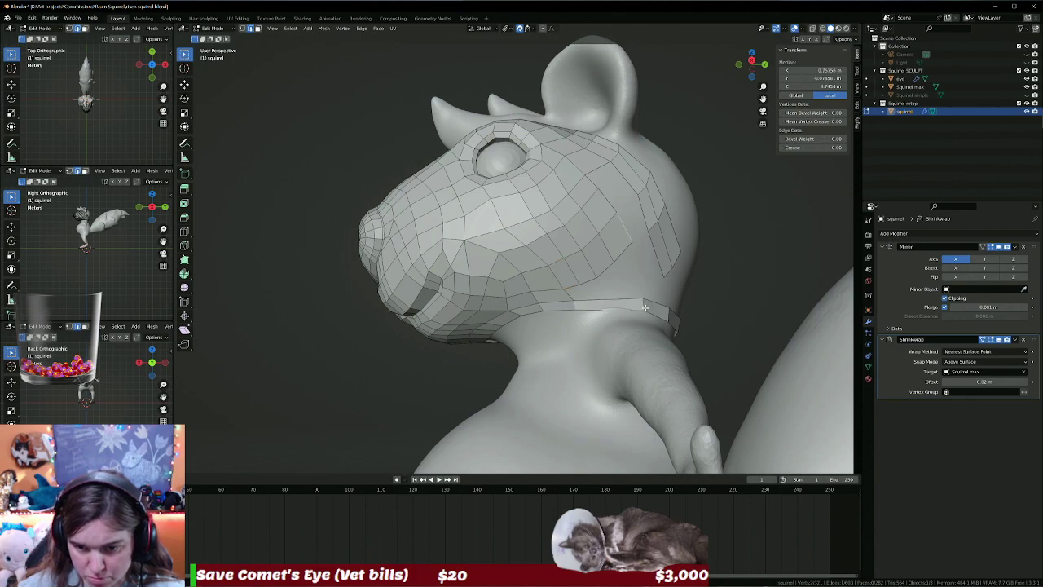
middle_click_drag(644, 307, 615, 298)
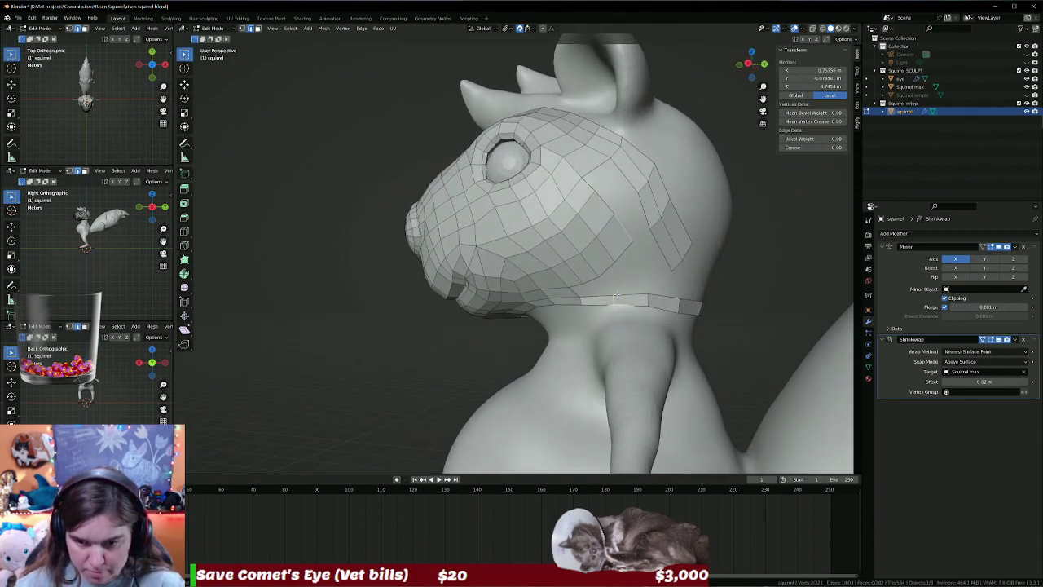
Cut a new centred edge loop around the neck and select an edge on it.
key("ctrl+r")
left_click(617, 298)
right_click(617, 298)
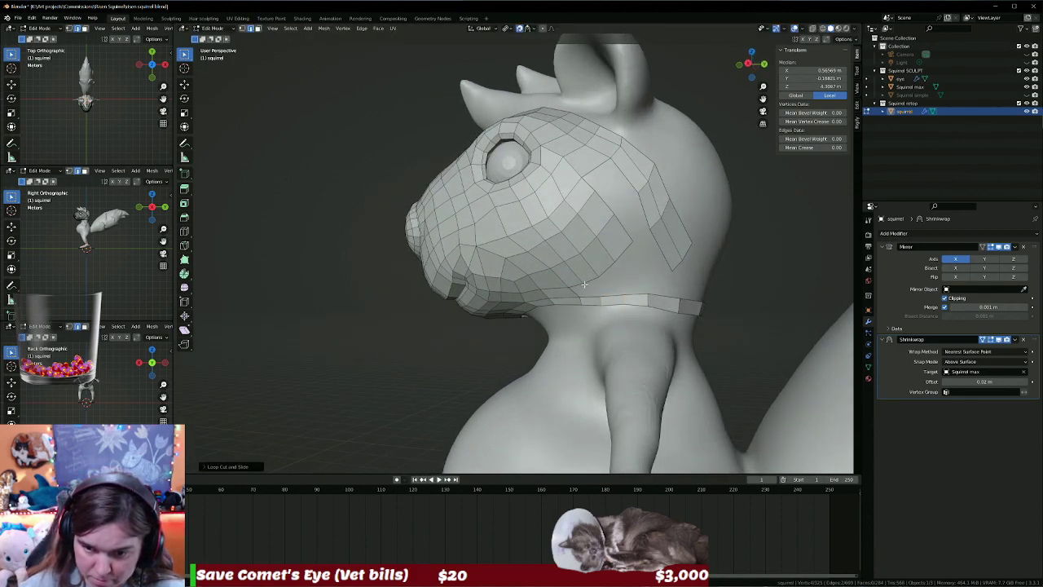
left_click(585, 297)
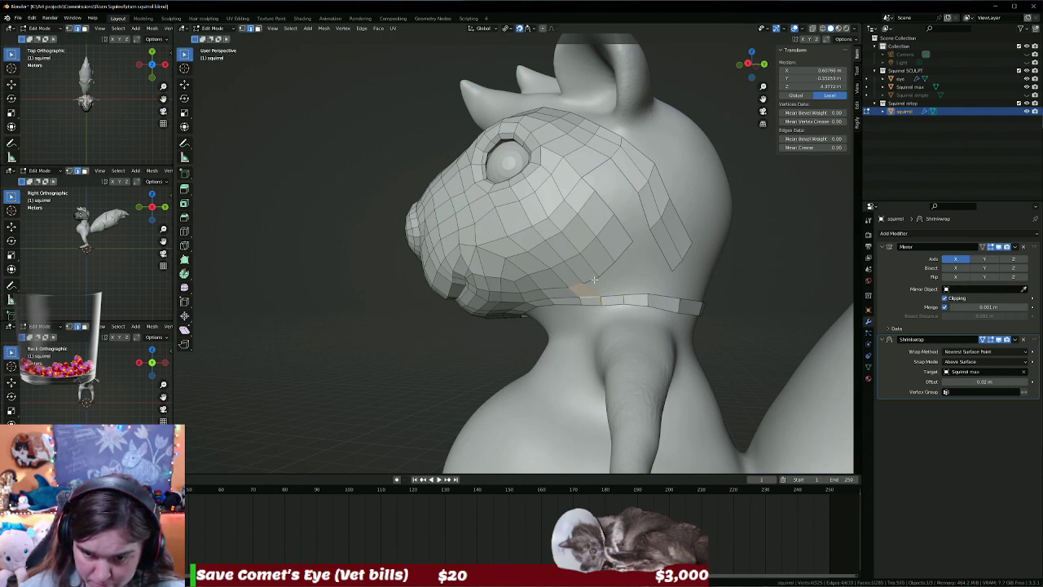
left_click(600, 286)
left_click(605, 269)
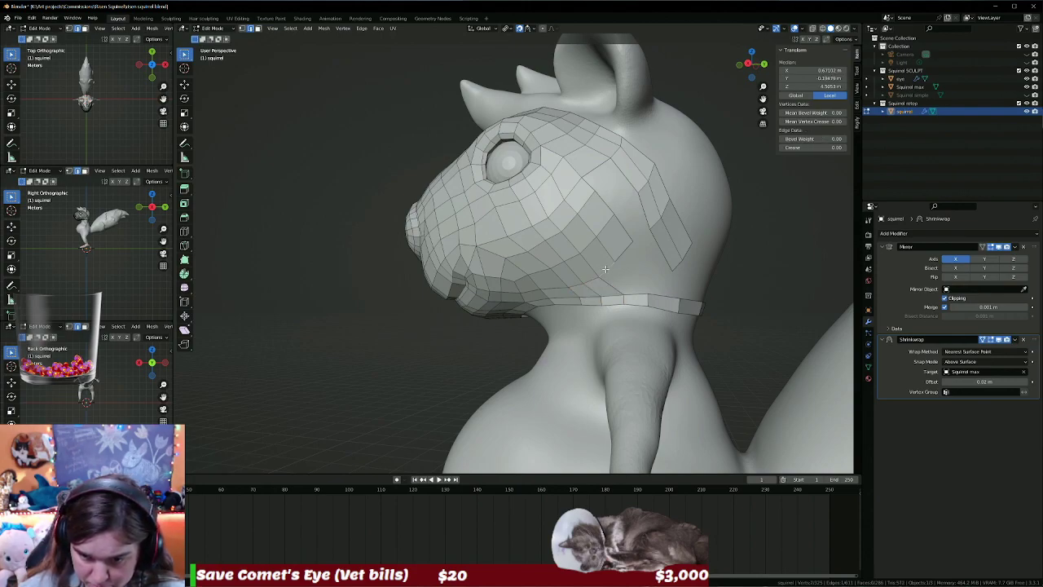
left_click(639, 303, "shift")
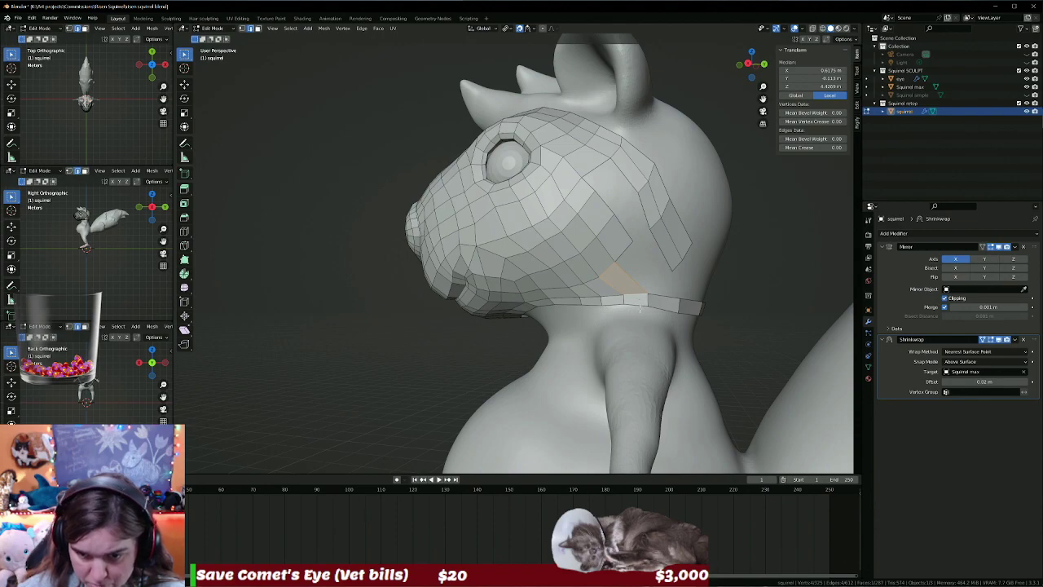
middle_click_drag(640, 308, 615, 312)
left_click(580, 302)
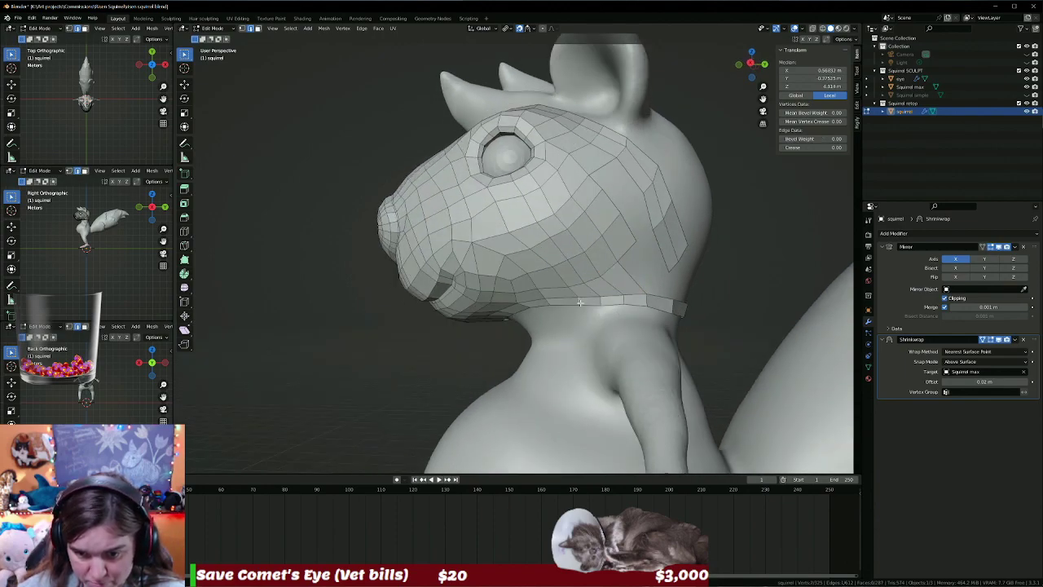
Move the selected neck edge step by step along the neck.
key("g")
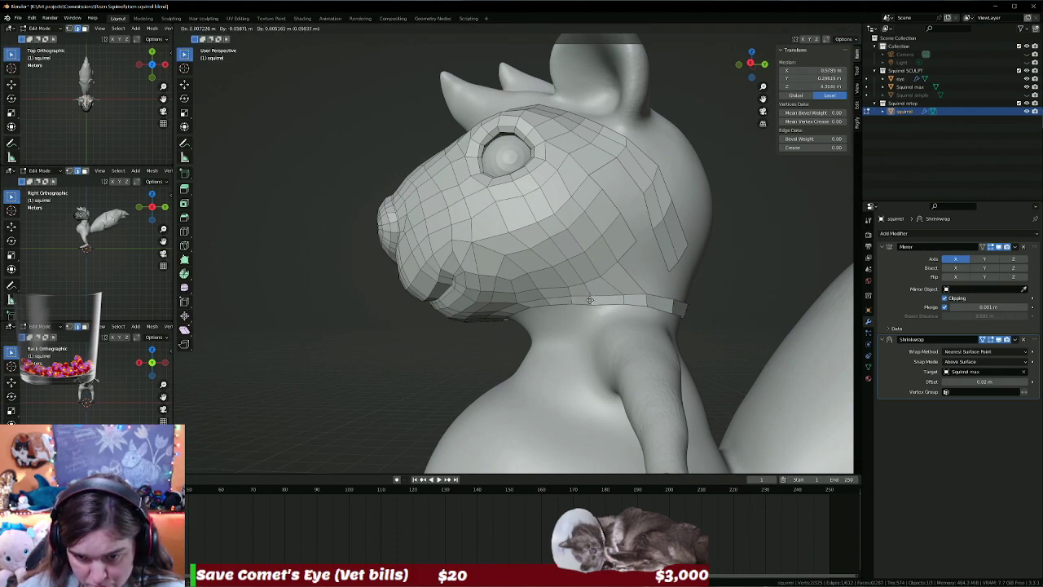
left_click(611, 300)
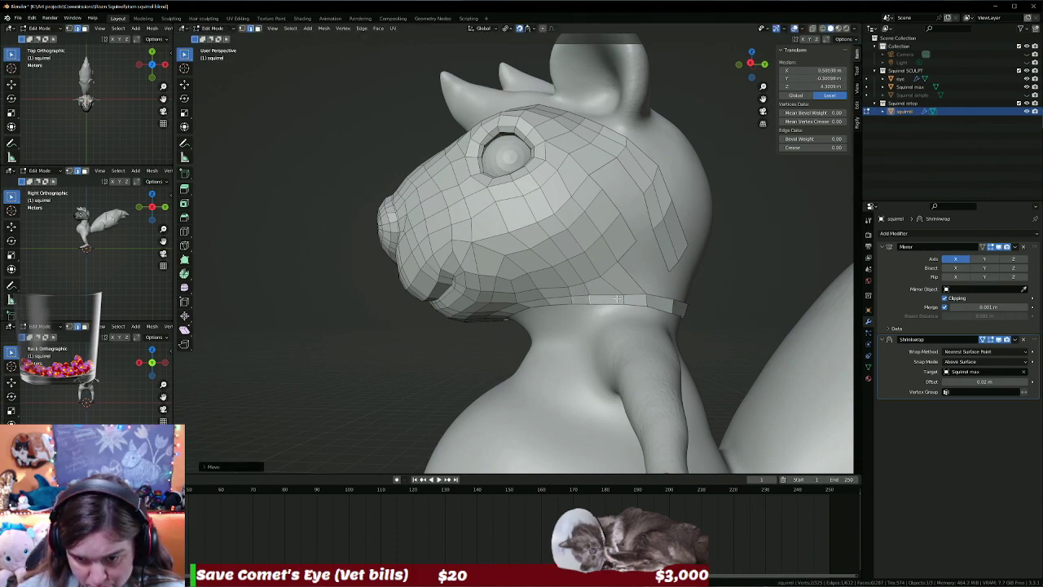
key("g")
left_click(606, 298)
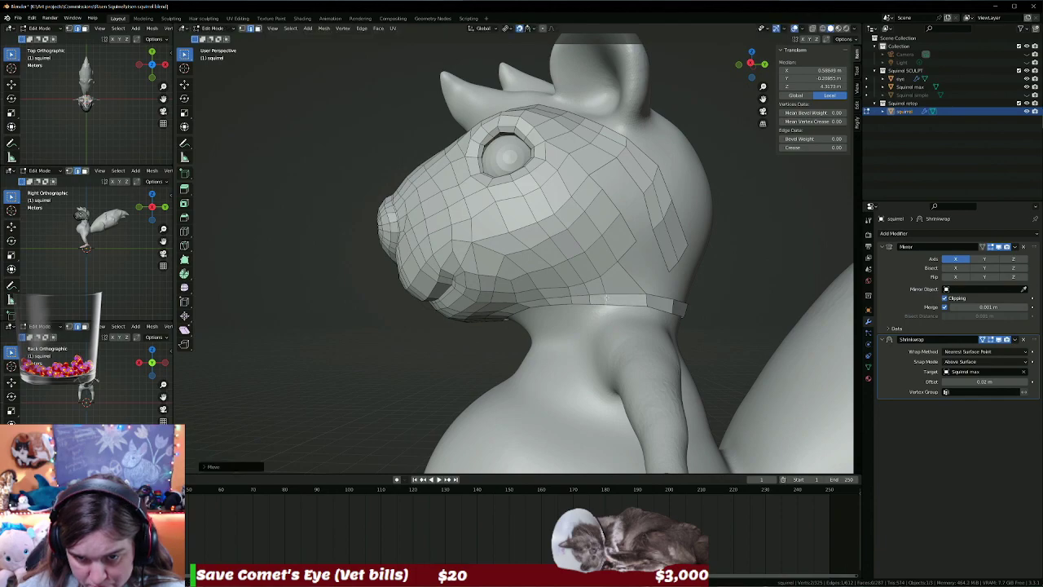
key("g")
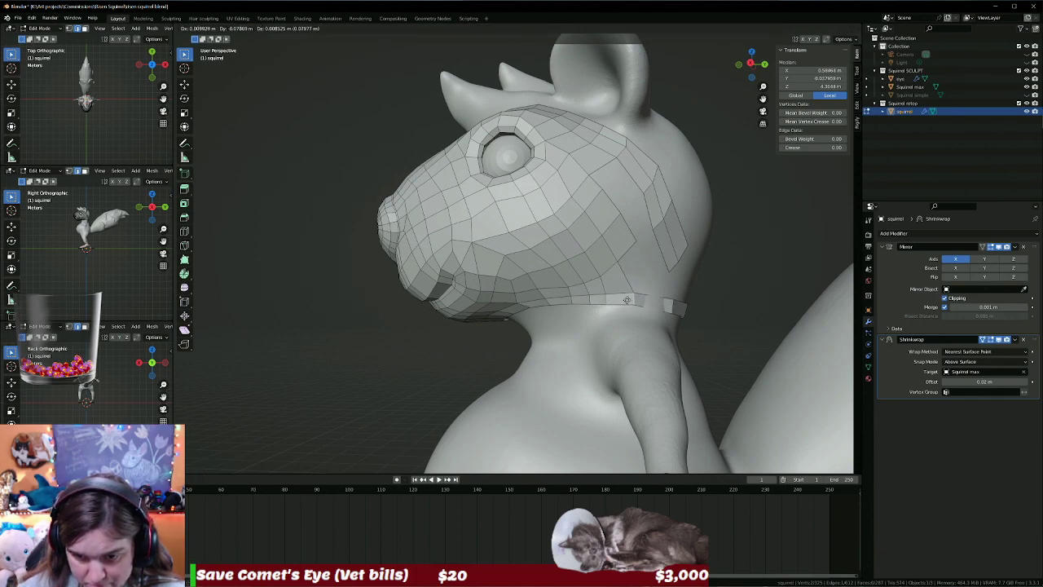
left_click(627, 298)
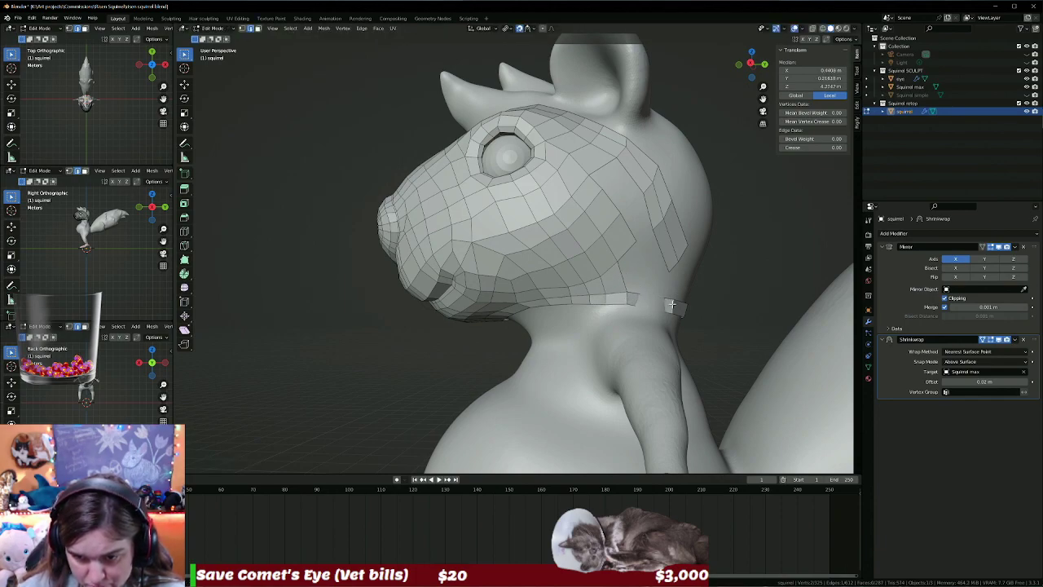
key("g")
left_click(646, 301)
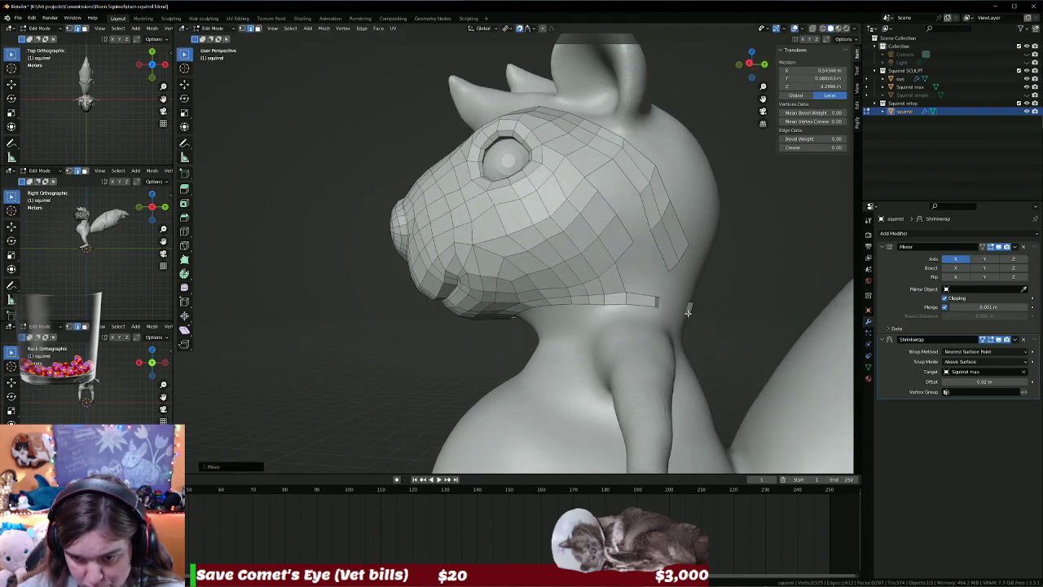
Scale the neck edge, then move and edge-slide the next strip edge toward the back.
middle_click_drag(646, 300, 658, 291)
key("s")
left_click(658, 291)
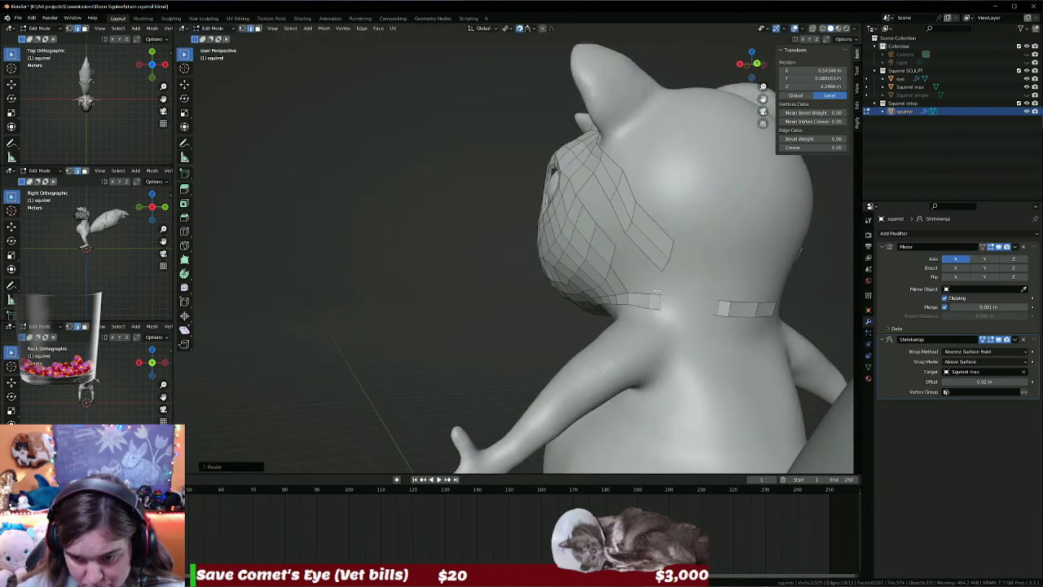
left_click(690, 302)
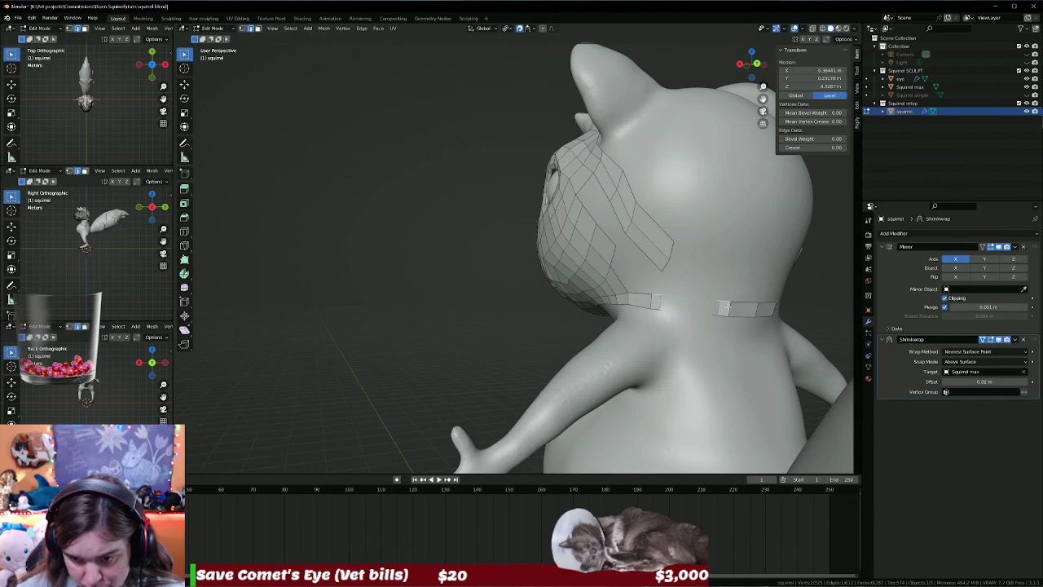
key("g")
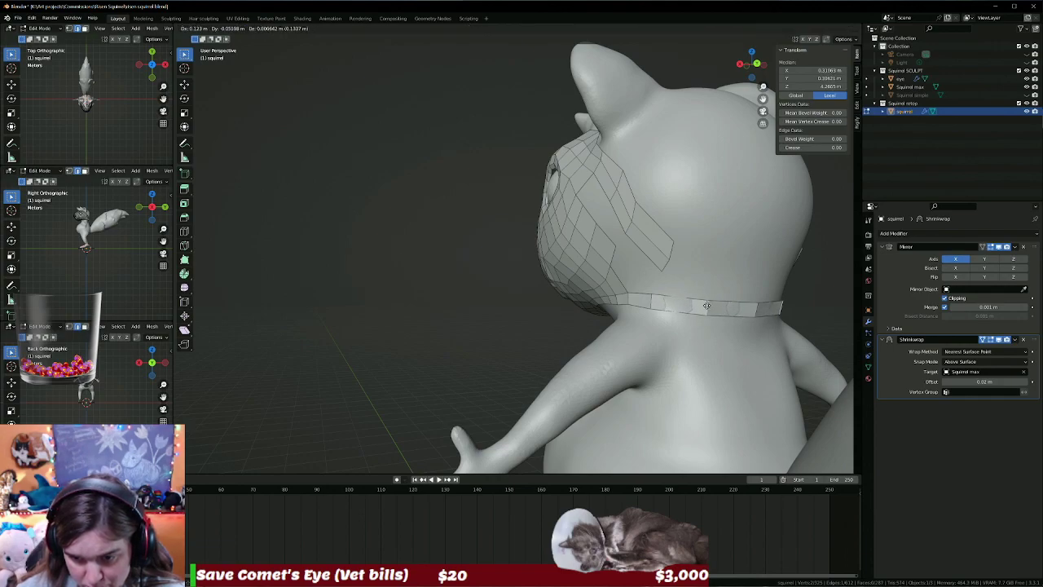
left_click(714, 307)
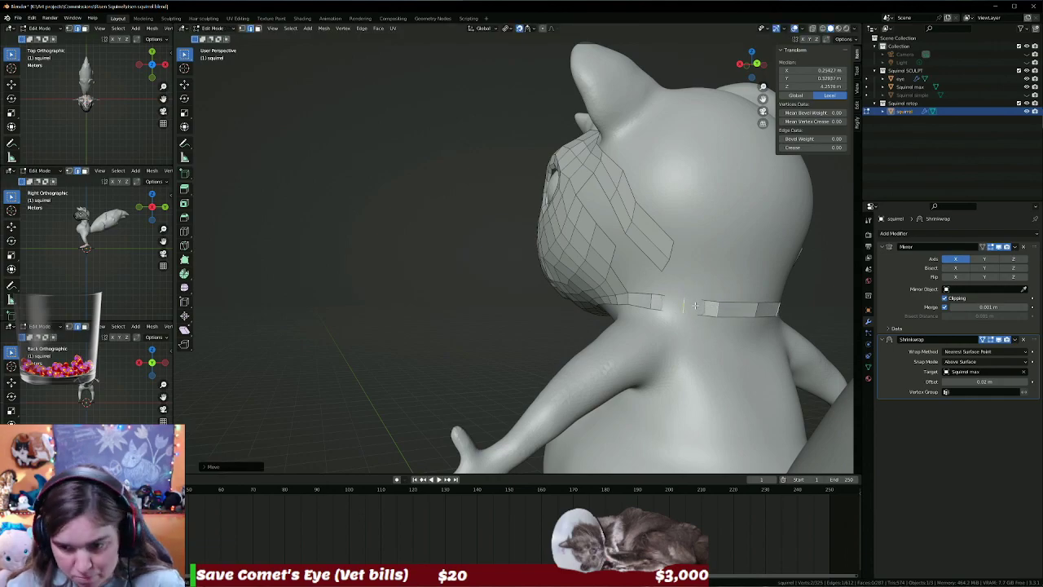
key("g")
key("g")
left_click(690, 303)
Try moving a vertex on the side of the head, then cancel and undo it.
middle_click_drag(690, 304, 622, 260)
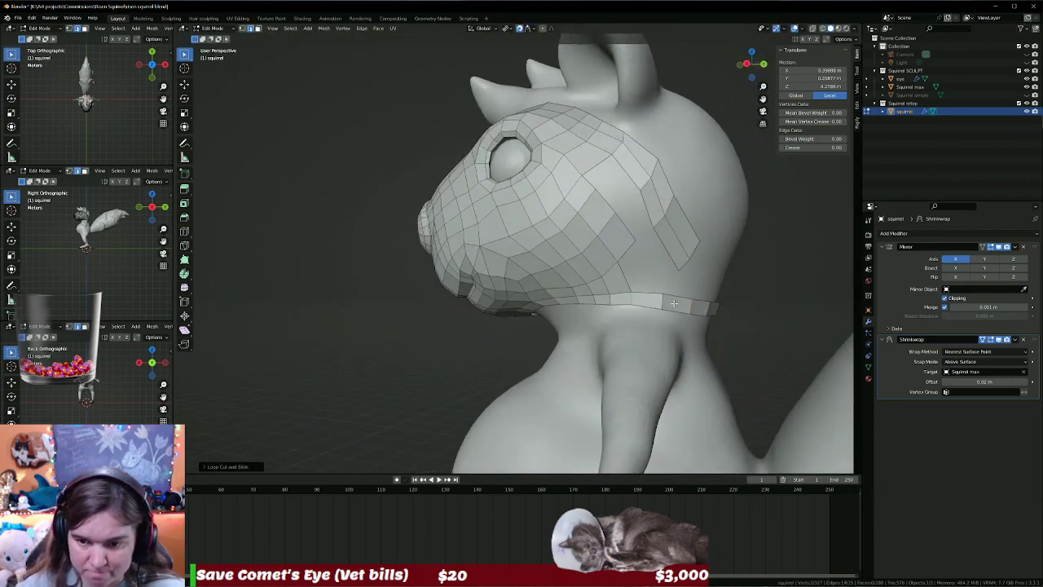
scroll(621, 260, "up", 2)
left_click(627, 266)
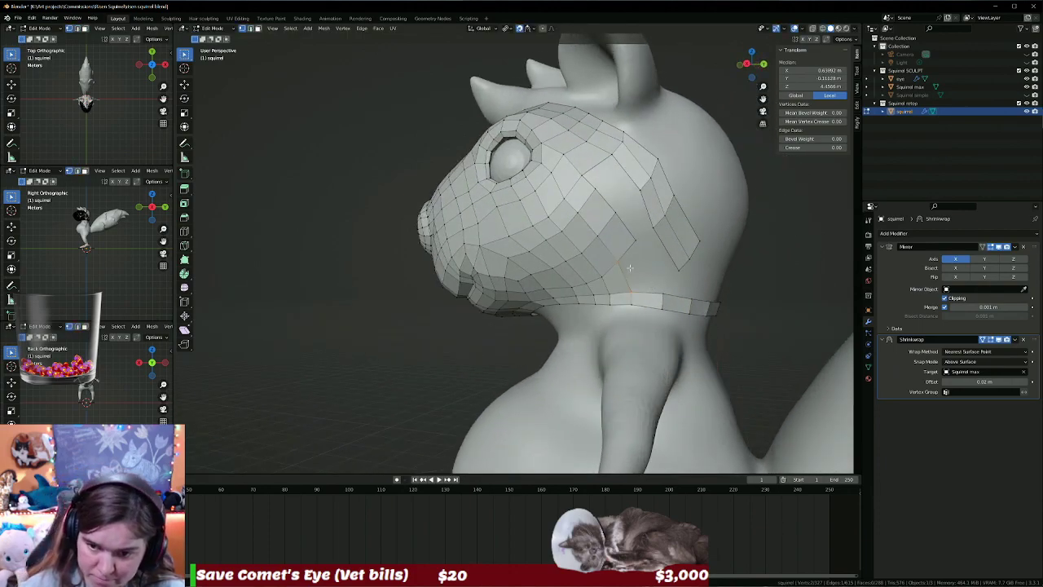
left_click(619, 262)
key("g")
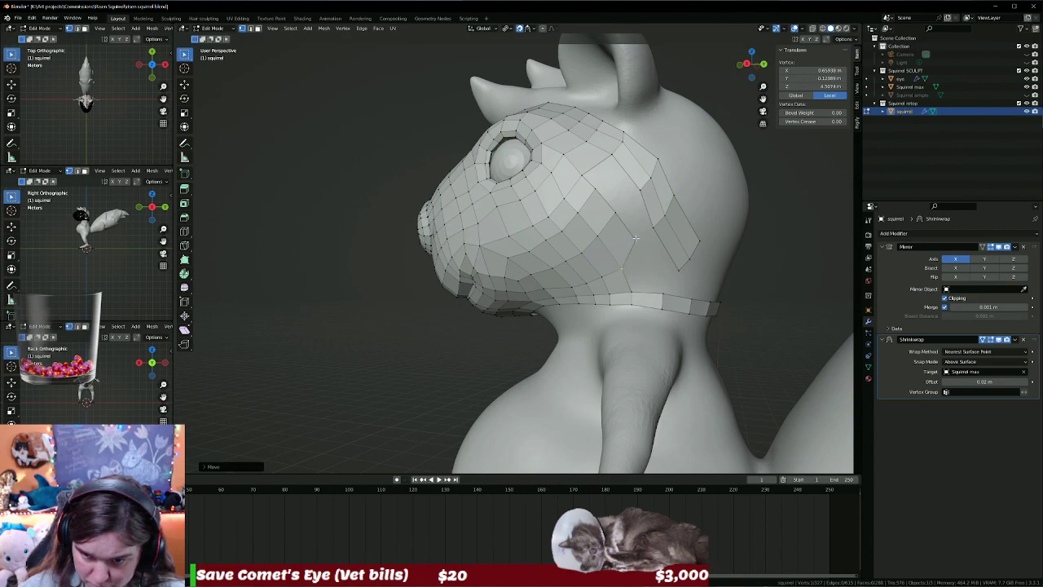
right_click(637, 260)
key("ctrl+z")
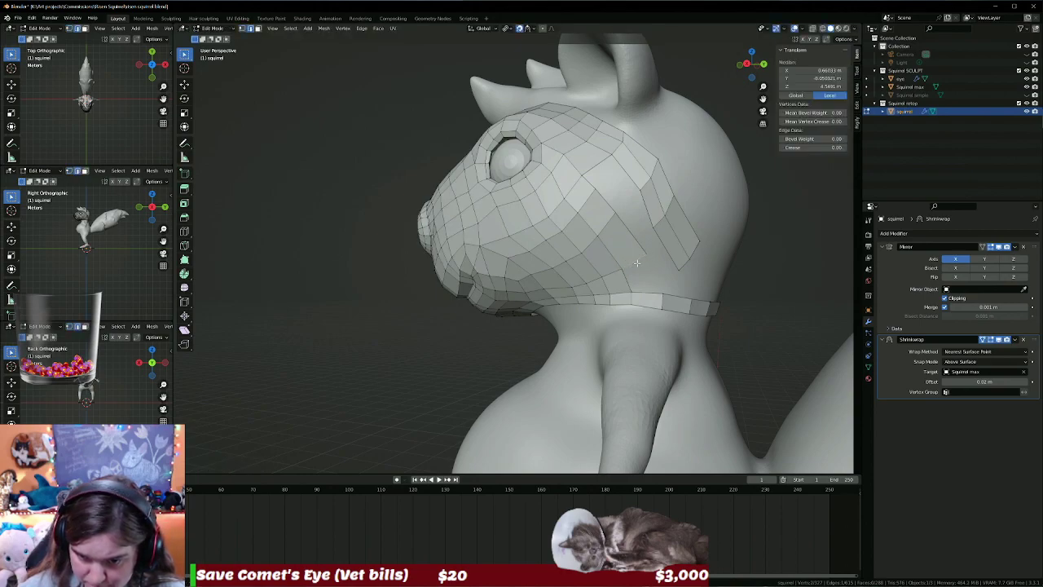
In vertex mode, nudge a cheek vertex slightly, then select an edge loop on the head's side.
left_click(643, 290)
left_click(698, 287)
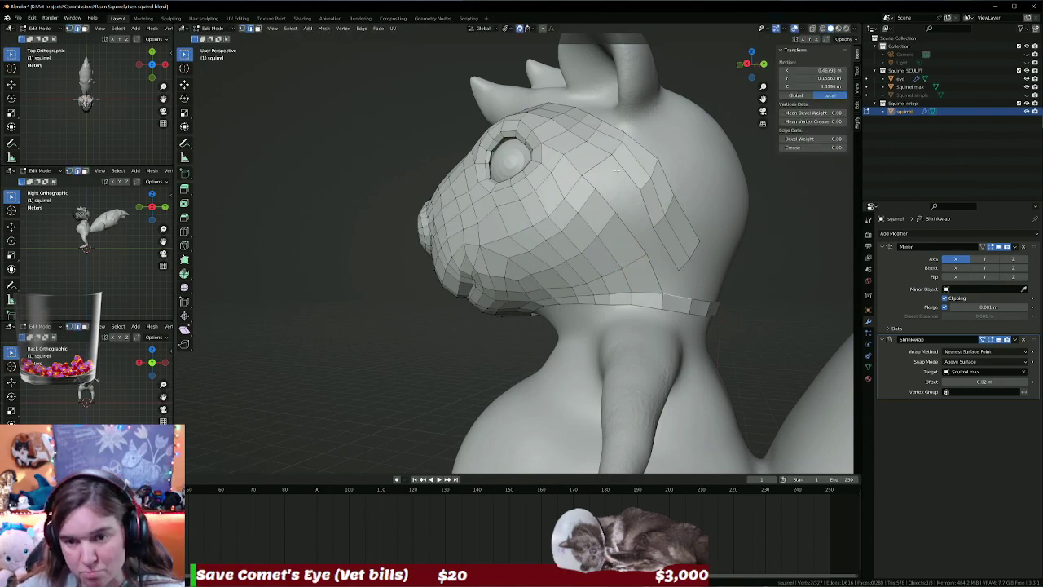
key("1")
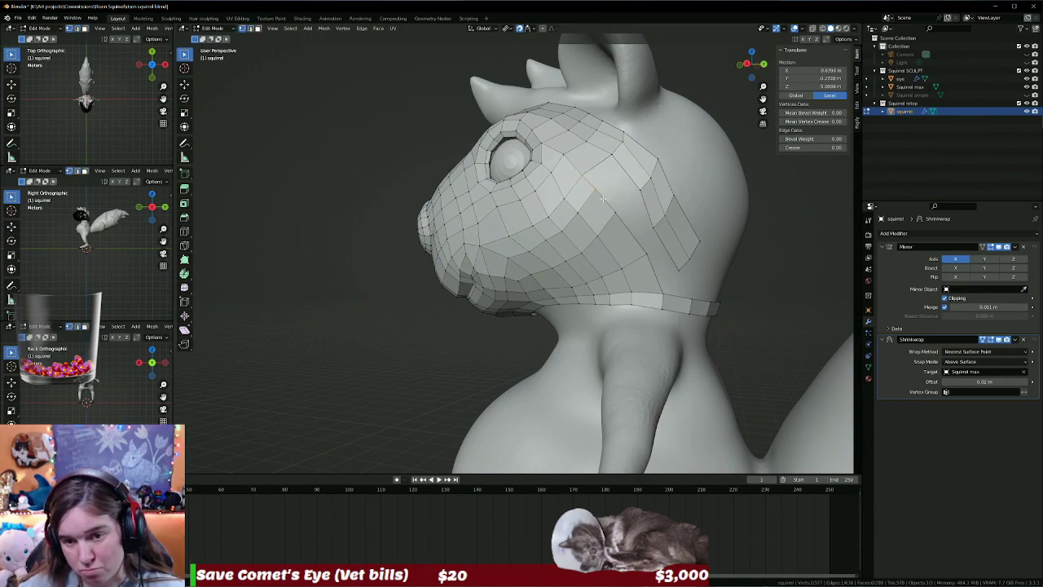
left_click(596, 189)
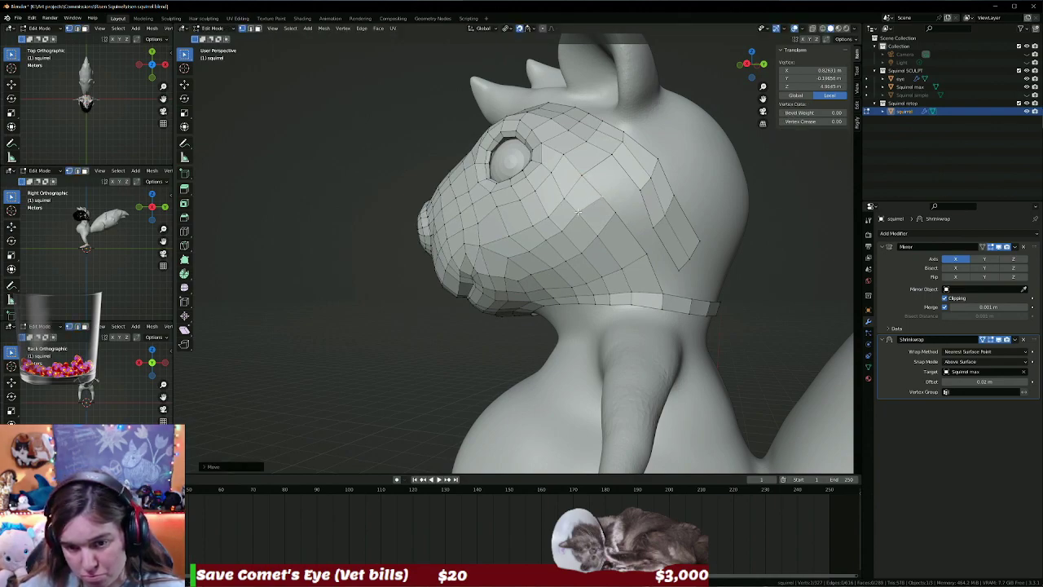
left_click_drag(577, 214, 584, 220)
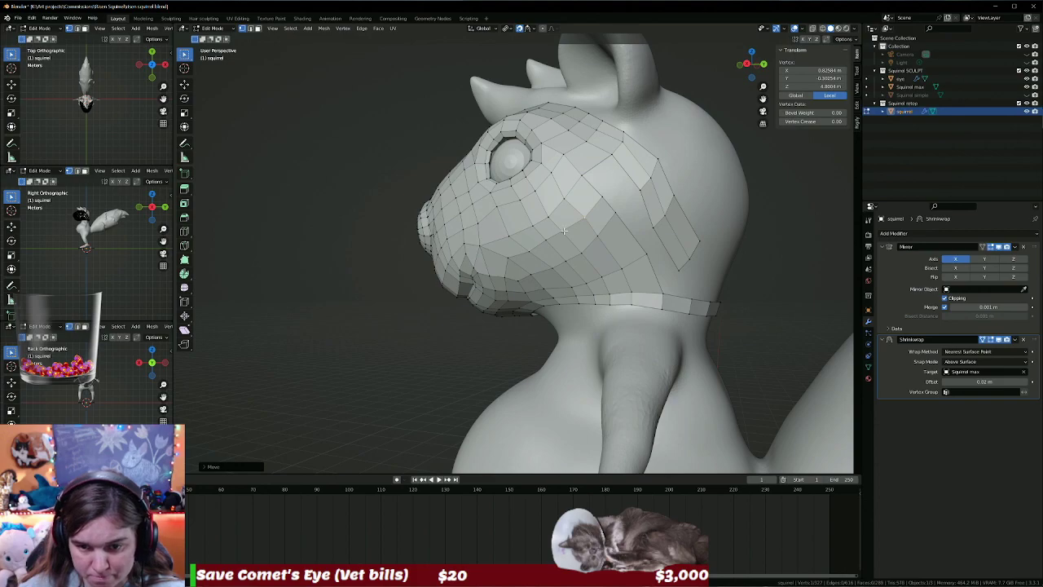
key("alt+a")
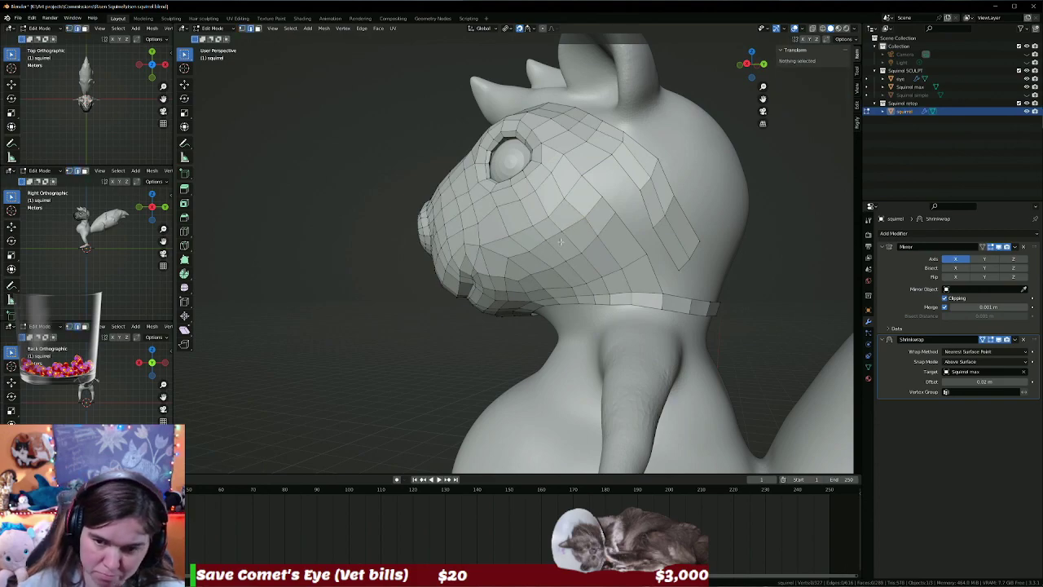
left_click(556, 234, "alt")
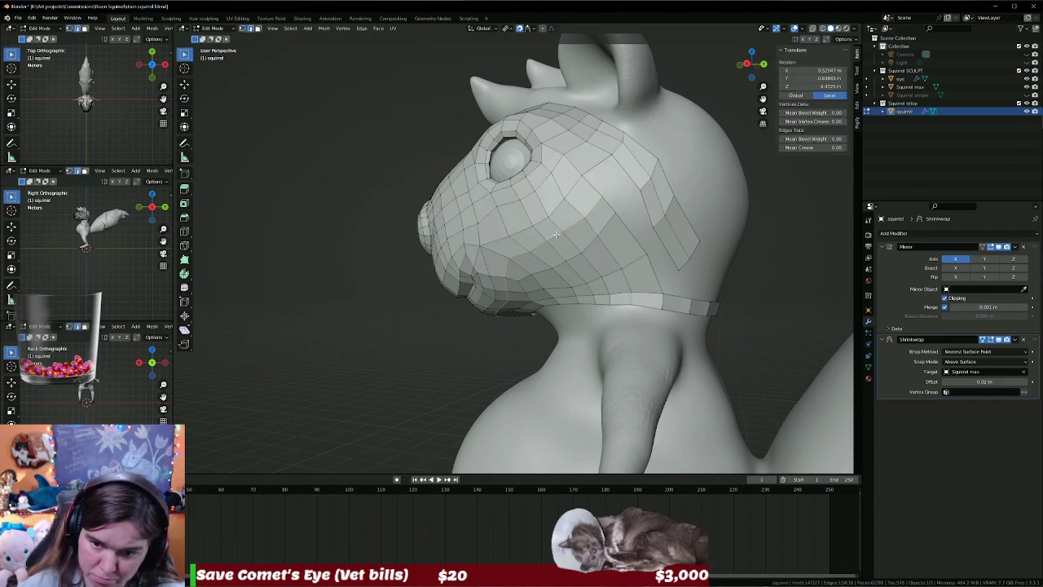
Dissolve the selected edge loop and slide an edge at the back of the head.
middle_click_drag(544, 248, 604, 211)
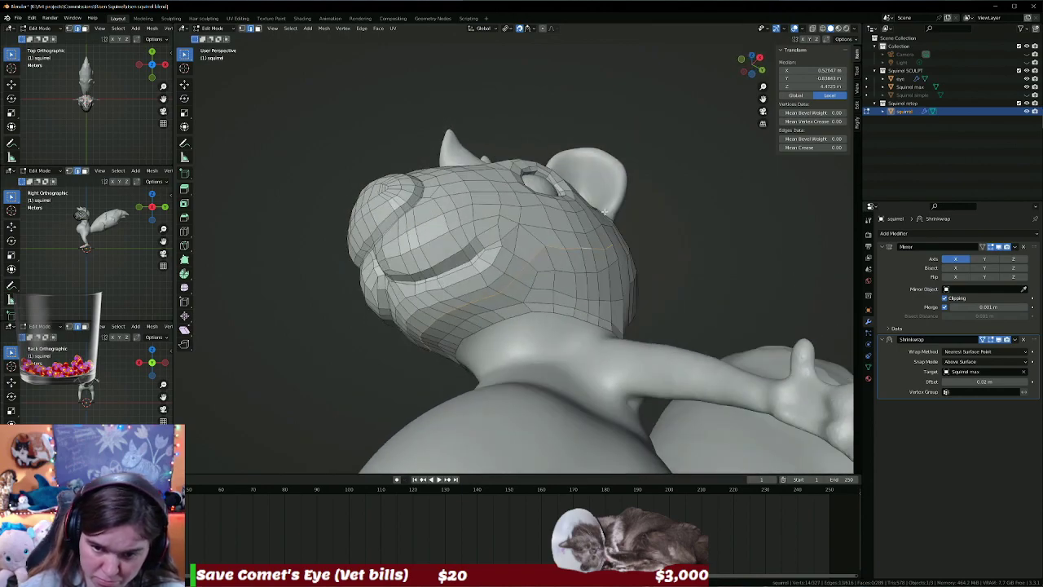
key("ctrl+x")
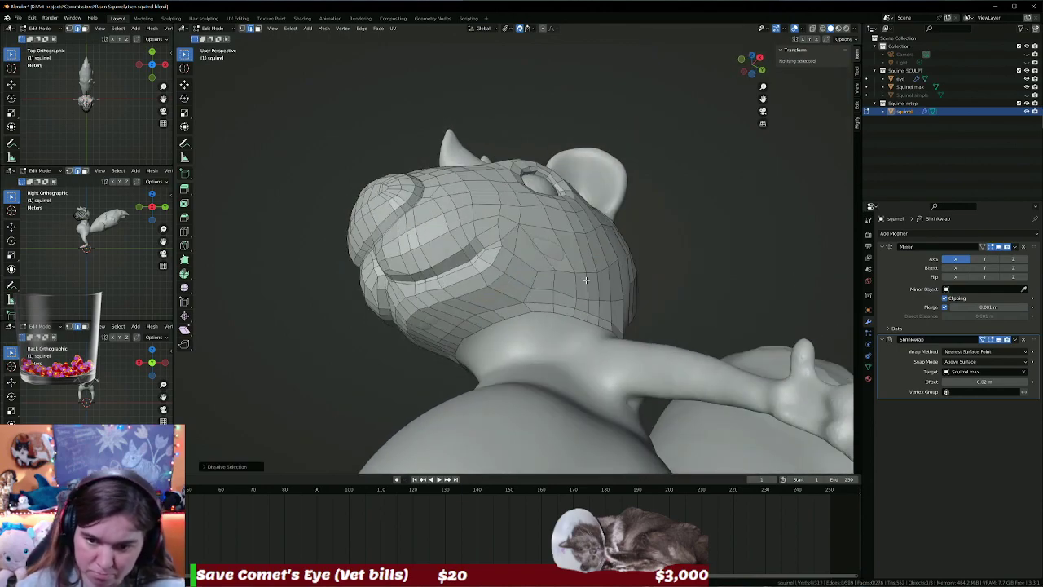
middle_click_drag(586, 280, 626, 272)
left_click(481, 232)
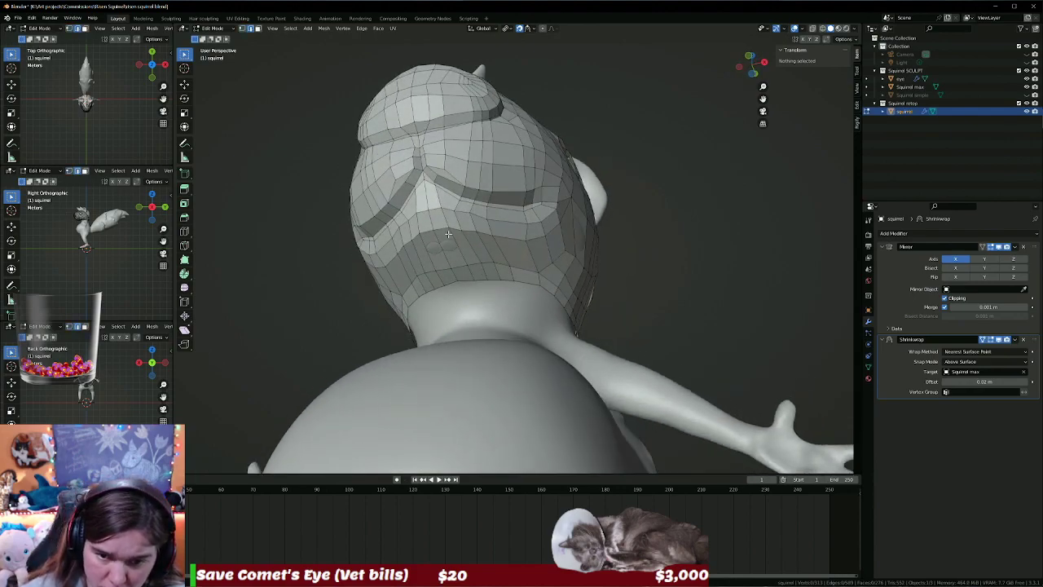
left_click(452, 232)
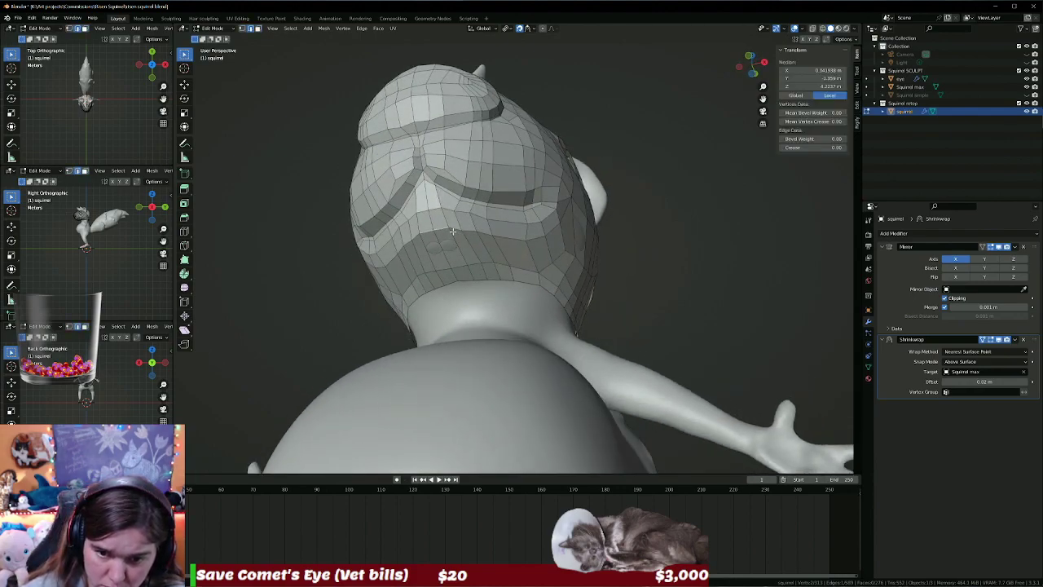
key("g")
key("g")
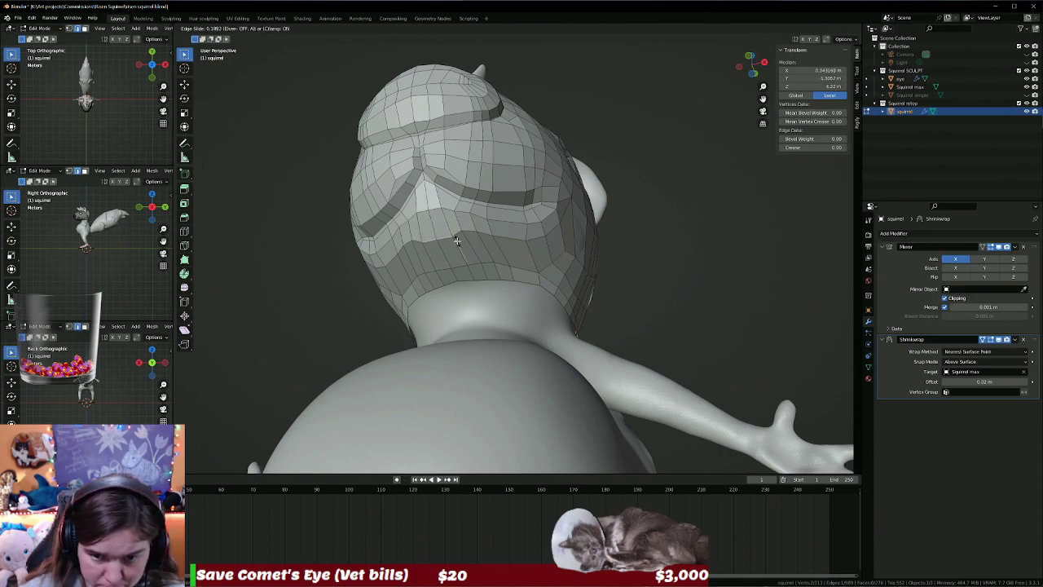
left_click(456, 240)
Slide a back-of-head vertex along its edge into a new position.
left_click(463, 229)
key("g")
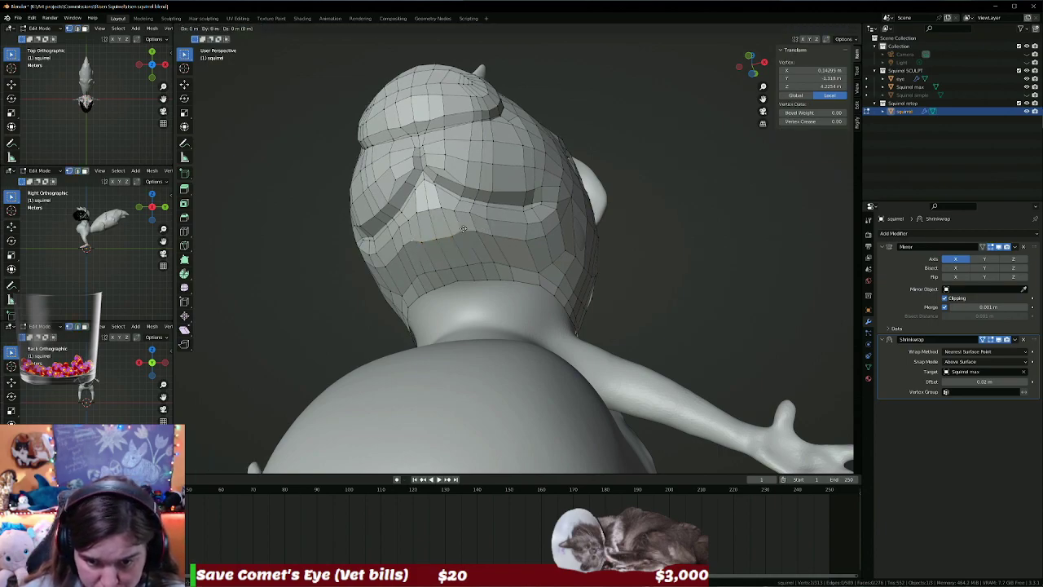
key("g")
key("g")
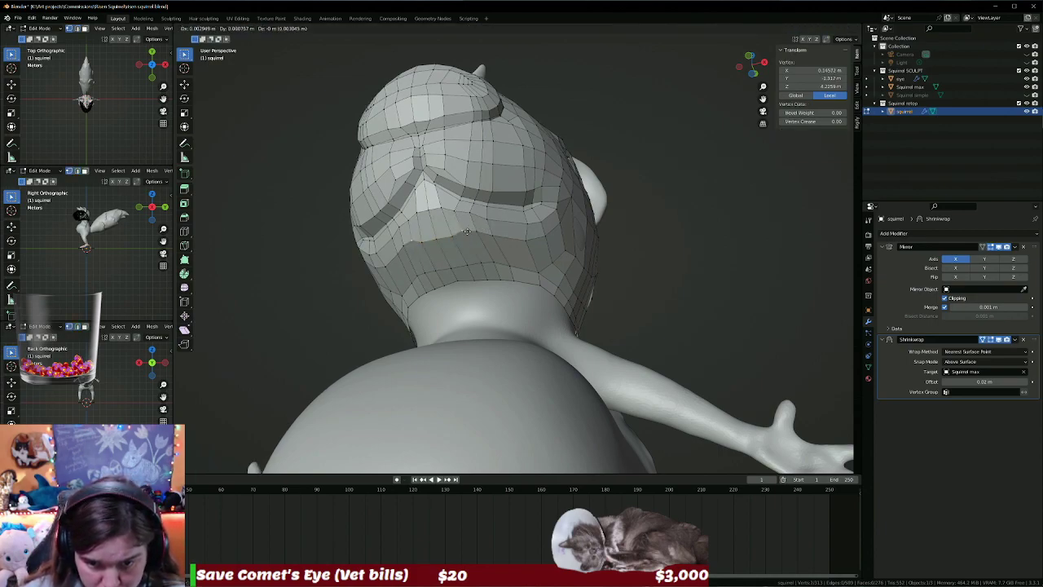
left_click(473, 234)
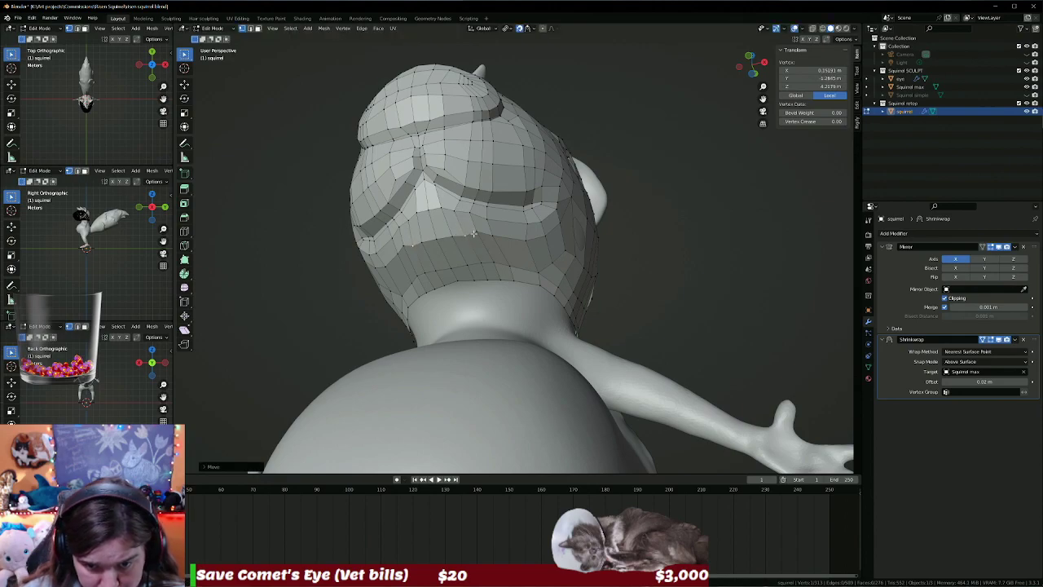
key("g")
left_click(481, 236)
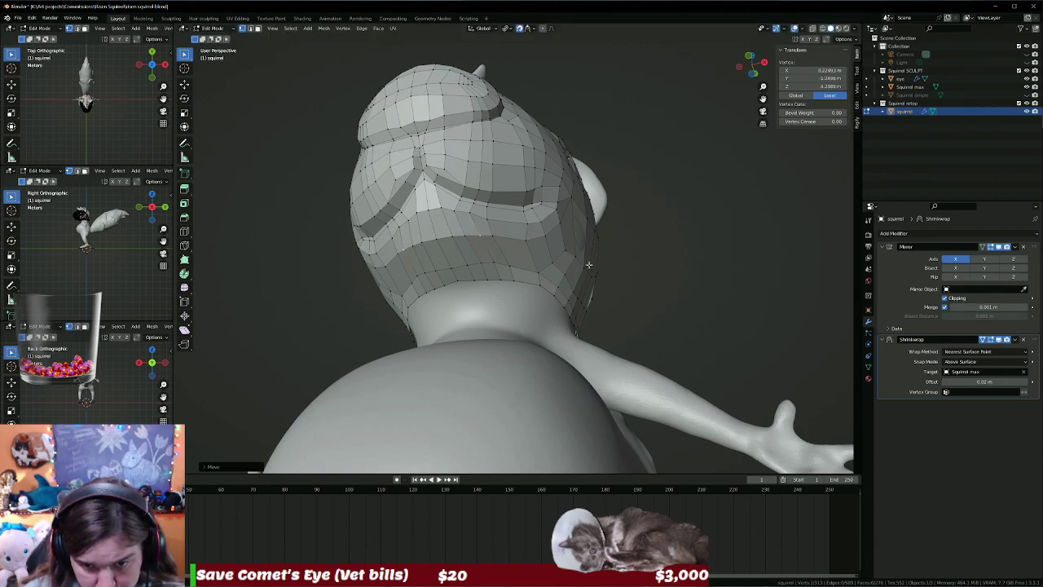
Reposition several vertices on the side of the head.
mouse_move(588, 265)
middle_mouse_down()
mouse_move(585, 147)
mouse_move(542, 259)
middle_mouse_up()
key("g")
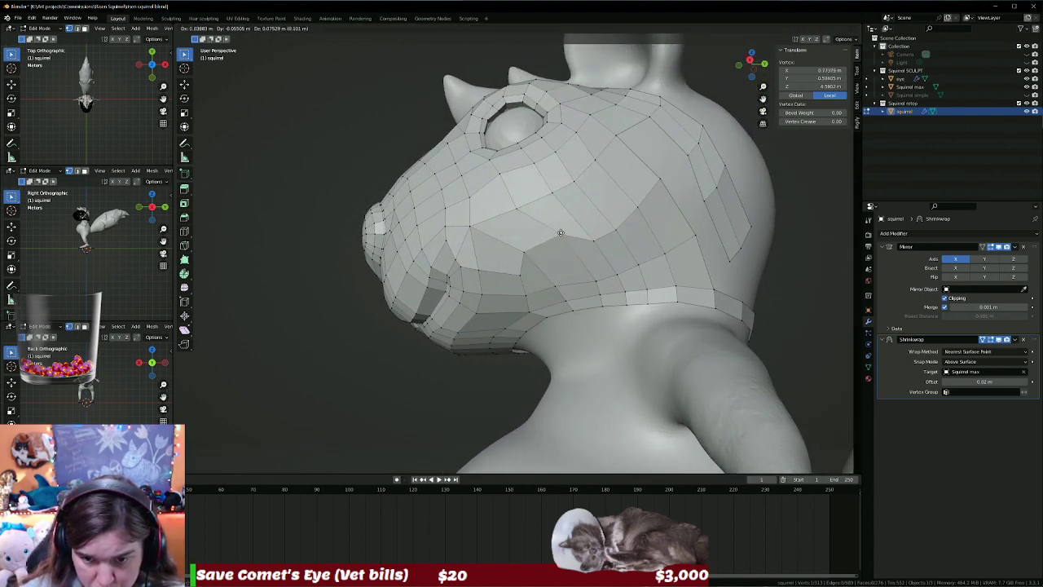
left_click(561, 233)
key("g")
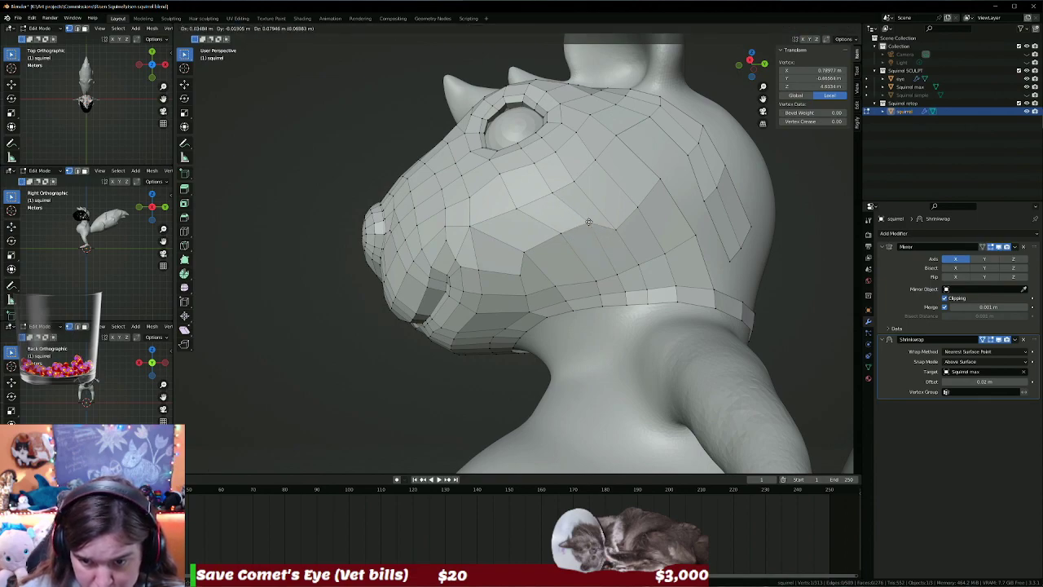
left_click(609, 222)
key("g")
left_click(613, 210)
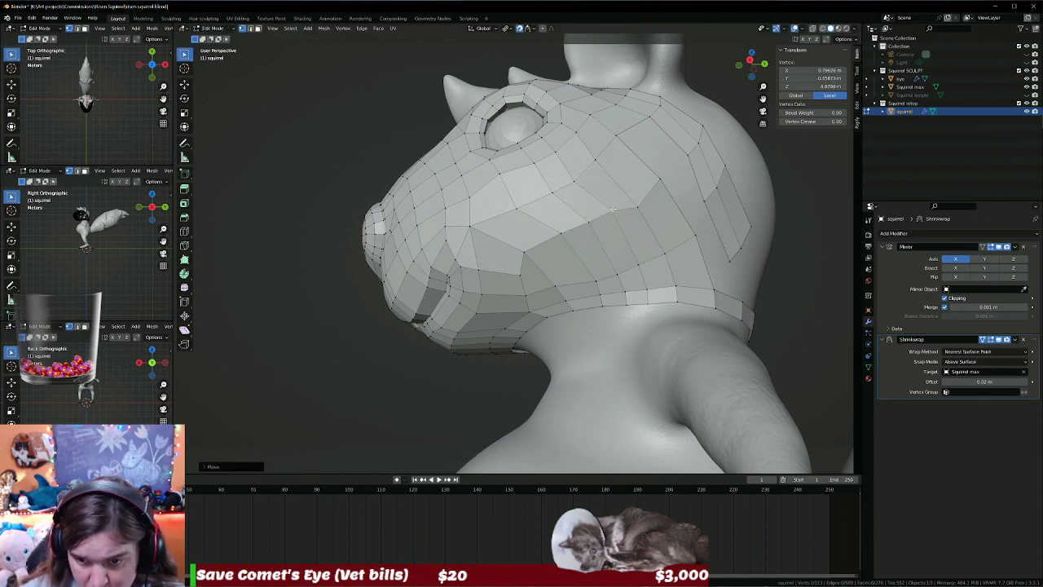
left_click(638, 207)
key("g")
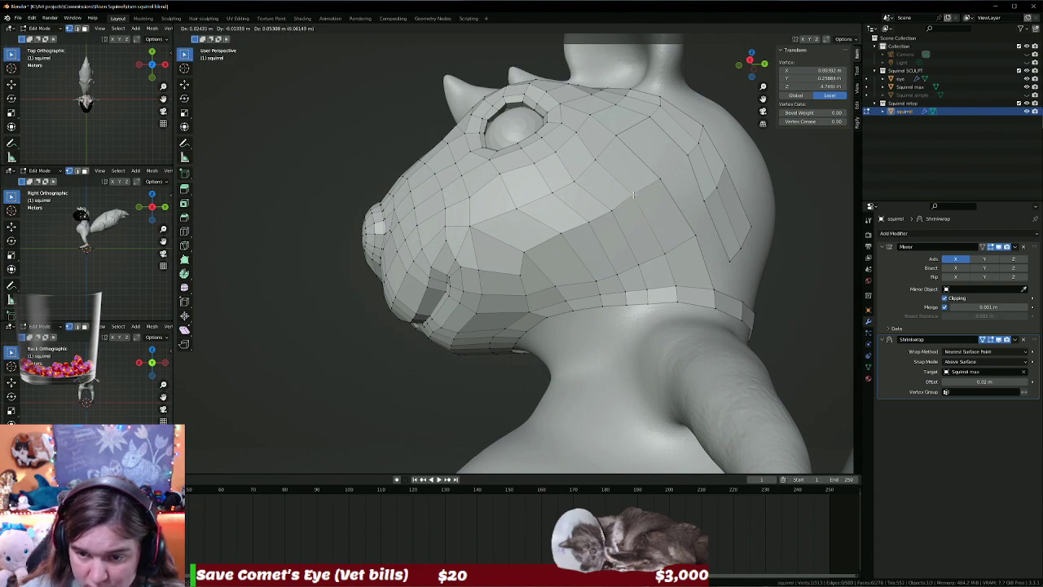
left_click(633, 194)
Viewed from below, move three vertices on the lower head patch.
mouse_move(633, 194)
middle_mouse_down()
mouse_move(542, 261)
mouse_move(497, 244)
middle_mouse_up()
left_click(497, 250)
key("g")
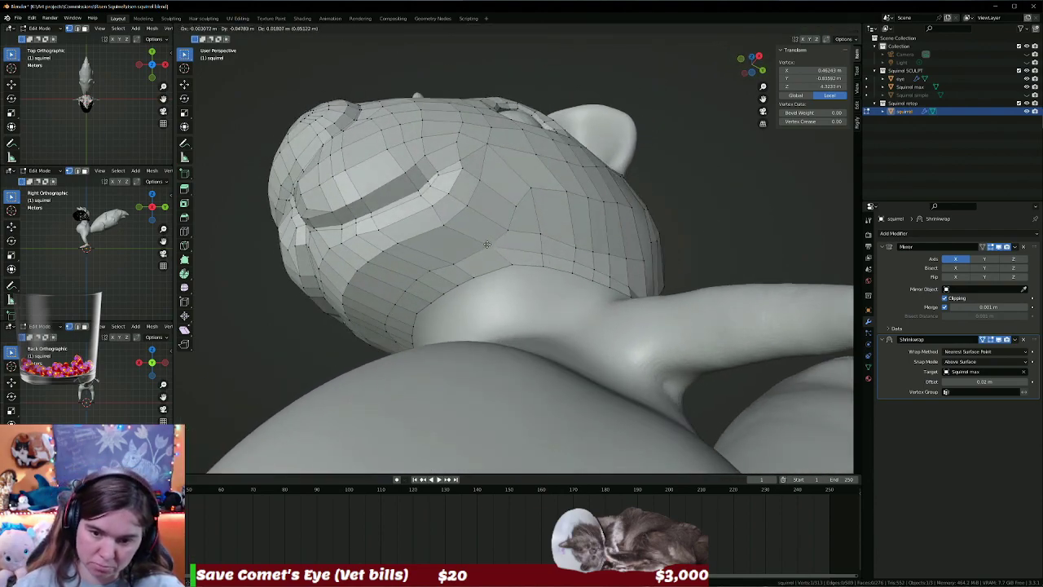
left_click(485, 244)
left_click(453, 264)
key("g")
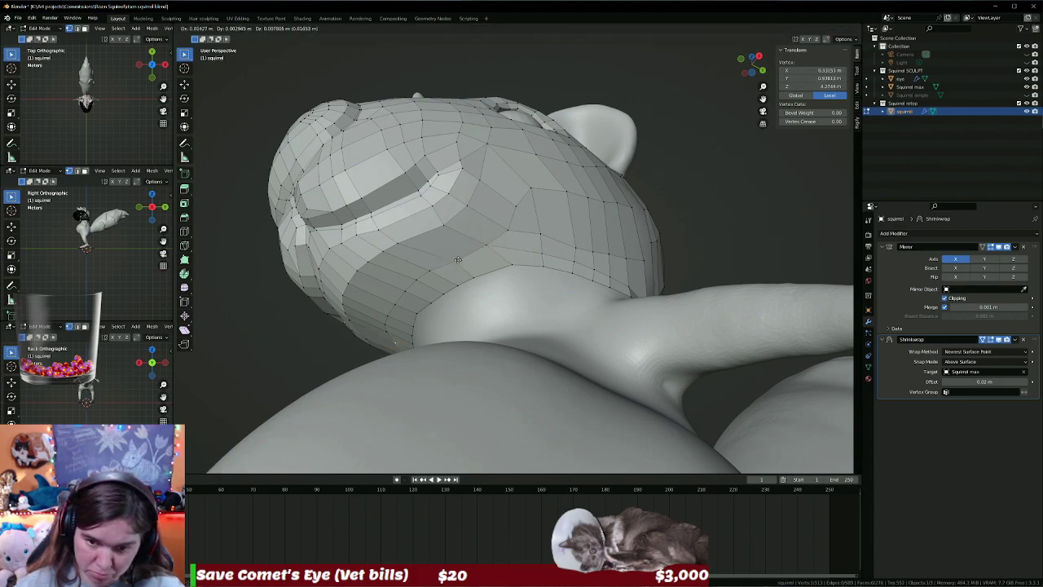
left_click(409, 243)
left_click(398, 243)
key("g")
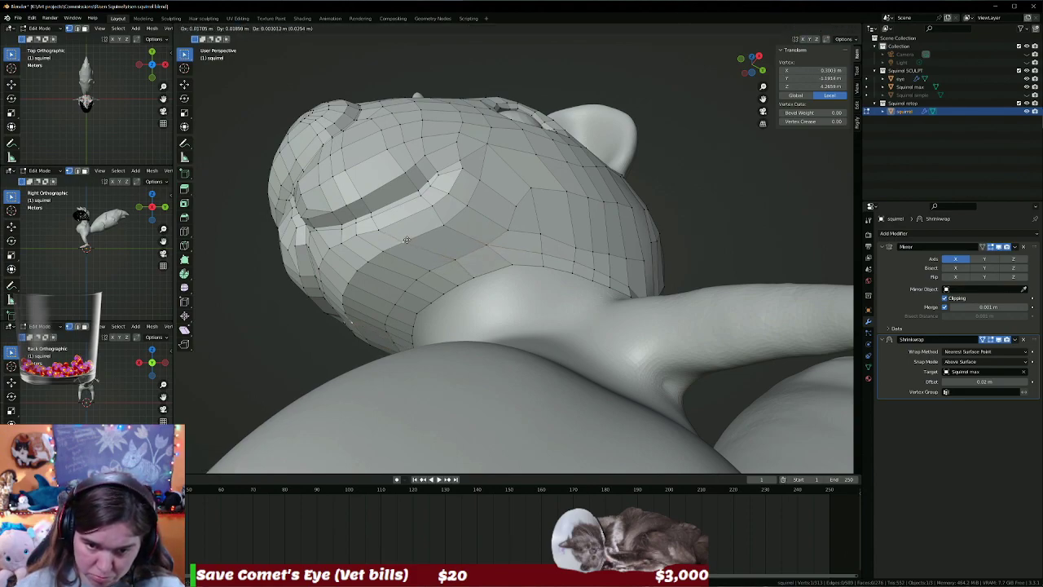
left_click(393, 234)
Move two more lower-head vertices near the cheek edge, then clear the selection.
left_click(393, 231)
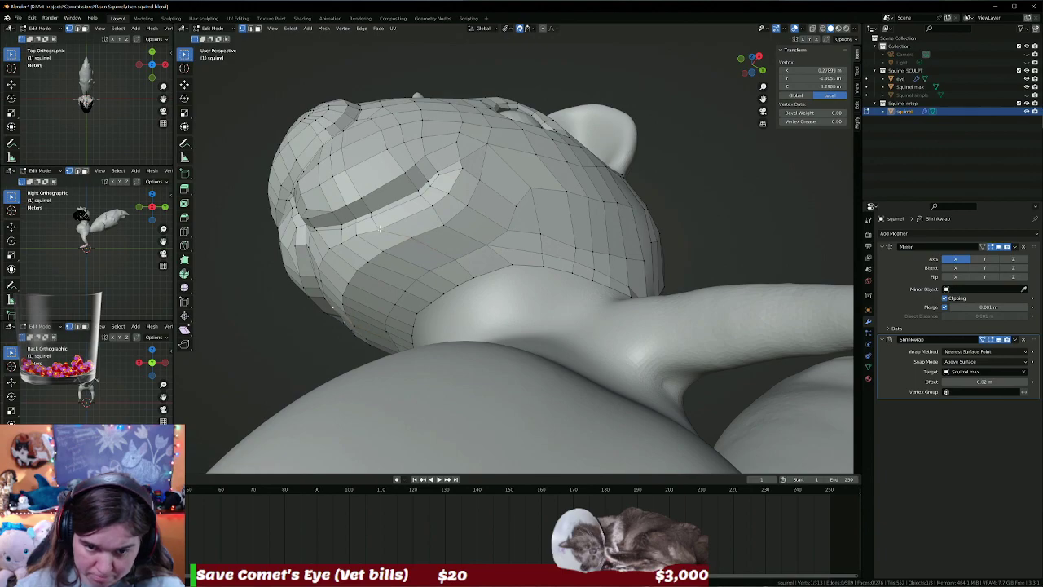
key("g")
left_click(391, 223)
left_click(487, 246)
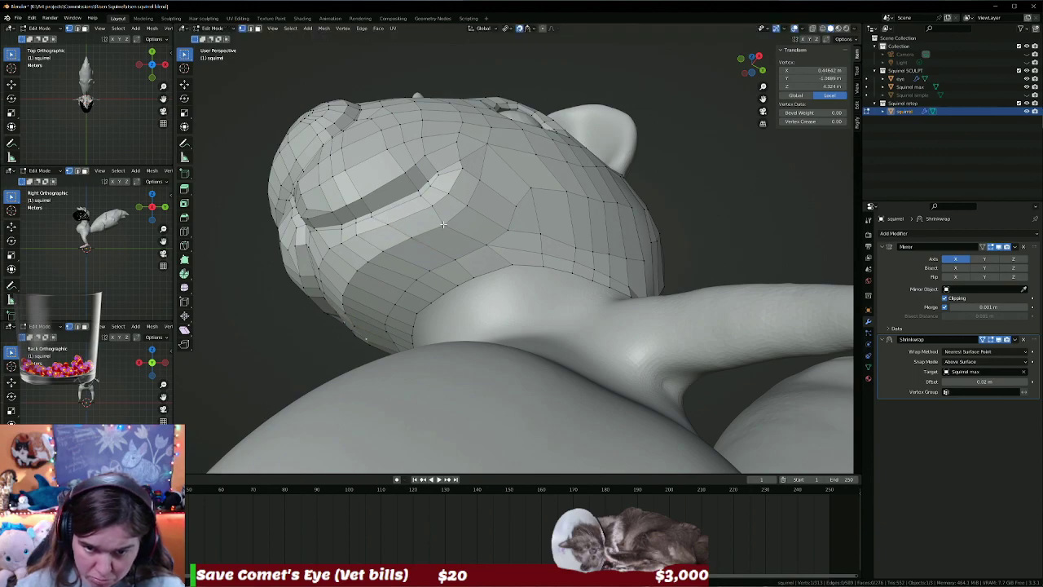
key("g")
left_click(498, 261)
key("alt+a")
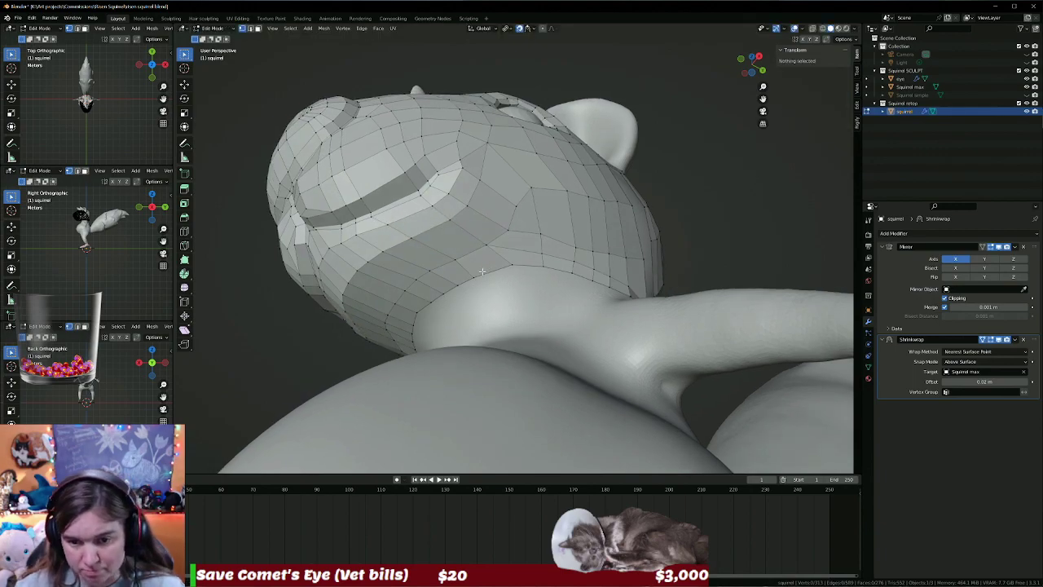
mouse_move(489, 267)
middle_mouse_down()
mouse_move(714, 247)
mouse_move(618, 215)
middle_mouse_up()
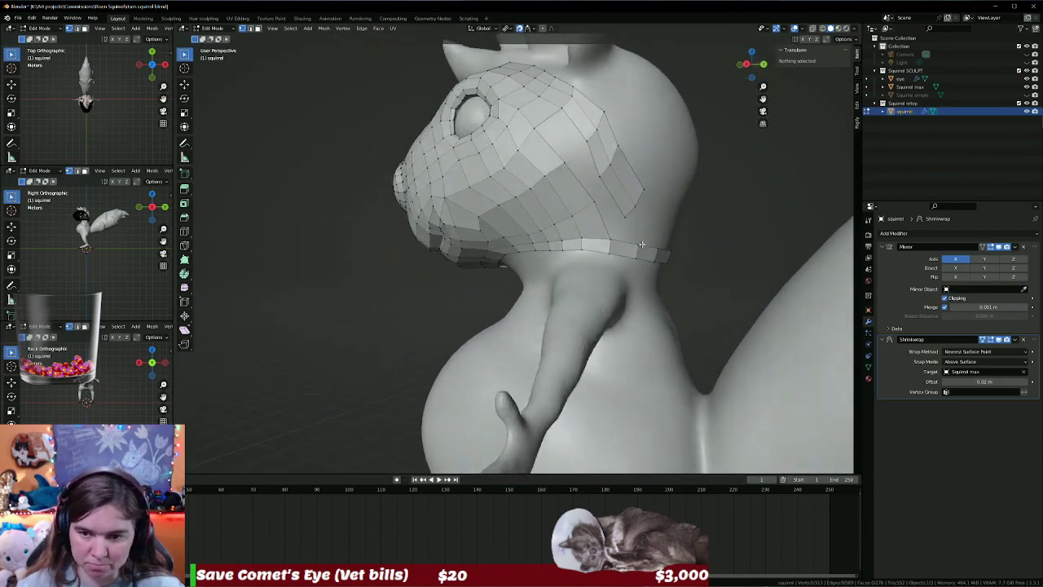
Merge two neighbouring patch-edge vertices using Merge At Last.
left_click(568, 126)
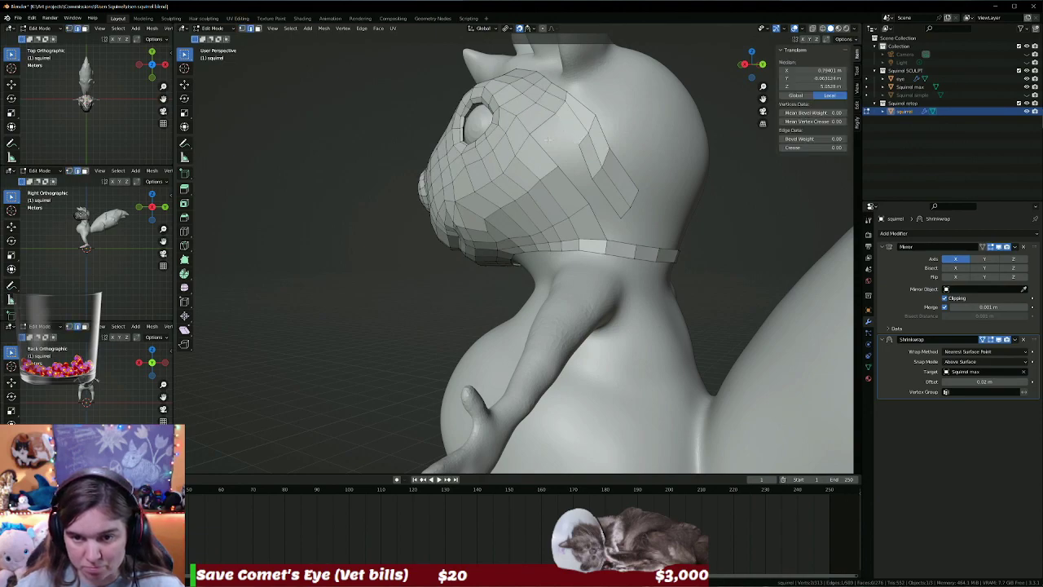
left_click(585, 175)
left_click(575, 187, "shift")
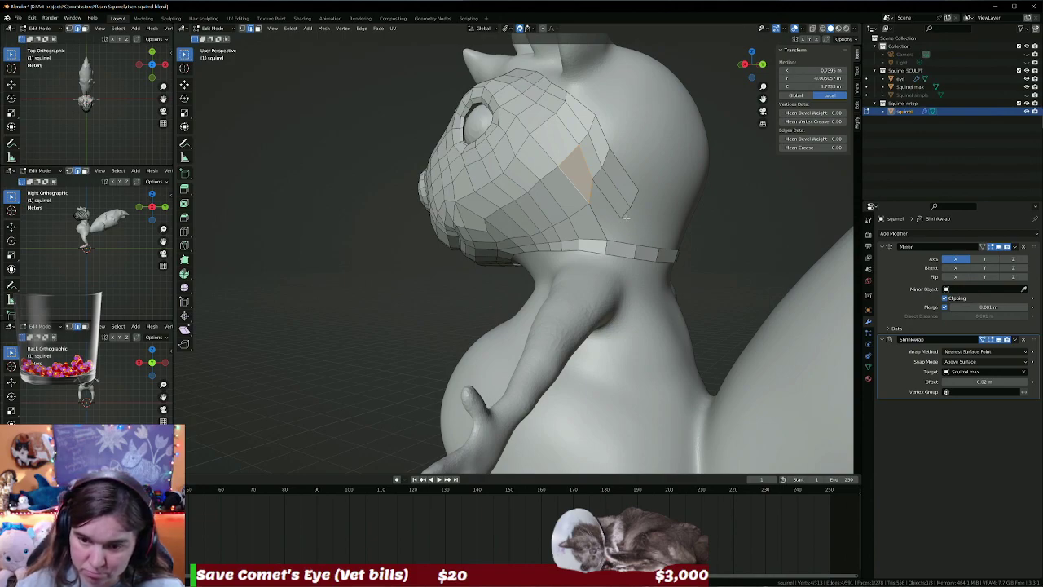
left_click(624, 224)
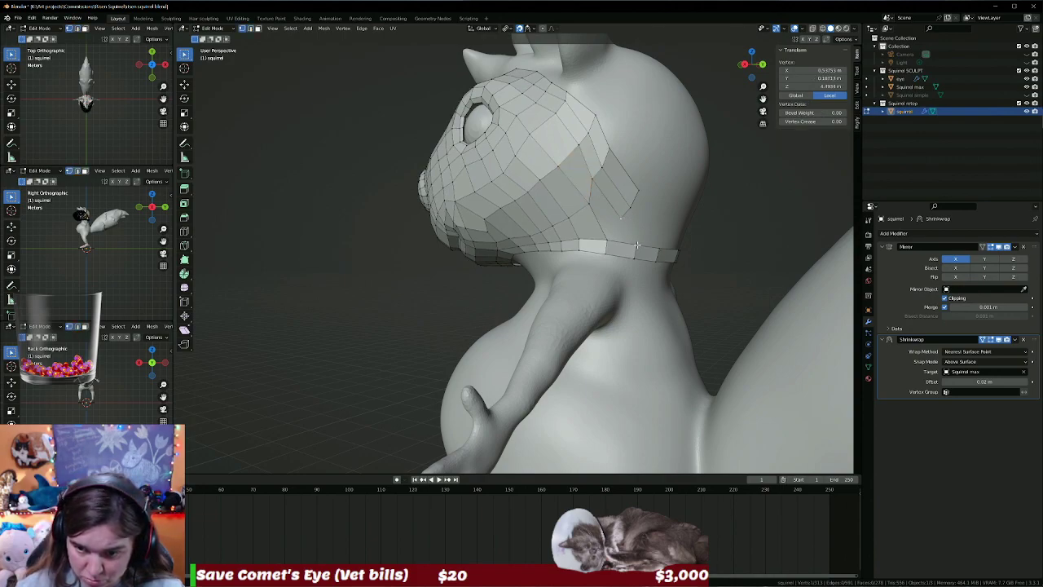
left_click(637, 245, "shift")
key("m")
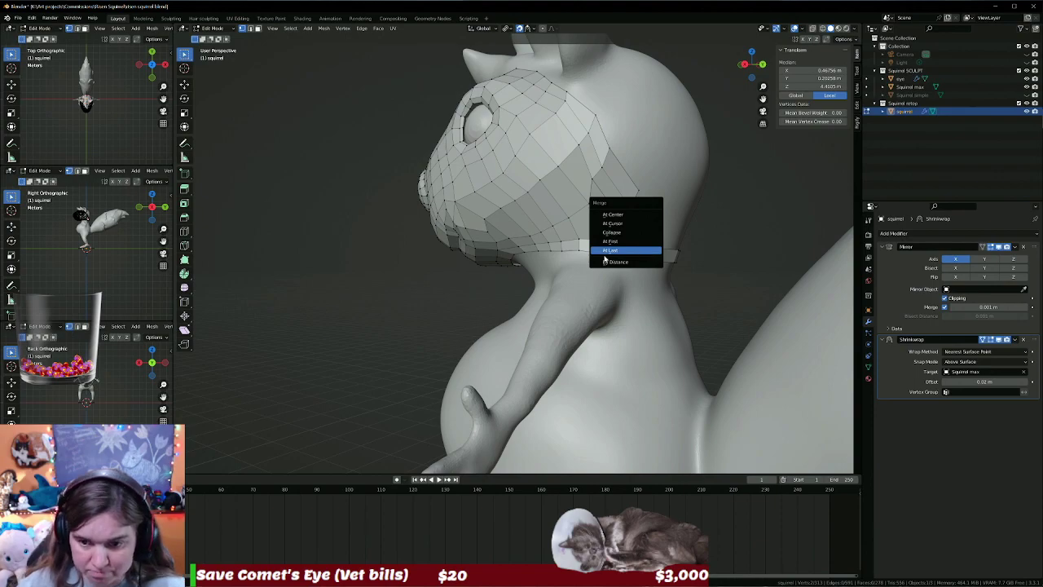
left_click(611, 251)
Move two vertices on the back-of-head patch to new spots.
left_click(617, 218, "shift")
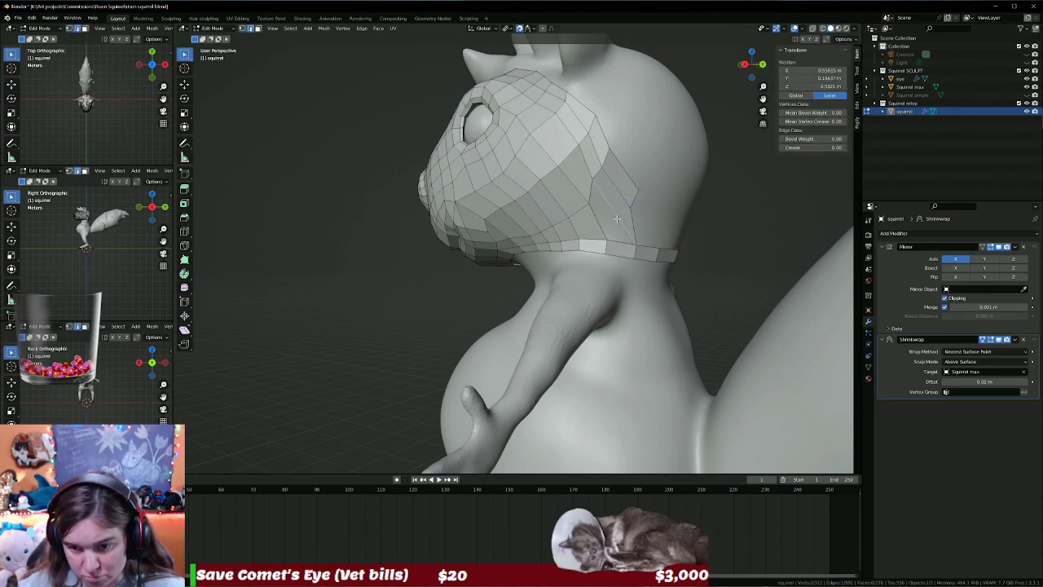
left_click(620, 234, "shift")
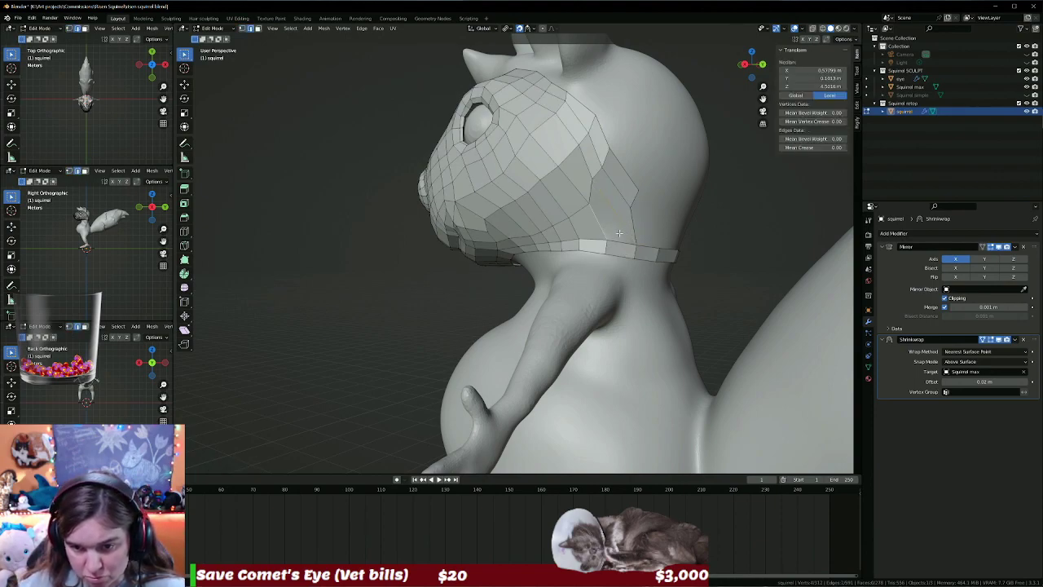
left_click(591, 177)
key("g")
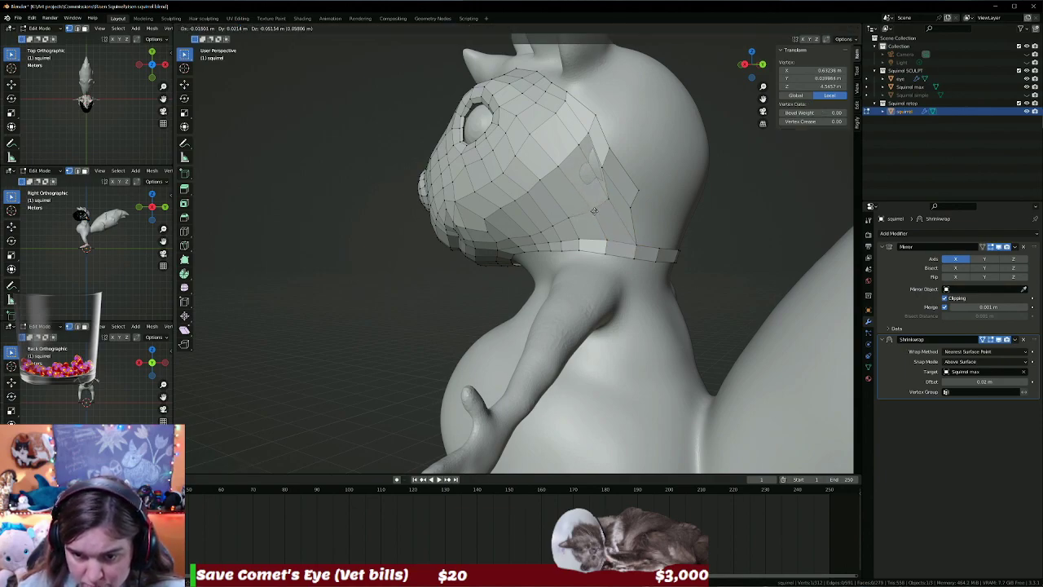
left_click(575, 210)
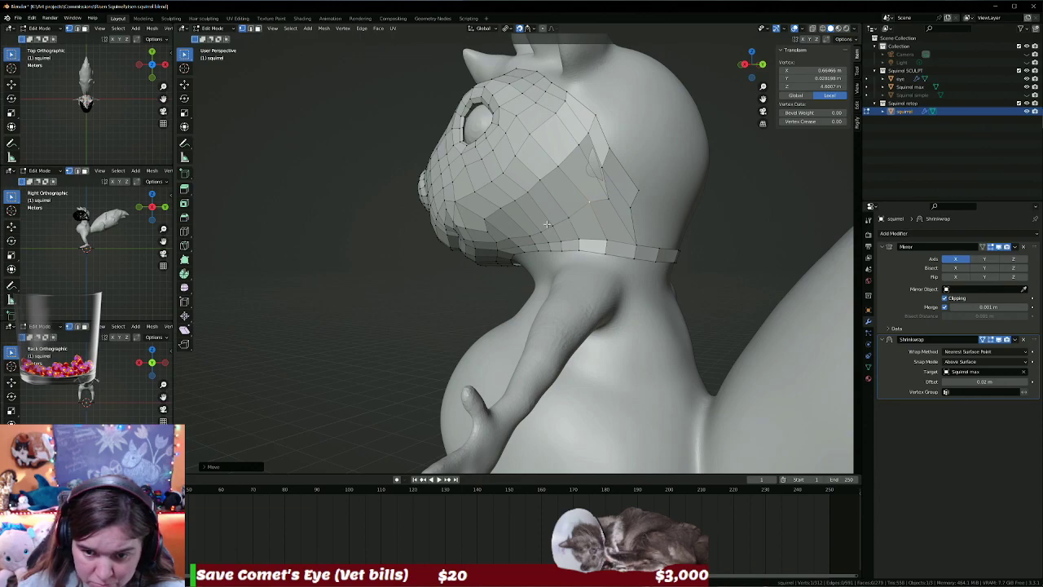
middle_click_drag(548, 223, 535, 223)
key("g")
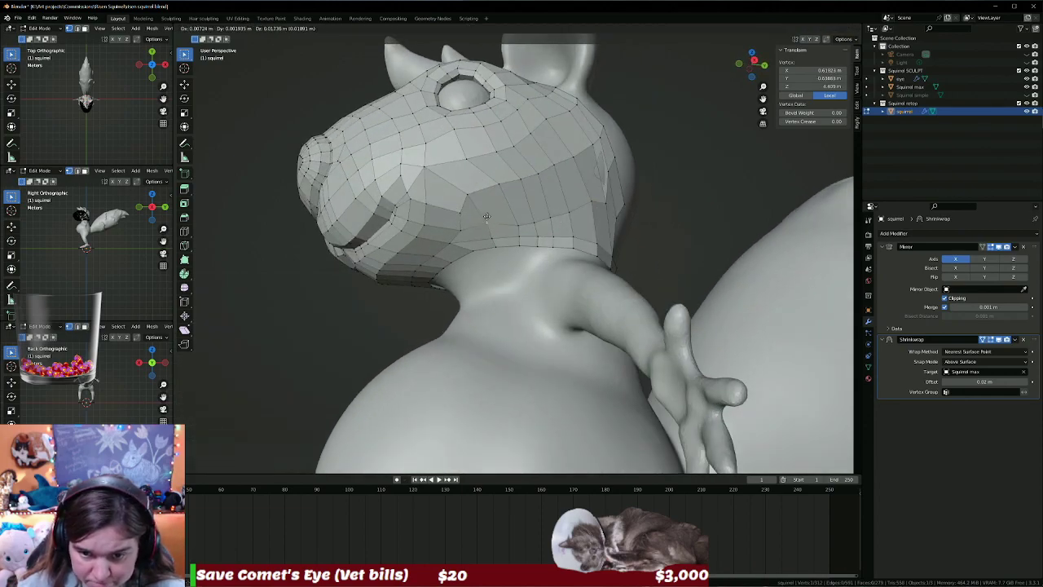
left_click(485, 215)
Reposition the cheek vertices and one near the jaw edge.
key("g")
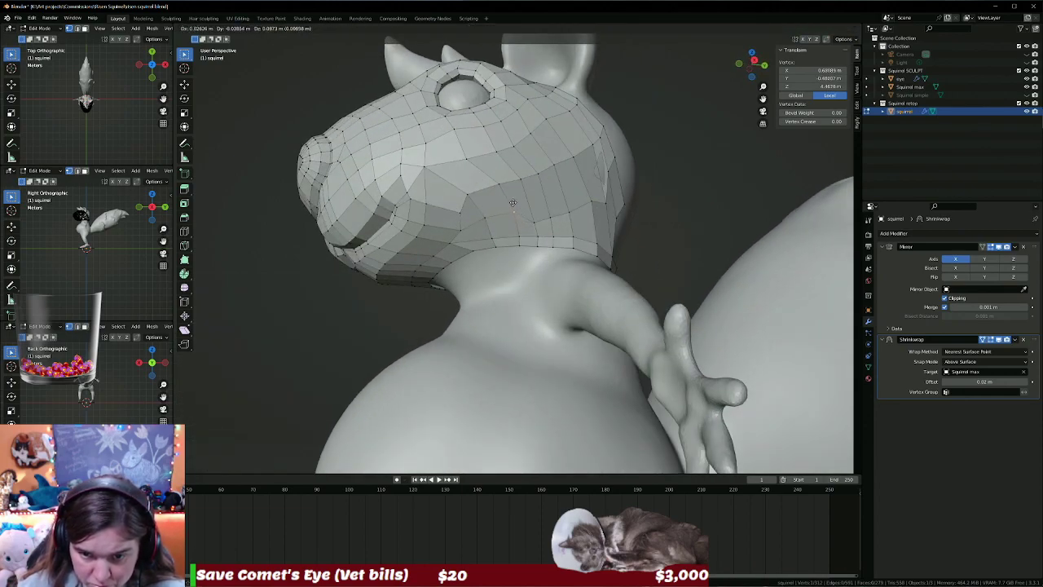
left_click(514, 202)
key("g")
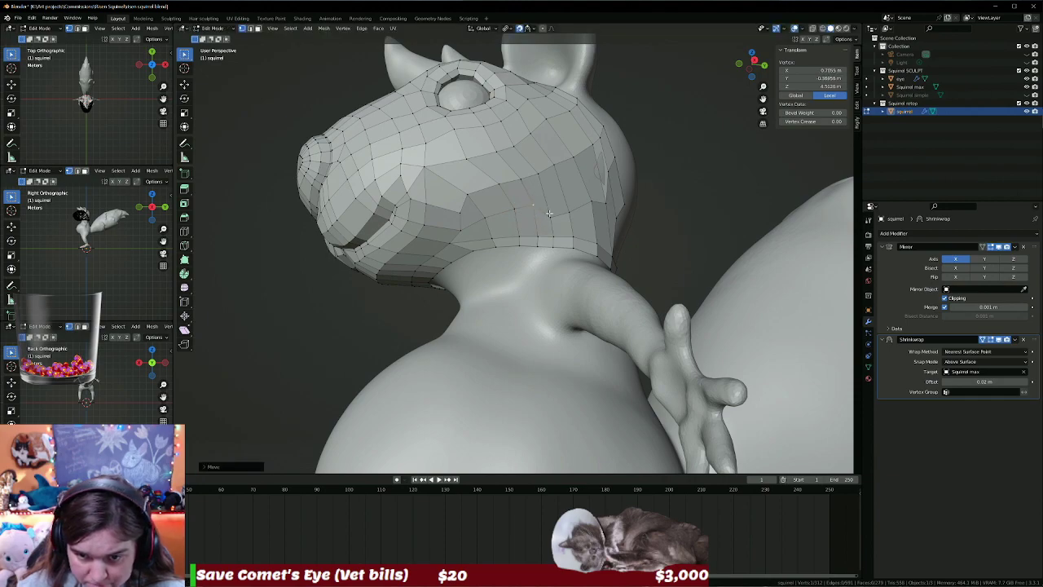
left_click(551, 198)
key("g")
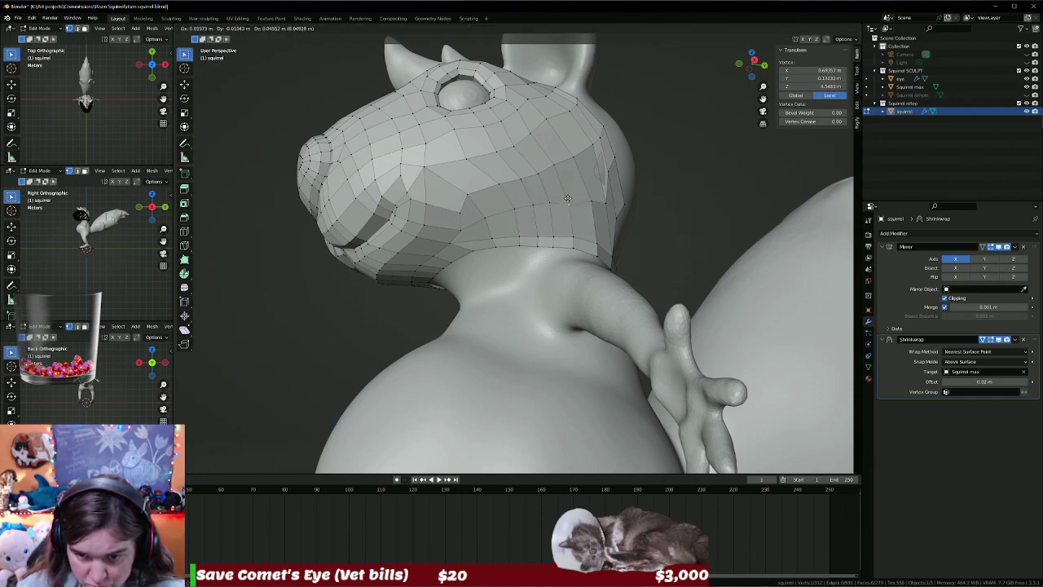
left_click(568, 198)
left_click(589, 200)
key("g")
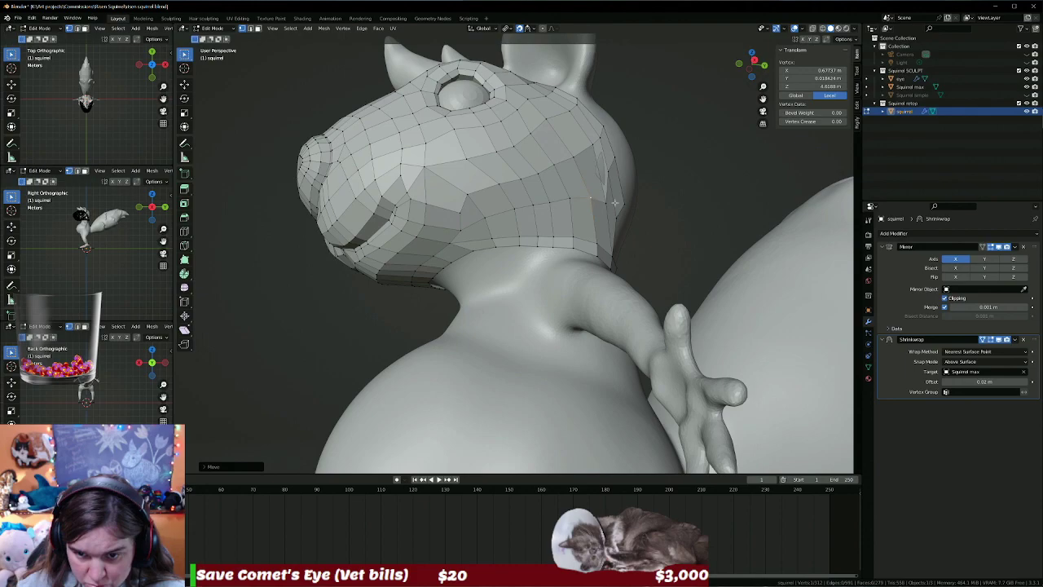
left_click(590, 199)
middle_click_drag(590, 200, 607, 199)
Pull three back-of-head patch vertices further back on the head.
key("g")
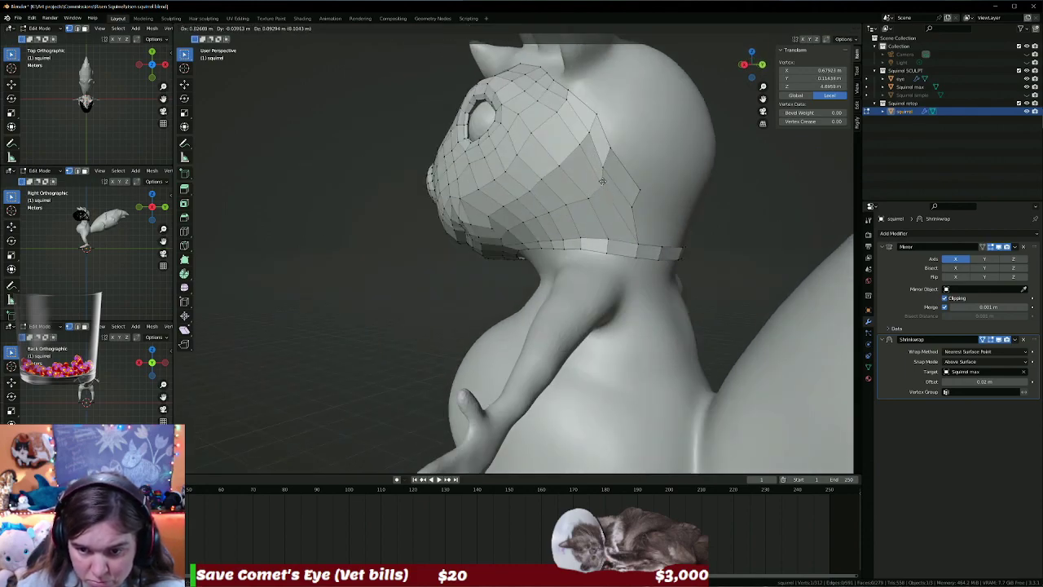
left_click(602, 181)
left_click(603, 165)
key("g")
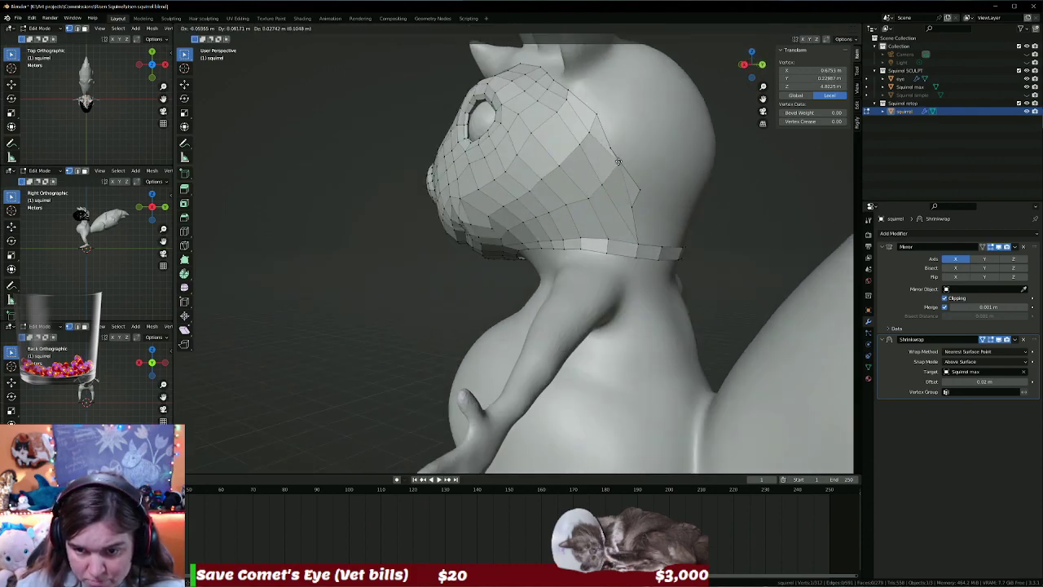
left_click(610, 149)
left_click(611, 146)
key("g")
left_click(640, 138)
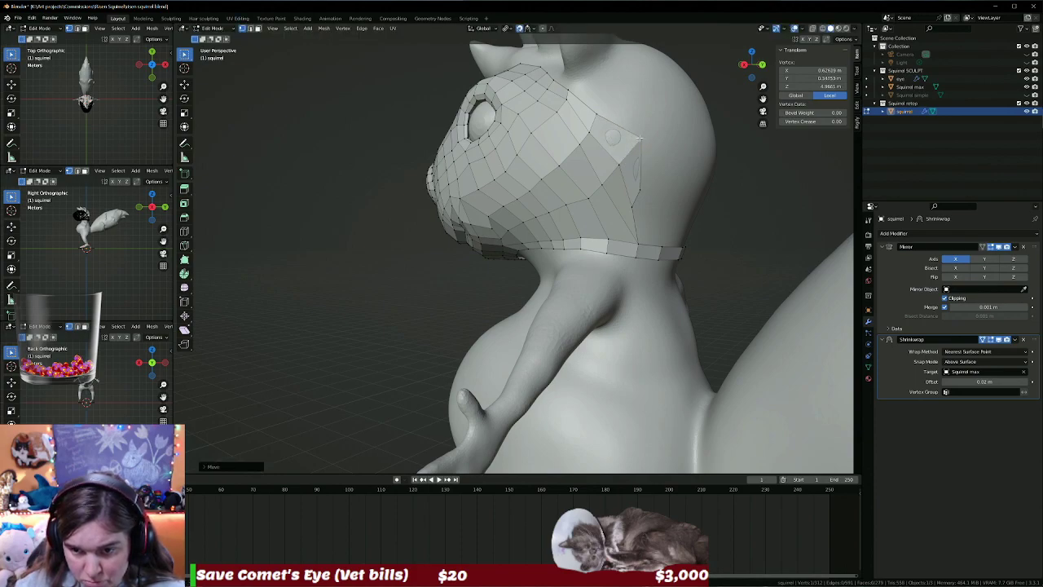
Move two lower vertices down toward the neck, then select a face above the neck ring.
left_click(643, 189)
key("g")
left_click(656, 192)
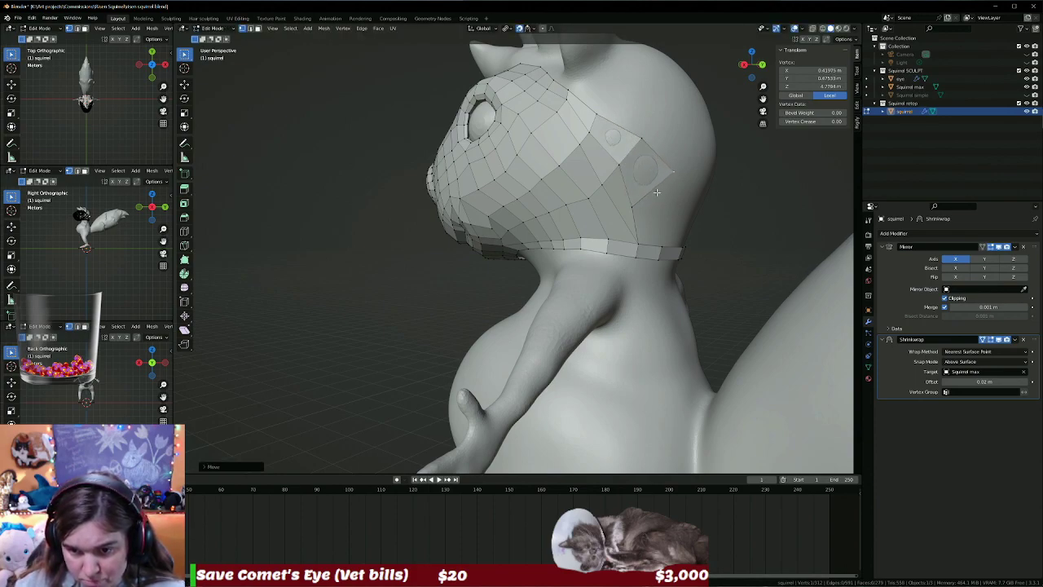
left_click(633, 207)
key("g")
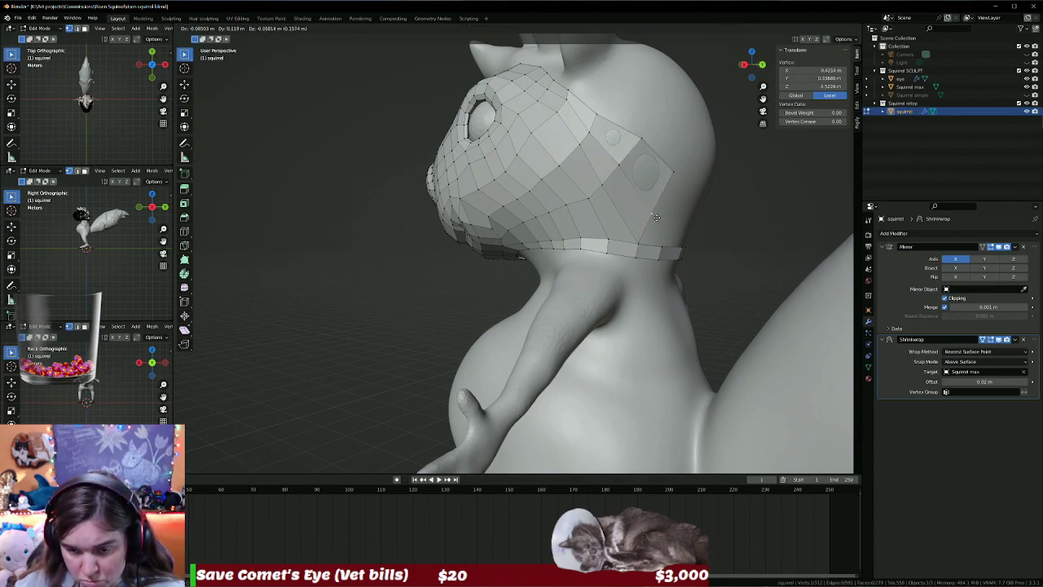
left_click(675, 221)
middle_click_drag(676, 222, 719, 192)
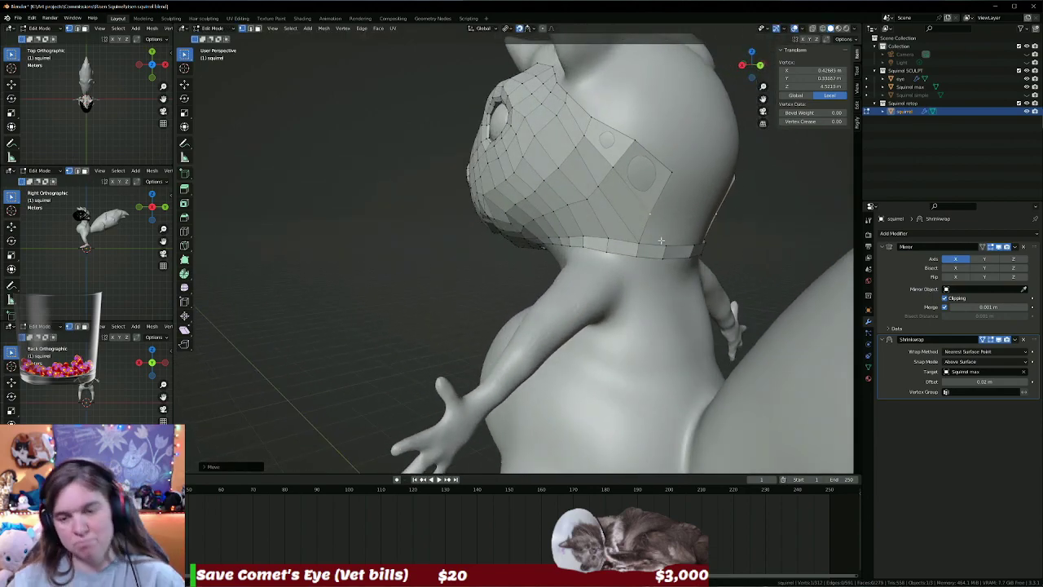
left_click(646, 222)
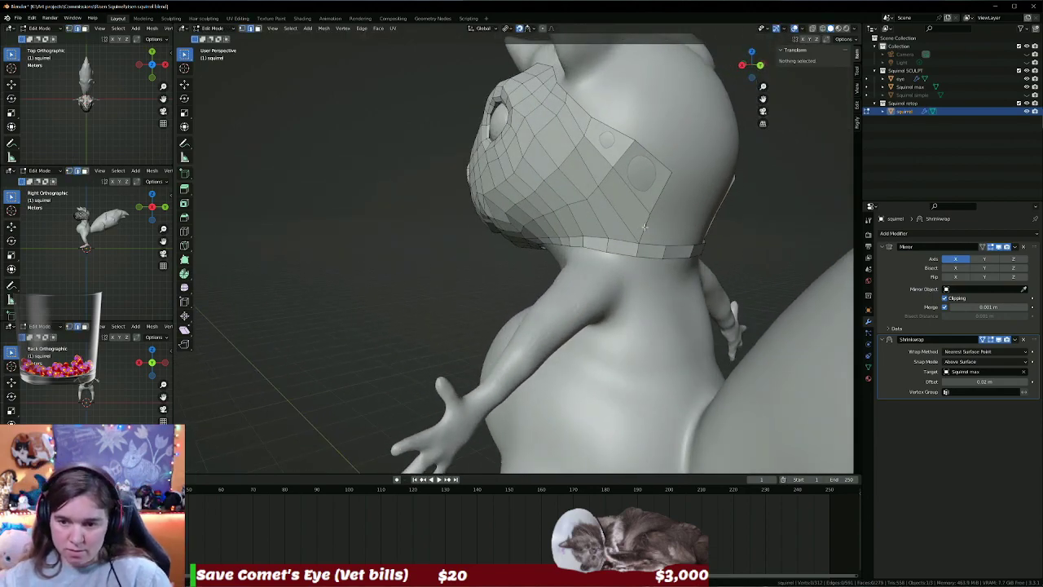
left_click(618, 216)
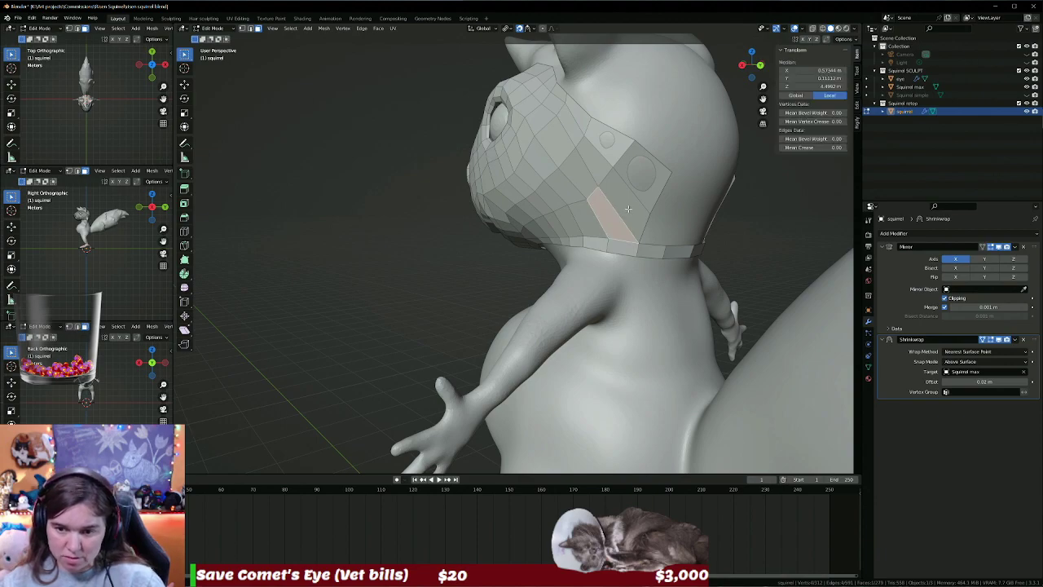
Delete the two selected faces just above the neck ring.
left_click(643, 199, "shift")
key("x")
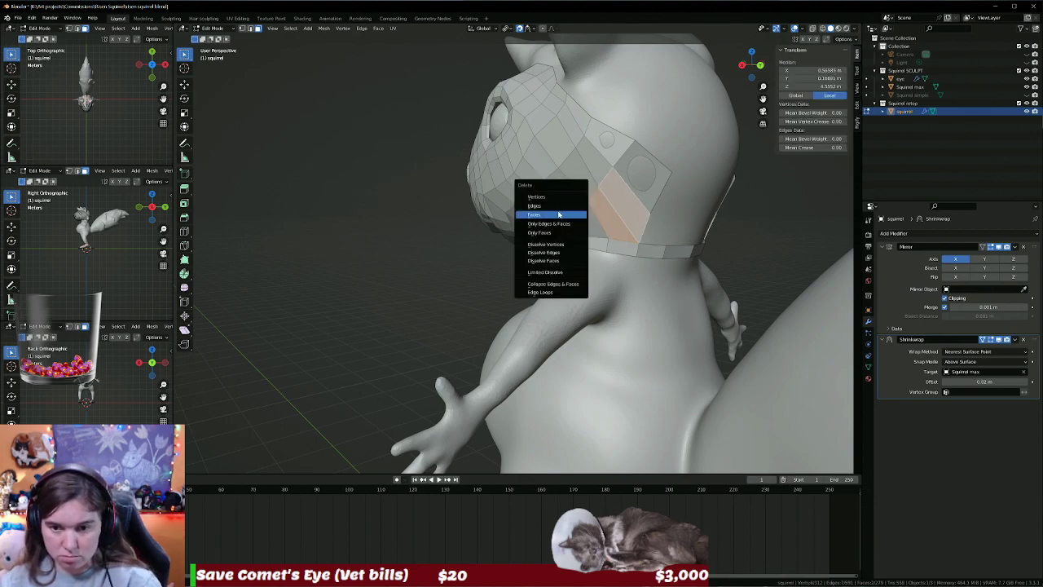
left_click(559, 214)
Move a side-patch vertex, merge two doubled edge vertices At Center, then select faces behind the cheek.
middle_click_drag(562, 216, 666, 222)
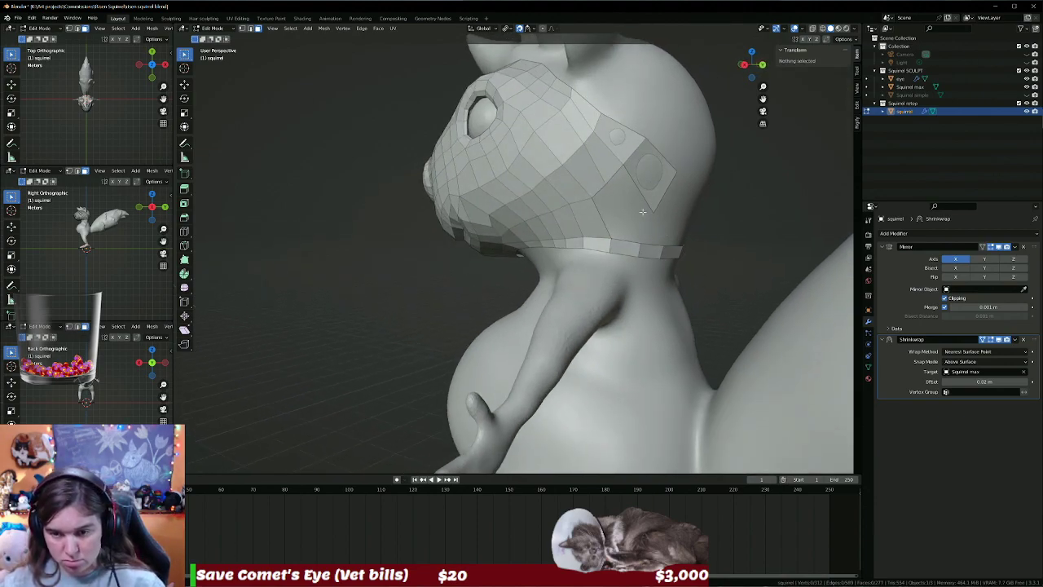
left_click(600, 220)
key("g")
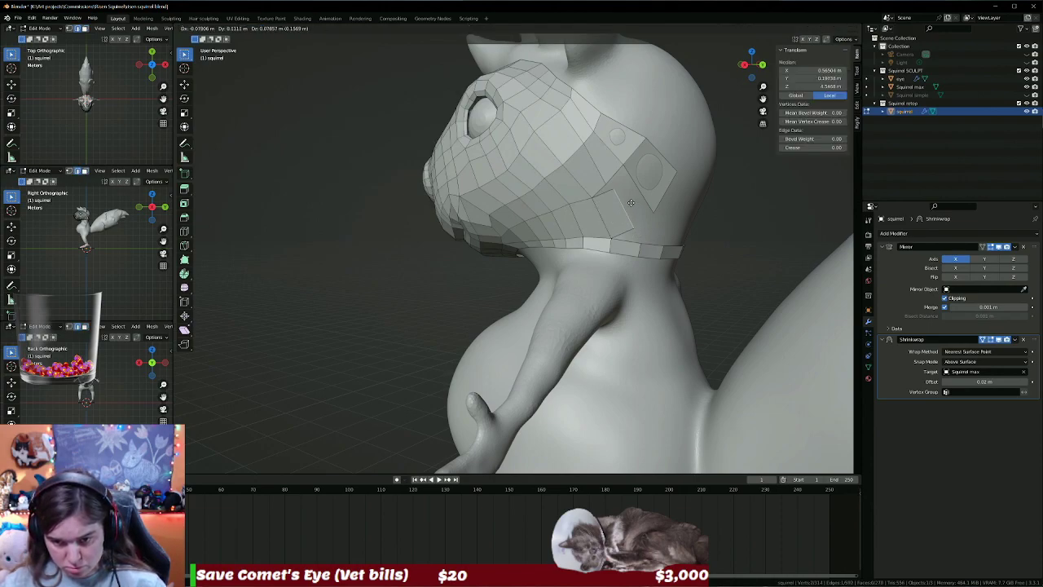
left_click(615, 196)
left_click(604, 184)
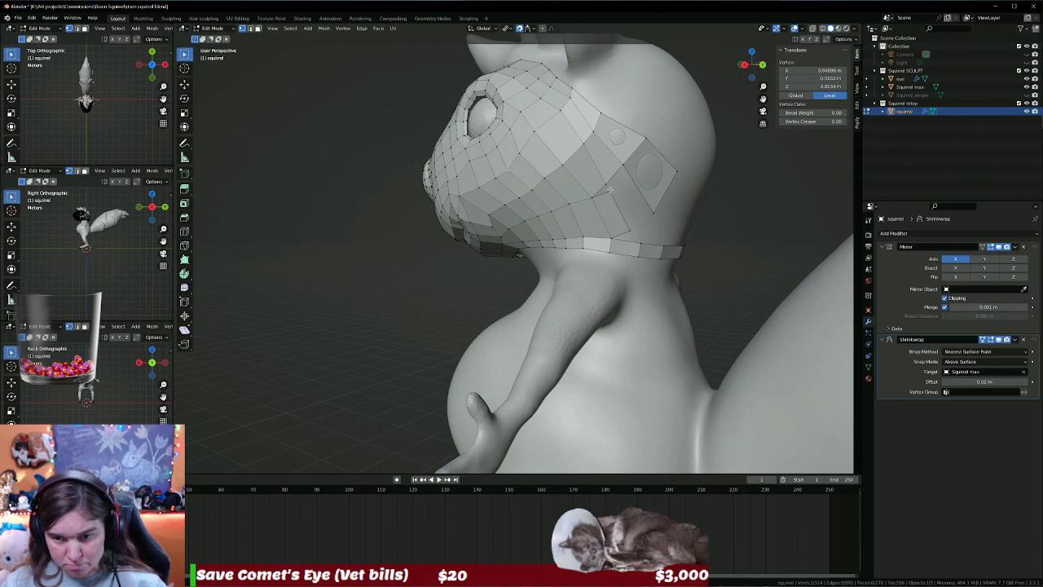
left_click(604, 186, "shift")
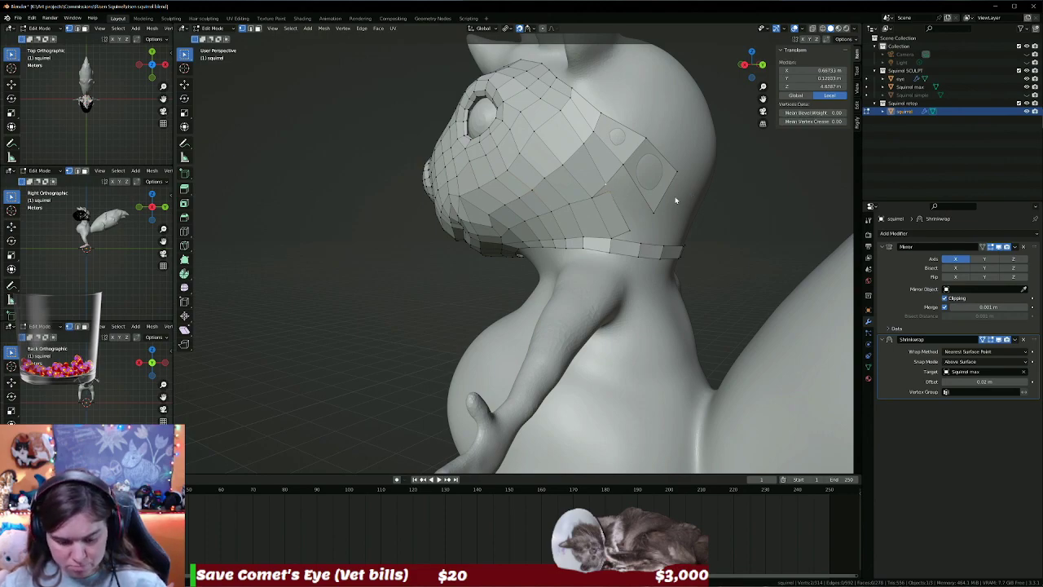
key("m")
left_click(650, 189)
left_click(634, 210, "shift")
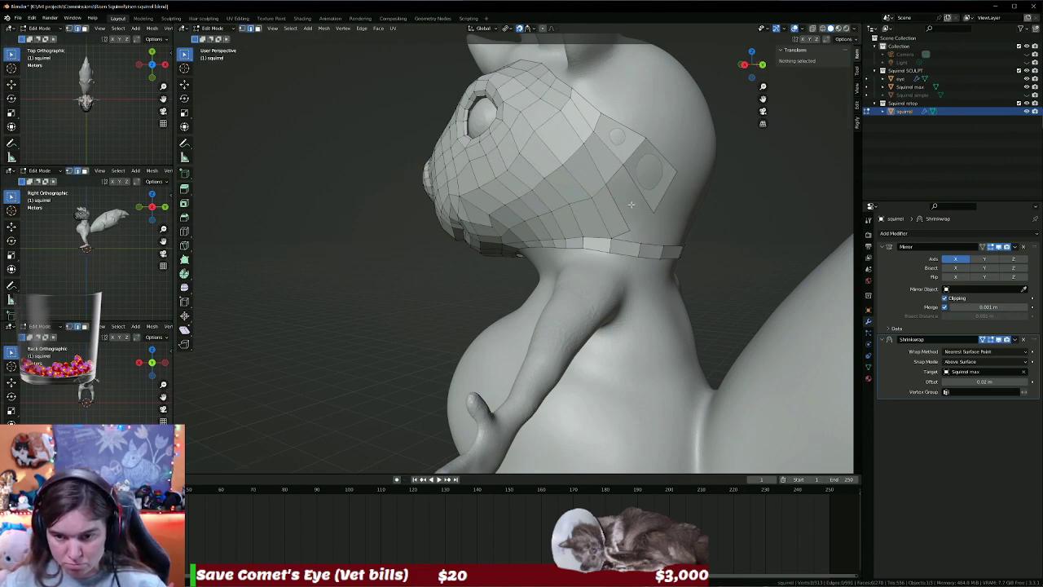
left_click(626, 200, "shift")
left_click(641, 190, "shift")
left_click(659, 196, "shift")
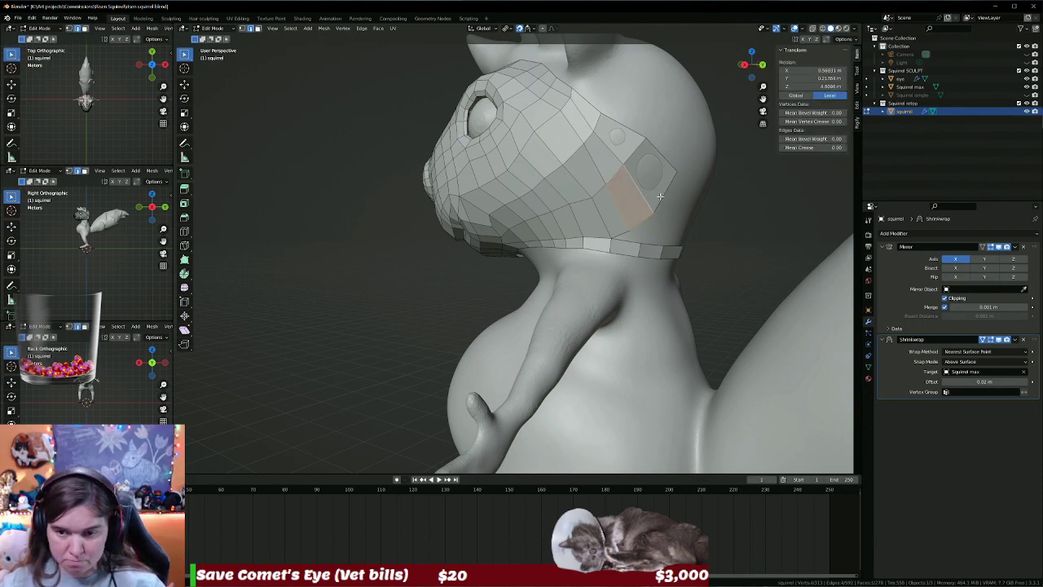
Drag the side patch's vertices across the skull so the patch follows the head's curve.
left_click_drag(668, 210, 653, 189)
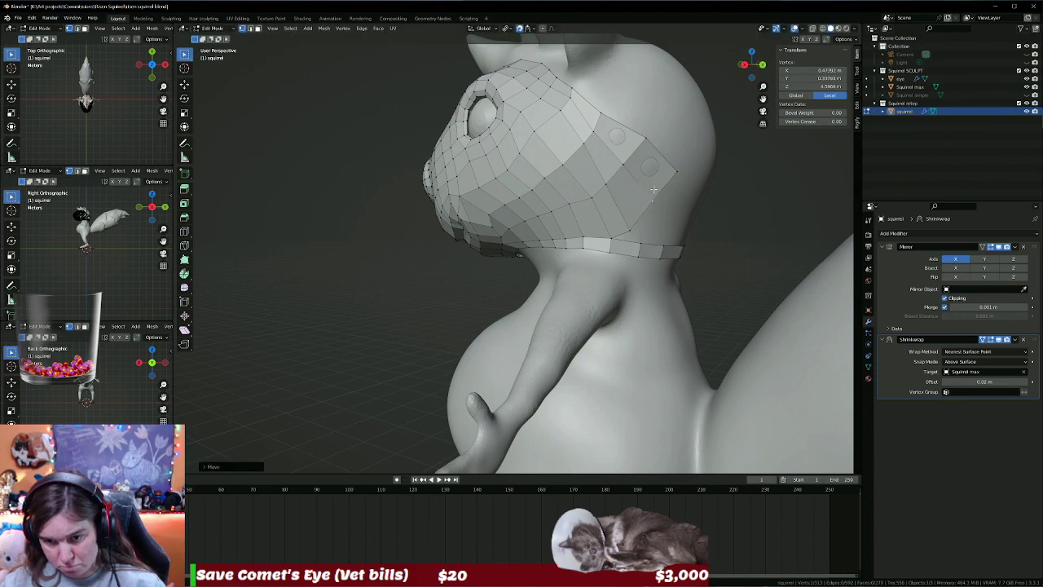
mouse_move(655, 137)
left_mouse_down()
mouse_move(604, 103)
mouse_move(601, 128)
left_mouse_up()
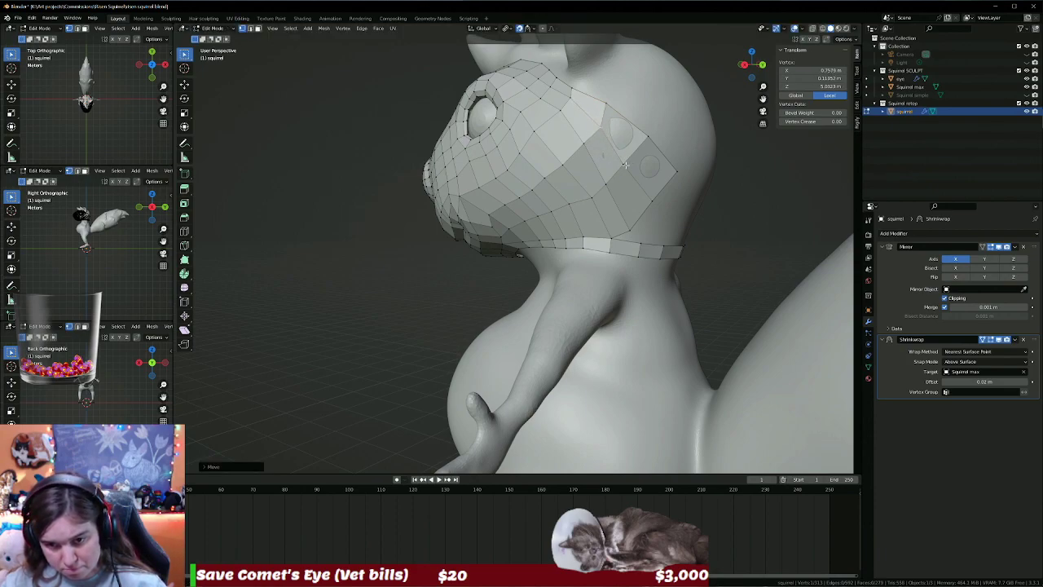
left_click_drag(625, 165, 629, 156)
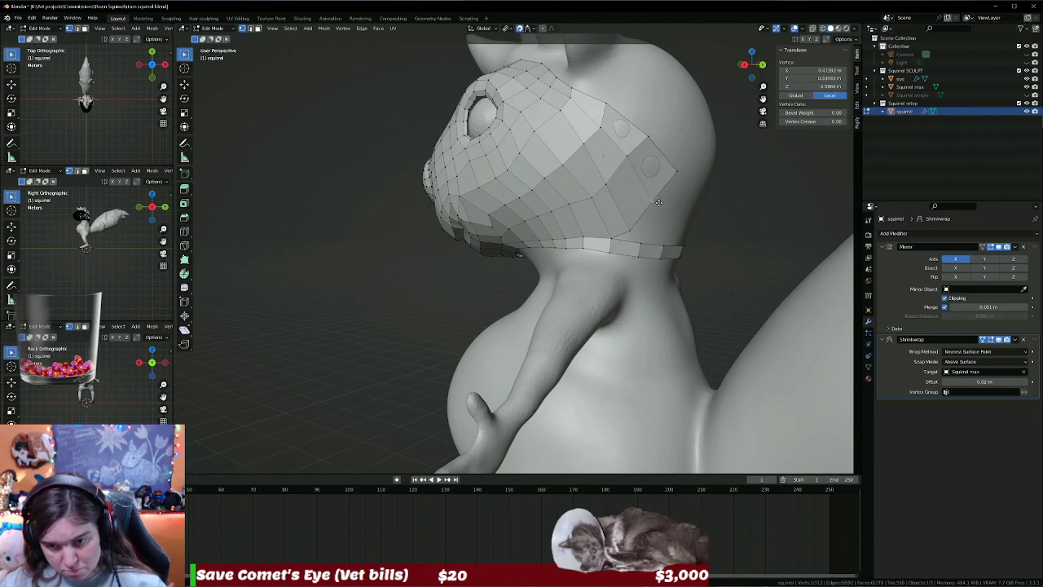
mouse_move(656, 199)
left_mouse_down()
mouse_move(693, 163)
mouse_move(669, 156)
mouse_move(636, 212)
mouse_move(614, 168)
left_mouse_up()
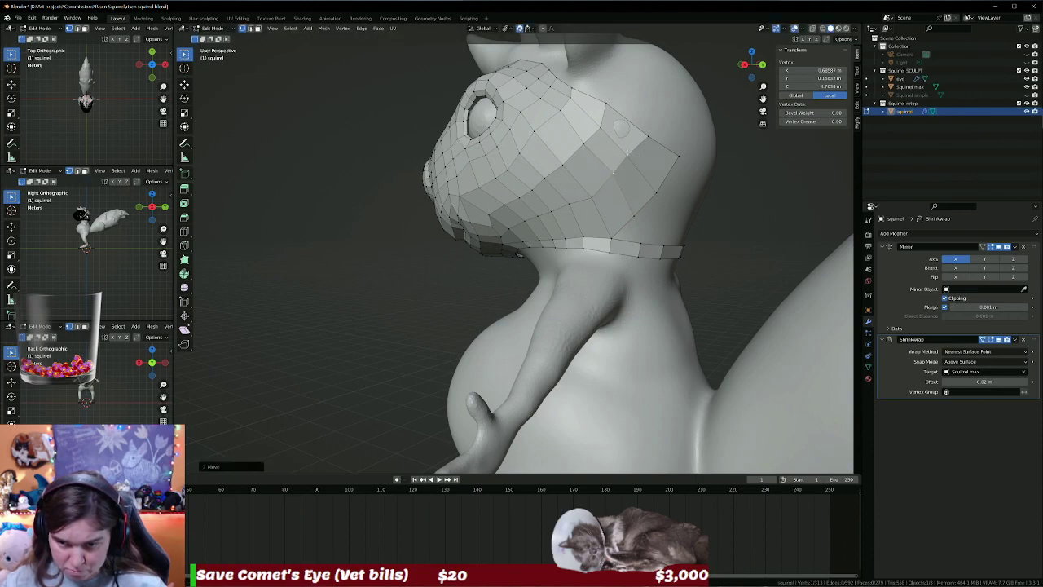
mouse_move(600, 126)
left_mouse_down()
mouse_move(606, 105)
mouse_move(625, 109)
left_mouse_up()
left_click_drag(574, 87, 557, 68)
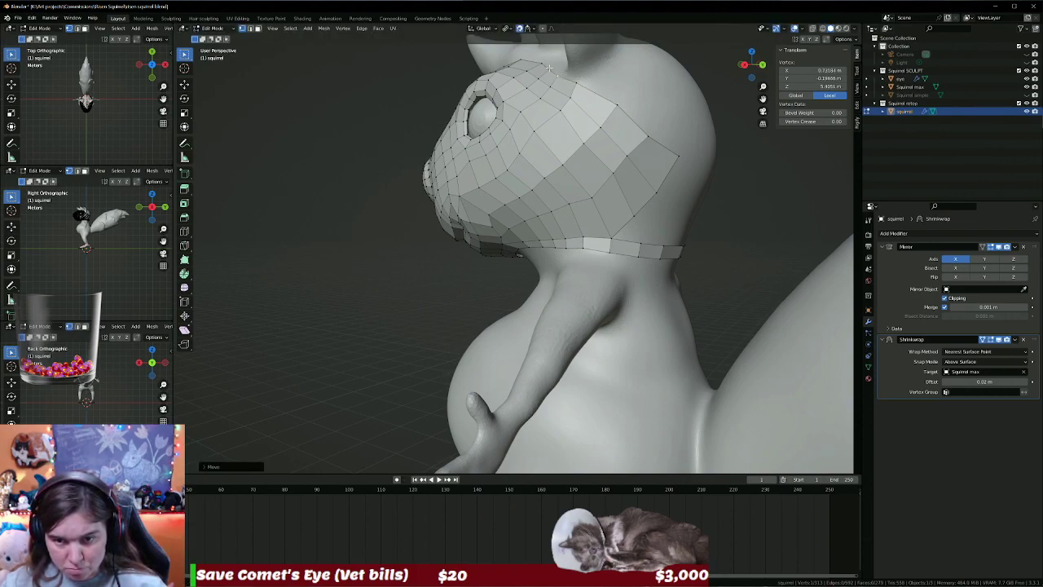
Stretch the top and rear-border vertices toward the back of the head, evening the quads above the neck ring.
left_click(654, 130)
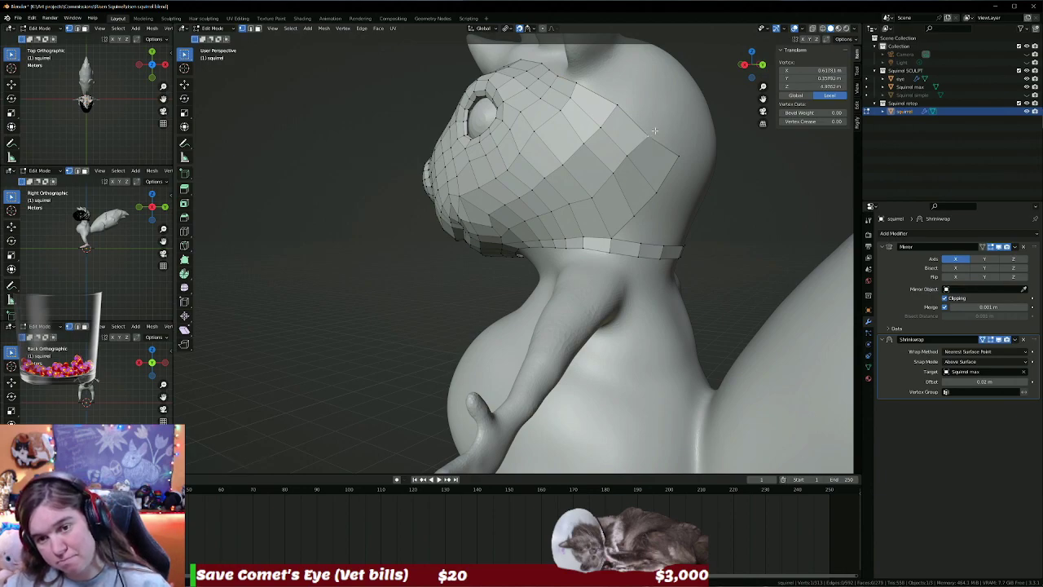
mouse_move(654, 131)
left_mouse_down()
mouse_move(674, 137)
mouse_move(689, 169)
mouse_move(658, 188)
left_mouse_up()
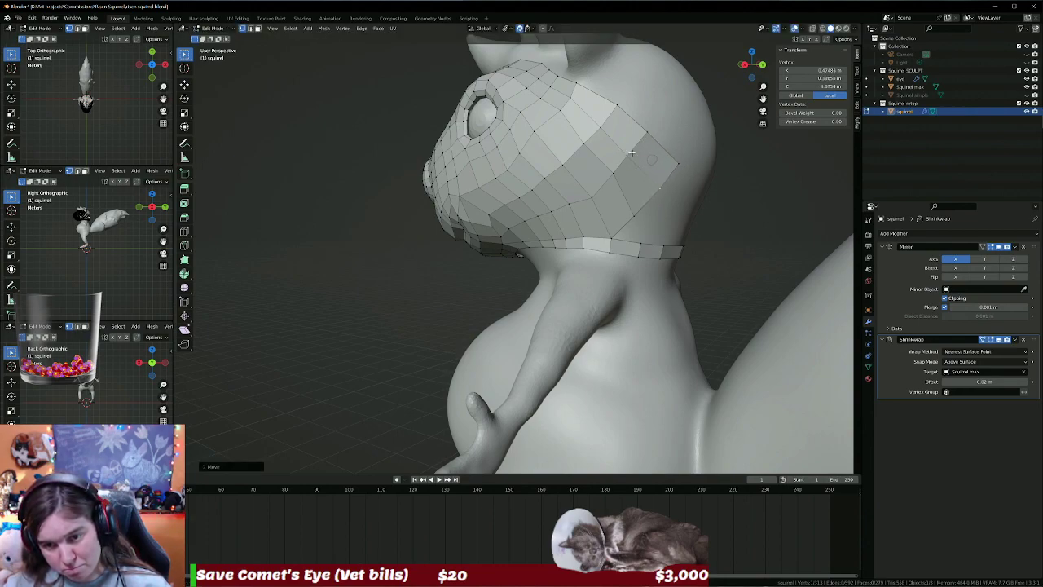
left_click_drag(630, 153, 629, 155)
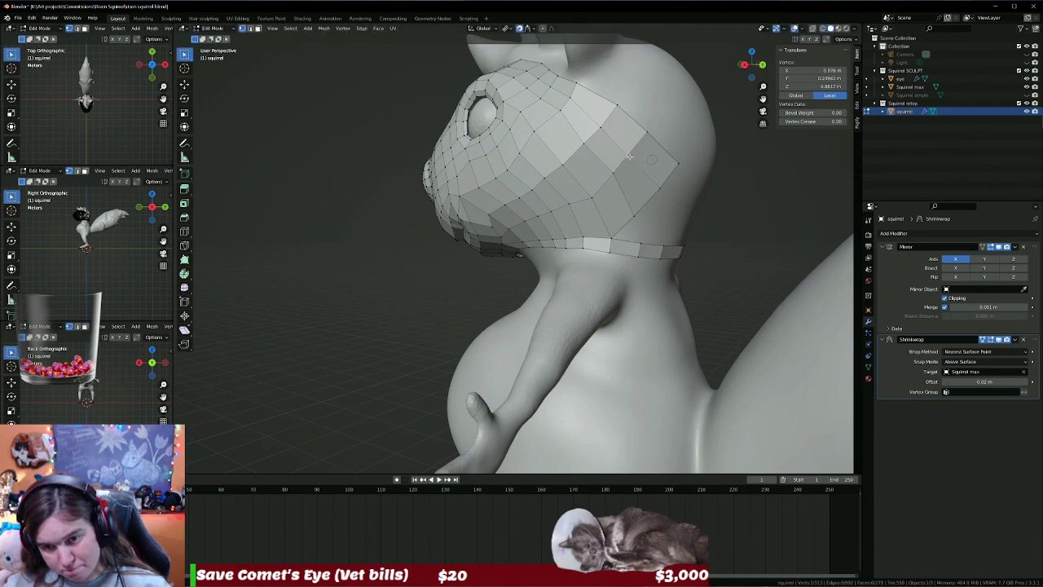
left_click_drag(649, 131, 630, 157)
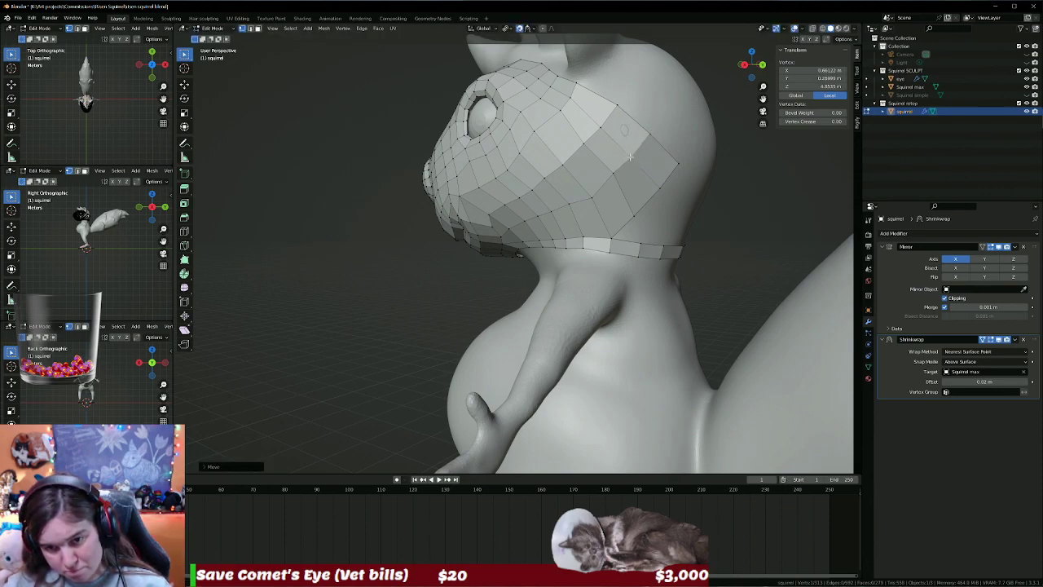
left_click_drag(617, 106, 621, 106)
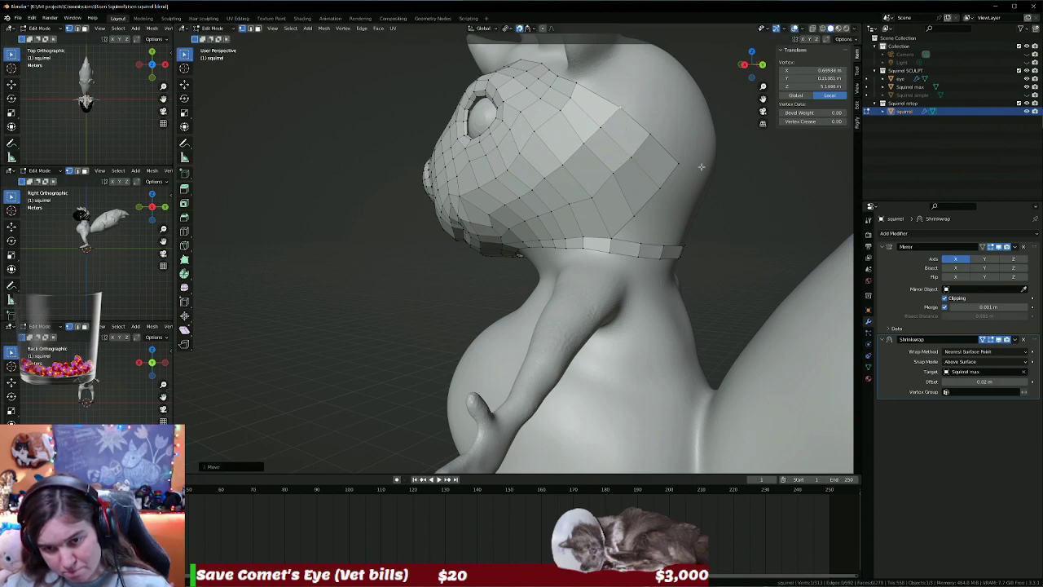
left_click(619, 218)
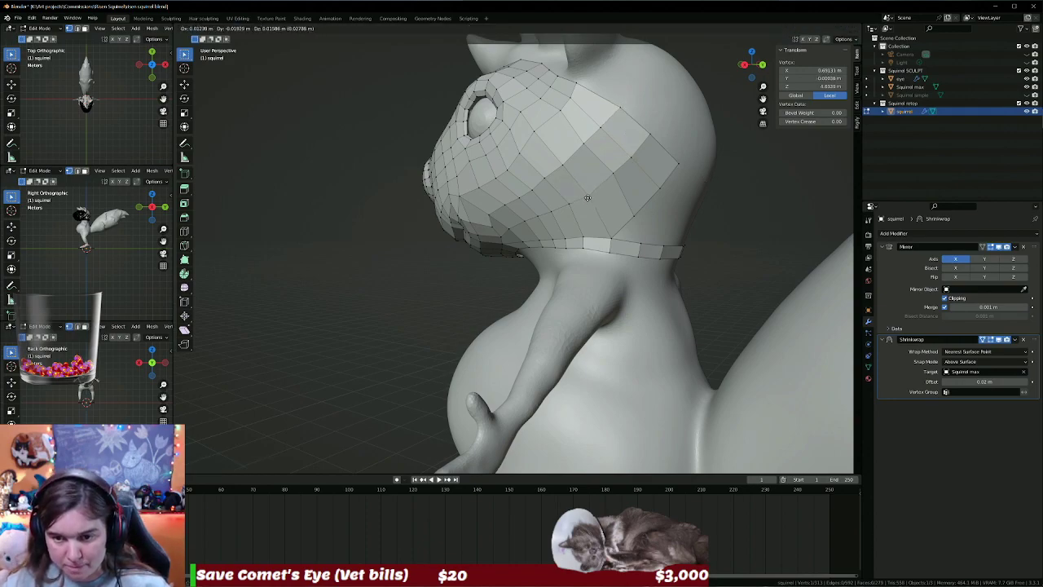
left_click(642, 222)
mouse_move(680, 231)
middle_mouse_down()
mouse_move(653, 215)
mouse_move(680, 168)
mouse_move(604, 133)
mouse_move(660, 115)
middle_mouse_up()
Extrude the patch's top-edge faces backward into a new row over the back of the head.
left_click(604, 133, "shift")
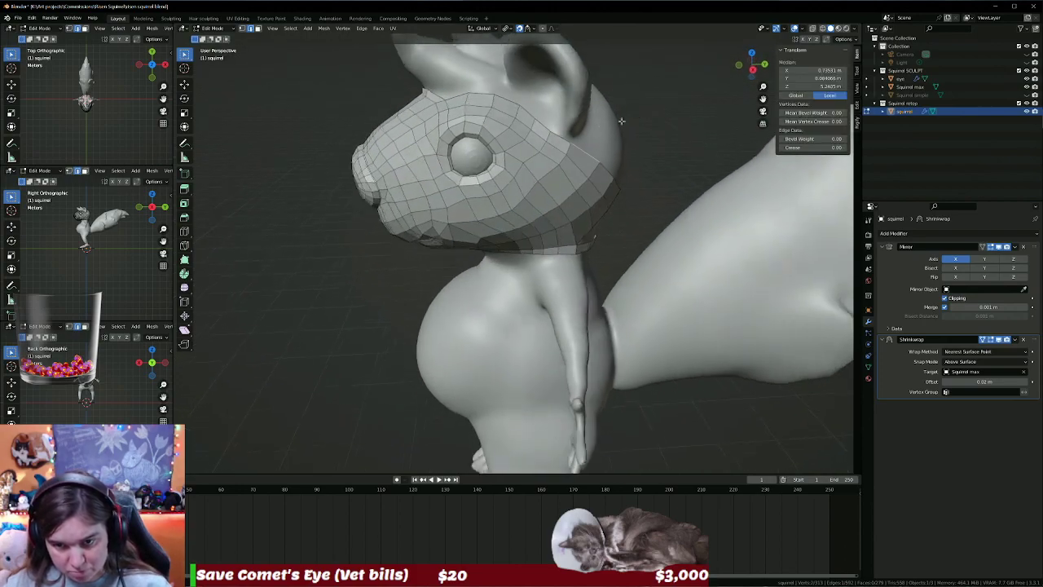
key("g")
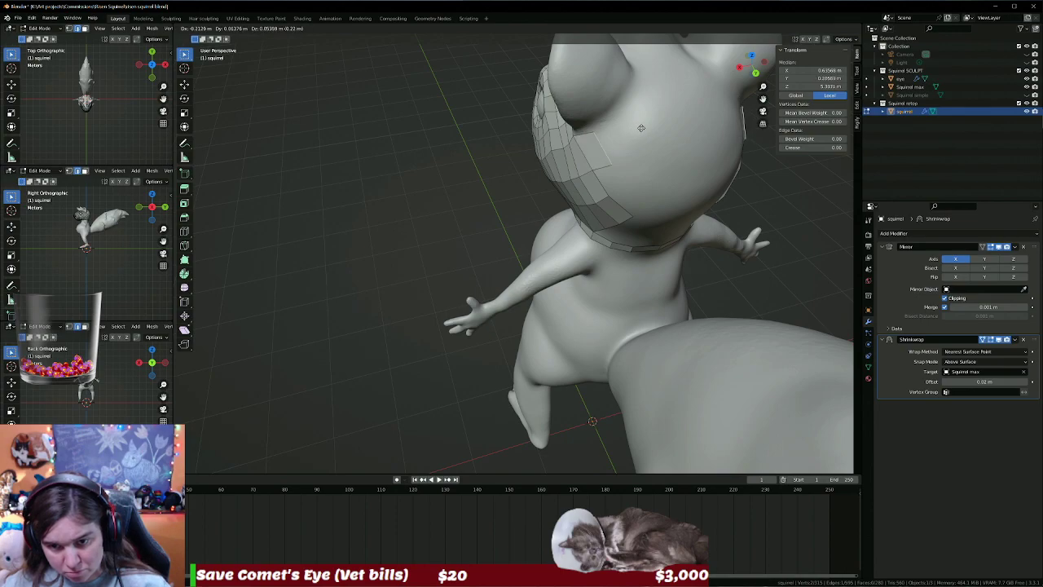
left_click(648, 123)
key("e")
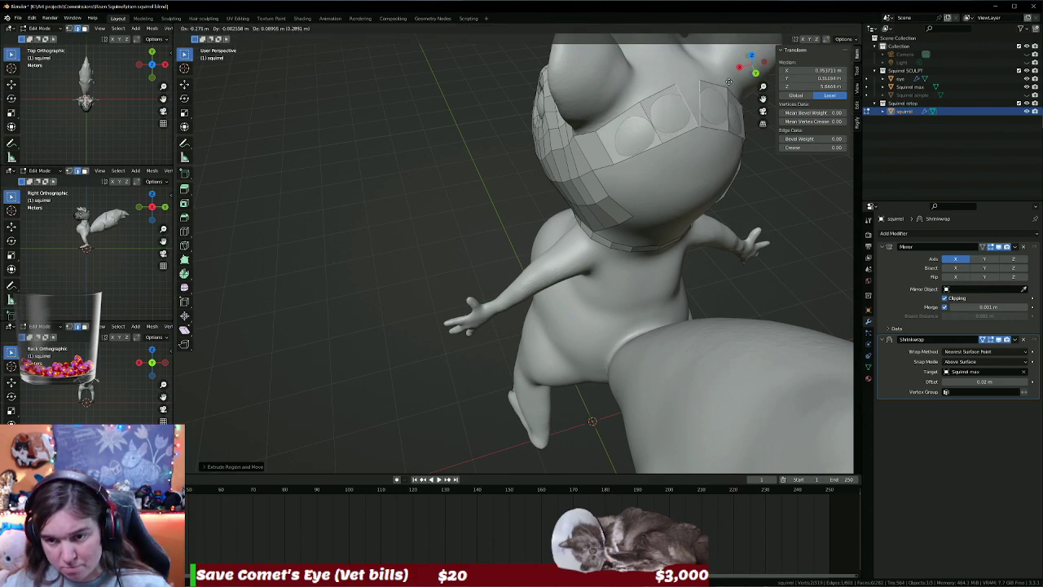
left_click(763, 85)
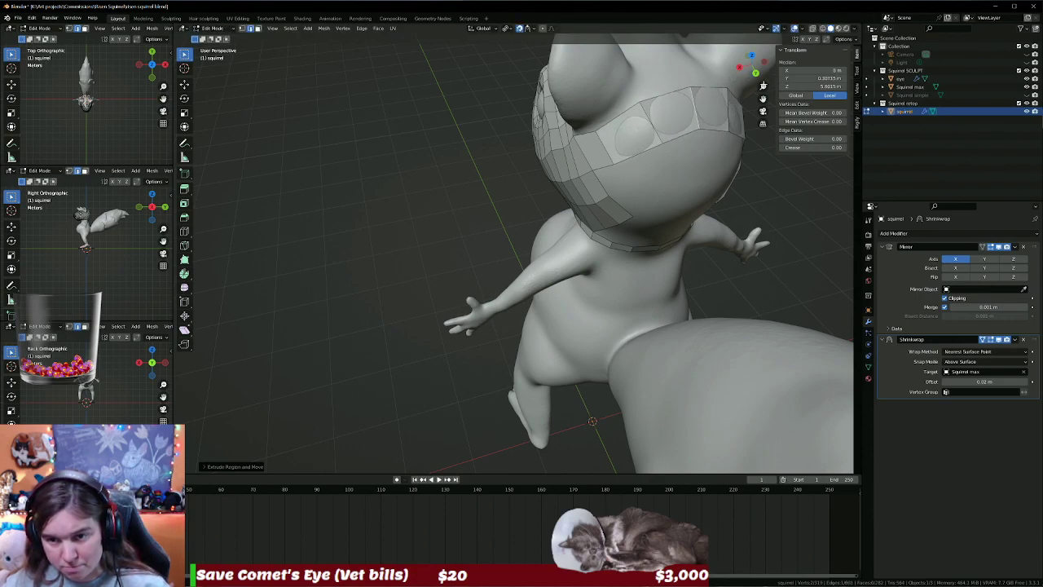
middle_click_drag(660, 160, 641, 145)
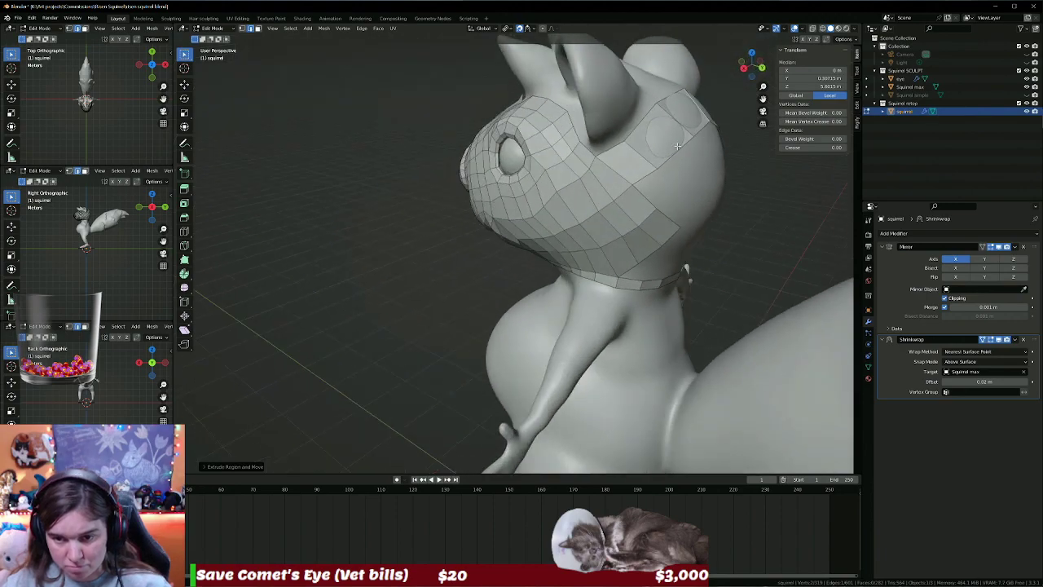
Grab-move the new row's vertices, including the centre-line vertex, onto the skull near the ear.
left_click(626, 141)
key("g")
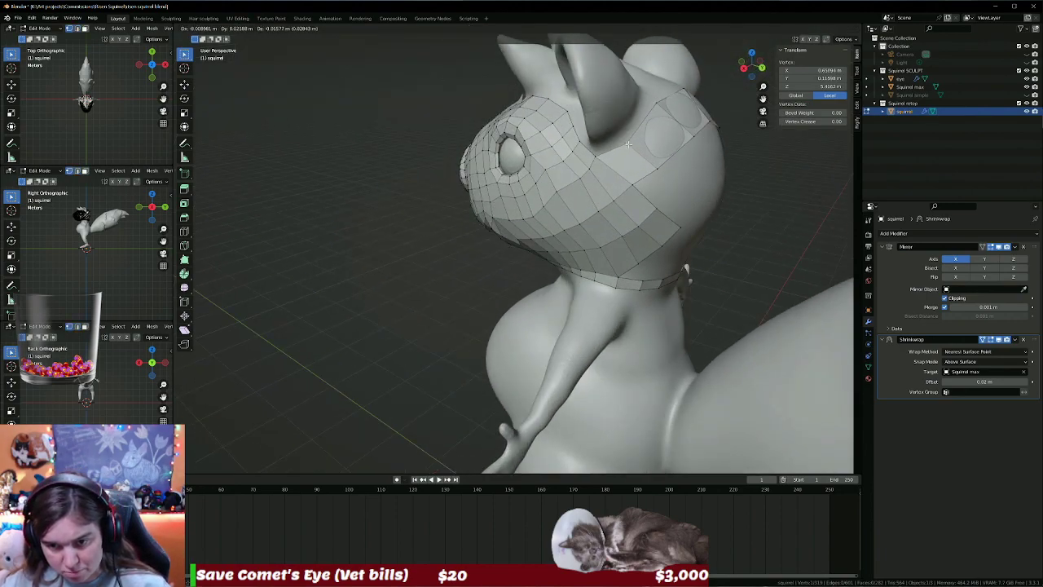
left_click(663, 114)
key("g")
left_click(666, 113)
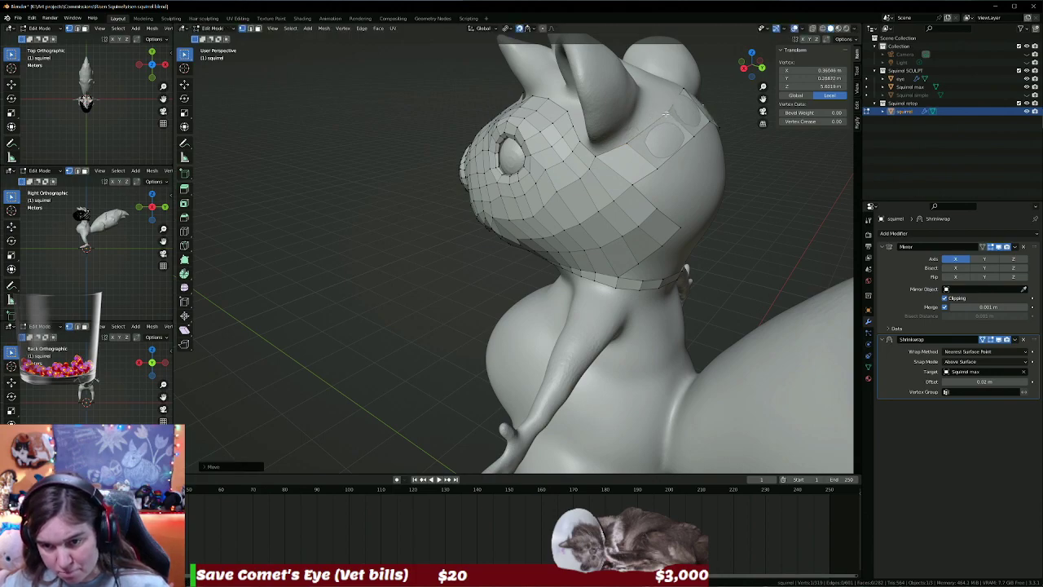
left_click(685, 86)
key("g")
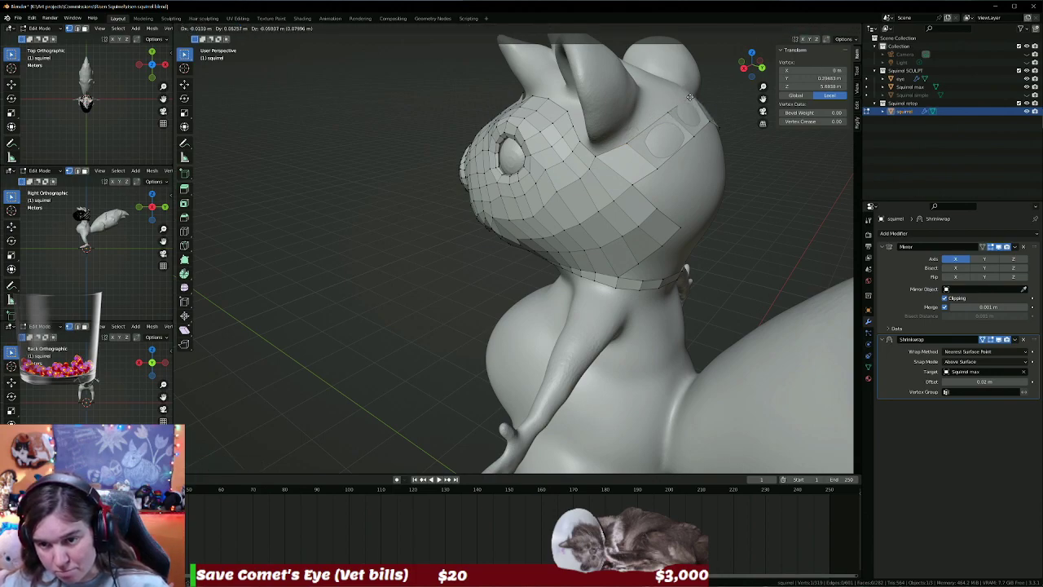
left_click(696, 140)
middle_click_drag(696, 140, 649, 149)
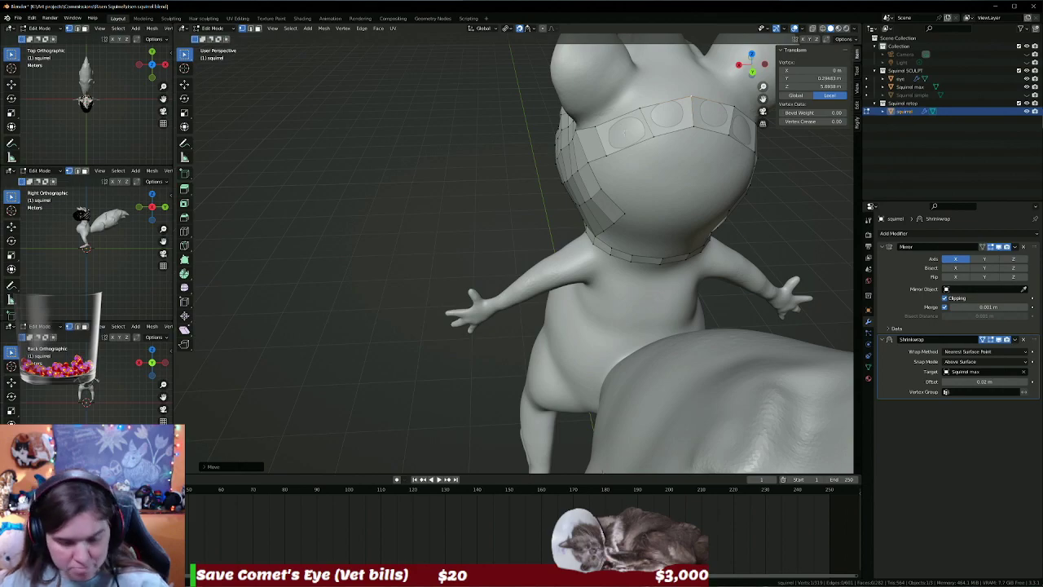
Add a centred loop cut through the back-of-head strip.
left_click(619, 120)
right_click(619, 122)
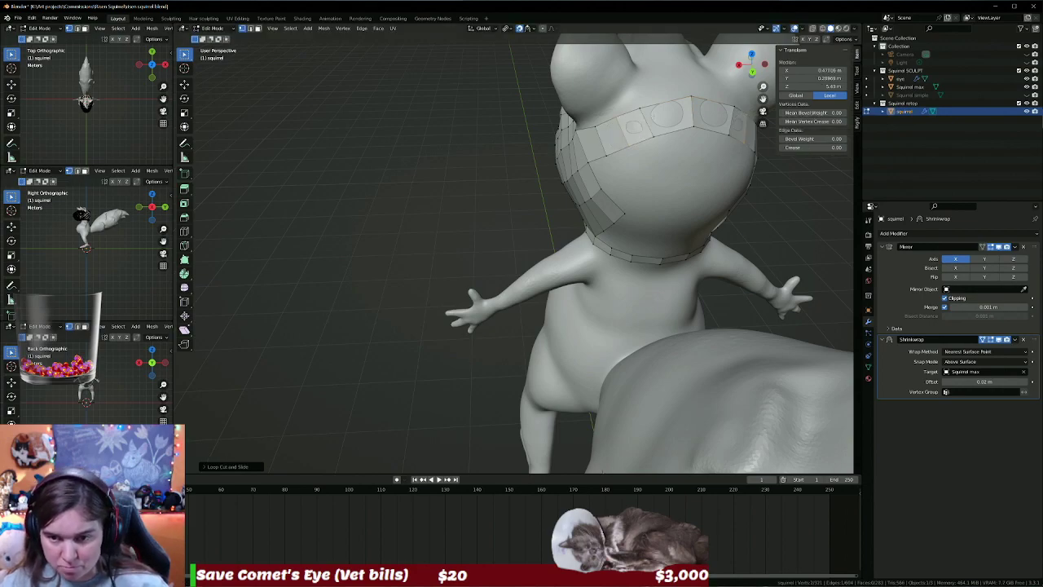
left_click(667, 104)
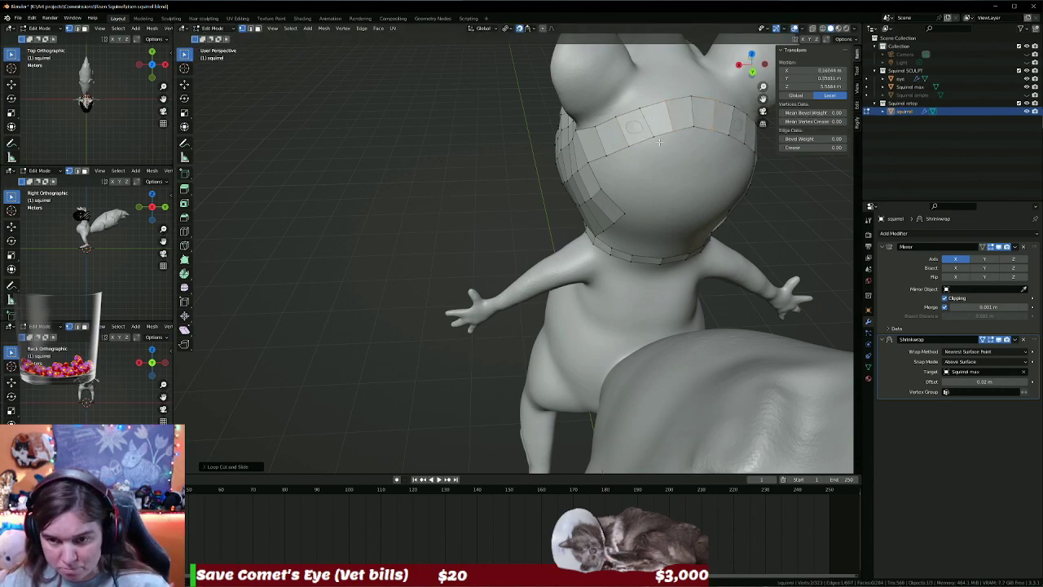
mouse_move(659, 142)
middle_mouse_down()
mouse_move(517, 288)
mouse_move(477, 353)
middle_mouse_up()
Fit the new loop's vertices to the skull, then select the vertices along the patch edge.
mouse_move(537, 253)
left_mouse_down()
mouse_move(522, 261)
mouse_move(548, 287)
mouse_move(489, 326)
left_mouse_up()
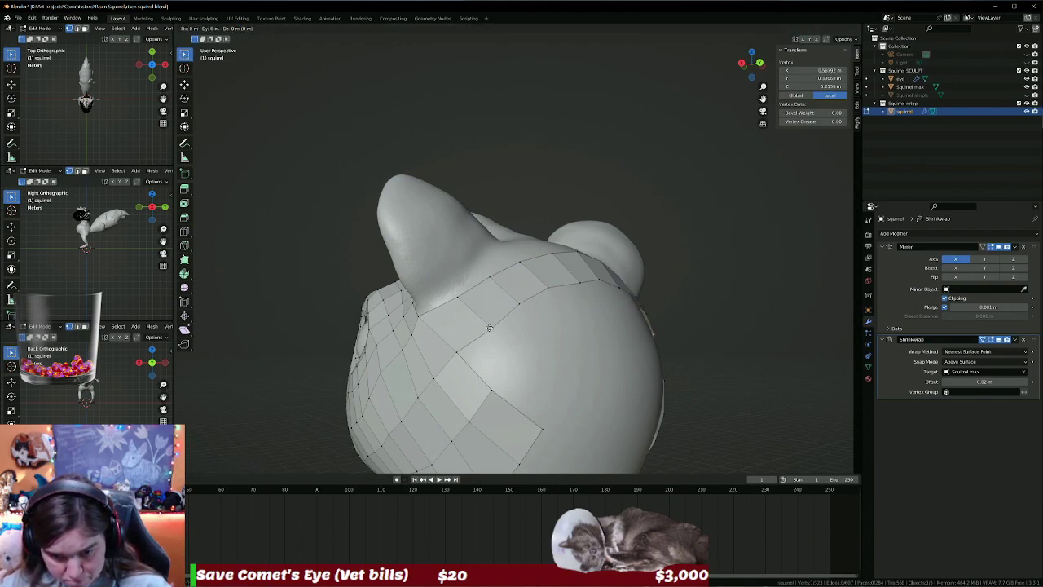
mouse_move(489, 327)
middle_mouse_down()
mouse_move(546, 392)
mouse_move(556, 160)
middle_mouse_up()
left_click_drag(555, 160, 558, 157)
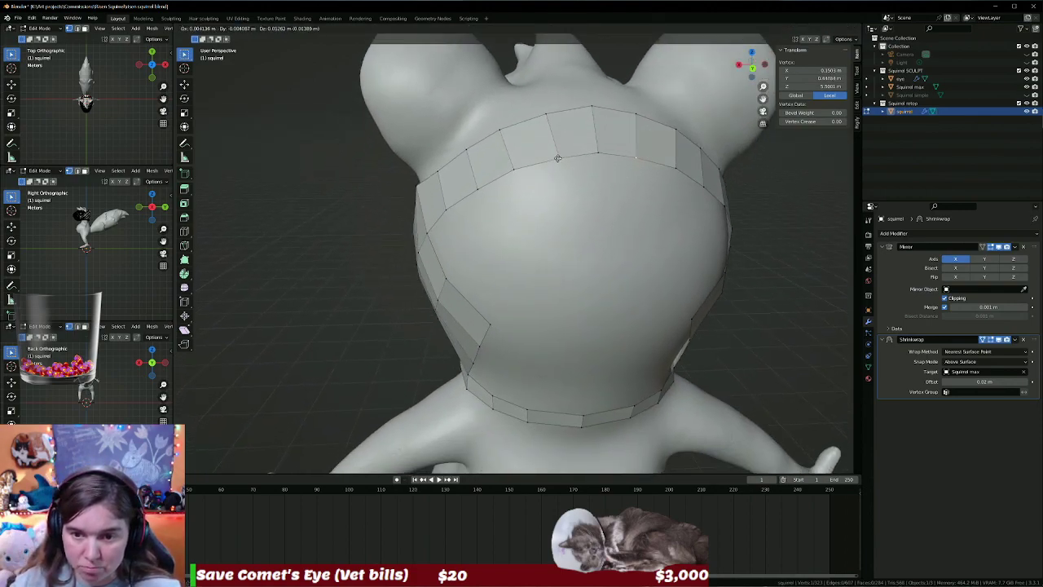
left_click(558, 157)
mouse_move(557, 157)
middle_mouse_down()
mouse_move(581, 242)
mouse_move(553, 253)
middle_mouse_up()
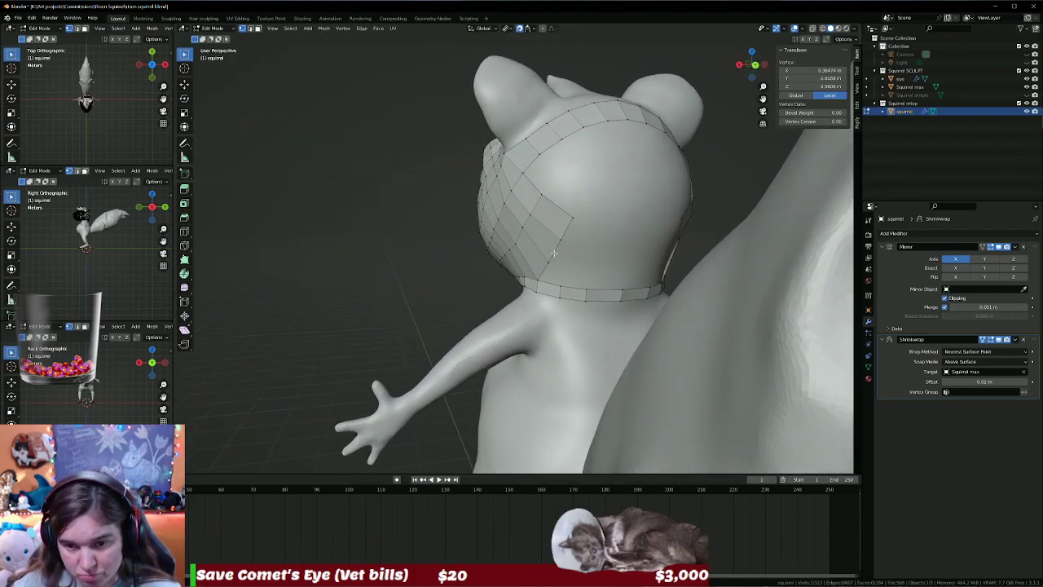
left_click(554, 253, "shift")
left_click(553, 199, "shift")
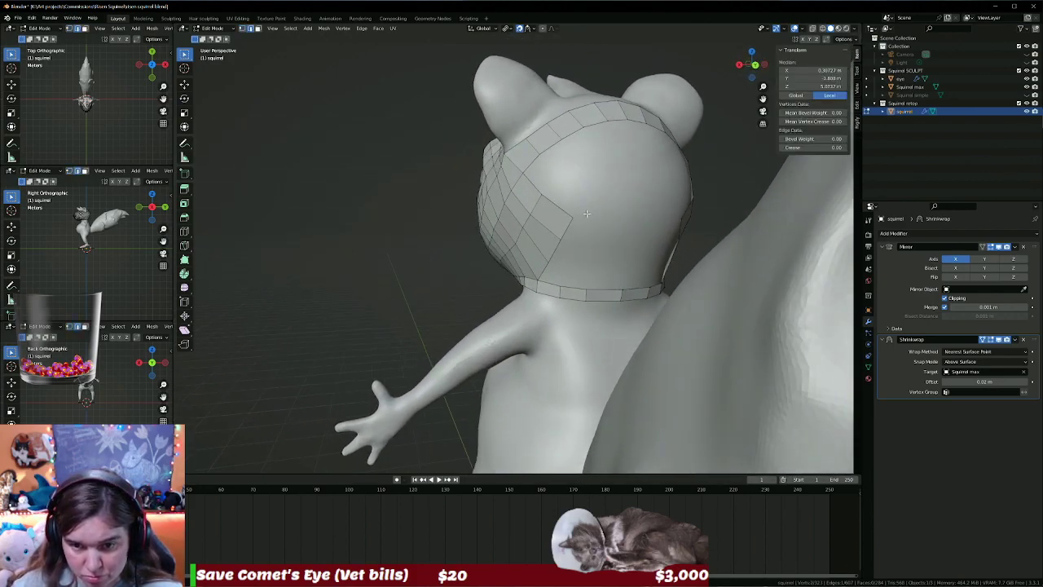
Extrude the selected boundary faces up into a new row higher on the head.
key("e")
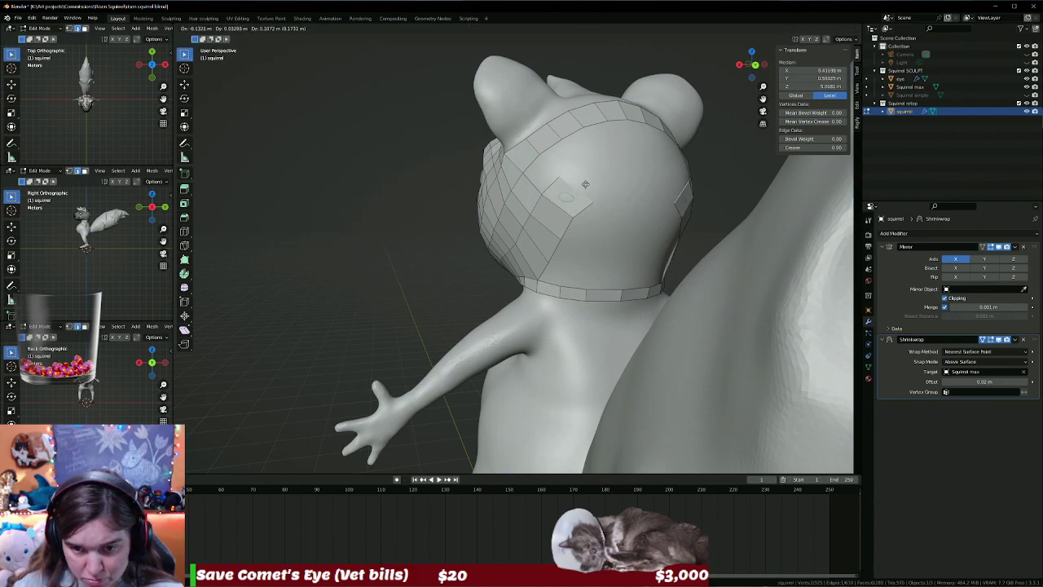
left_click(588, 179)
key("g")
left_click(601, 171)
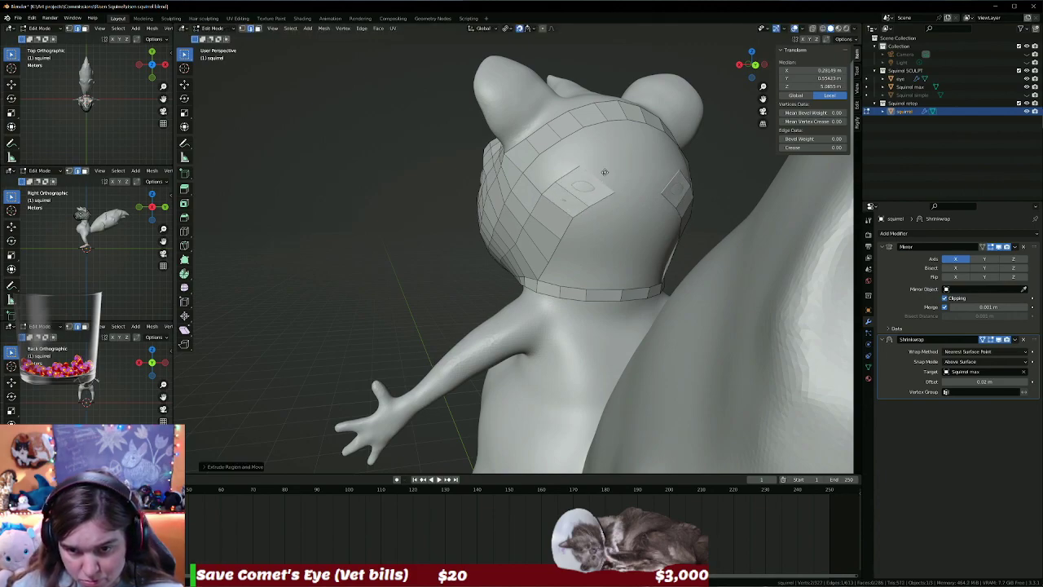
mouse_move(625, 164)
middle_mouse_down()
mouse_move(619, 174)
mouse_move(667, 190)
middle_mouse_up()
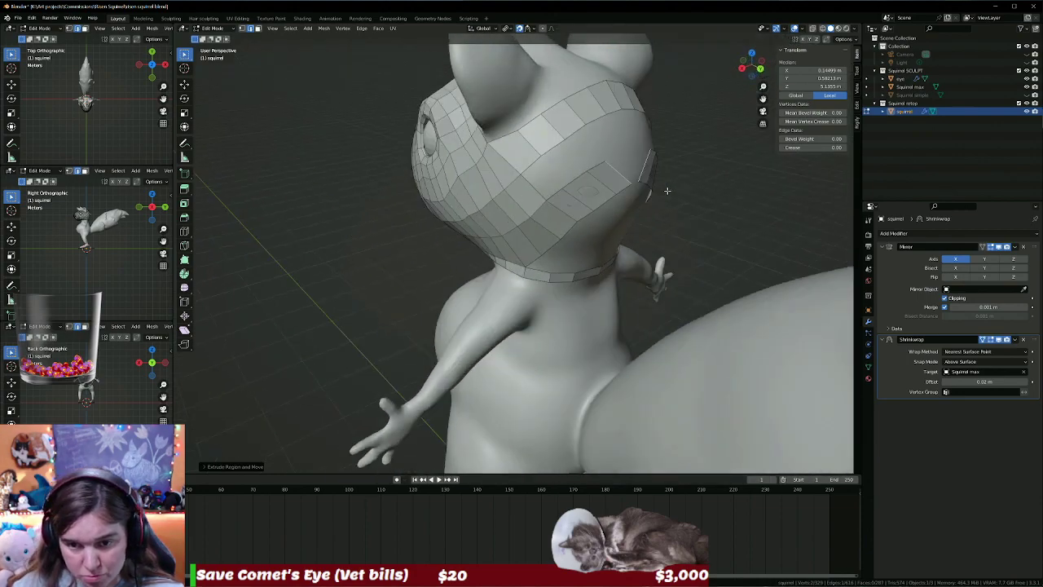
left_click(552, 192)
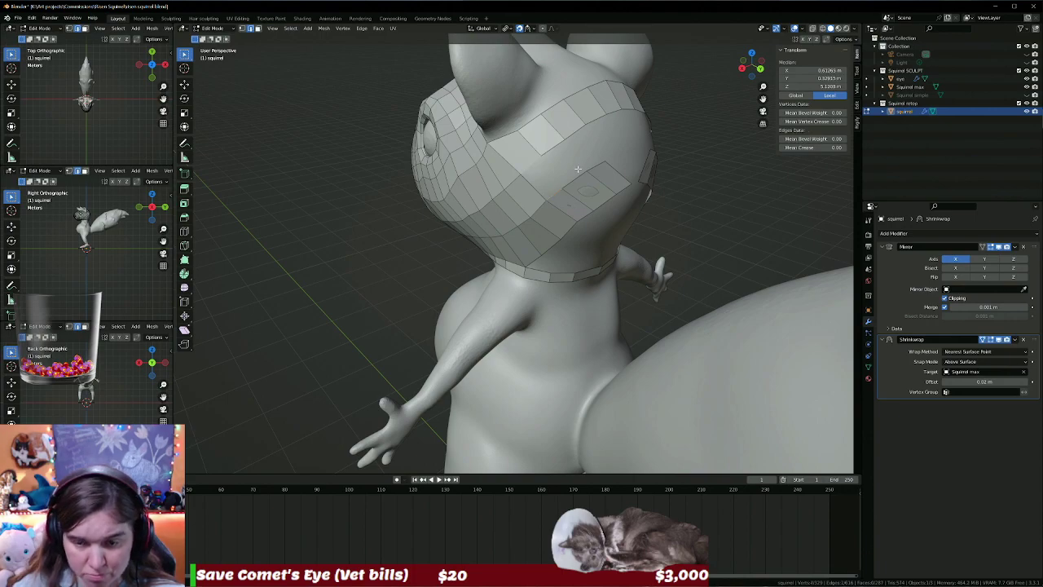
left_click(541, 173)
left_click(553, 146)
left_click(553, 146)
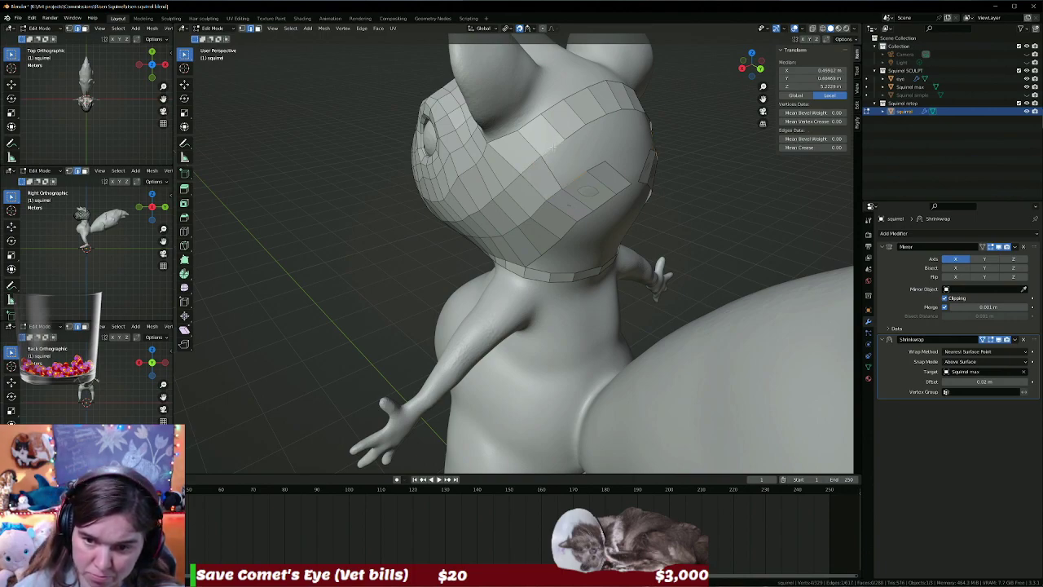
left_click(601, 162)
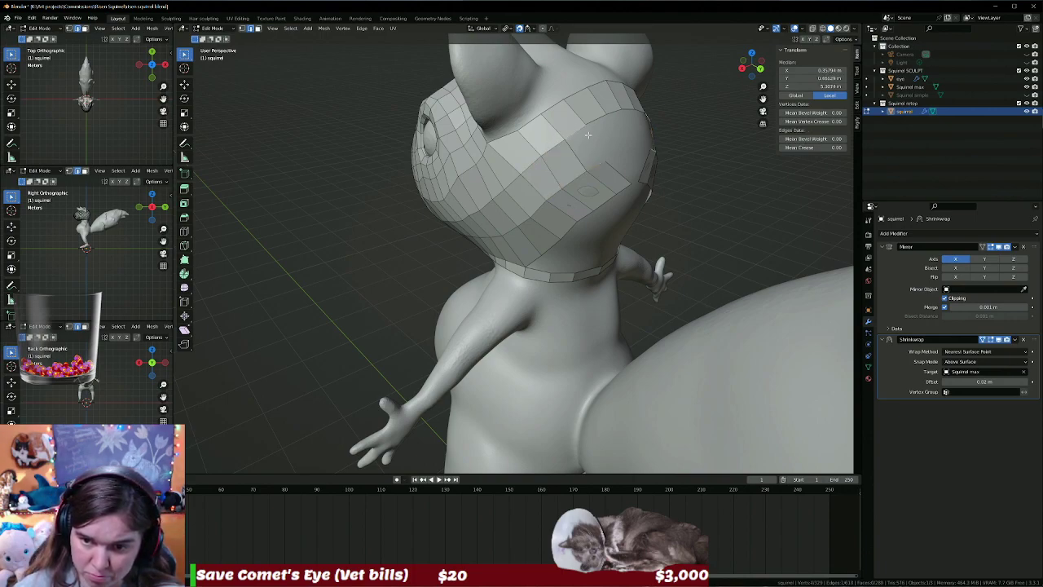
left_click(580, 151)
mouse_move(580, 151)
middle_mouse_down()
mouse_move(596, 140)
mouse_move(568, 226)
middle_mouse_up()
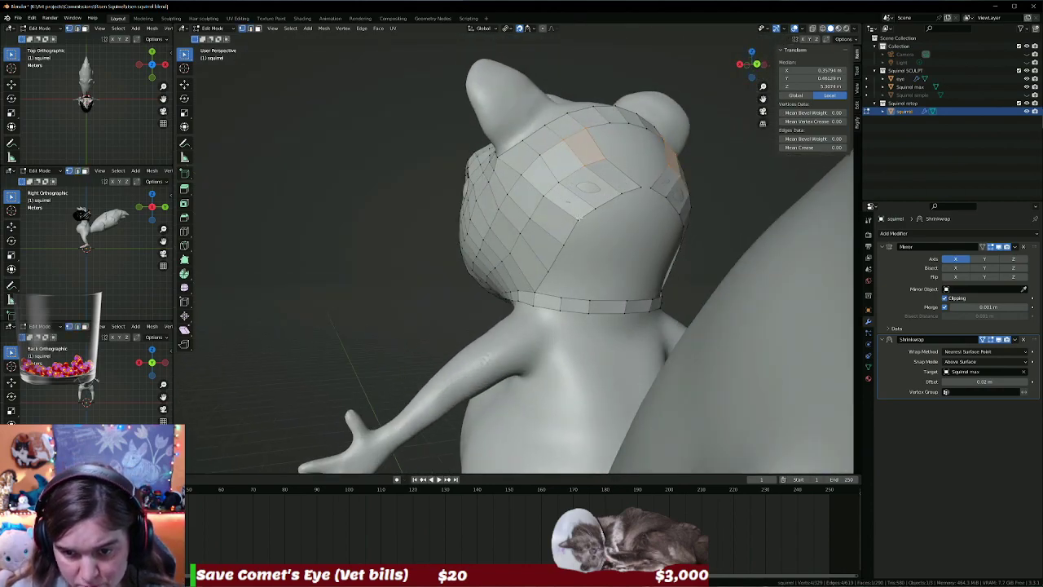
Move the new row's vertices one by one onto the skull near the ear.
left_click(578, 217)
key("g")
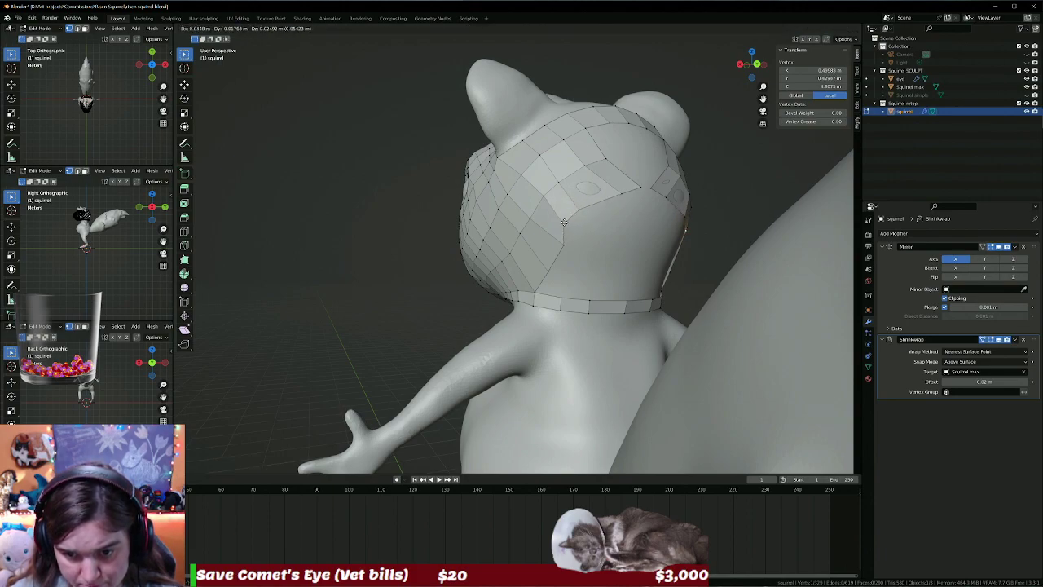
left_click(563, 224)
key("g")
left_click(548, 274)
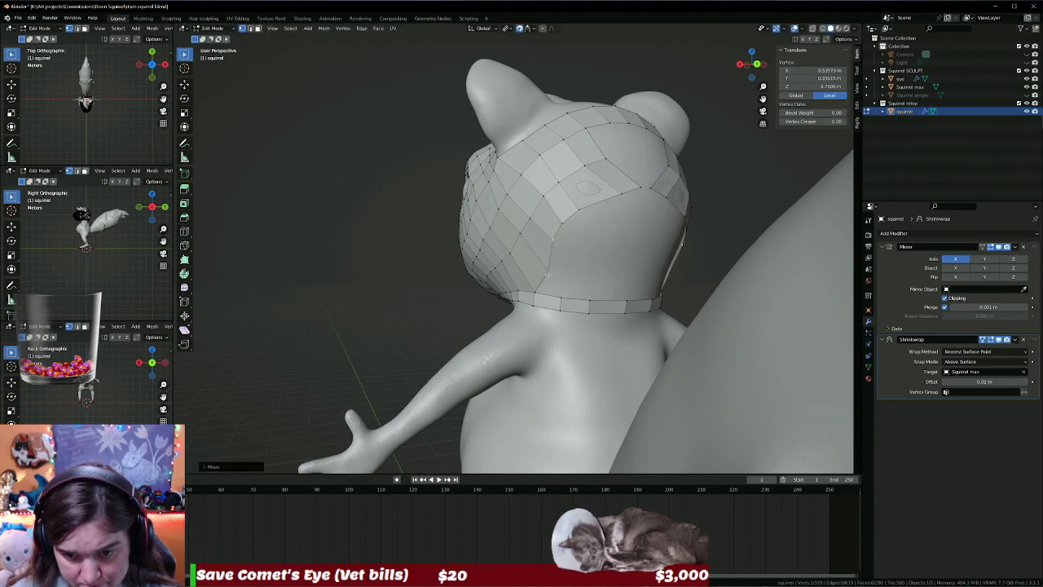
key("g")
left_click(548, 251)
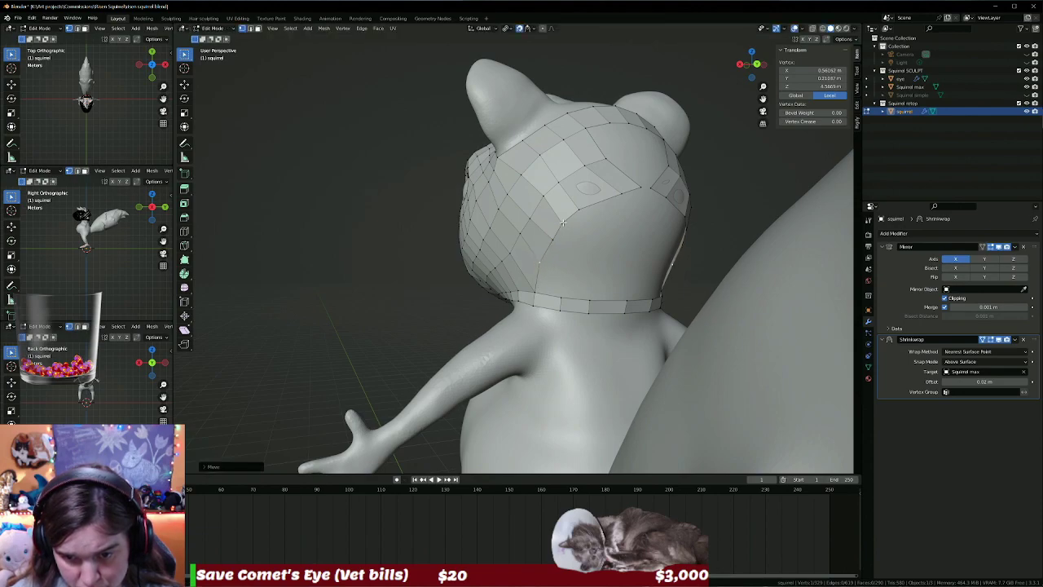
key("g")
left_click(619, 194)
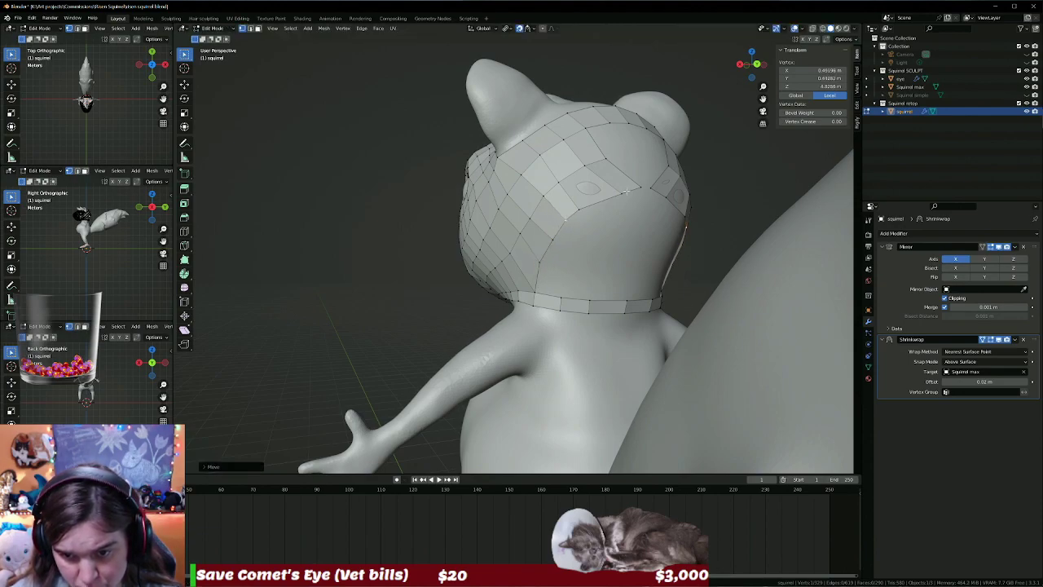
key("g")
left_click(600, 190)
key("g")
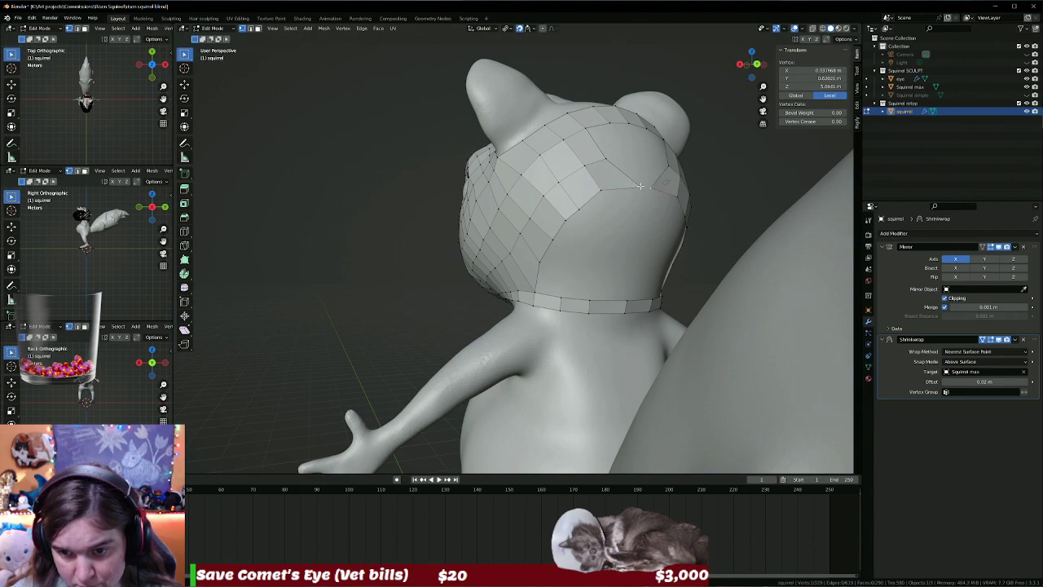
left_click(613, 187)
middle_click_drag(613, 186, 559, 57)
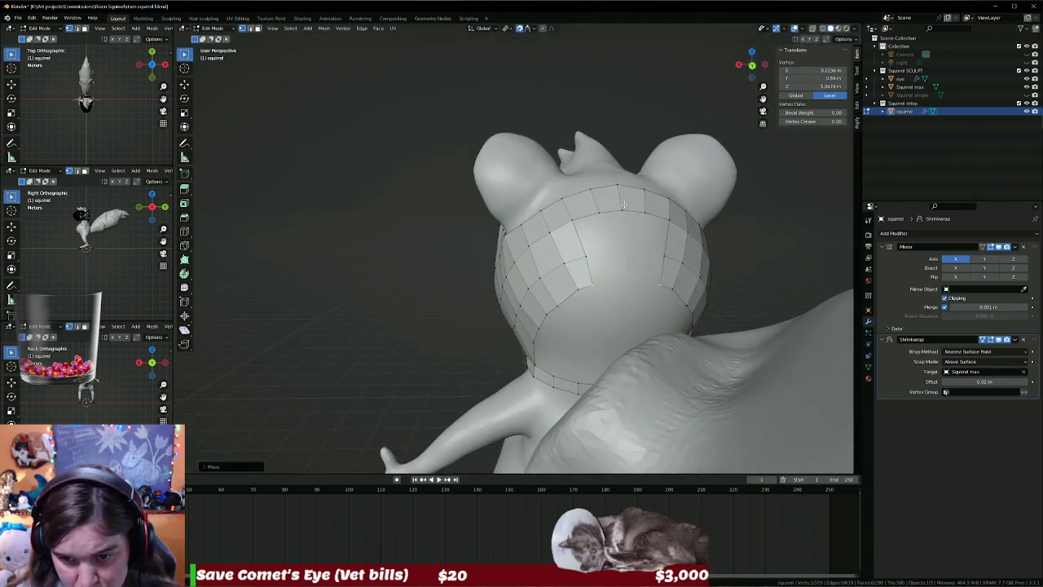
Extrude the back-of-head bottom row down toward the neck.
left_click(592, 218)
left_click(615, 212)
middle_click_drag(626, 236, 636, 306)
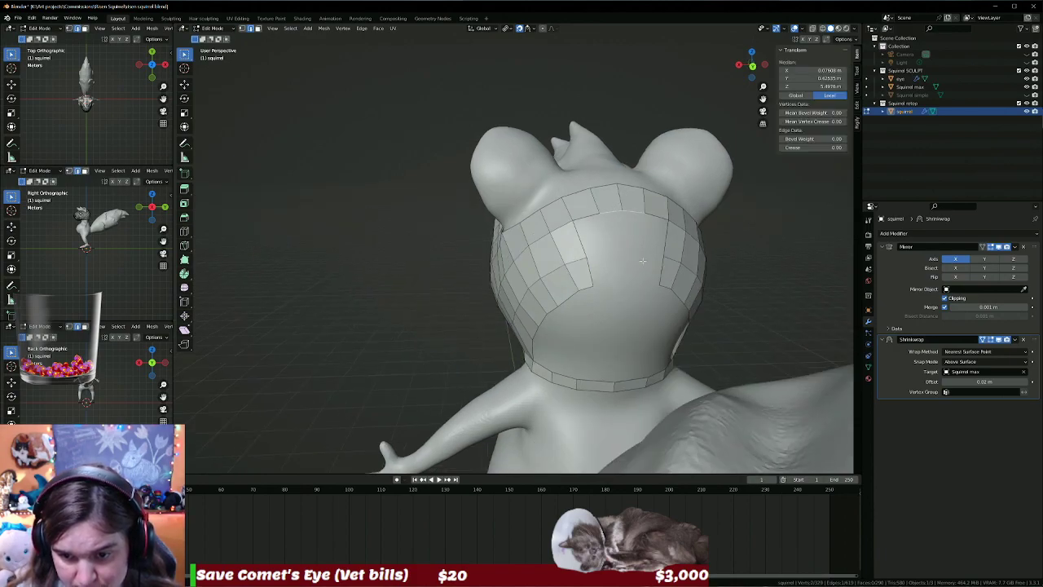
key("g")
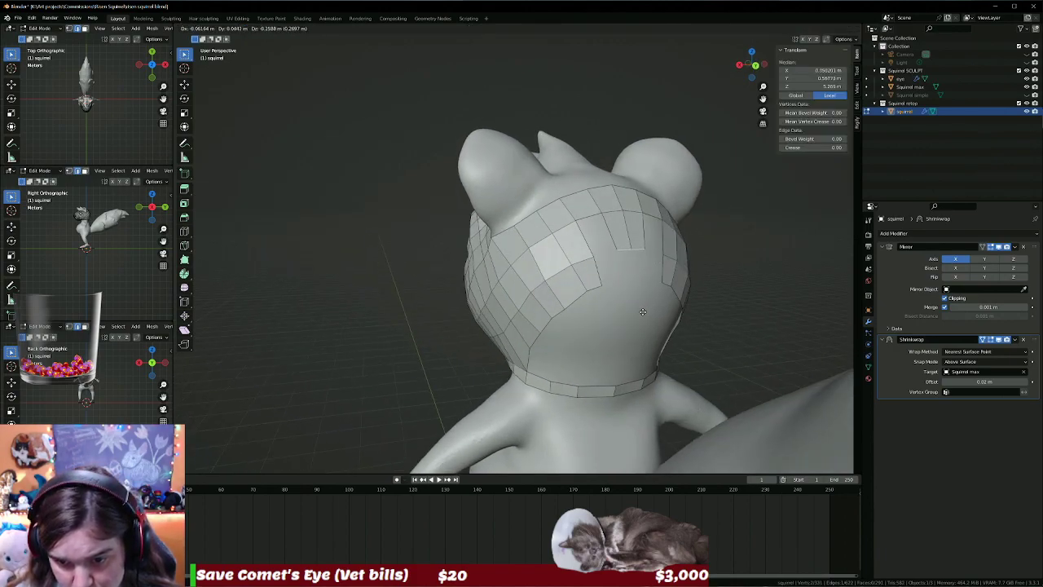
left_click(641, 318)
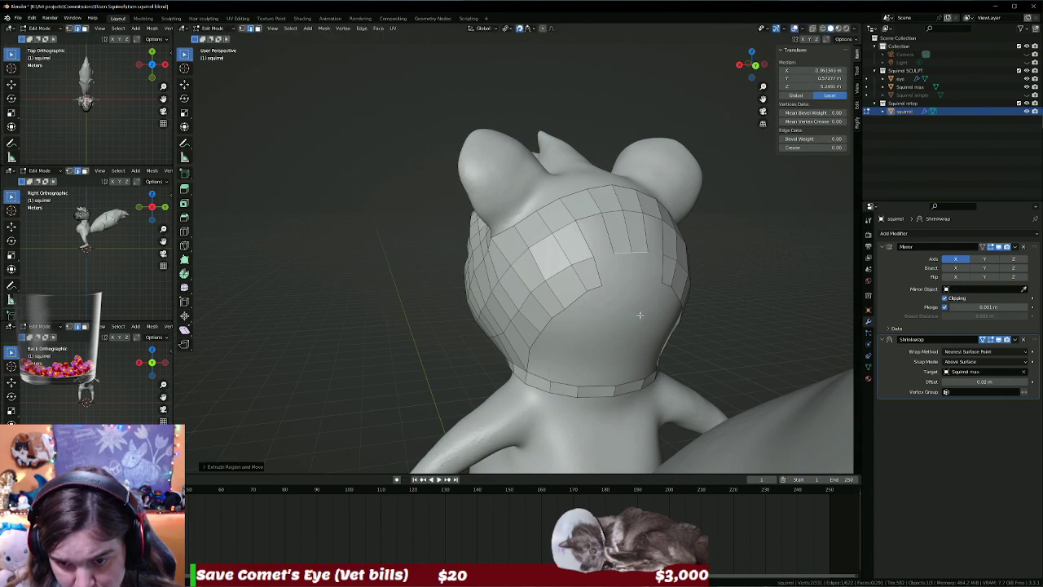
key("e")
left_click(644, 325)
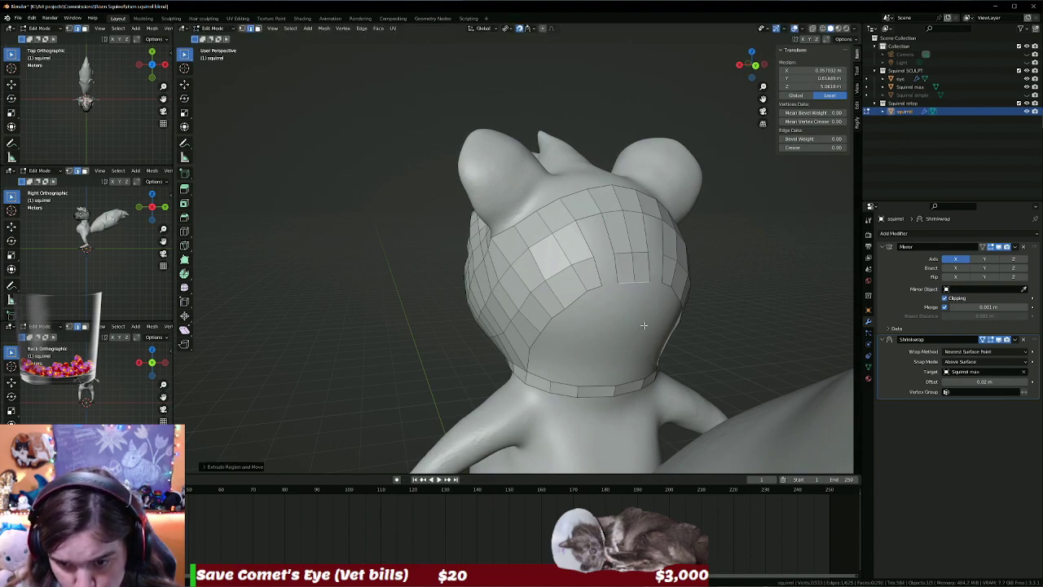
Dissolve one extra vertical edge loop on the back of the head with Ctrl+X.
left_click(612, 274)
left_click(595, 278)
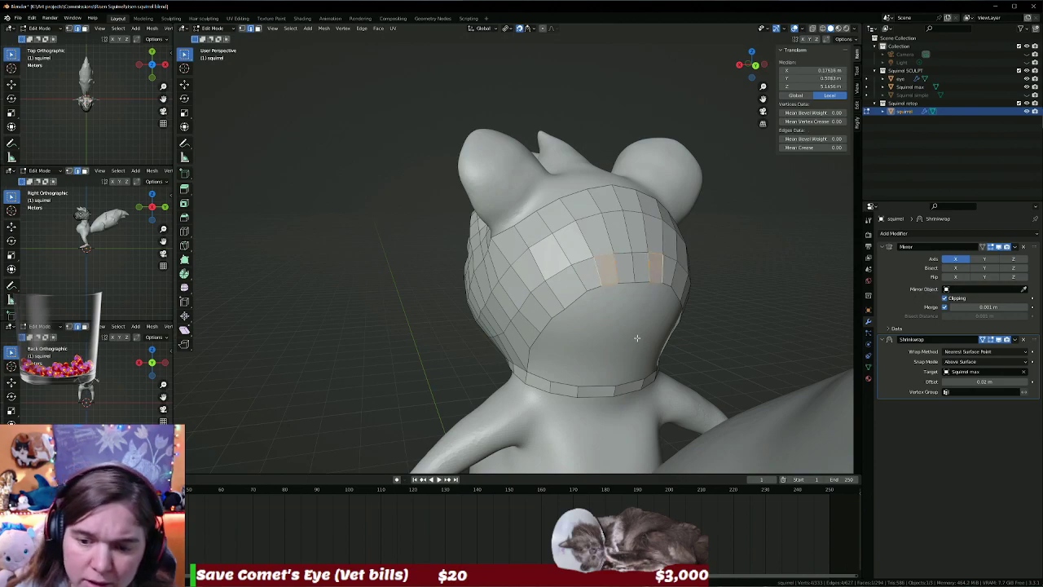
mouse_move(651, 311)
middle_mouse_down()
mouse_move(593, 327)
mouse_move(644, 313)
middle_mouse_up()
scroll(594, 328, "down", 5)
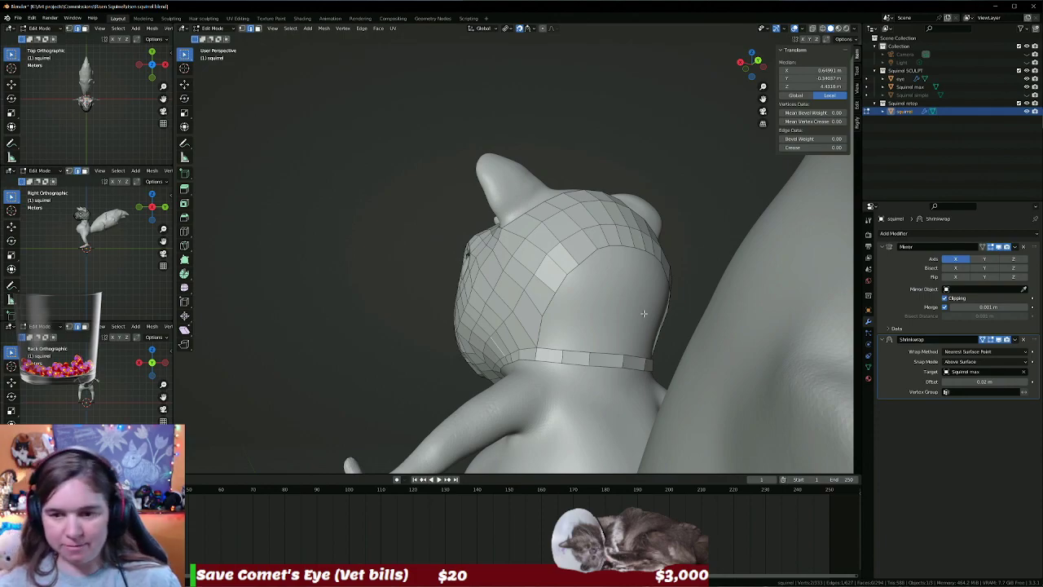
middle_click_drag(646, 214, 586, 285)
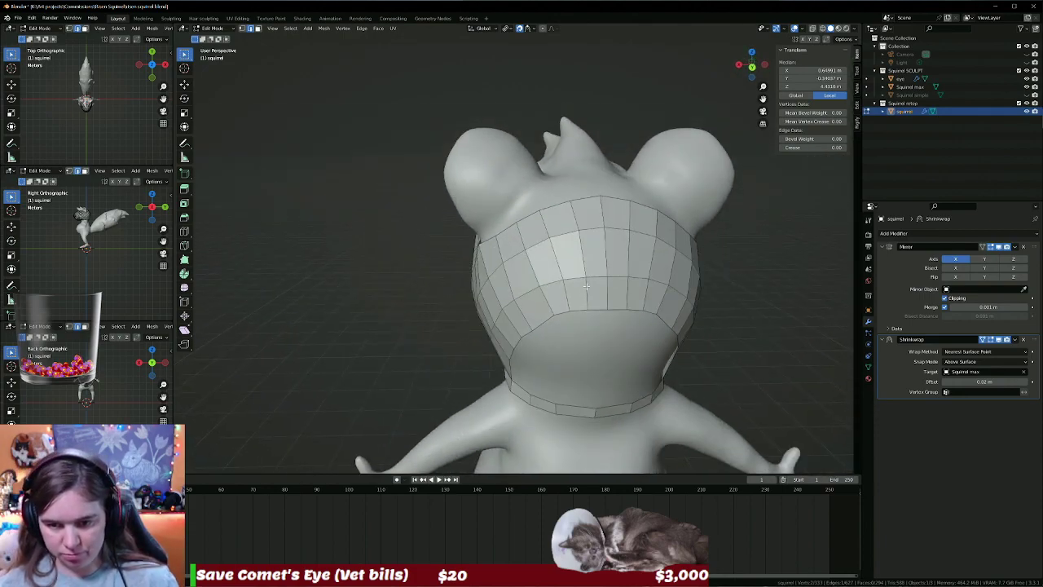
left_click(587, 298, "alt")
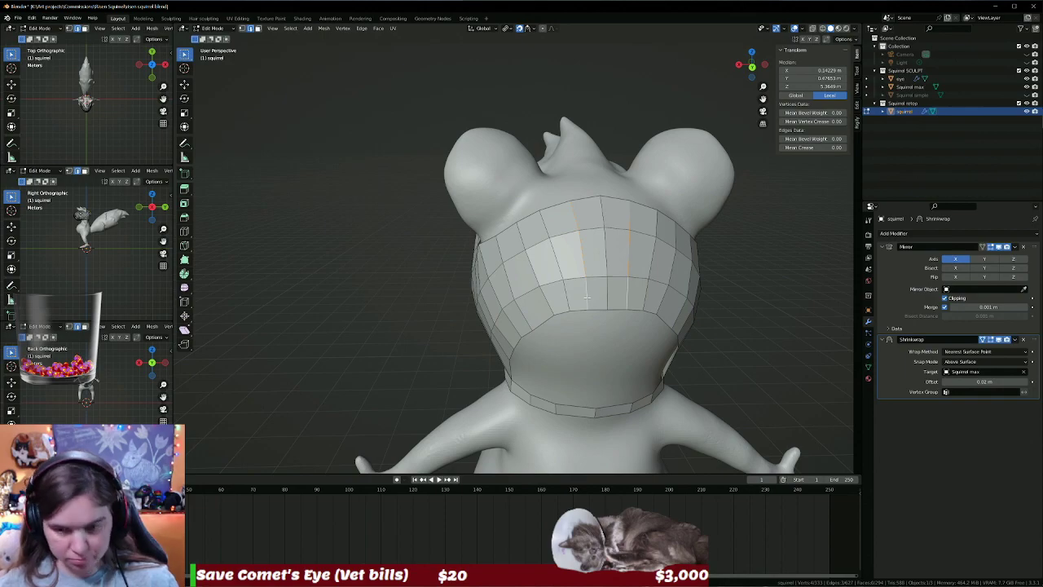
key("ctrl+x")
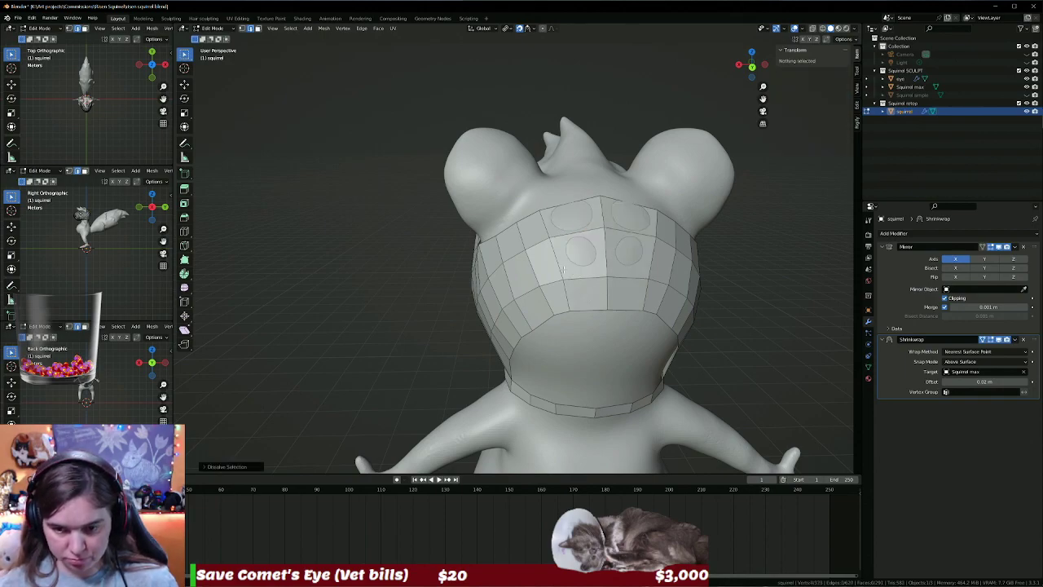
Edge-slide three remaining vertical loops so the quad columns are evenly spaced.
left_click(559, 268, "alt")
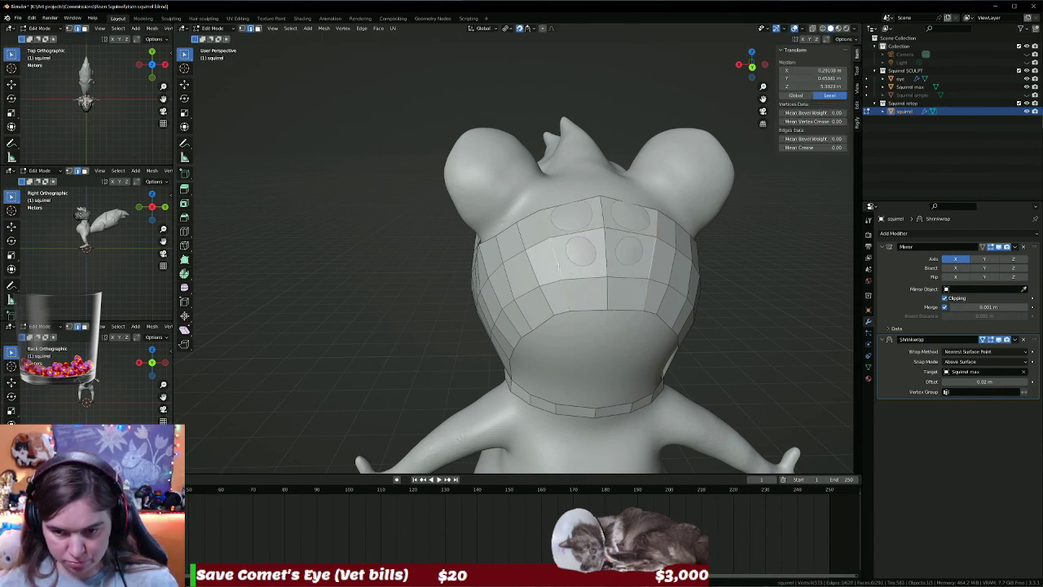
key("g")
key("g")
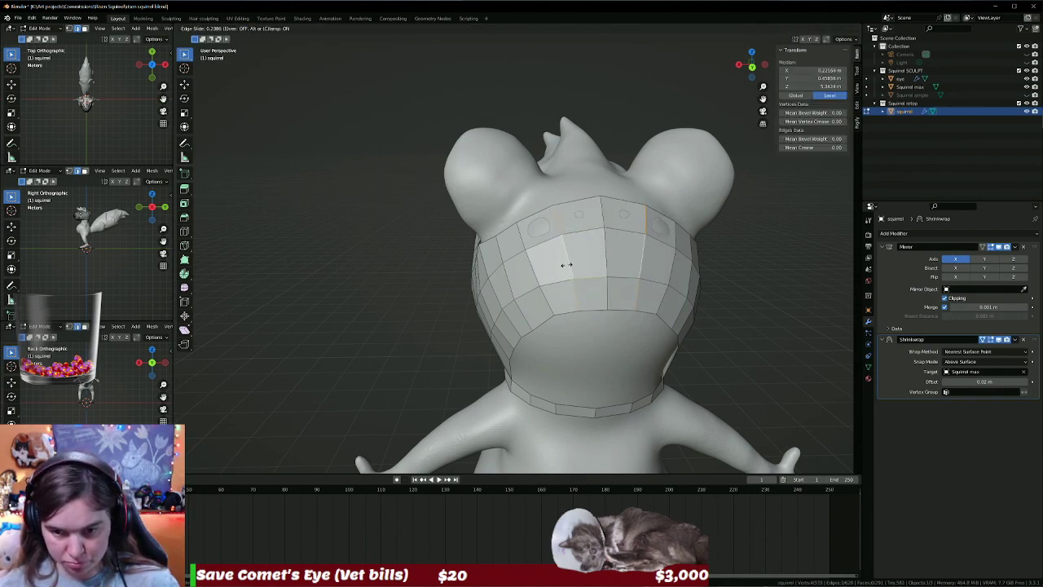
left_click(538, 275)
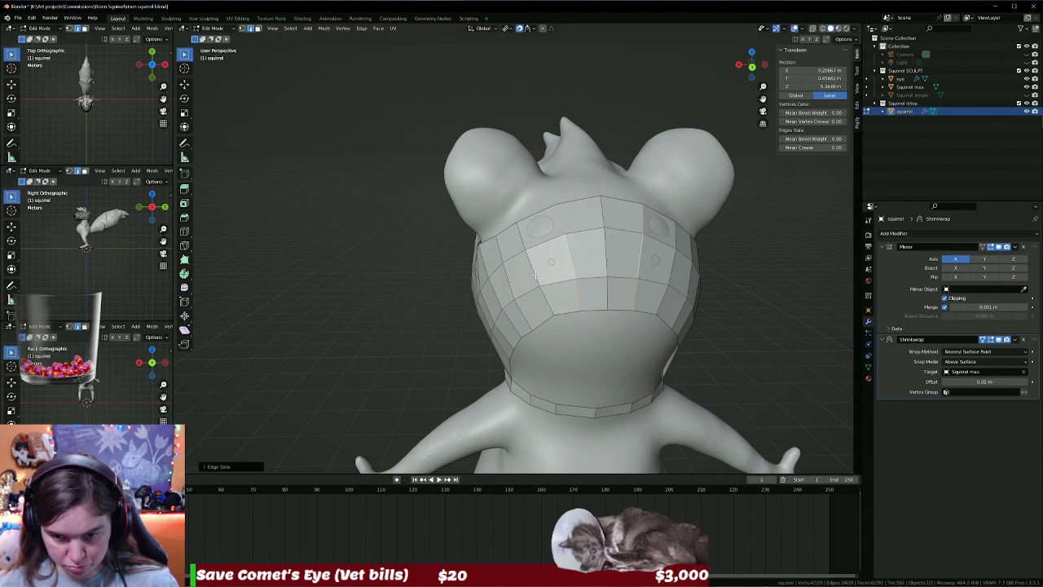
left_click(535, 275, "alt")
key("g")
key("g")
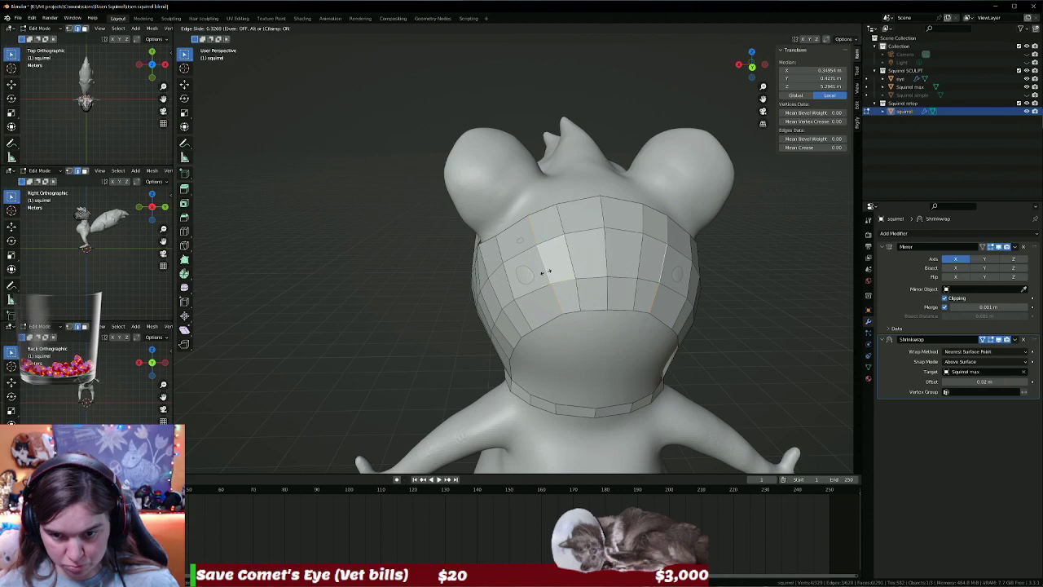
left_click(545, 272)
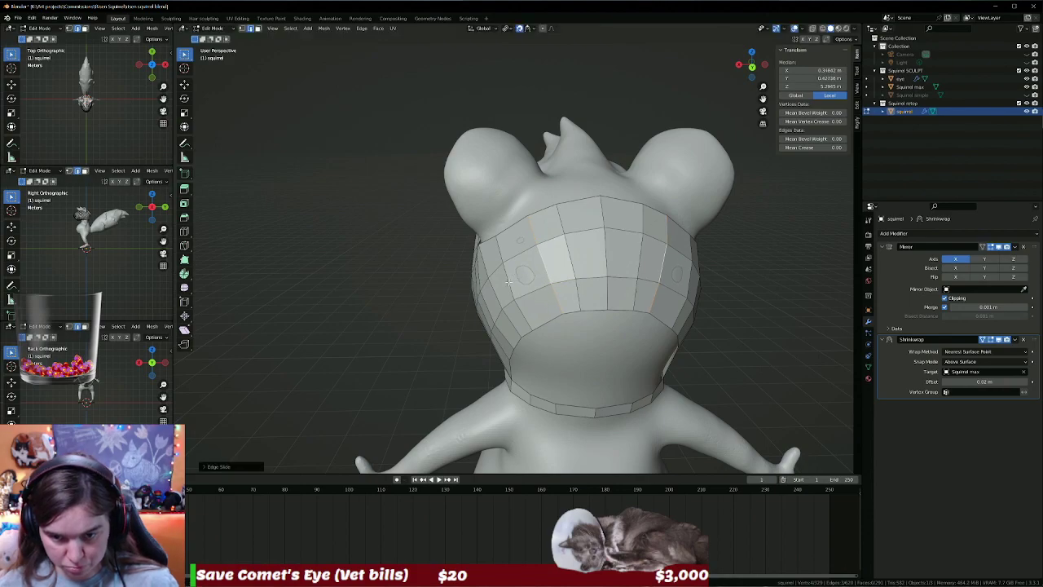
left_click(508, 282, "alt")
key("g")
key("g")
left_click(515, 280)
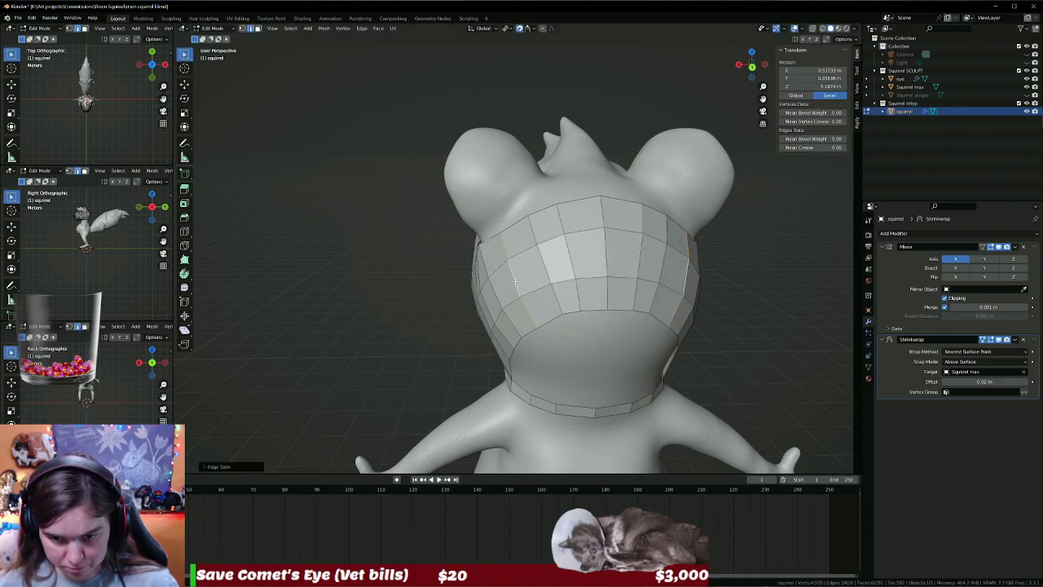
middle_click_drag(514, 280, 442, 259)
Grab-move the side vertices between eye and ear so they sit on the sculpt.
left_click(442, 258)
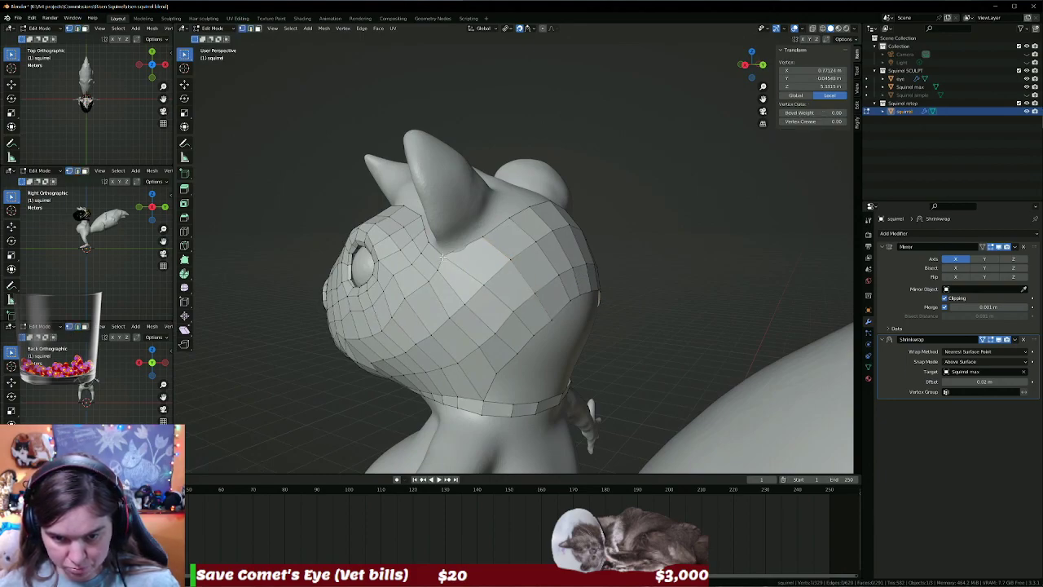
key("g")
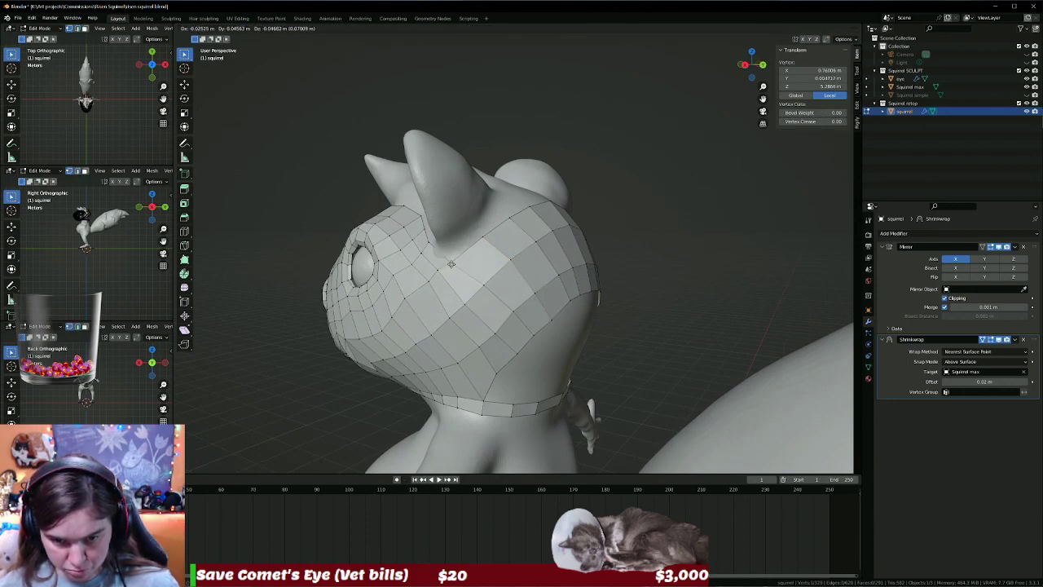
left_click(437, 268)
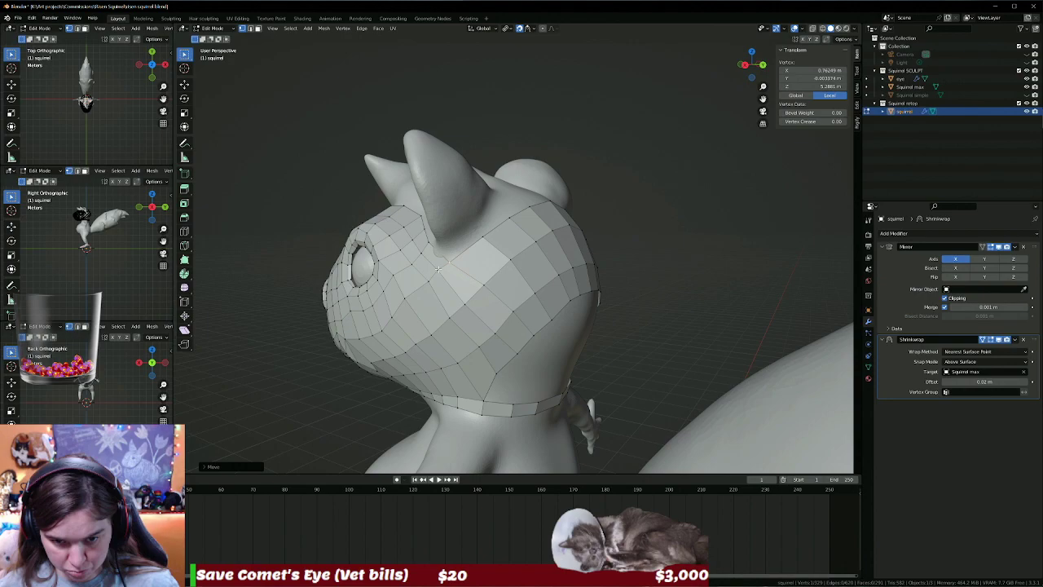
key("g")
left_click(409, 265)
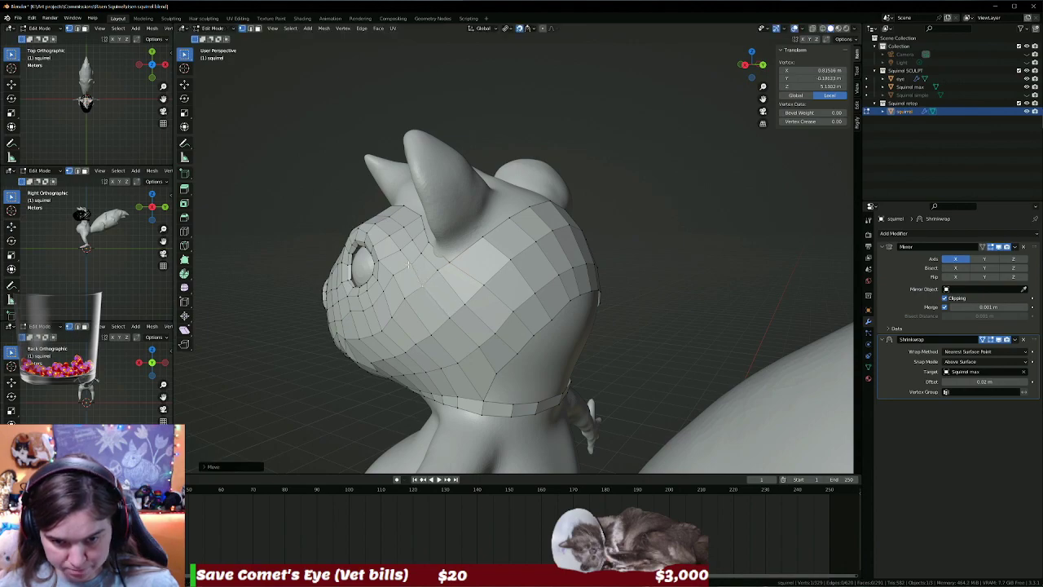
key("g")
left_click(412, 265)
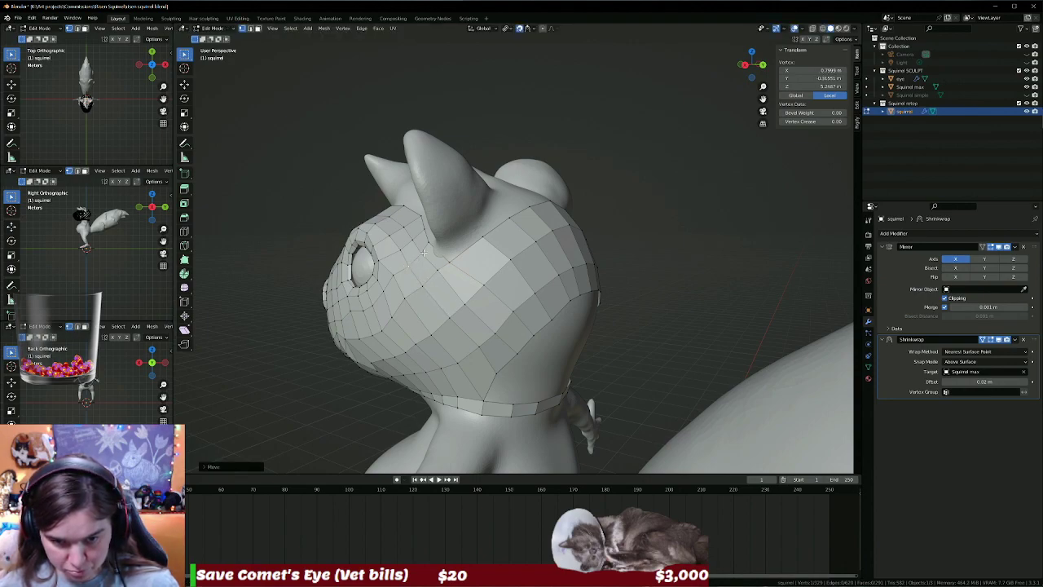
Nudge the remaining side vertices up-left over the sculpt, then check the mesh from other angles.
key("g")
left_click(419, 255)
key("g")
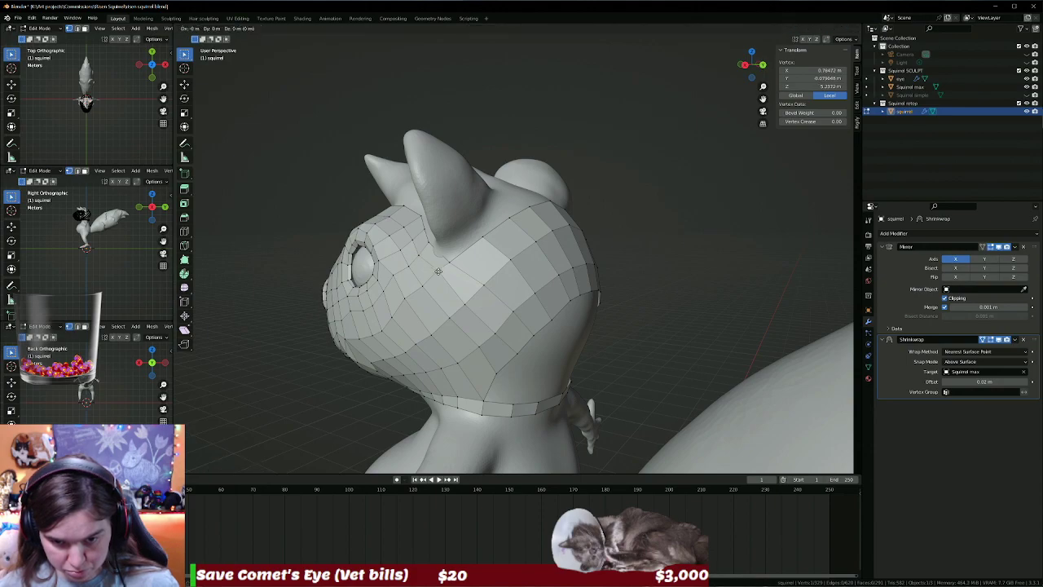
left_click(425, 245)
key("g")
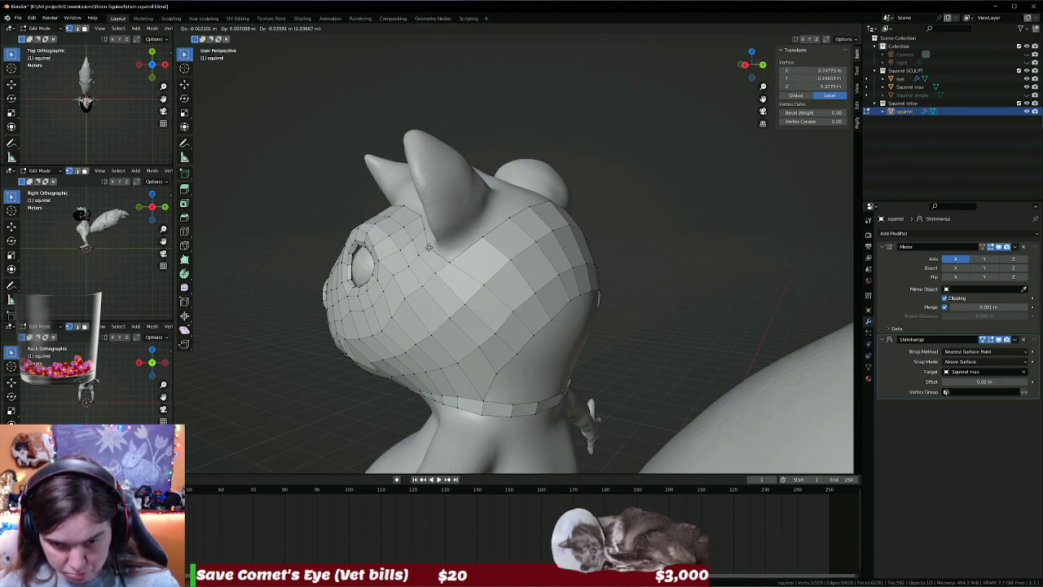
left_click(428, 247)
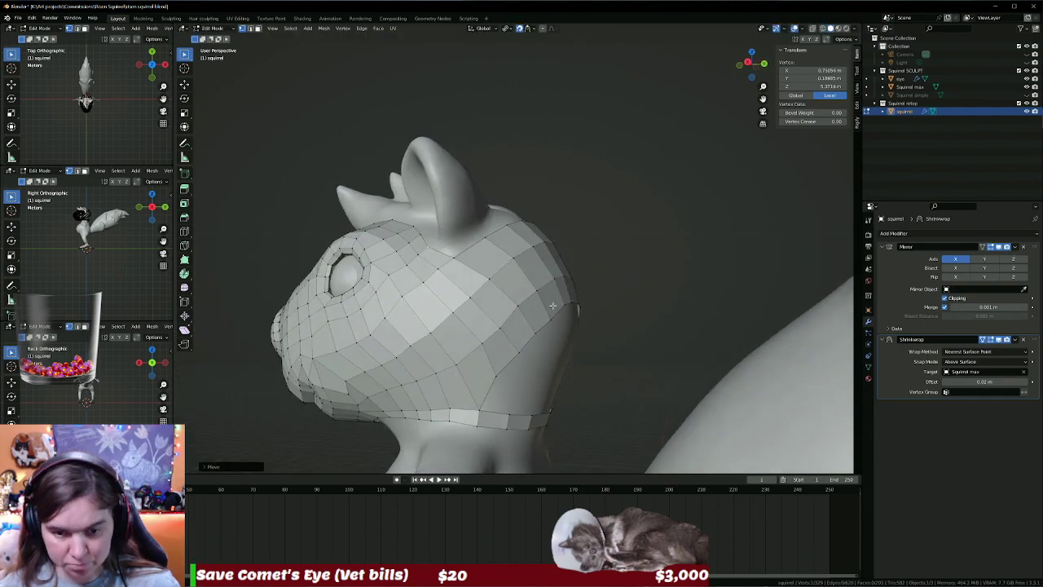
mouse_move(428, 248)
middle_mouse_down()
mouse_move(610, 336)
mouse_move(602, 319)
middle_mouse_up()
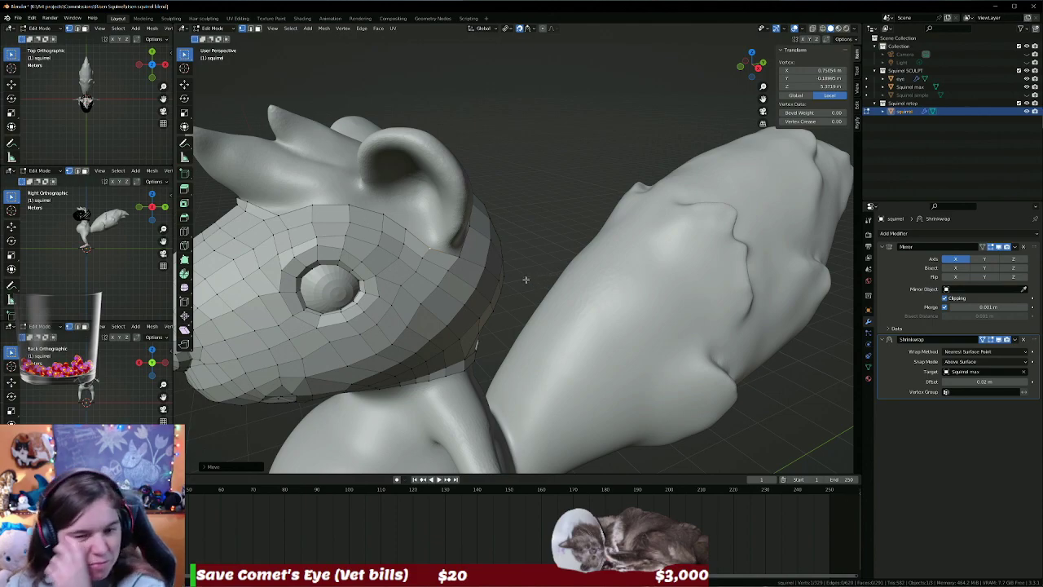
mouse_move(526, 280)
middle_mouse_down()
mouse_move(476, 265)
mouse_move(585, 331)
mouse_move(421, 351)
mouse_move(548, 347)
mouse_move(552, 277)
mouse_move(606, 308)
middle_mouse_up()
Dissolve two extra edges from the side of the head with Ctrl+X.
middle_click_drag(512, 277, 499, 285)
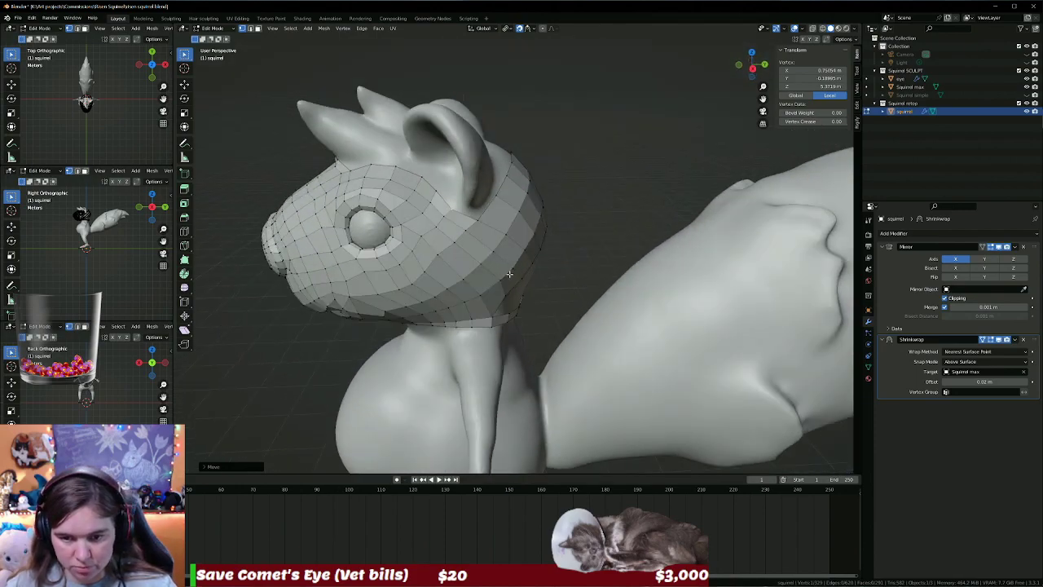
key("alt+a")
left_click(505, 286)
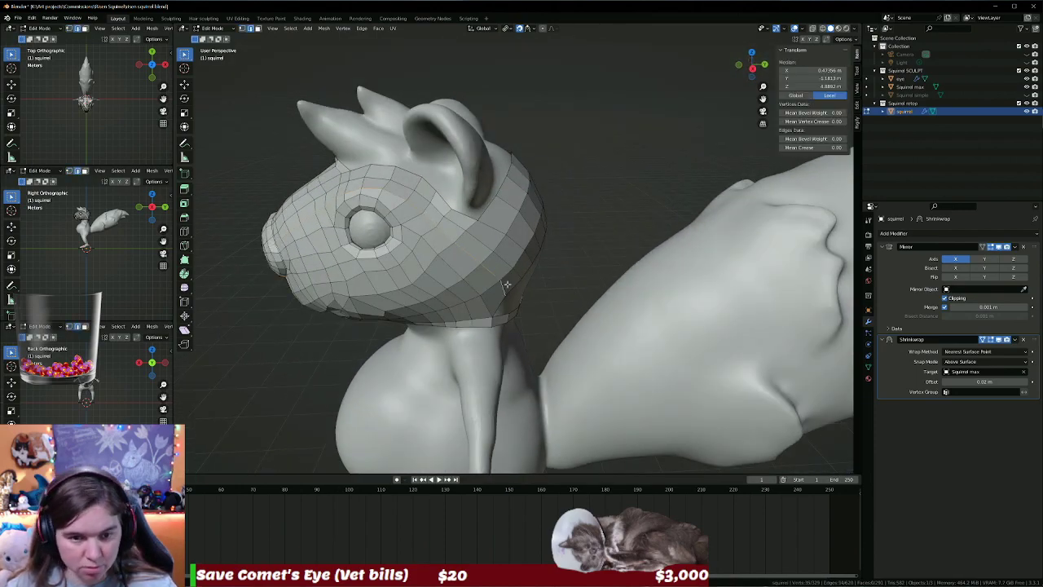
left_click(518, 275, "alt")
key("ctrl+x")
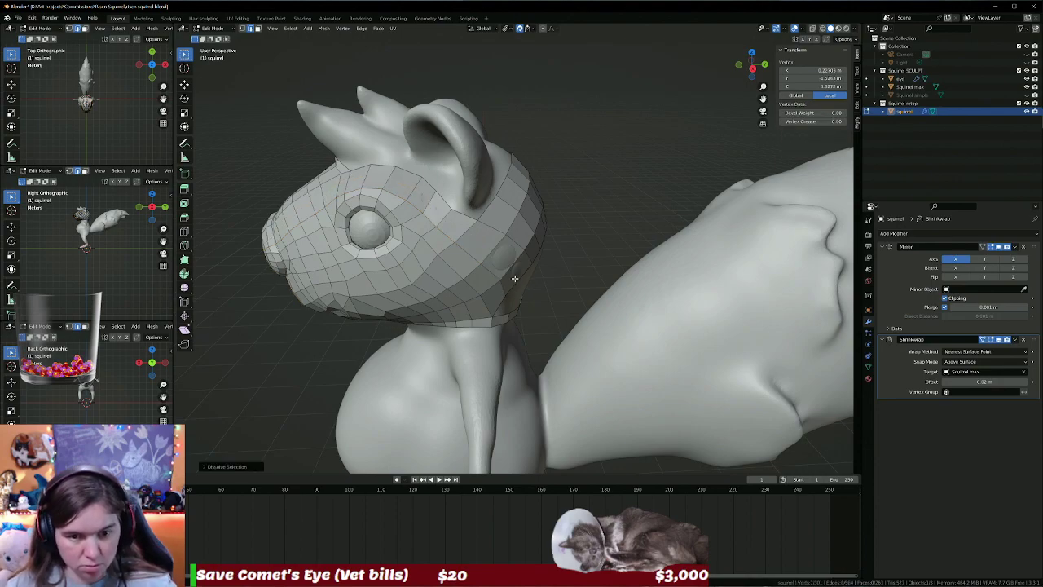
middle_click_drag(444, 274, 447, 269)
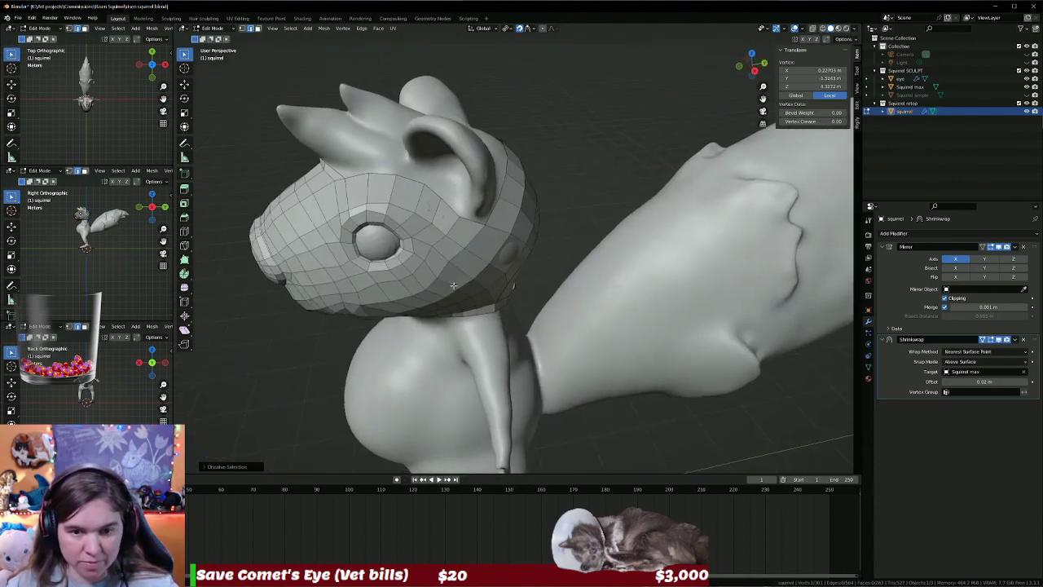
Edge-slide the selected loop on the side of the head to even the spacing.
key("1")
scroll(573, 236, "up", 1)
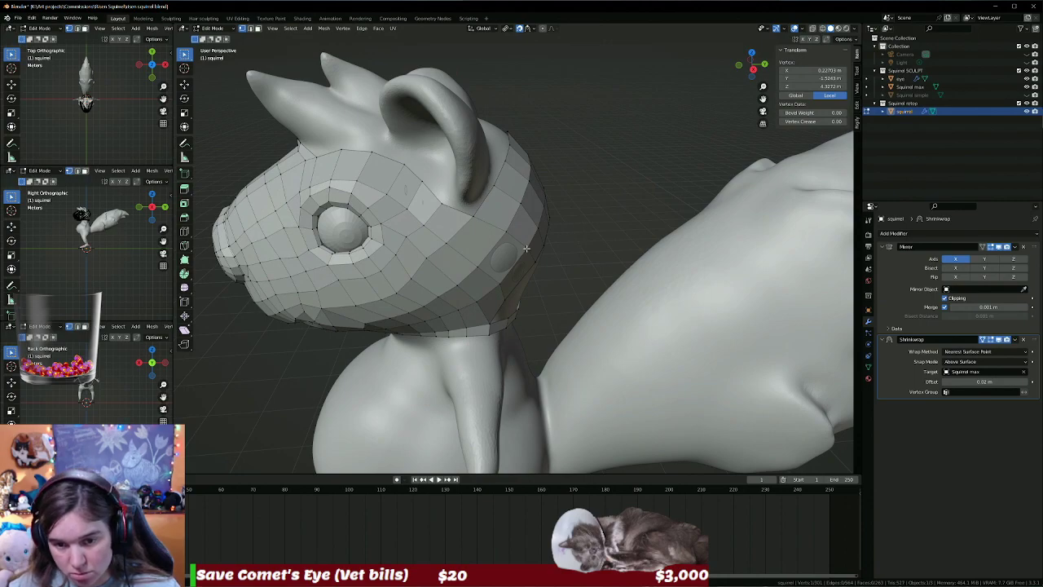
middle_click_drag(525, 248, 480, 209)
key("2")
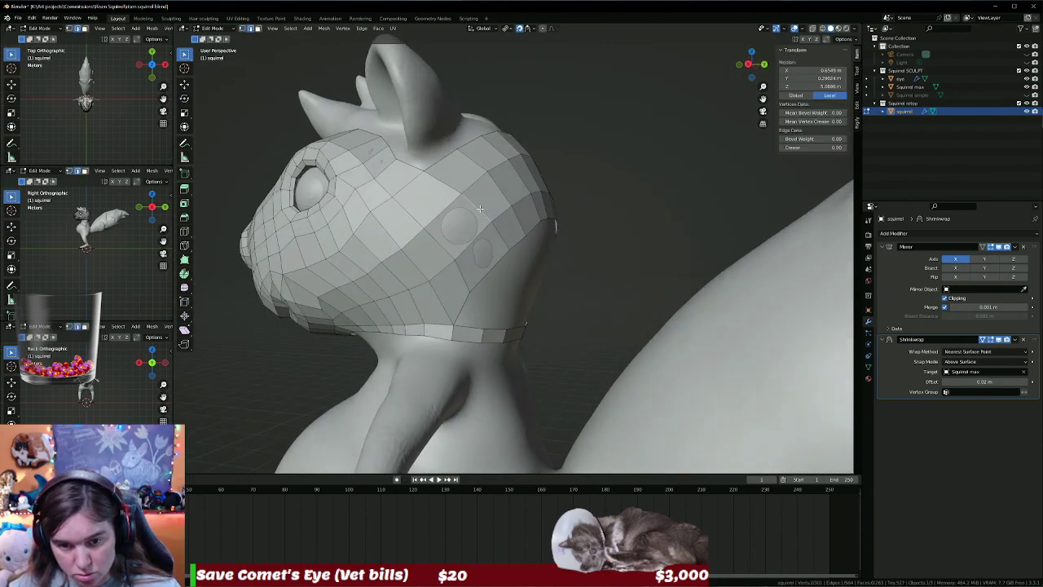
key("g")
key("g")
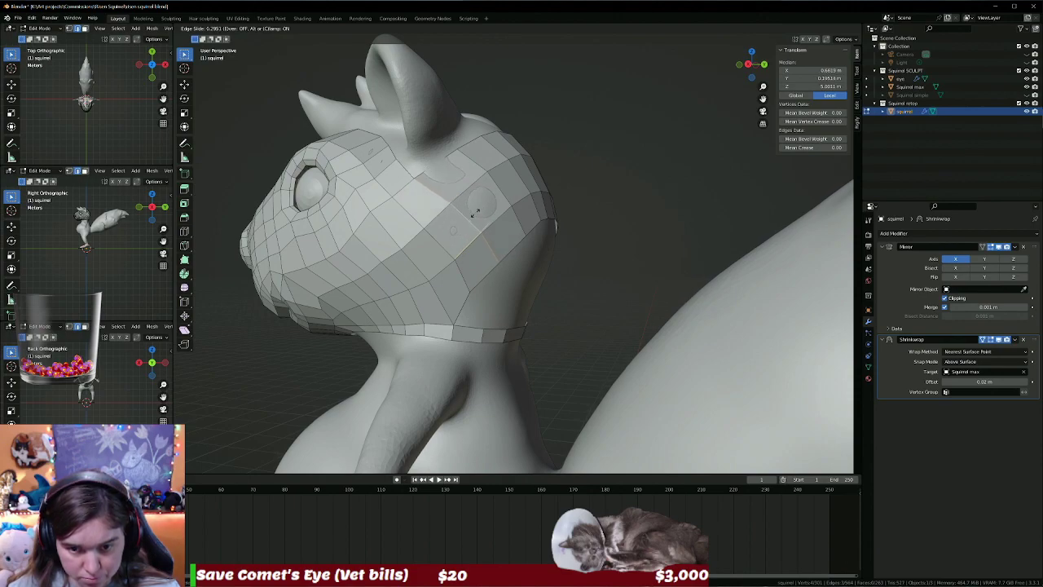
left_click(487, 212)
key("1")
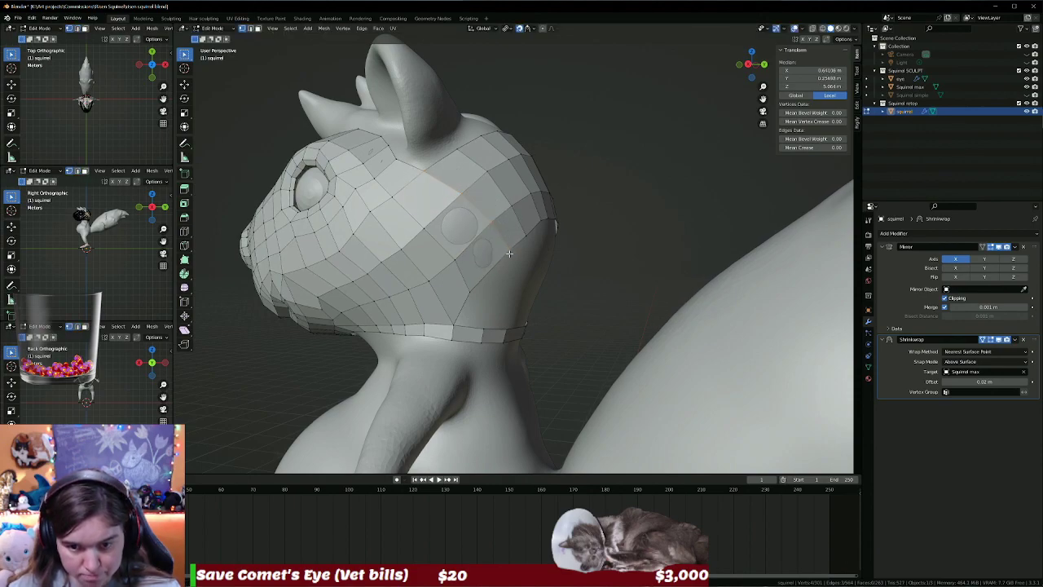
Move side-of-head vertices, including one above the eye, to even the quads.
left_click_drag(510, 248, 504, 258)
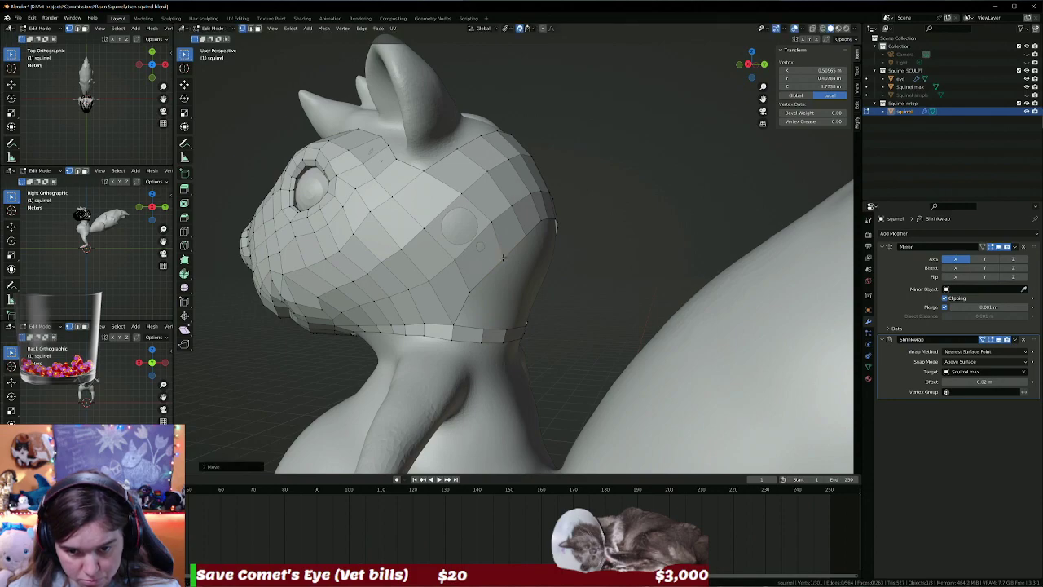
mouse_move(485, 222)
left_mouse_down()
mouse_move(460, 196)
mouse_move(460, 260)
left_mouse_up()
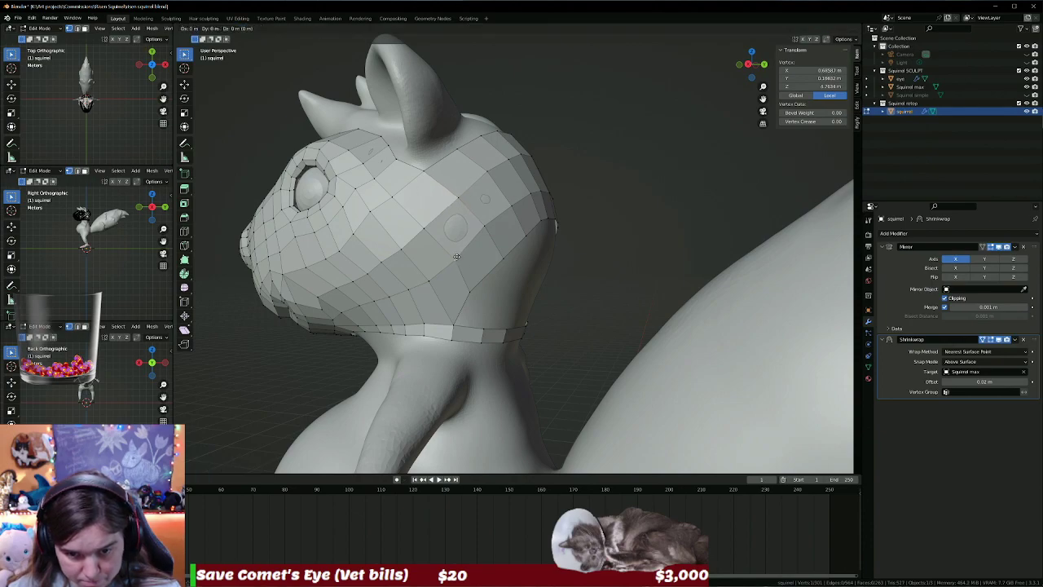
left_click_drag(456, 258, 432, 220)
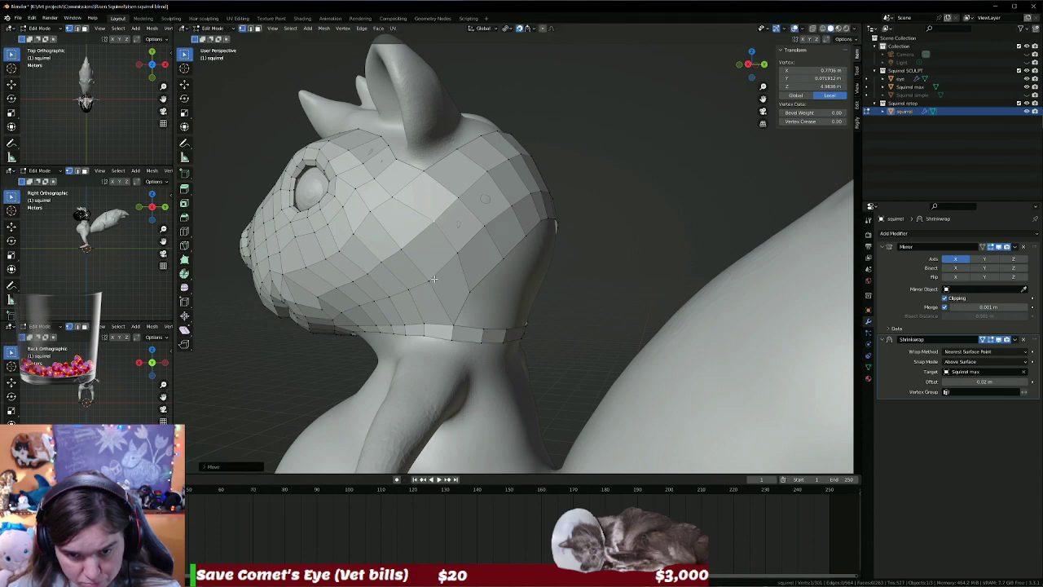
left_click_drag(431, 281, 383, 189)
middle_click_drag(382, 189, 303, 143)
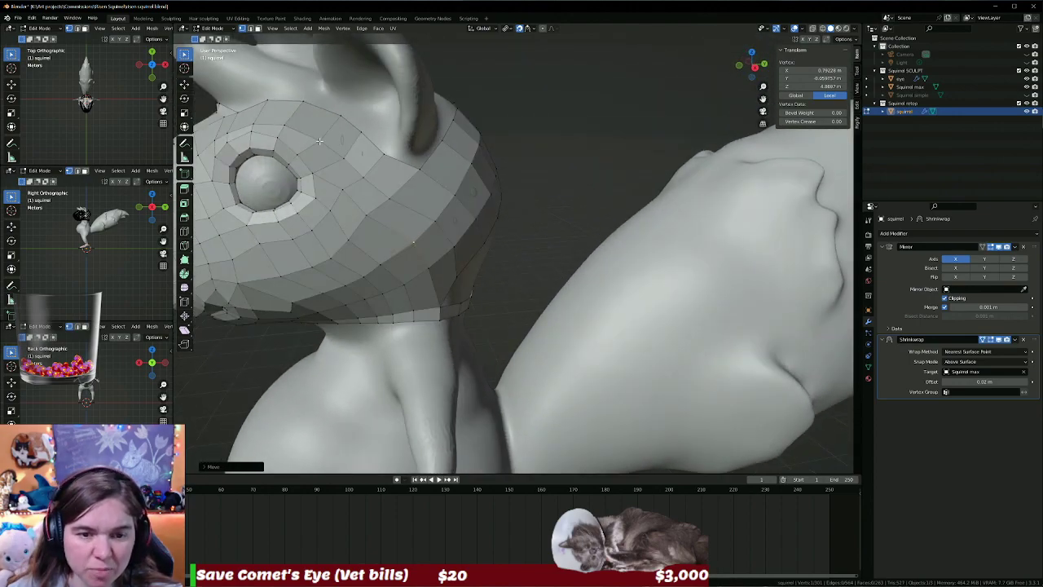
left_click_drag(319, 142, 331, 137)
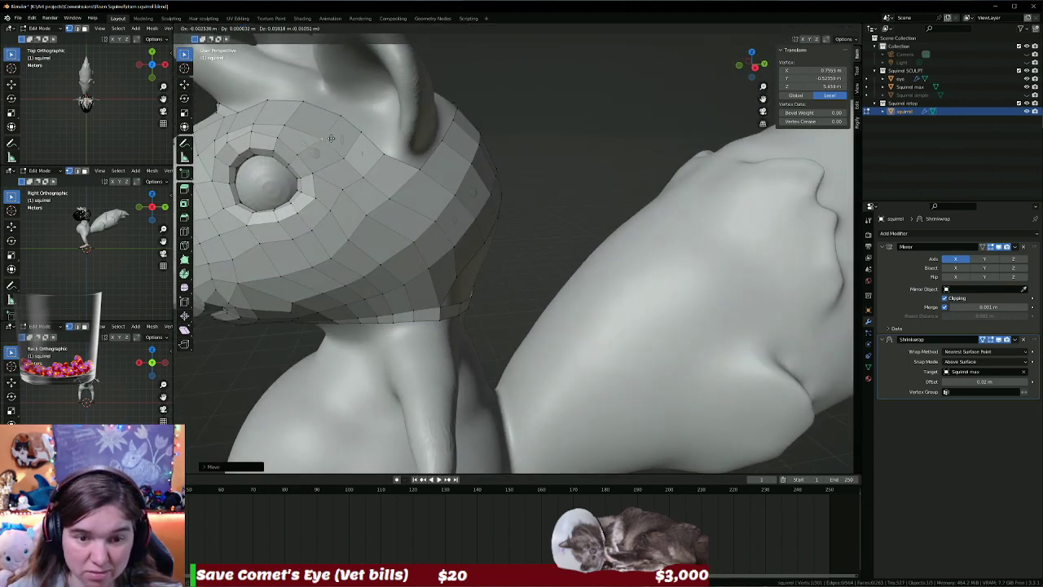
left_click(326, 141)
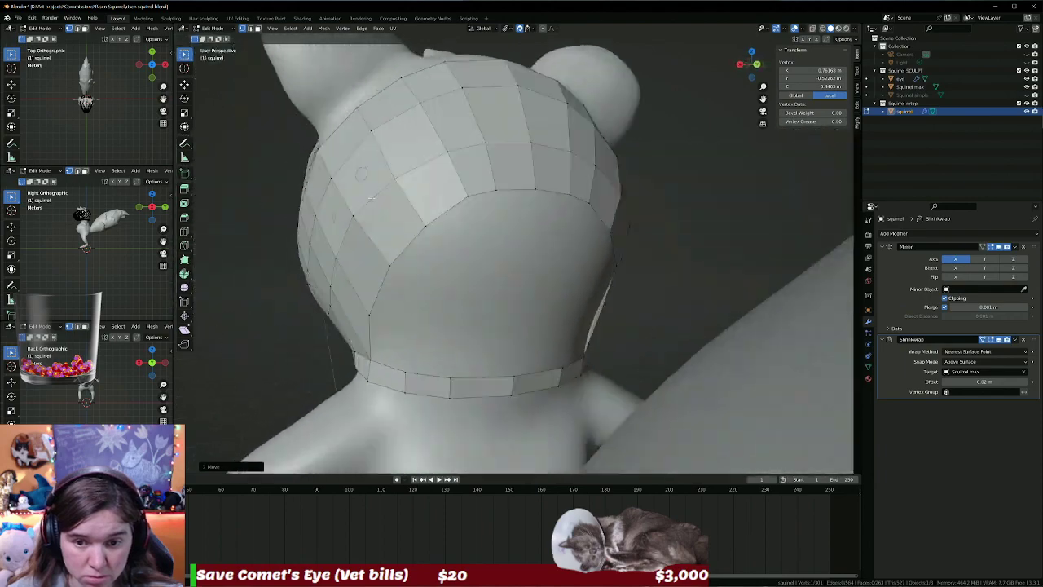
Adjust a few vertices toward the back of the head and orbit to check the full shell.
mouse_move(326, 140)
middle_mouse_down()
mouse_move(373, 203)
mouse_move(533, 298)
mouse_move(468, 179)
middle_mouse_up()
left_click_drag(481, 166, 454, 205)
left_click_drag(361, 131, 345, 118)
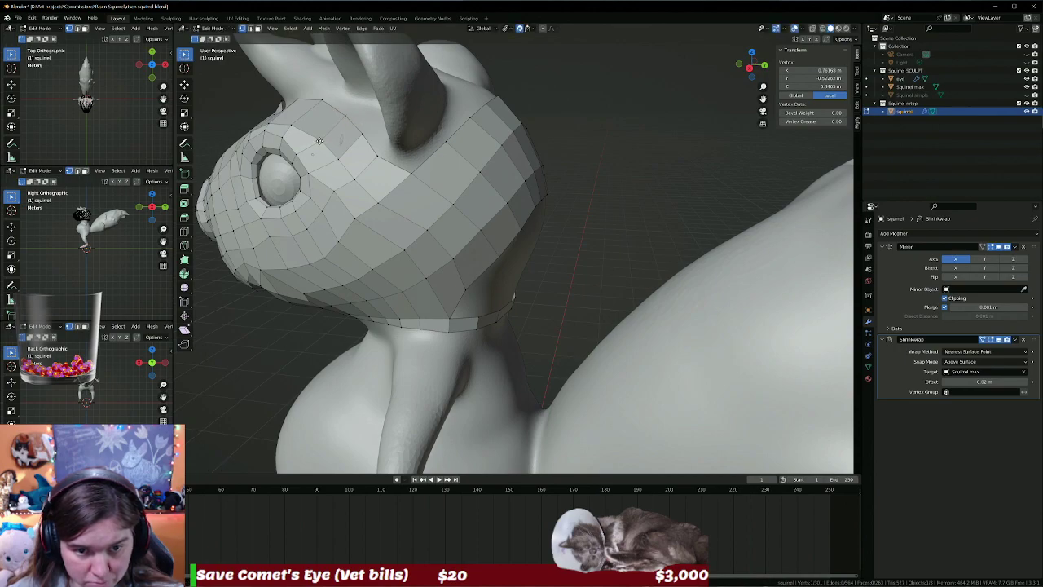
left_click_drag(339, 160, 338, 155)
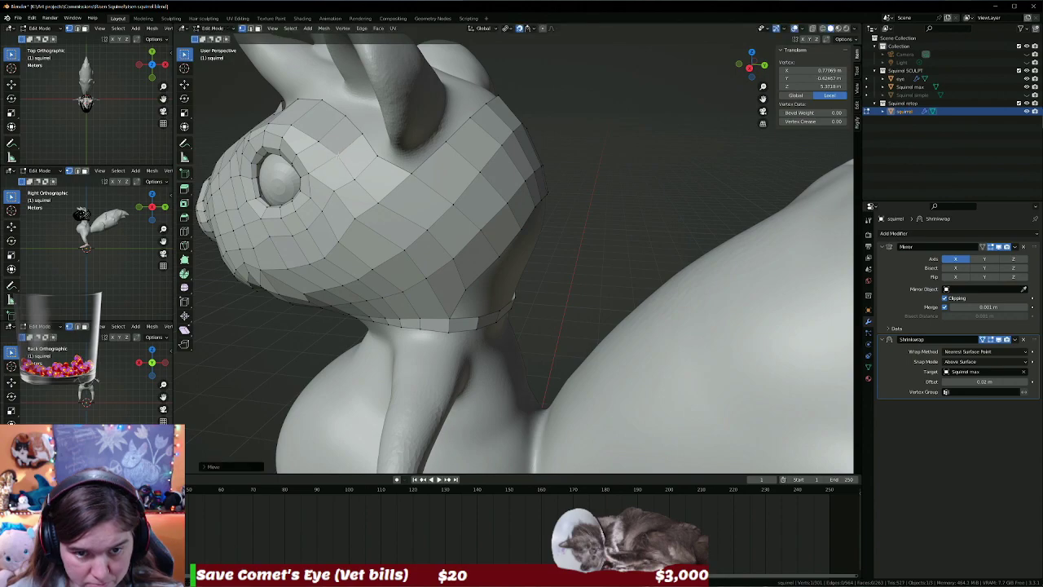
mouse_move(352, 123)
middle_mouse_down()
mouse_move(358, 156)
mouse_move(478, 202)
middle_mouse_up()
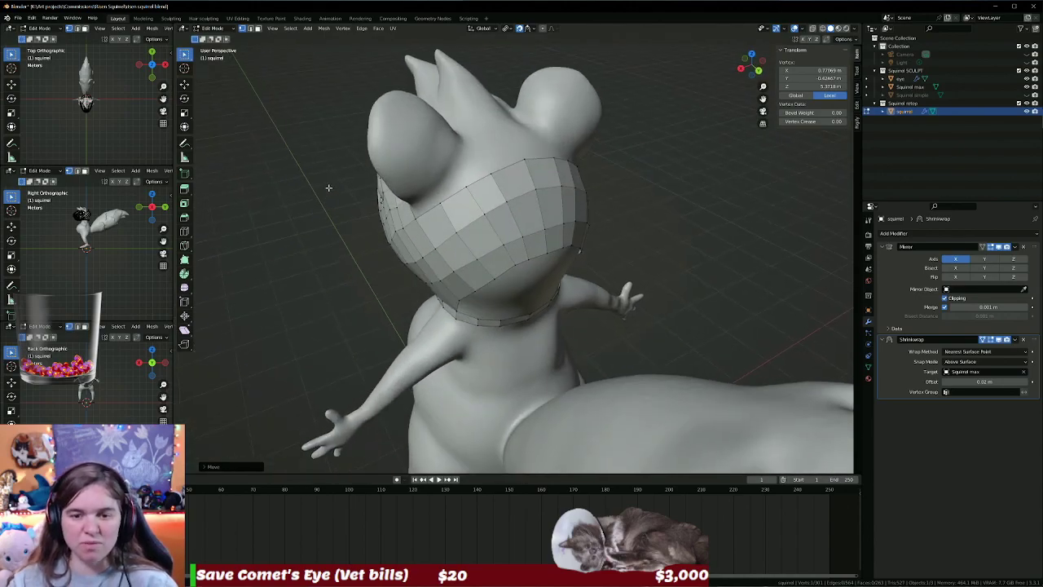
middle_click_drag(501, 210, 515, 288)
scroll(519, 284, "up", 3)
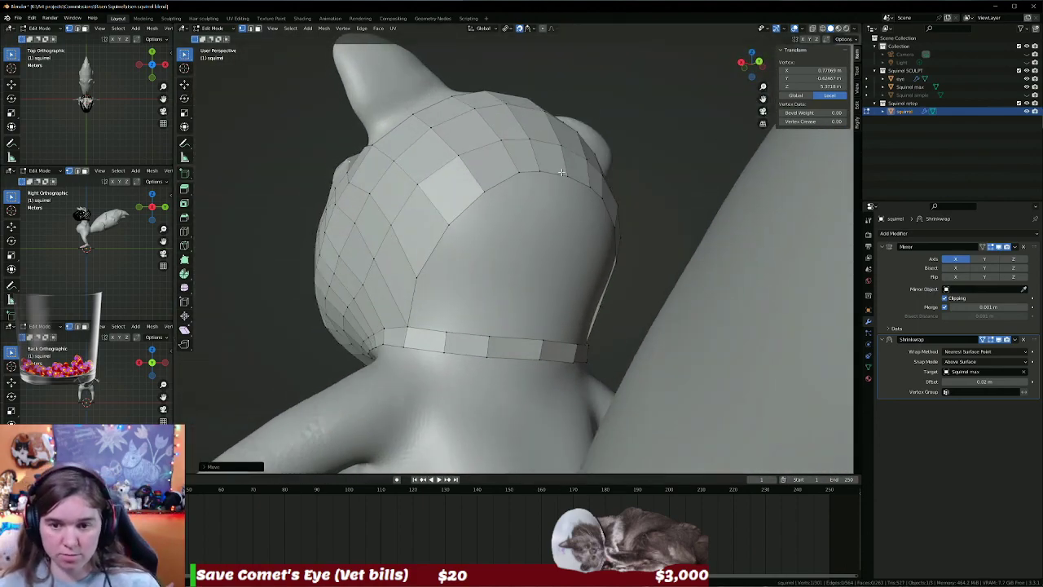
Extrude a chain of four vertices from the neck ring up the back of the head.
left_click(448, 312)
key("1")
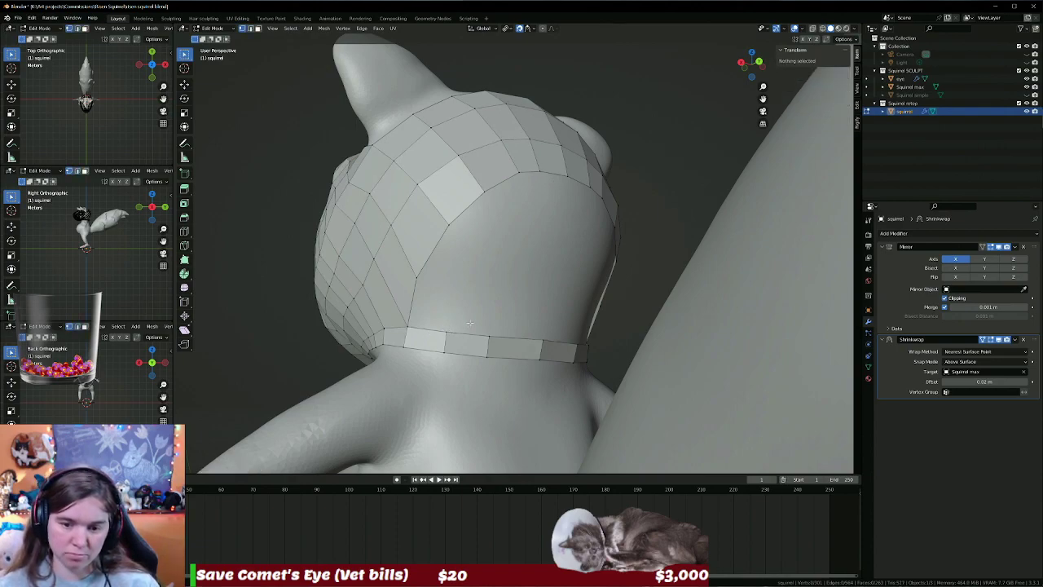
left_click(442, 332)
key("e")
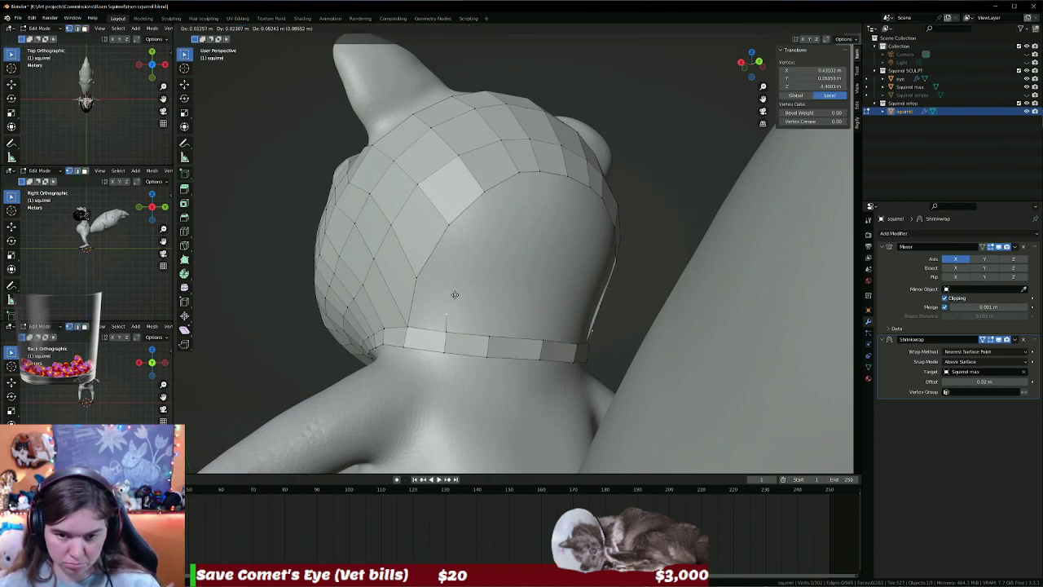
left_click(458, 283)
key("e")
left_click(482, 238)
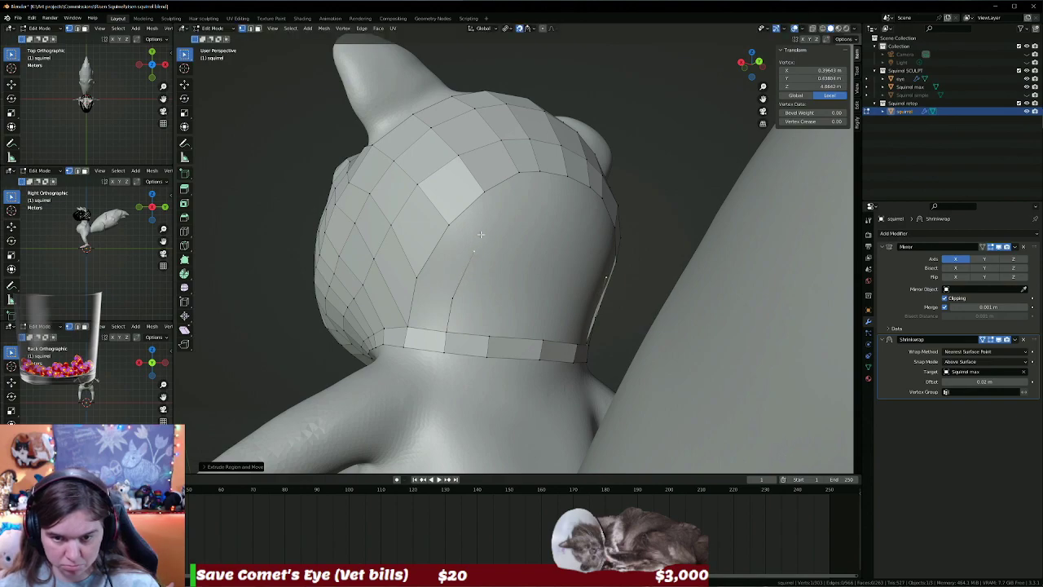
key("e")
left_click(513, 203)
key("e")
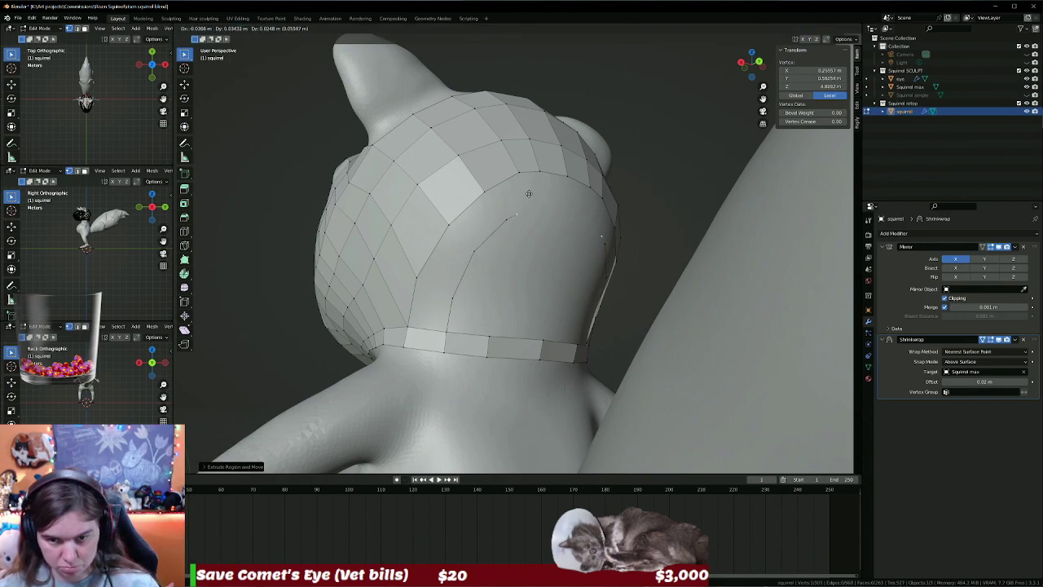
left_click(568, 213)
Extrude a vertex down from the head loop and fill the first two faces toward the collar.
mouse_move(568, 213)
middle_mouse_down()
mouse_move(521, 275)
mouse_move(533, 247)
middle_mouse_up()
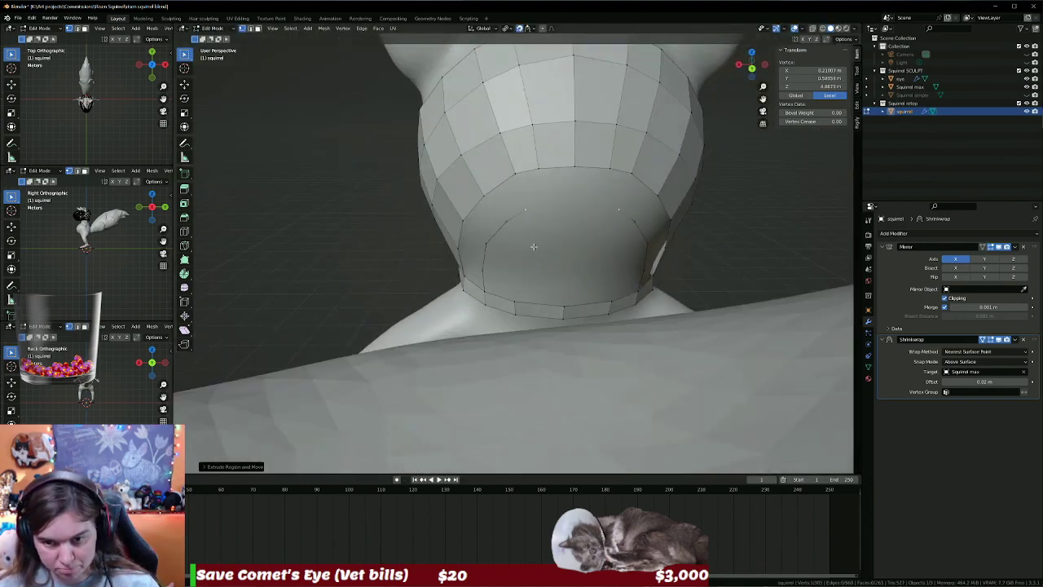
key("e")
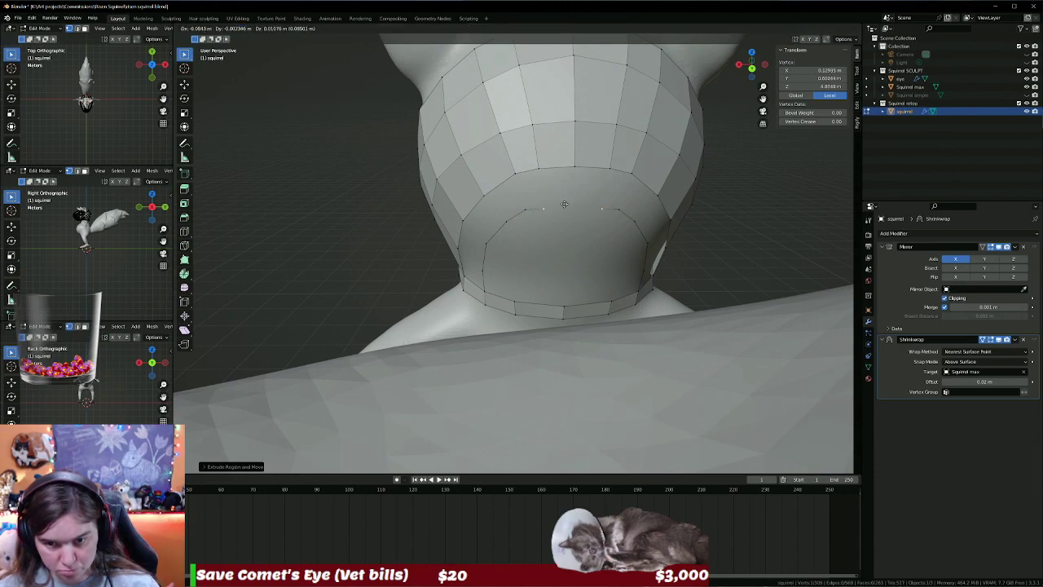
left_click(595, 197)
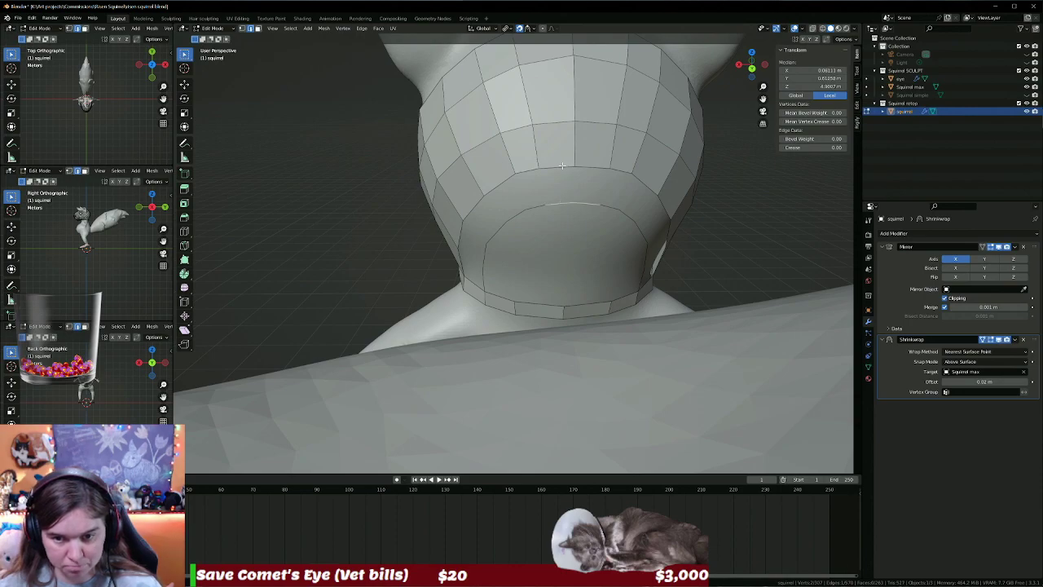
key("f")
left_click(535, 188)
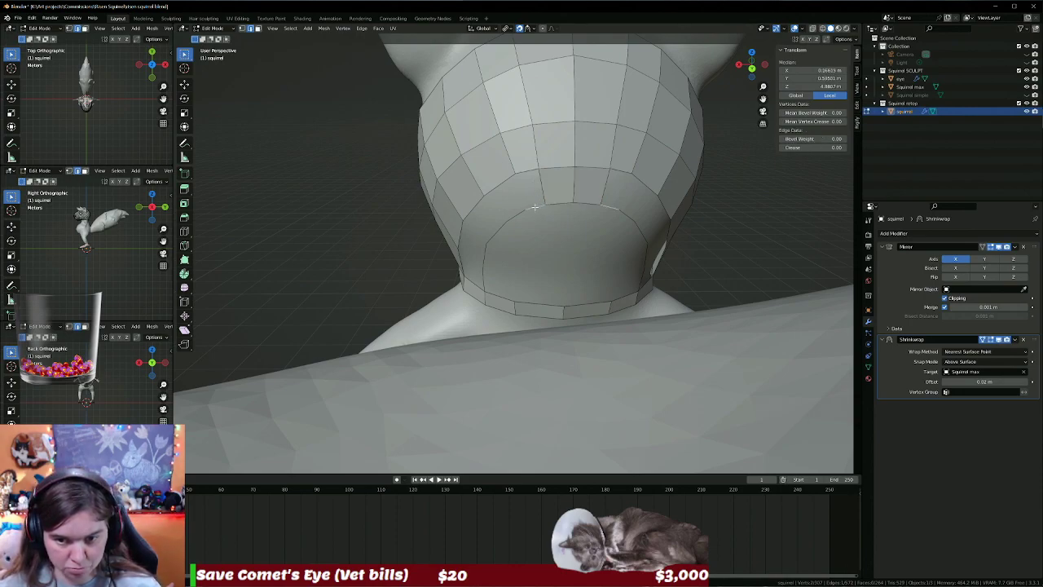
left_click(529, 168, "shift")
key("f")
Fill the remaining quads along the lower gap beside the neck.
left_click(515, 211)
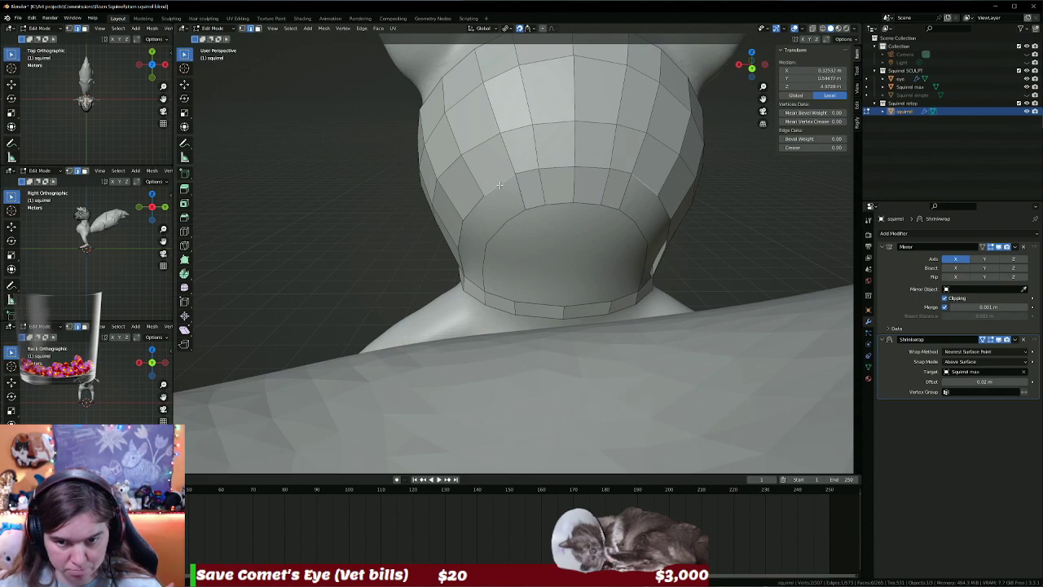
left_click(515, 215)
key("f")
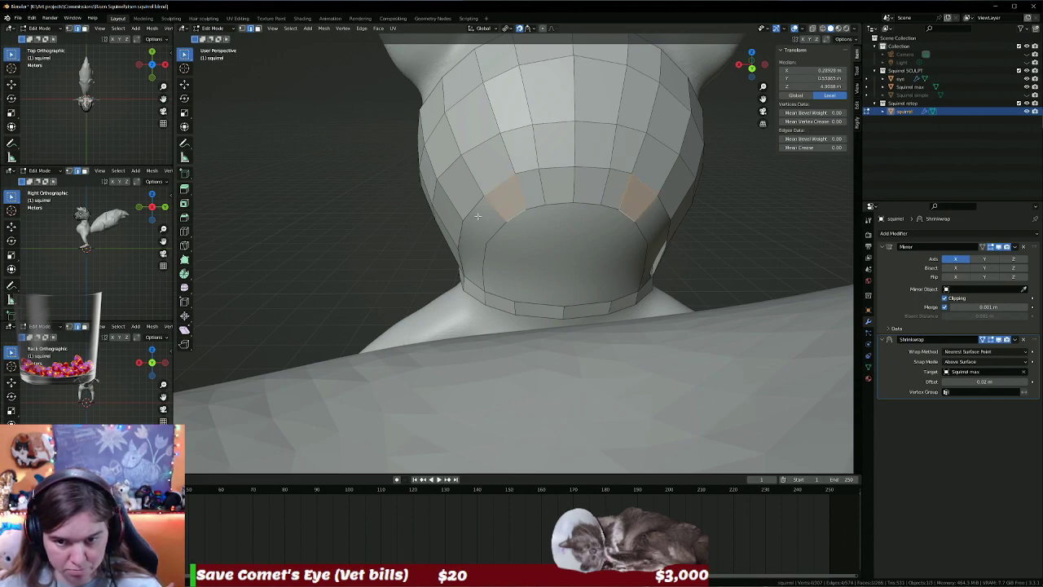
left_click(498, 233)
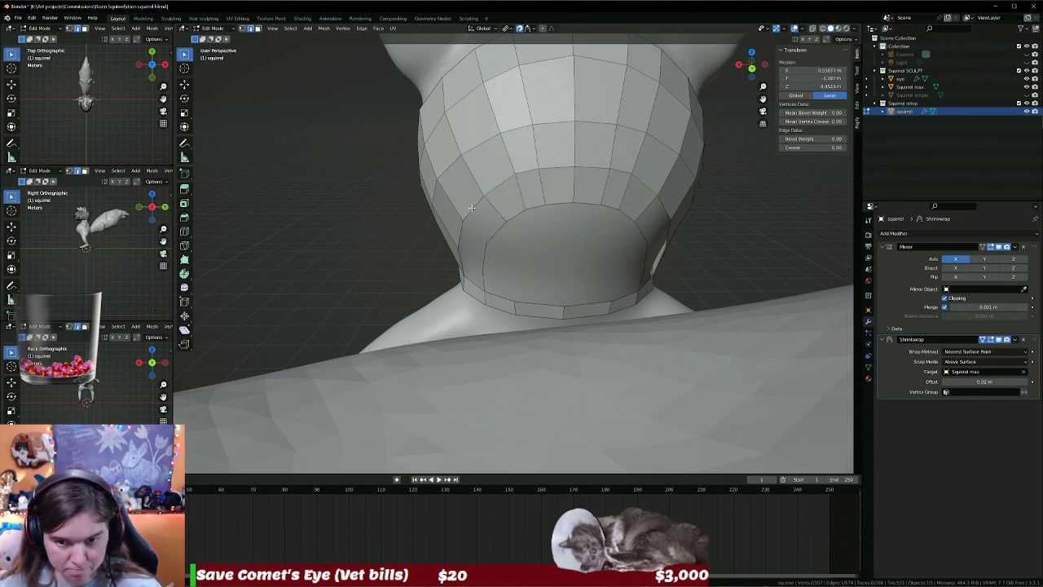
key("f")
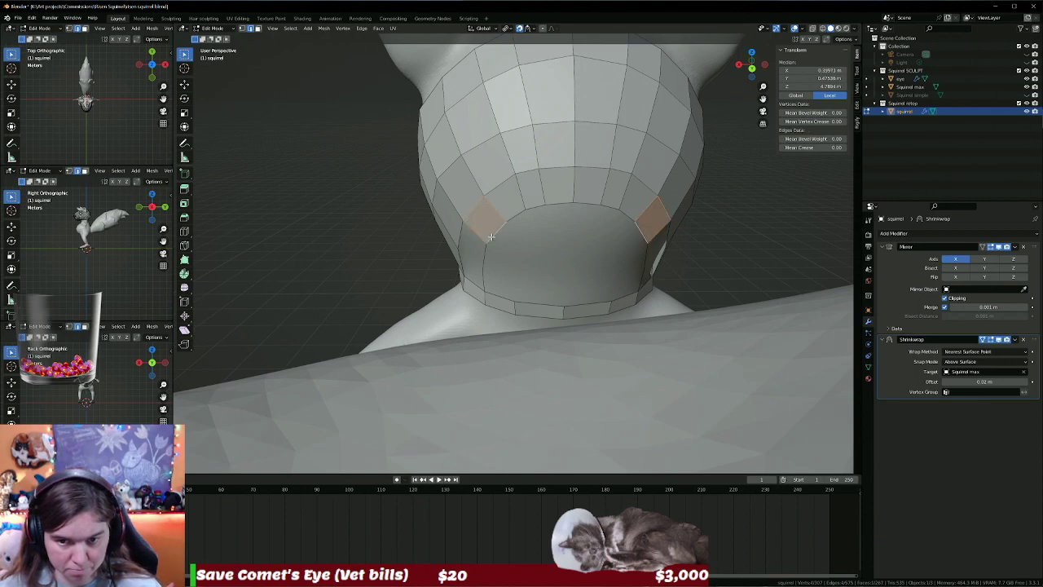
middle_click_drag(491, 236, 453, 236)
Pick the gap edges along the side of the neck to close the faces between head loop and neck ring.
left_click(448, 237)
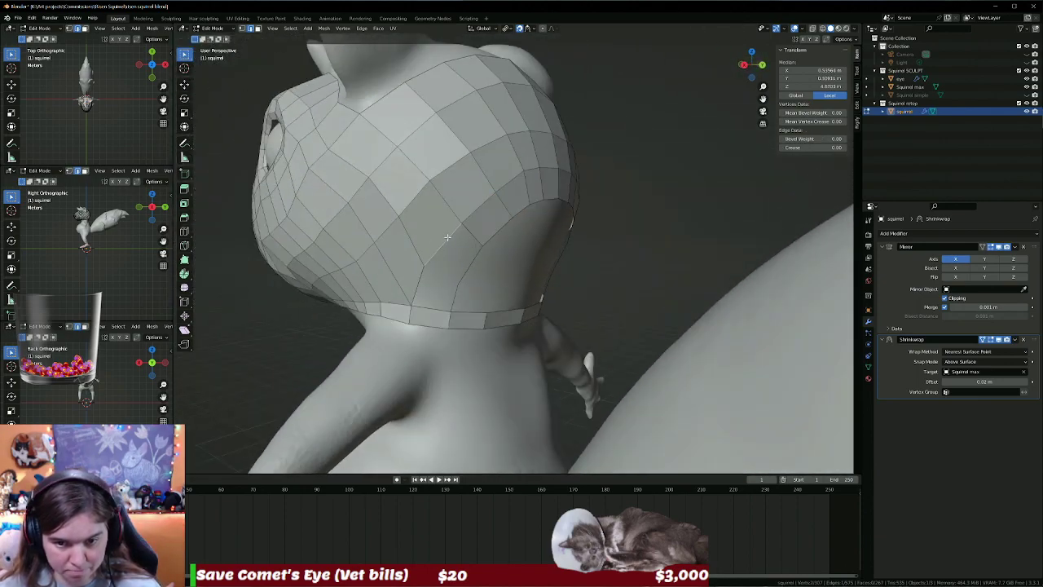
left_click(469, 269)
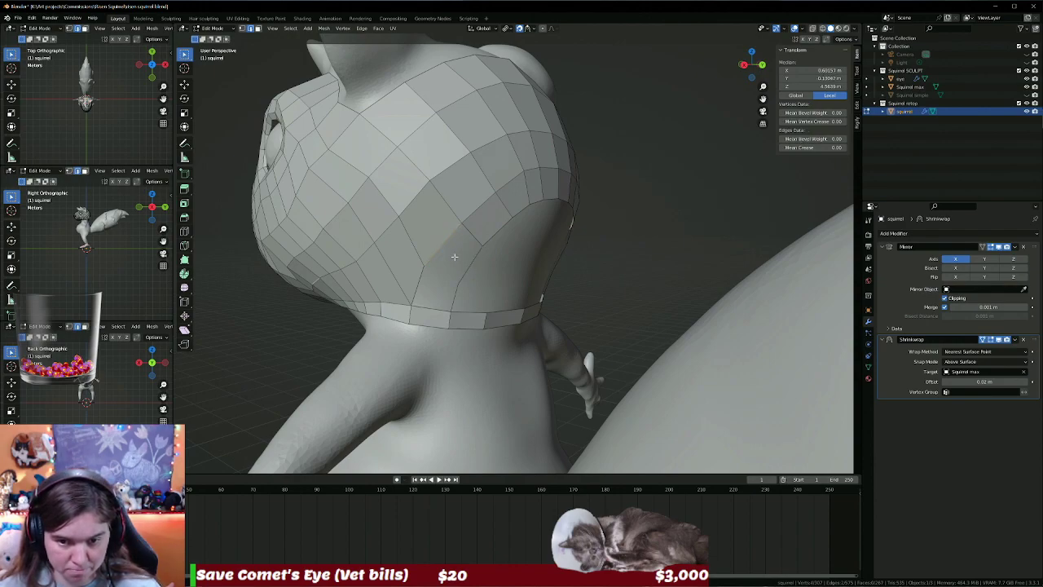
left_click(456, 257)
middle_click_drag(455, 257, 460, 249)
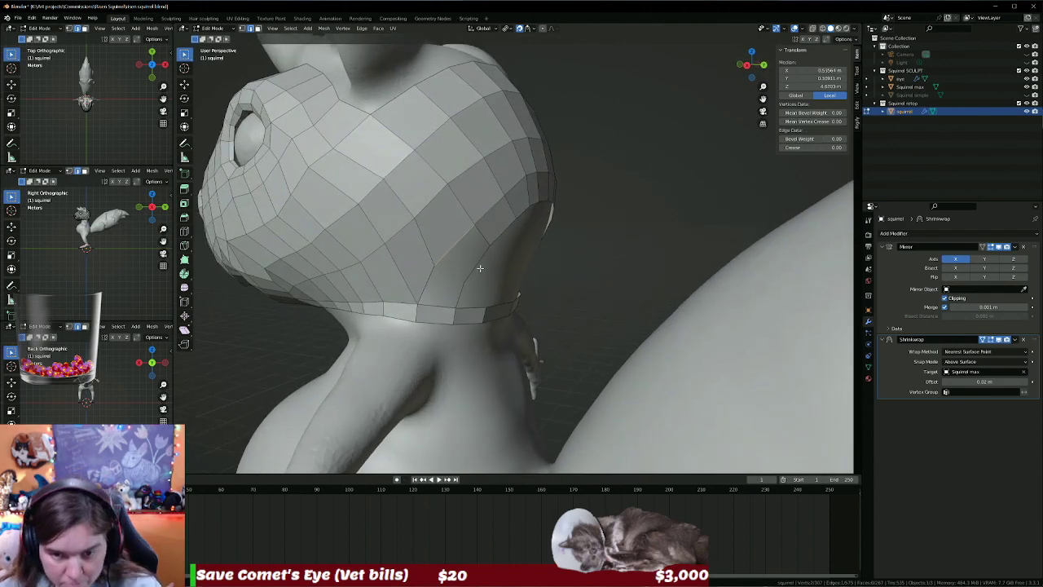
left_click(468, 243)
left_click(433, 285)
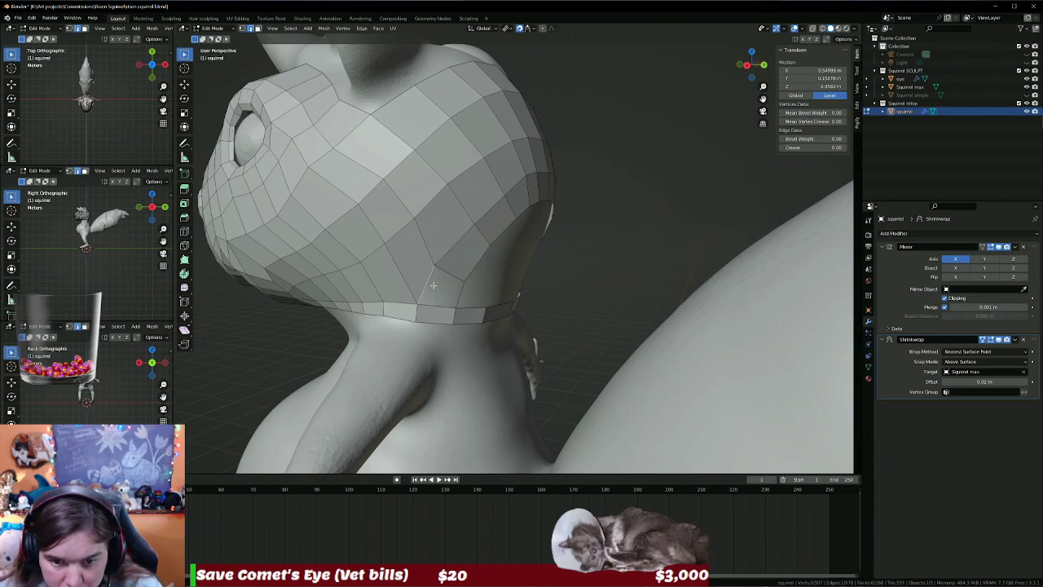
left_click(447, 295)
mouse_move(447, 295)
middle_mouse_down()
mouse_move(465, 263)
mouse_move(469, 321)
mouse_move(441, 280)
mouse_move(423, 318)
mouse_move(453, 295)
middle_mouse_up()
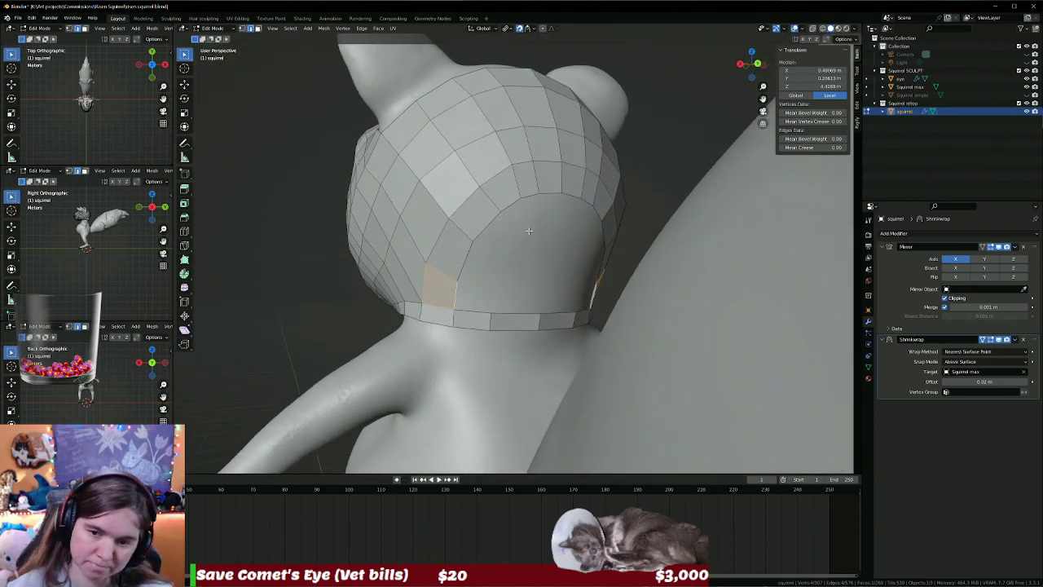
Extrude new vertices downward from the middle of the back of the head.
mouse_move(537, 219)
middle_mouse_down()
mouse_move(502, 247)
mouse_move(522, 216)
middle_mouse_up()
scroll(523, 216, "down", 5)
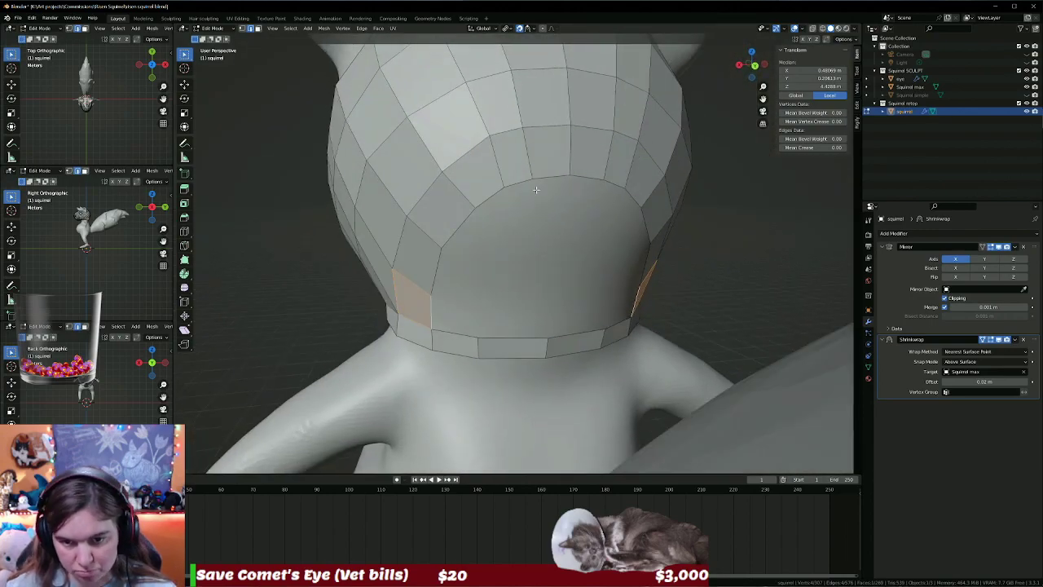
left_click(541, 177)
key("g")
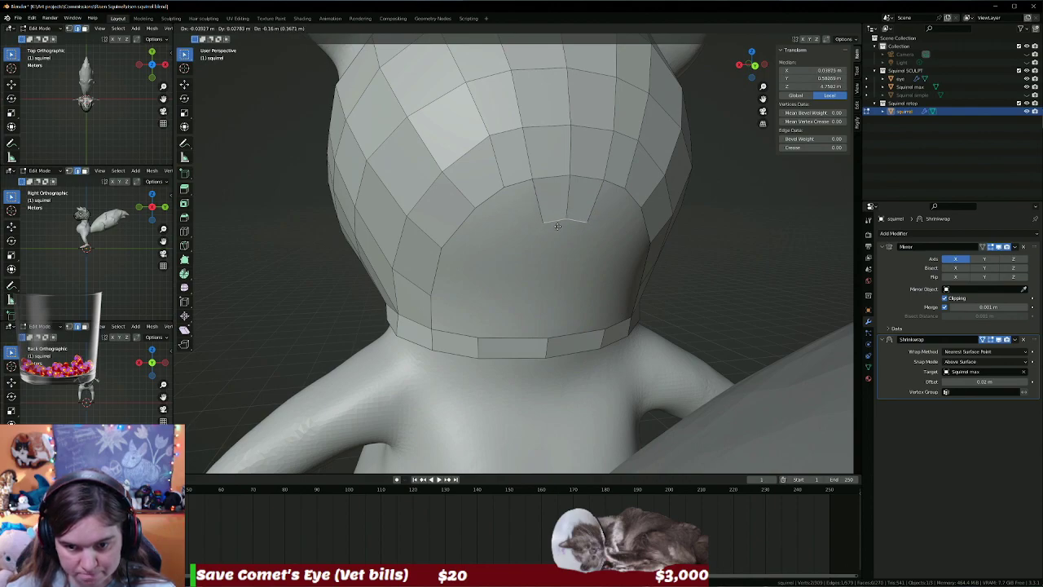
left_click(555, 226)
key("e")
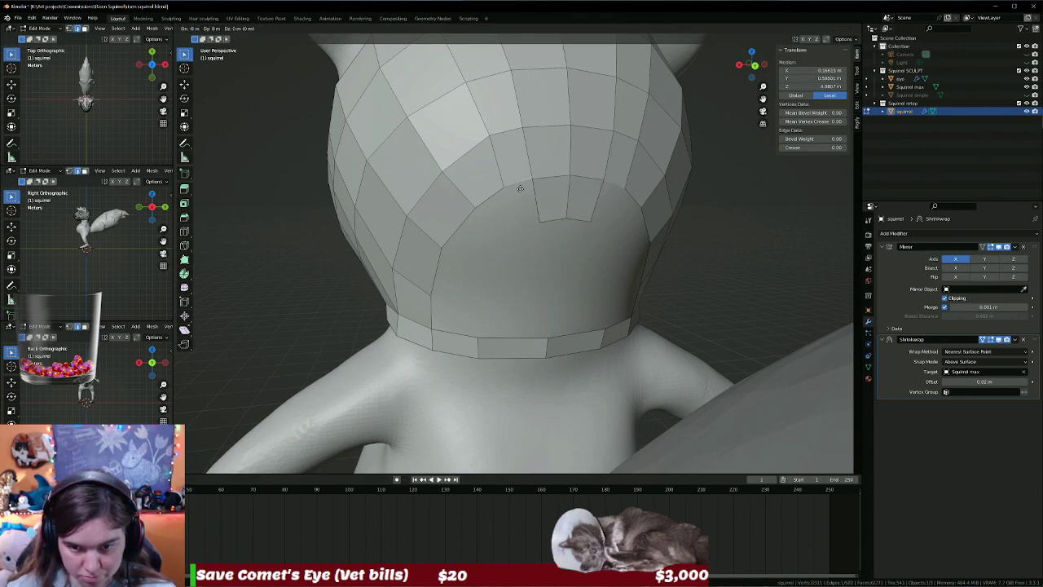
left_click(521, 230)
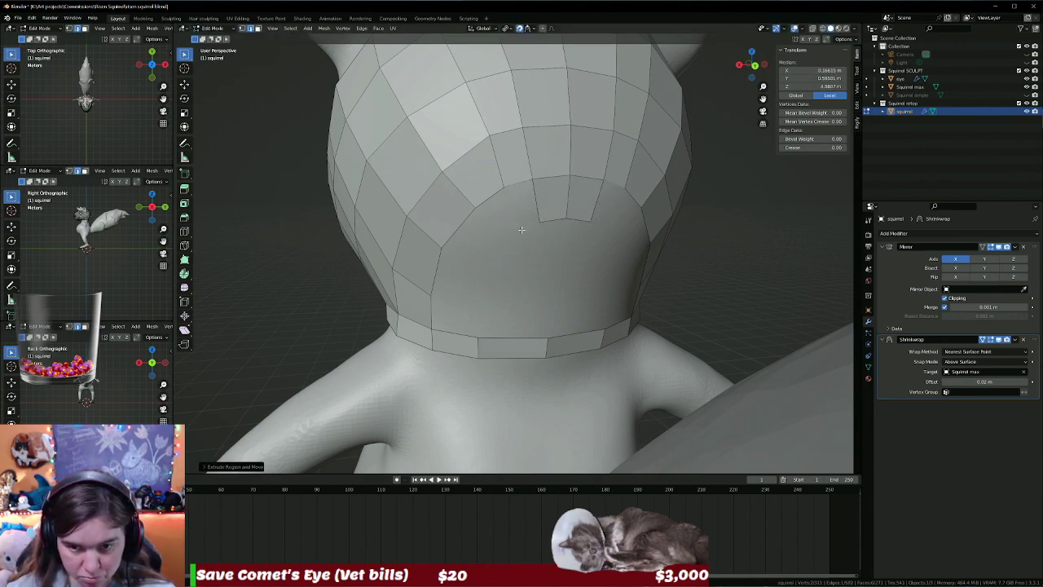
left_click(504, 194)
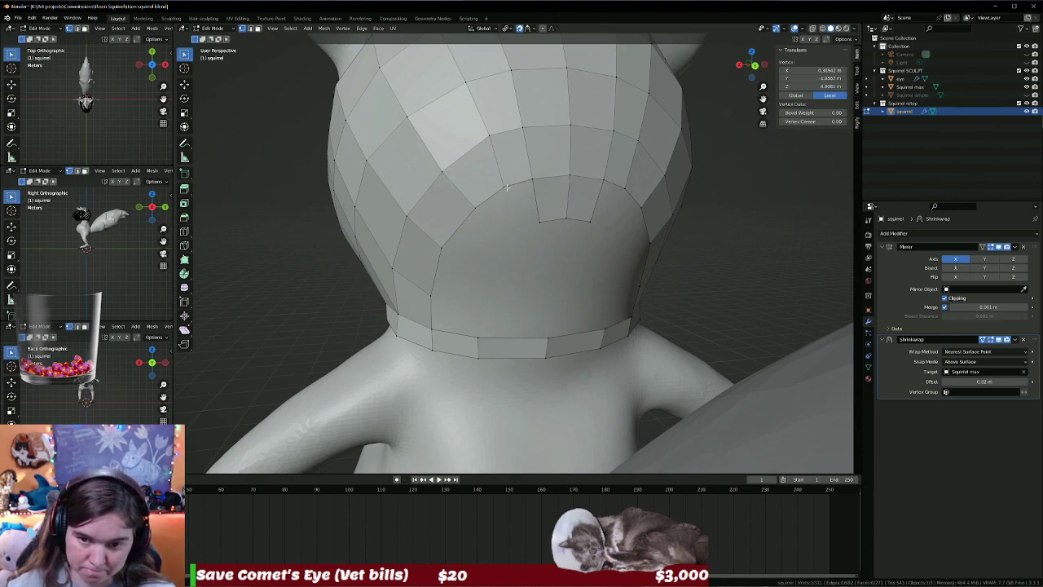
key("e")
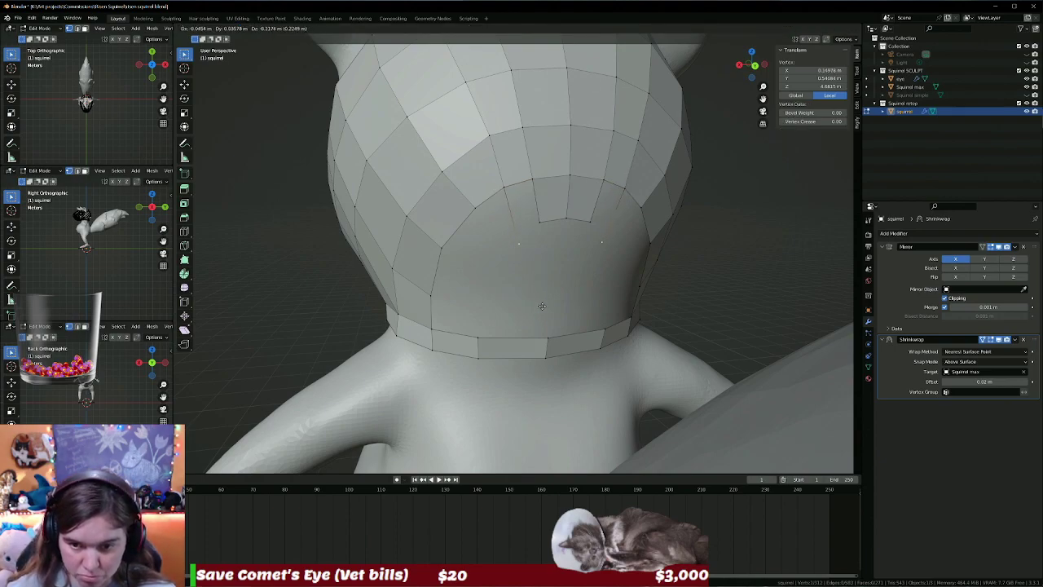
left_click(540, 303)
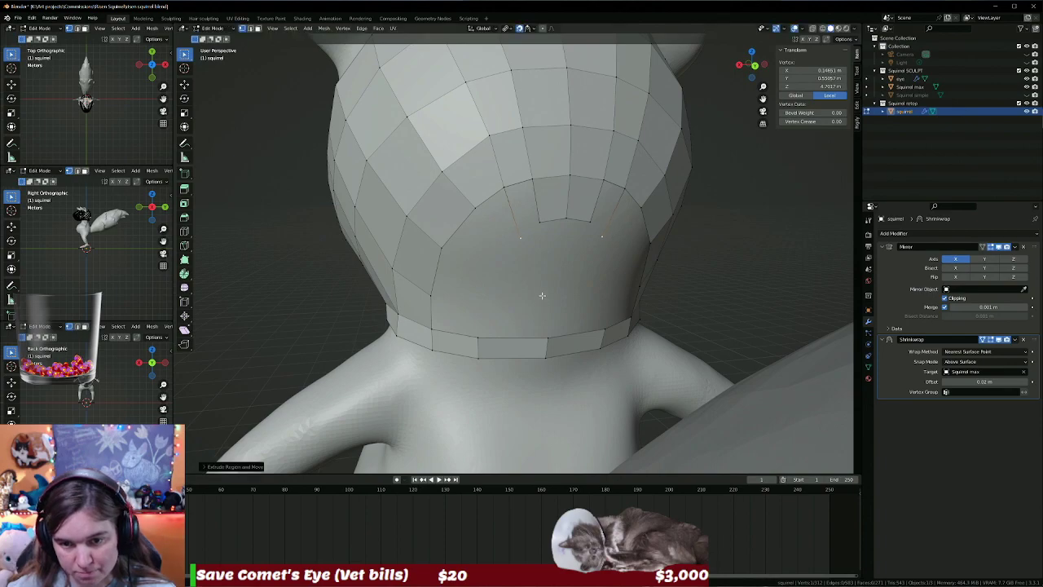
Fill faces between the new vertices, move them lower, extrude again and close the centre gap.
left_click(534, 202, "shift")
key("f")
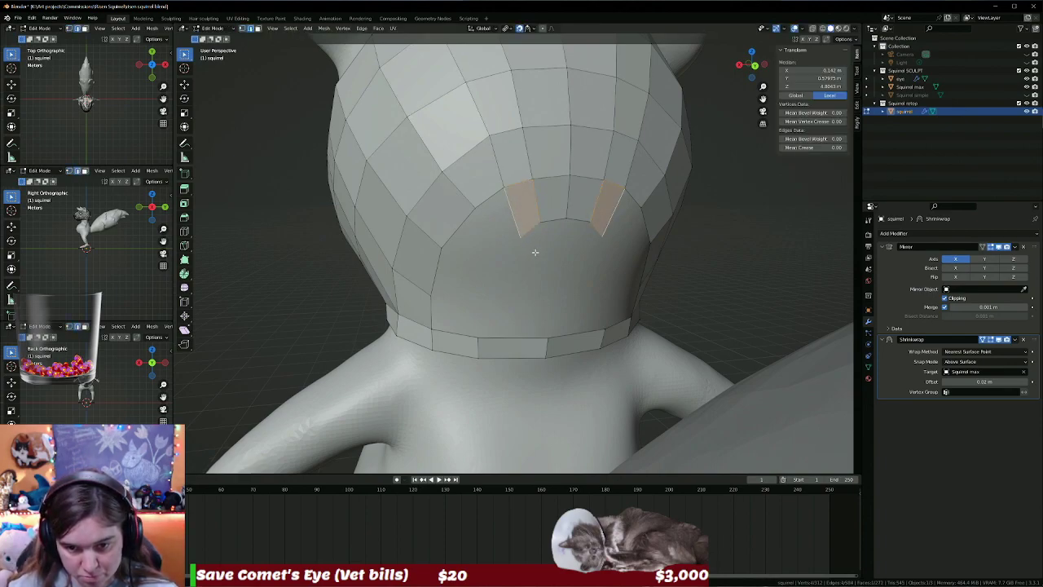
key("g")
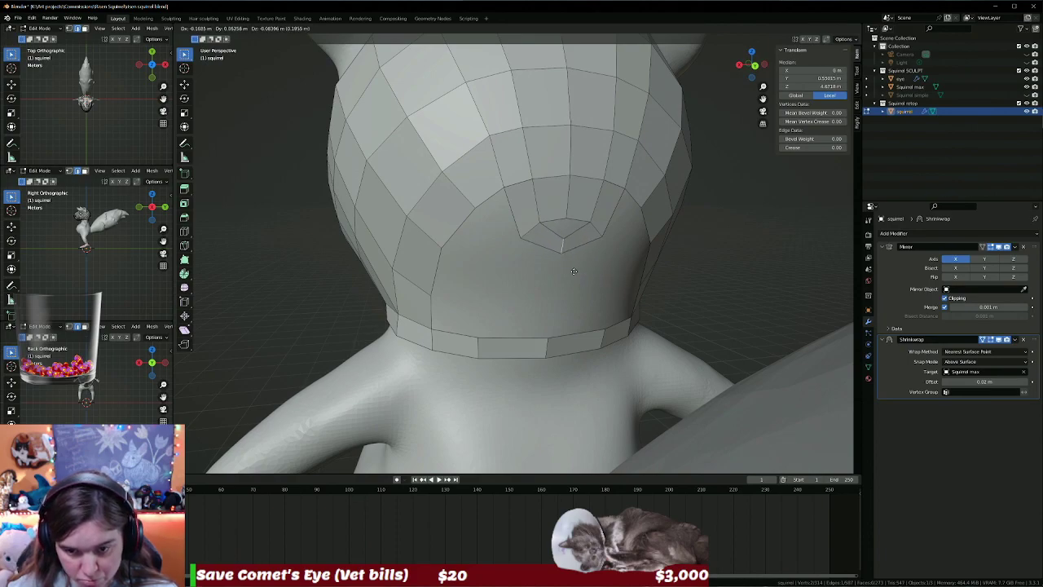
left_click(562, 267)
key("e")
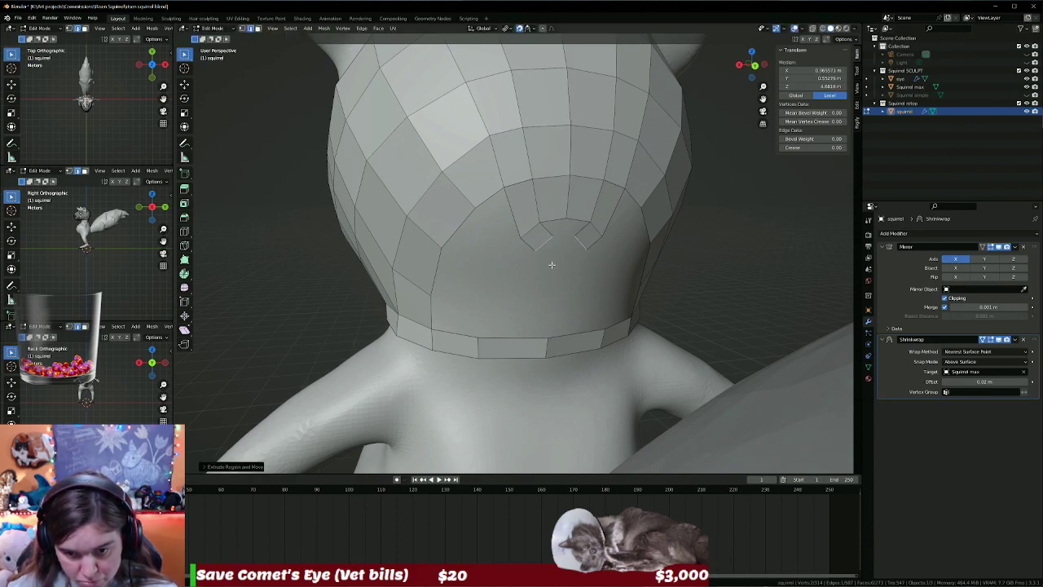
left_click(571, 271)
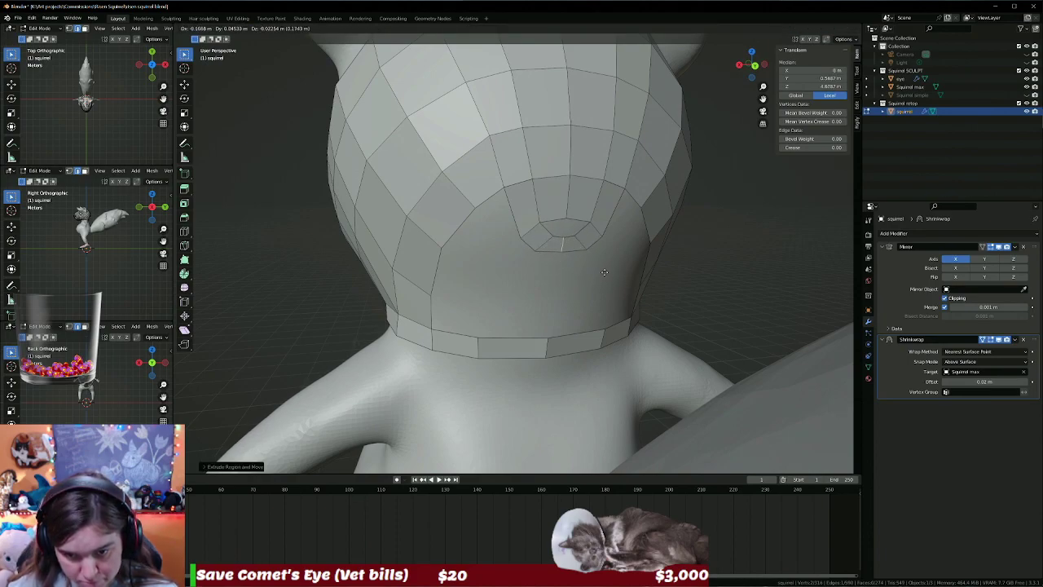
left_click(557, 220)
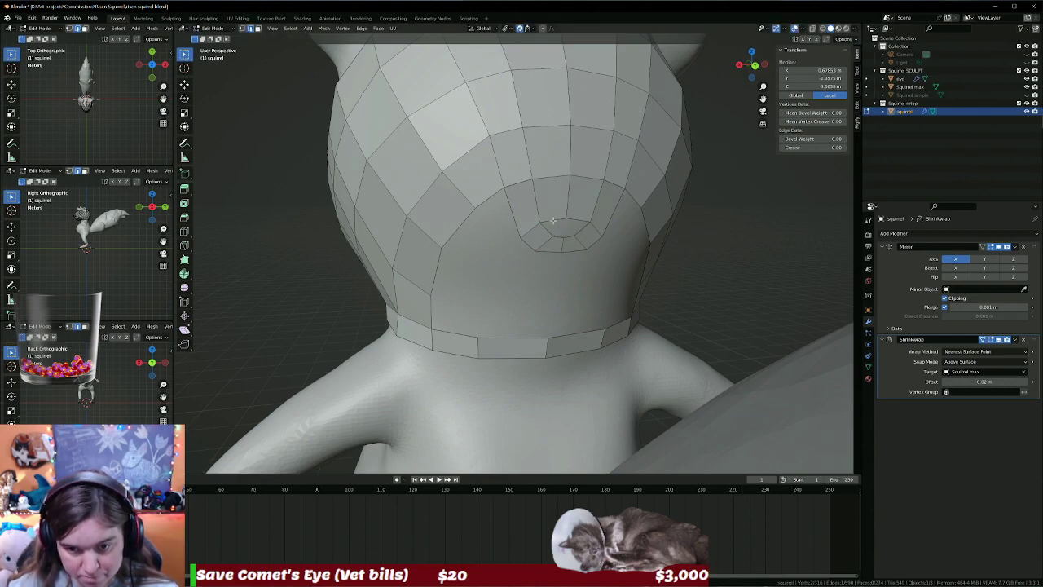
left_click(562, 238, "shift")
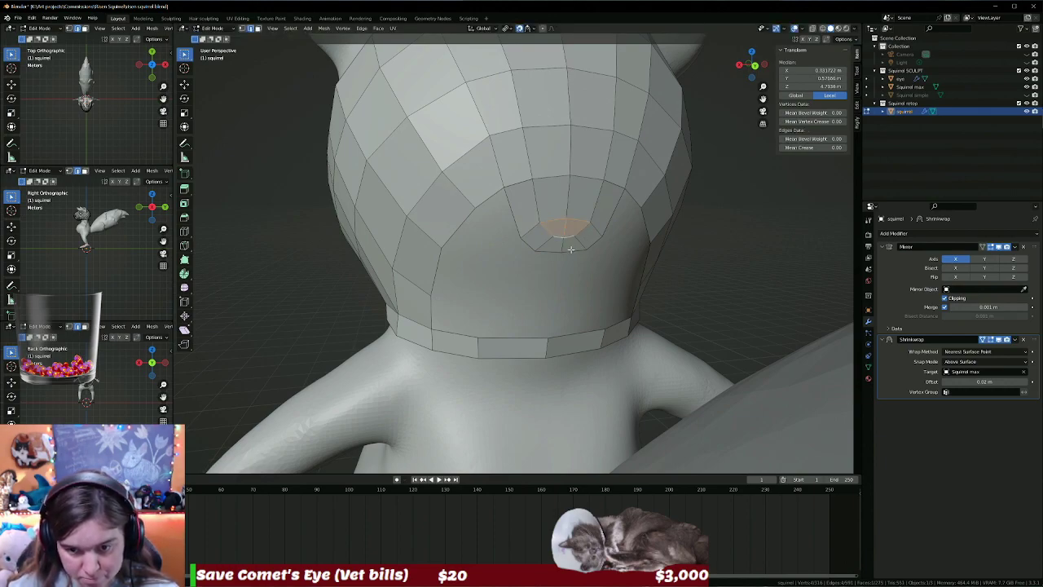
key("ctrl+z")
middle_click_drag(527, 278, 563, 235)
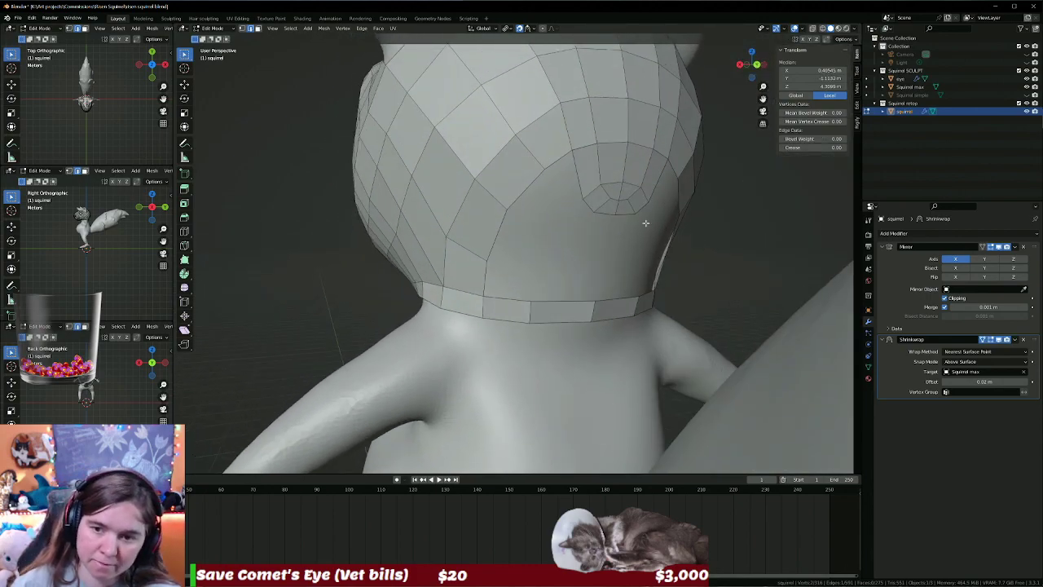
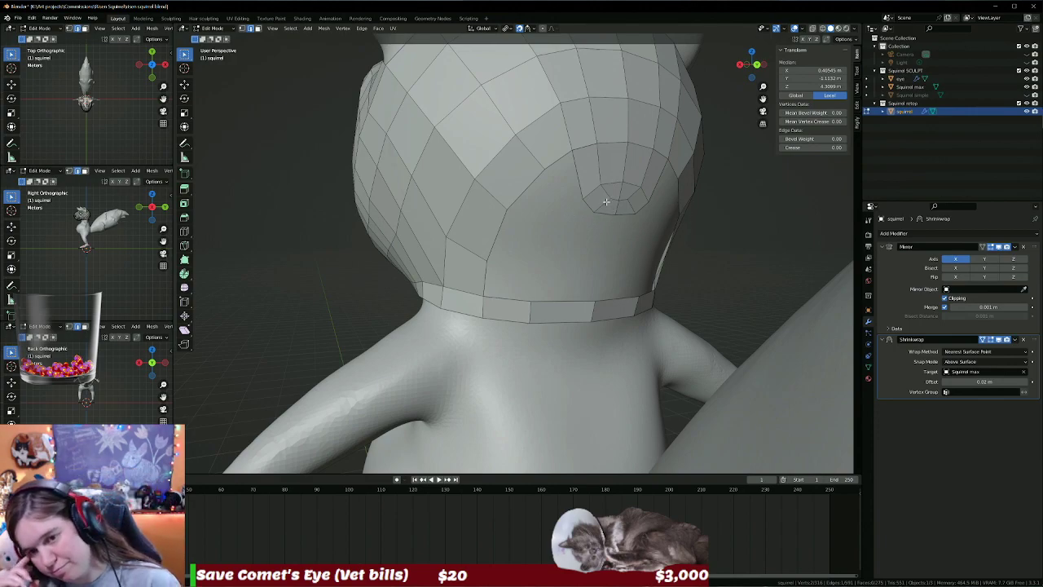
Select the faces around the back-of-head opening and orbit to look down on them.
left_click(606, 201)
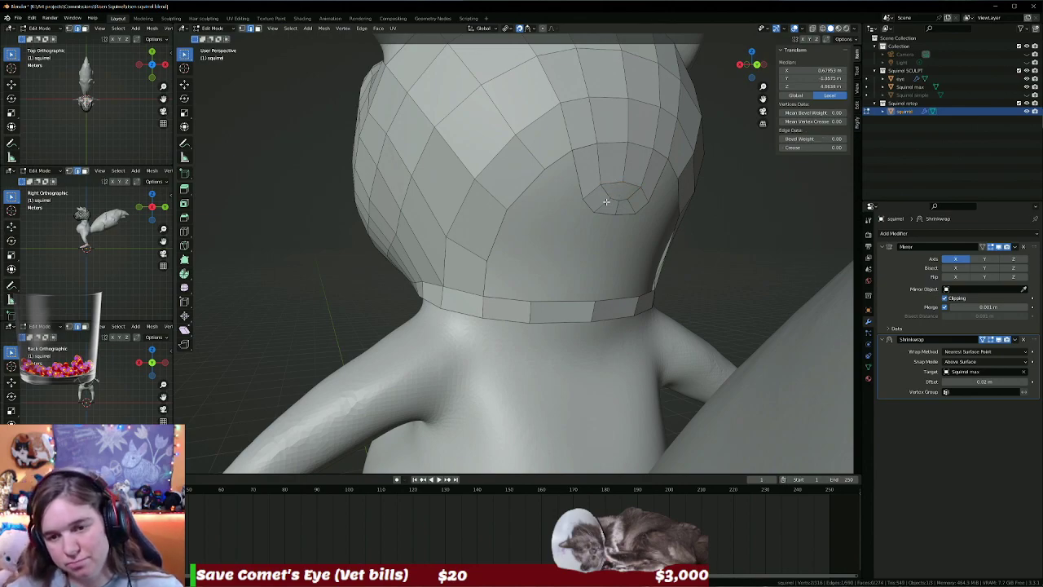
key("ctrl+KP_Add")
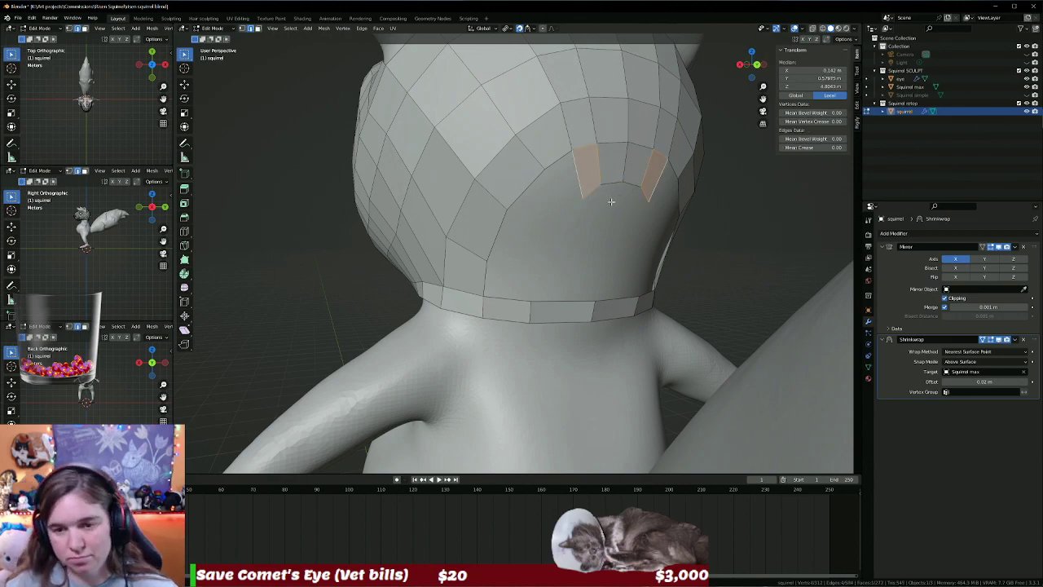
scroll(607, 201, "up", 2)
scroll(606, 201, "up", 1)
middle_click_drag(602, 178, 417, 375)
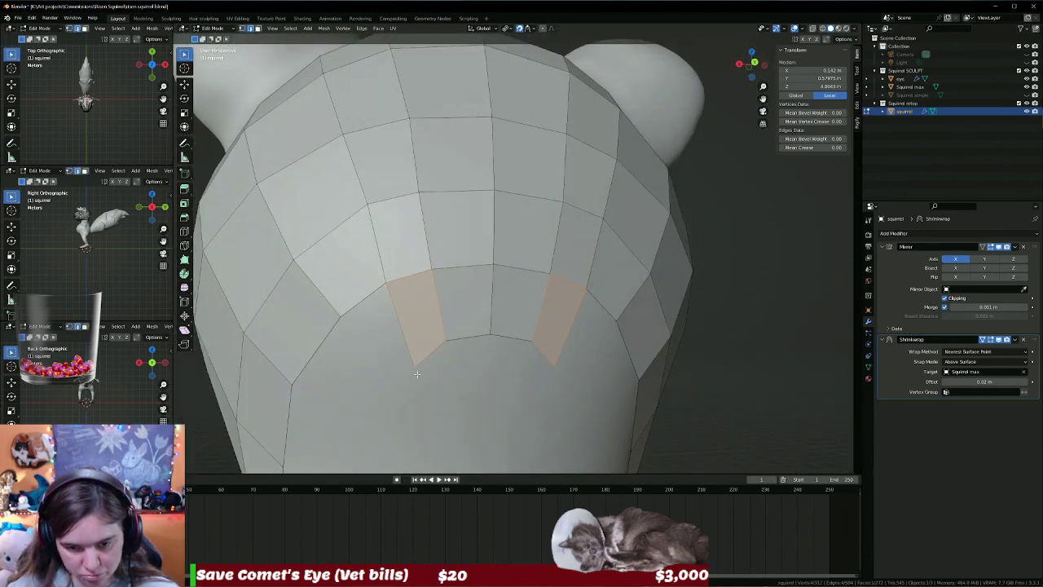
Try moving a vertex on the lower edge, then undo the move.
left_click(414, 367)
key("g")
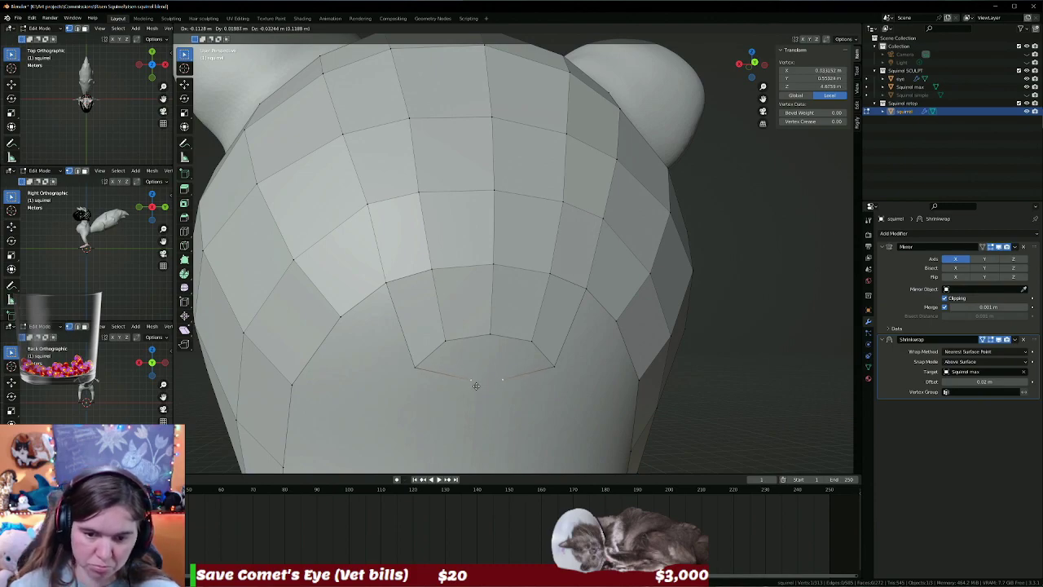
left_click(471, 383)
key("ctrl+z")
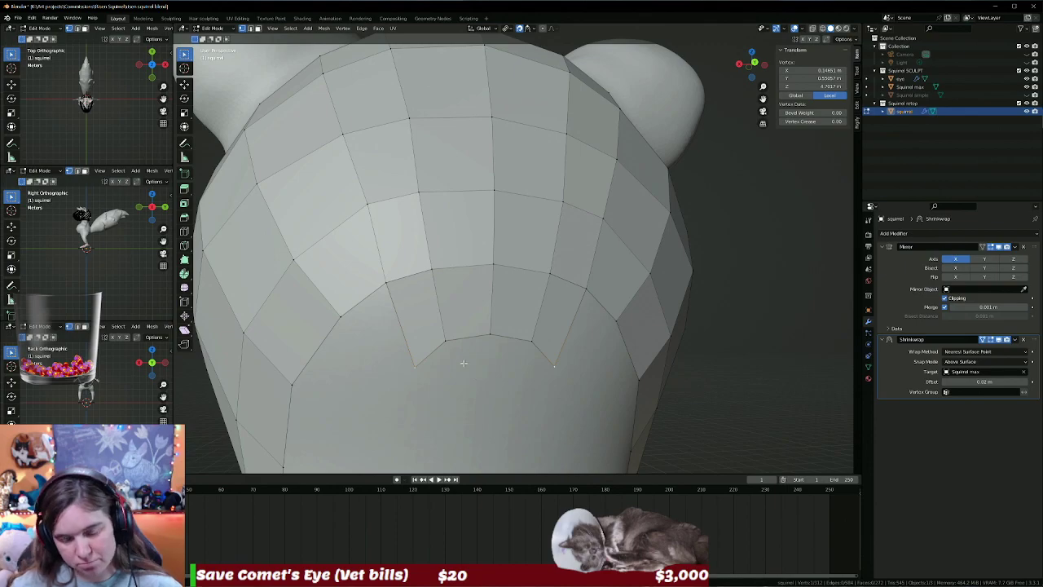
mouse_move(463, 362)
middle_mouse_down()
mouse_move(463, 344)
mouse_move(487, 374)
middle_mouse_up()
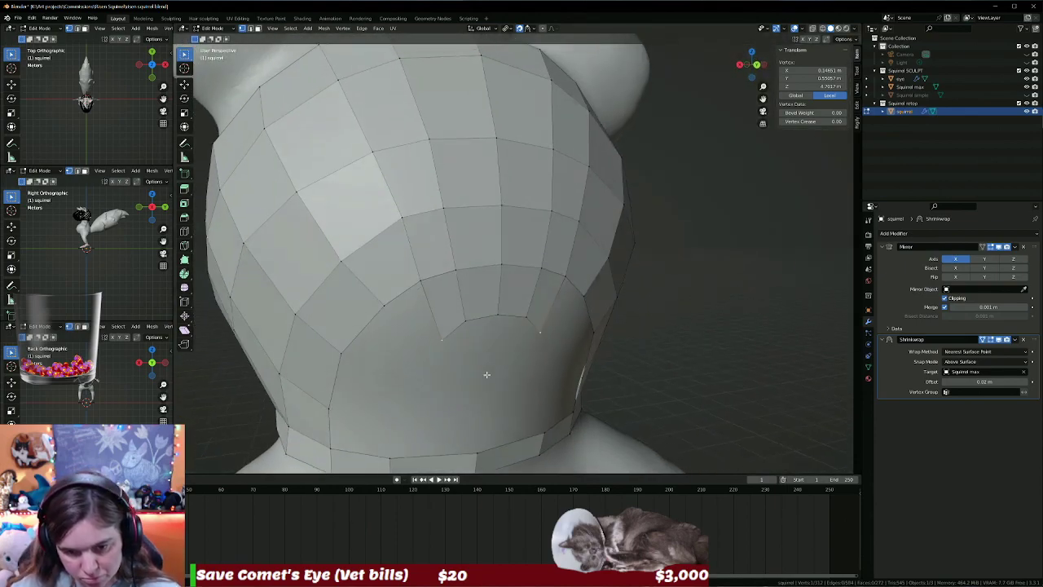
Pull a vertex on the notch's lower edge downward.
key("alt+a")
left_click(478, 316)
key("g")
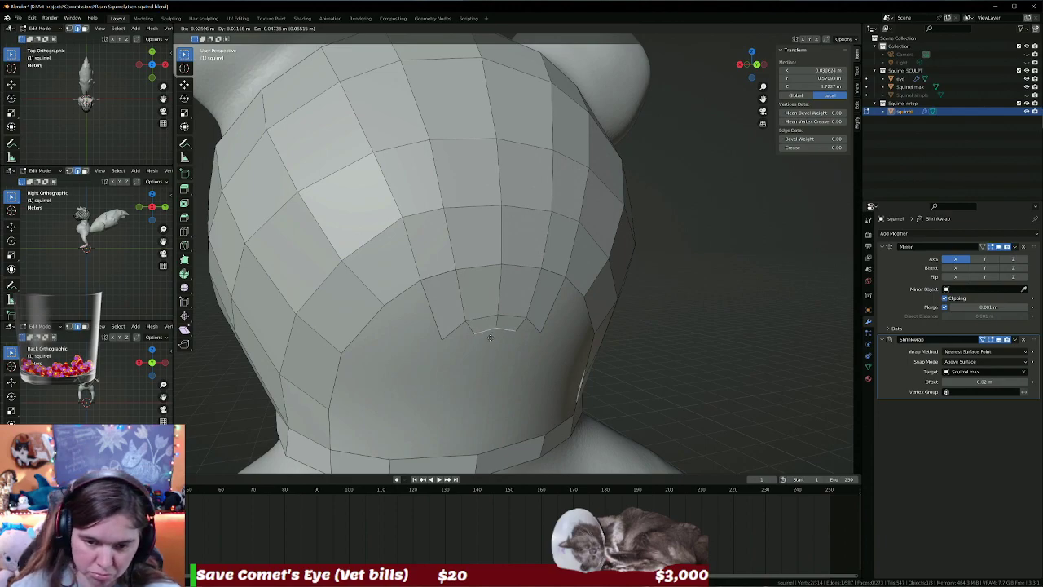
left_click(491, 338)
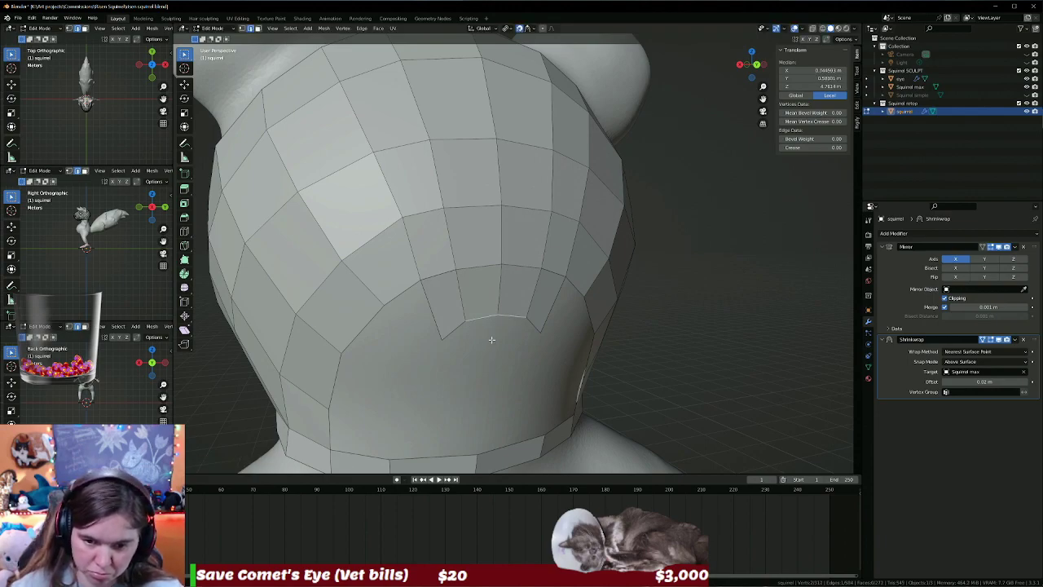
Select the bottom neck ring edge loop.
middle_click_drag(478, 306, 458, 330)
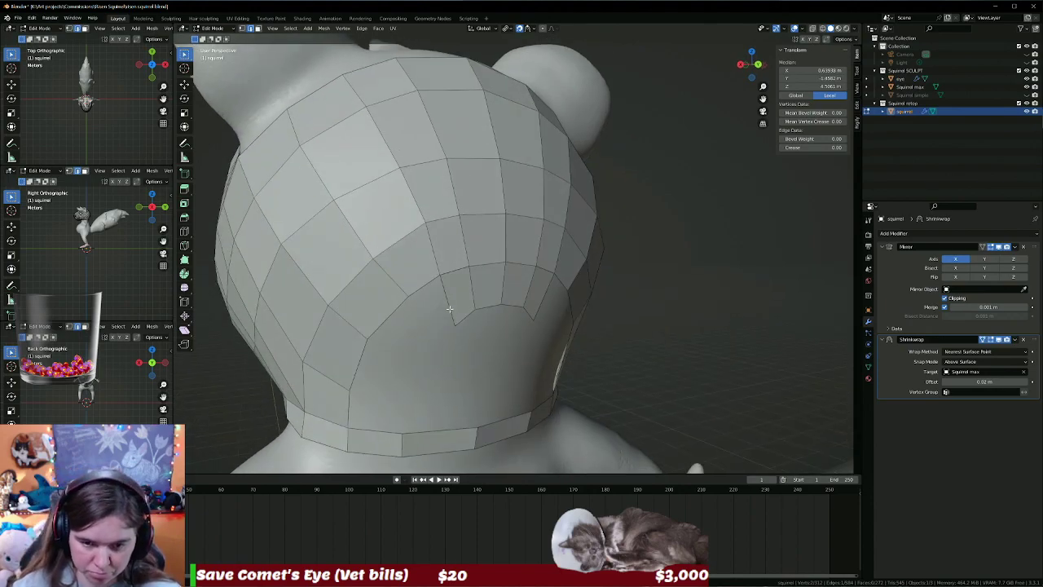
middle_click_drag(476, 350, 478, 337)
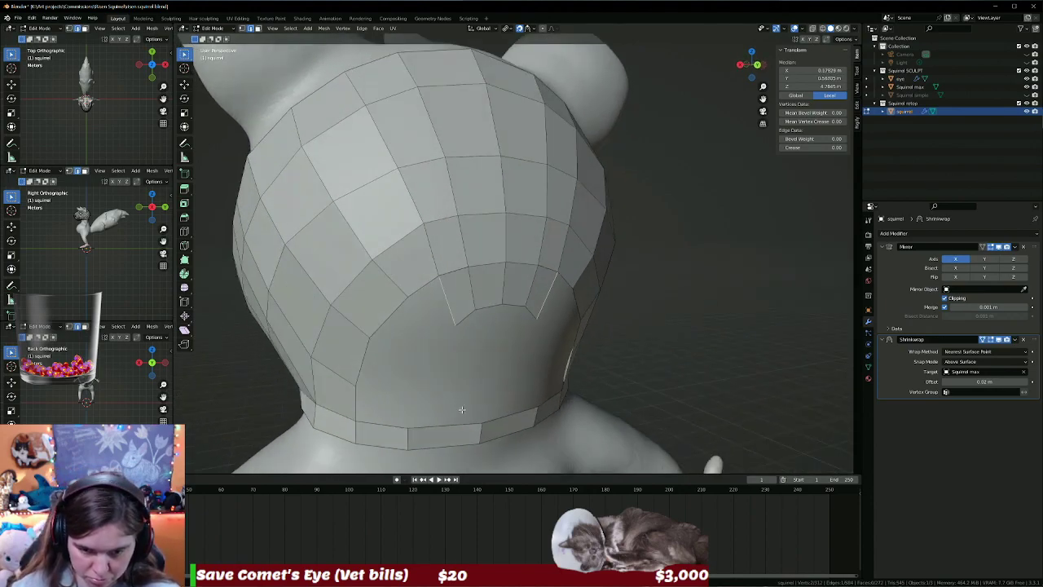
left_click(448, 424, "alt")
Extrude the neck ring edges upward and raise the new loop toward the notch.
key("e")
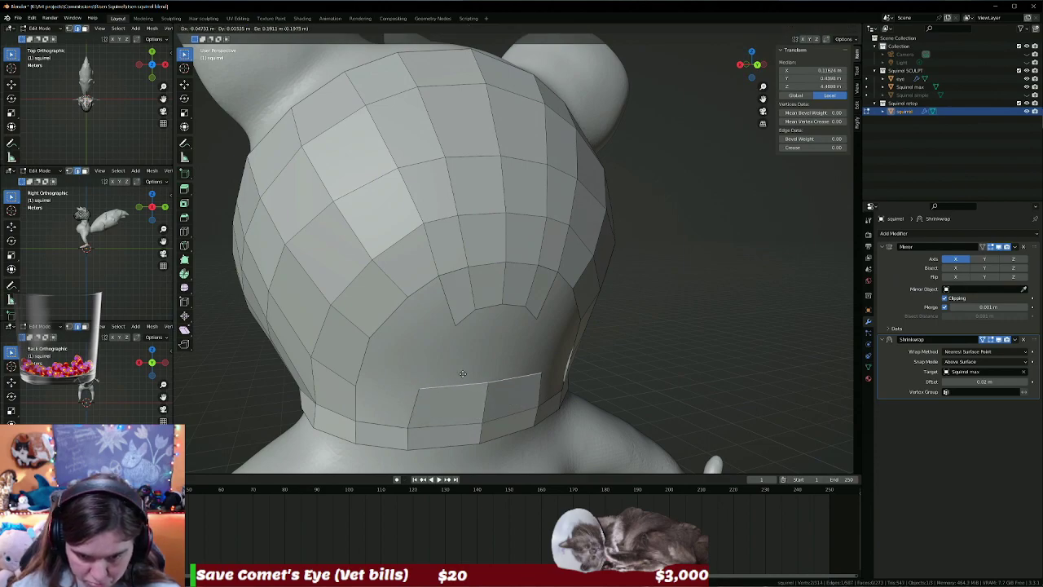
left_click(468, 368)
key("g")
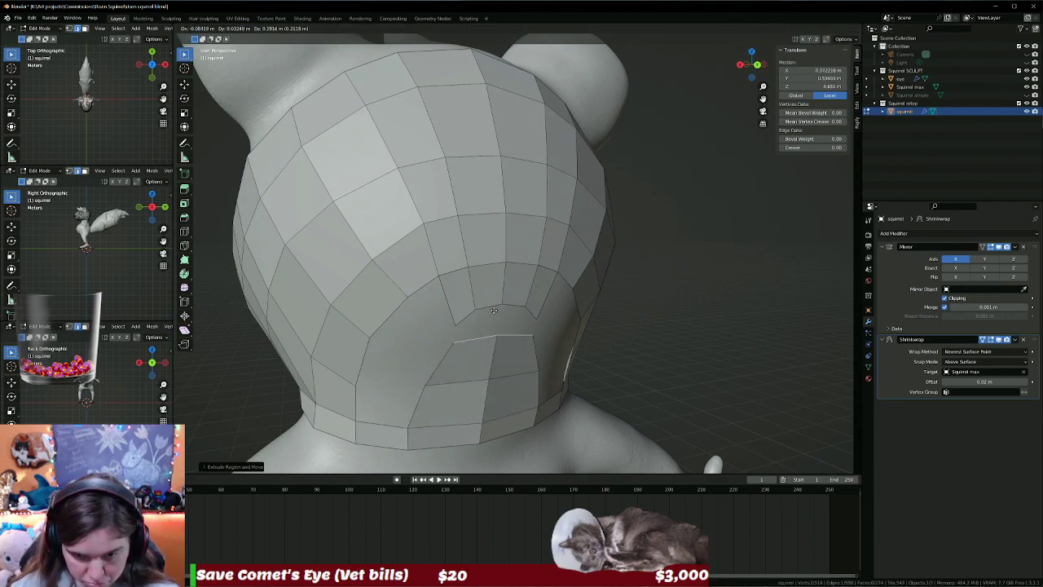
left_click(493, 318)
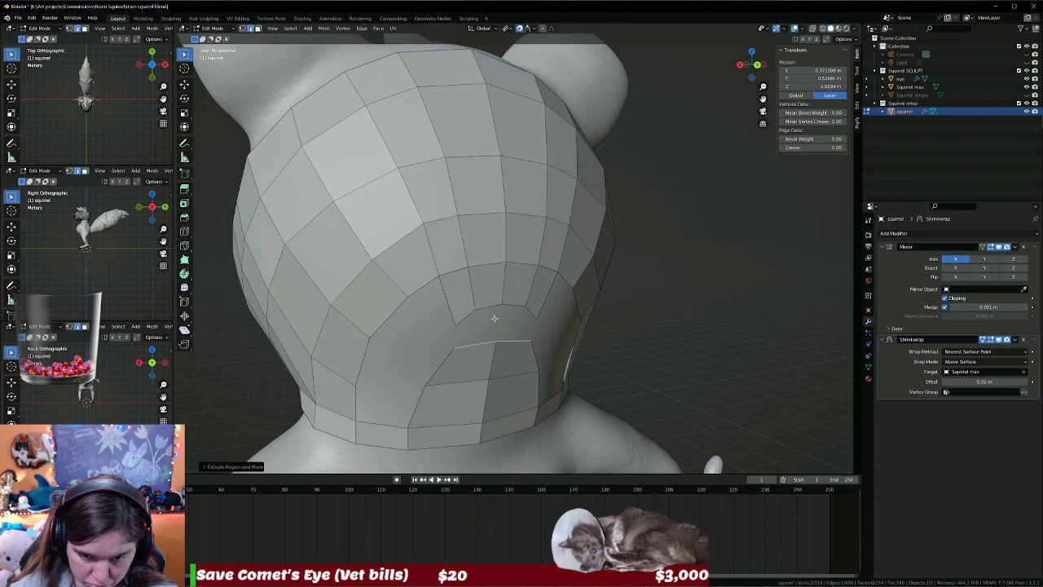
key("g")
left_click(499, 291)
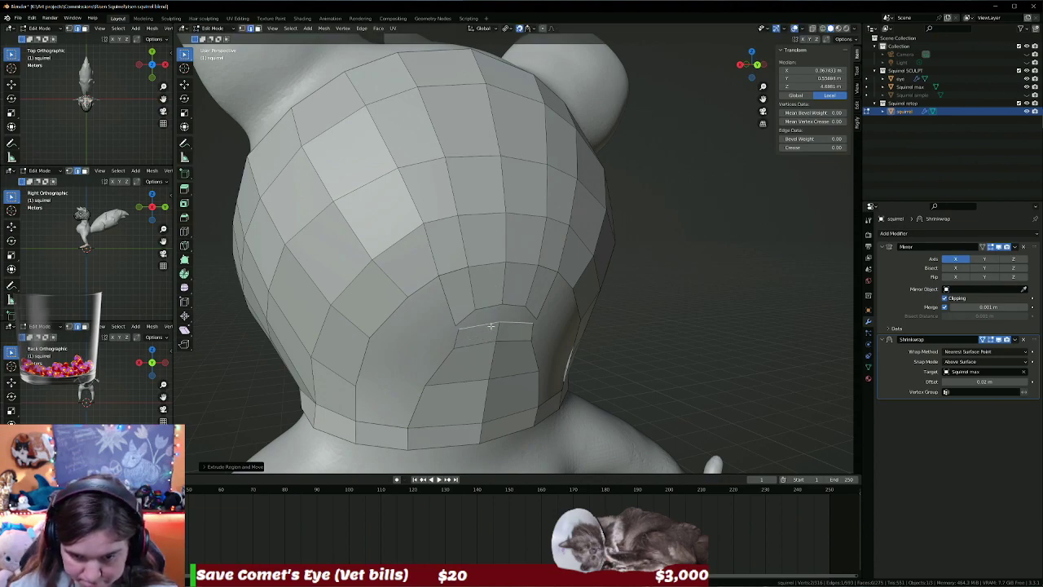
Merge the new strip's vertices together to close the gap.
left_click(454, 326)
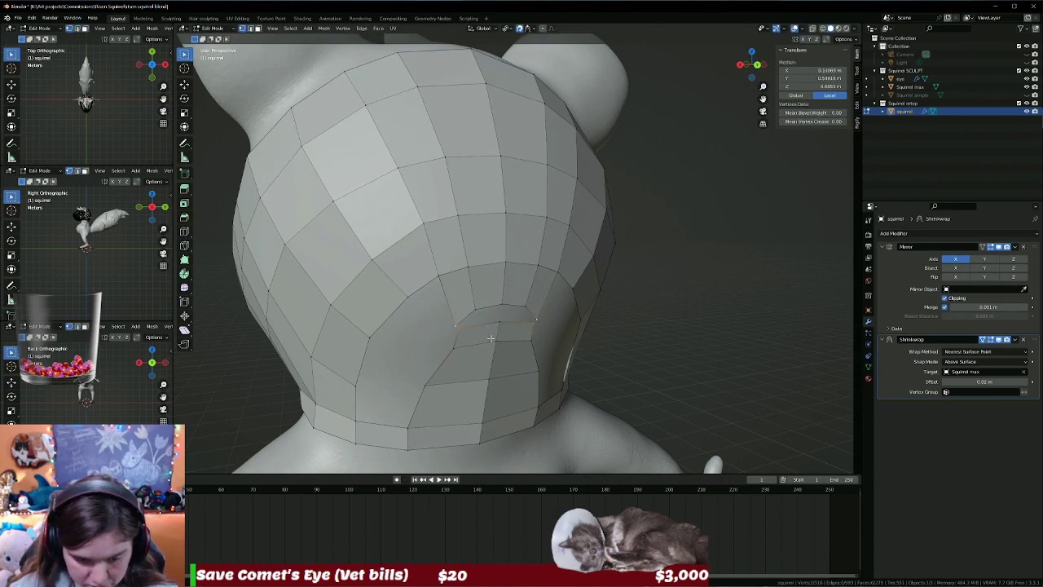
key("m")
left_click(489, 342)
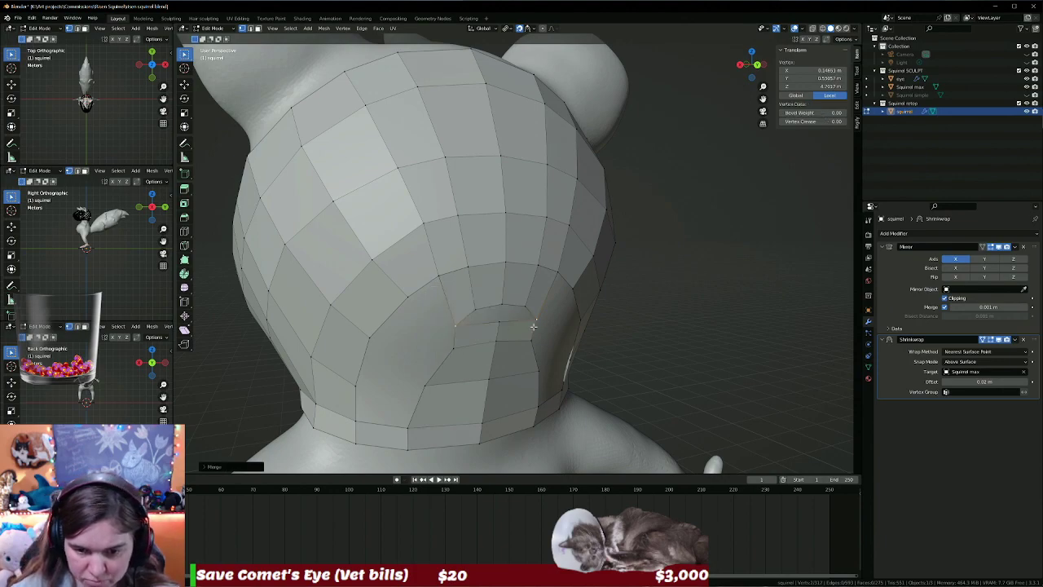
key("alt+a")
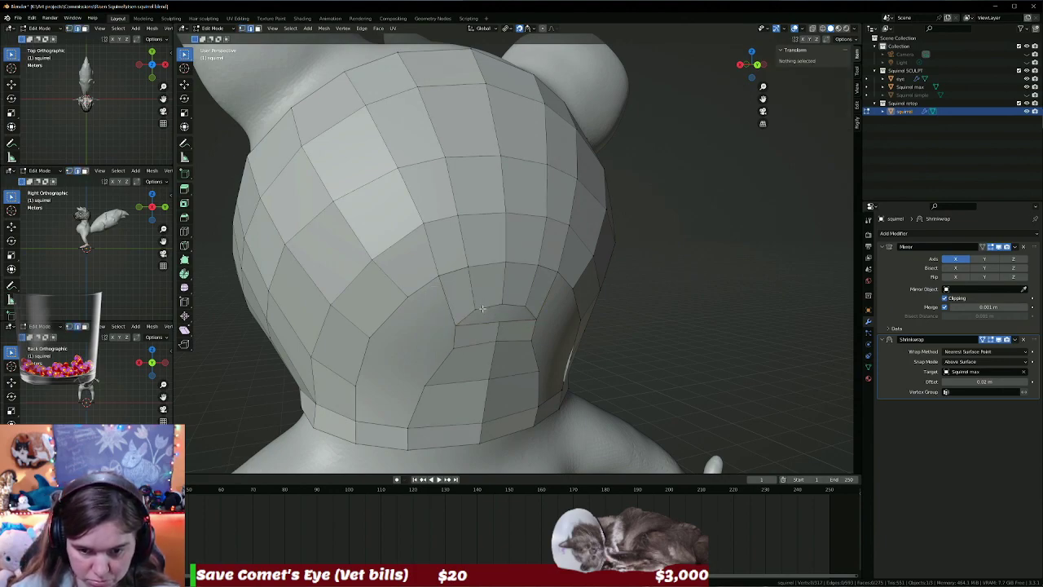
Select edges along the patched gap and reposition one of its vertices.
left_click(481, 309)
left_click(481, 323, "shift")
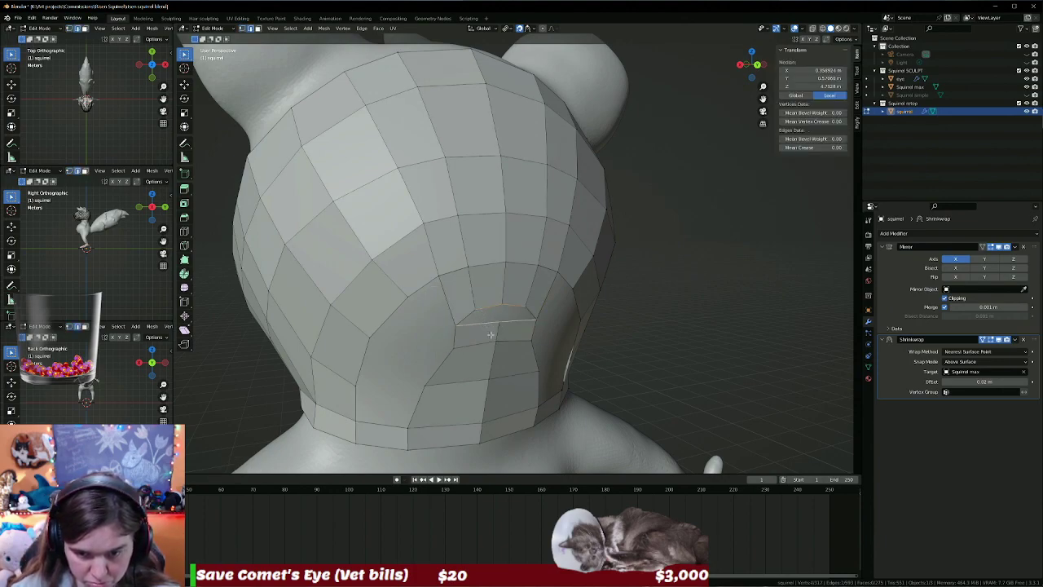
left_click(458, 349)
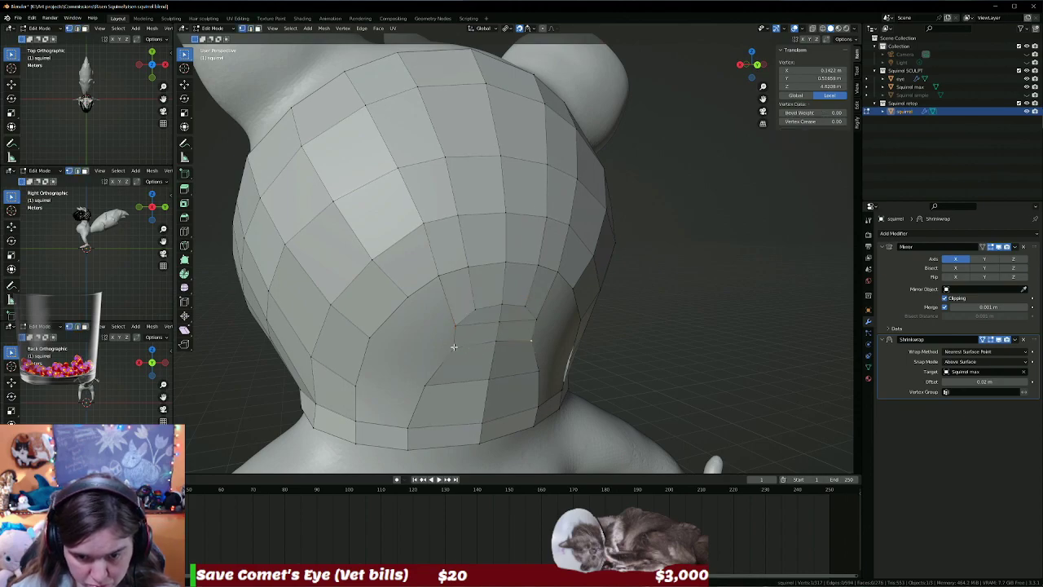
key("g")
left_click(437, 347)
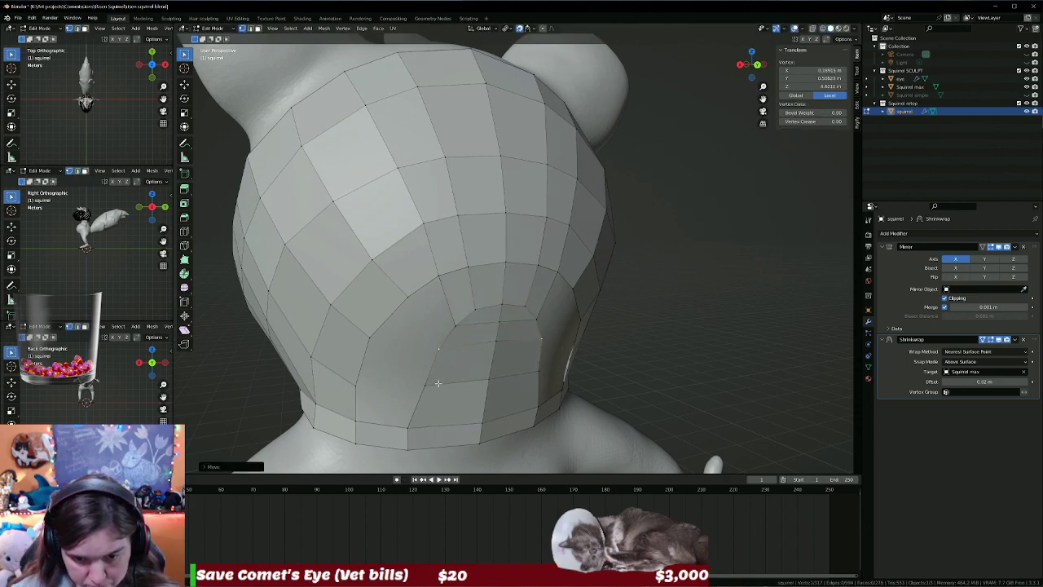
Reshape the edge loop on the back of the head and select two mirrored faces.
middle_click_drag(437, 399, 441, 330)
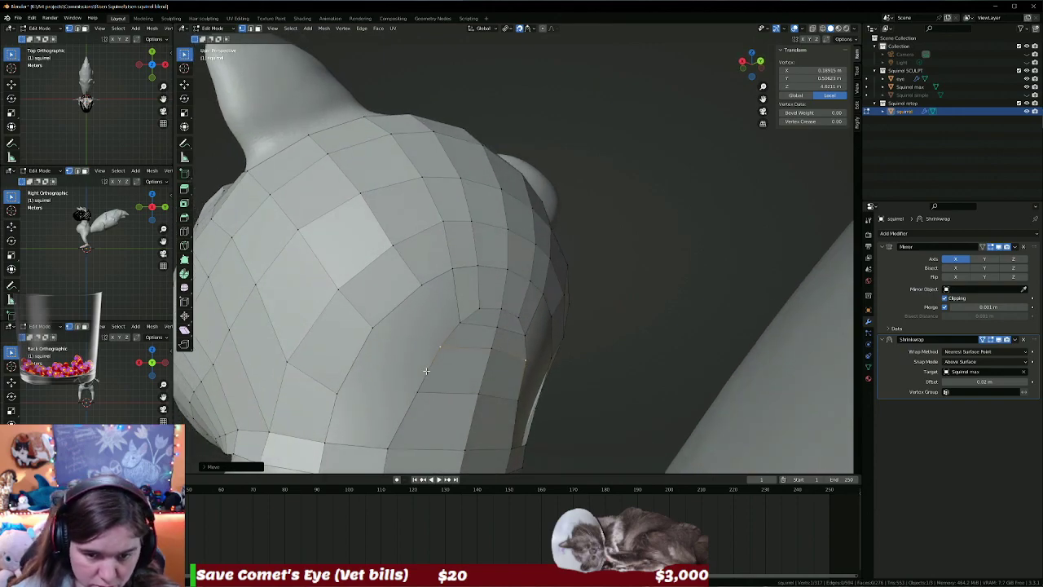
left_click(433, 331, "alt")
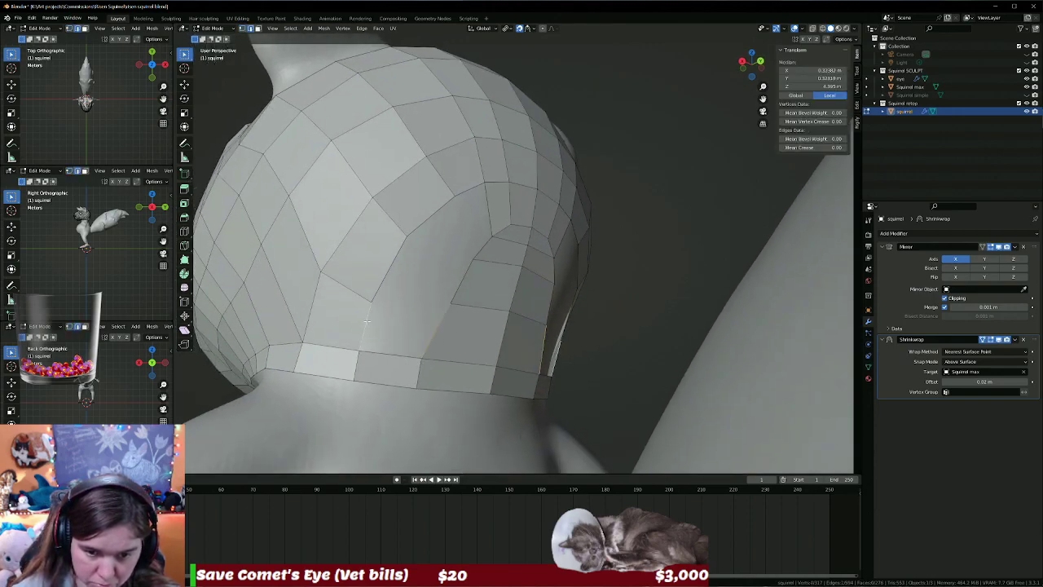
left_click_drag(365, 323, 457, 290)
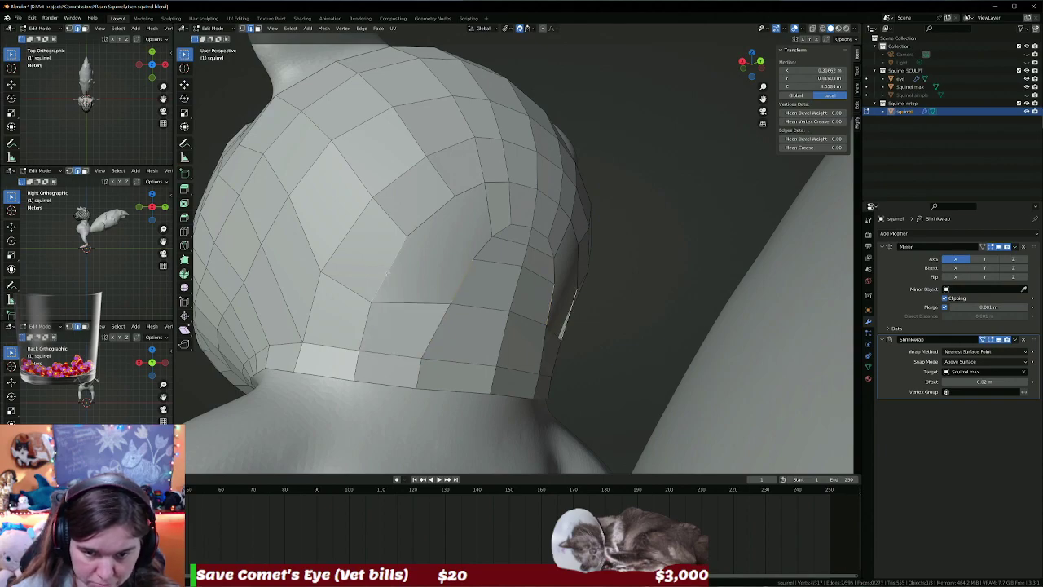
left_click(422, 271)
mouse_move(471, 260)
middle_mouse_down()
mouse_move(466, 282)
mouse_move(477, 291)
mouse_move(459, 261)
mouse_move(477, 255)
mouse_move(484, 288)
middle_mouse_up()
Nudge a centre-seam vertex slightly upward in vertex select mode.
key("1")
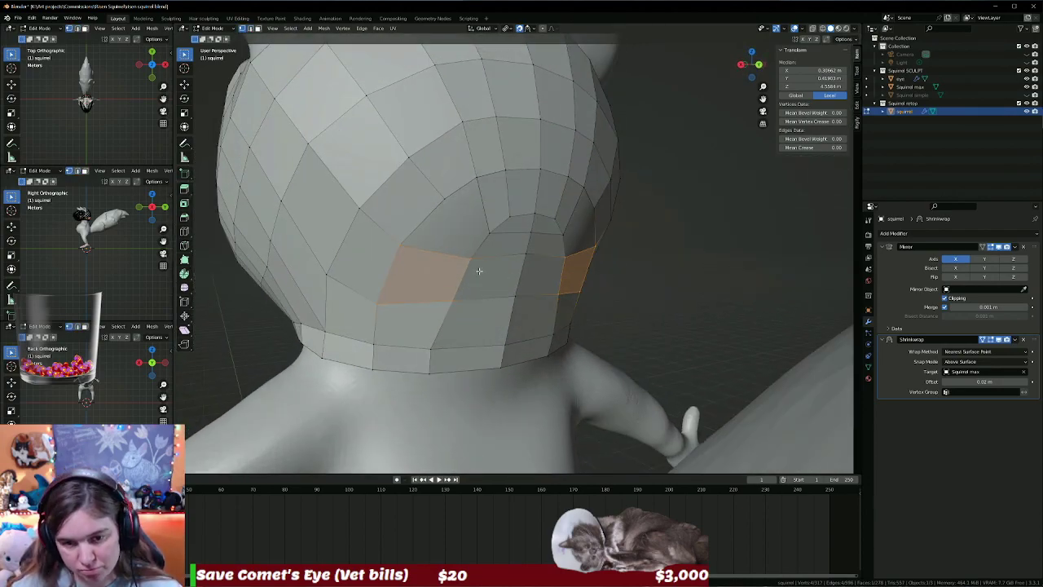
left_click(525, 258)
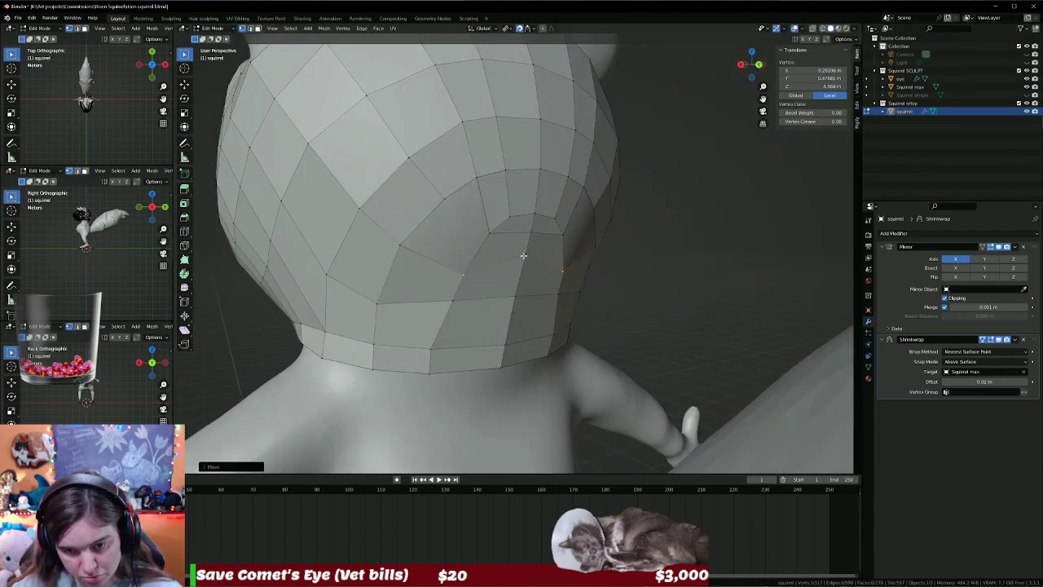
key("g")
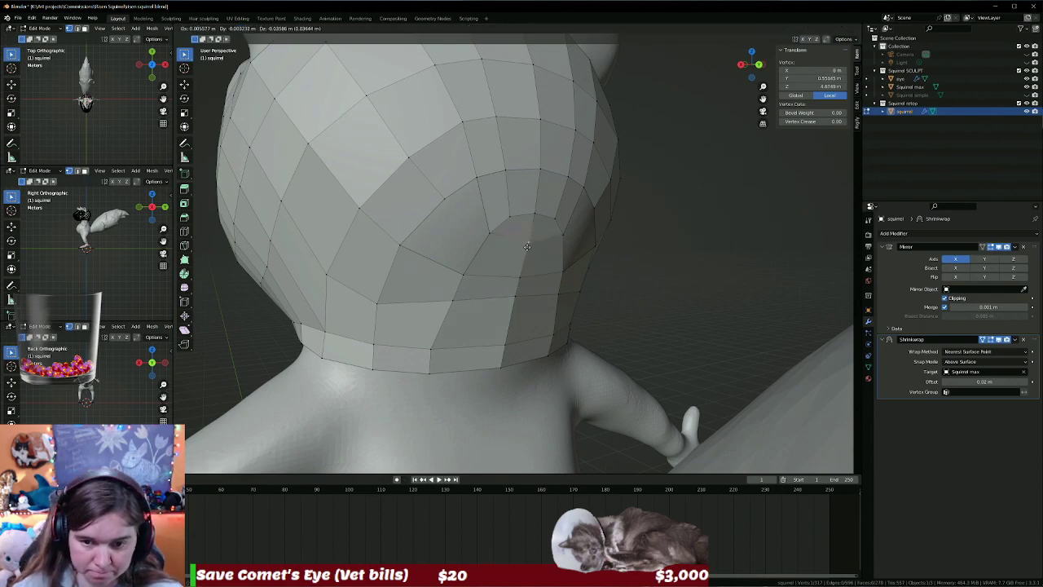
left_click(527, 246)
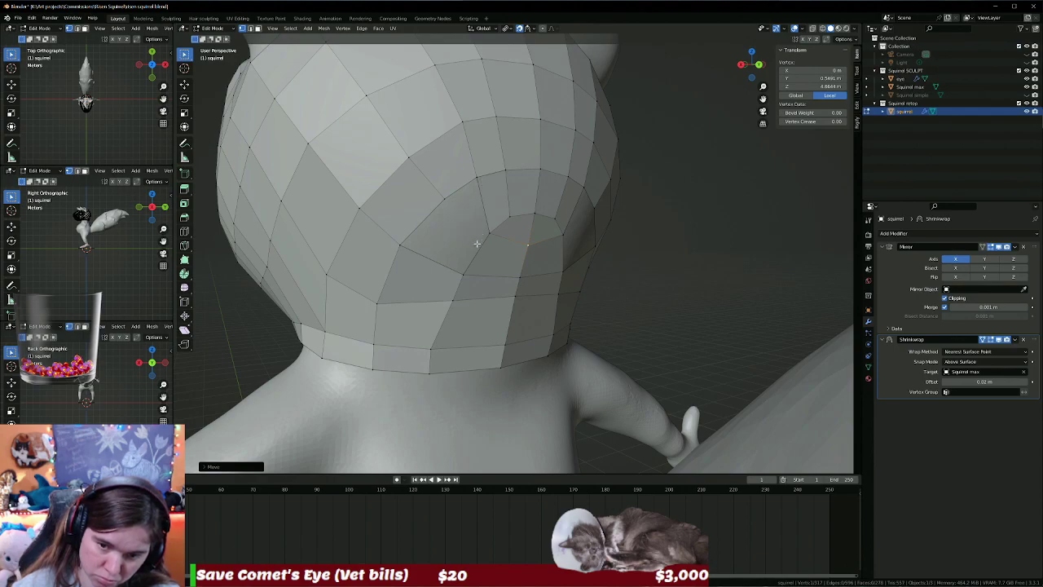
Add a loop cut across the back of the head.
key("ctrl+r")
left_click(523, 262)
left_click(524, 263)
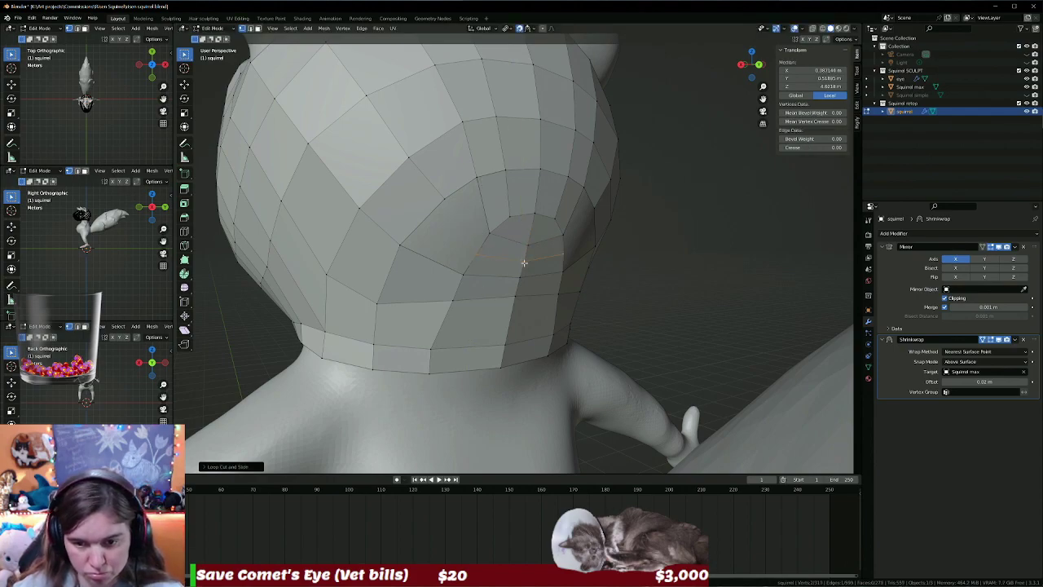
Inspect faces and edges beside the new loop, then clear selection and view the back and tail.
left_click(483, 243, "shift")
left_click(443, 235)
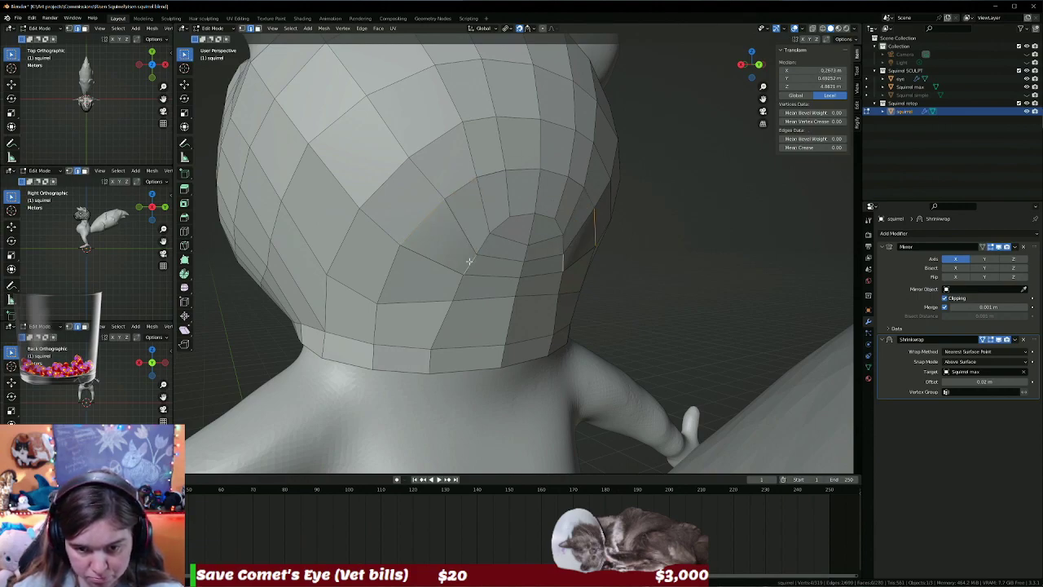
left_click(489, 267)
left_click(636, 264)
scroll(619, 266, "down", 3)
mouse_move(636, 263)
middle_mouse_down()
mouse_move(565, 239)
mouse_move(589, 263)
mouse_move(594, 236)
mouse_move(565, 252)
mouse_move(583, 254)
middle_mouse_up()
scroll(571, 253, "down", 3)
scroll(577, 255, "up", 2)
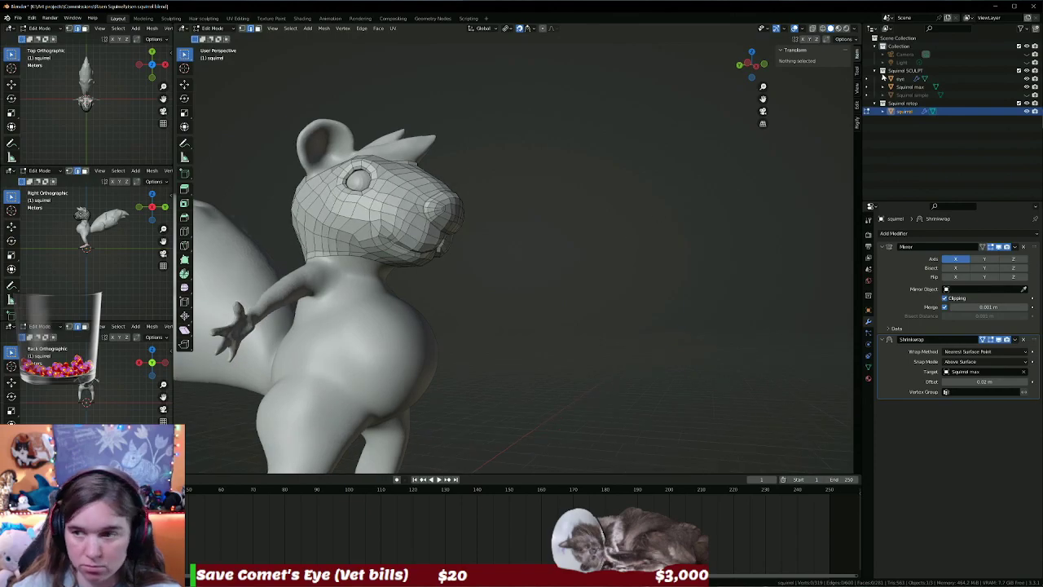
Hide Squirrel max and shade the retopologized head smooth in Object Mode.
left_click(1026, 86)
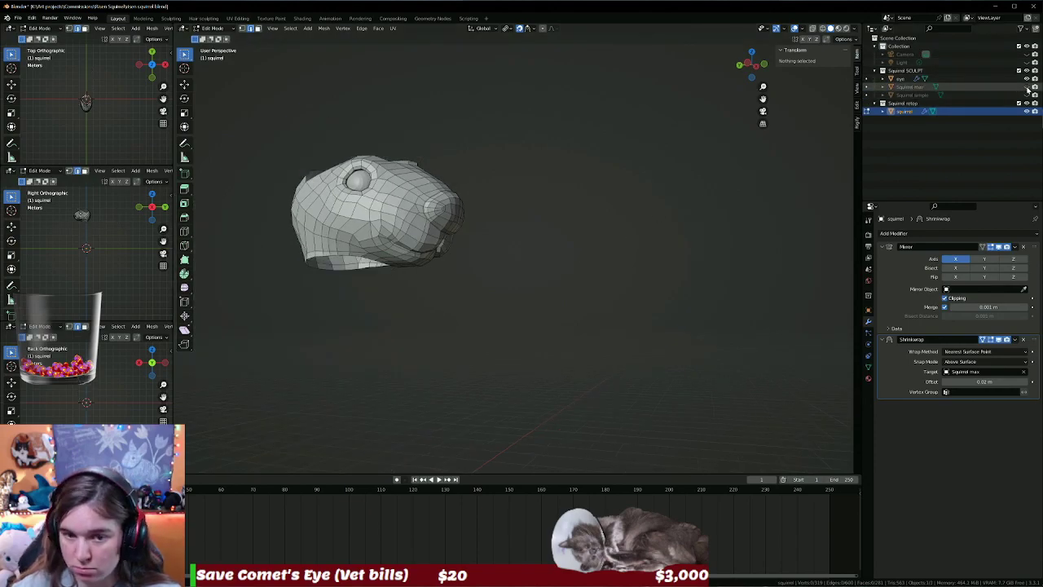
middle_click_drag(473, 231, 427, 223)
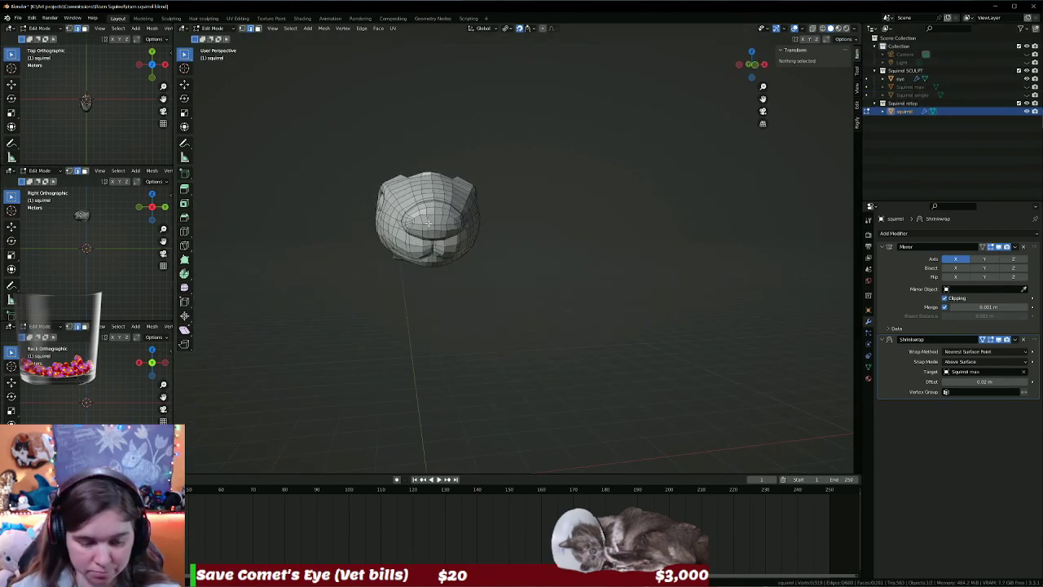
key("Tab")
right_click(429, 224)
left_click(408, 224)
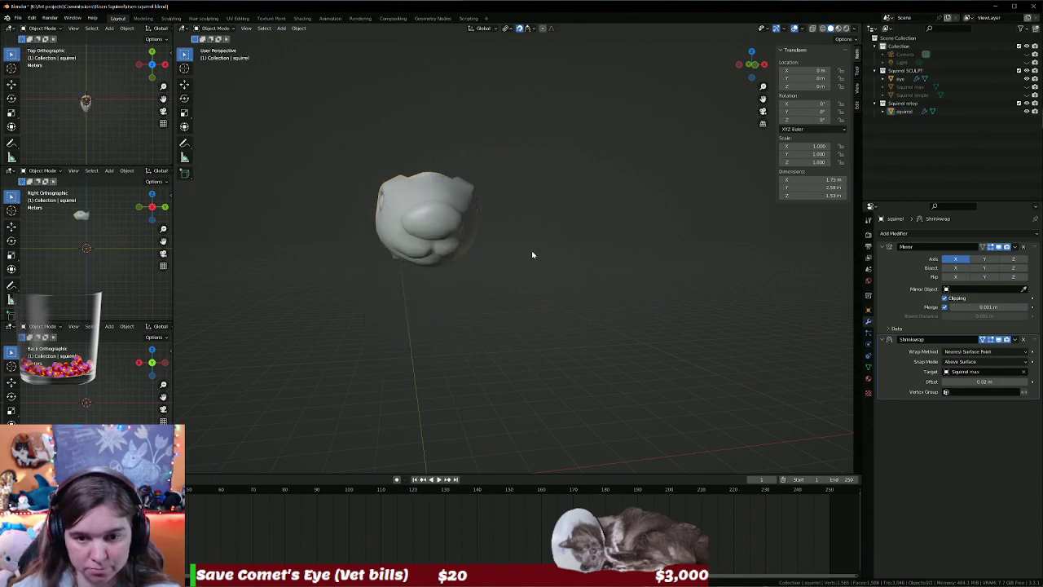
mouse_move(531, 250)
middle_mouse_down()
mouse_move(510, 215)
mouse_move(450, 264)
mouse_move(358, 272)
mouse_move(494, 241)
mouse_move(614, 259)
mouse_move(603, 329)
mouse_move(592, 341)
mouse_move(628, 302)
mouse_move(381, 245)
mouse_move(412, 188)
mouse_move(529, 221)
mouse_move(552, 195)
mouse_move(608, 249)
mouse_move(576, 283)
mouse_move(601, 288)
mouse_move(609, 256)
mouse_move(622, 259)
mouse_move(409, 263)
middle_mouse_up()
Try auto smooth, then shade the head flat and unhide Squirrel max.
right_click(623, 238)
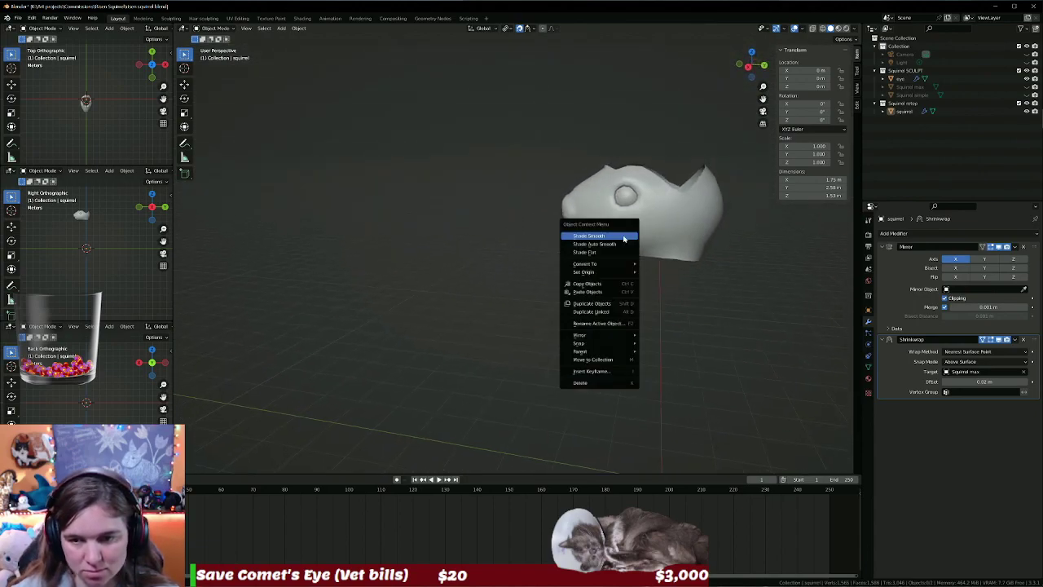
left_click(603, 246)
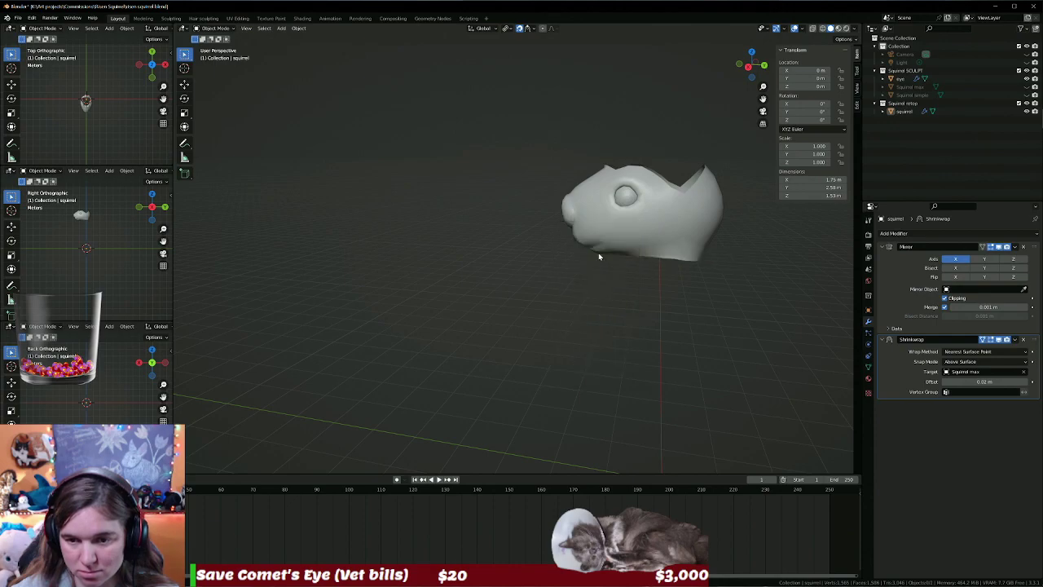
left_click(643, 228)
right_click(643, 225)
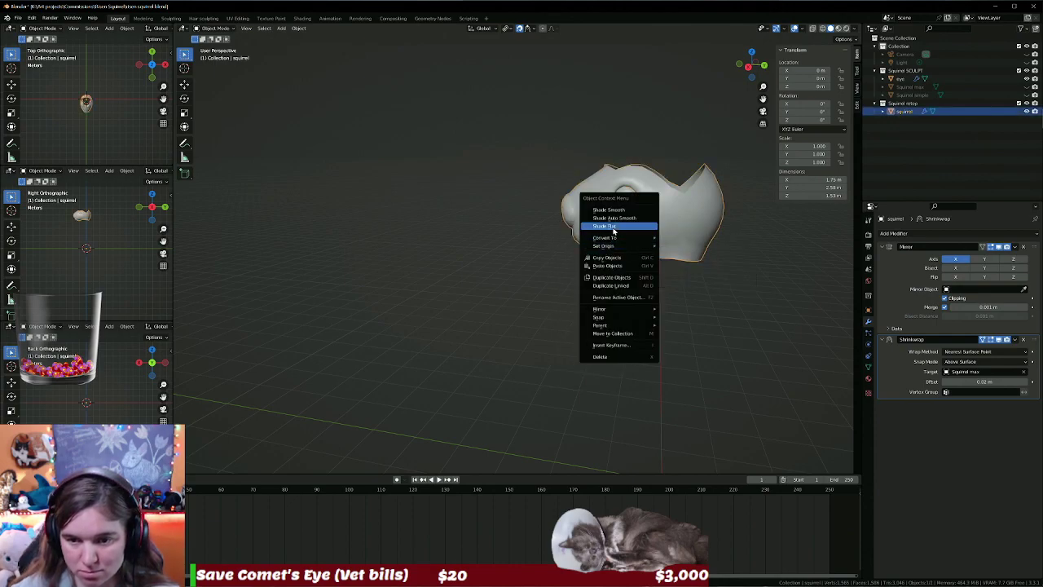
left_click(613, 227)
left_click(725, 287)
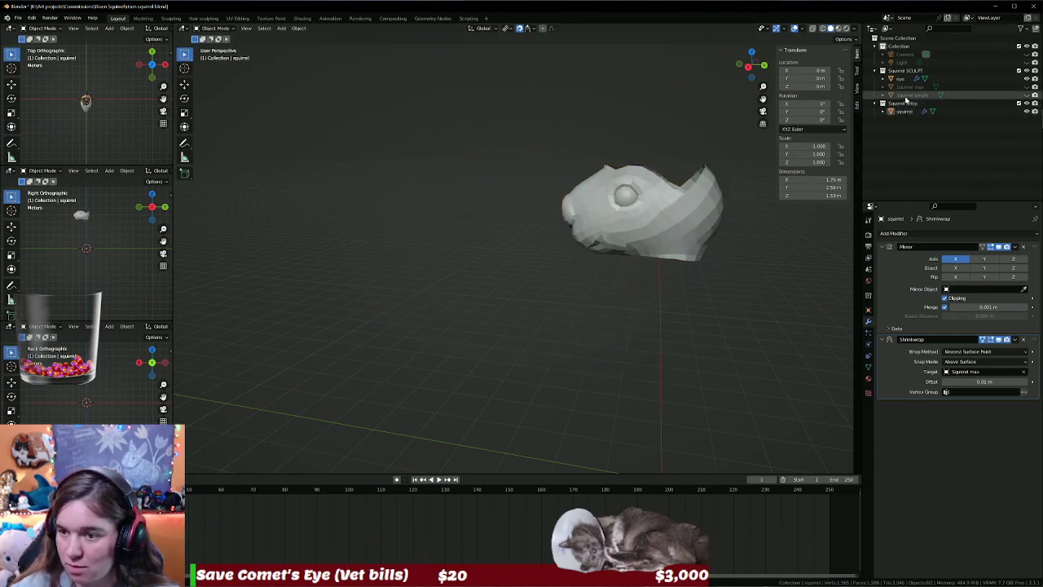
left_click(1025, 86)
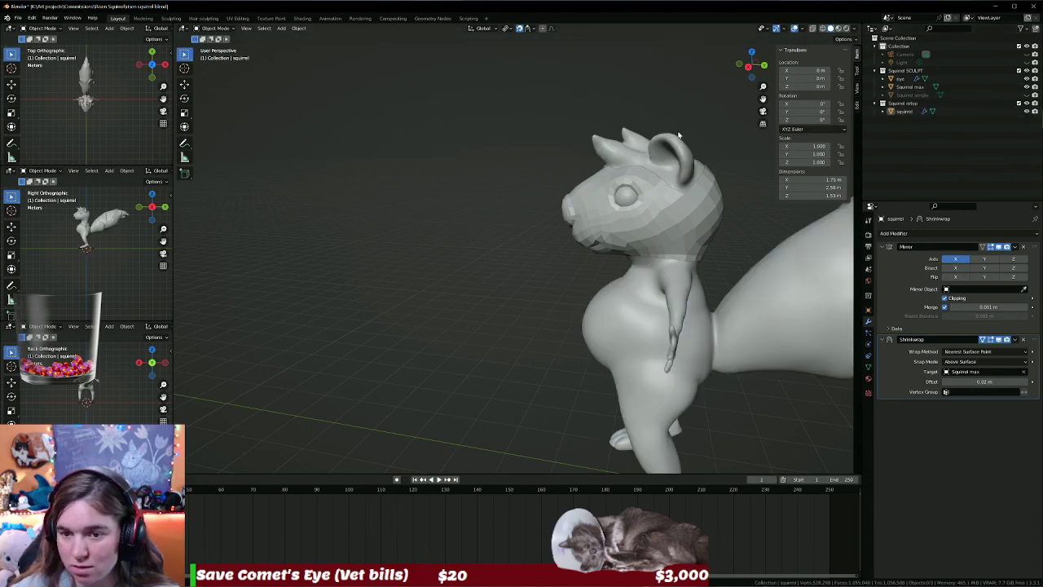
middle_click_drag(678, 134, 713, 143)
scroll(709, 155, "up", 3)
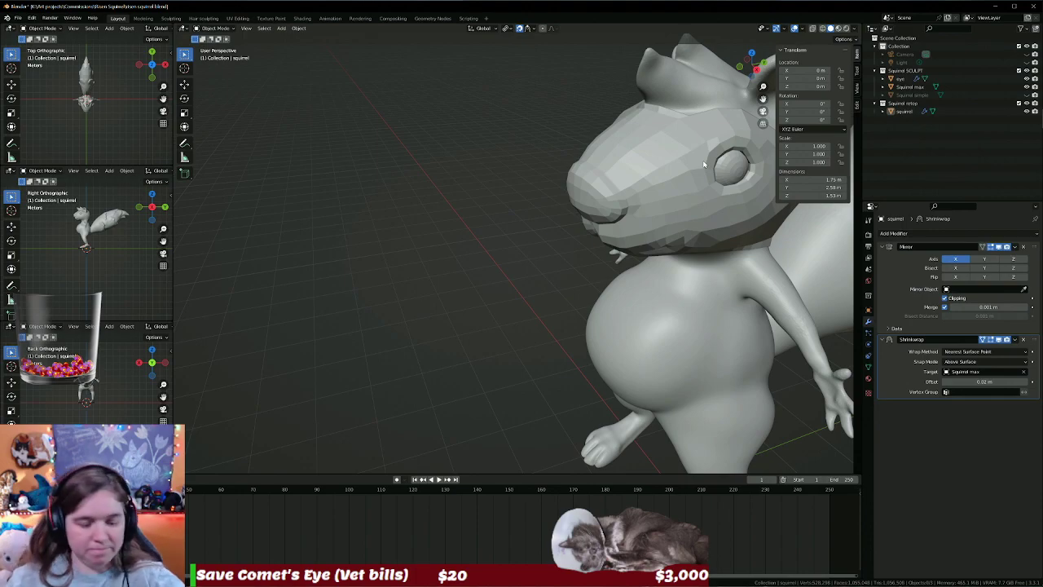
scroll(636, 210, "down", 3)
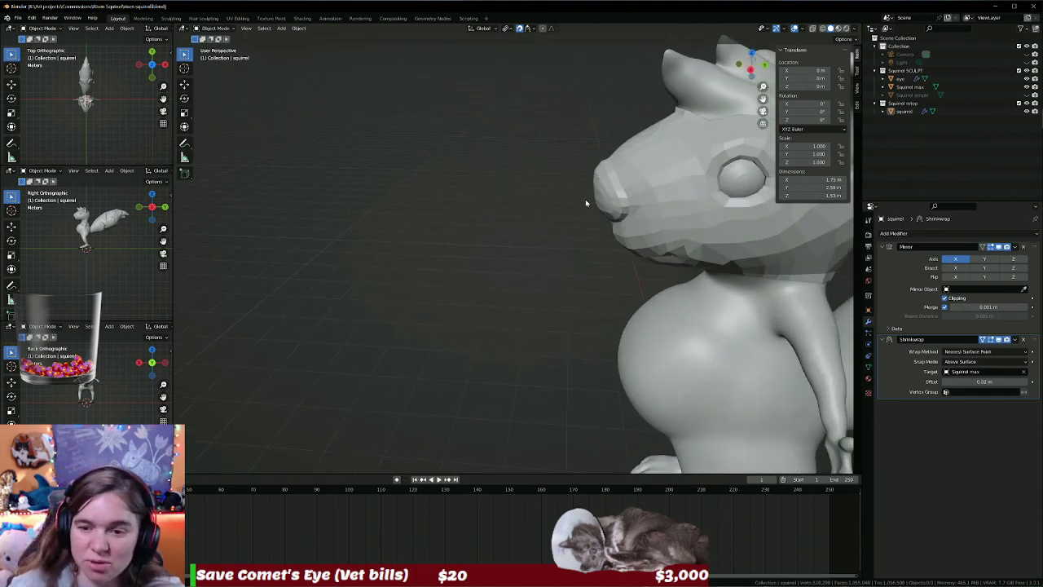
mouse_move(586, 199)
middle_mouse_down()
mouse_move(655, 202)
mouse_move(372, 126)
mouse_move(503, 251)
mouse_move(593, 259)
mouse_move(668, 252)
mouse_move(660, 248)
mouse_move(677, 265)
mouse_move(449, 261)
mouse_move(454, 250)
mouse_move(474, 261)
middle_mouse_up()
scroll(503, 251, "down", 2)
scroll(500, 254, "down", 2)
scroll(635, 249, "down", 1)
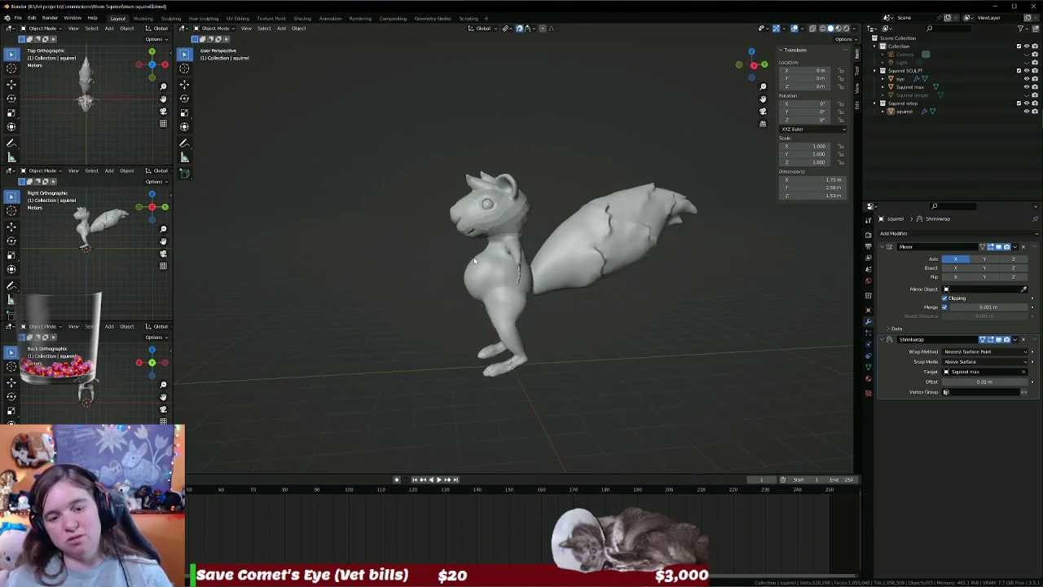
mouse_move(492, 262)
middle_mouse_down()
mouse_move(466, 256)
mouse_move(461, 228)
mouse_move(578, 258)
mouse_move(577, 269)
middle_mouse_up()
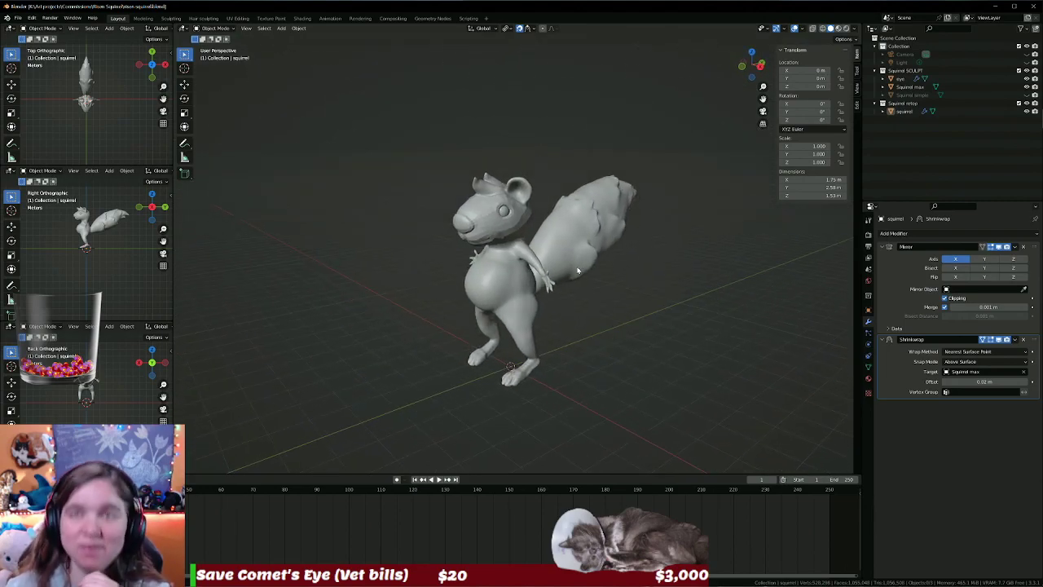